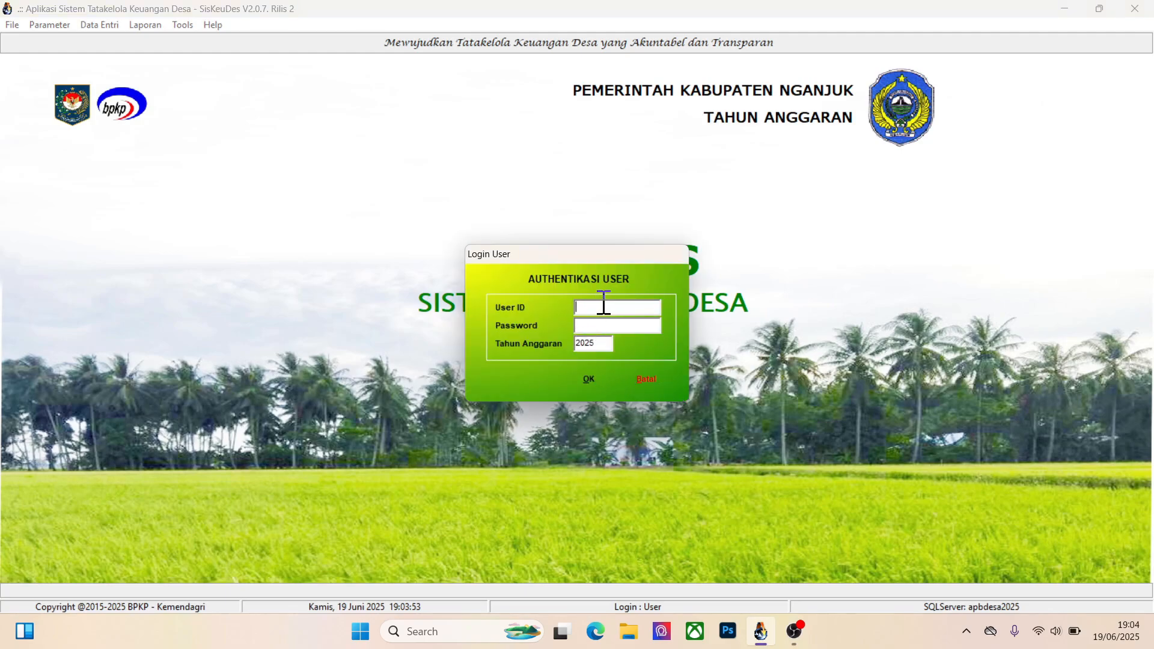
Log in for budget year 2025 with the user ID and the account password
{"action": "type", "text": "rjsnkt"}
{"action": "key", "text": "Tab"}
{"action": "type", "text": "****"}
{"action": "key", "text": "BackSpace"}
{"action": "key", "text": "BackSpace"}
{"action": "key", "text": "BackSpace"}
{"action": "key", "text": "BackSpace"}
{"action": "type", "text": "********"}
{"action": "left_click", "coordinate": [578, 373]}
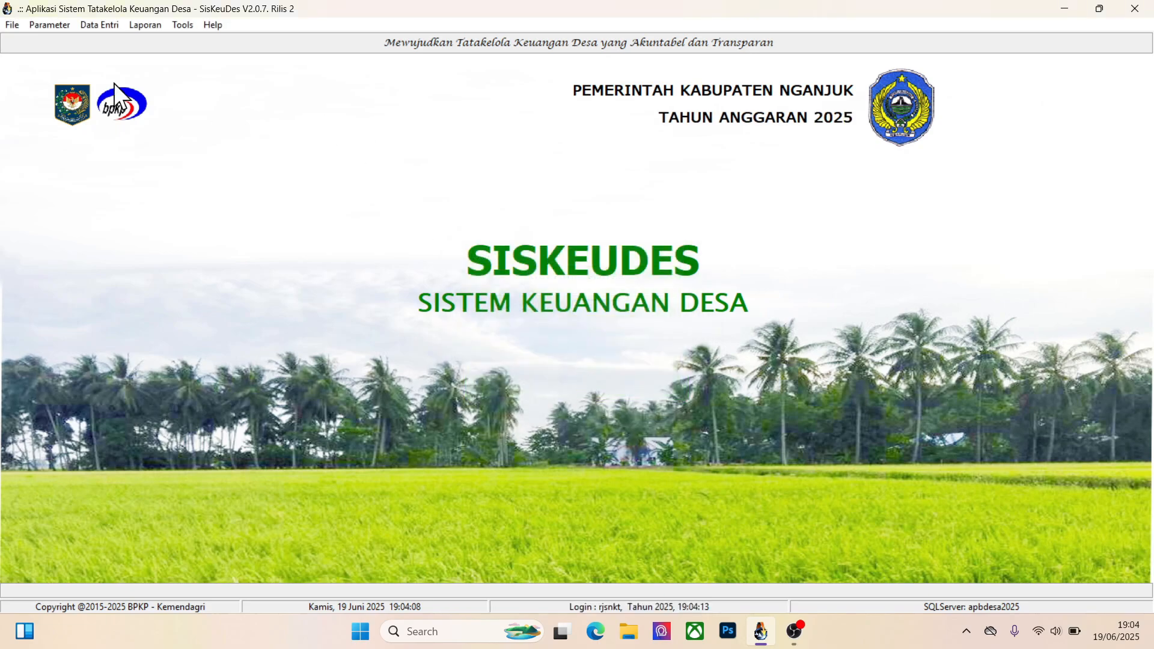
Read the Catatan Rilis entries for Siskeudes V2.0 R2.0.7 Rilis 2, including the tax deposit additions, and close the notes
{"action": "left_click", "coordinate": [12, 27]}
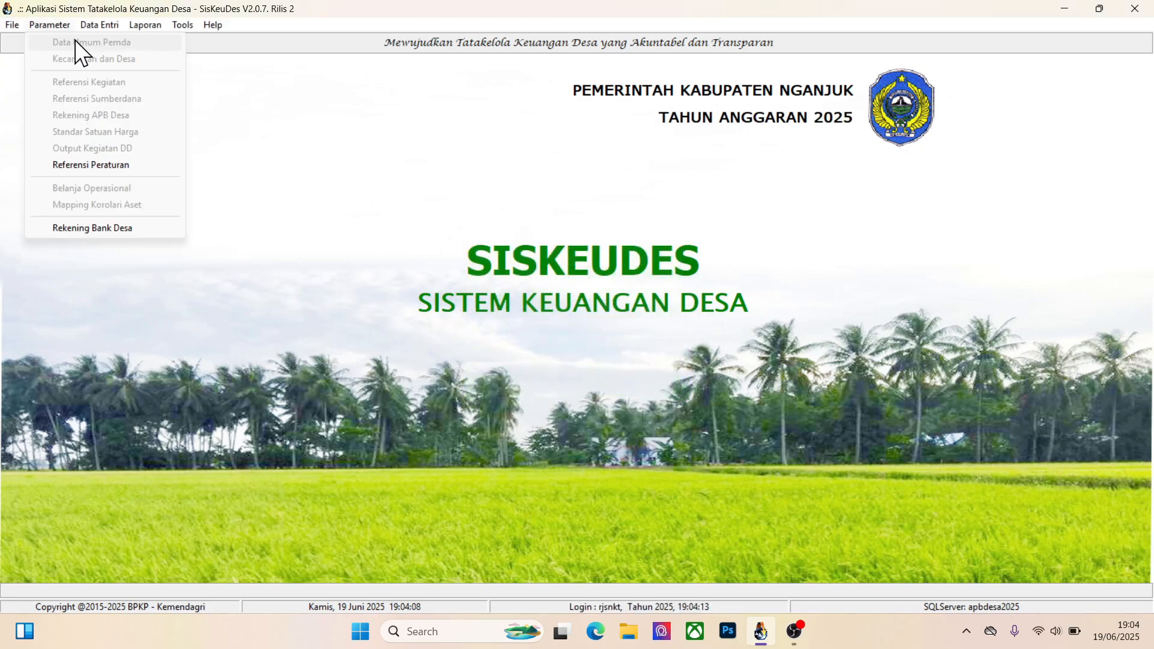
{"action": "mouse_move", "coordinate": [96, 30]}
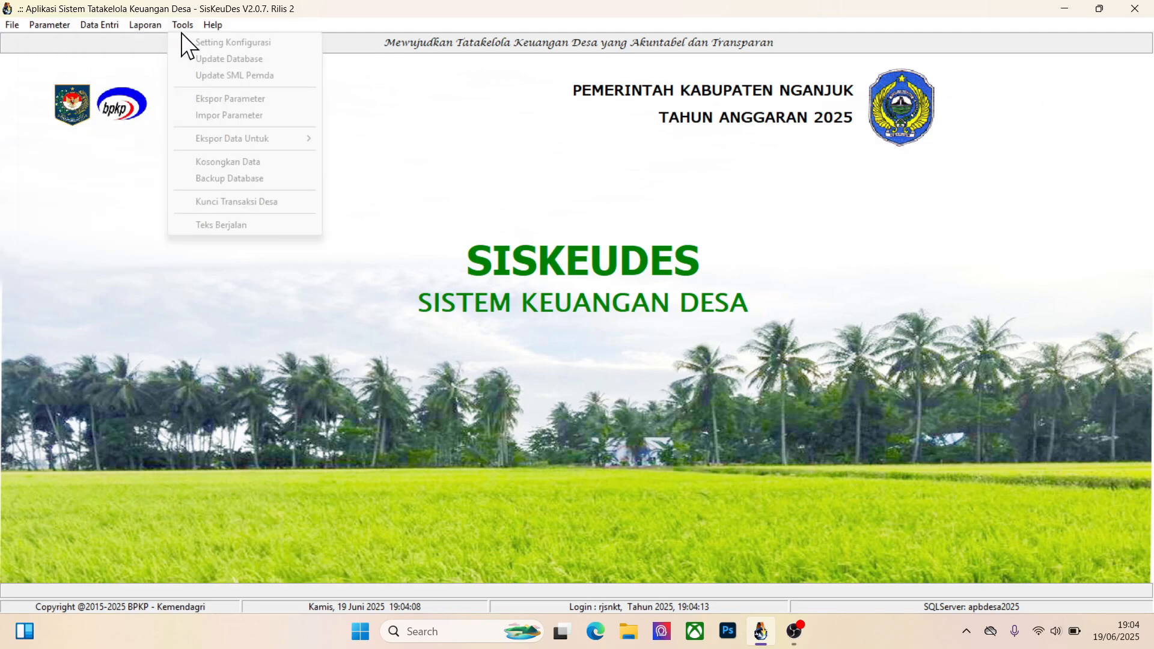
{"action": "mouse_move", "coordinate": [214, 24]}
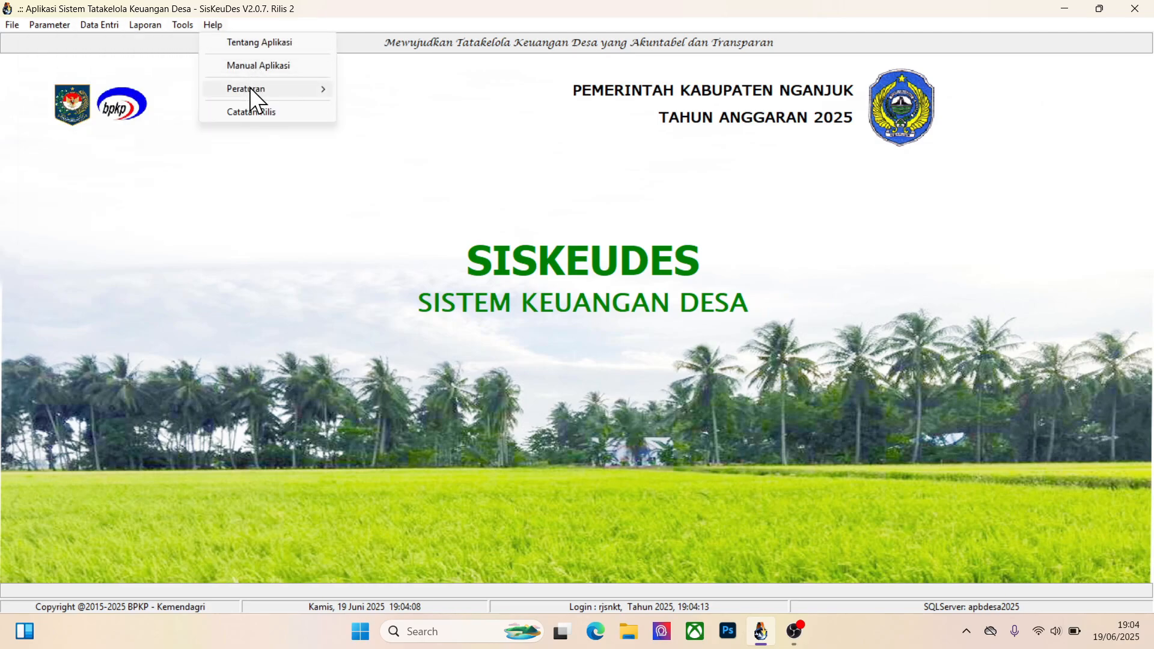
{"action": "left_click", "coordinate": [249, 113]}
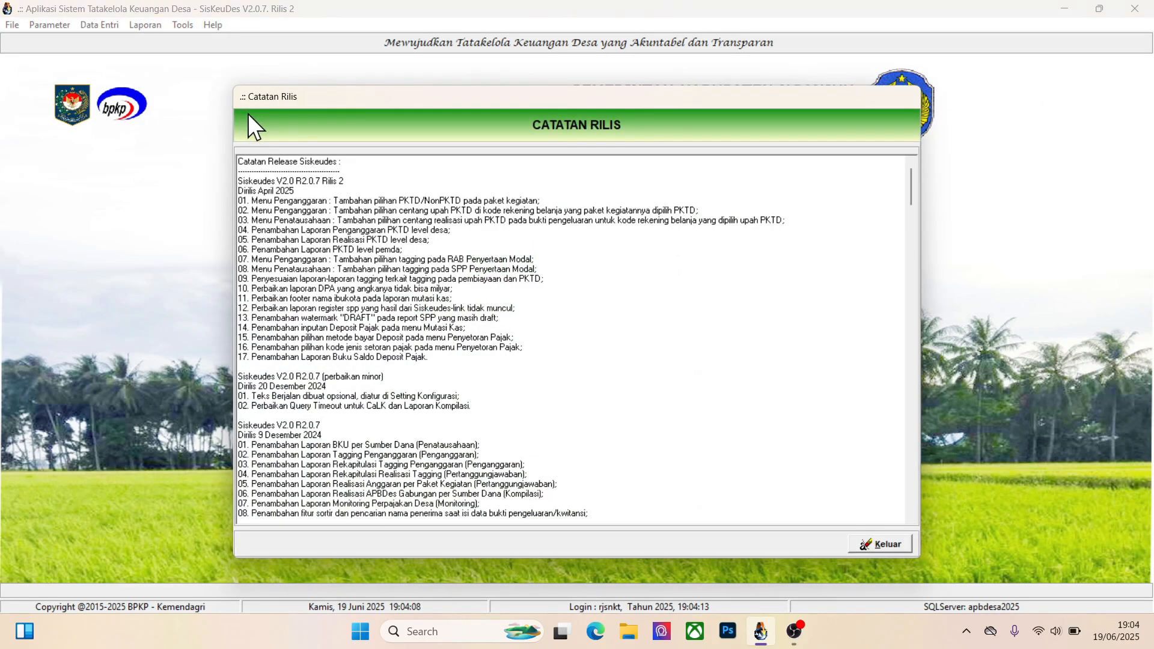
{"action": "left_click", "coordinate": [387, 278]}
{"action": "left_click_drag", "start_coordinate": [262, 181], "coordinate": [314, 188]}
{"action": "left_click", "coordinate": [313, 188]}
{"action": "left_click_drag", "start_coordinate": [232, 186], "coordinate": [235, 186]}
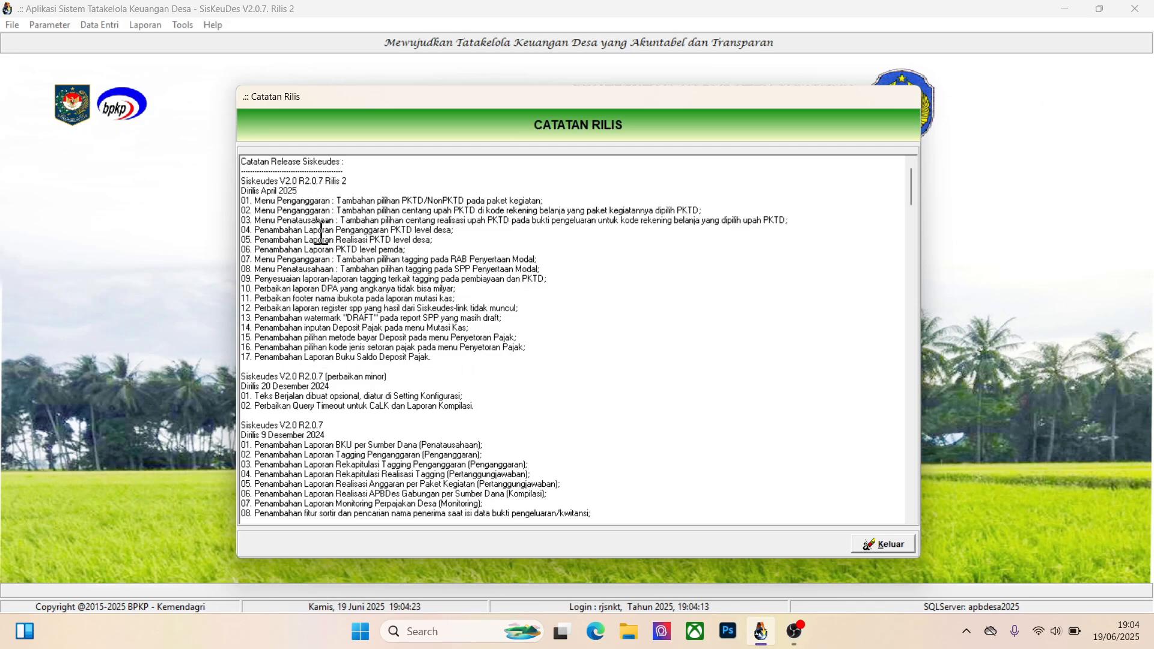
{"action": "left_click", "coordinate": [439, 356]}
{"action": "left_click_drag", "start_coordinate": [273, 361], "coordinate": [323, 361]}
{"action": "left_click", "coordinate": [368, 358]}
{"action": "left_click", "coordinate": [881, 545]}
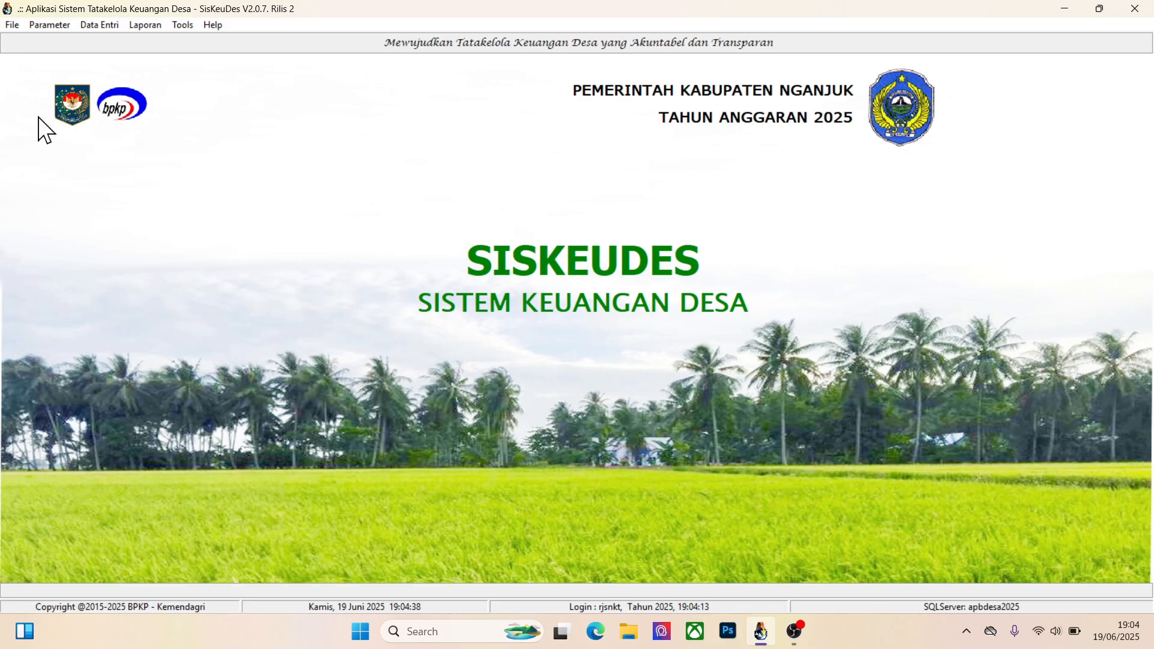
Preview the Buku Kas Pembantu Deposit Pajak report for Kecamatan Rejoso, Pemerintah Desa Ngangkatan, covering 01/01/2025 to 31/12/2025
{"action": "left_click", "coordinate": [147, 26]}
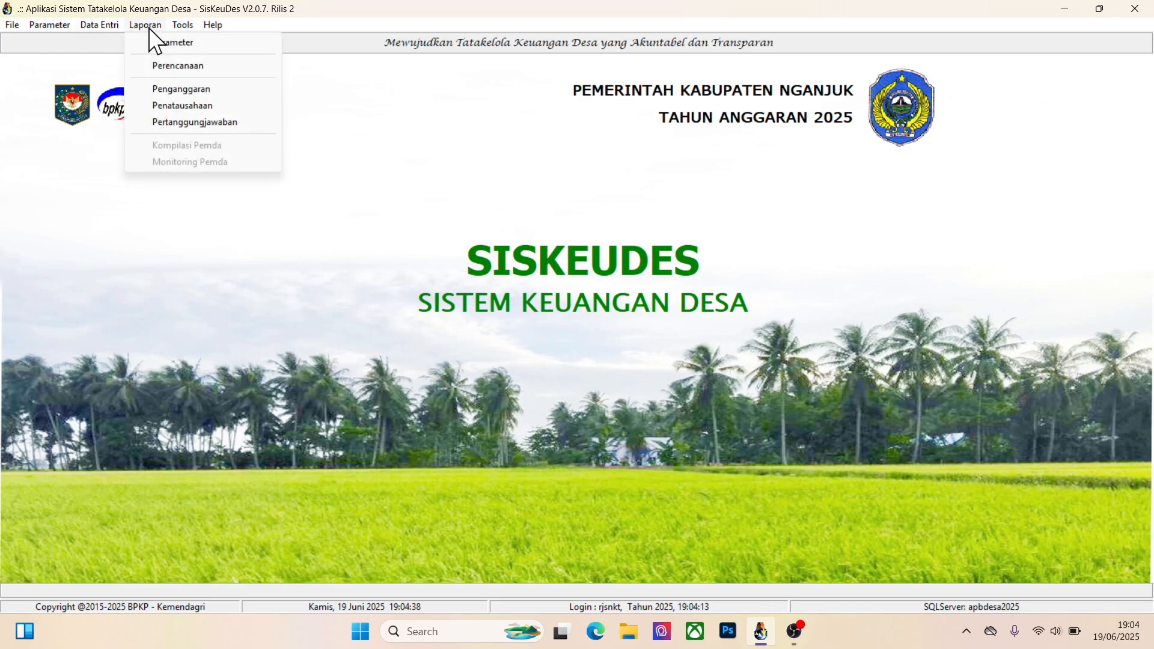
{"action": "left_click", "coordinate": [191, 105]}
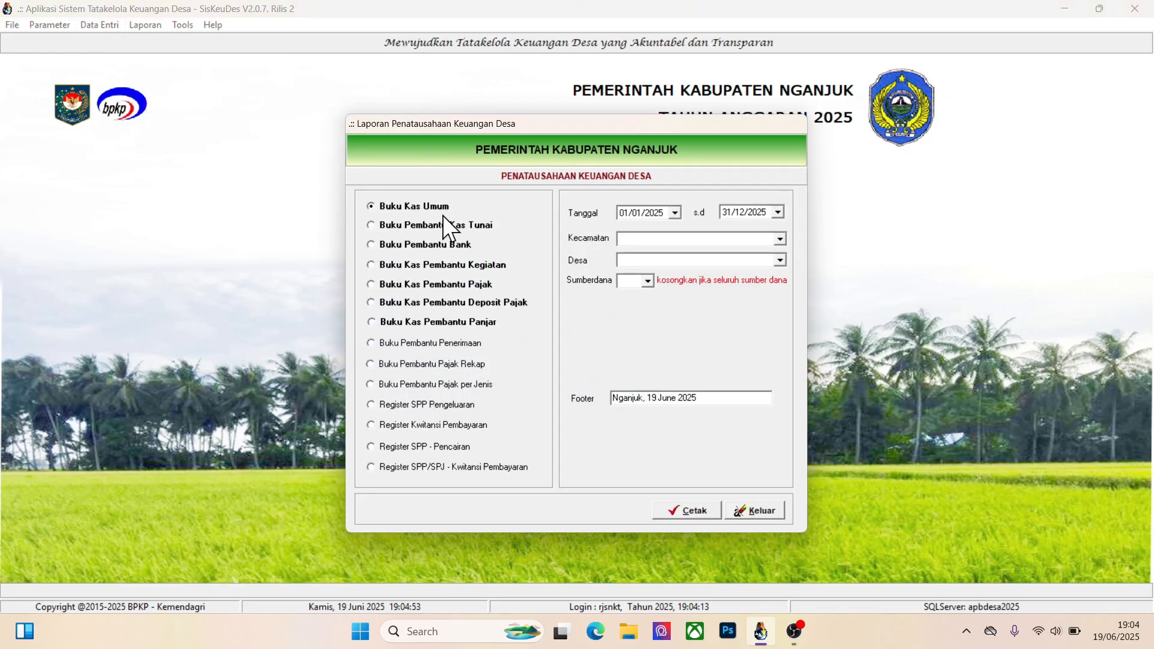
{"action": "left_click", "coordinate": [385, 305]}
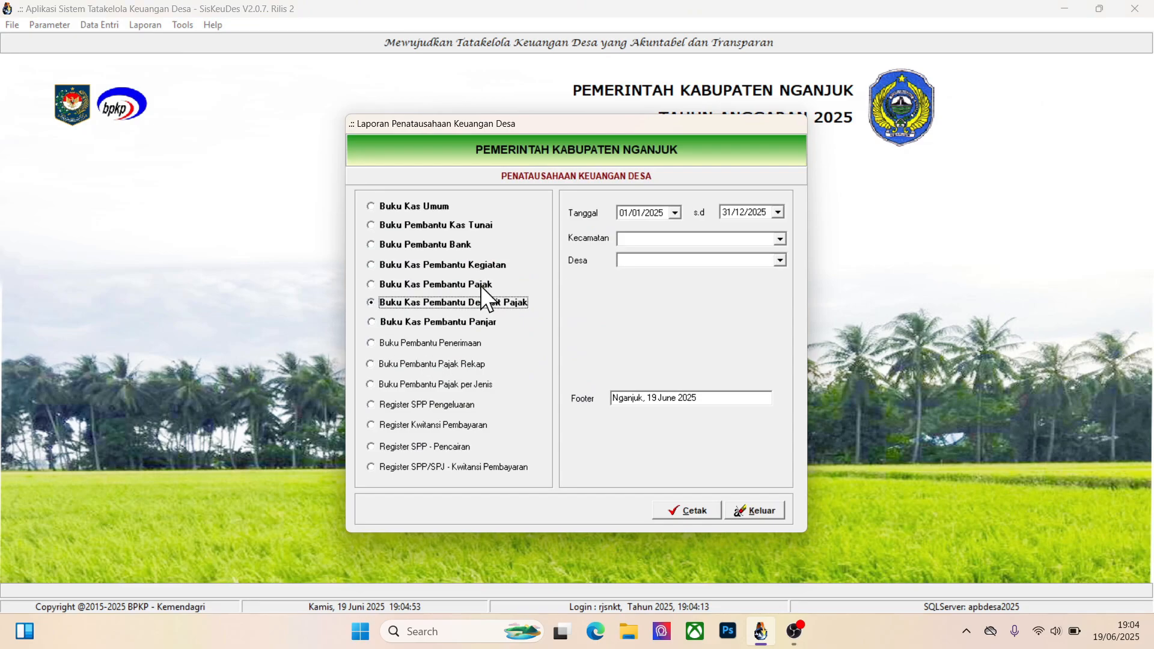
{"action": "left_click", "coordinate": [711, 235]}
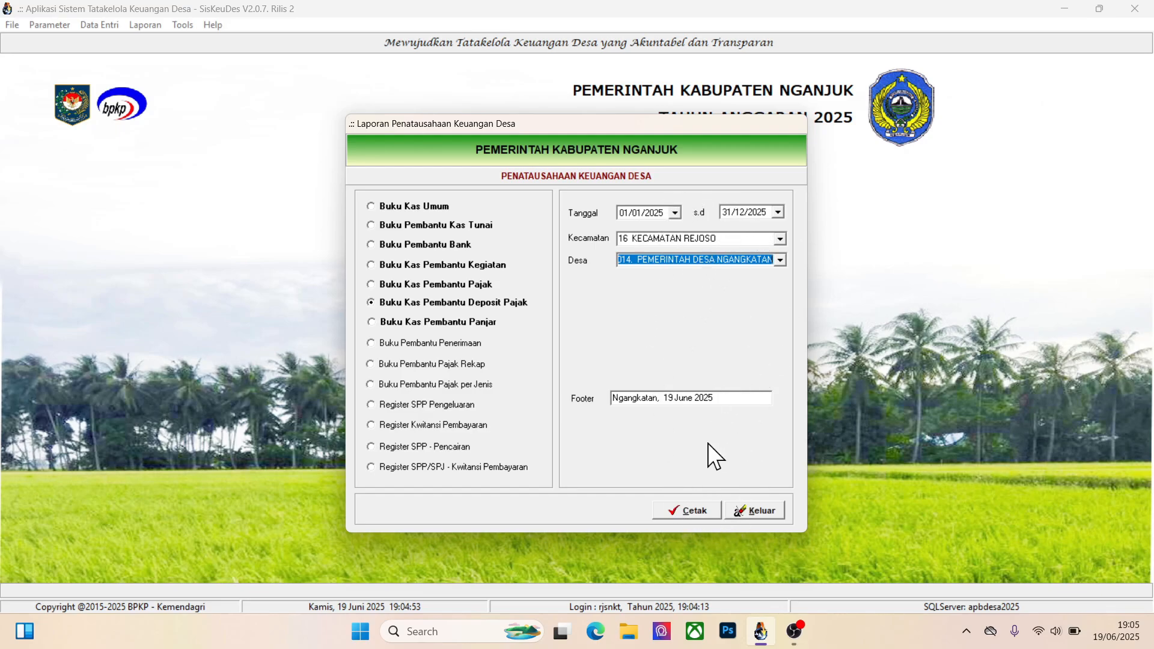
{"action": "left_click", "coordinate": [691, 510]}
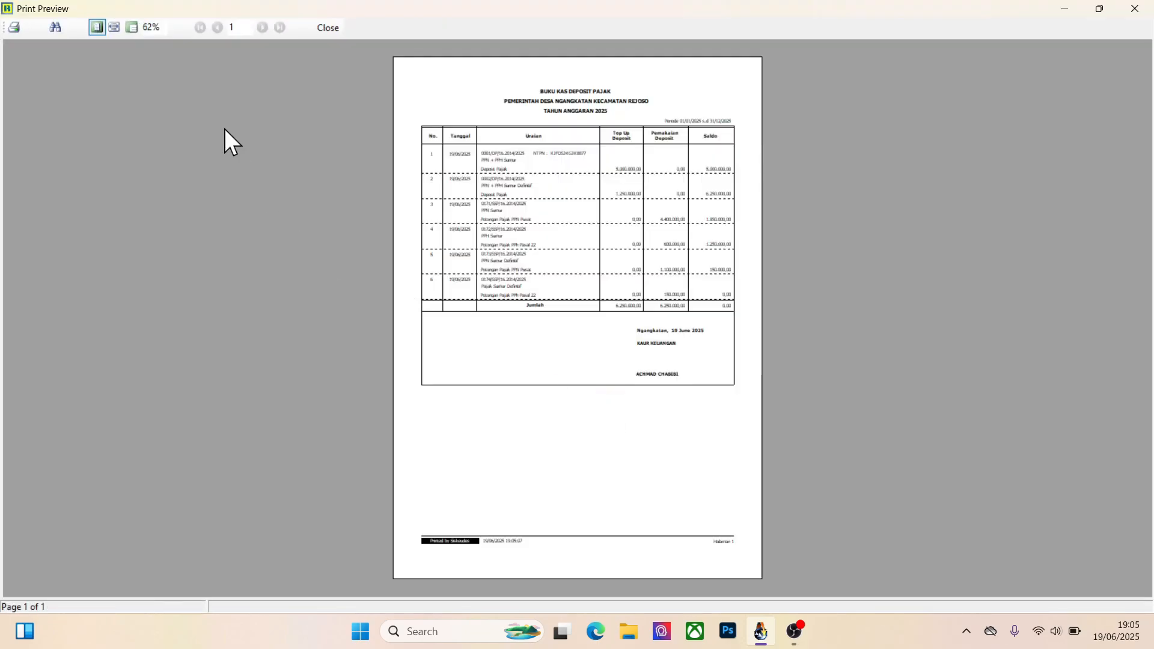
Examine the report's top-up, deposit usage and balance entries at page width, and close the preview and report dialog
{"action": "left_click", "coordinate": [114, 28]}
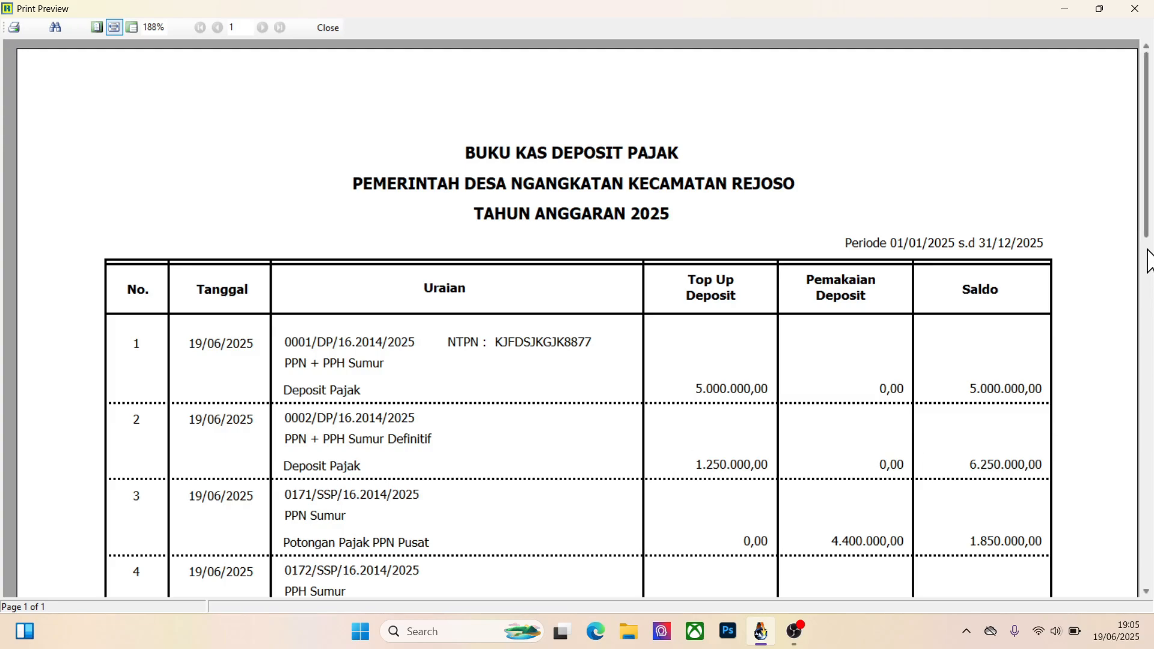
{"action": "left_click_drag", "start_coordinate": [1146, 237], "coordinate": [1146, 303]}
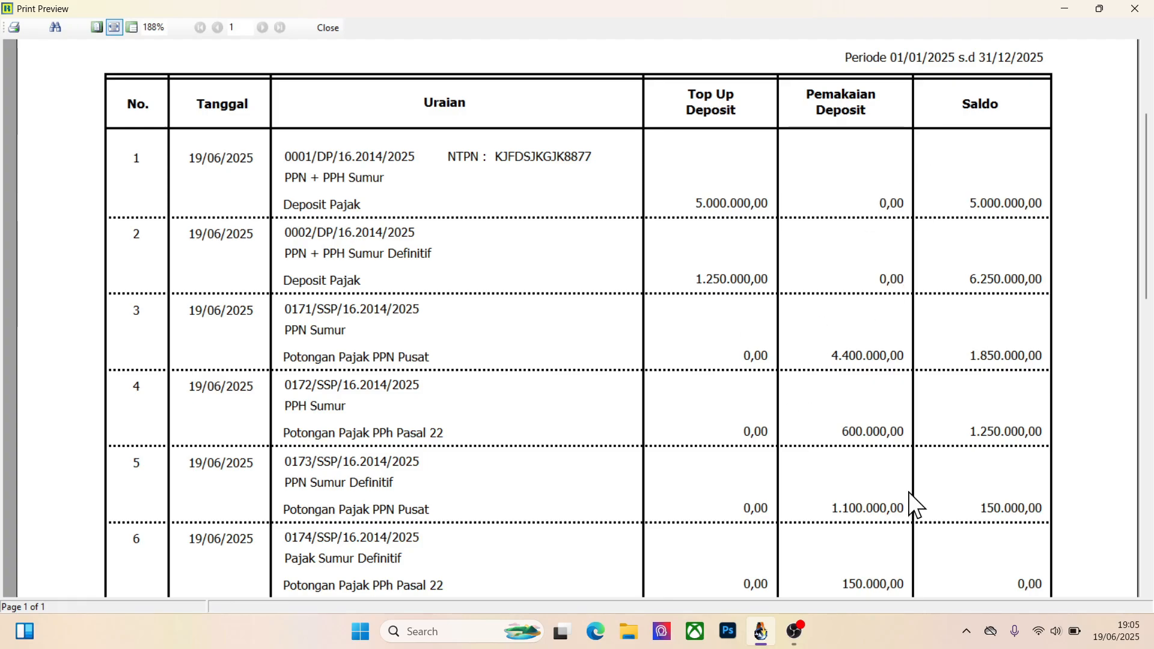
{"action": "scroll", "coordinate": [1151, 313], "scroll_direction": "down", "scroll_amount": 3}
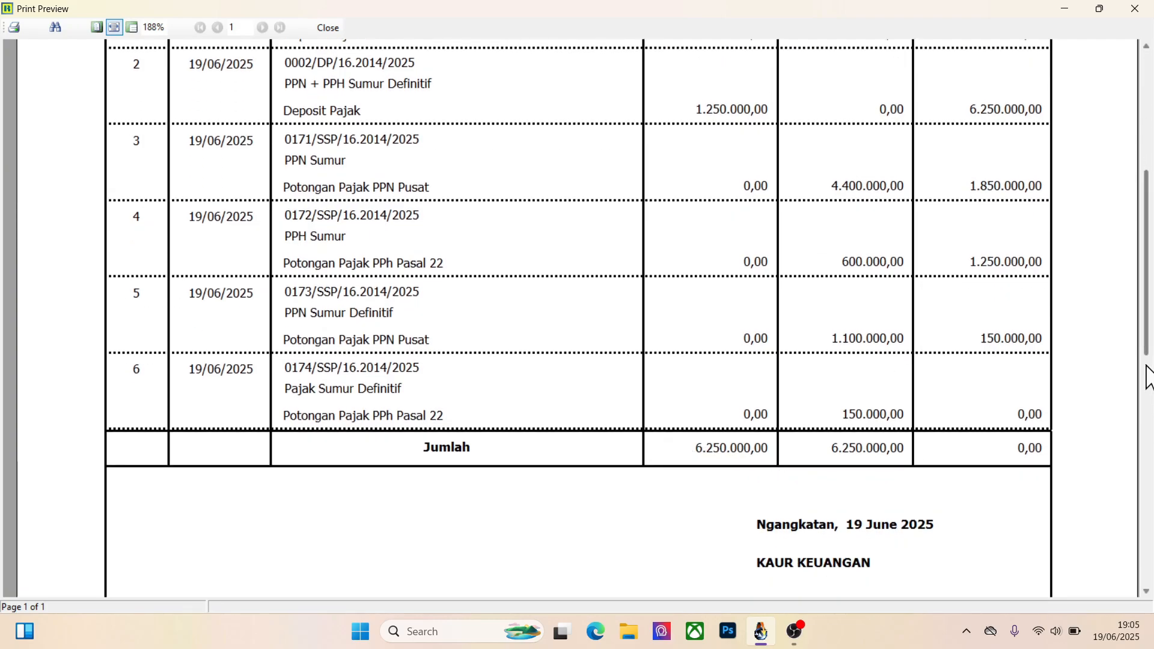
{"action": "mouse_move", "coordinate": [1142, 333]}
{"action": "left_mouse_down"}
{"action": "mouse_move", "coordinate": [1149, 192]}
{"action": "mouse_move", "coordinate": [1147, 315]}
{"action": "left_mouse_up"}
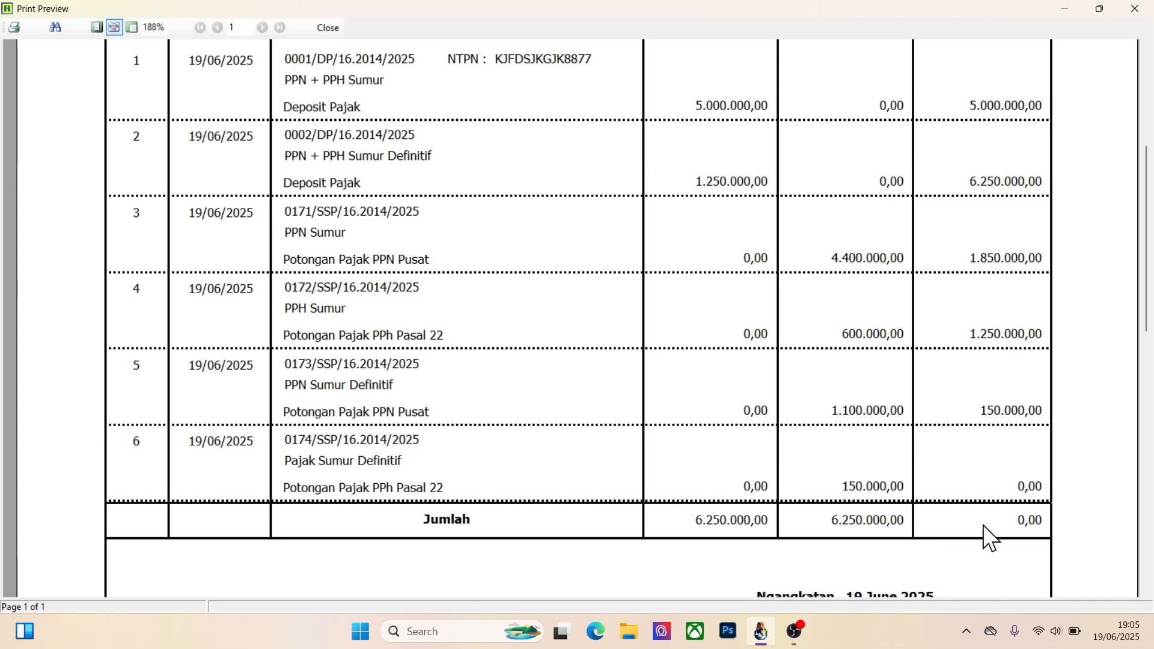
{"action": "left_click", "coordinate": [334, 29]}
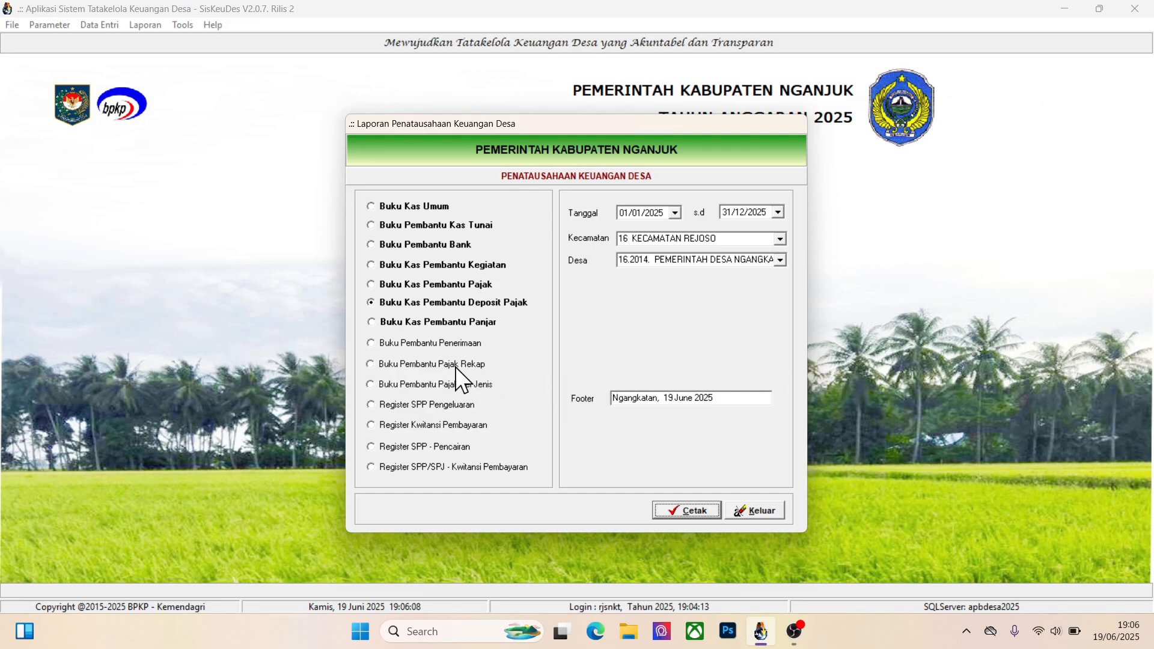
{"action": "left_click", "coordinate": [758, 510]}
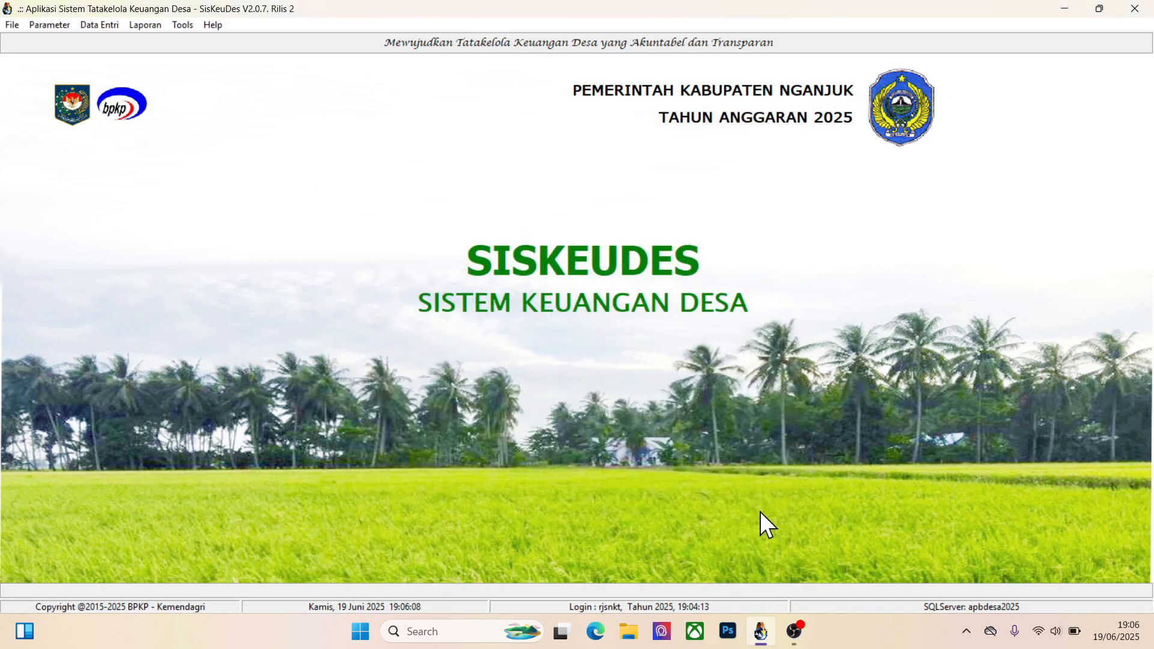
Open the tax deductions of the Sumur receipt in SPJ Panjar Kegiatan for the Tes Panjar Pembuatan Sumur SPP
{"action": "left_click", "coordinate": [105, 29]}
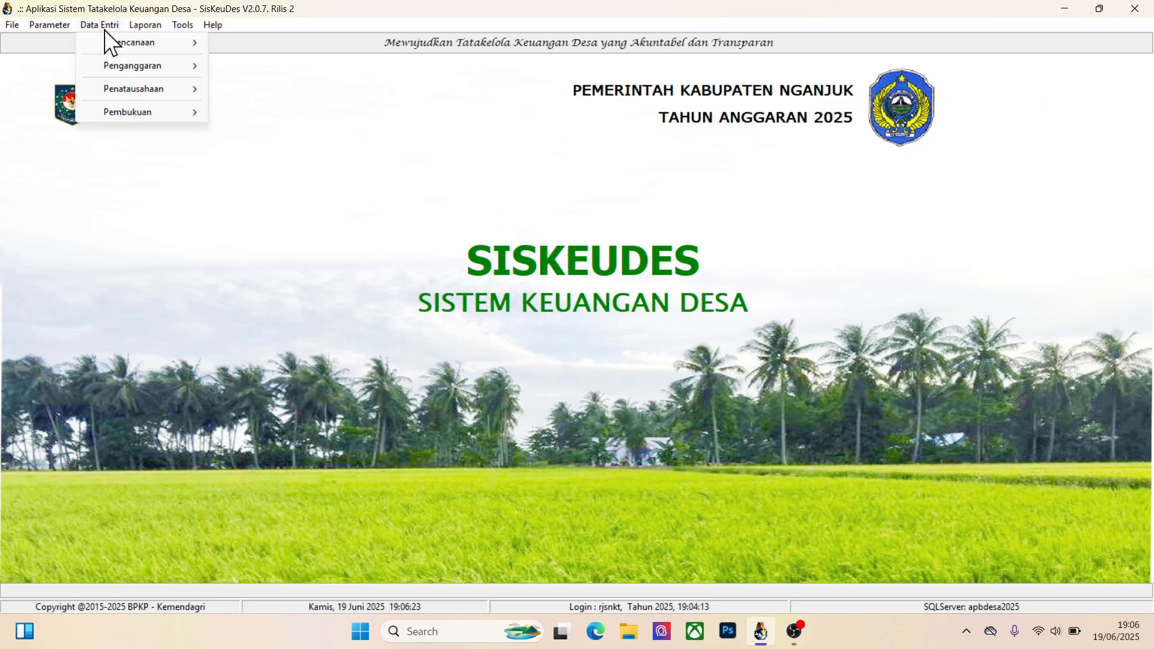
{"action": "mouse_move", "coordinate": [126, 64]}
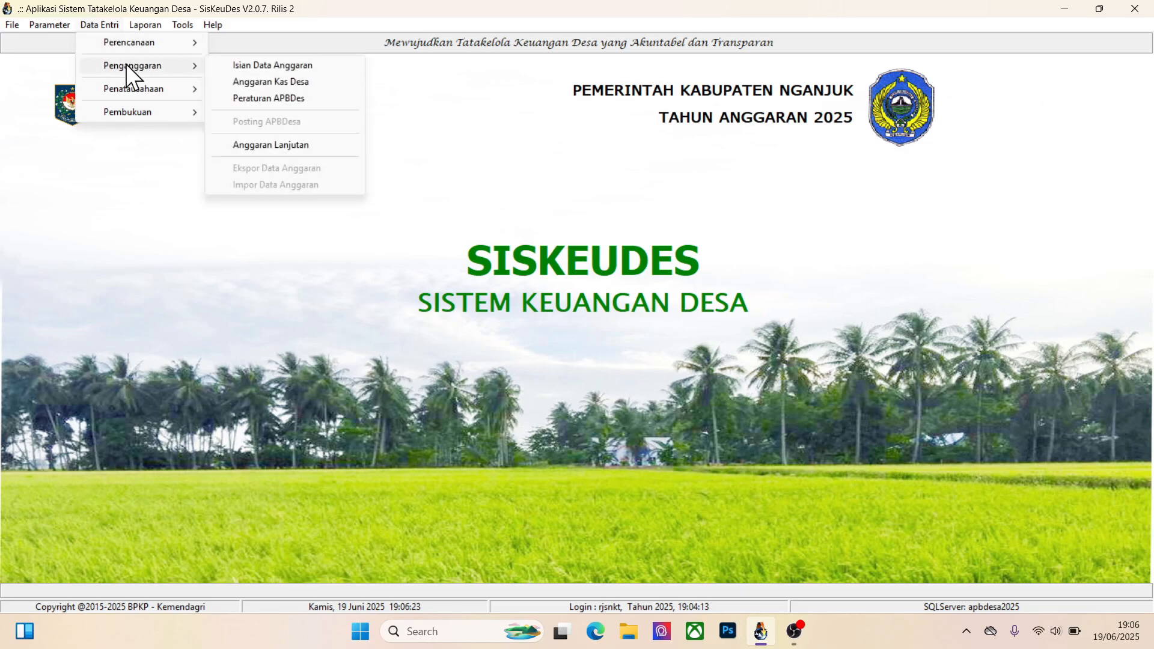
{"action": "mouse_move", "coordinate": [139, 92]}
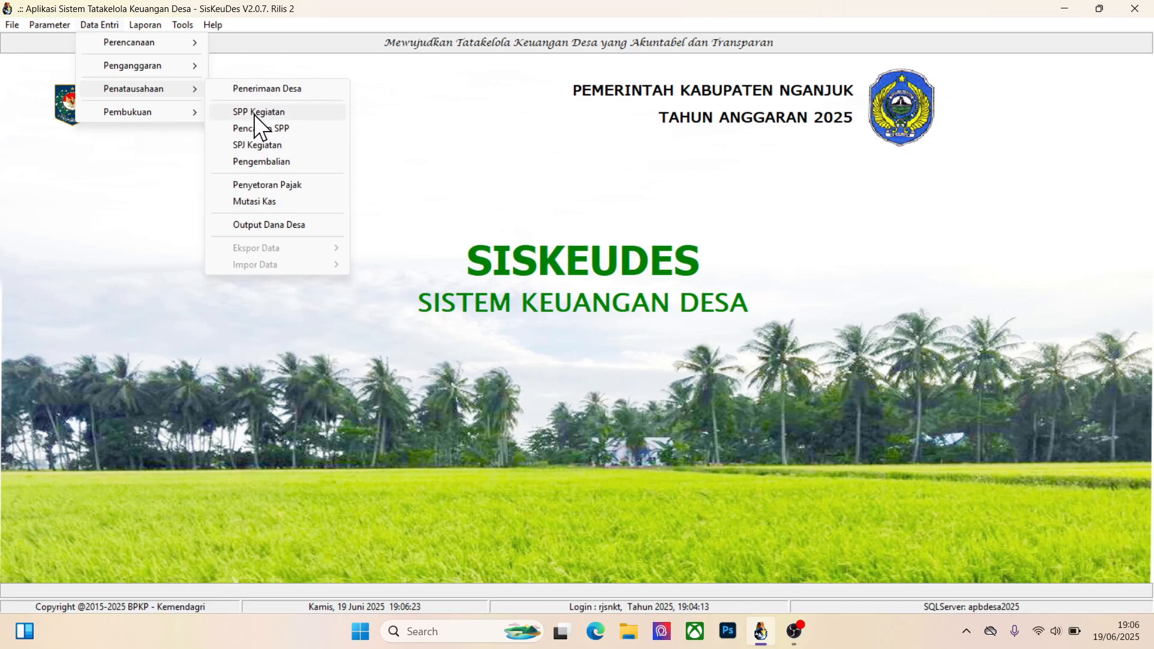
{"action": "left_click", "coordinate": [257, 145]}
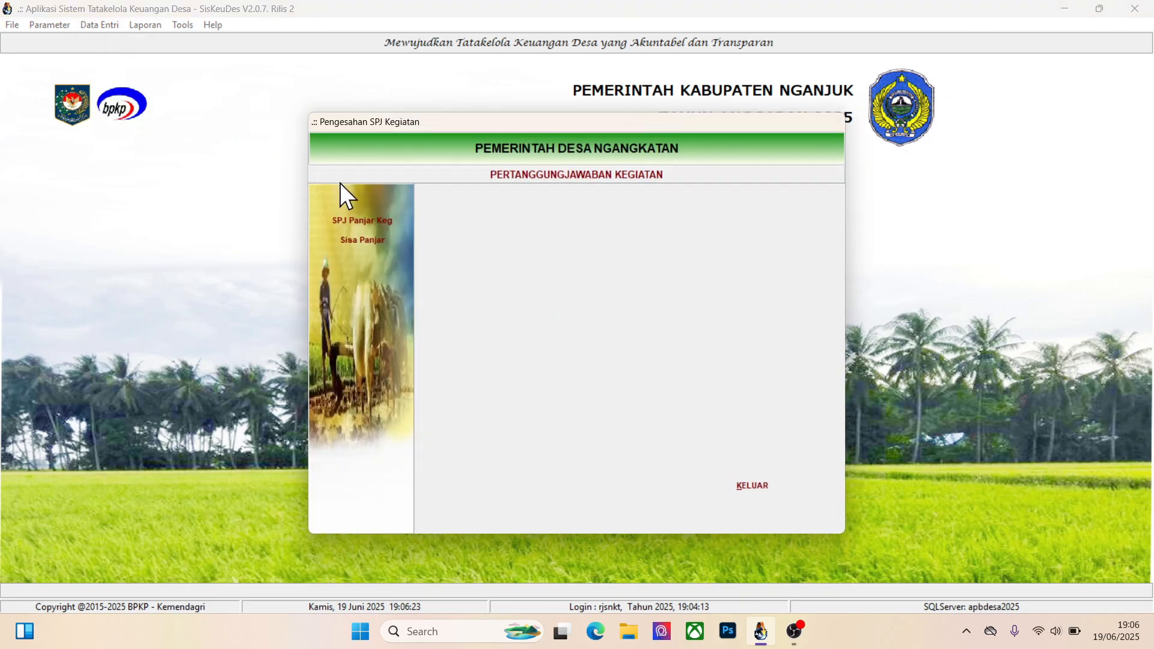
{"action": "left_click", "coordinate": [344, 226]}
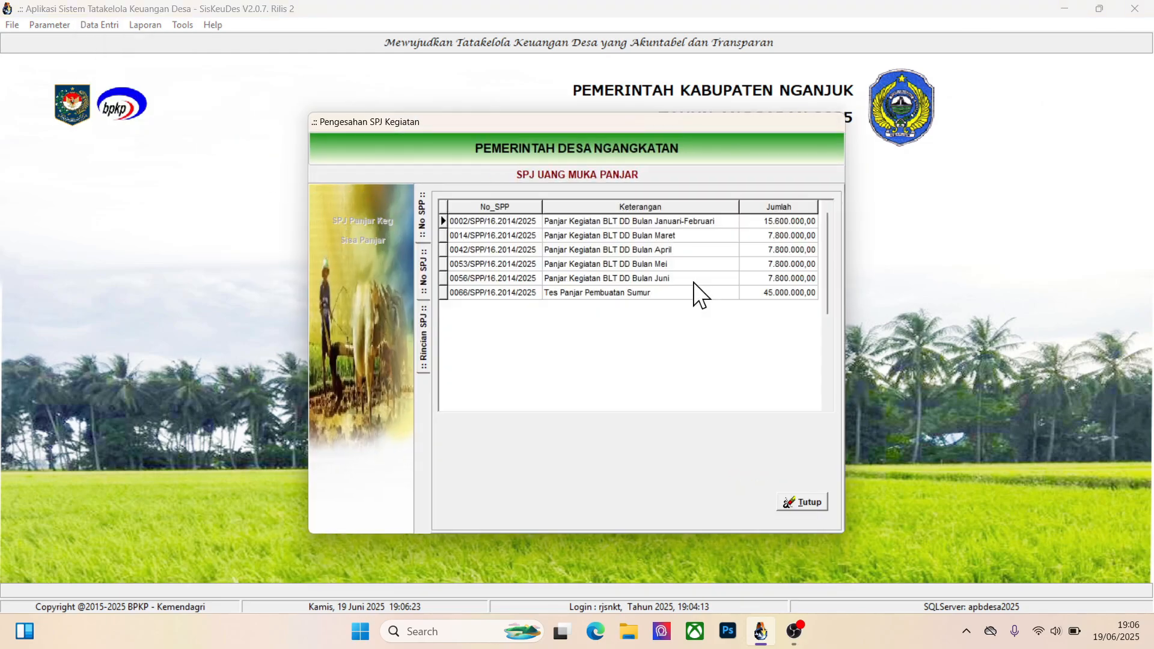
{"action": "double_click", "coordinate": [592, 295]}
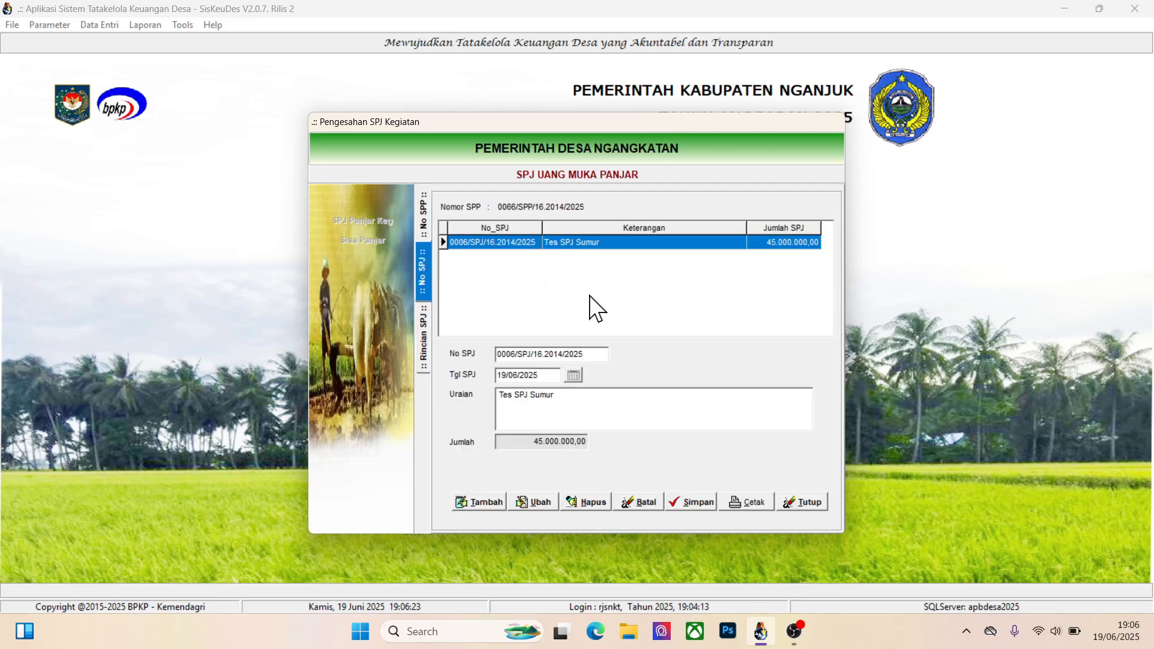
{"action": "double_click", "coordinate": [629, 244]}
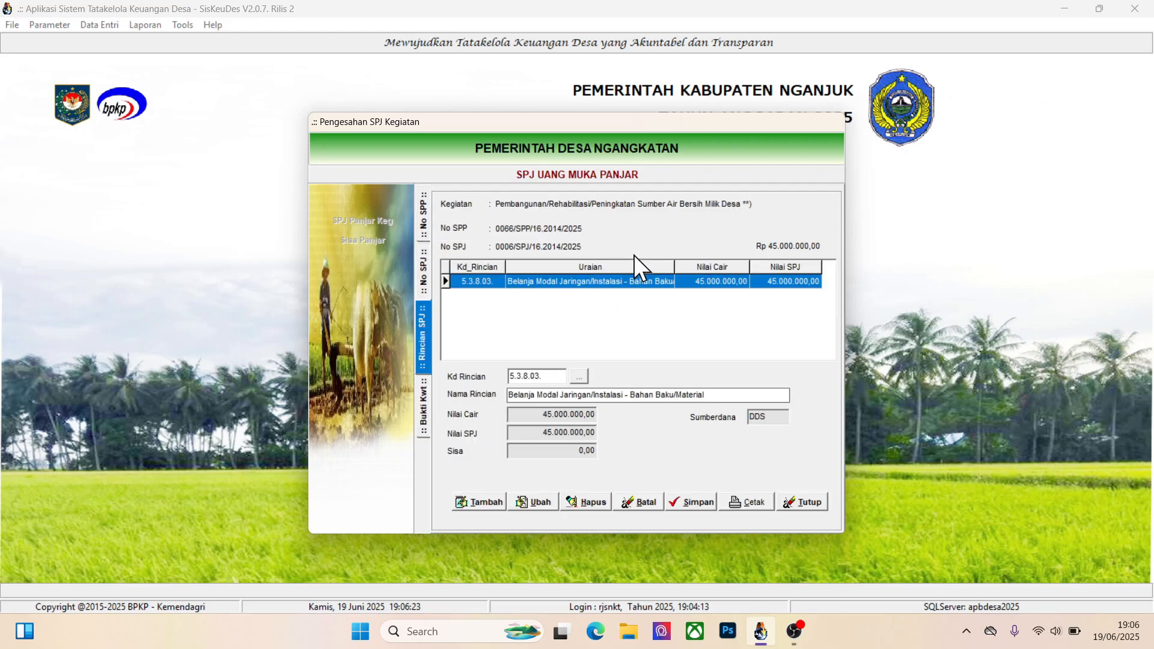
{"action": "double_click", "coordinate": [604, 277]}
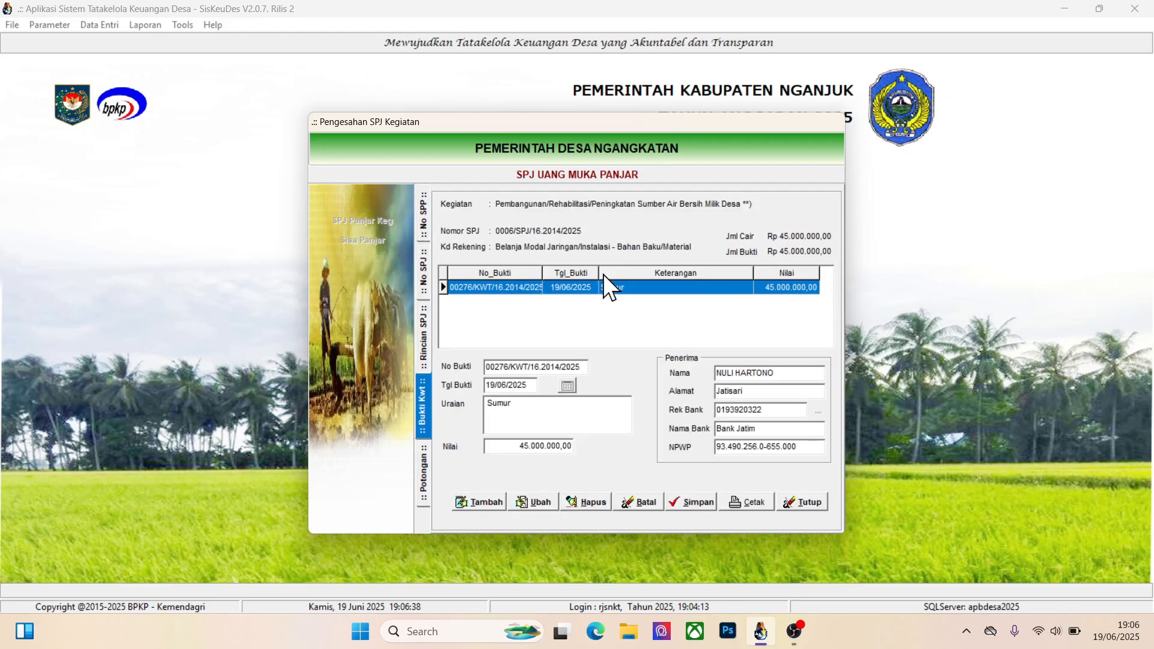
{"action": "double_click", "coordinate": [642, 284]}
Try to delete the Potongan Pajak PPN Pusat deduction from the Sumur receipt, and close the SPJ form
{"action": "left_click", "coordinate": [590, 503]}
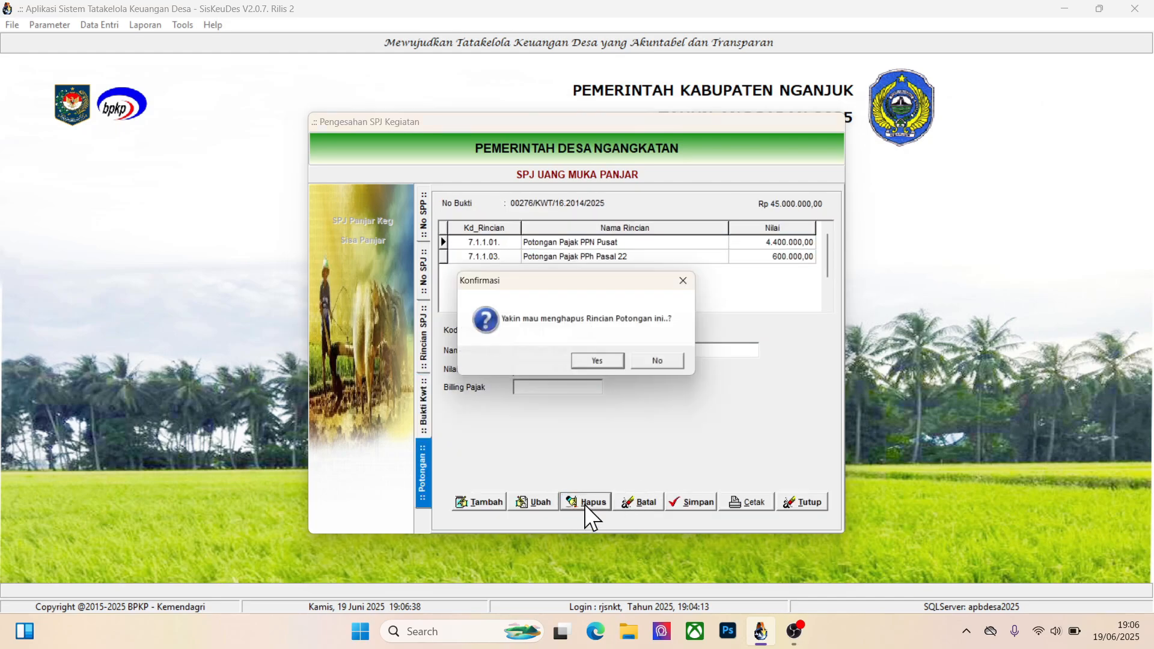
{"action": "left_click", "coordinate": [599, 364]}
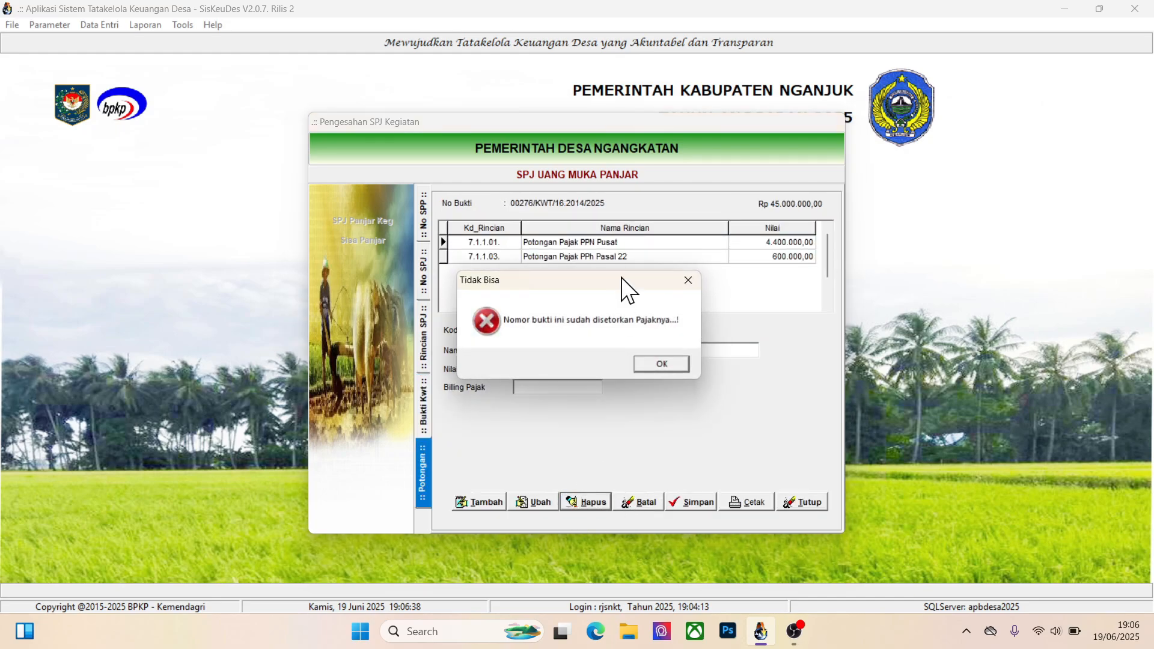
{"action": "left_click", "coordinate": [654, 369]}
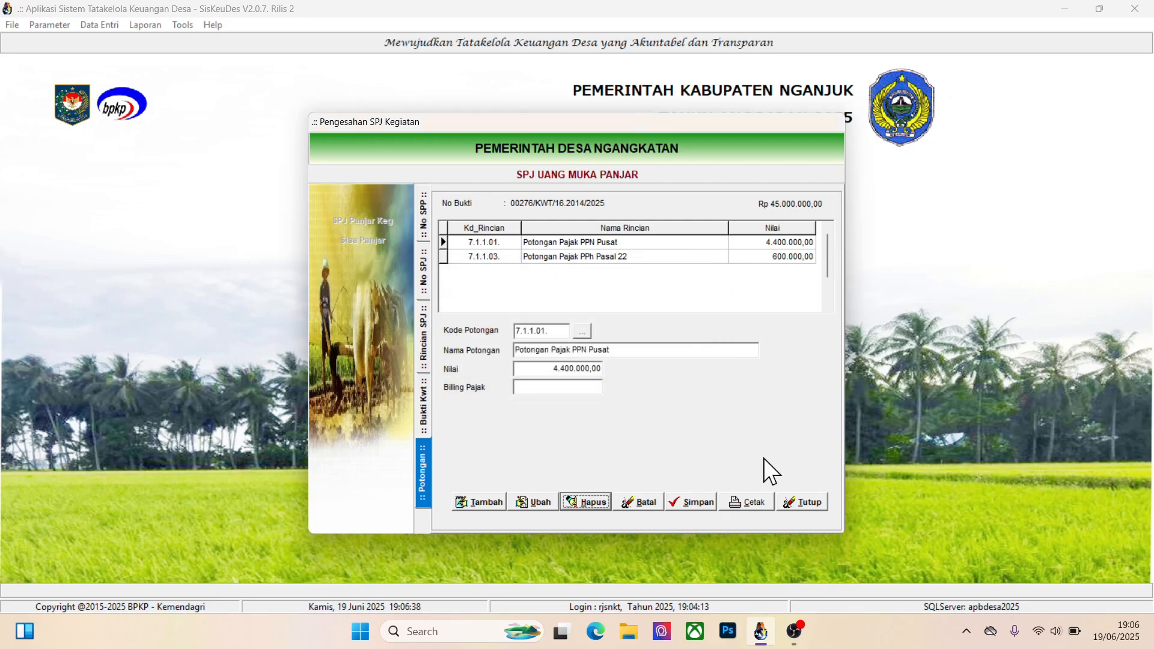
{"action": "left_click", "coordinate": [793, 503]}
{"action": "left_click", "coordinate": [762, 490]}
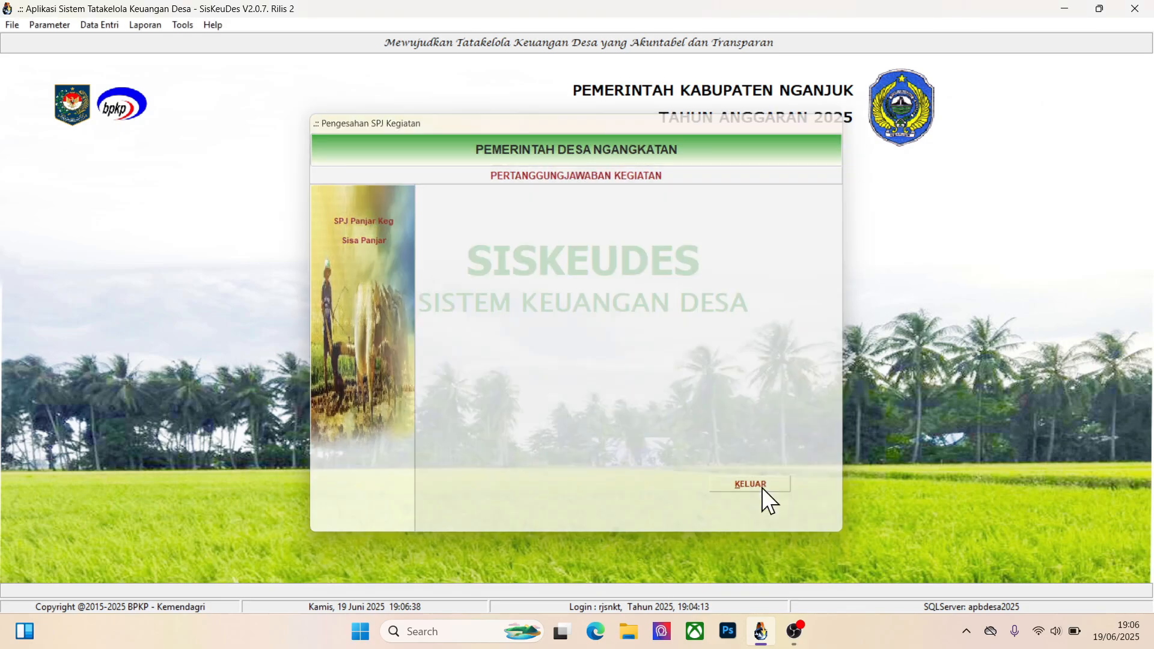
Open the Penyetoran Pajak deposit records and go to the Sumur entries dated 19/06/2025
{"action": "left_click", "coordinate": [112, 31]}
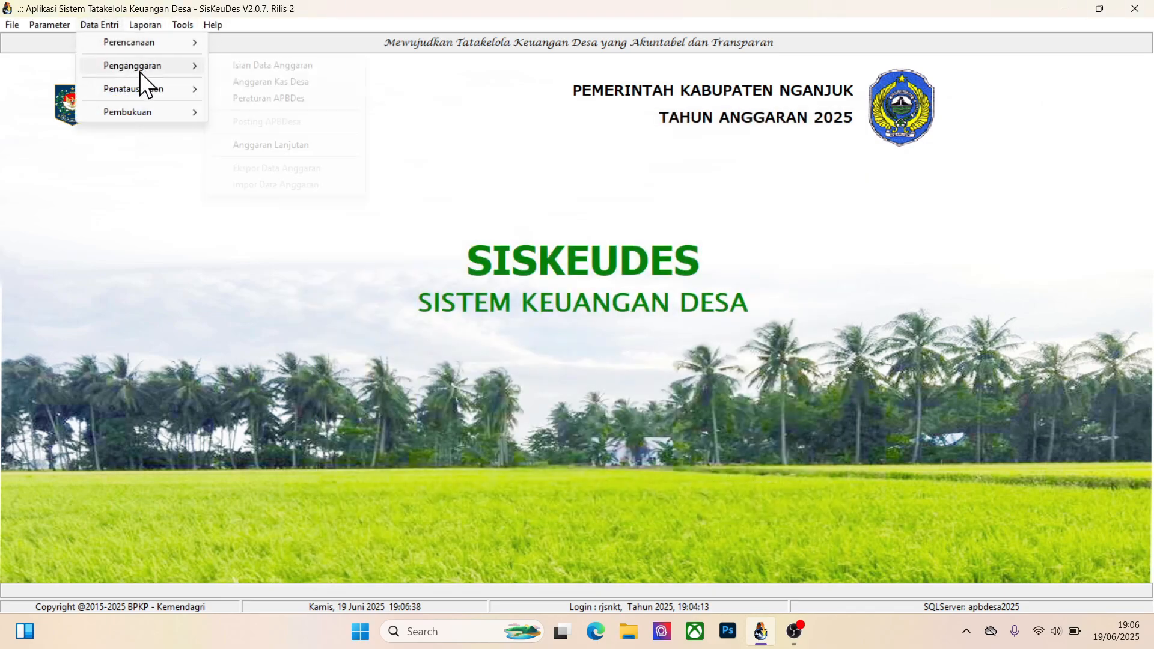
{"action": "mouse_move", "coordinate": [128, 95]}
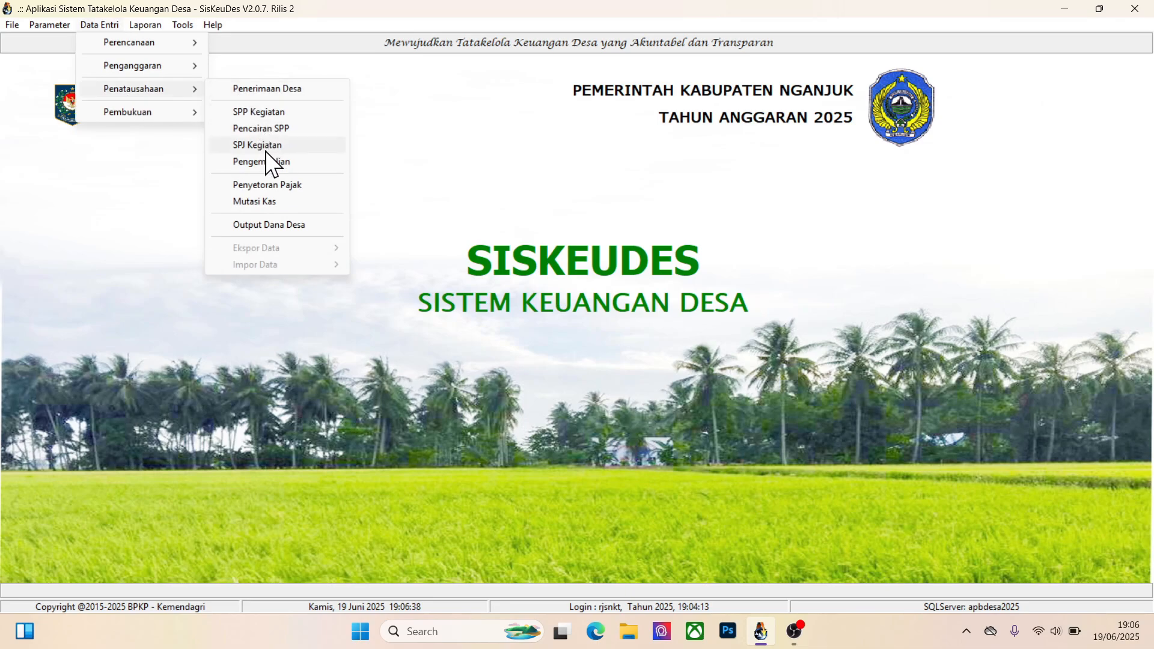
{"action": "left_click", "coordinate": [245, 186]}
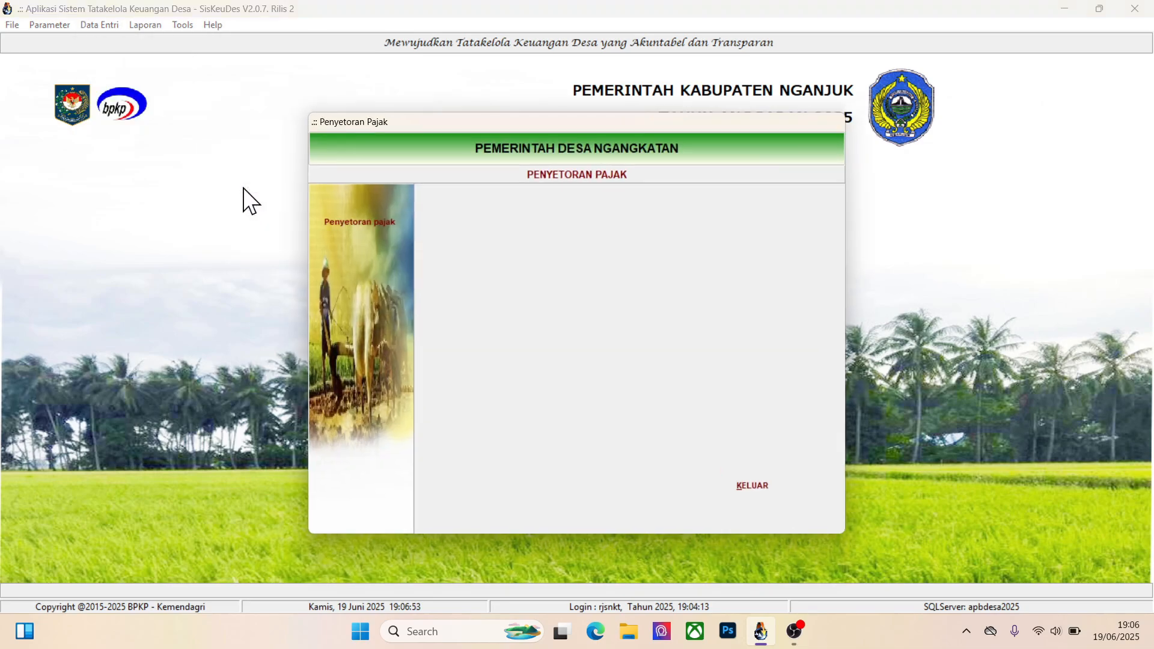
{"action": "left_click", "coordinate": [349, 222]}
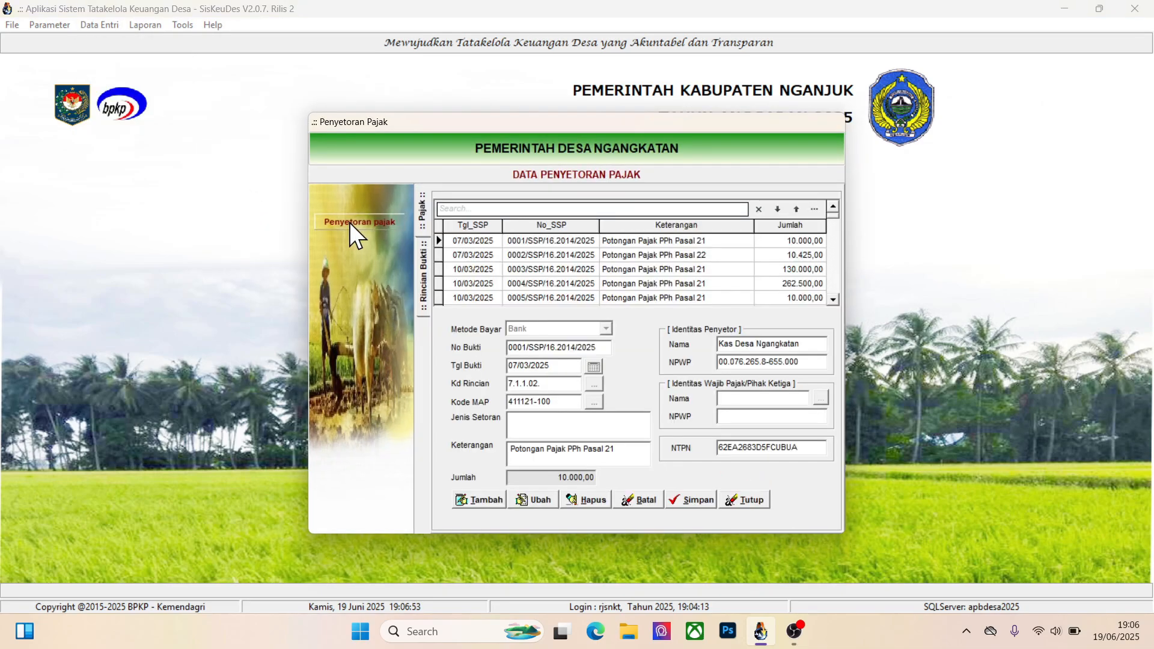
{"action": "left_click", "coordinate": [612, 254]}
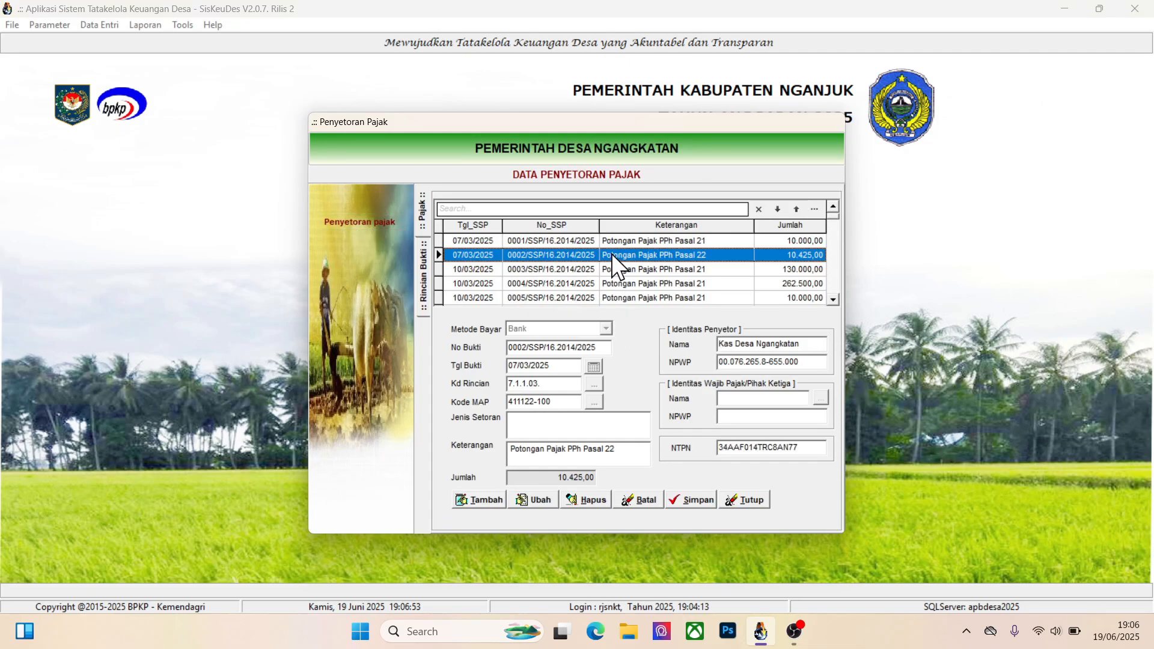
{"action": "scroll", "coordinate": [612, 254], "scroll_direction": "down", "scroll_amount": 5}
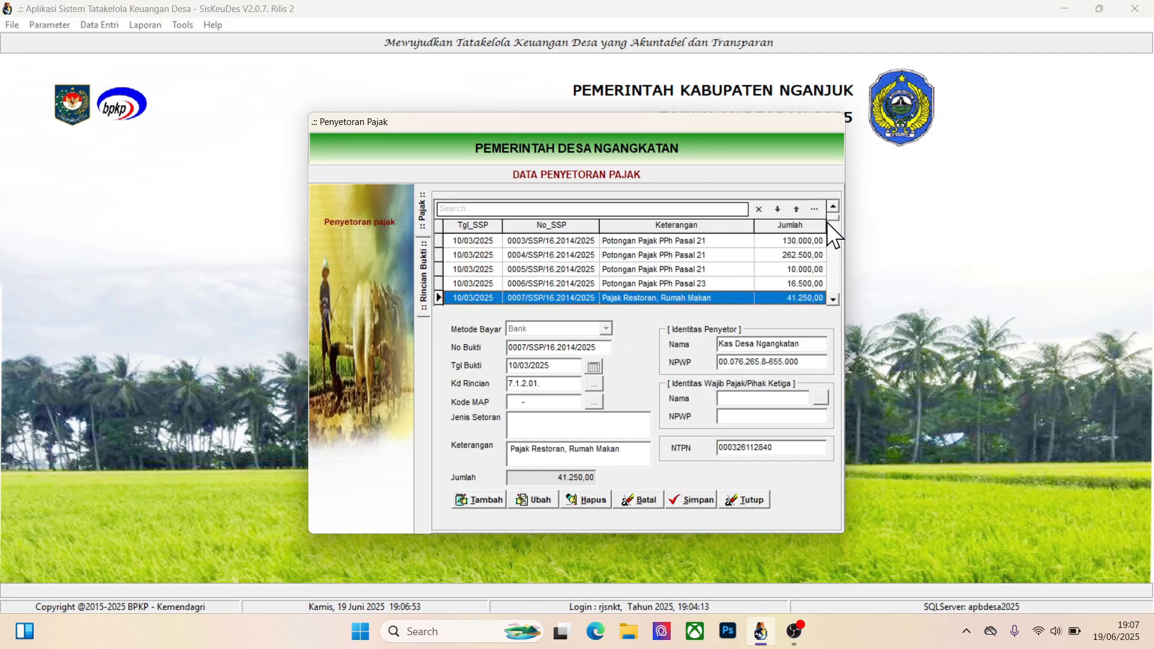
{"action": "left_click_drag", "start_coordinate": [827, 221], "coordinate": [834, 297]}
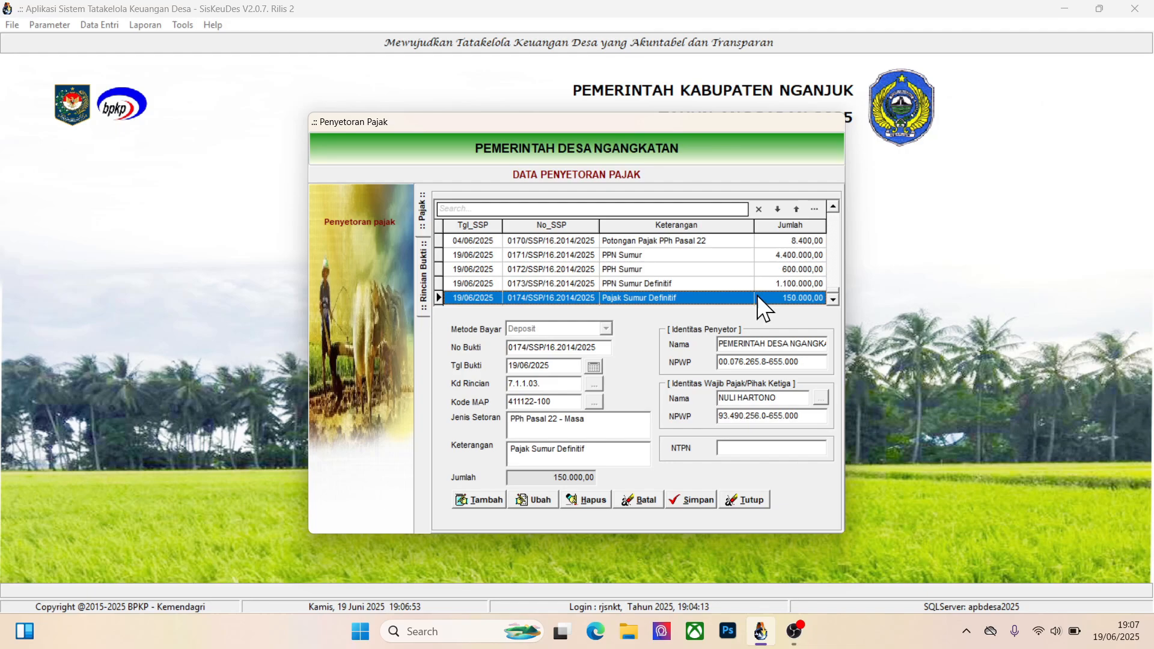
Review the PPN and PPH Sumur deposits and try to delete the Pajak Sumur Definitif deposit with its detail still in place
{"action": "left_click", "coordinate": [658, 285]}
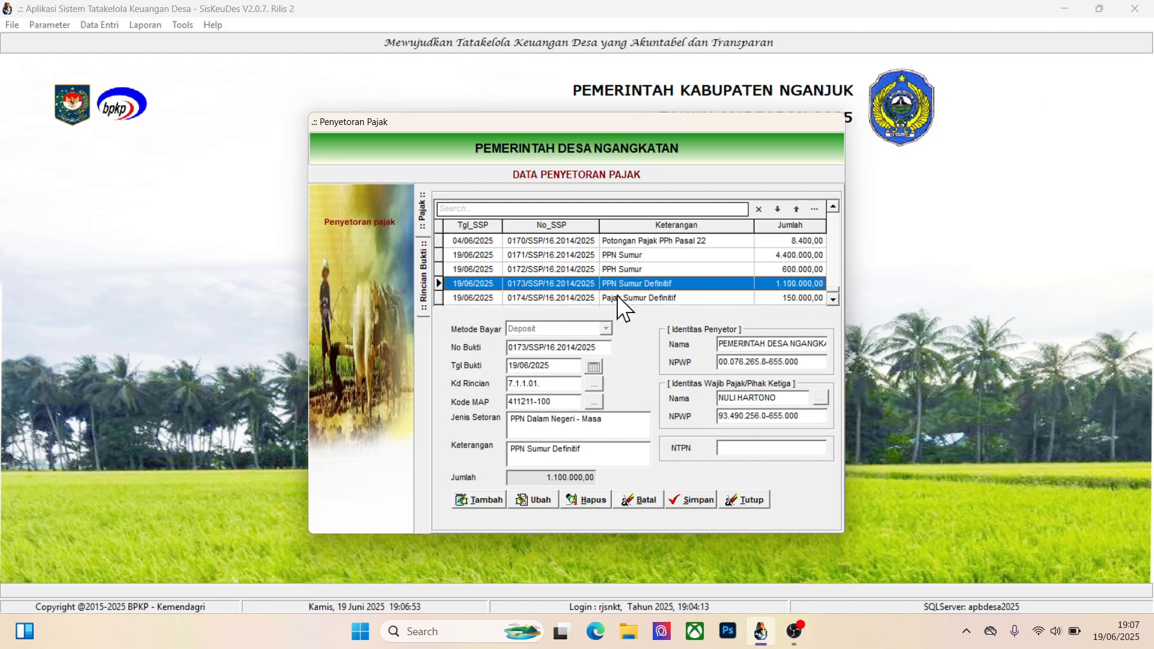
{"action": "left_click", "coordinate": [623, 255]}
{"action": "left_click", "coordinate": [602, 269]}
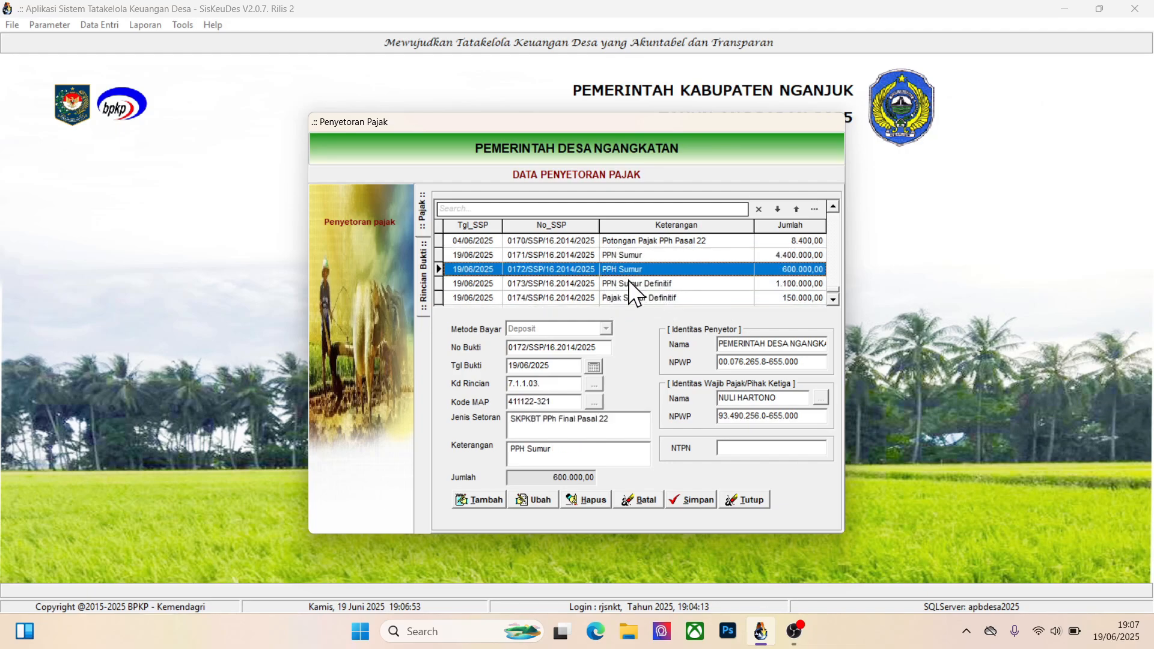
{"action": "left_click", "coordinate": [629, 283]}
{"action": "left_click", "coordinate": [613, 298]}
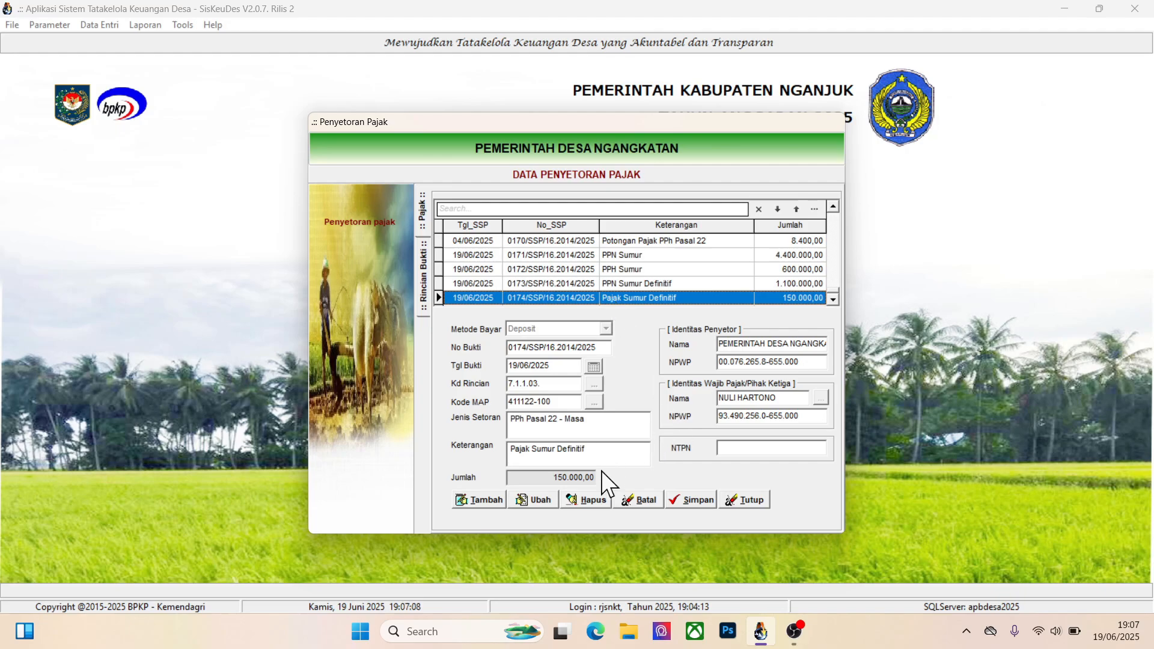
{"action": "left_click", "coordinate": [578, 499]}
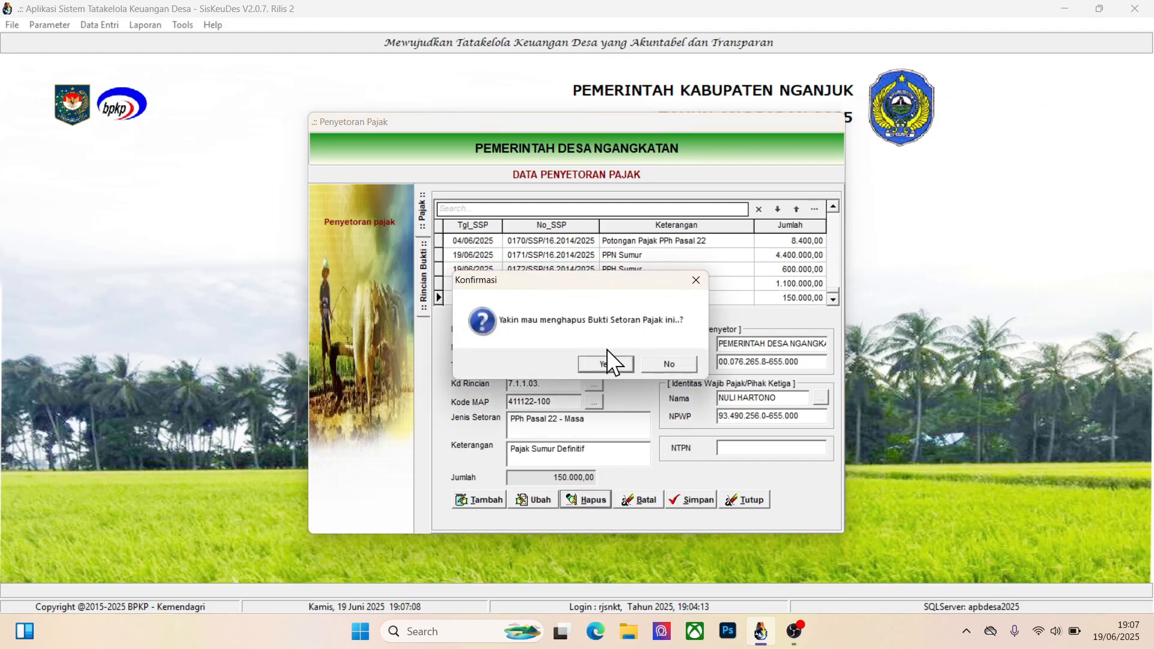
{"action": "left_click", "coordinate": [605, 359]}
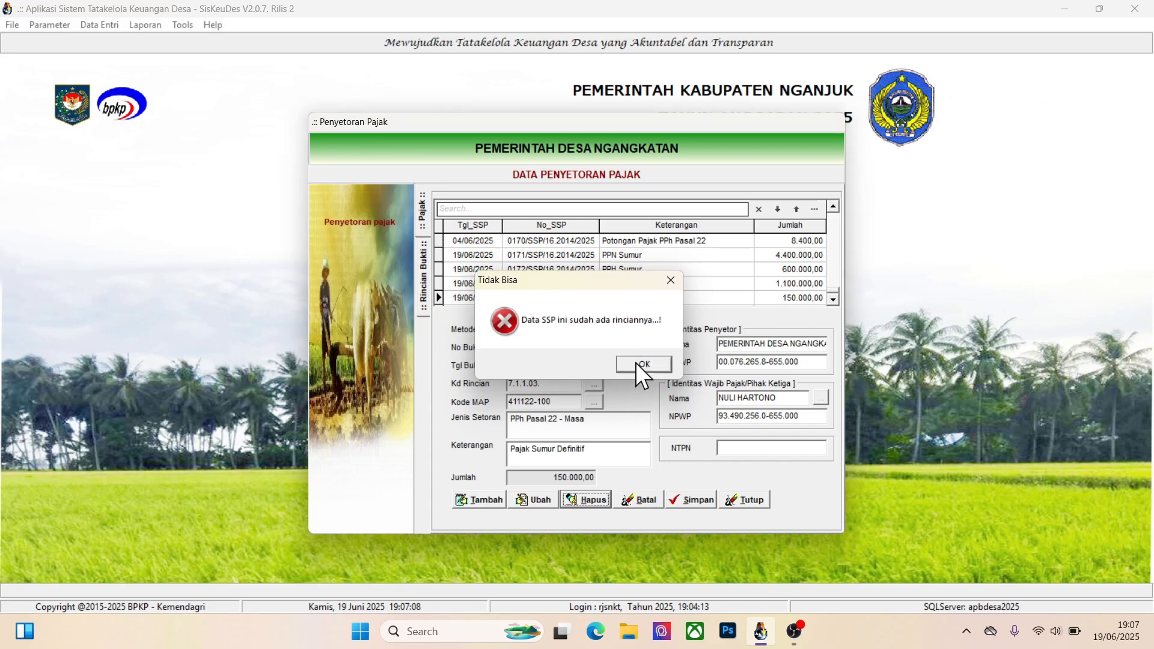
{"action": "left_click", "coordinate": [640, 364]}
Delete the Potongan Pajak PPh Pasal 22 detail of the Pajak Sumur Definitif deposit, and delete the deposit itself
{"action": "left_click", "coordinate": [633, 299]}
{"action": "double_click", "coordinate": [633, 298]}
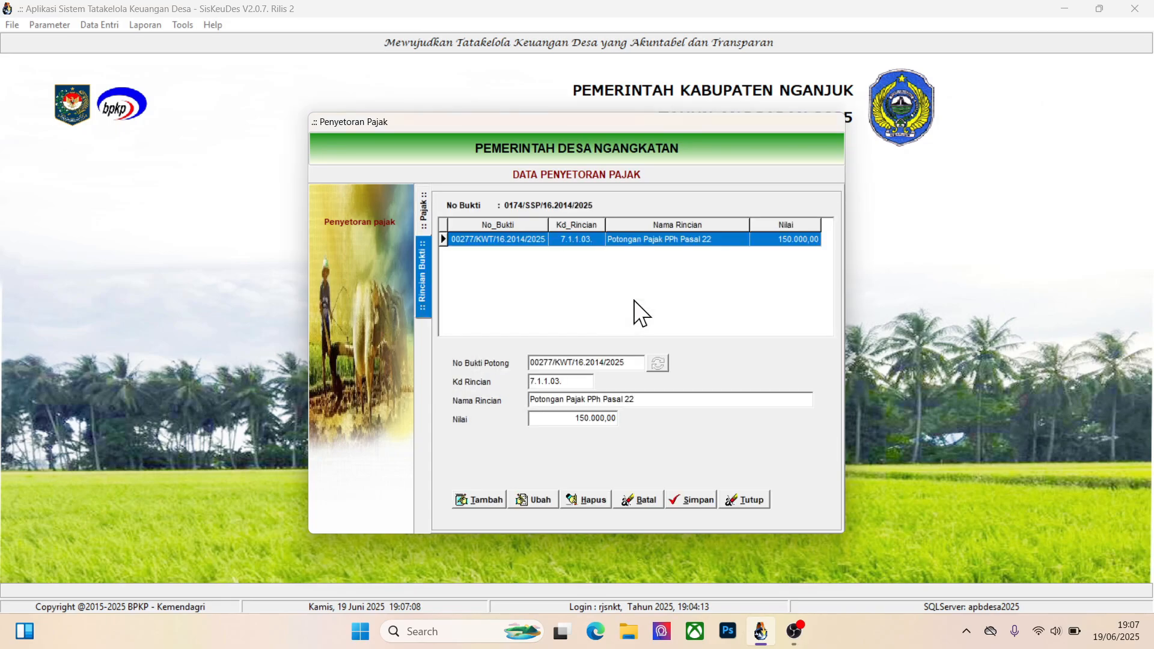
{"action": "left_click", "coordinate": [593, 494]}
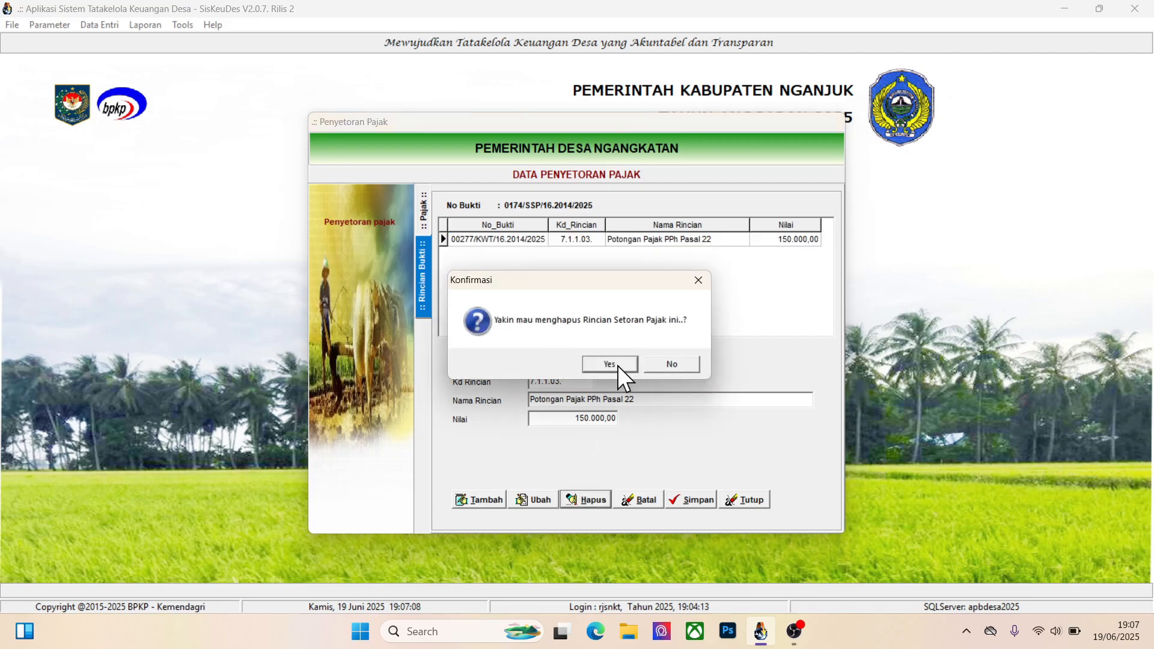
{"action": "left_click", "coordinate": [616, 364]}
{"action": "left_click", "coordinate": [424, 212]}
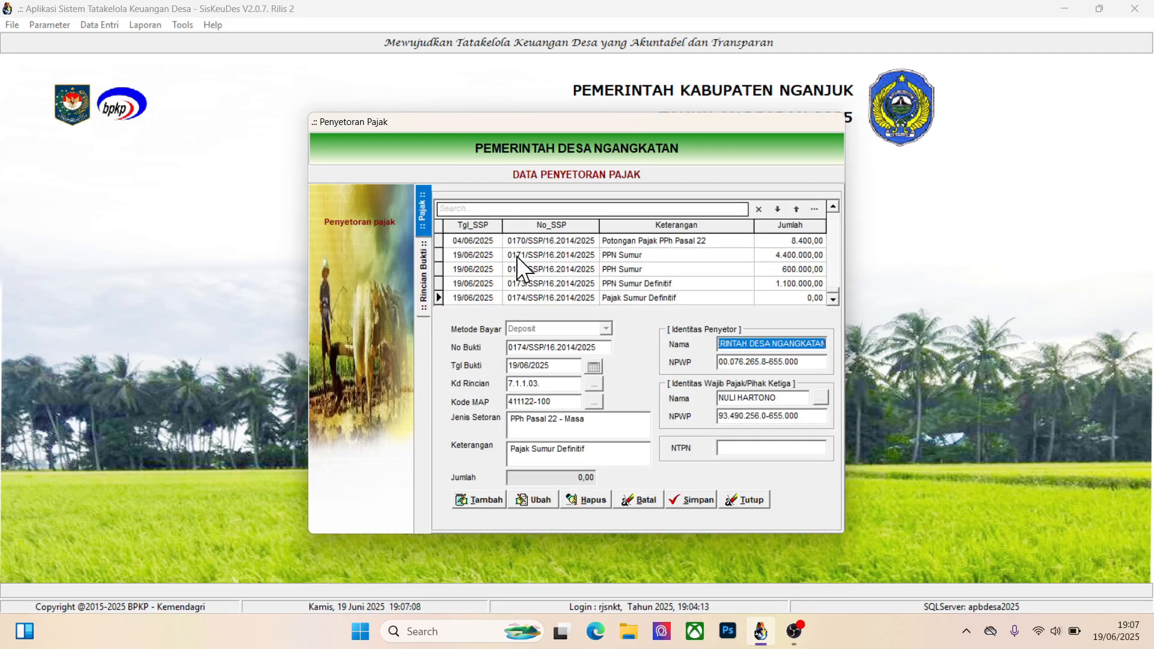
{"action": "left_click", "coordinate": [653, 298]}
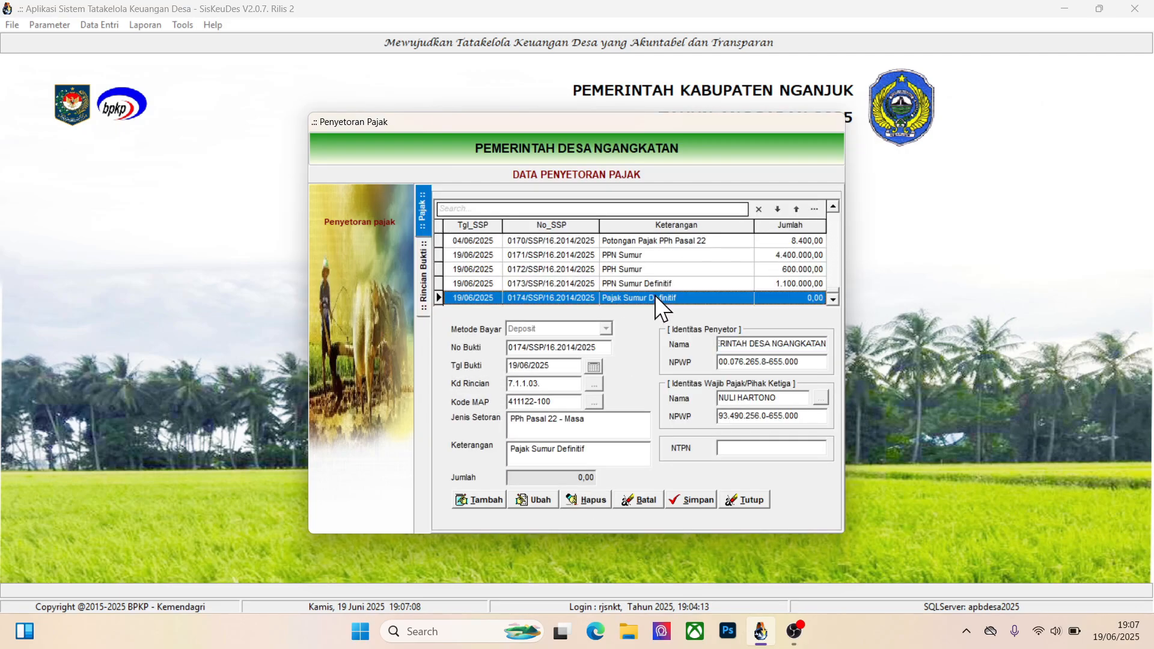
{"action": "left_click", "coordinate": [589, 499]}
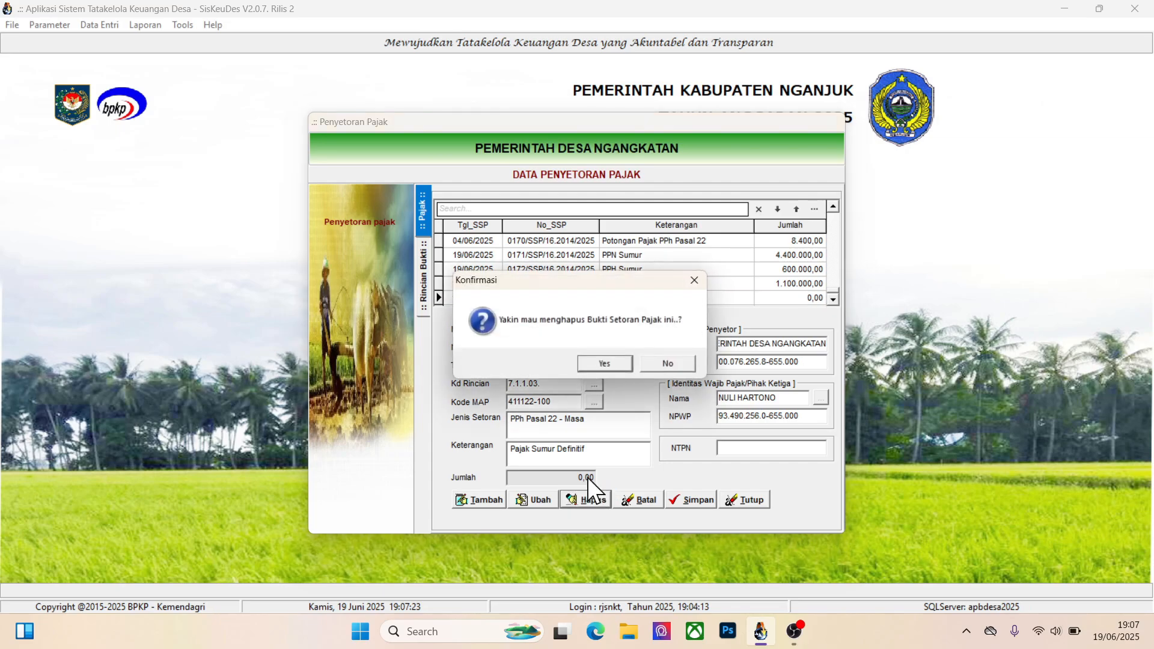
{"action": "left_click", "coordinate": [601, 361]}
Delete the Potongan Pajak PPN Pusat detail of the PPN Sumur Definitif deposit, and delete the deposit itself
{"action": "double_click", "coordinate": [676, 297]}
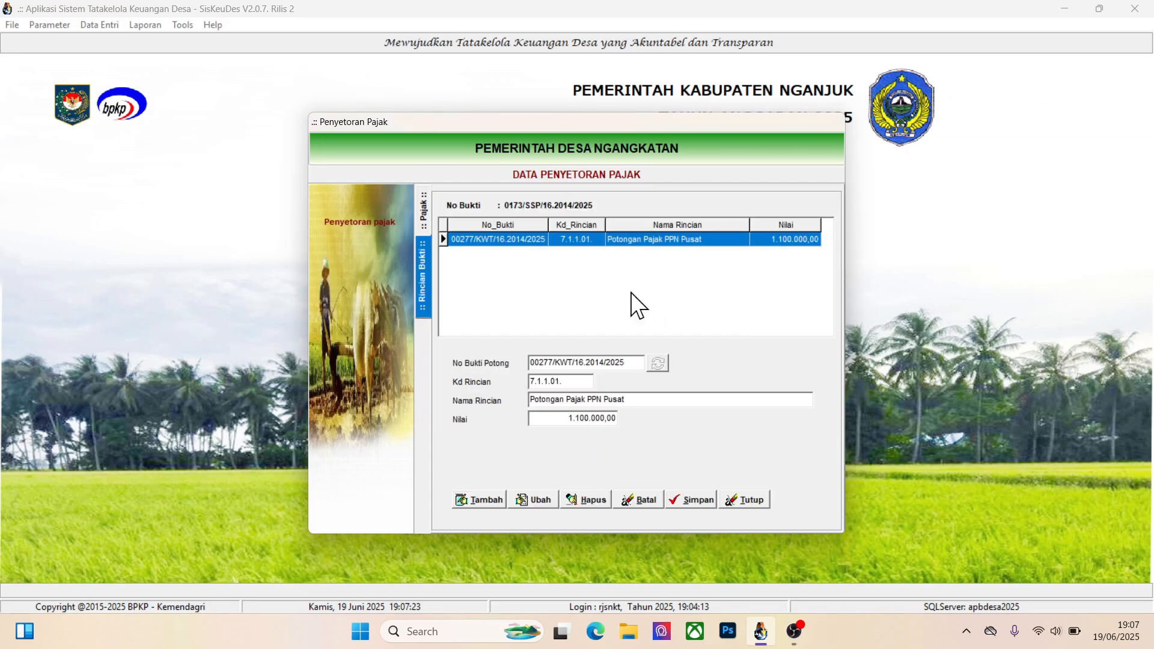
{"action": "left_click", "coordinate": [581, 498]}
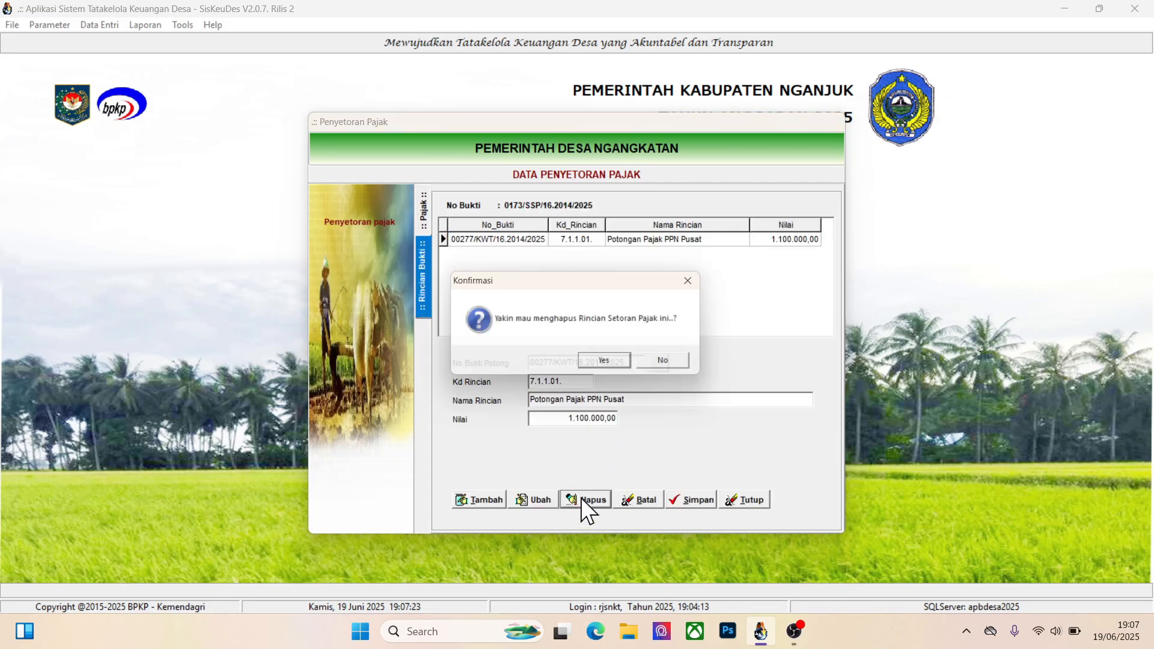
{"action": "left_click", "coordinate": [601, 364]}
{"action": "left_click", "coordinate": [421, 215]}
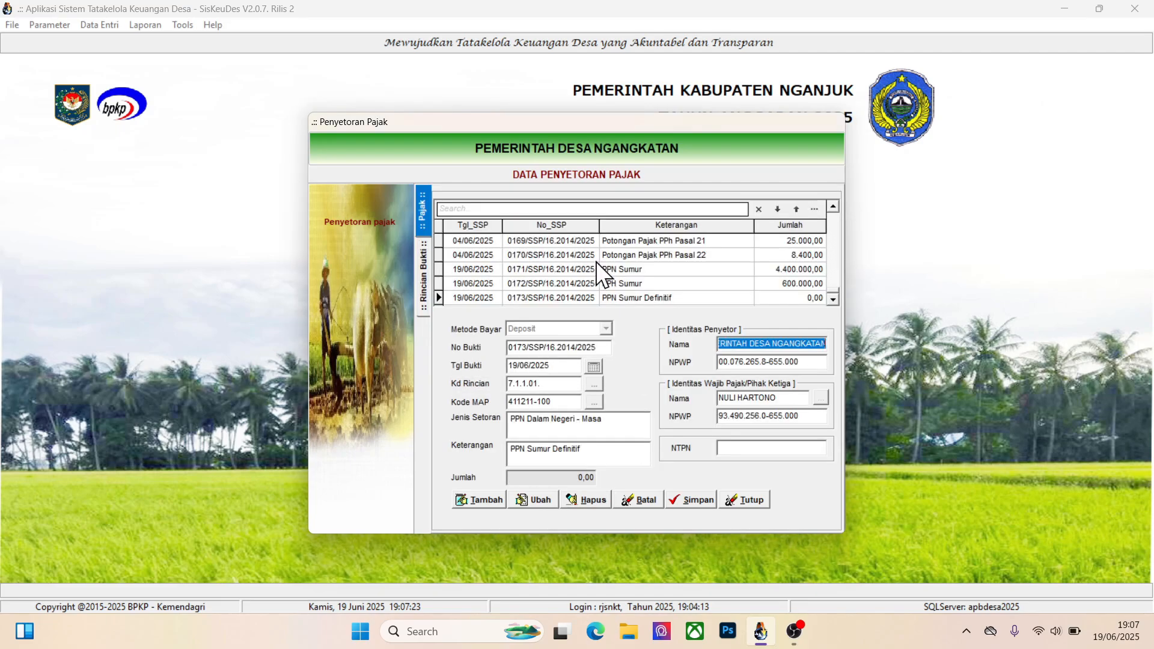
{"action": "left_click", "coordinate": [650, 296]}
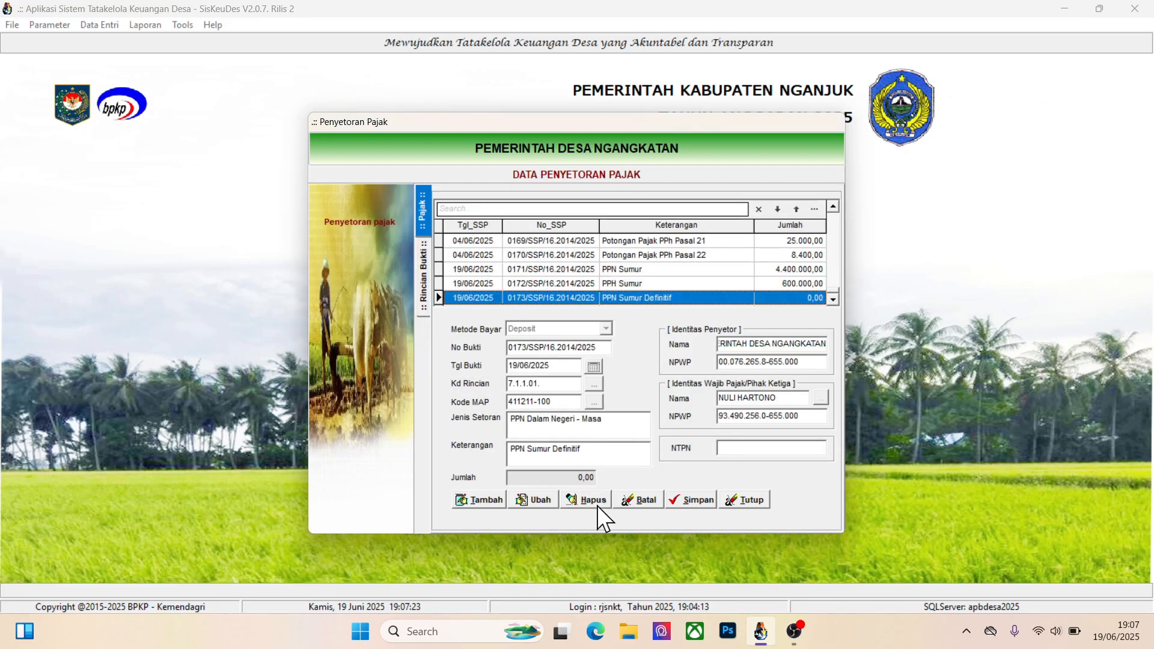
{"action": "left_click", "coordinate": [583, 500]}
{"action": "left_click", "coordinate": [594, 368]}
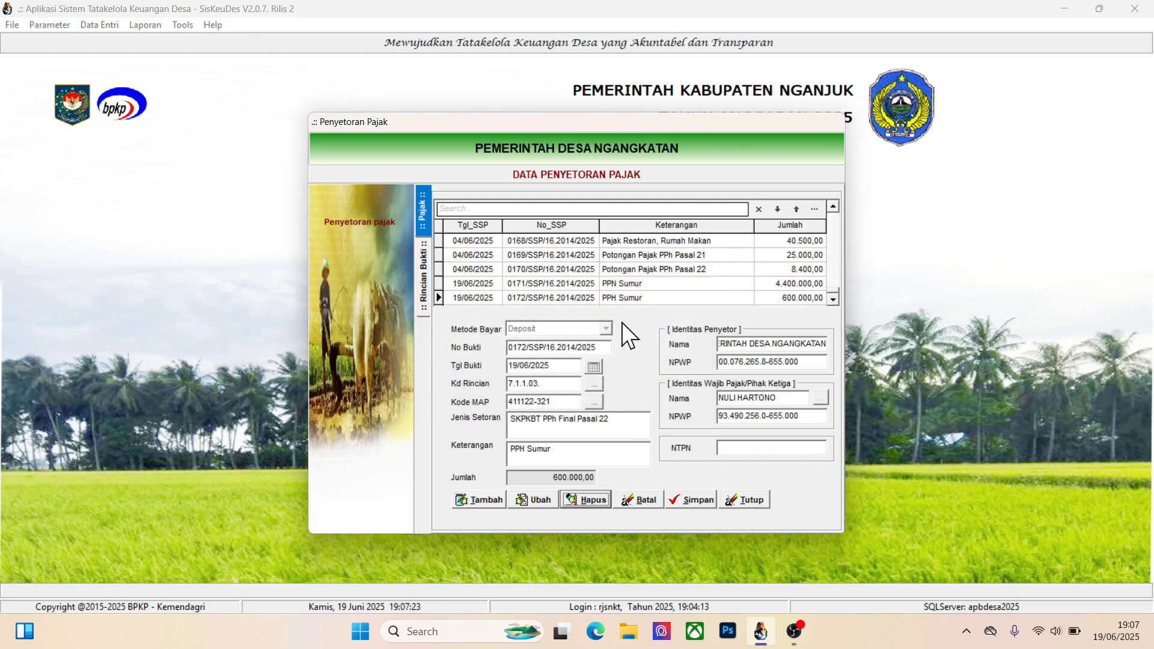
Delete the Potongan Pajak PPh Pasal 22 detail of the PPH Sumur deposit, and delete the deposit itself
{"action": "left_click", "coordinate": [643, 301]}
{"action": "double_click", "coordinate": [644, 299]}
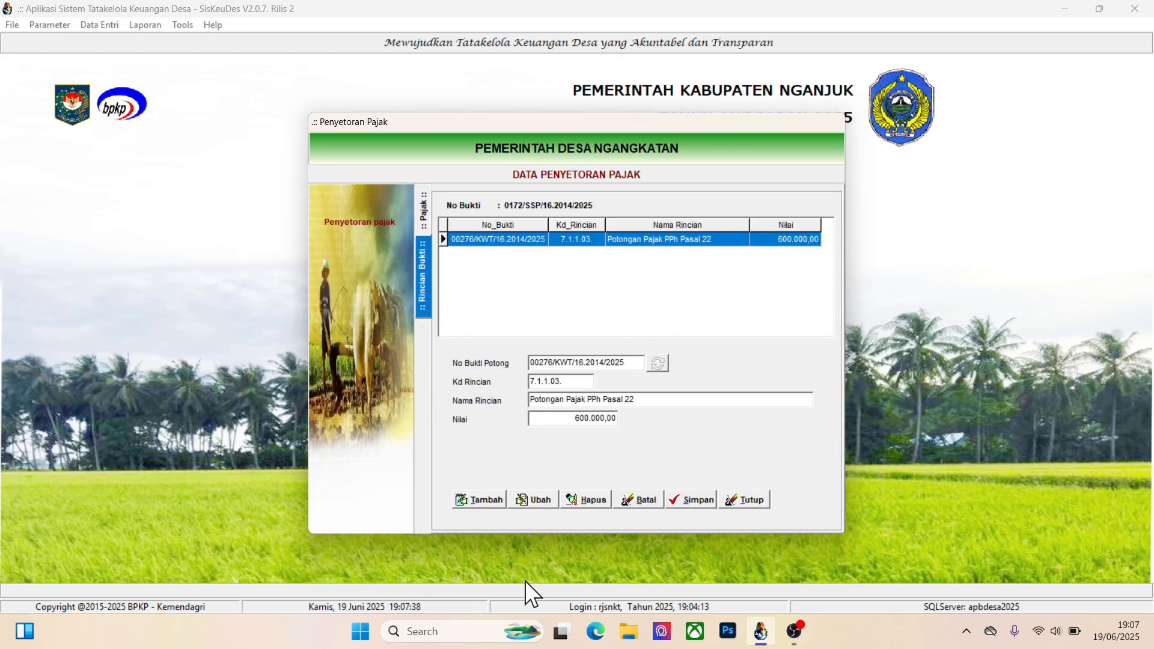
{"action": "left_click", "coordinate": [576, 504]}
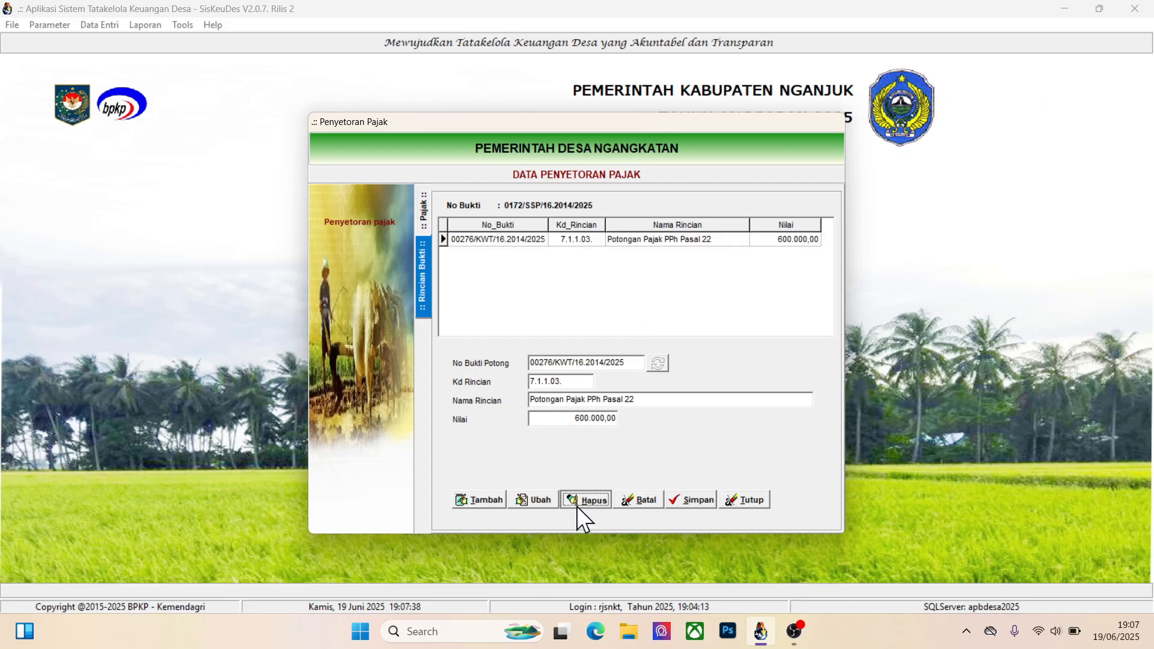
{"action": "left_click", "coordinate": [612, 363]}
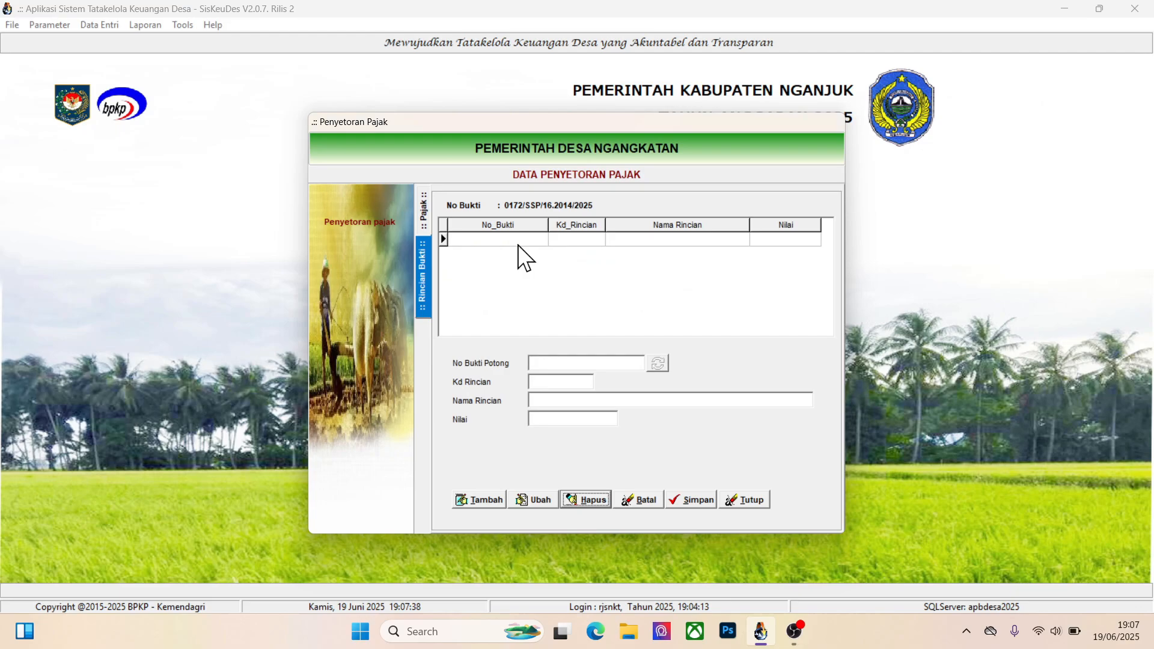
{"action": "left_click", "coordinate": [420, 214]}
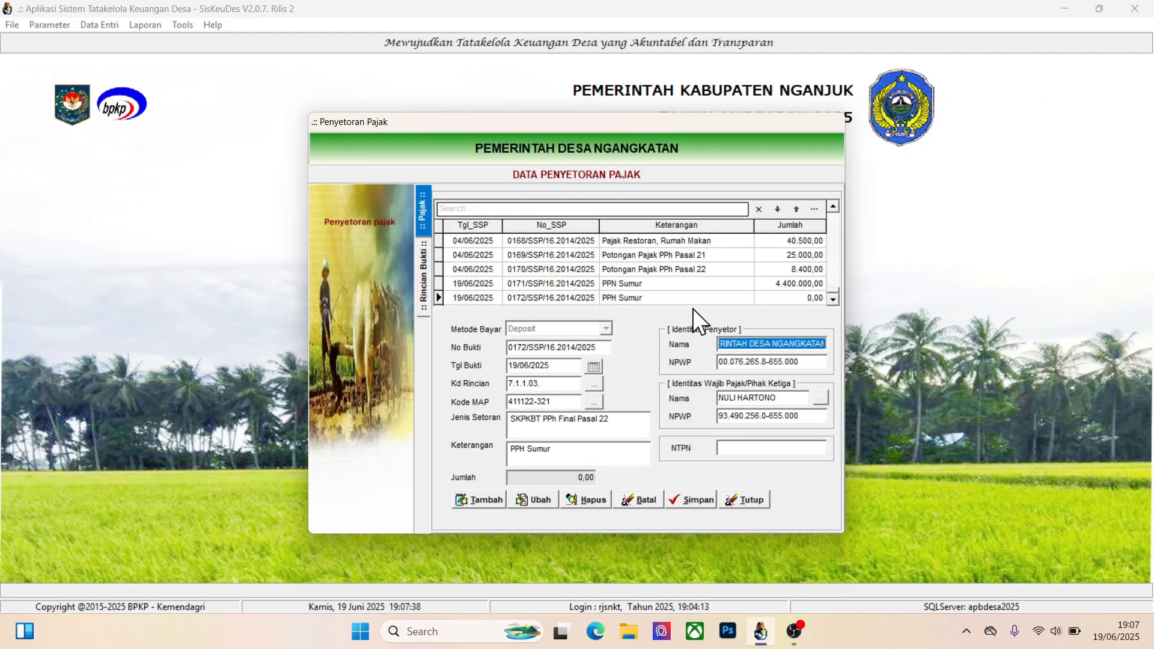
{"action": "left_click", "coordinate": [595, 499]}
{"action": "left_click", "coordinate": [606, 364]}
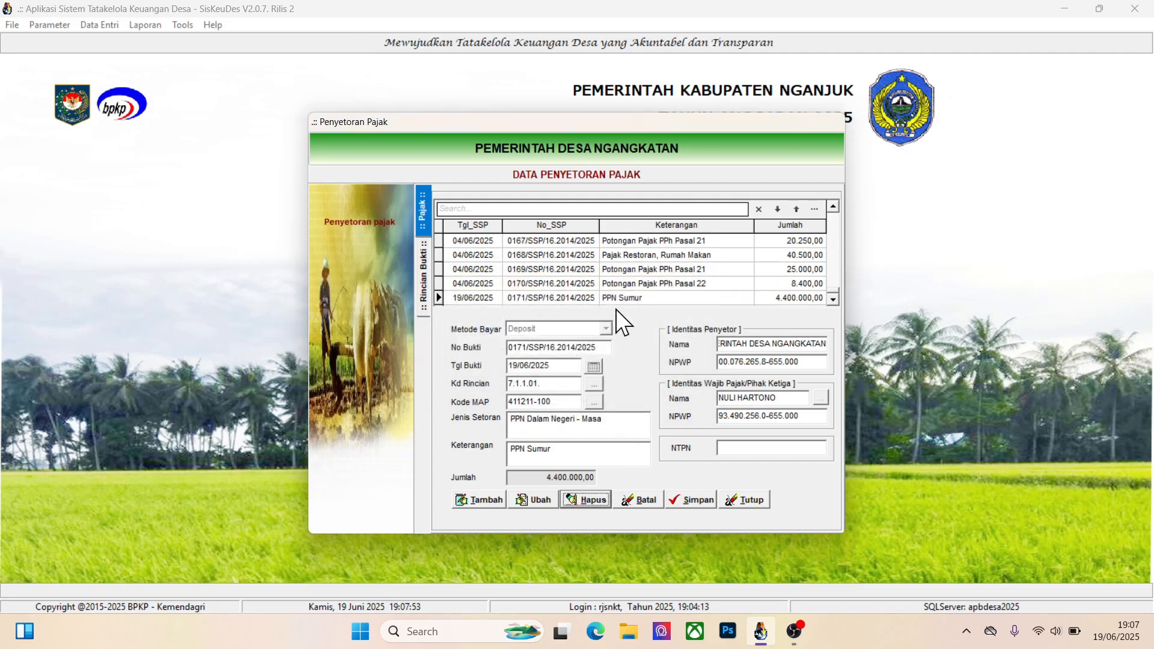
Delete the PPN Sumur deposit together with its Potongan Pajak PPN Pusat detail, and close the Penyetoran Pajak form
{"action": "double_click", "coordinate": [605, 299]}
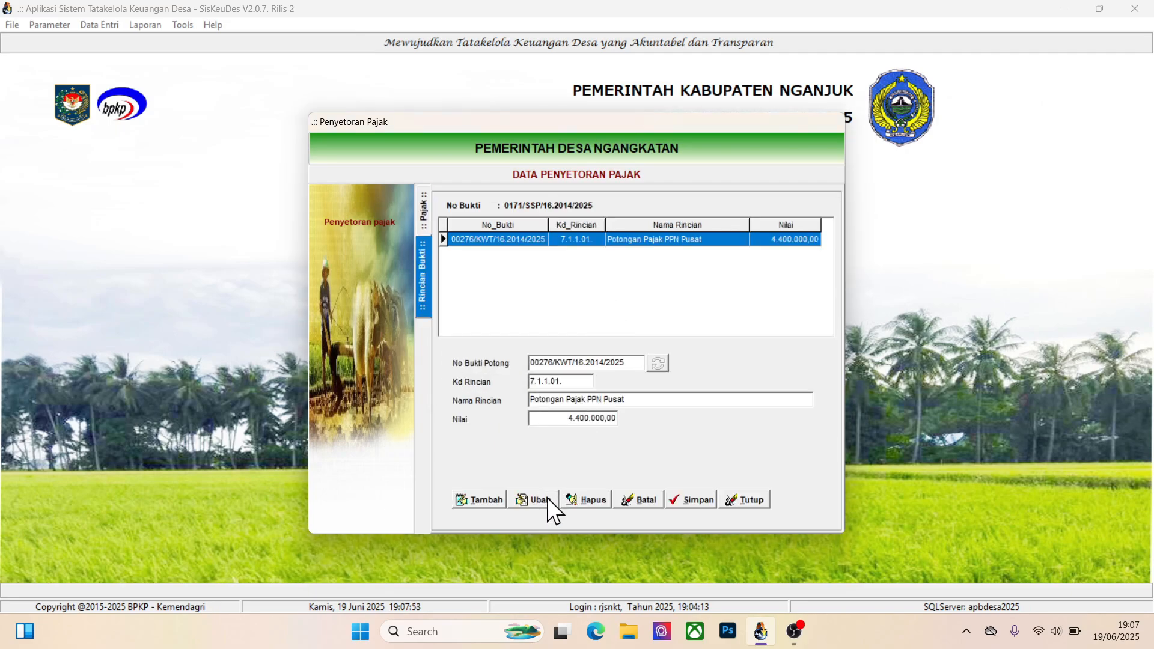
{"action": "left_click", "coordinate": [583, 497]}
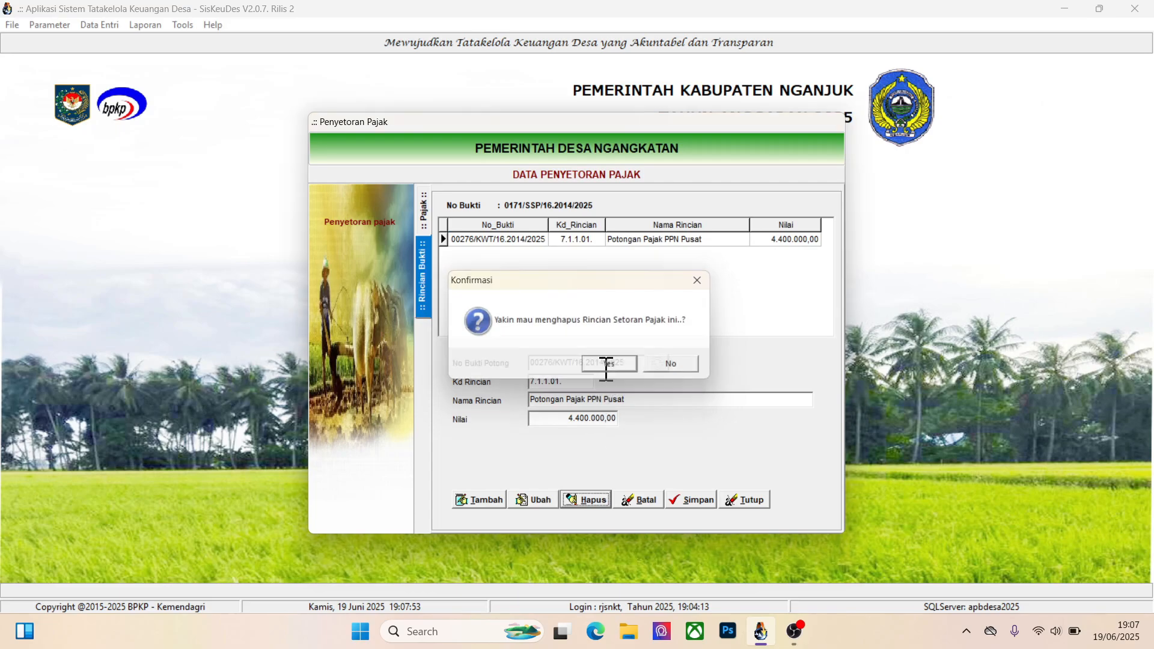
{"action": "left_click", "coordinate": [605, 364]}
{"action": "left_click", "coordinate": [424, 219]}
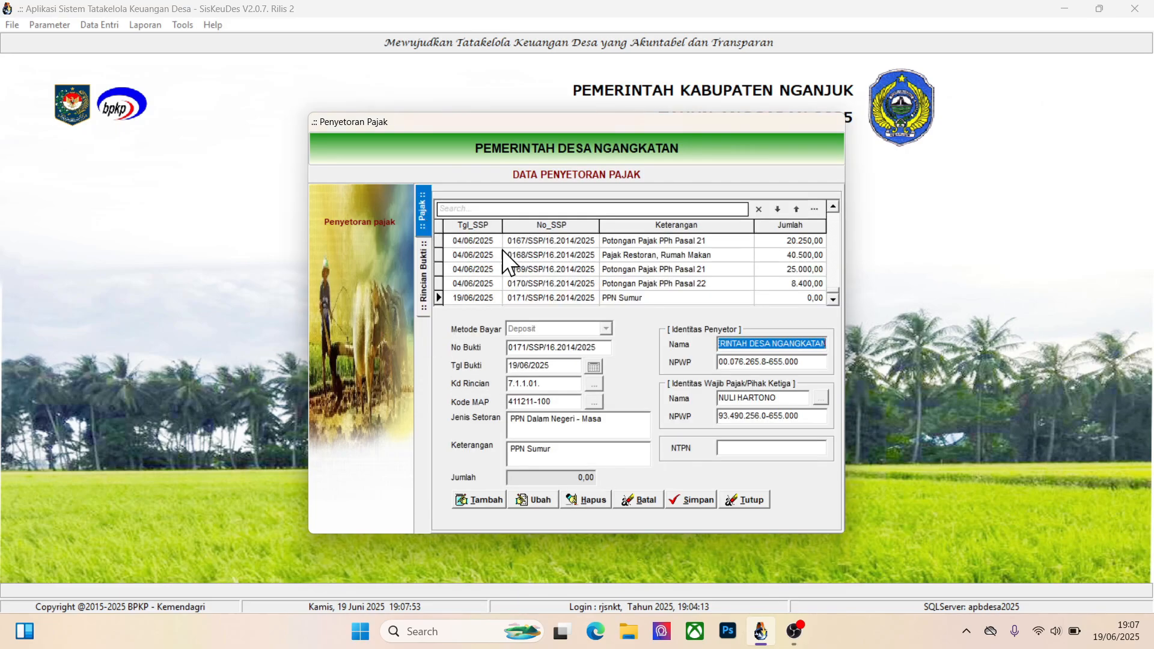
{"action": "left_click", "coordinate": [622, 298]}
{"action": "left_click", "coordinate": [588, 503]}
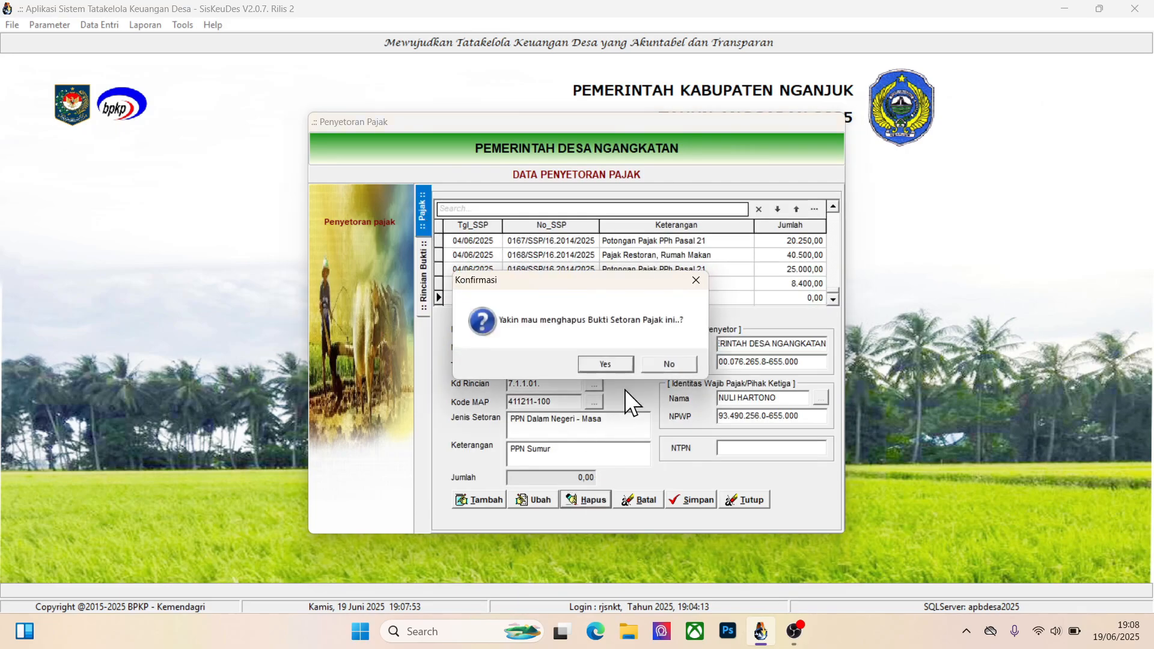
{"action": "left_click", "coordinate": [604, 364]}
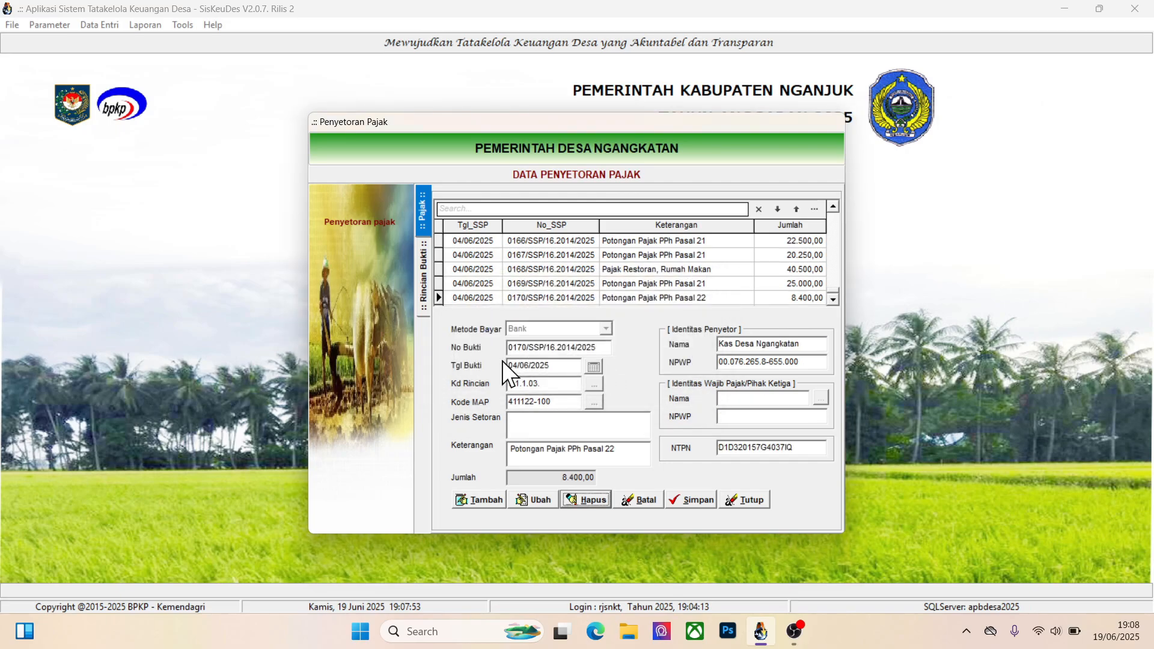
{"action": "left_click", "coordinate": [755, 500]}
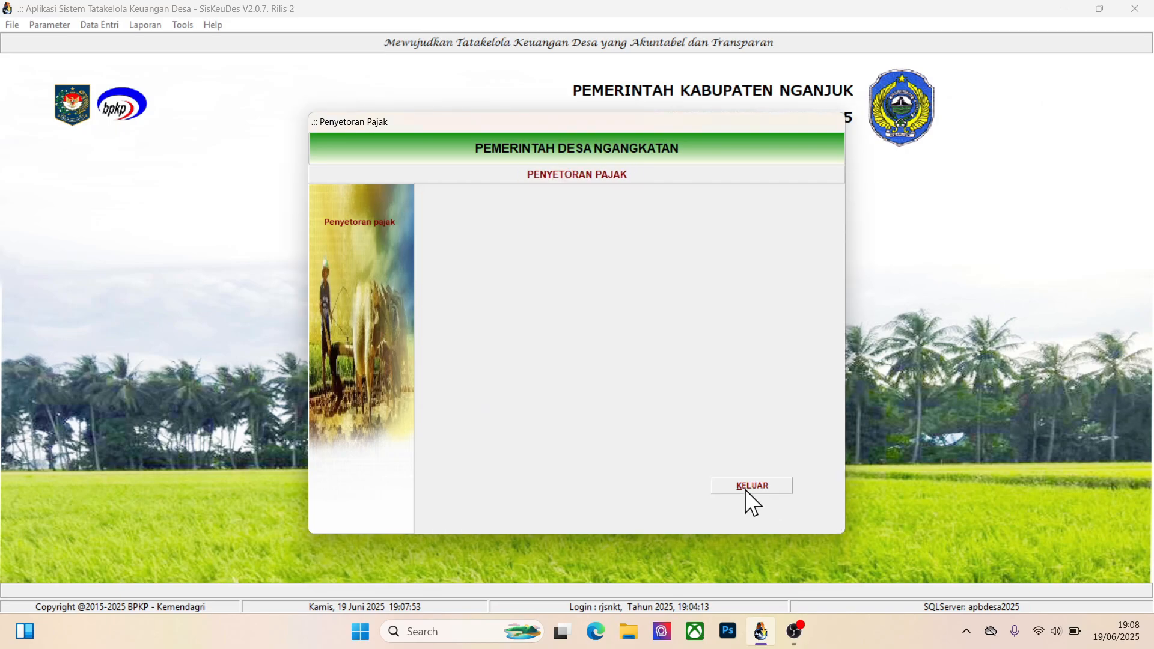
{"action": "left_click", "coordinate": [746, 489]}
Open the Deposit Pajak records under Mutasi Kas and delete the PPN + PPH Sumur deposit
{"action": "left_click", "coordinate": [100, 26]}
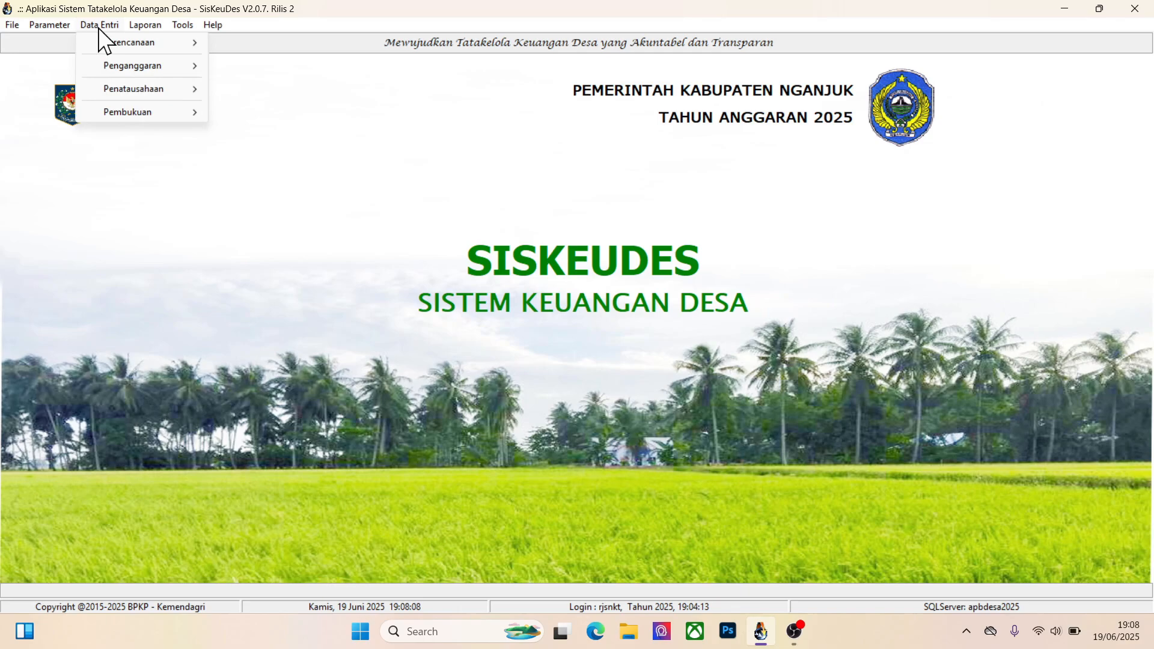
{"action": "mouse_move", "coordinate": [121, 91]}
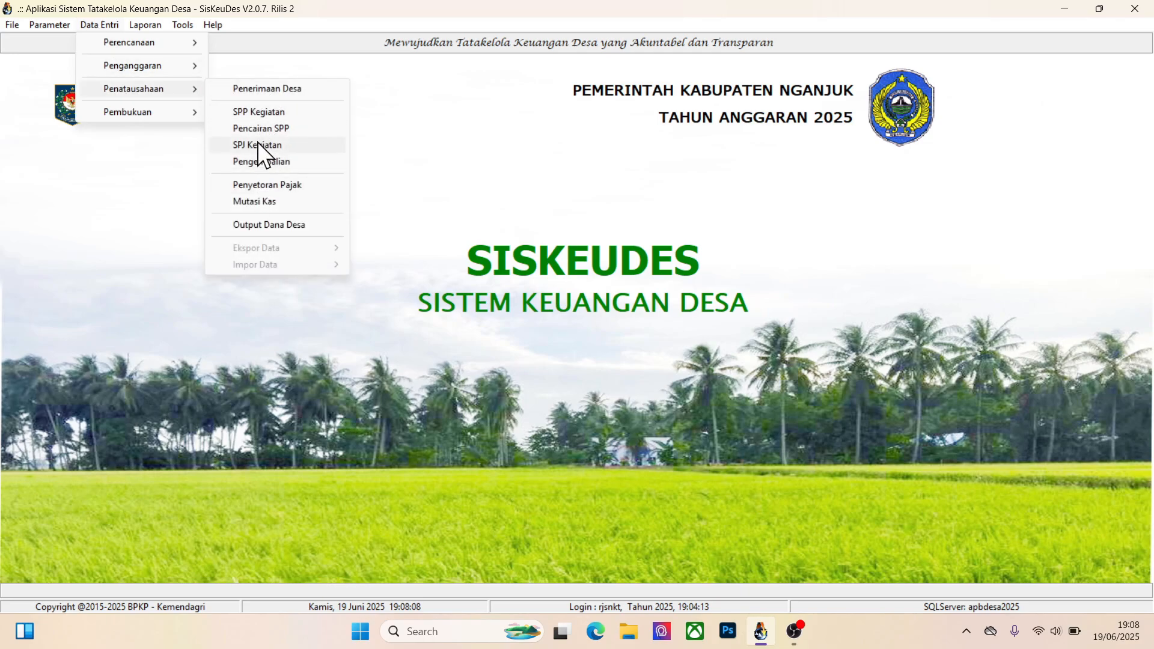
{"action": "left_click", "coordinate": [260, 199]}
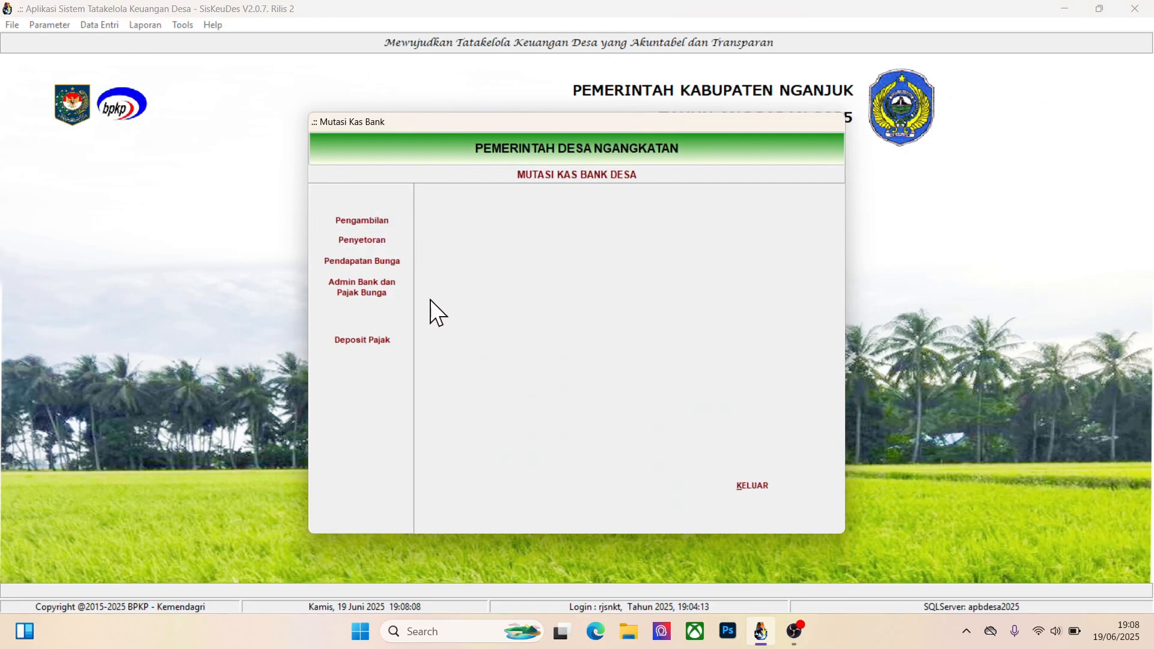
{"action": "left_click", "coordinate": [371, 338]}
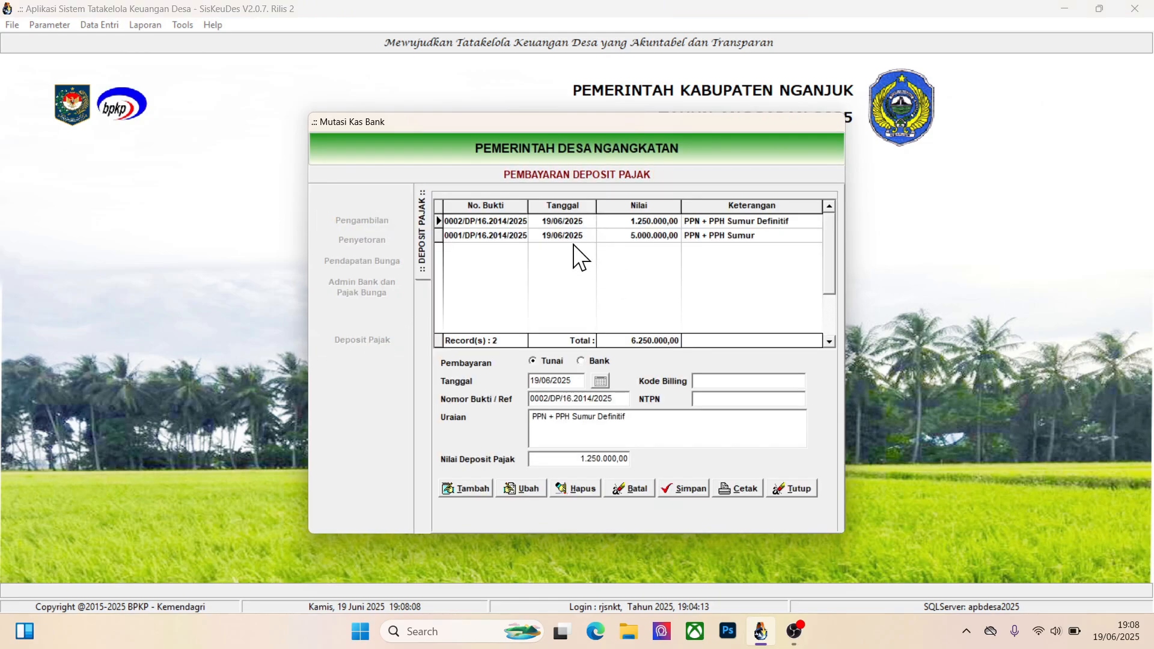
{"action": "left_click", "coordinate": [540, 238]}
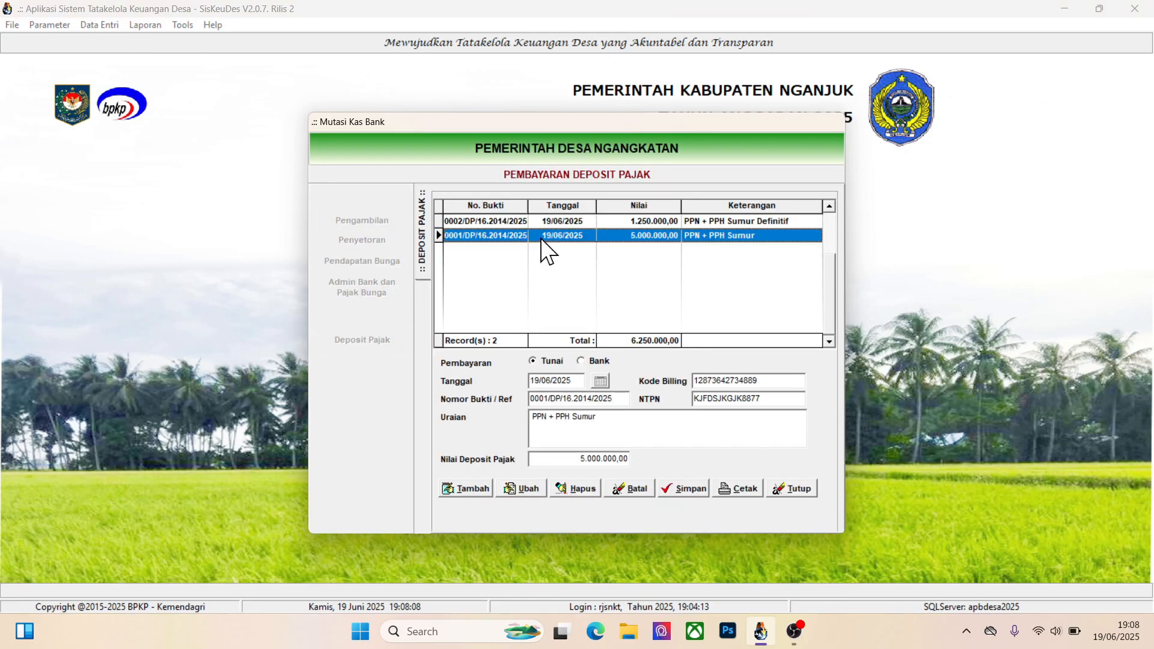
{"action": "left_click", "coordinate": [572, 489]}
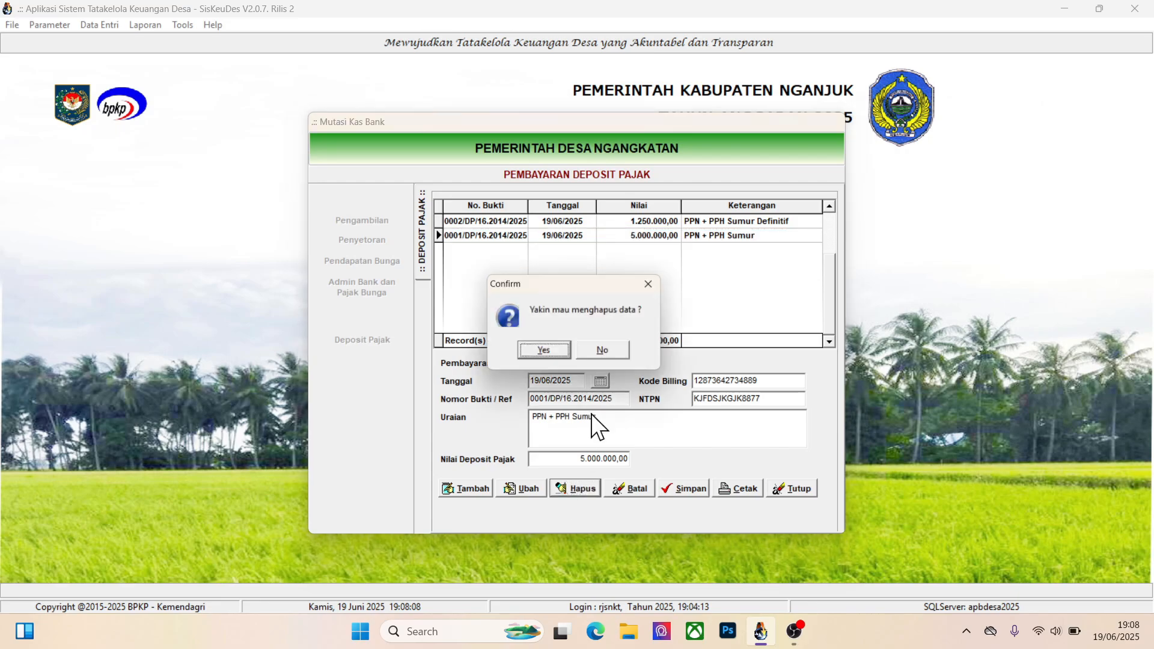
{"action": "left_click", "coordinate": [546, 352]}
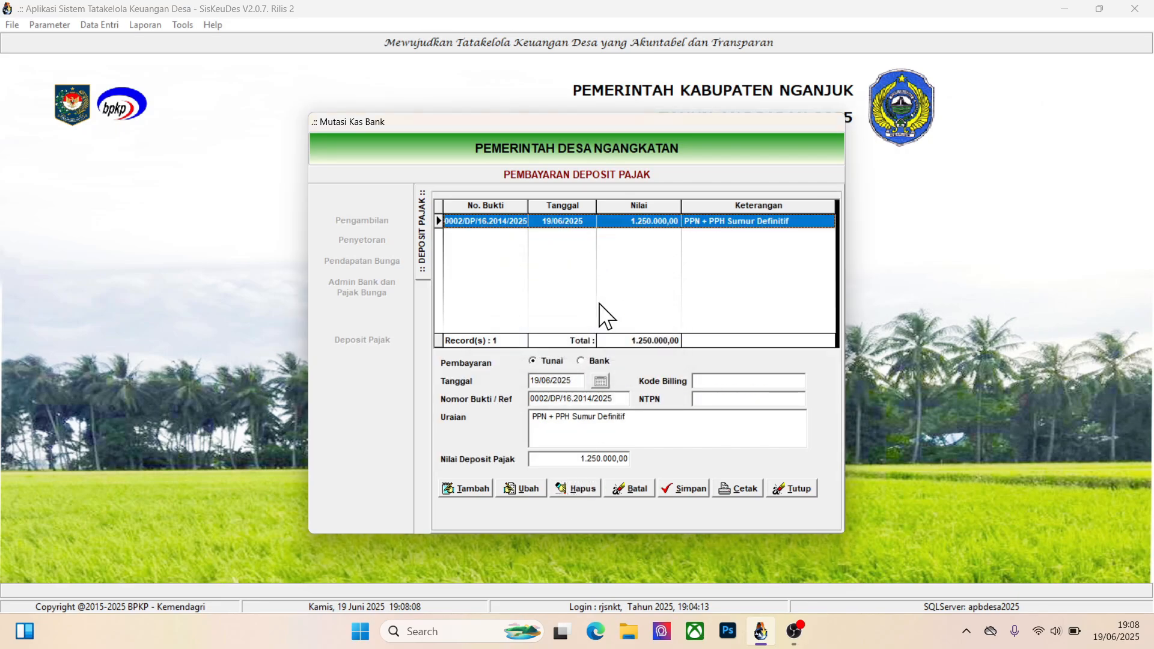
Delete the PPN + PPH Sumur Definitif tax deposit and close the Mutasi Kas form
{"action": "left_click", "coordinate": [566, 489]}
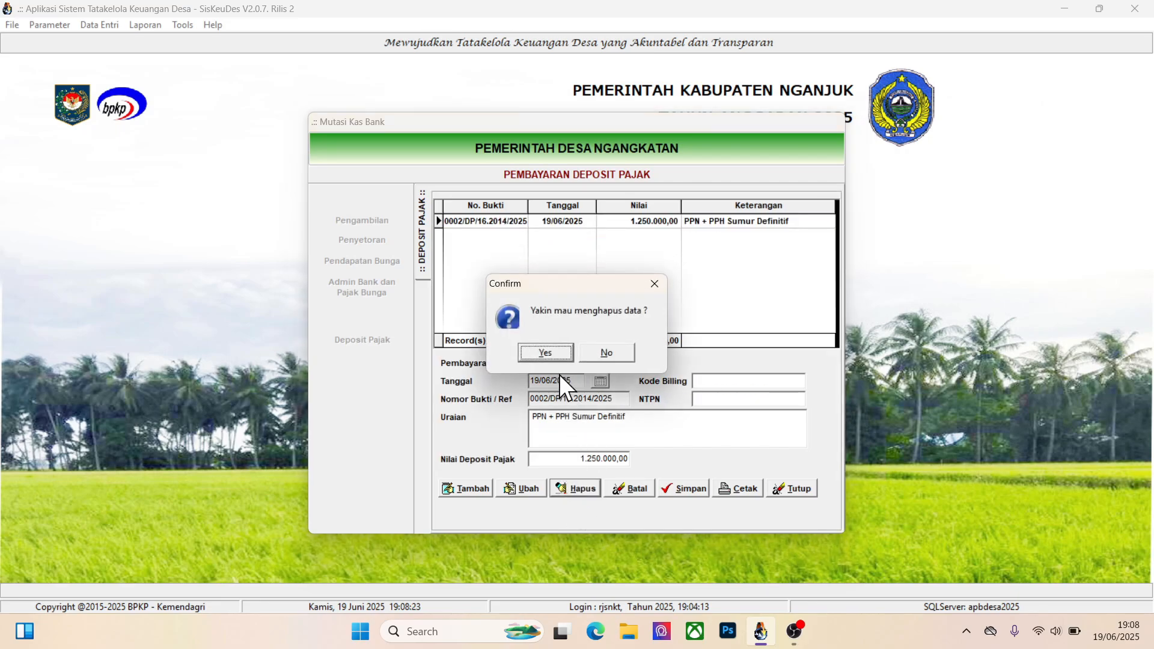
{"action": "left_click", "coordinate": [548, 356]}
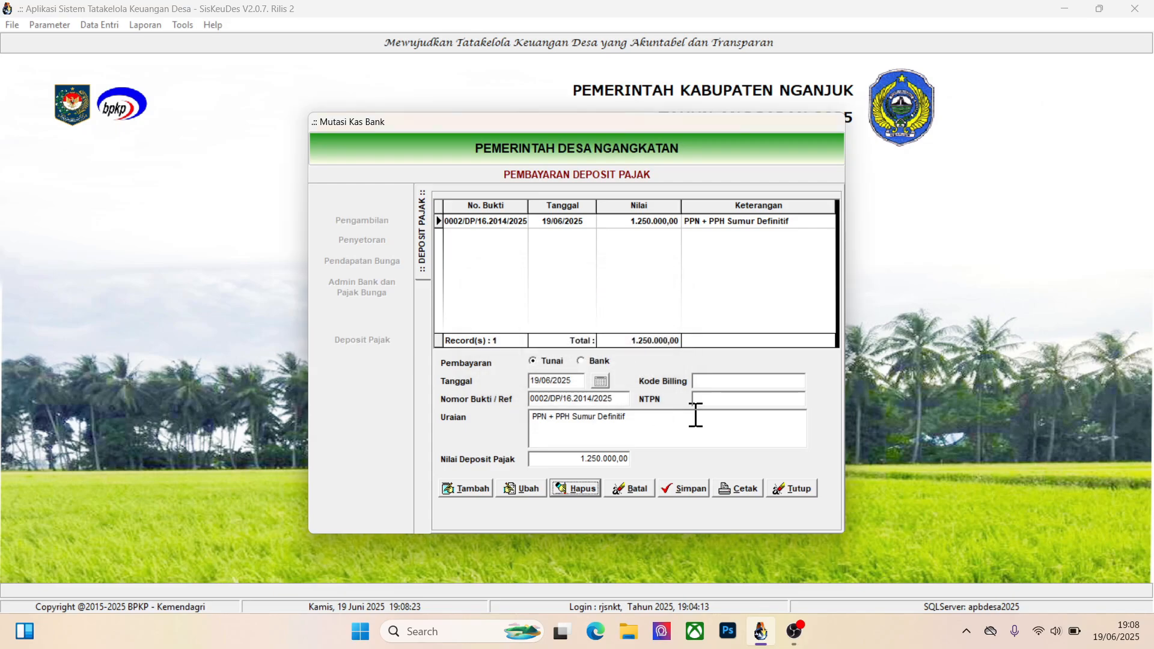
{"action": "left_click", "coordinate": [795, 488]}
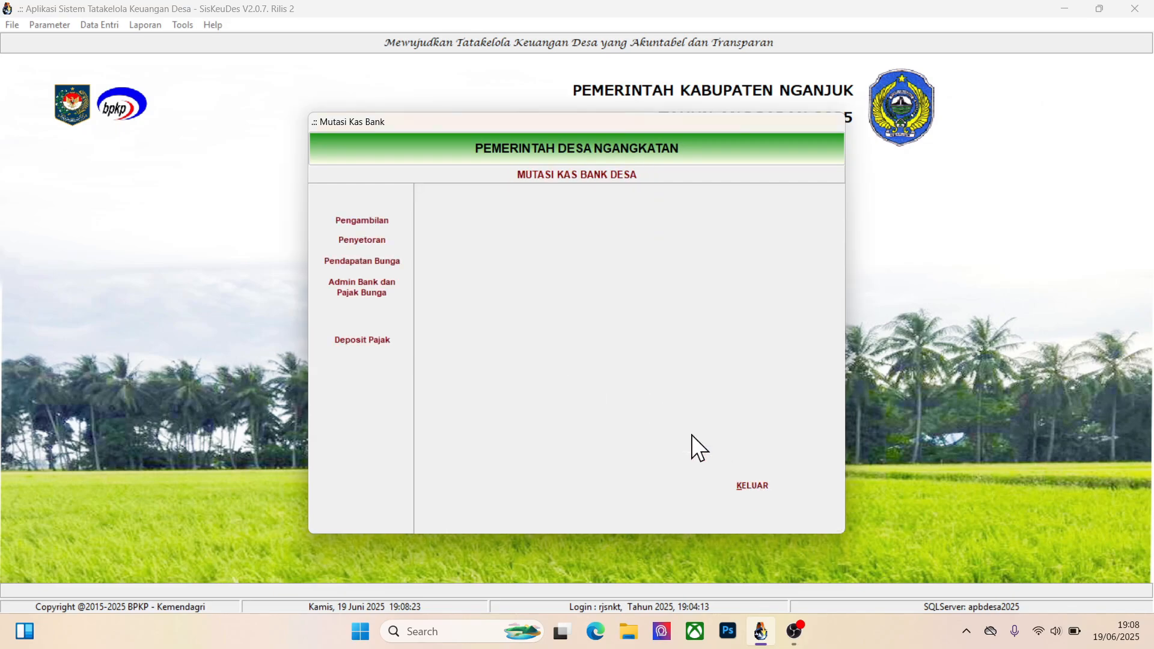
{"action": "left_click", "coordinate": [746, 484]}
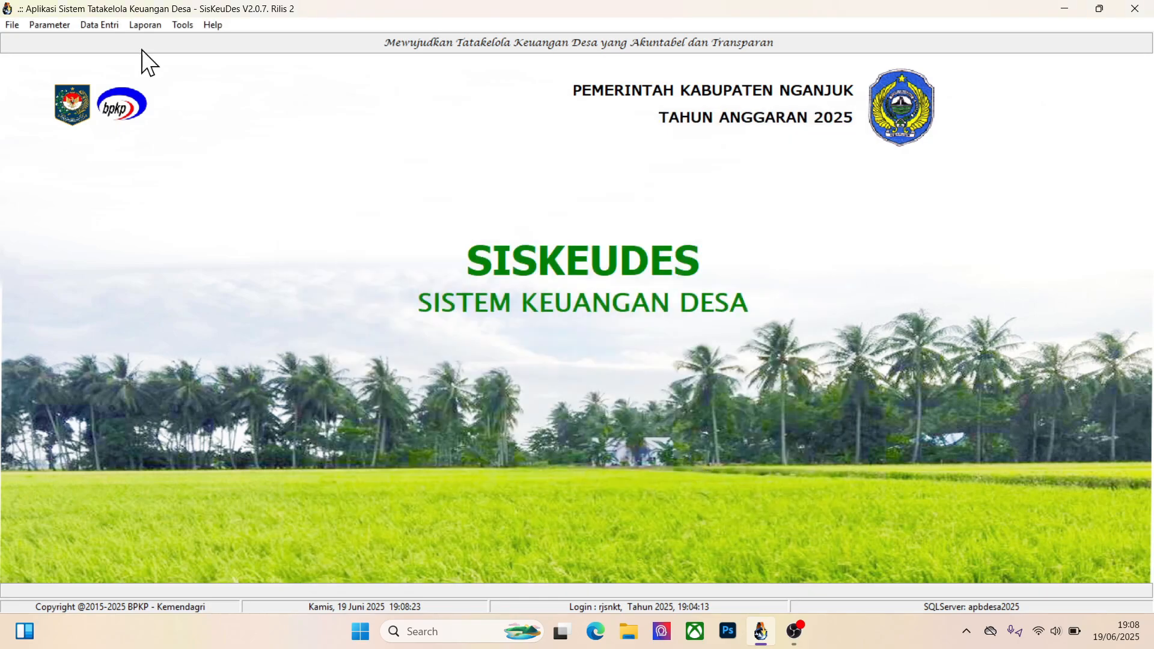
Open the Sumur receipt in SPJ Kegiatan, under Tes SPJ Sumur of the Tes Panjar Pembuatan Sumur advance
{"action": "left_click", "coordinate": [100, 27]}
{"action": "mouse_move", "coordinate": [119, 89]}
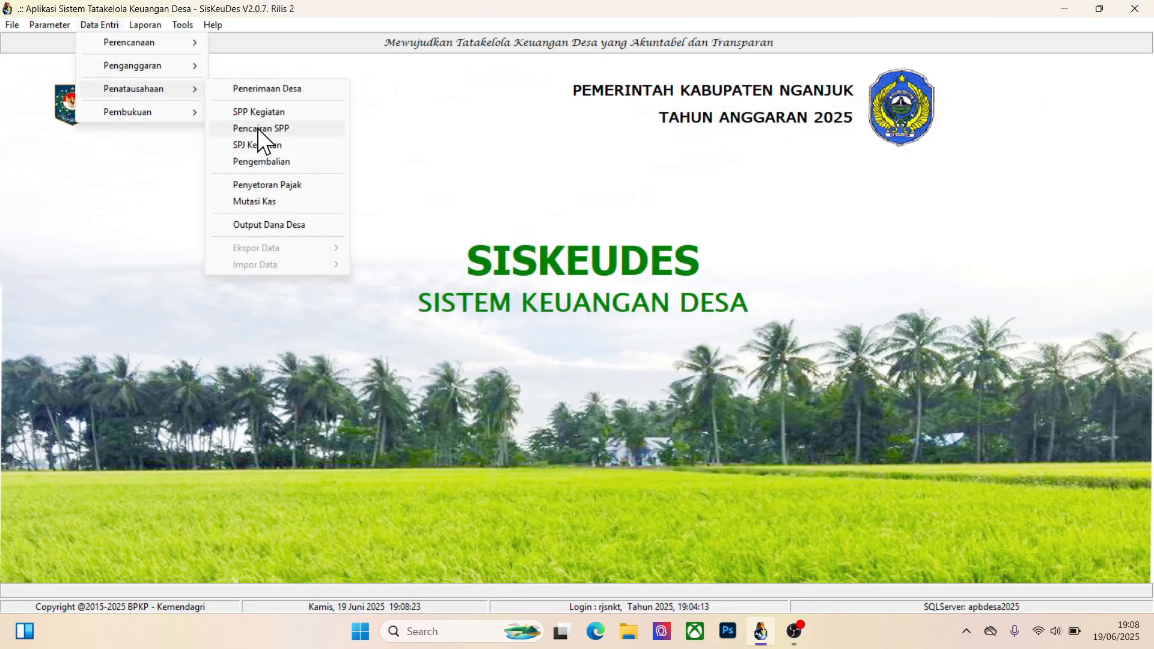
{"action": "left_click", "coordinate": [262, 145]}
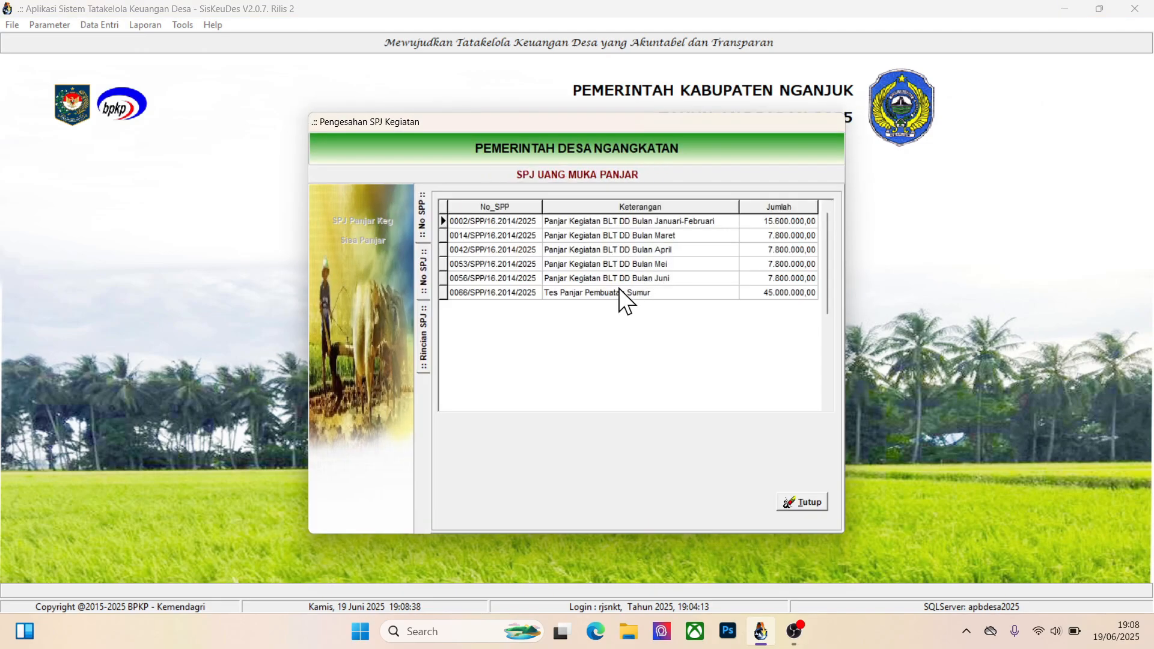
{"action": "double_click", "coordinate": [613, 290]}
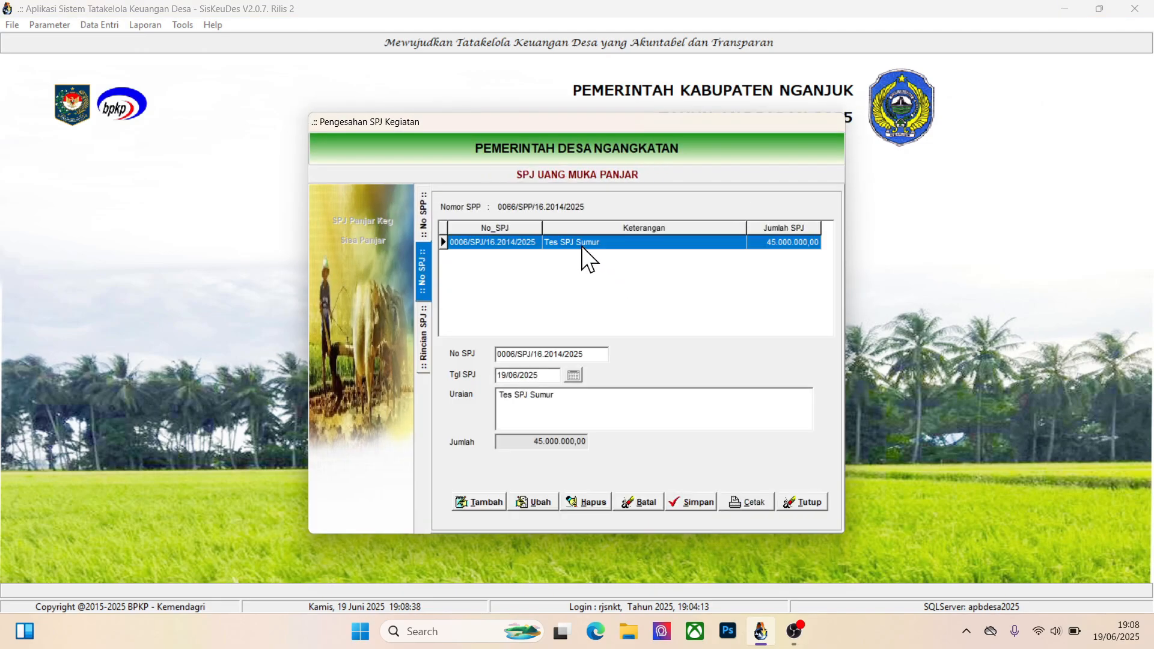
{"action": "double_click", "coordinate": [583, 245]}
{"action": "double_click", "coordinate": [601, 281]}
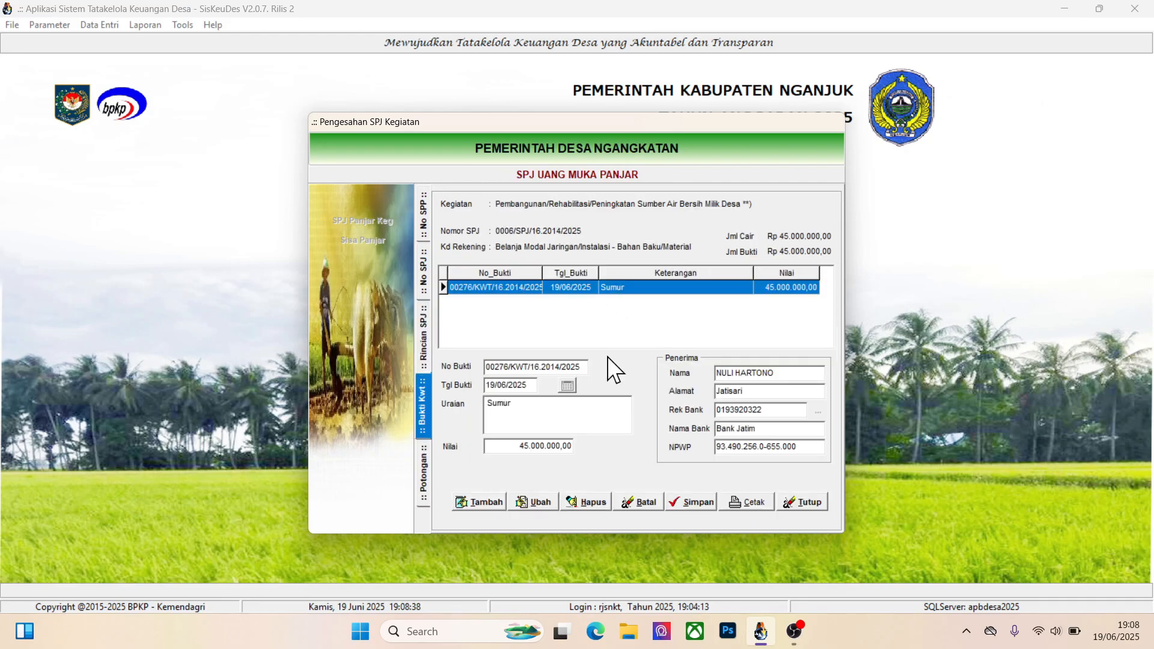
Try to delete the Sumur expenditure receipt
{"action": "left_click", "coordinate": [578, 495]}
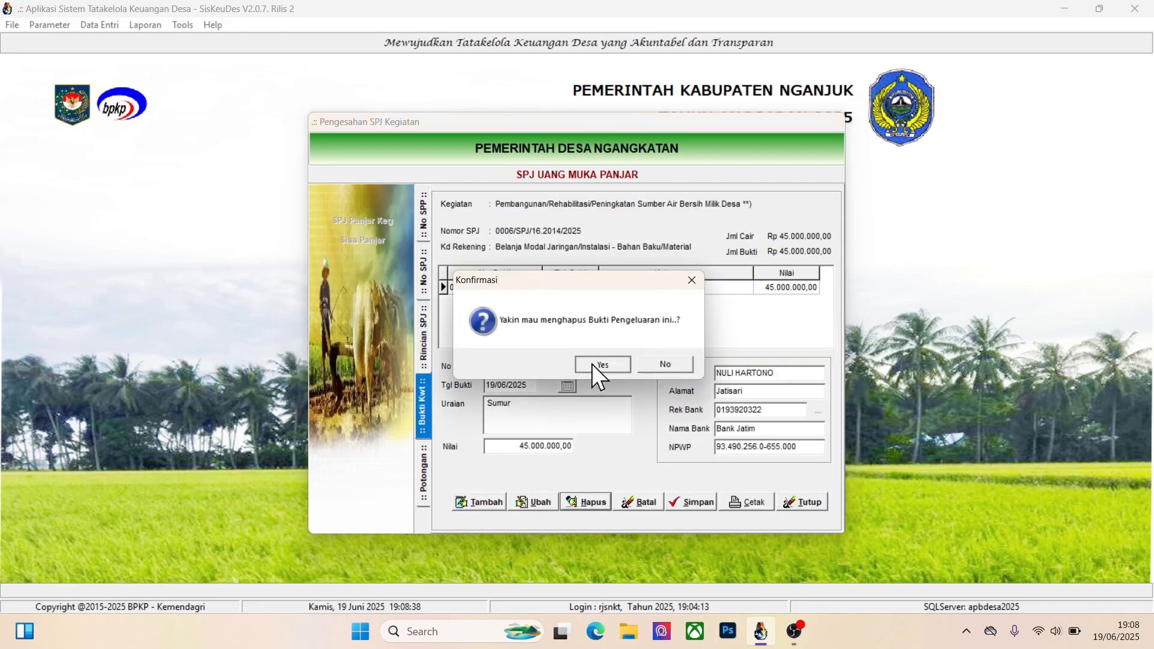
{"action": "left_click", "coordinate": [592, 363]}
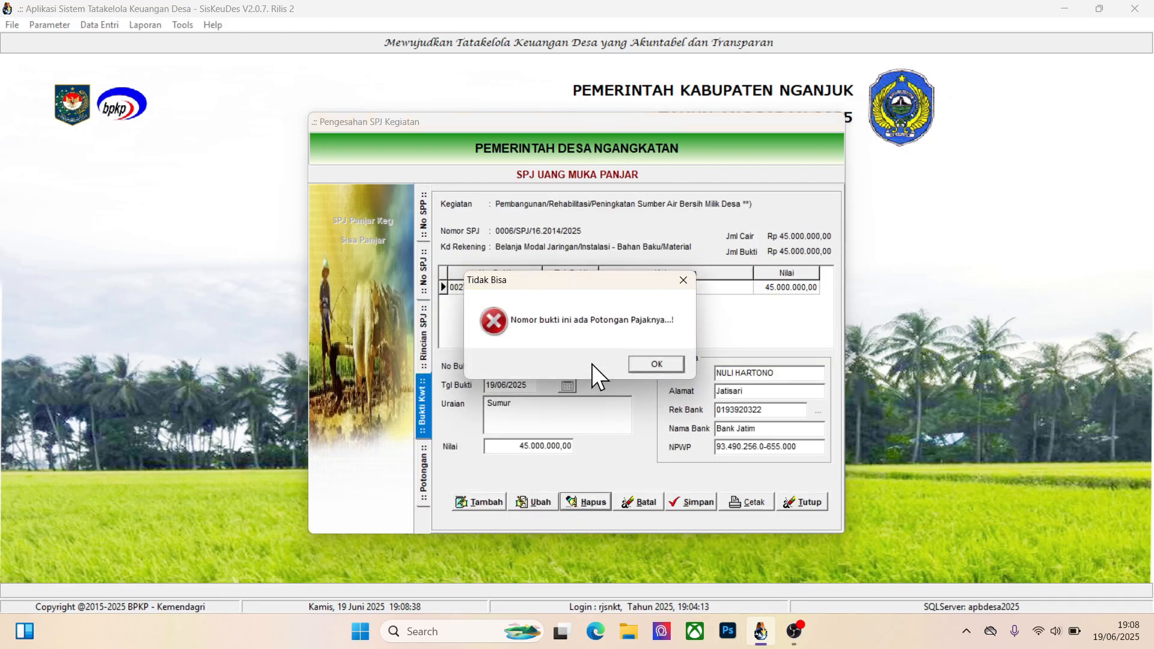
{"action": "left_click", "coordinate": [656, 364]}
Delete the Potongan Pajak PPN Pusat and Potongan Pajak PPh Pasal 22 deductions of the Sumur receipt
{"action": "double_click", "coordinate": [612, 287]}
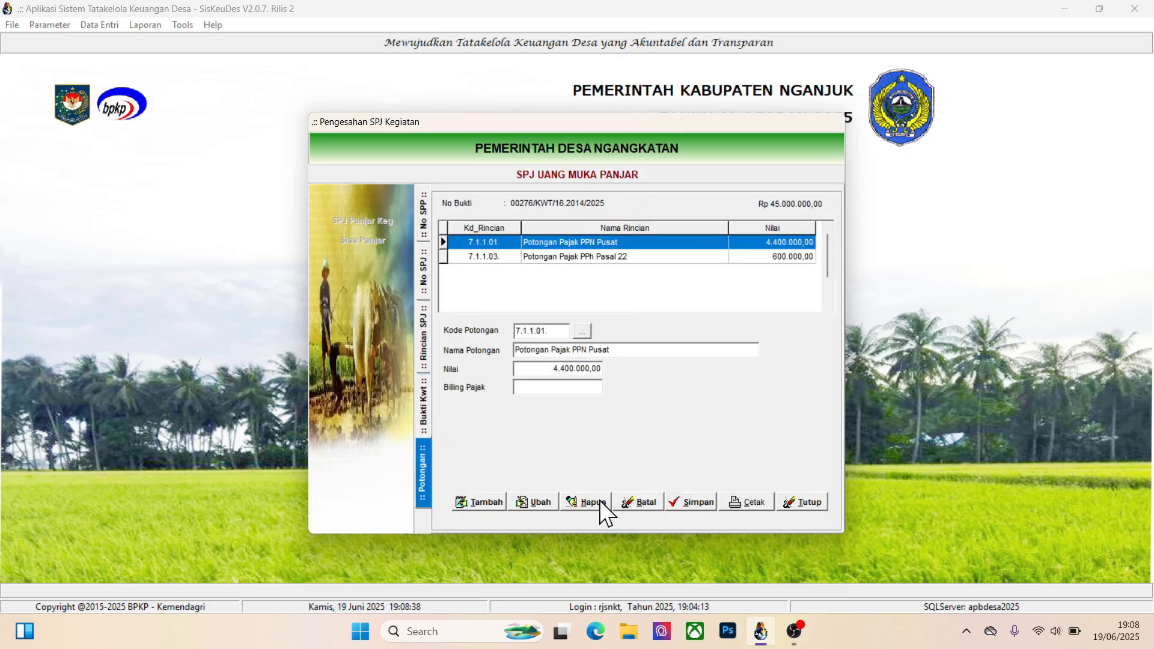
{"action": "left_click", "coordinate": [600, 500]}
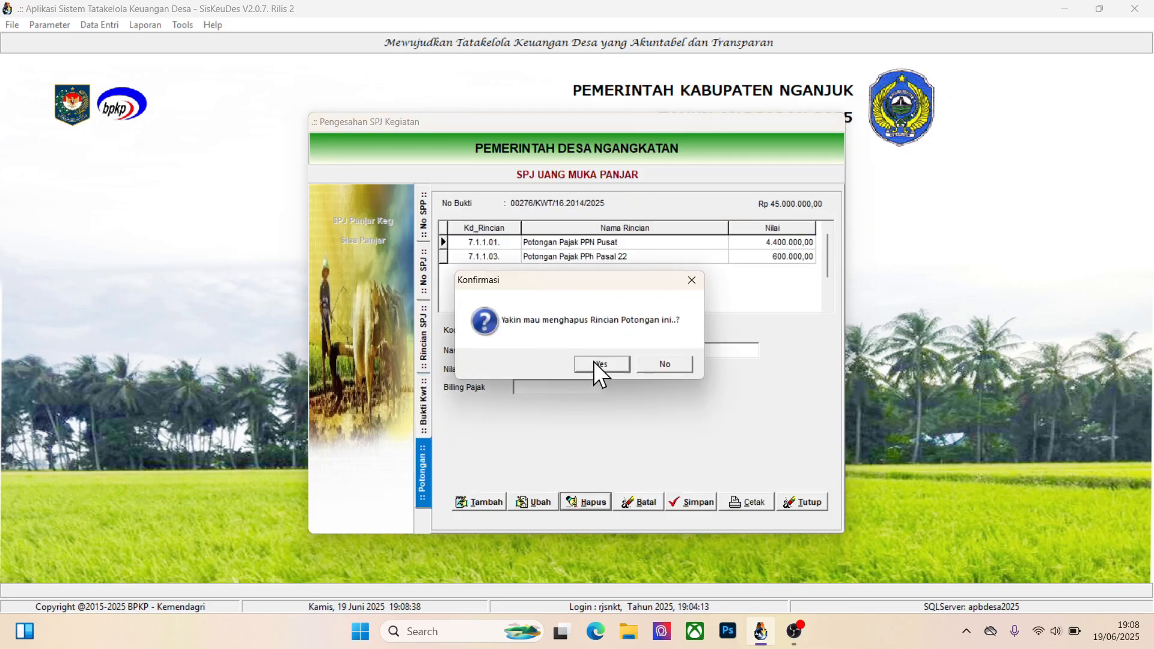
{"action": "left_click", "coordinate": [593, 363]}
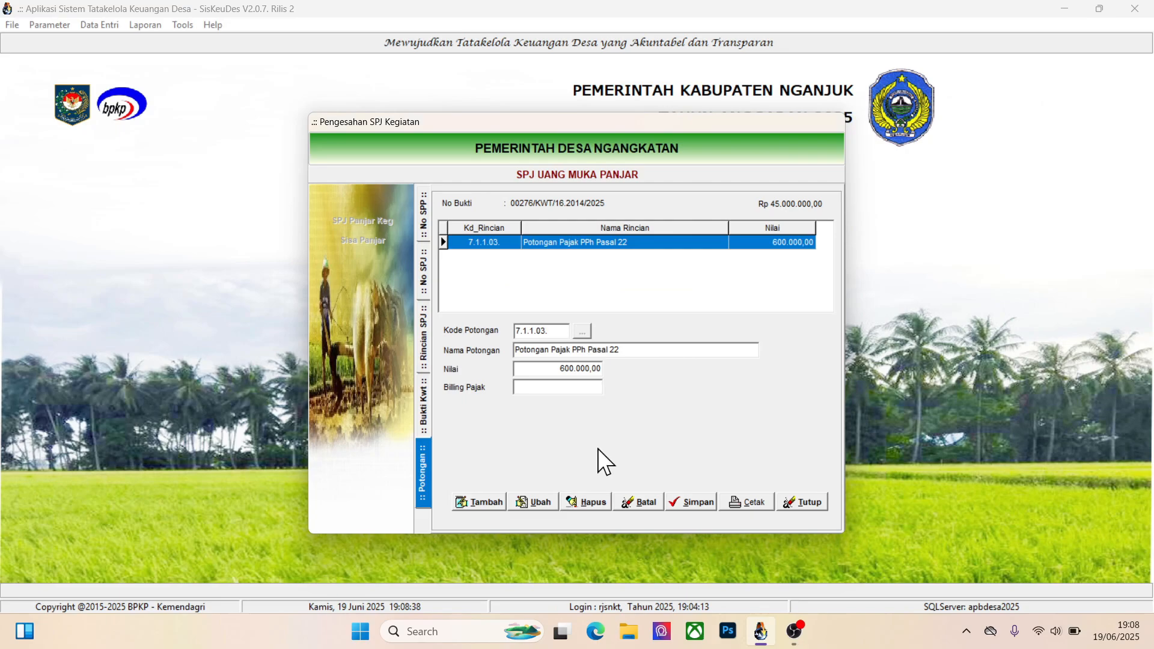
{"action": "left_click", "coordinate": [579, 500]}
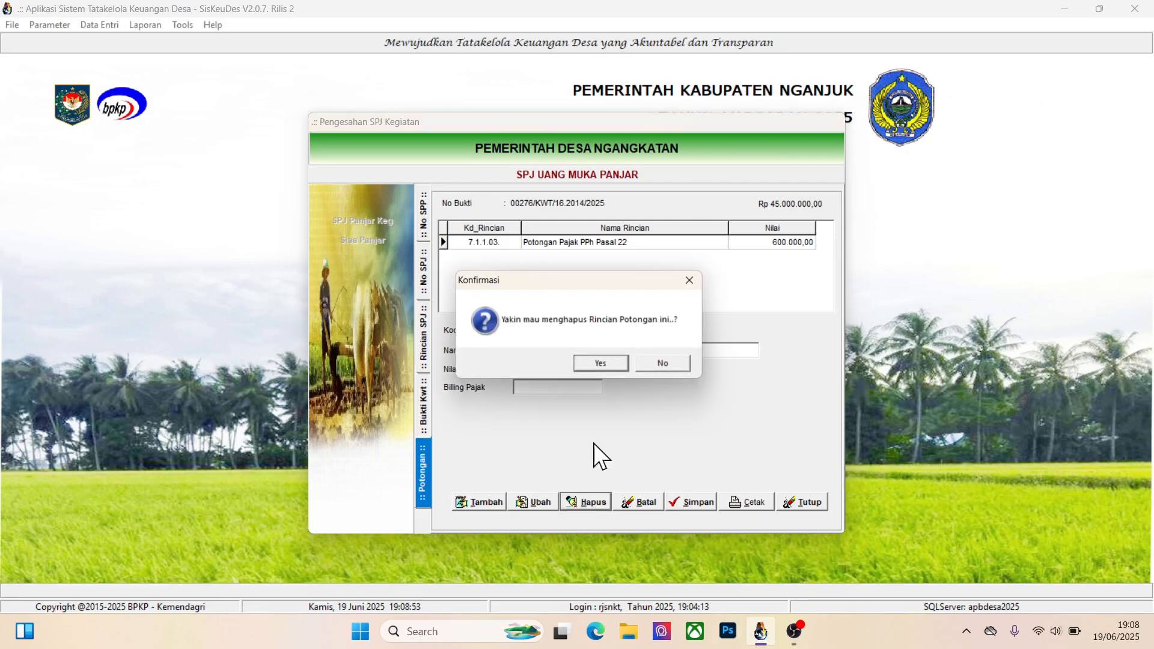
{"action": "left_click", "coordinate": [601, 363]}
Delete the Sumur receipt and the Belanja Modal Jaringan/Instalasi - Bahan Baku/Material detail of Tes SPJ Sumur
{"action": "left_click", "coordinate": [423, 406]}
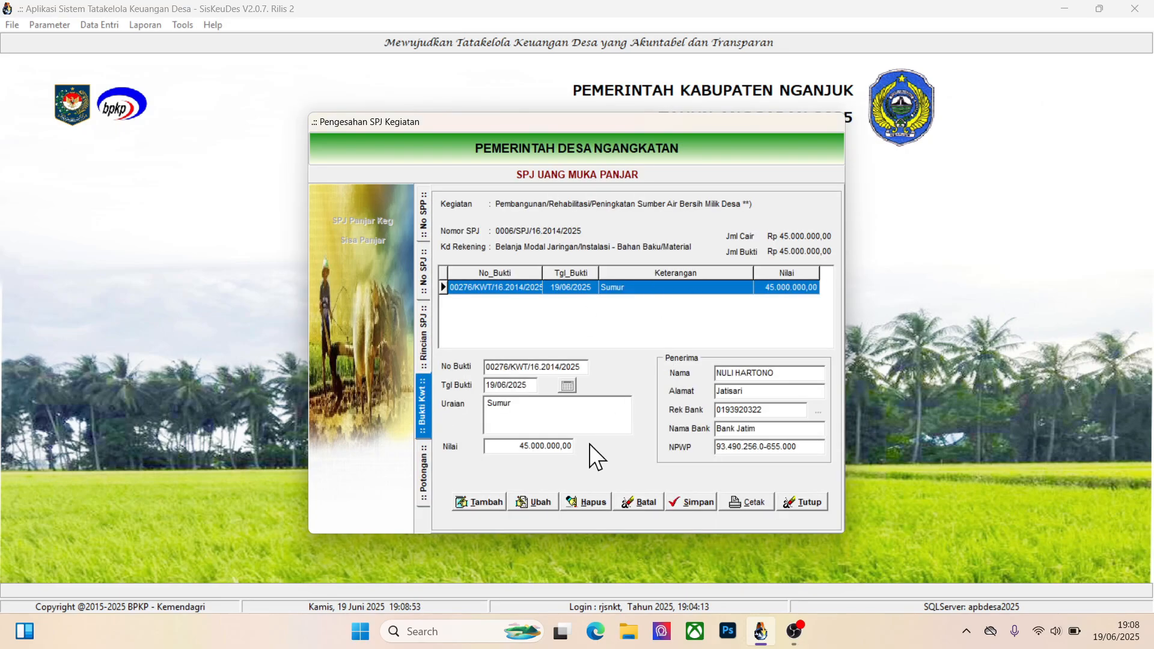
{"action": "left_click", "coordinate": [586, 504]}
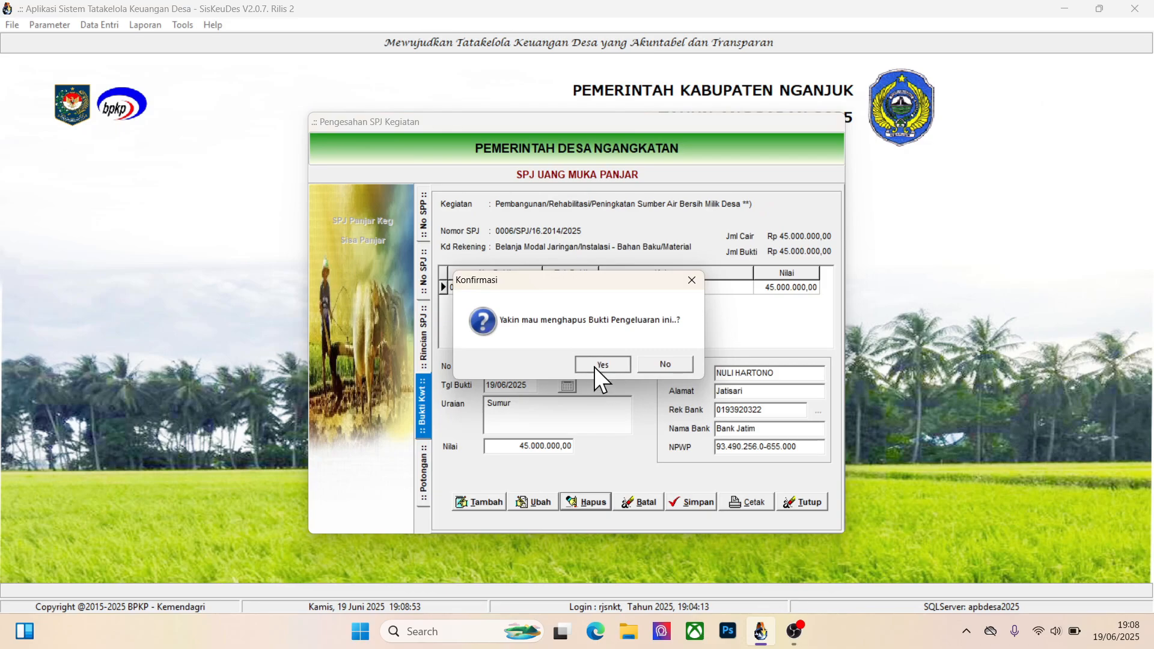
{"action": "left_click", "coordinate": [595, 365]}
{"action": "left_click", "coordinate": [423, 339]}
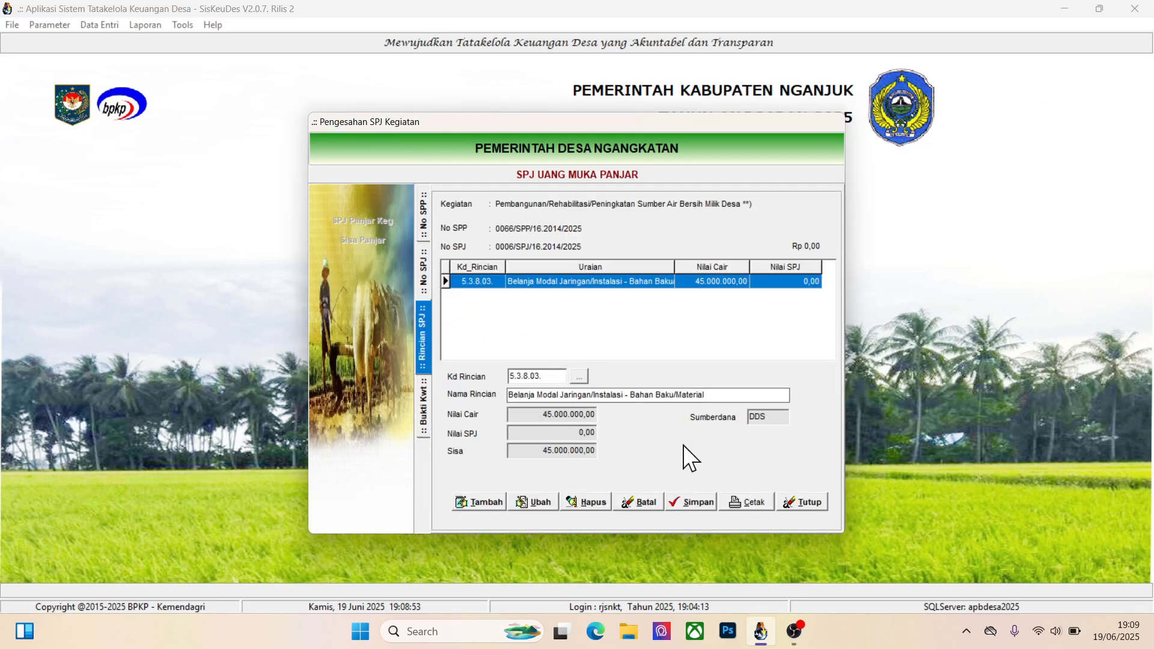
{"action": "left_click", "coordinate": [590, 498]}
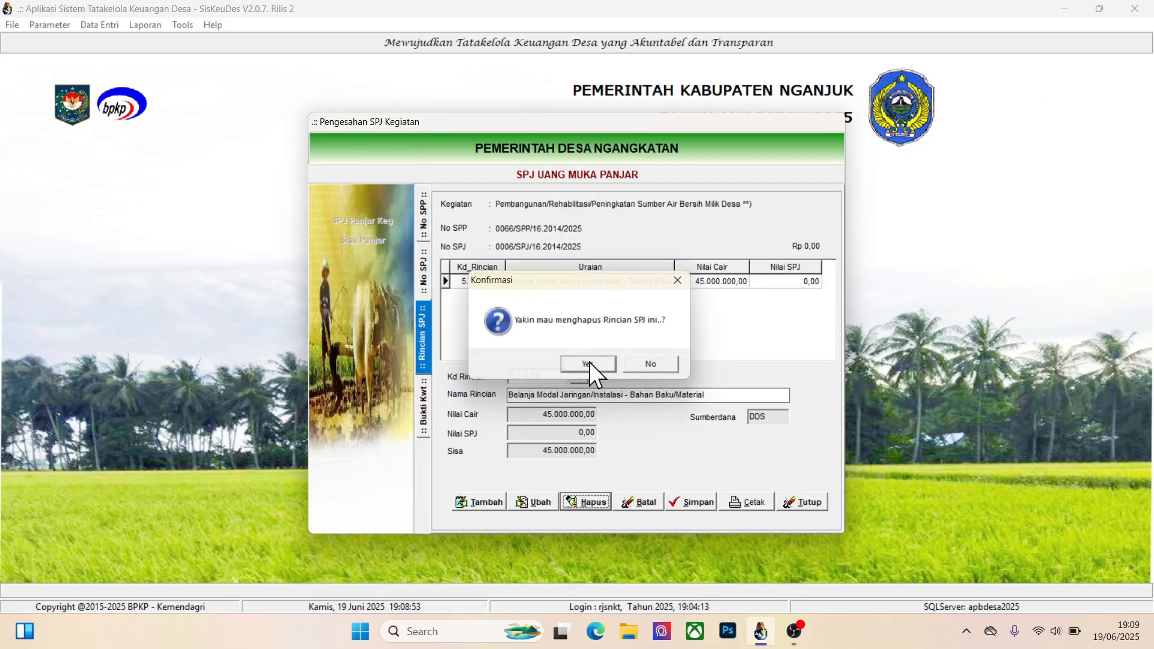
{"action": "left_click", "coordinate": [589, 362]}
Delete the Tes SPJ Sumur record and close the Pengesahan SPJ Kegiatan form
{"action": "left_click", "coordinate": [426, 273]}
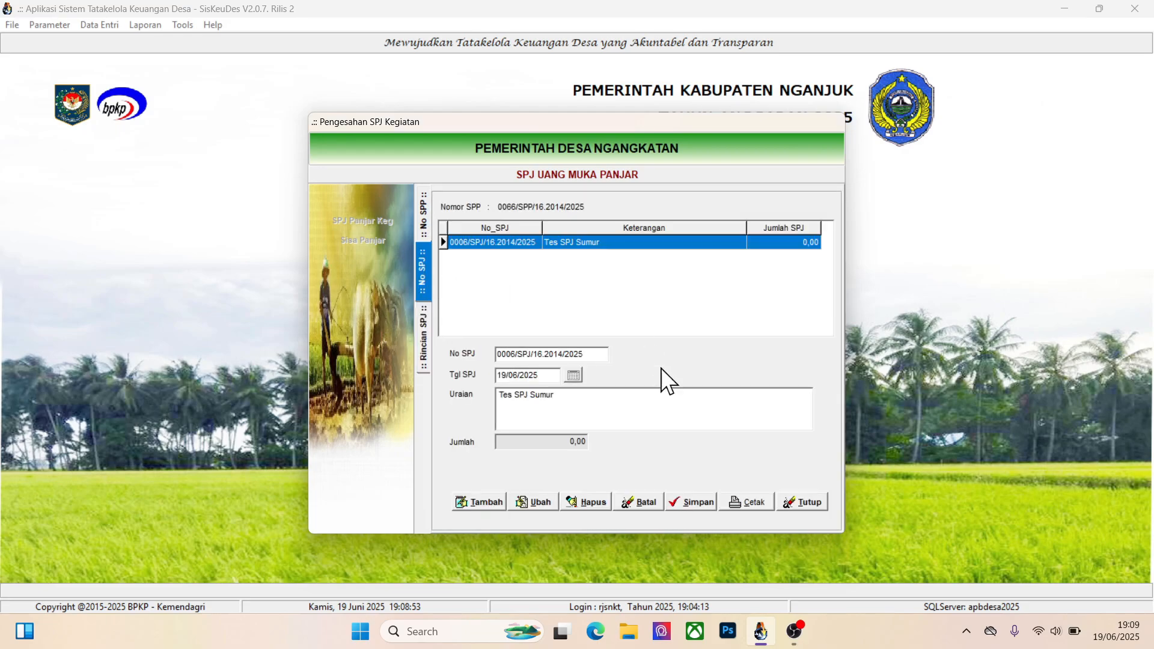
{"action": "left_click", "coordinate": [584, 506]}
{"action": "left_click", "coordinate": [619, 369]}
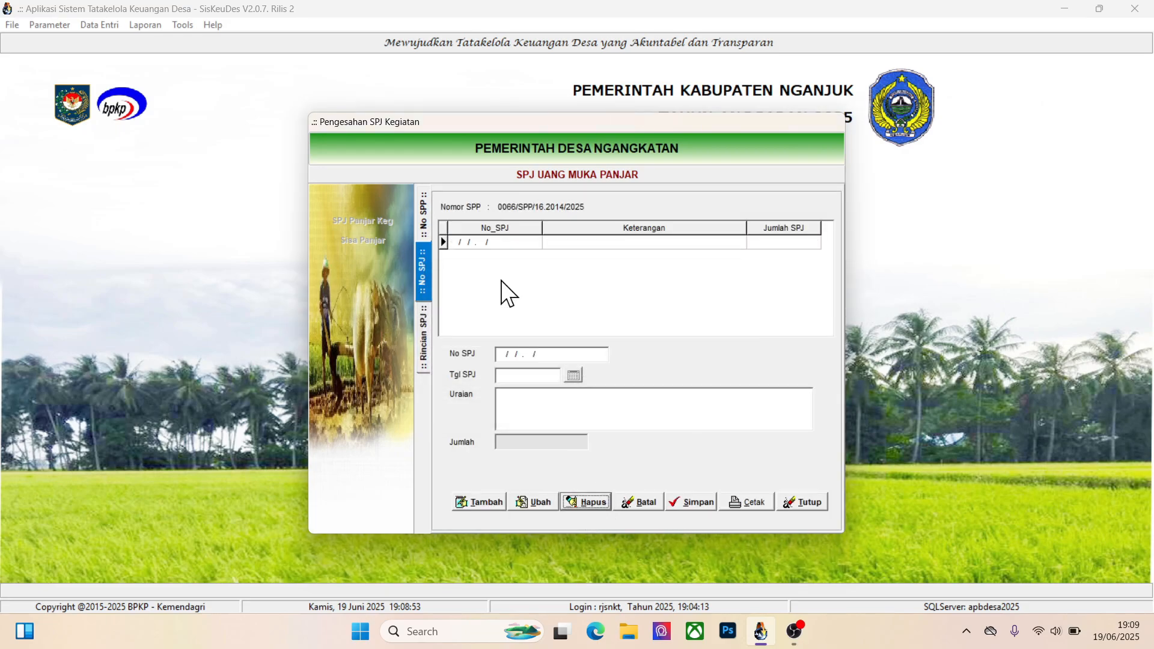
{"action": "left_click", "coordinate": [422, 224]}
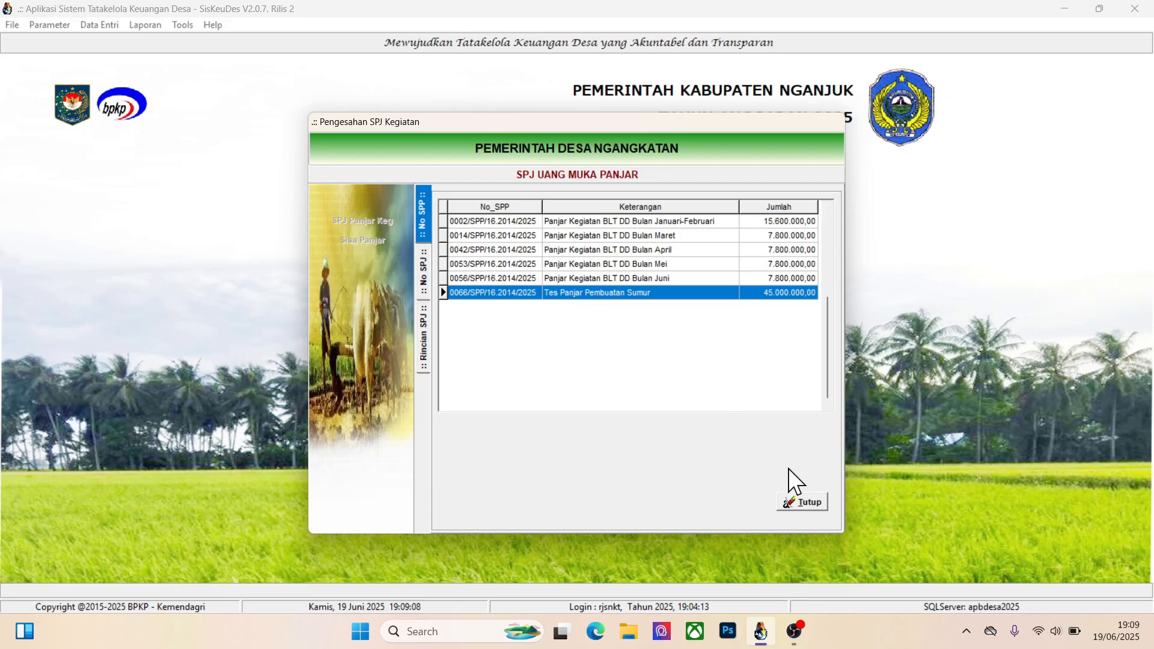
{"action": "left_click", "coordinate": [802, 503]}
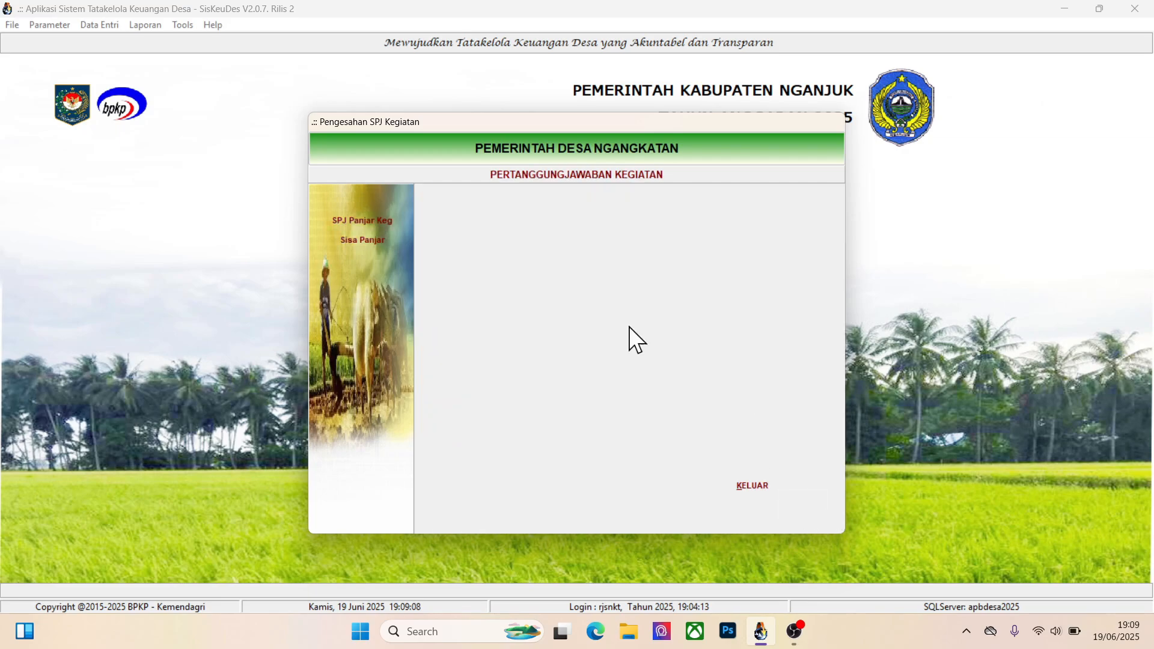
{"action": "left_click", "coordinate": [761, 480]}
Open Pencairan SPP and delete the disbursement receipt of Tes SPP Sumur among the already disbursed SPPs
{"action": "left_click", "coordinate": [99, 27]}
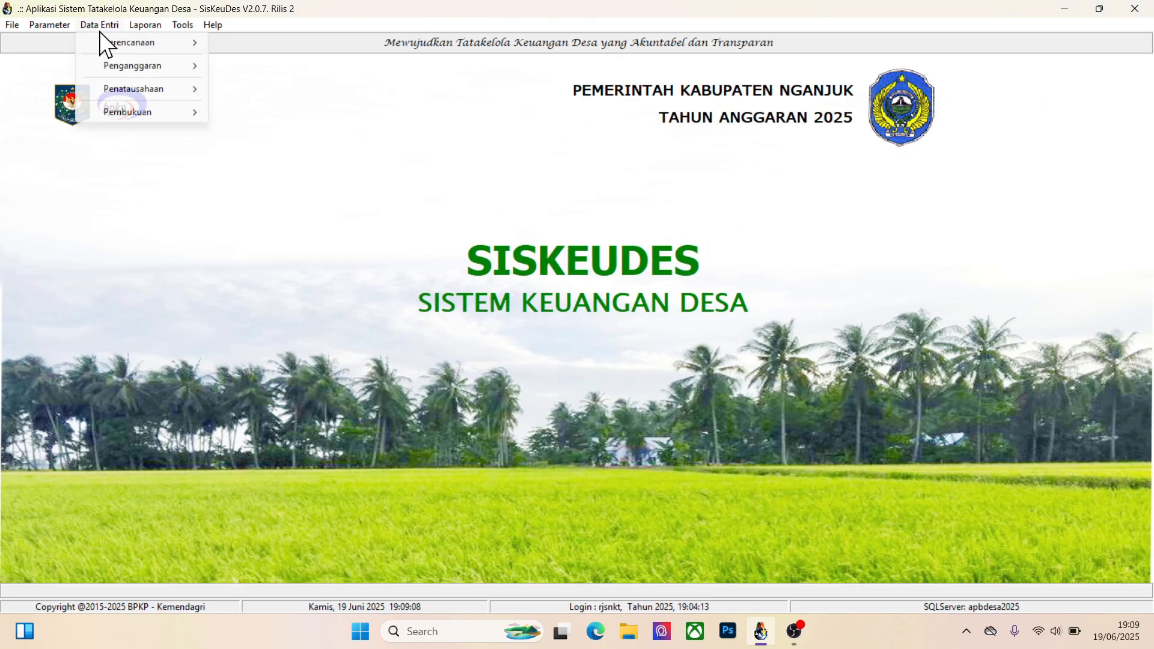
{"action": "mouse_move", "coordinate": [121, 90]}
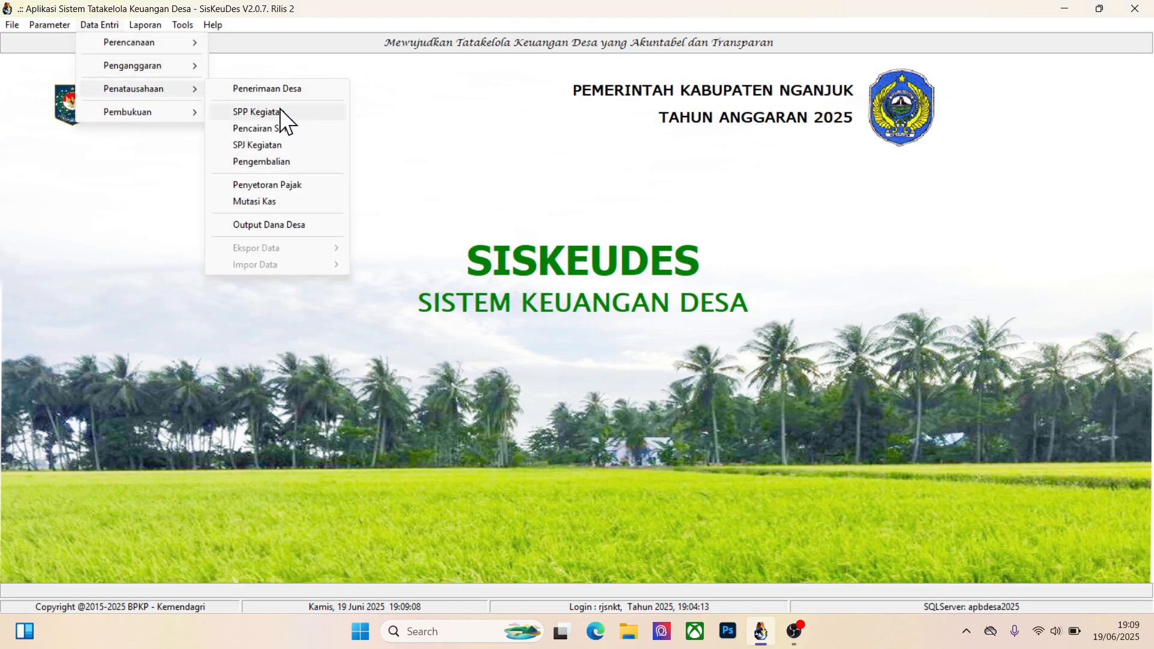
{"action": "left_click", "coordinate": [268, 128]}
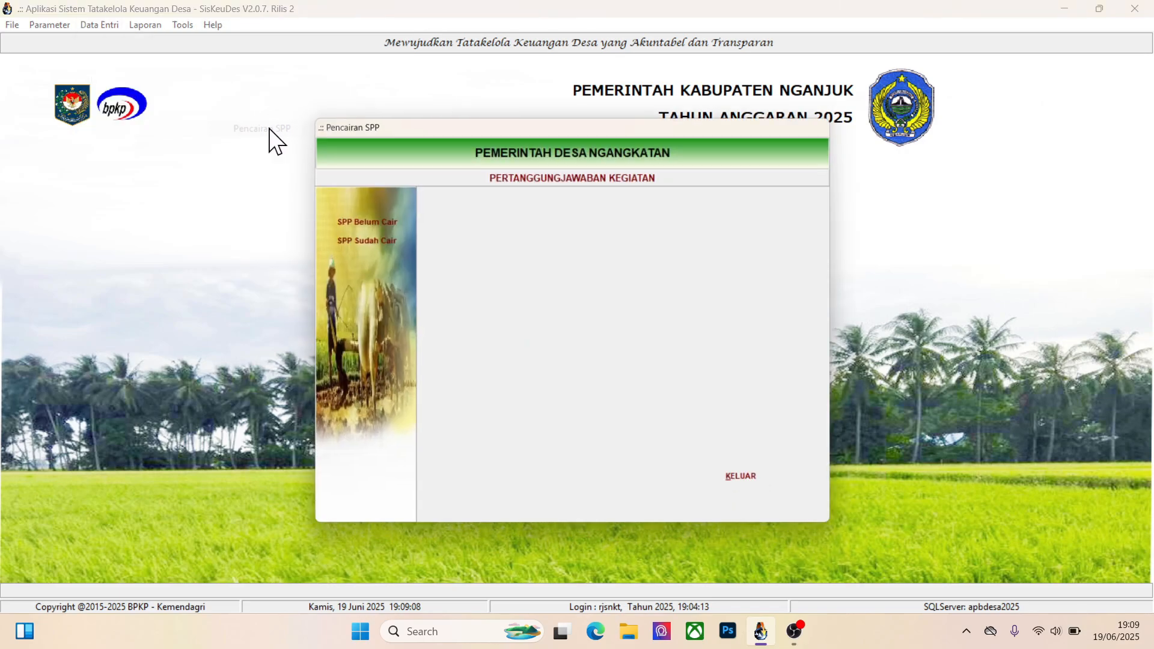
{"action": "left_click", "coordinate": [368, 220]}
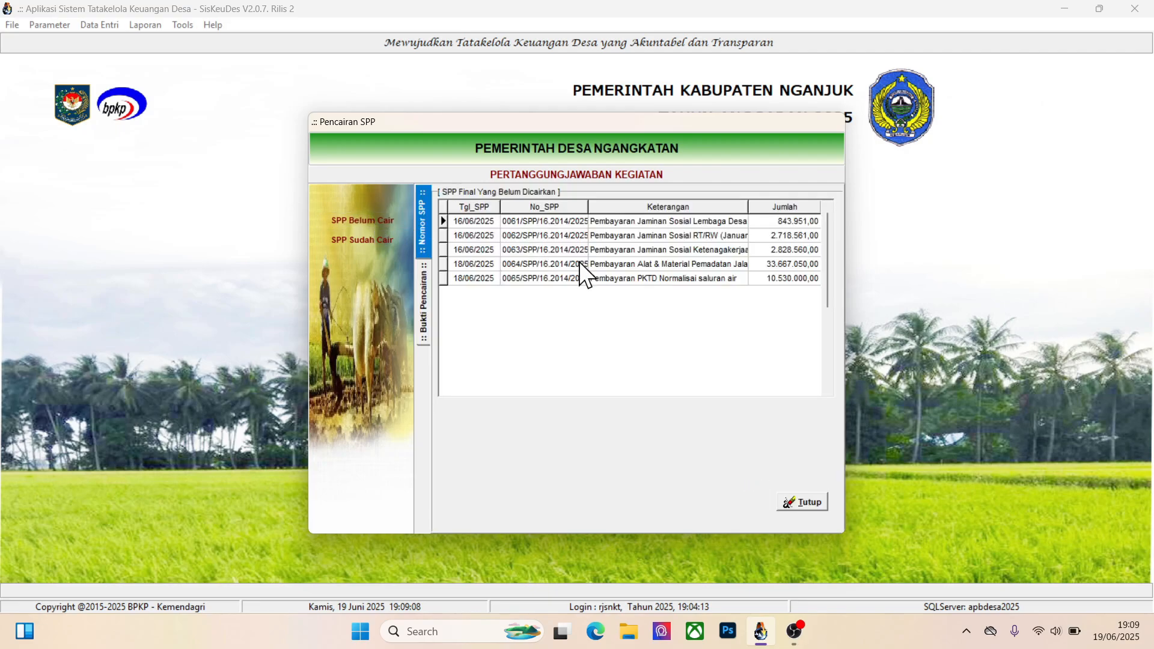
{"action": "left_click", "coordinate": [632, 279]}
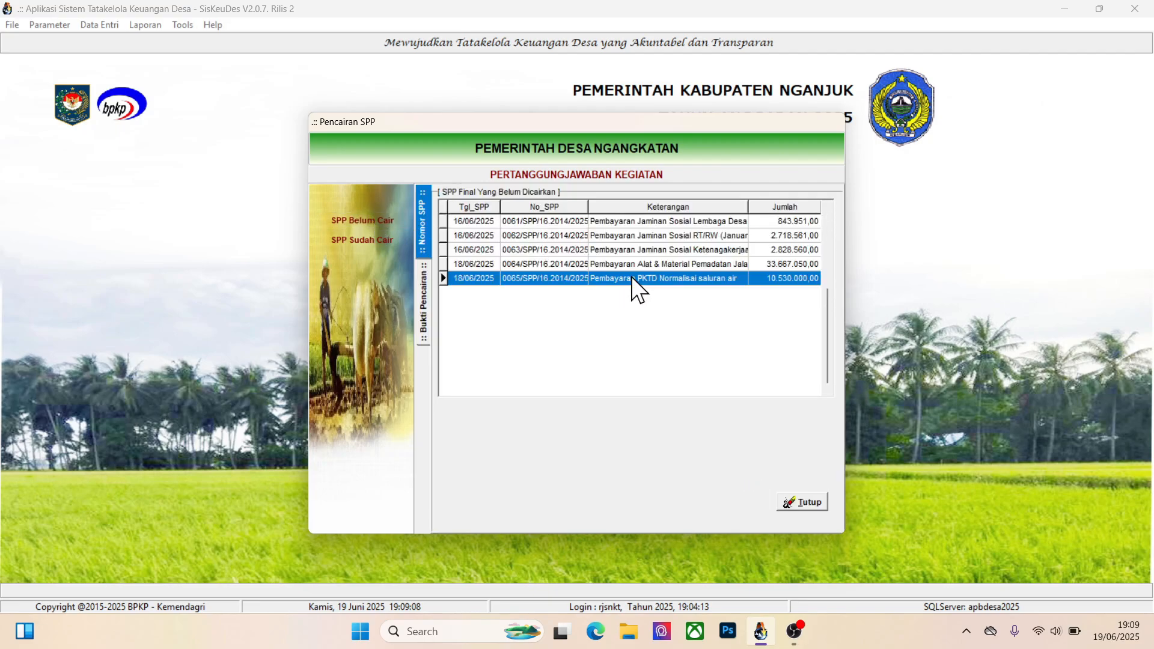
{"action": "left_click", "coordinate": [392, 239]}
{"action": "left_click", "coordinate": [712, 270]}
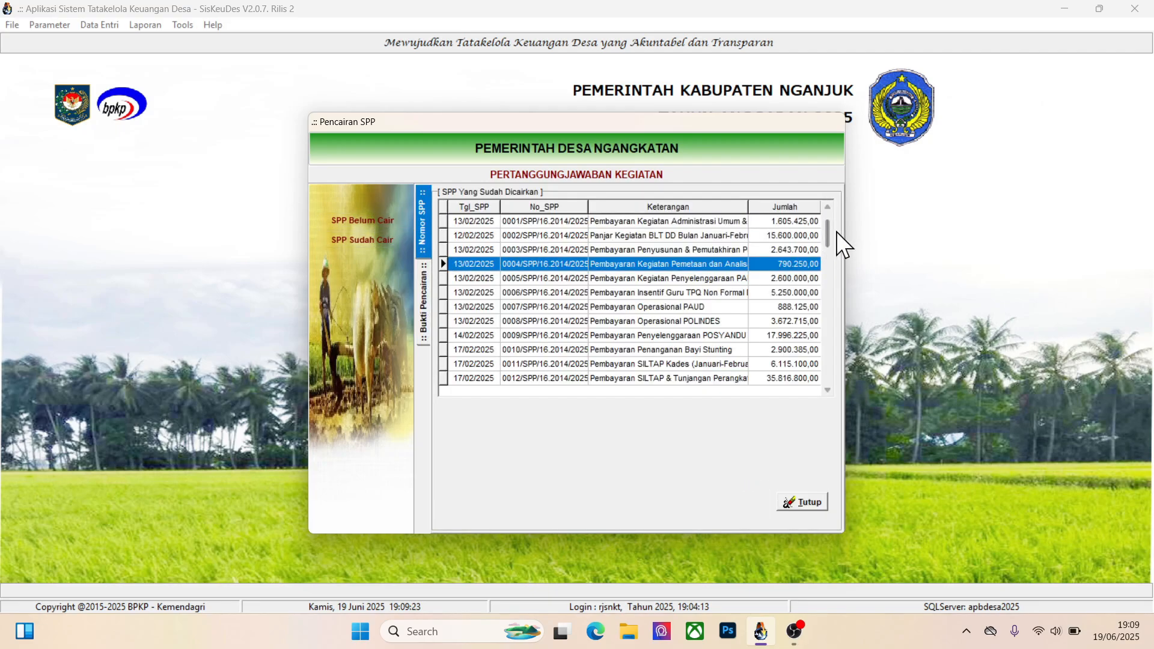
{"action": "left_click_drag", "start_coordinate": [829, 372], "coordinate": [828, 373]}
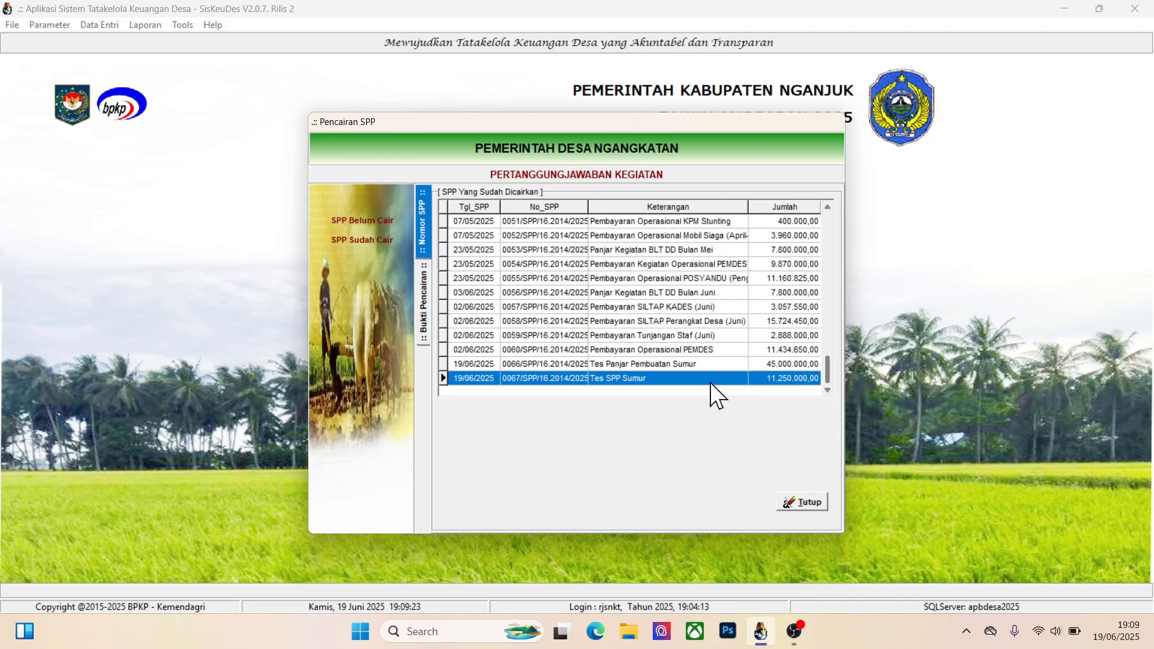
{"action": "double_click", "coordinate": [680, 380]}
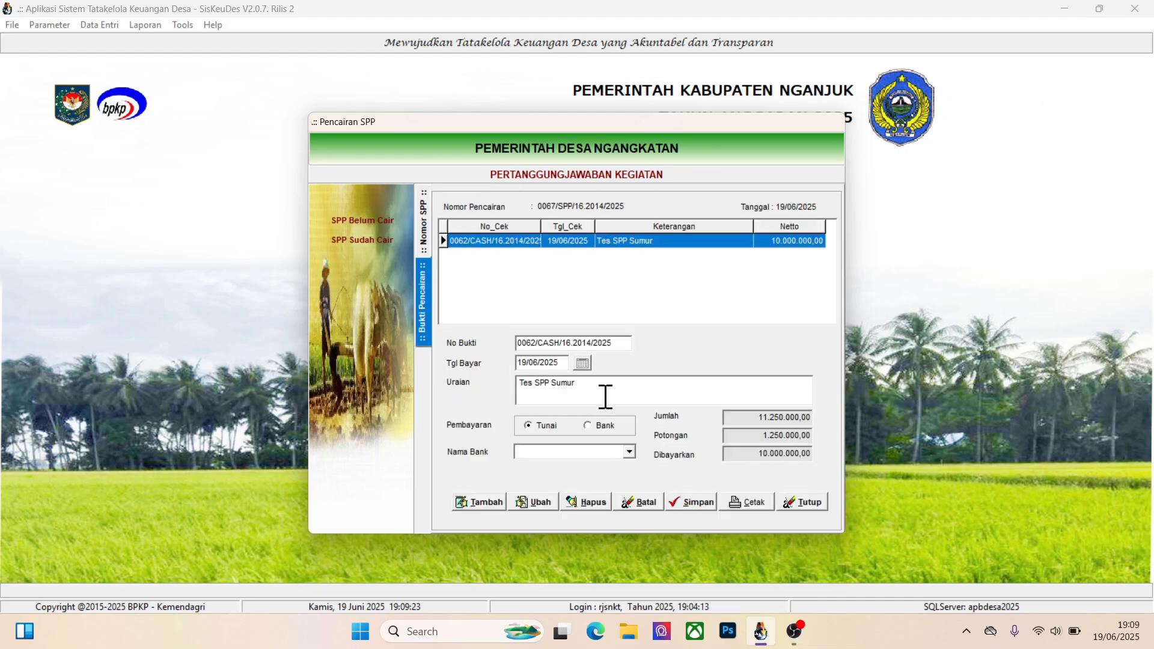
{"action": "left_click", "coordinate": [585, 501]}
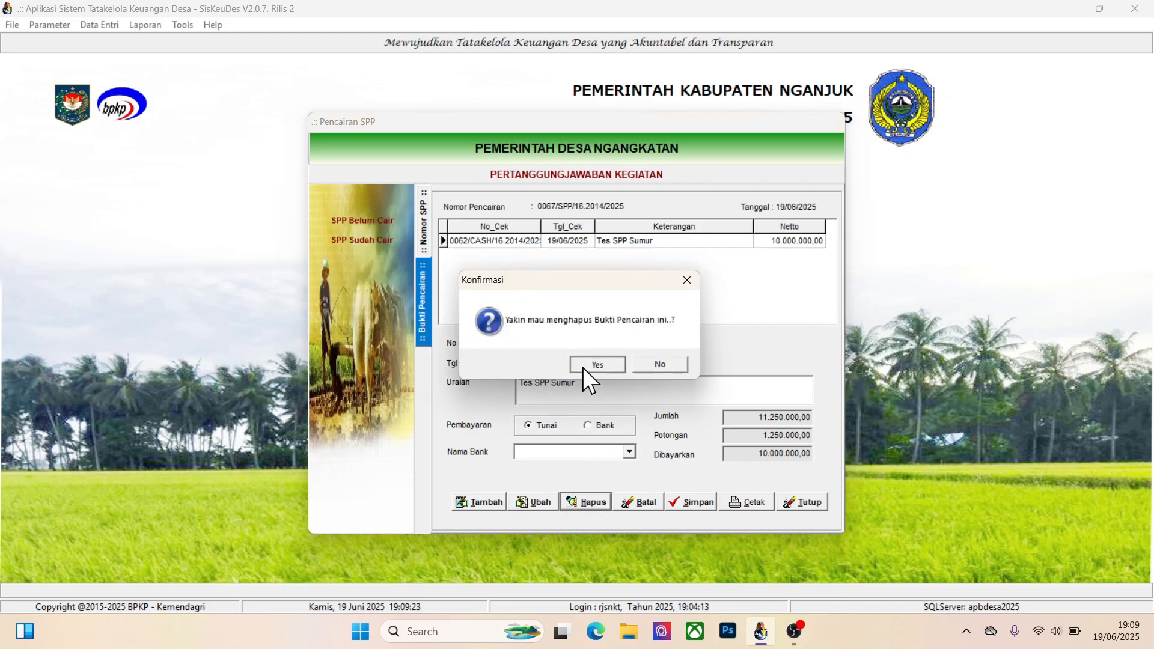
{"action": "left_click", "coordinate": [584, 365]}
Delete the disbursement receipt of Tes Panjar Pembuatan Sumur and return to the SPP list
{"action": "left_click", "coordinate": [420, 248]}
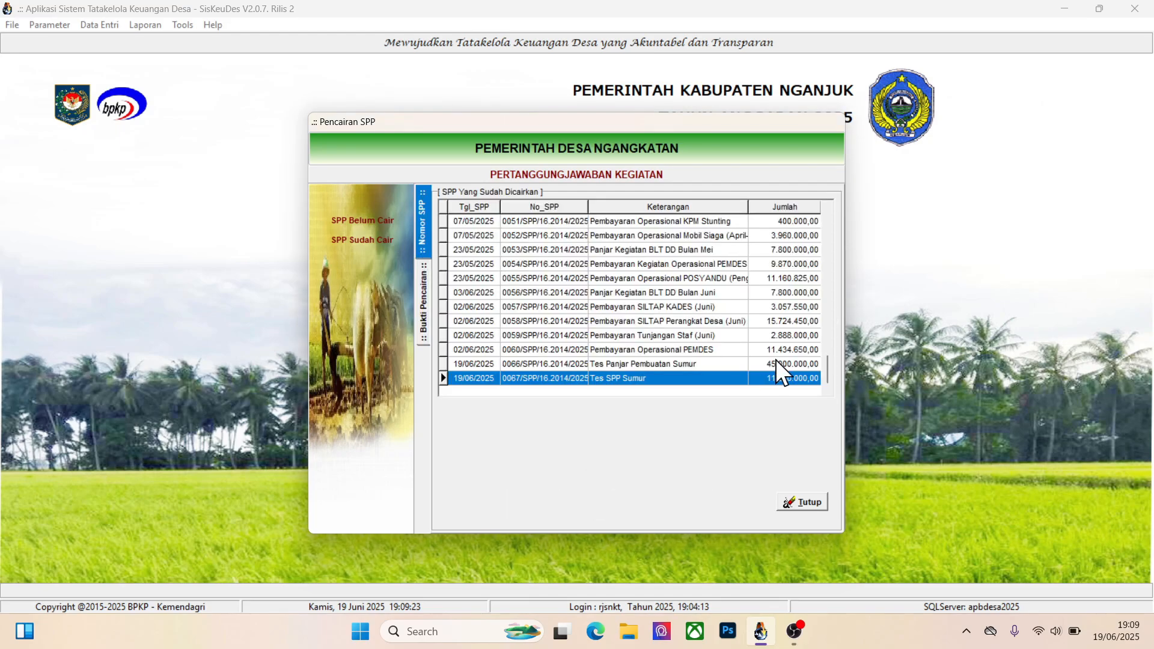
{"action": "double_click", "coordinate": [632, 362]}
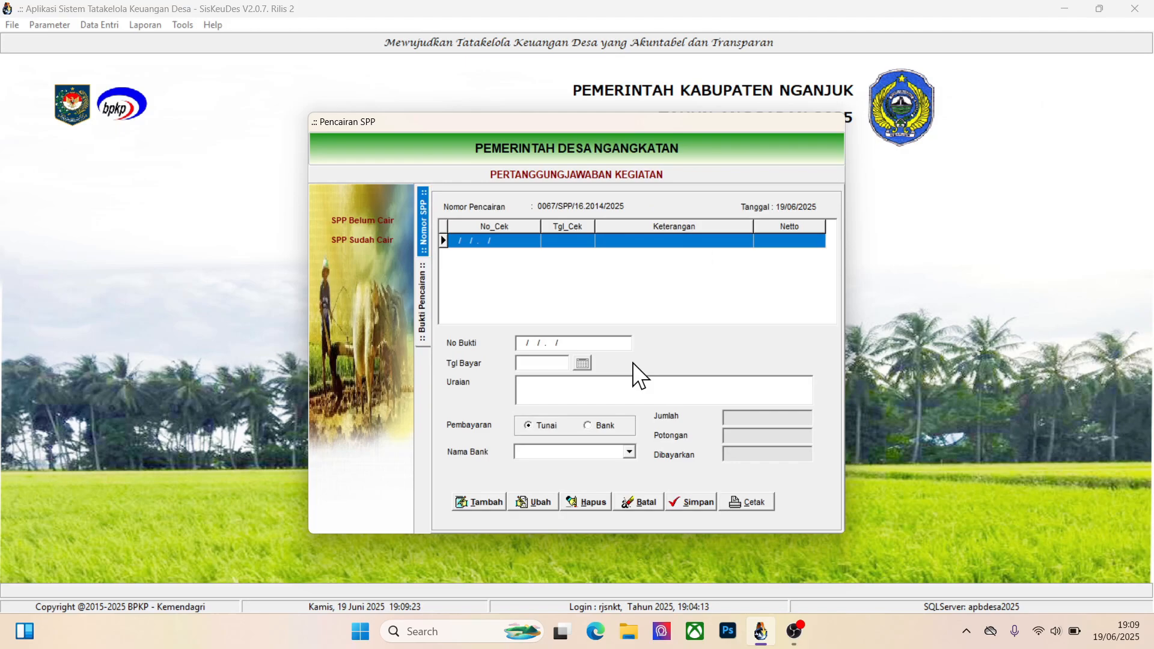
{"action": "left_click", "coordinate": [591, 503]}
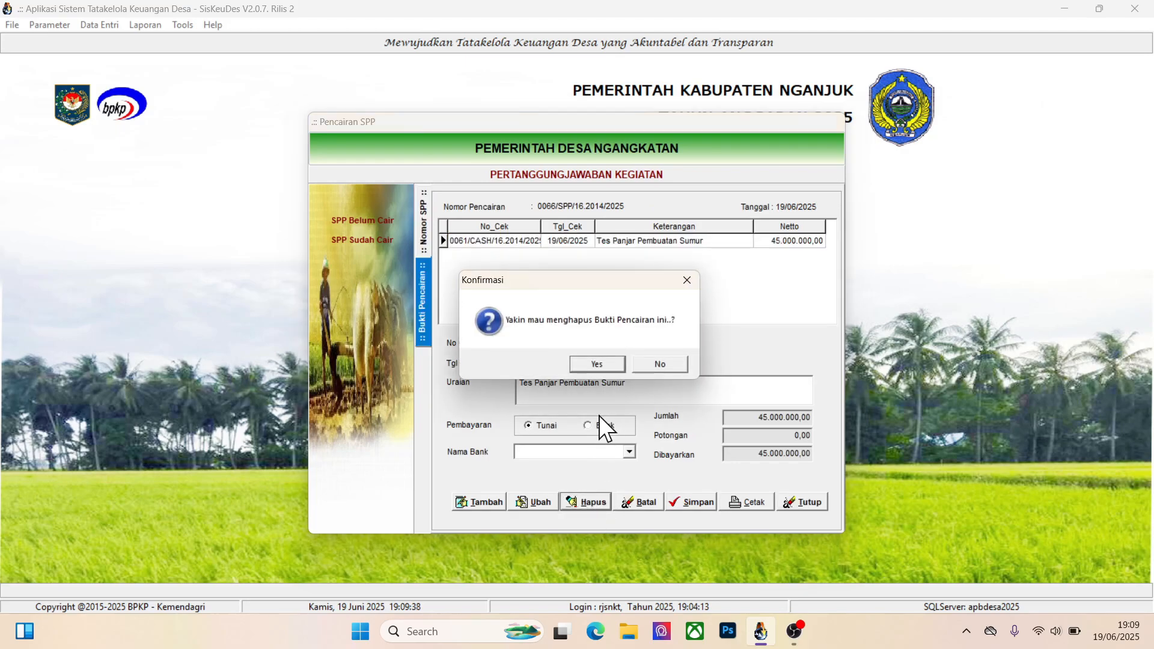
{"action": "left_click", "coordinate": [589, 362]}
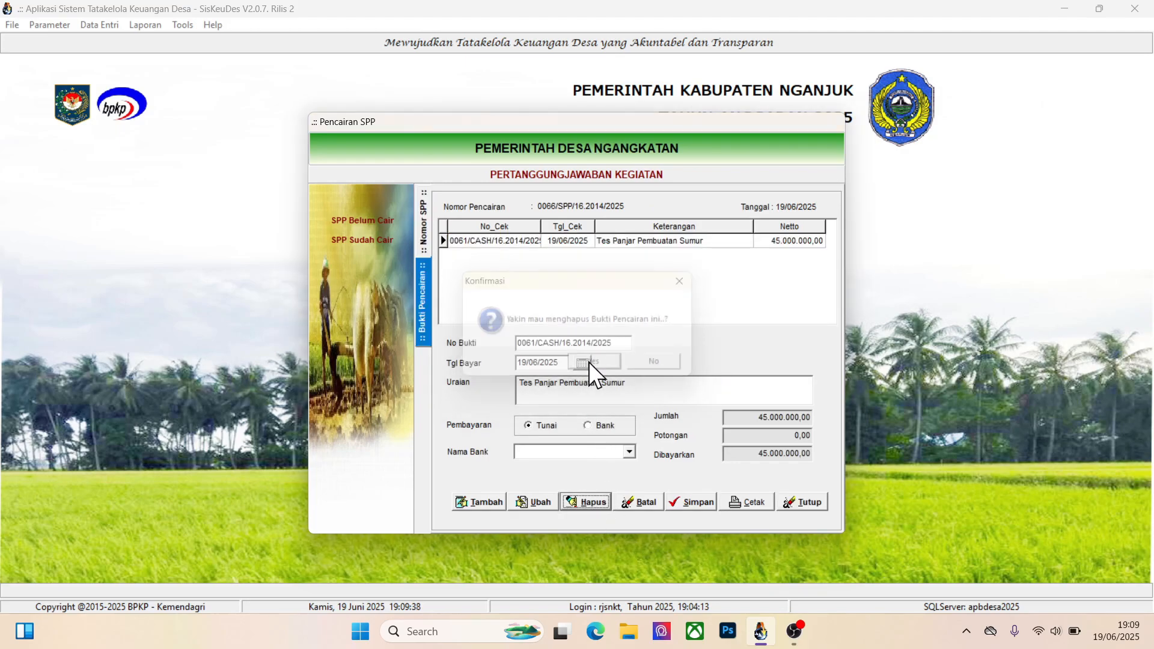
{"action": "left_click", "coordinate": [424, 237]}
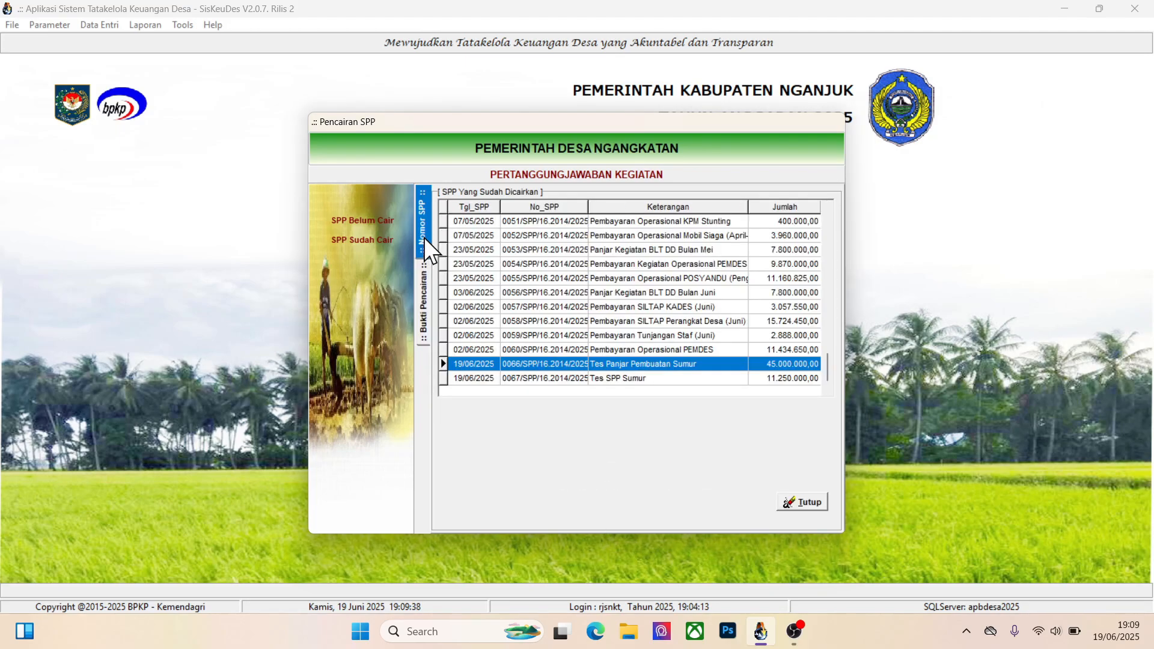
Check the undisbursed SPP list for the two Sumur test entries and close the Pencairan SPP form
{"action": "left_click", "coordinate": [363, 223]}
{"action": "left_click", "coordinate": [625, 306]}
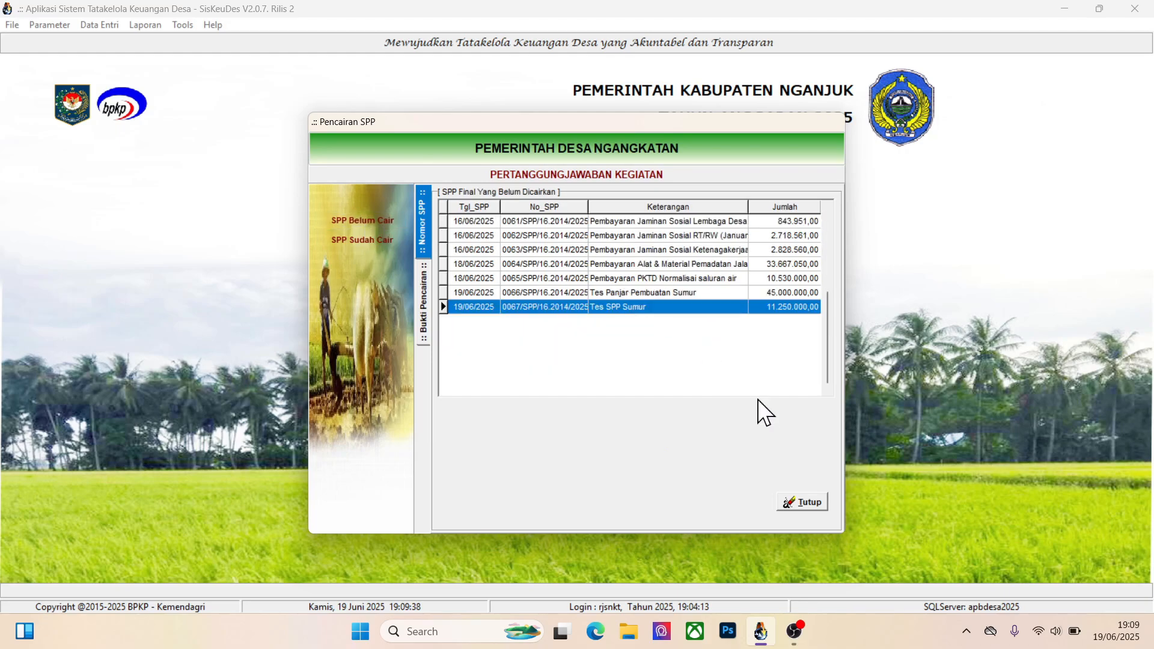
{"action": "double_click", "coordinate": [627, 294]}
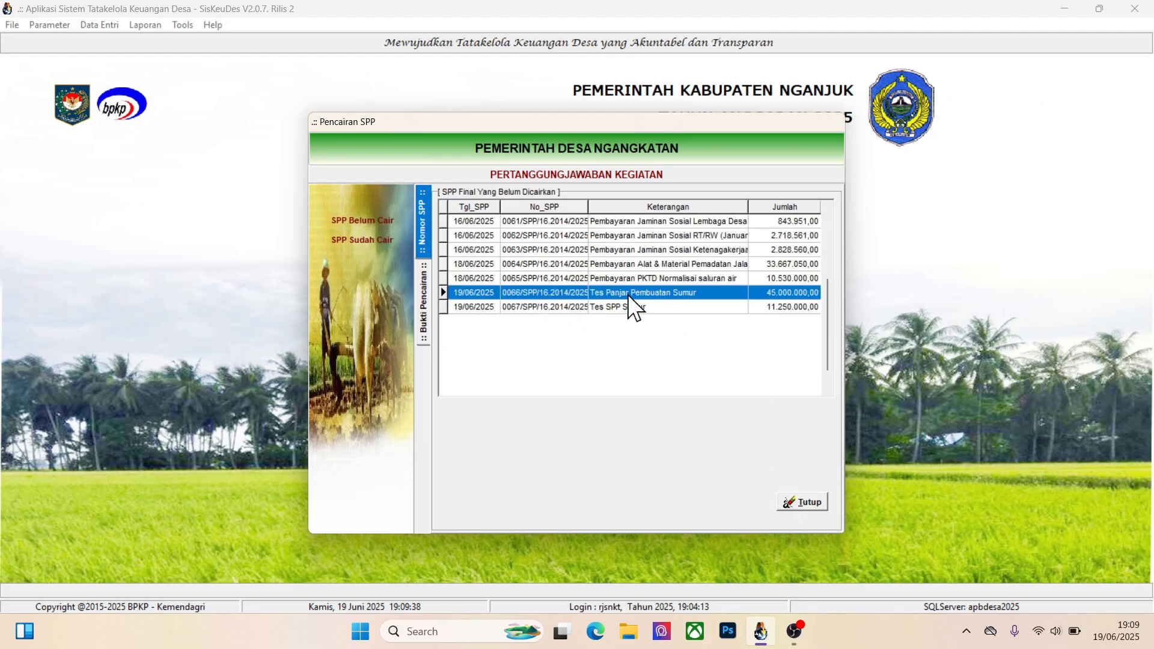
{"action": "left_click", "coordinate": [807, 506]}
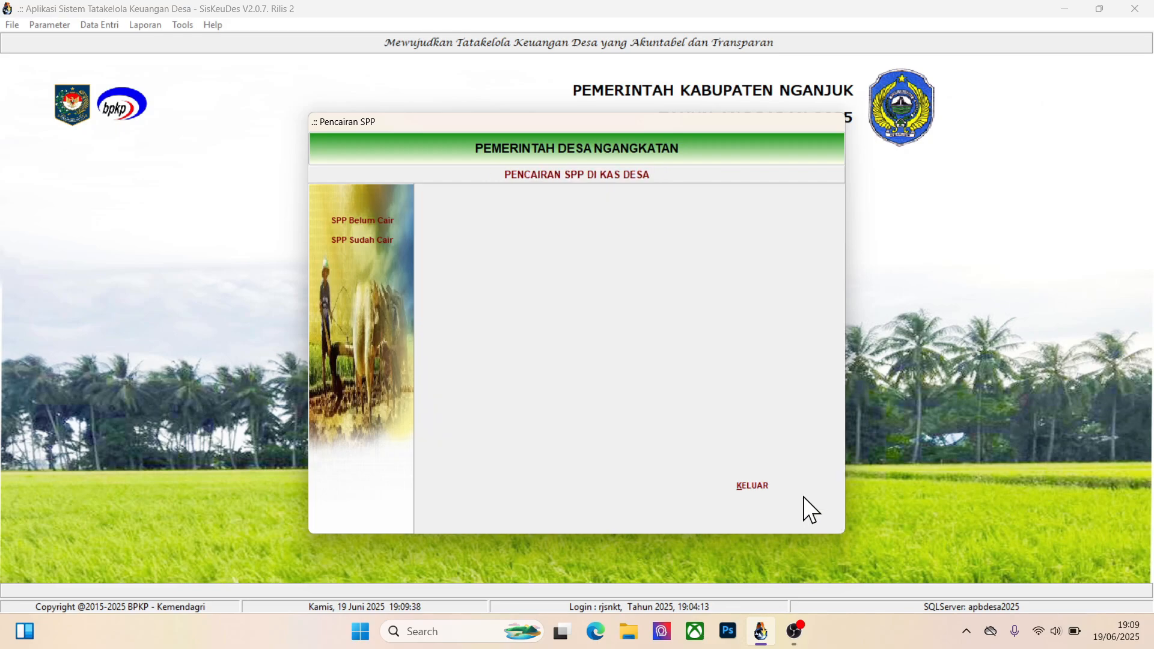
{"action": "left_click", "coordinate": [762, 486]}
Open SPP Definitif under SPP Kegiatan and select the Tes SPP Sumur record
{"action": "left_click", "coordinate": [96, 24]}
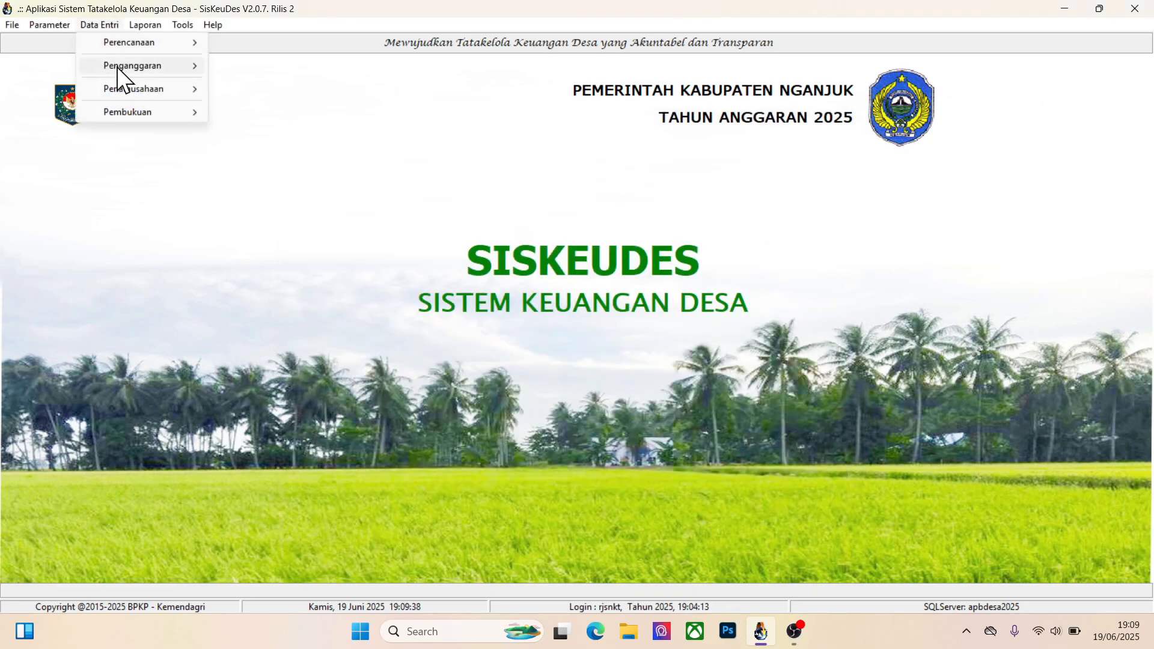
{"action": "mouse_move", "coordinate": [125, 90]}
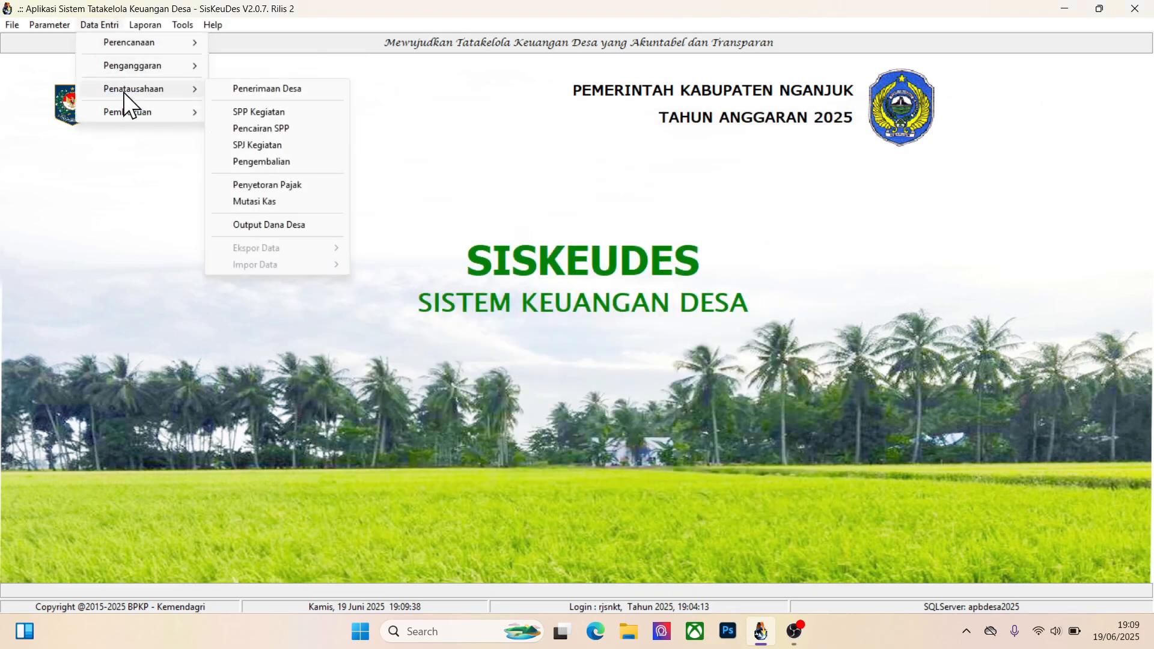
{"action": "left_click", "coordinate": [264, 111]}
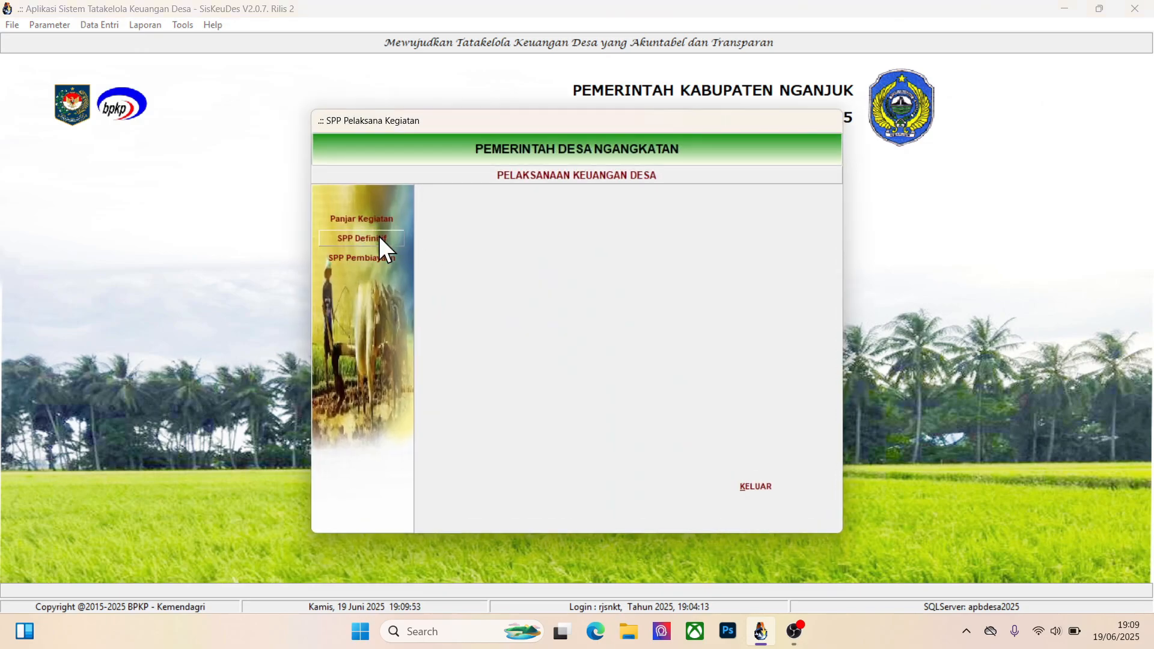
{"action": "left_click", "coordinate": [378, 236]}
{"action": "left_click", "coordinate": [688, 284]}
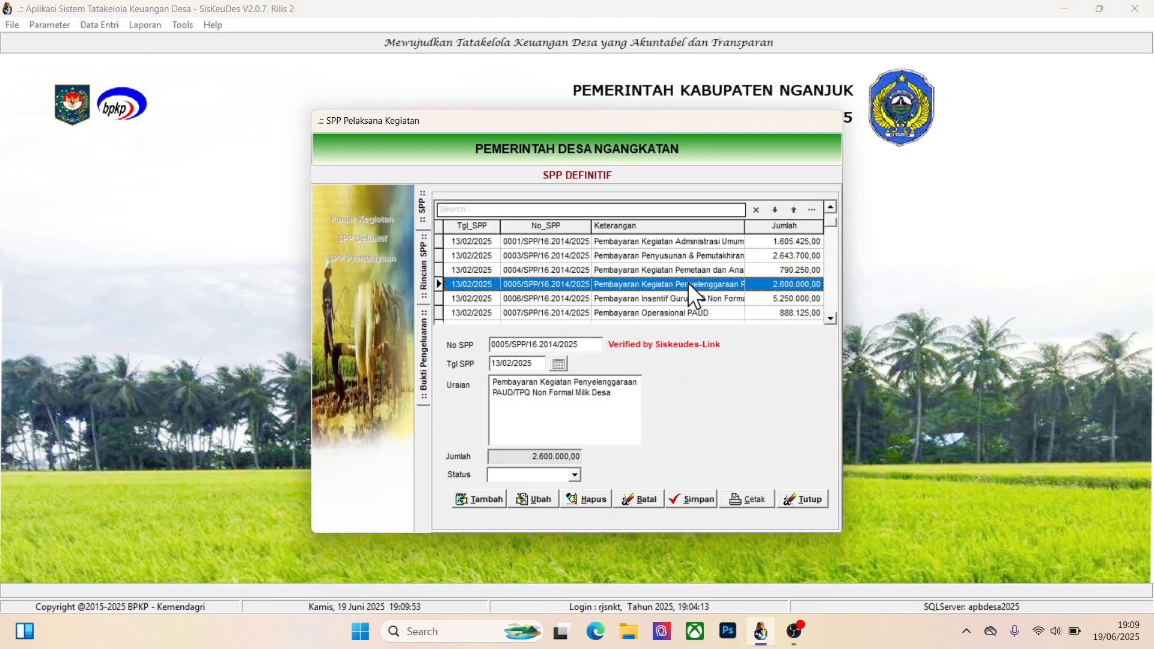
{"action": "key", "text": "Down"}
{"action": "key", "text": "Down"}
{"action": "key", "text": "Down"}
{"action": "key", "text": "Down"}
{"action": "key", "text": "Down"}
{"action": "key", "text": "Down"}
{"action": "key", "text": "Down"}
{"action": "key", "text": "Down"}
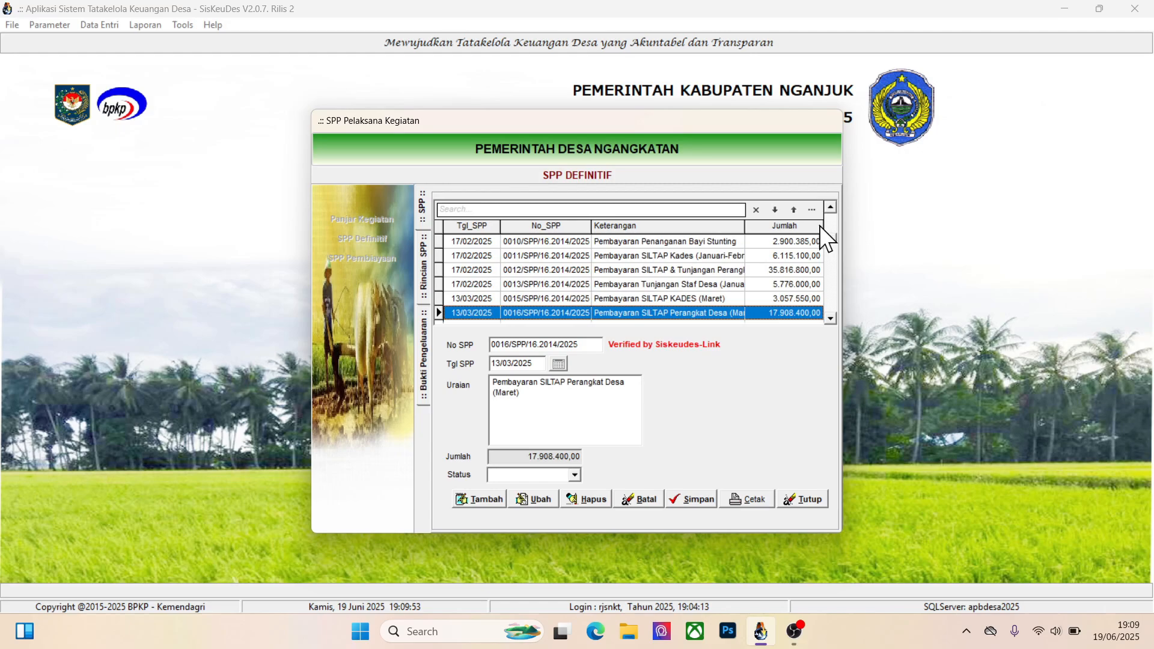
{"action": "left_click_drag", "start_coordinate": [827, 238], "coordinate": [830, 312]}
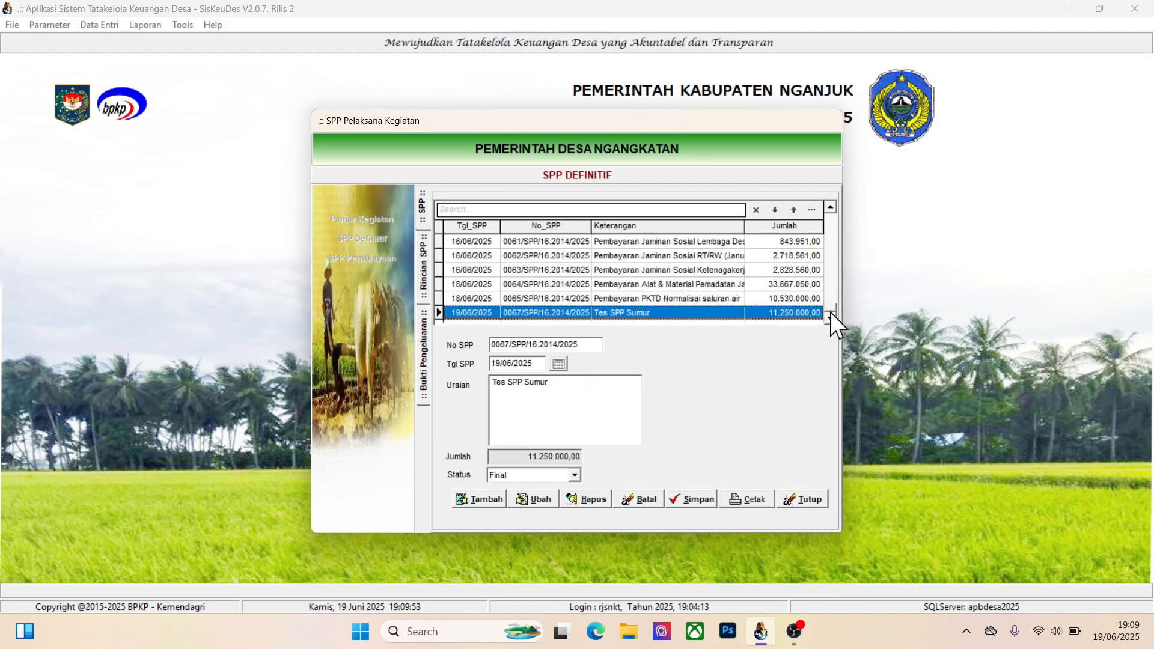
Try to delete the Potongan Pajak PPN Pusat deduction from the Tes SPP Sumur expenditure receipt
{"action": "double_click", "coordinate": [672, 318]}
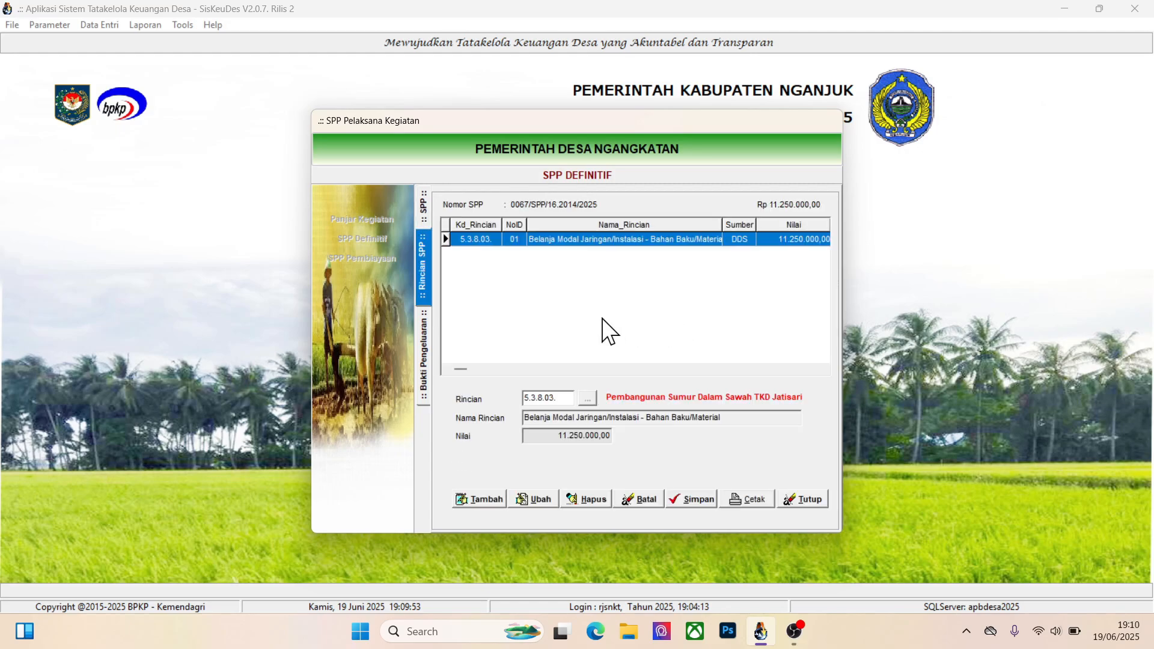
{"action": "double_click", "coordinate": [622, 242]}
{"action": "double_click", "coordinate": [607, 224]}
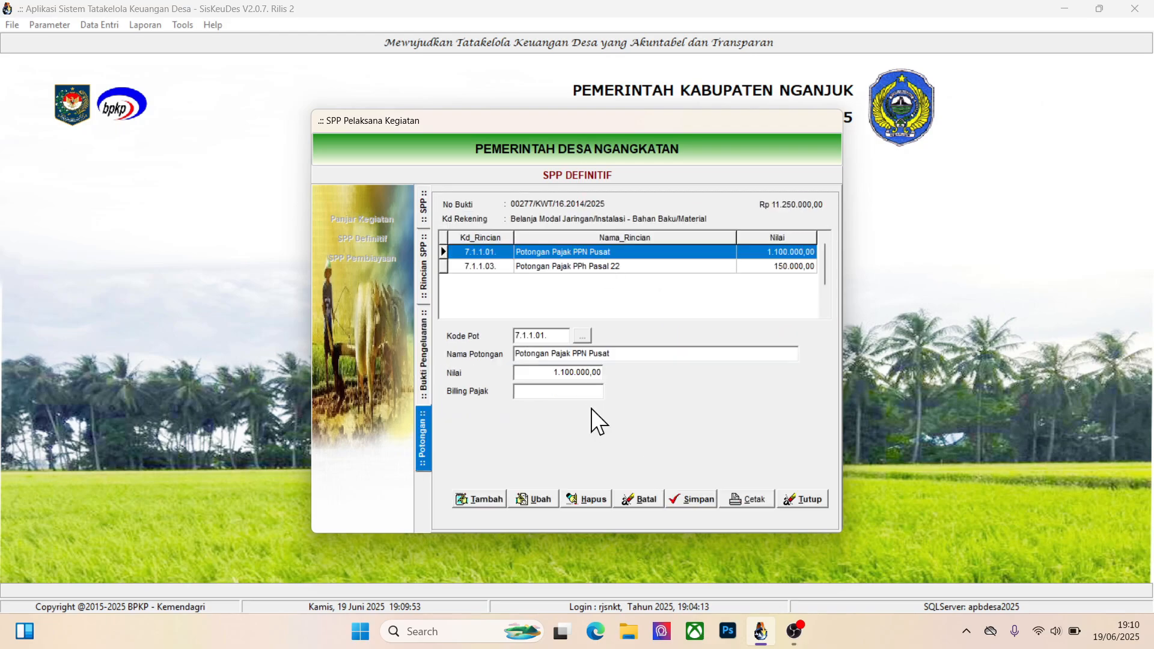
{"action": "left_click", "coordinate": [596, 499]}
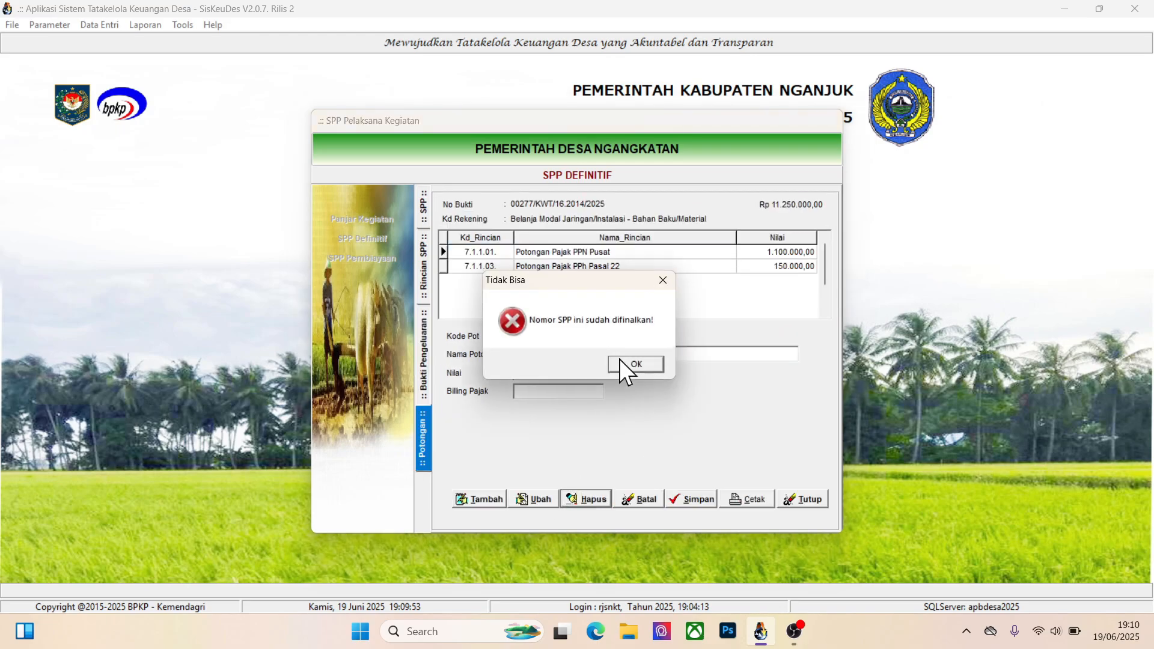
{"action": "left_click", "coordinate": [635, 364]}
Set the status of the Tes SPP Sumur record to Draft and save it
{"action": "left_click", "coordinate": [421, 208]}
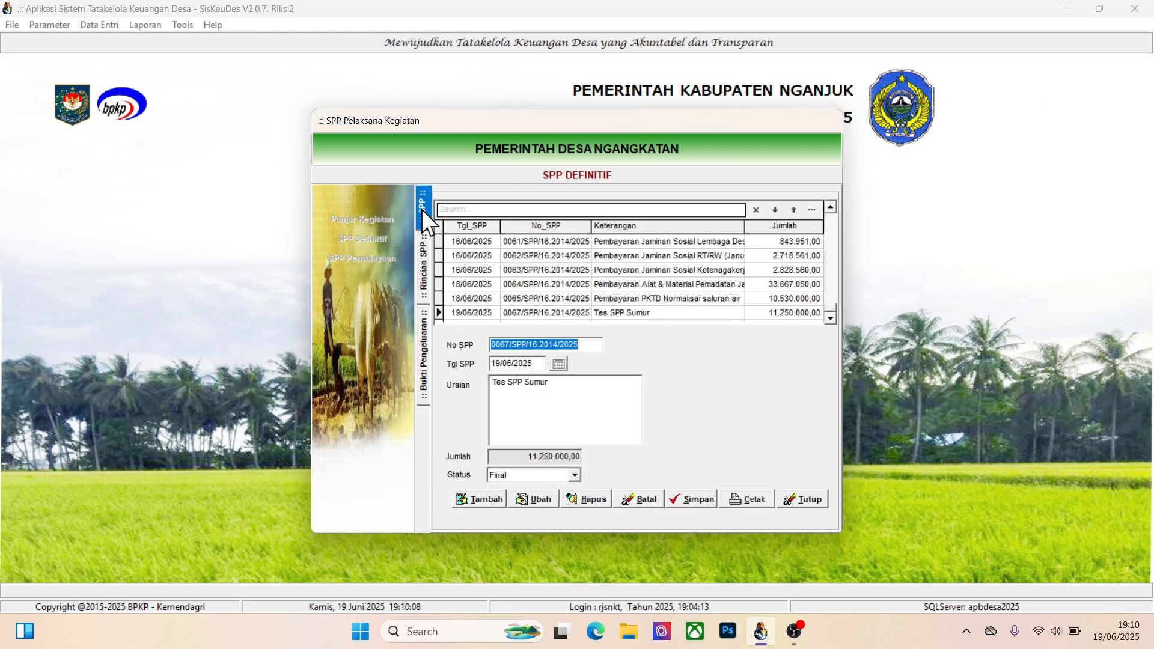
{"action": "left_click", "coordinate": [539, 498]}
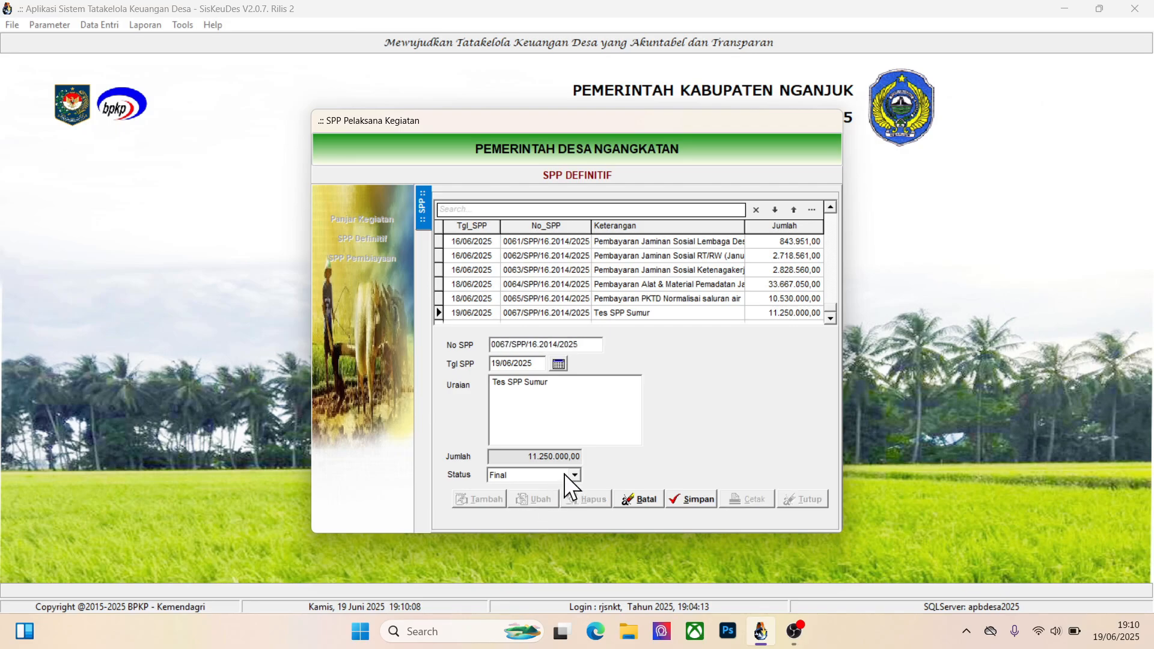
{"action": "left_click", "coordinate": [572, 475]}
{"action": "left_click", "coordinate": [524, 489]}
{"action": "left_click", "coordinate": [675, 496]}
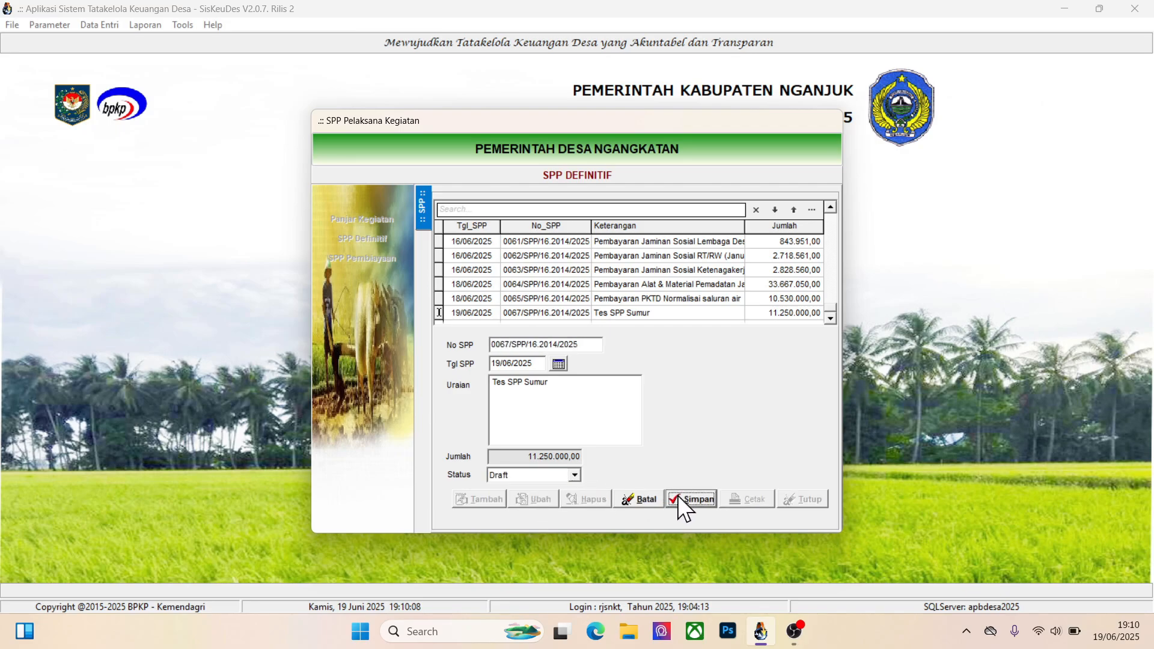
Delete the Potongan Pajak PPN Pusat and PPh Pasal 22 deductions of Tes SPP Sumur and return to its expenditure receipt
{"action": "double_click", "coordinate": [616, 311]}
{"action": "double_click", "coordinate": [634, 243]}
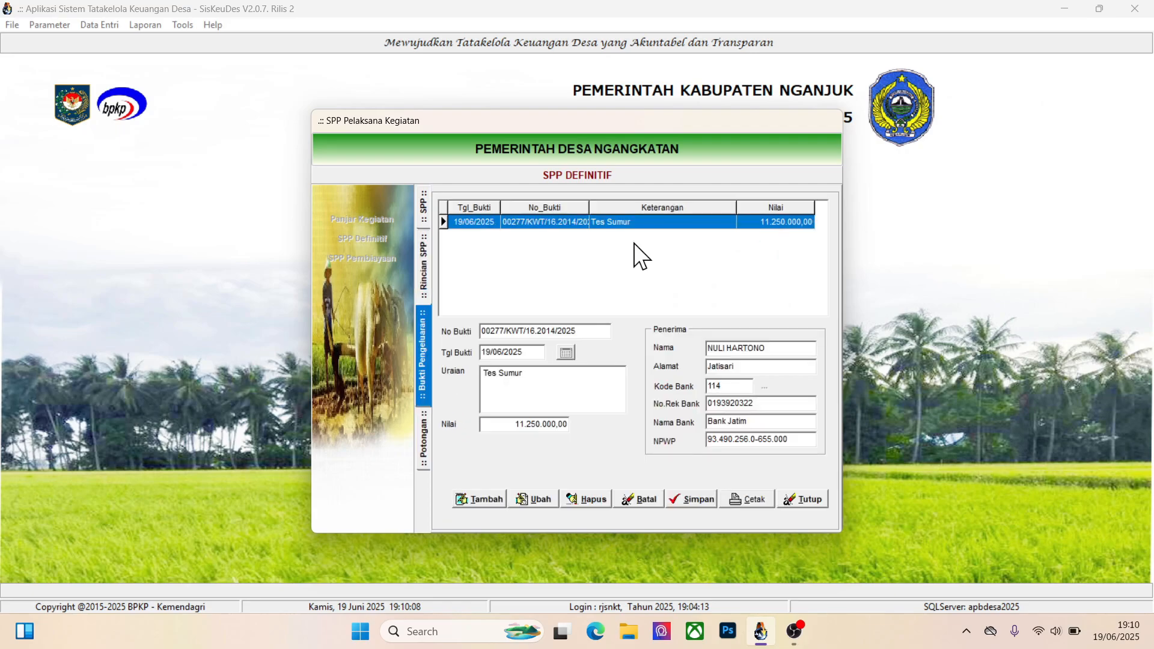
{"action": "double_click", "coordinate": [623, 223]}
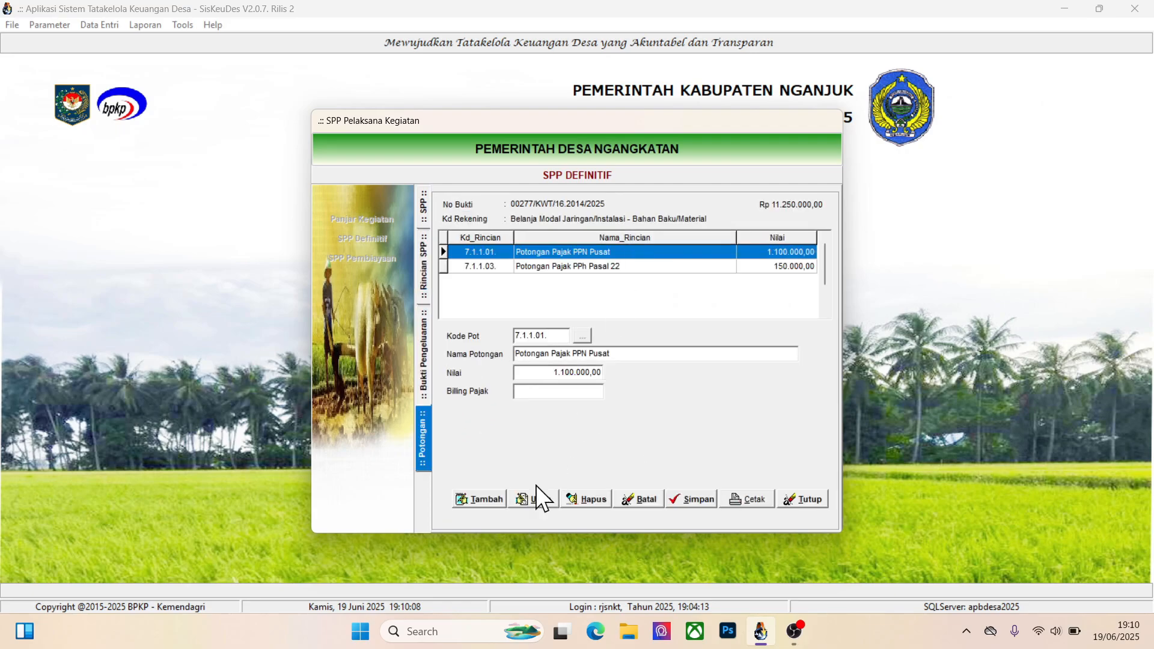
{"action": "left_click", "coordinate": [586, 496]}
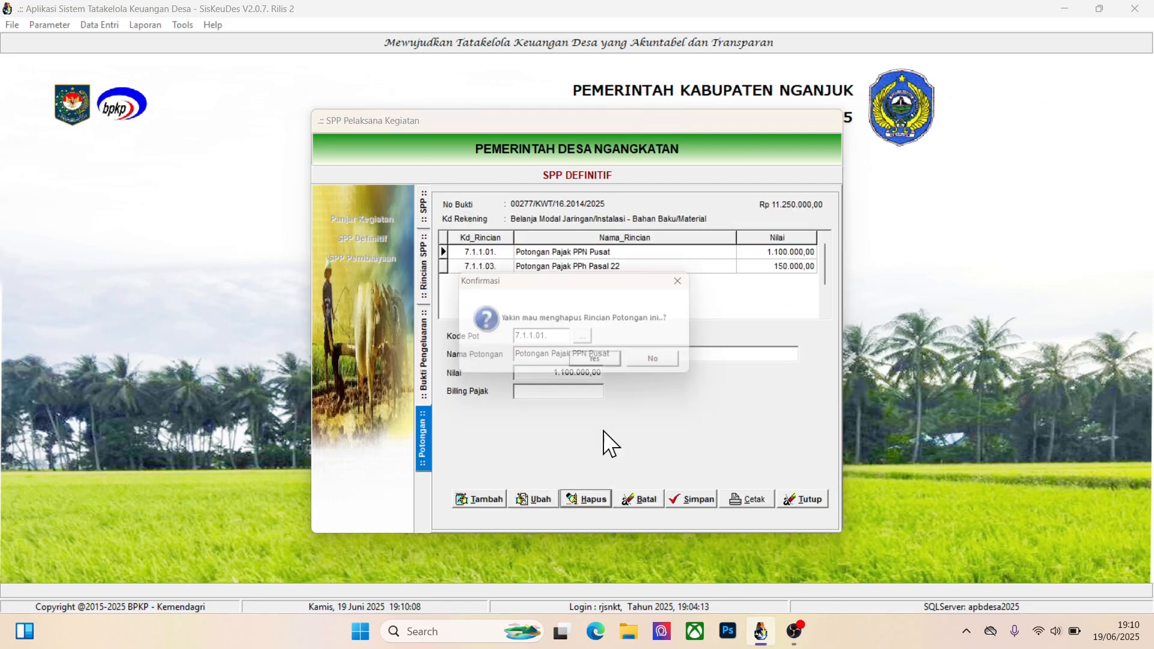
{"action": "left_click", "coordinate": [604, 367]}
{"action": "left_click", "coordinate": [565, 252]}
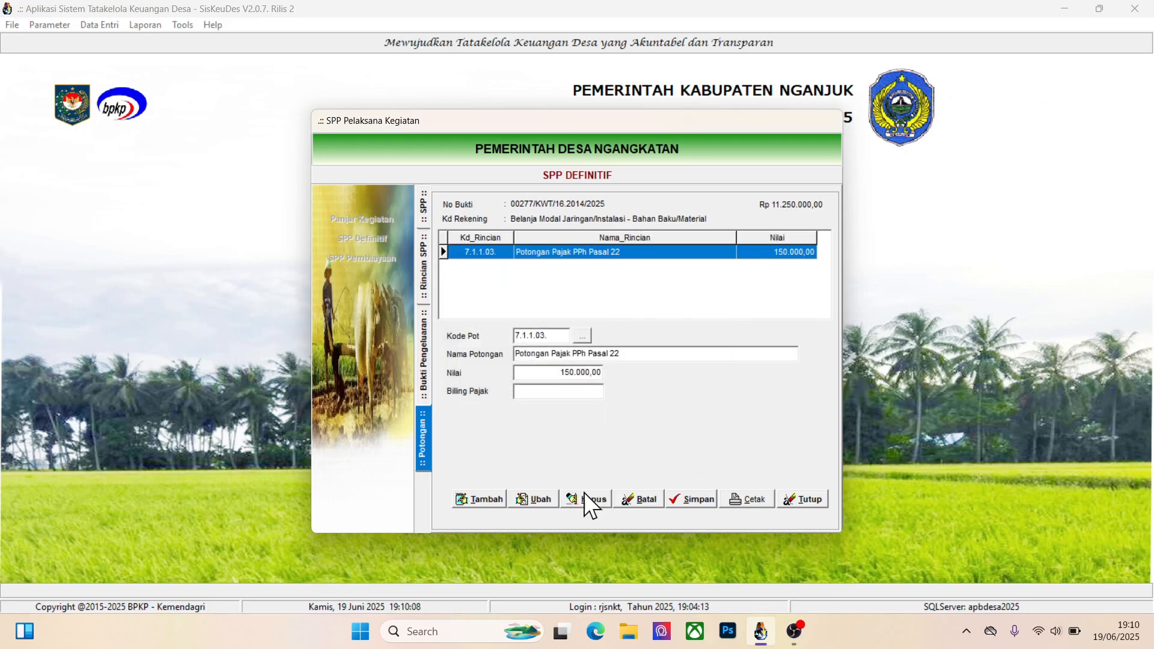
{"action": "left_click", "coordinate": [584, 498]}
{"action": "left_click", "coordinate": [594, 366]}
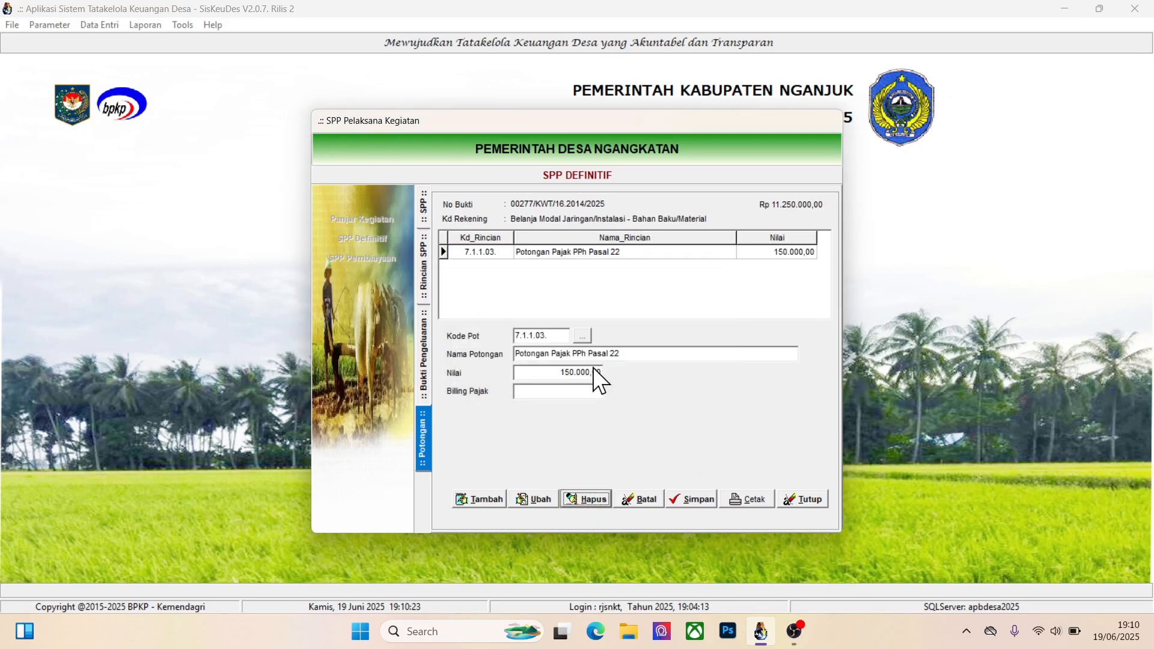
{"action": "left_click", "coordinate": [422, 370]}
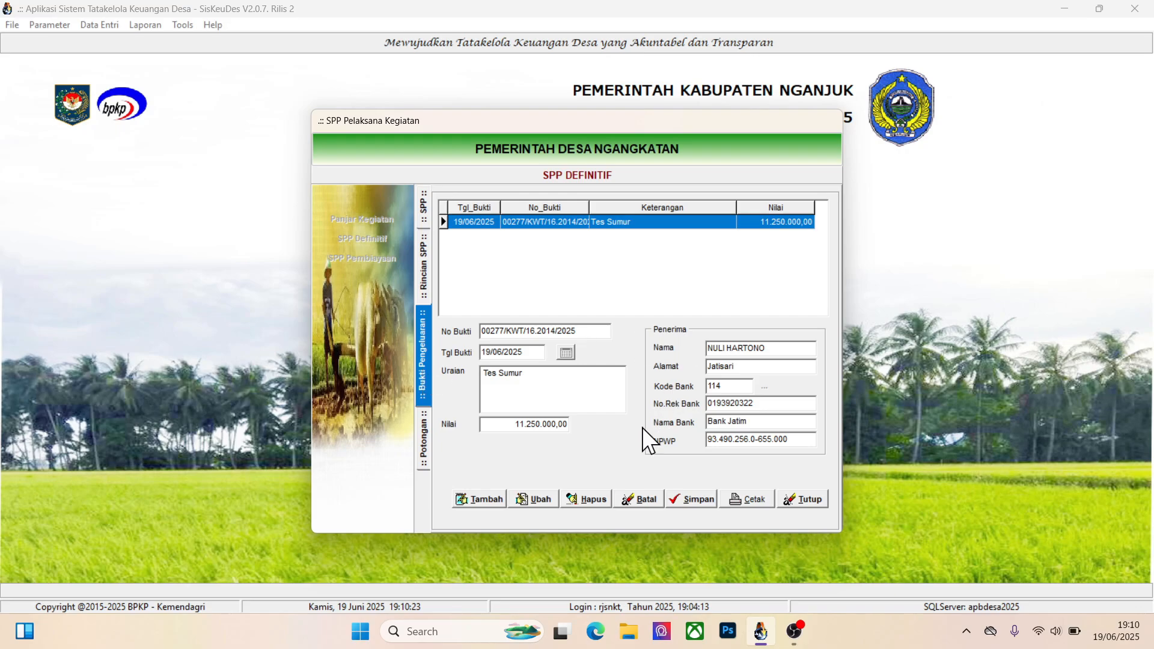
Delete the Tes Sumur expenditure receipt and the 5.3.8.03. detail line of the Tes SPP Sumur record
{"action": "left_click", "coordinate": [589, 491]}
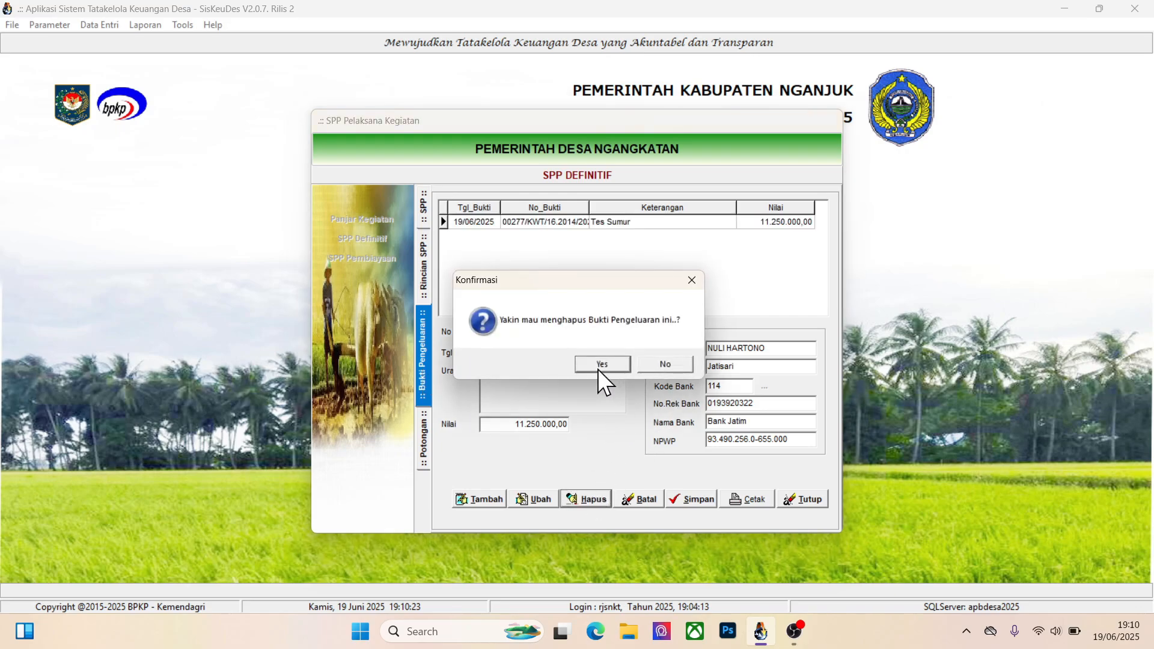
{"action": "left_click", "coordinate": [598, 370]}
{"action": "left_click", "coordinate": [426, 280]}
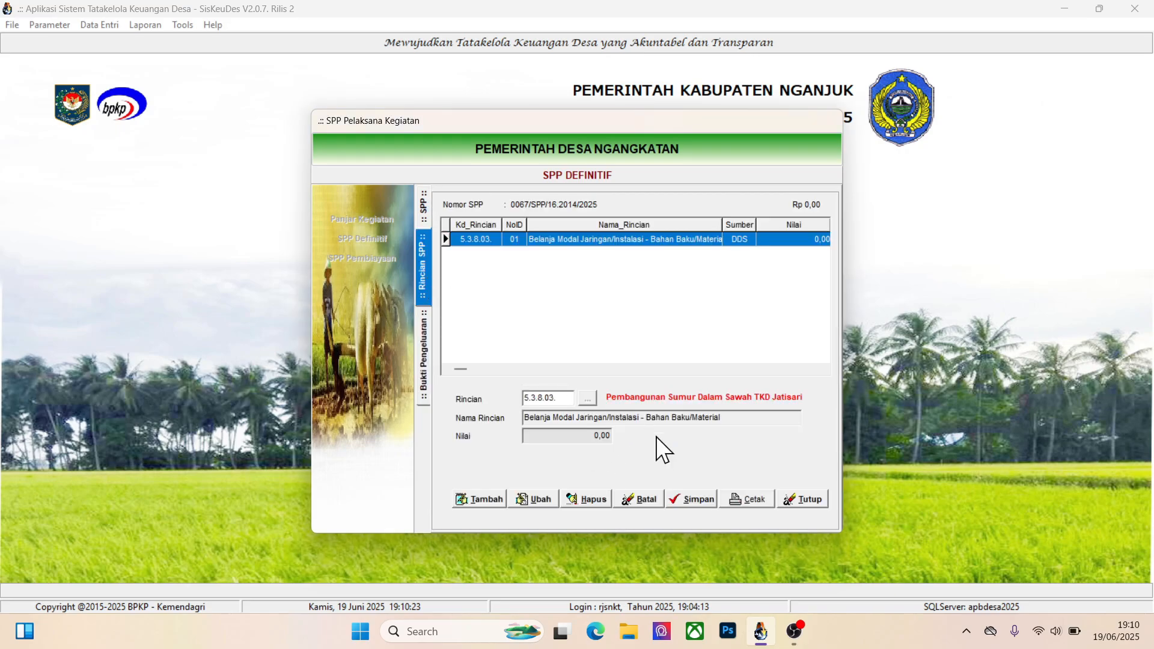
{"action": "left_click", "coordinate": [584, 492]}
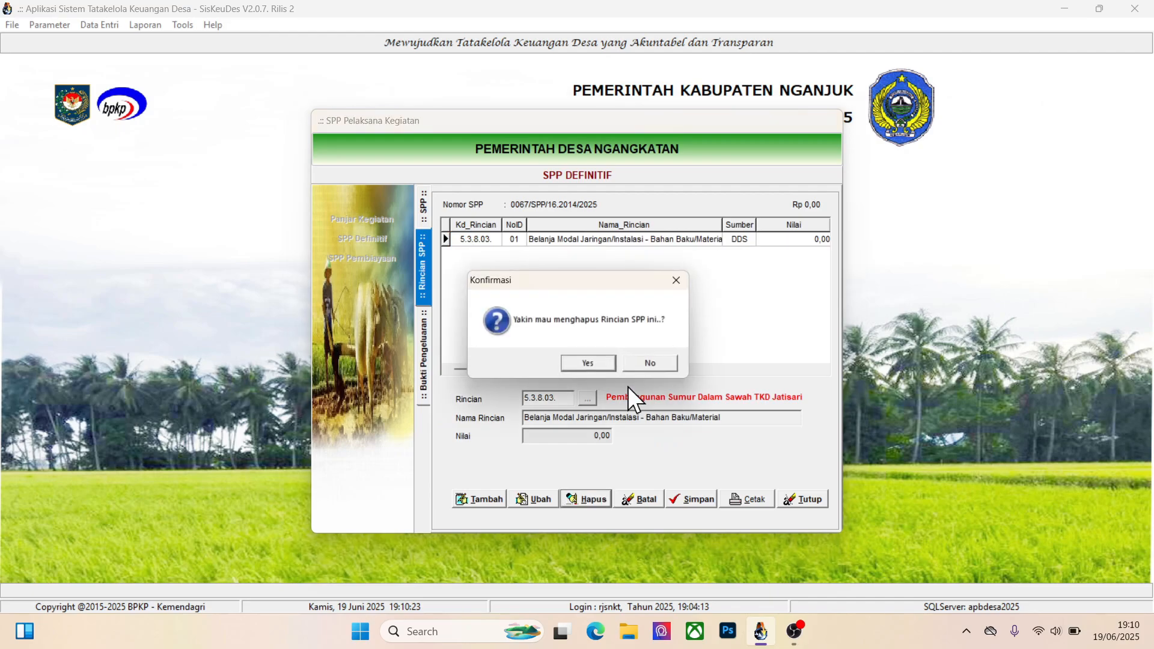
{"action": "left_click", "coordinate": [593, 365]}
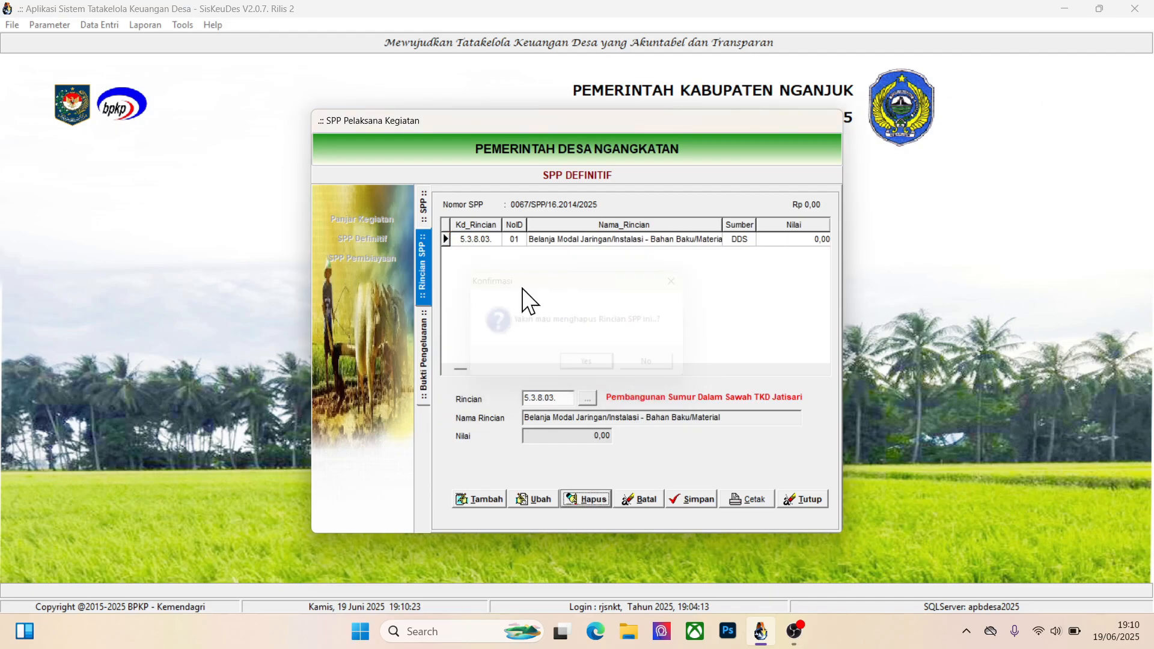
Delete the Tes SPP Sumur record itself and close the SPP Definitif list
{"action": "left_click", "coordinate": [428, 218]}
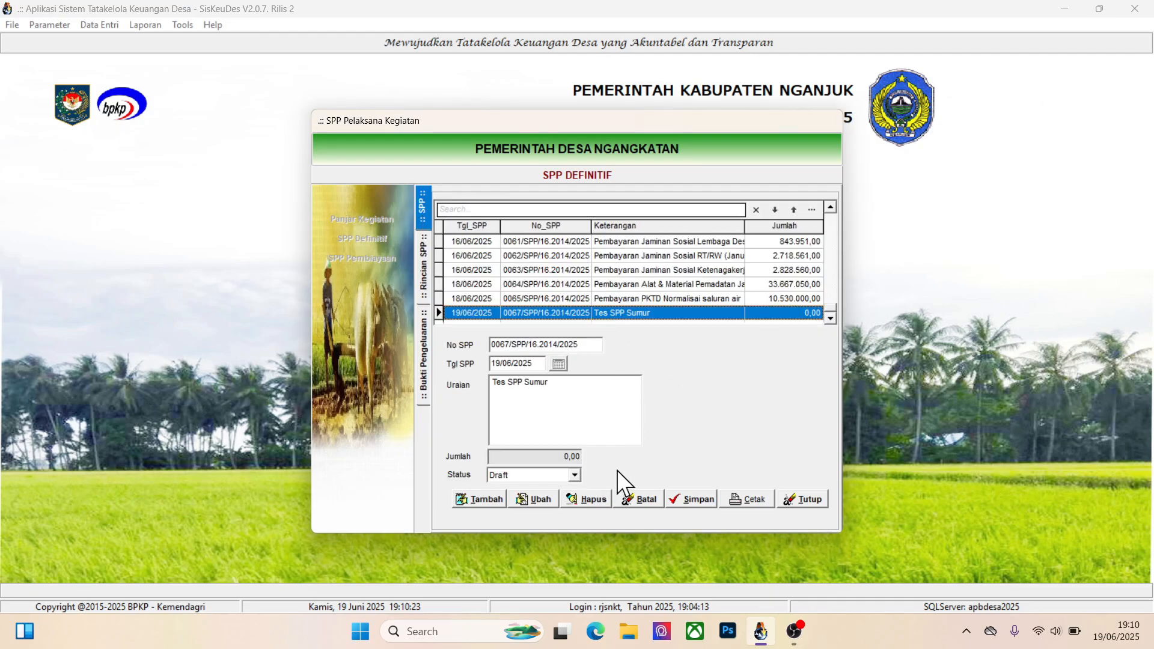
{"action": "left_click", "coordinate": [586, 499]}
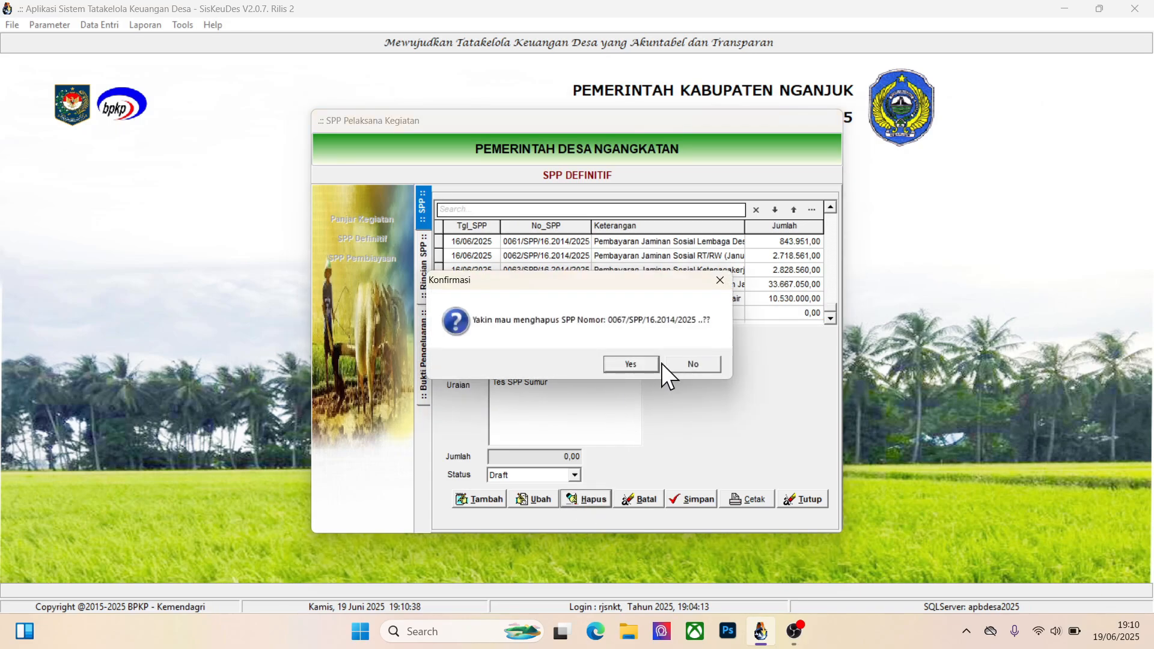
{"action": "left_click_drag", "start_coordinate": [670, 279], "coordinate": [703, 346]}
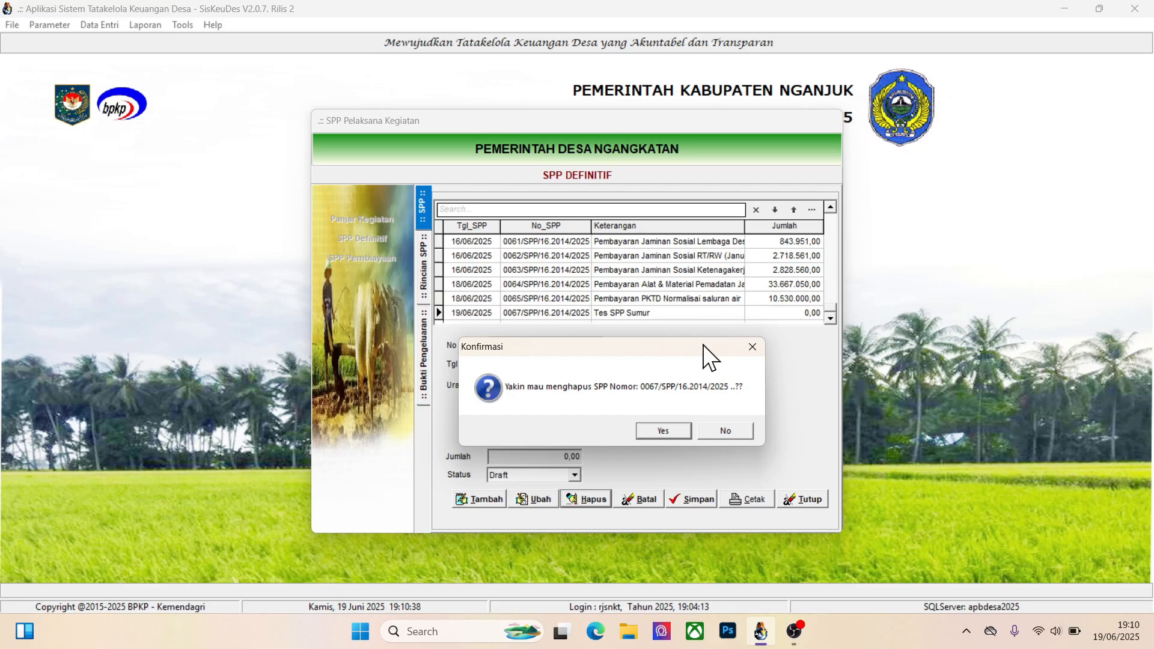
{"action": "left_click", "coordinate": [663, 426]}
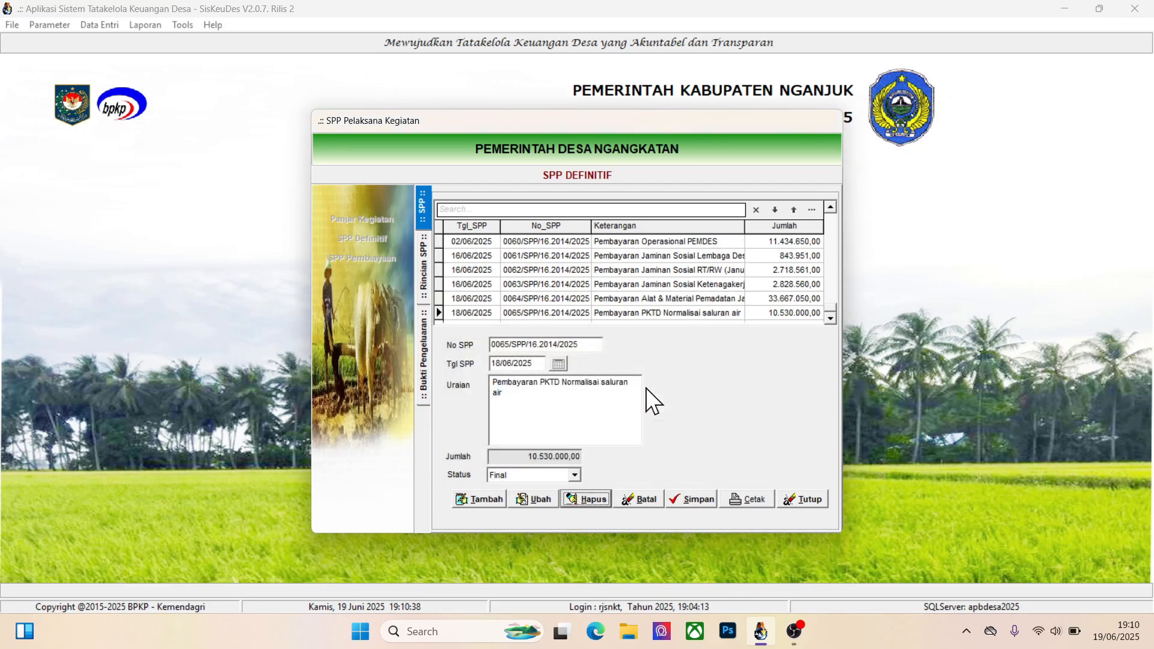
{"action": "left_click", "coordinate": [799, 498]}
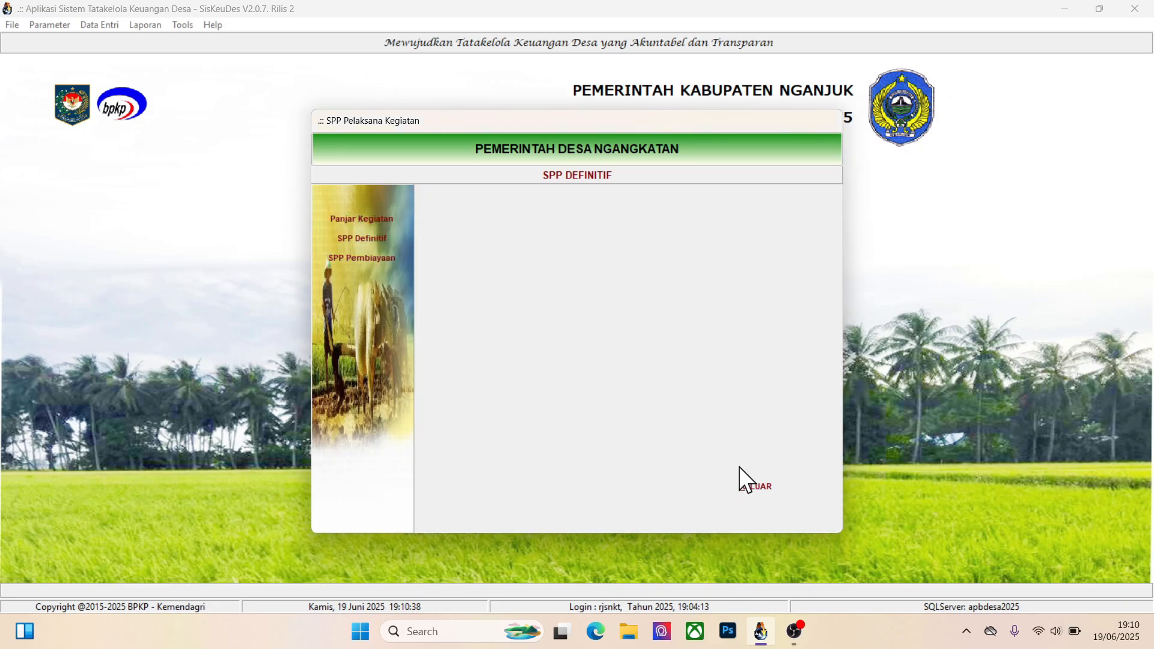
Open Panjar Kegiatan and show the detail lines of the Tes Panjar Pembuatan Sumur record
{"action": "left_click", "coordinate": [381, 220]}
{"action": "left_click", "coordinate": [643, 283]}
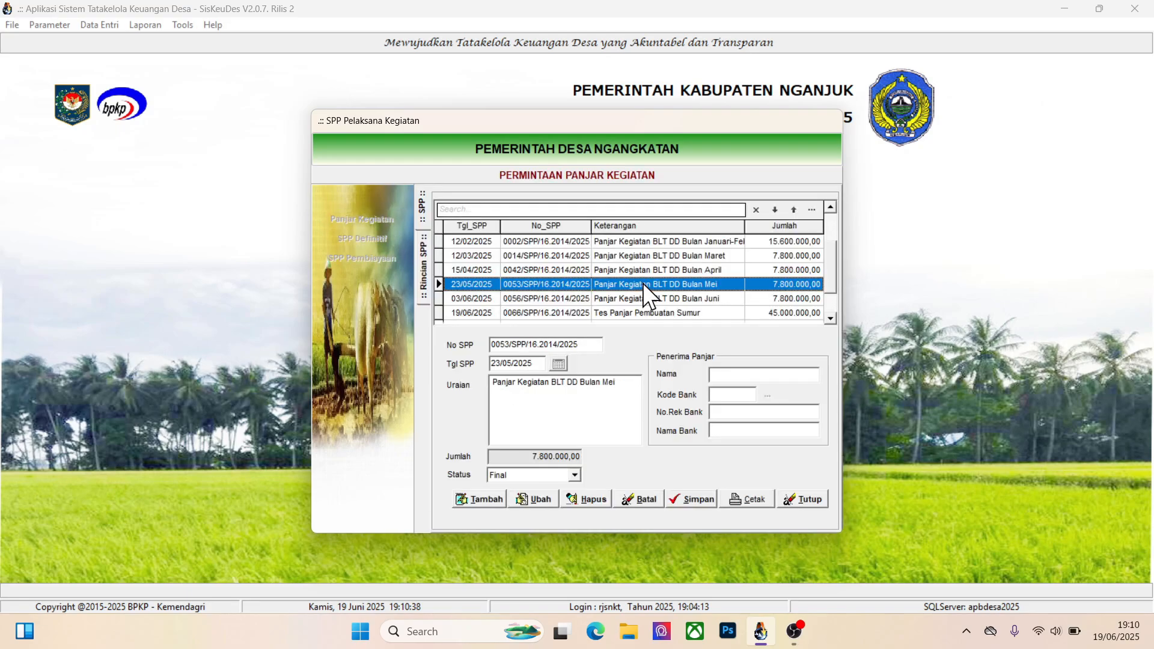
{"action": "key", "text": "Down"}
{"action": "key", "text": "Down"}
{"action": "double_click", "coordinate": [630, 310]}
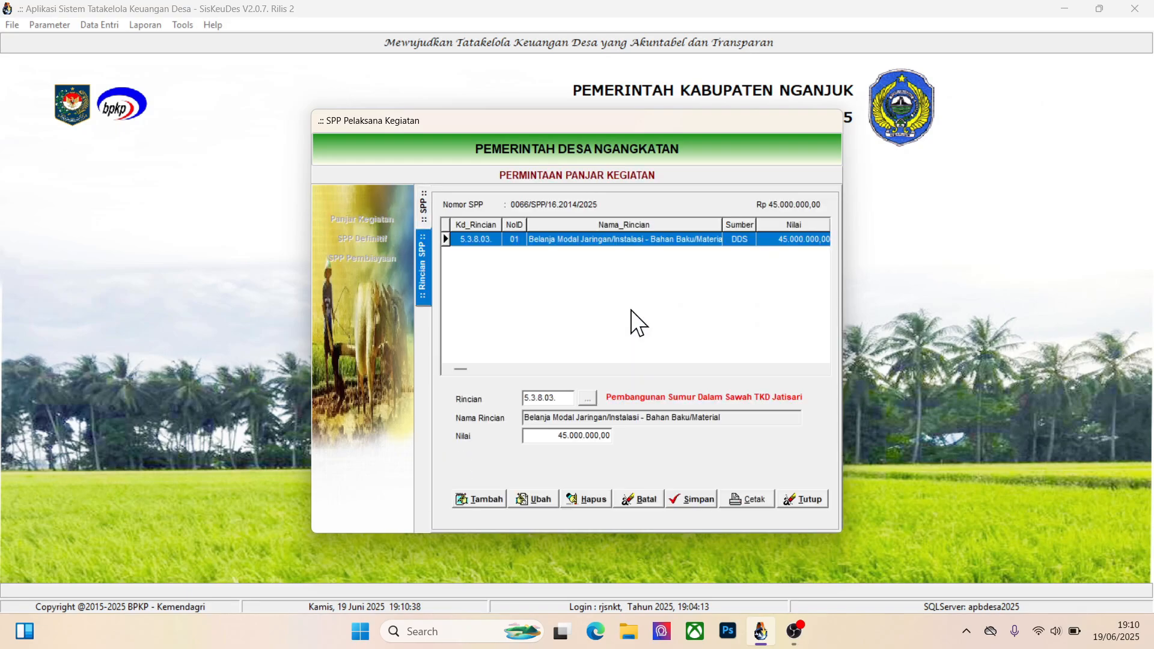
Try to delete the 5.3.8.03. detail line of Tes Panjar Pembuatan Sumur and return to its SPP record
{"action": "left_click", "coordinate": [592, 496]}
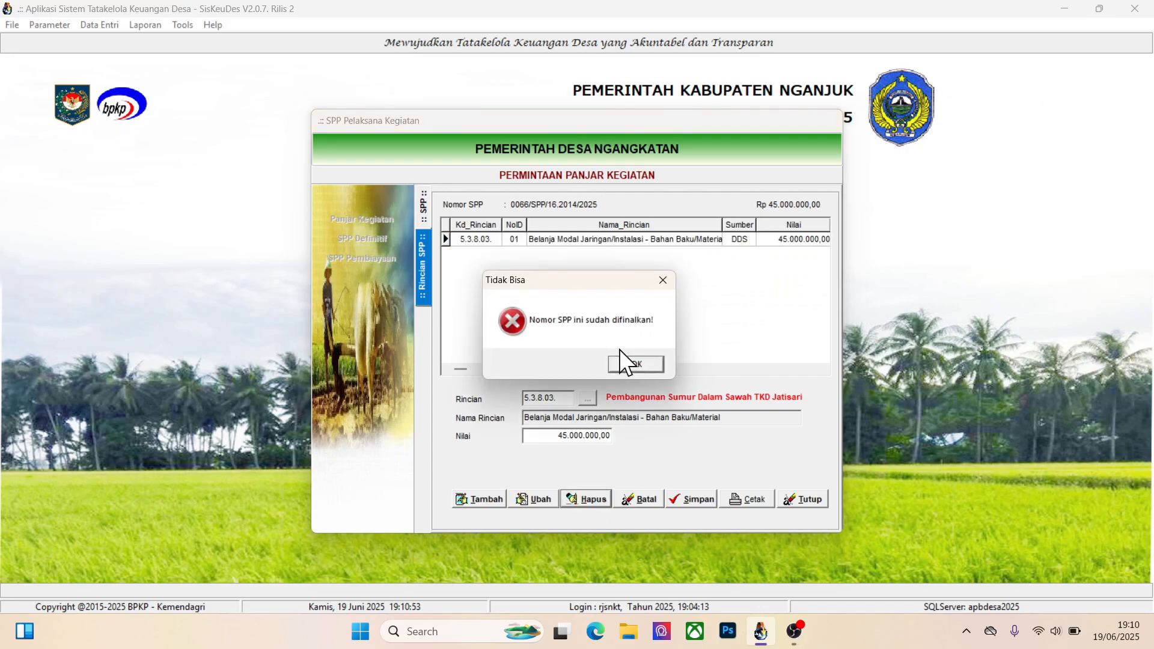
{"action": "left_click", "coordinate": [636, 364]}
{"action": "left_click", "coordinate": [423, 210]}
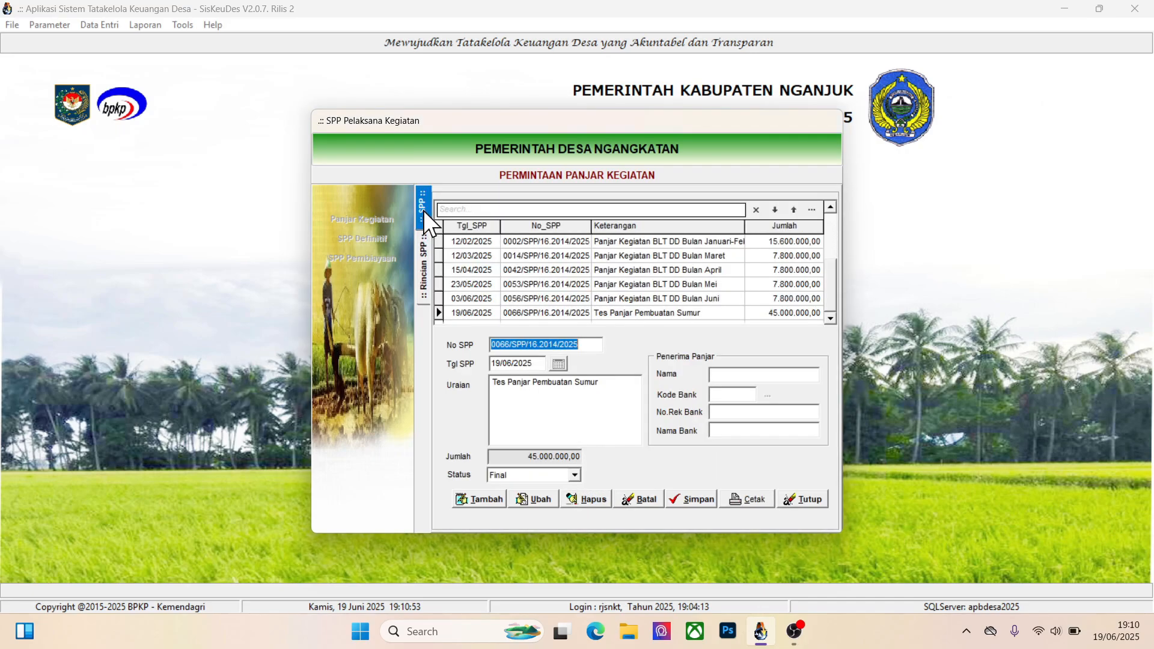
Set the status of the Tes Panjar Pembuatan Sumur record to Draft and save it
{"action": "left_click", "coordinate": [532, 498]}
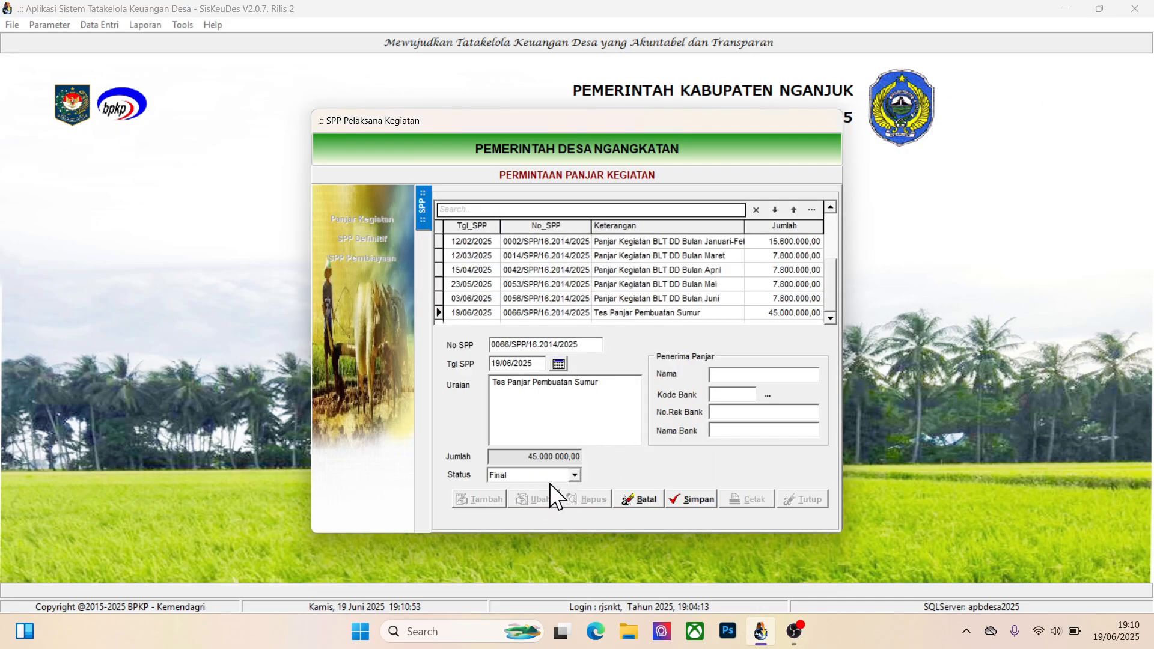
{"action": "left_click", "coordinate": [541, 478]}
{"action": "left_click", "coordinate": [523, 498]}
{"action": "left_click", "coordinate": [690, 503]}
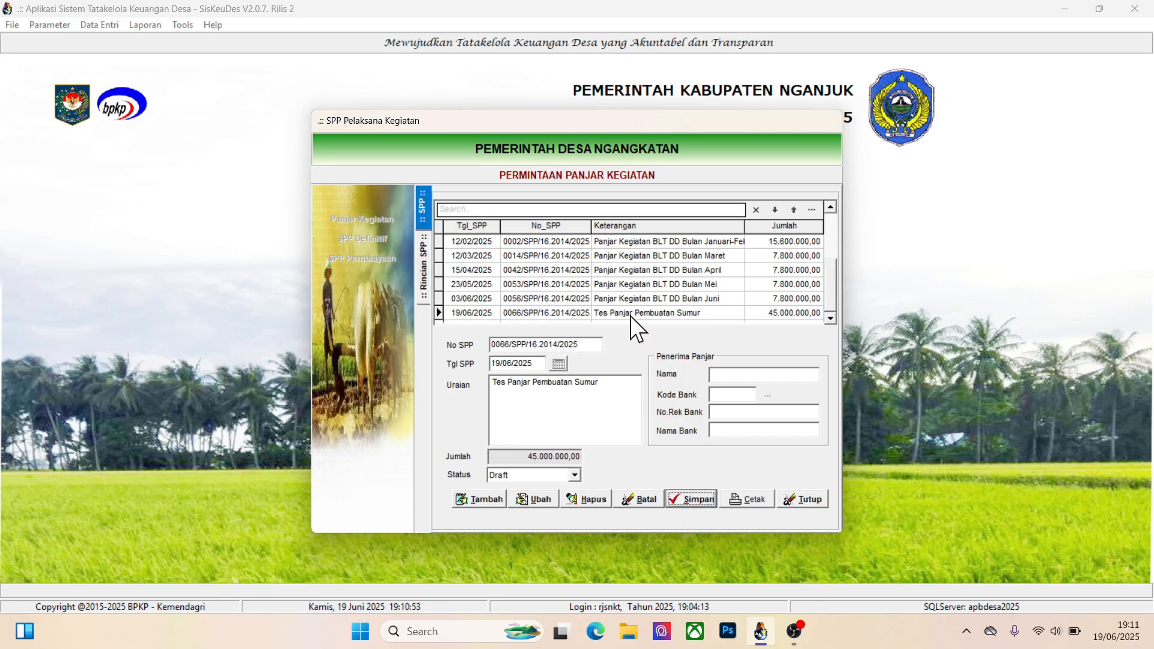
Try to delete the Tes Panjar Pembuatan Sumur record directly from the Panjar Kegiatan list
{"action": "left_click", "coordinate": [584, 497]}
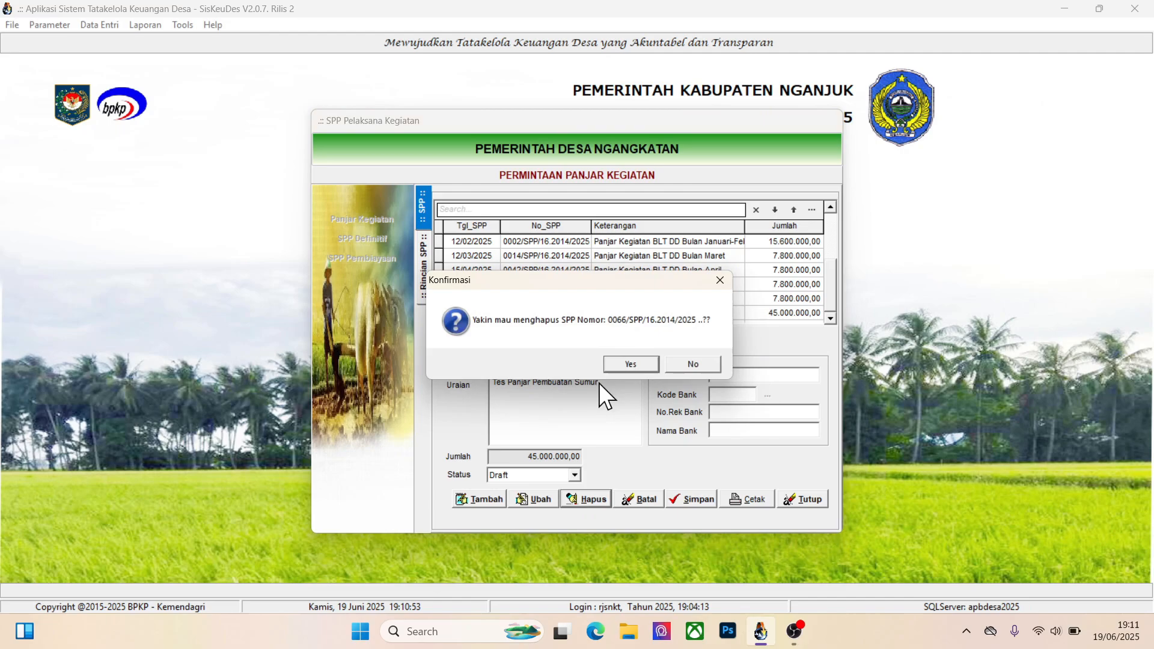
{"action": "left_click", "coordinate": [629, 365]}
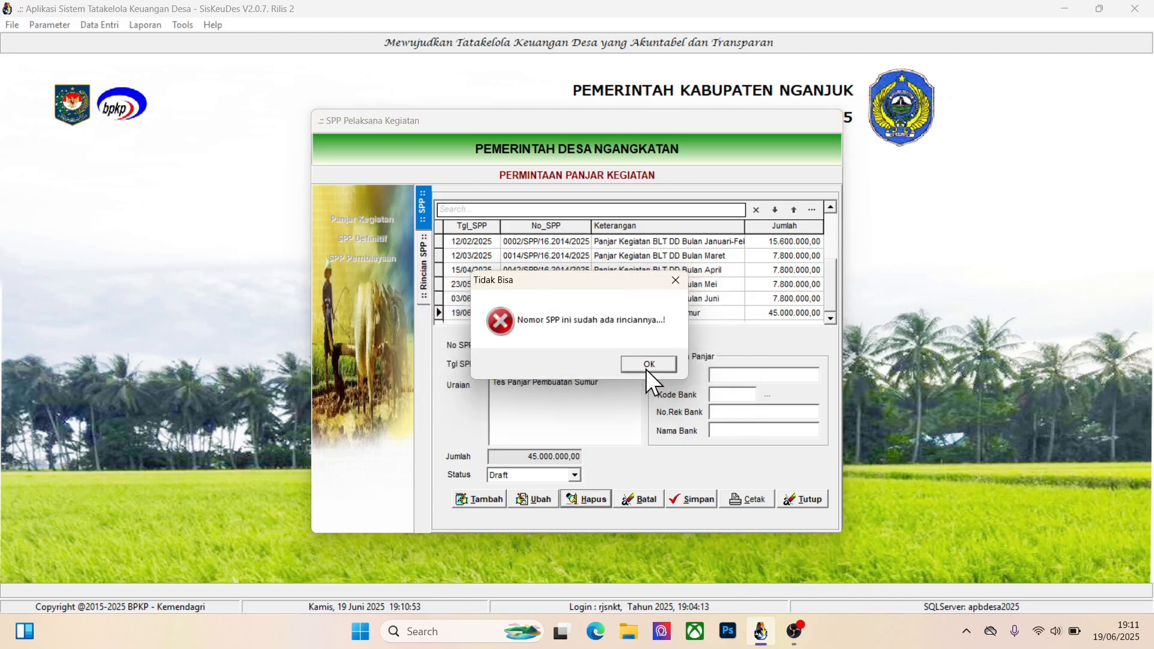
{"action": "left_click", "coordinate": [646, 368]}
Delete the 5.3.8.03. material expenditure detail line from the Tes Panjar Pembuatan Sumur record
{"action": "double_click", "coordinate": [667, 314]}
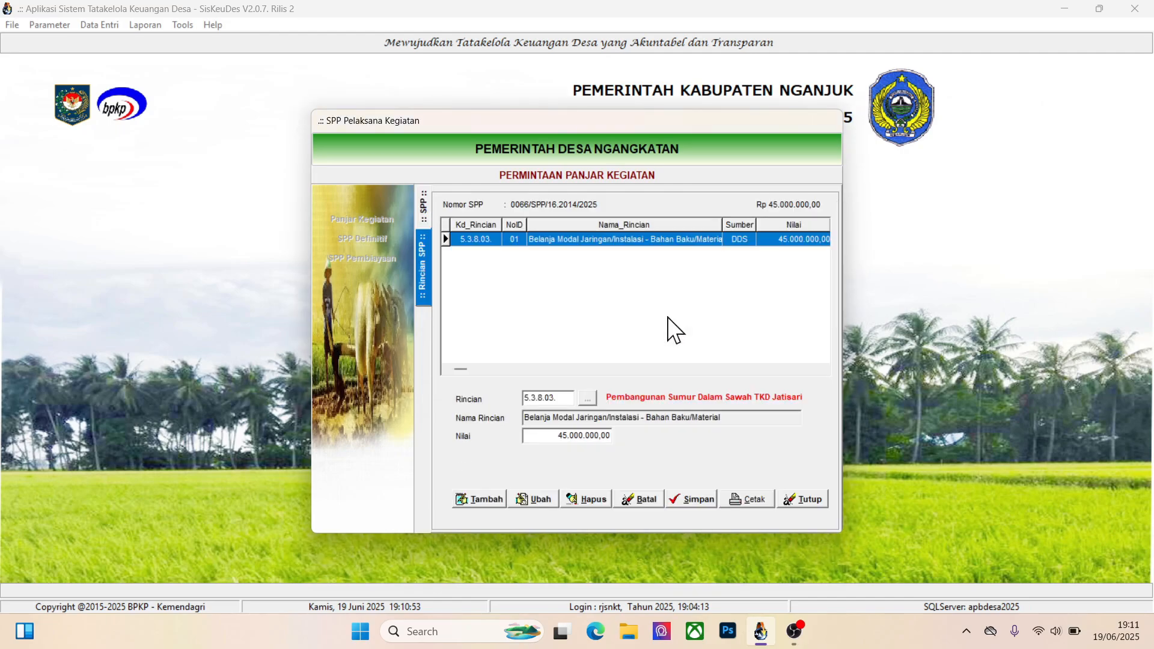
{"action": "left_click", "coordinate": [589, 495]}
{"action": "left_click", "coordinate": [586, 362]}
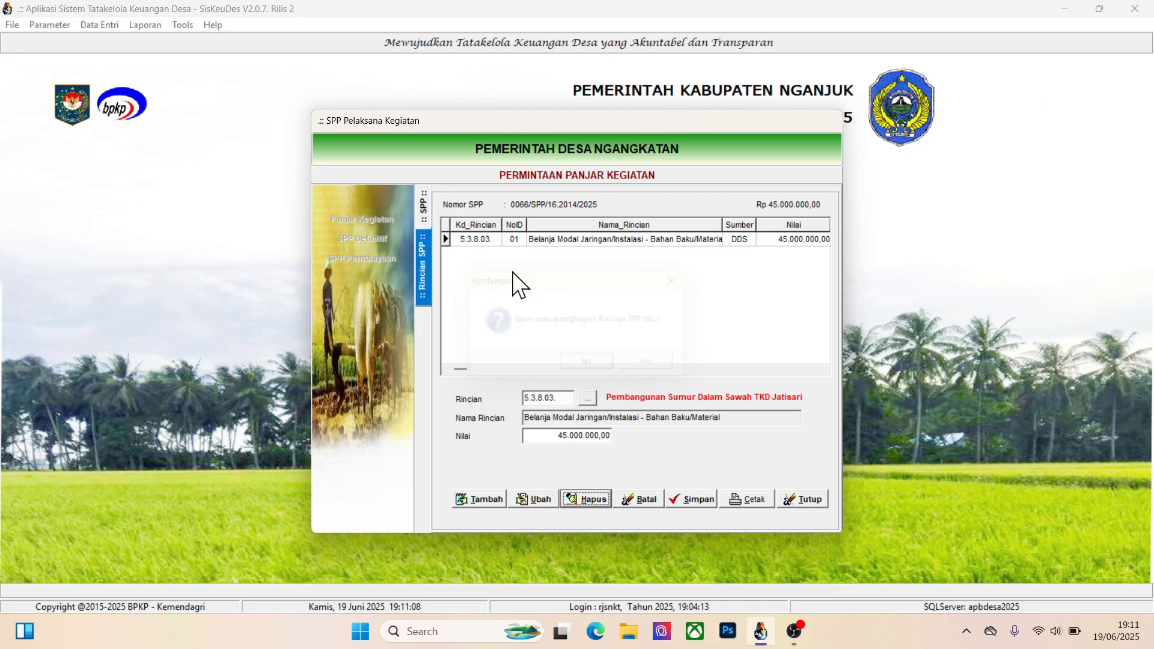
Delete the Tes Panjar Pembuatan Sumur record and exit the SPP Pelaksana Kegiatan window
{"action": "left_click", "coordinate": [425, 211]}
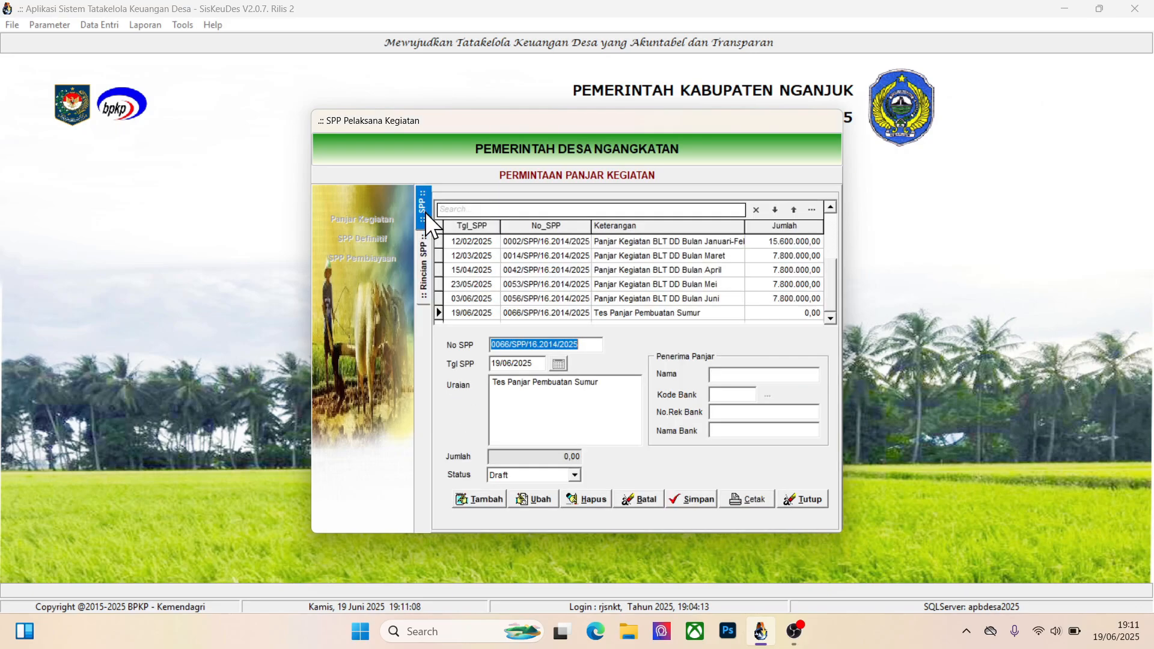
{"action": "left_click", "coordinate": [654, 315]}
{"action": "left_click", "coordinate": [590, 500]}
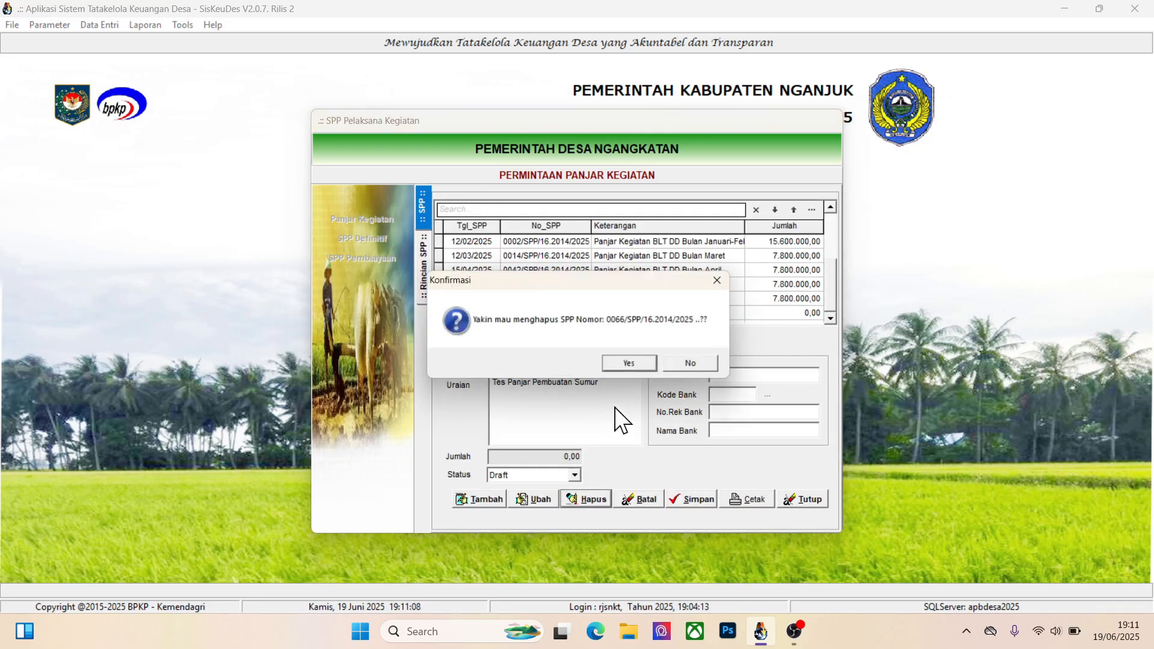
{"action": "left_click", "coordinate": [630, 363]}
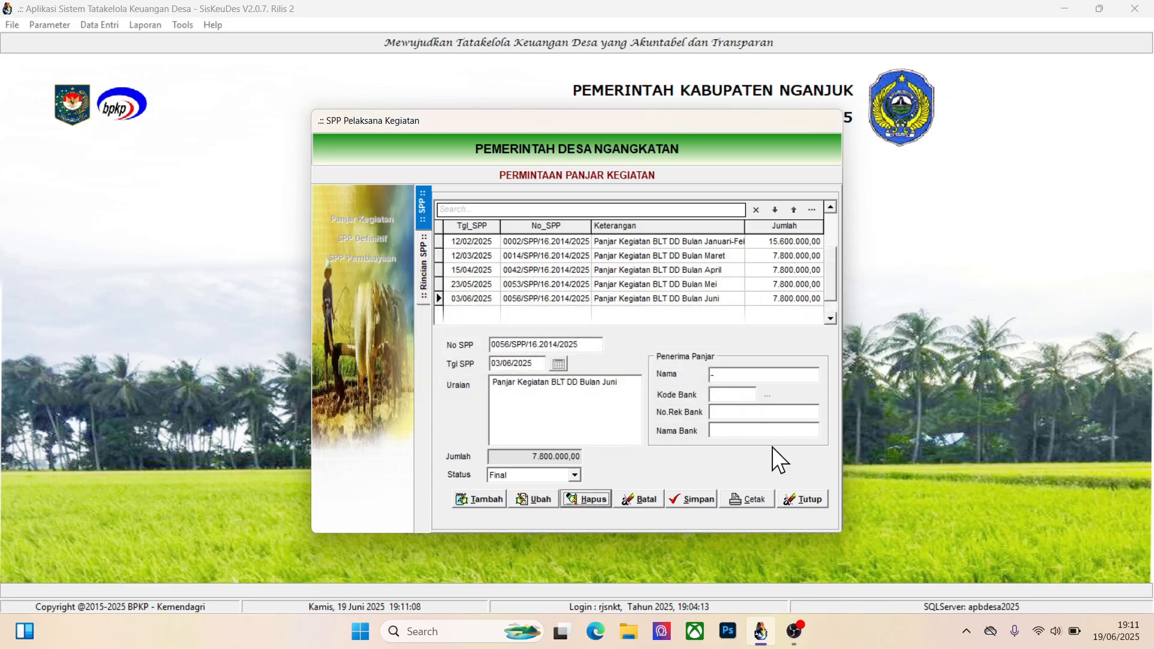
{"action": "left_click", "coordinate": [800, 498]}
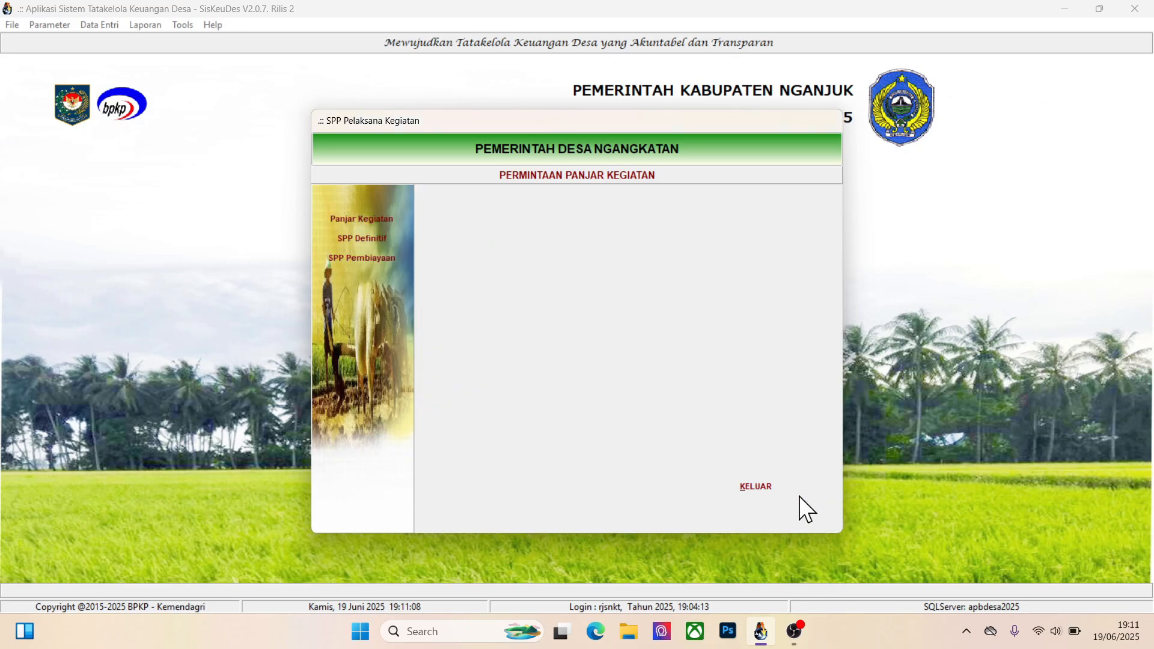
{"action": "left_click", "coordinate": [756, 483]}
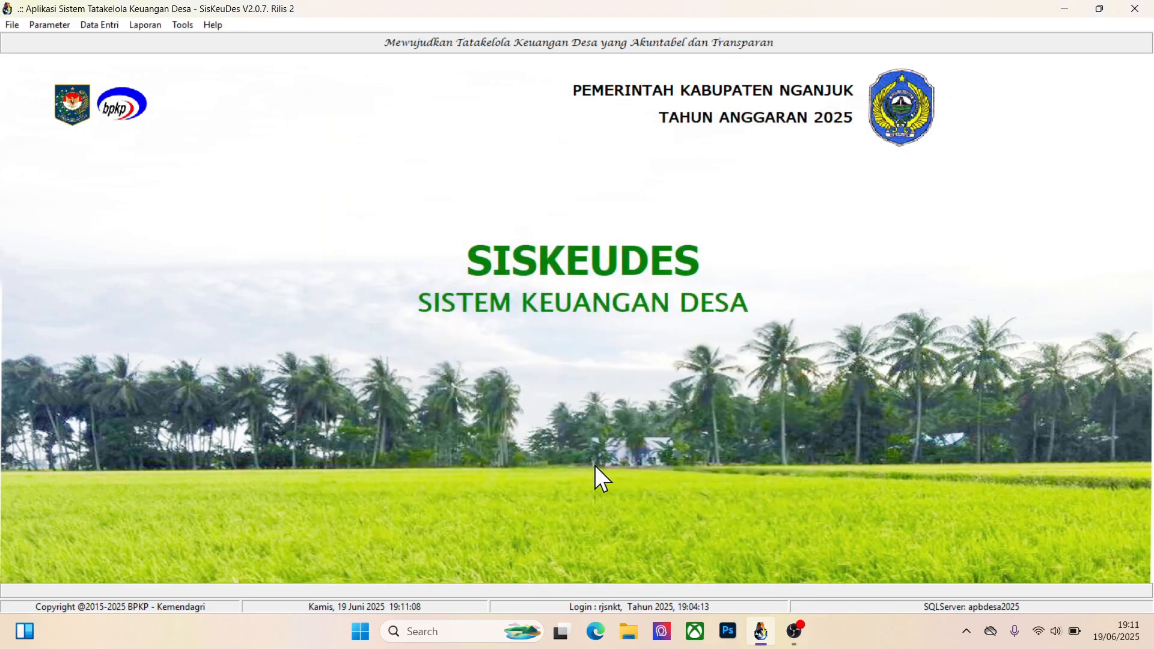
Search for Word from the desktop, launch it and create a blank document
{"action": "left_click", "coordinate": [431, 630]}
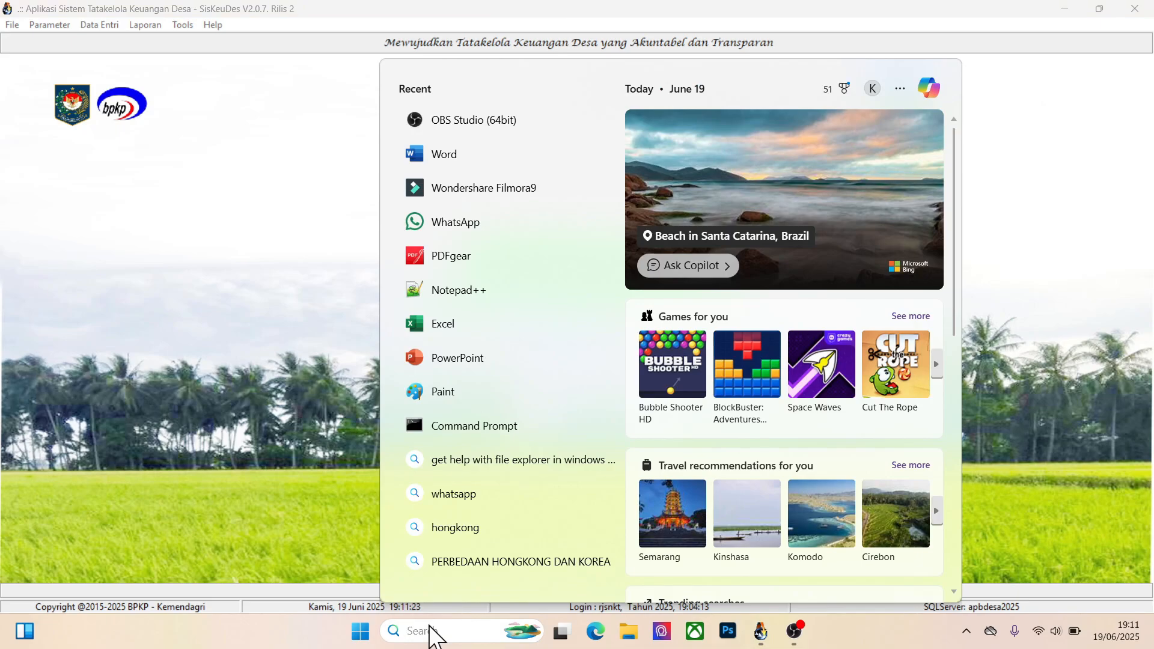
{"action": "type", "text": "word"}
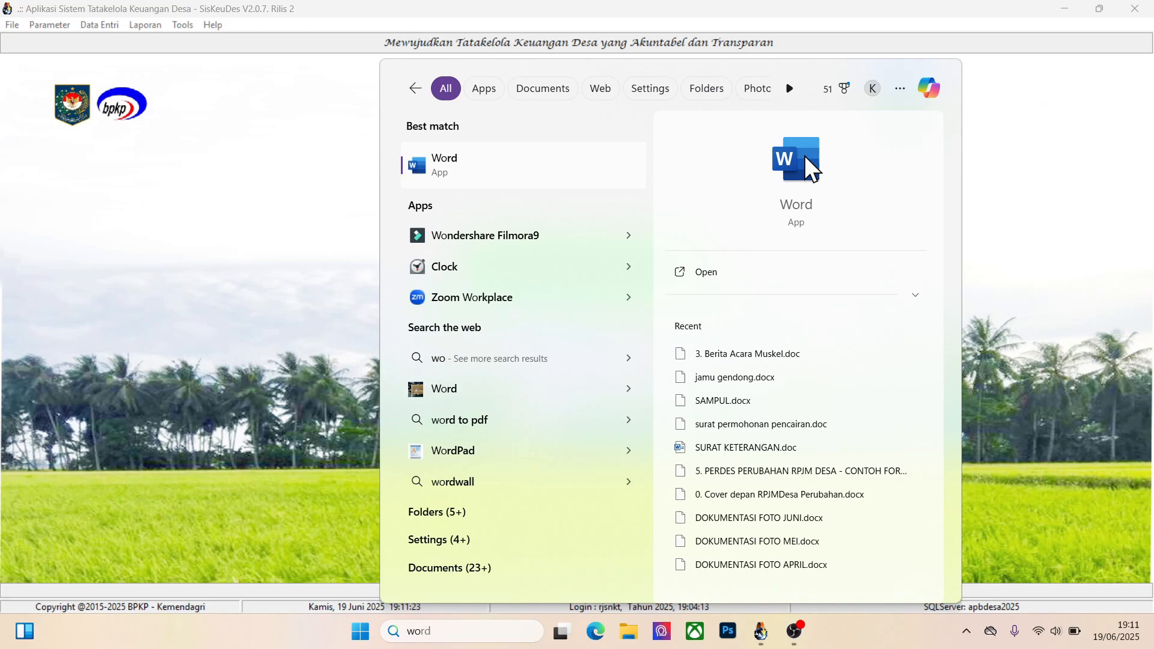
{"action": "left_click", "coordinate": [805, 159]}
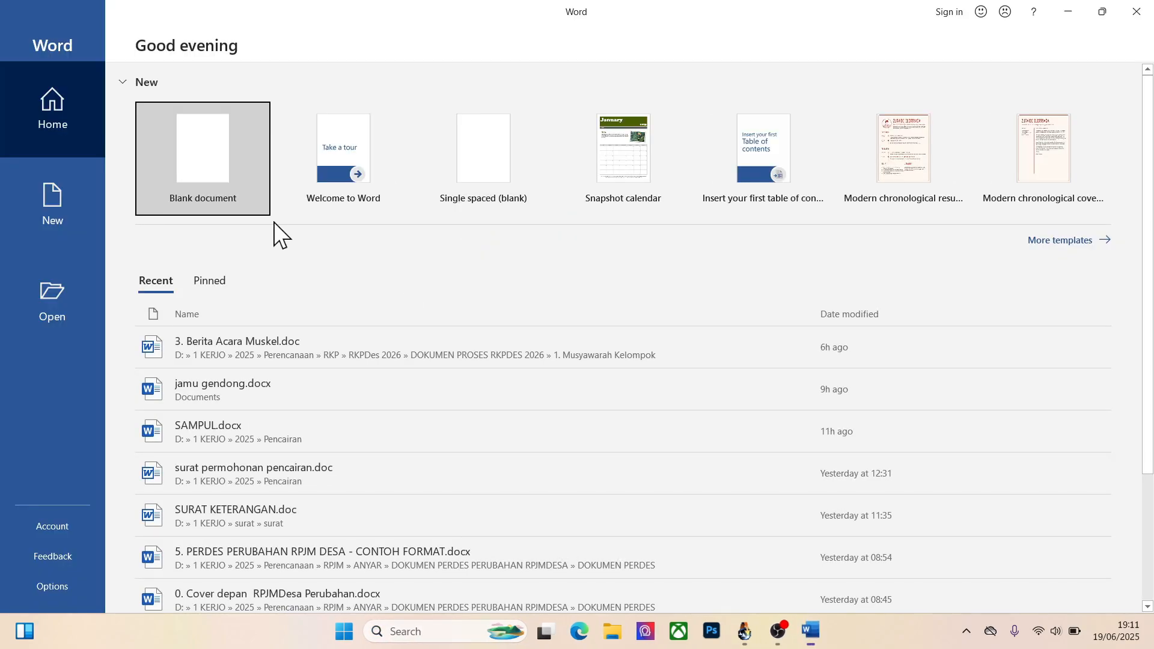
{"action": "left_click", "coordinate": [165, 152]}
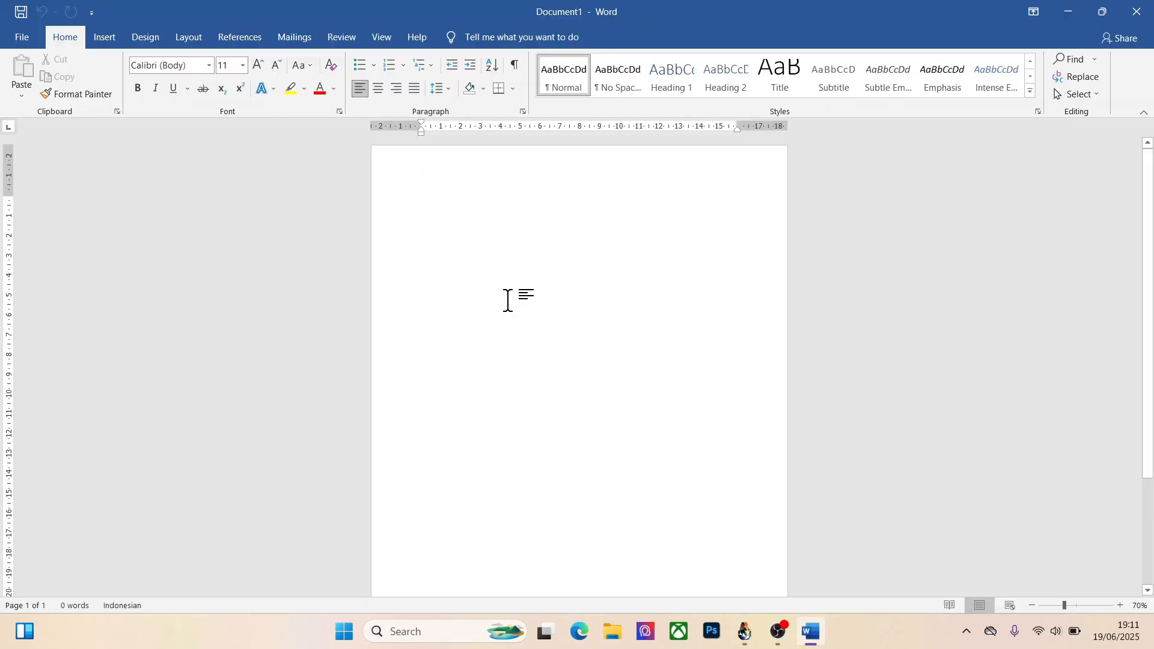
Write a numbered list with the items "Spp defitinif / panjar" and "Spp tunai / pengambilan uang di bank"
{"action": "type", "text": "1. spp"}
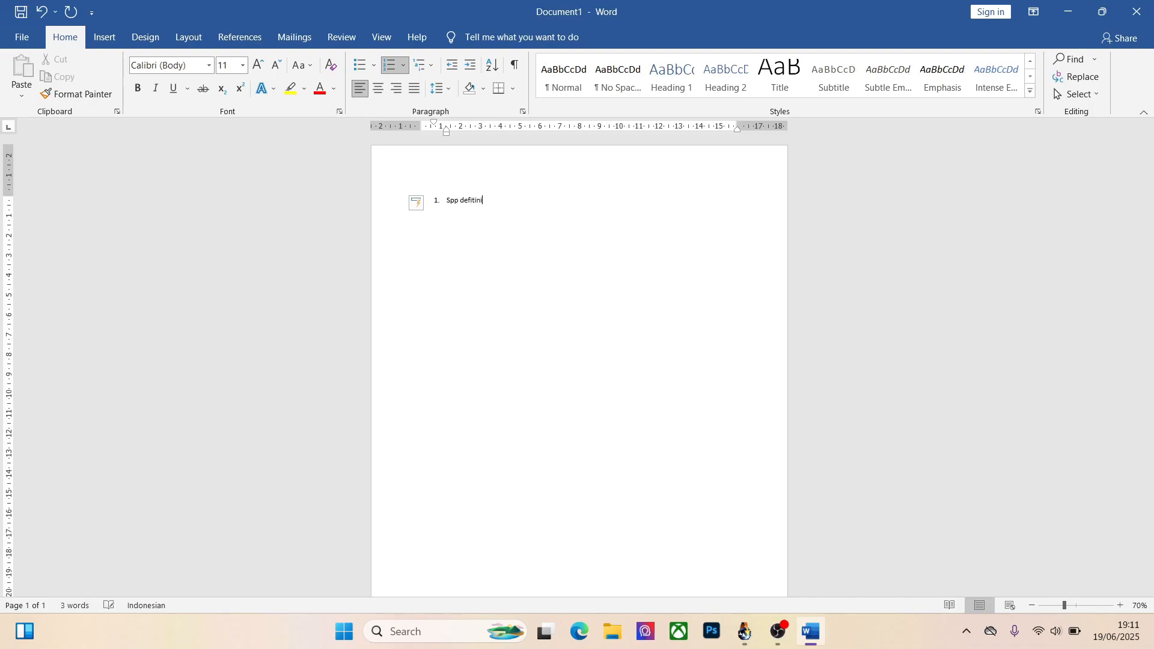
{"action": "type", "text": " defitinif / panjar"}
{"action": "key", "text": "Return"}
{"action": "type", "text": "spp tunai / pengambilan u"}
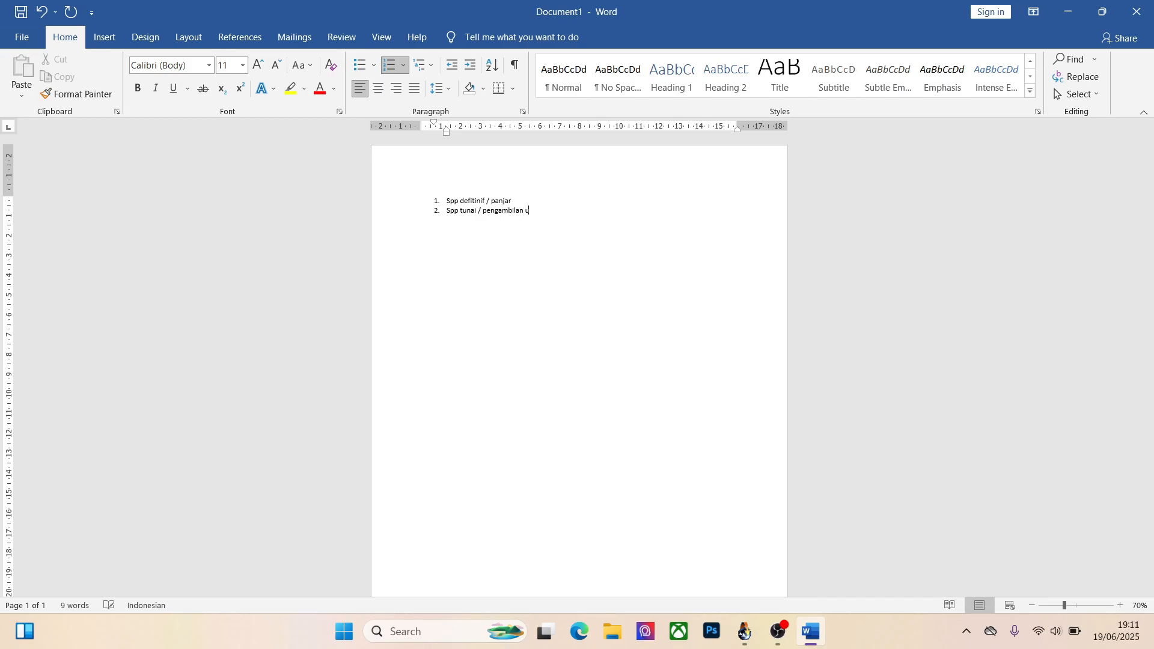
{"action": "type", "text": "ank"}
Set the font size of the whole numbered list to 45
{"action": "key", "text": "ctrl+a"}
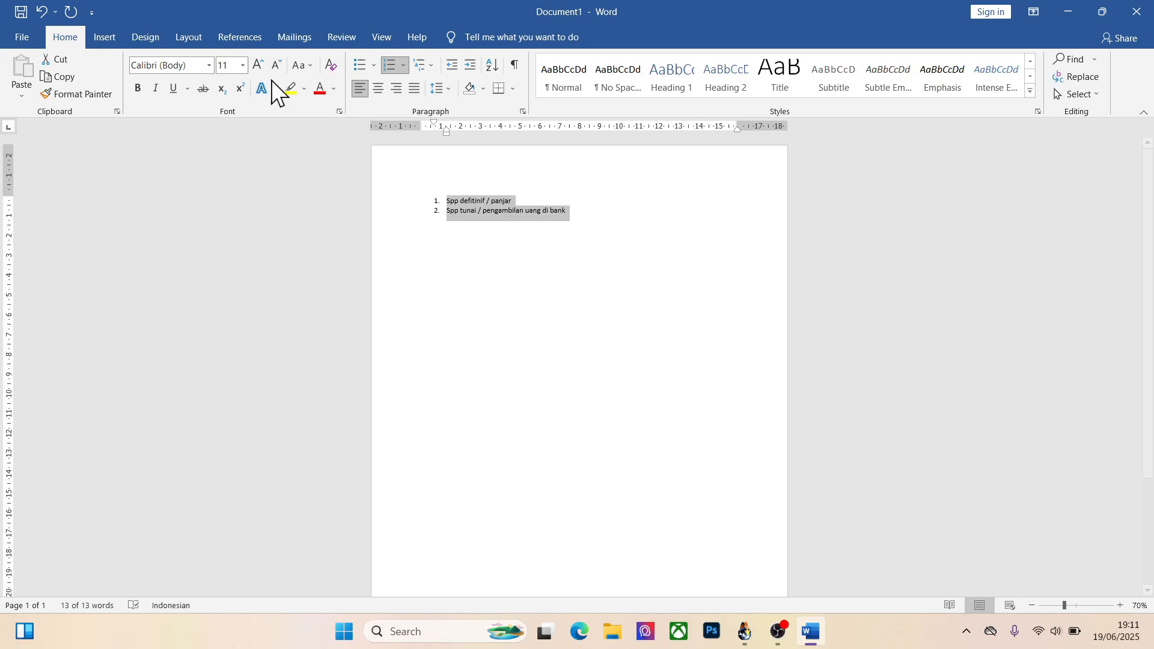
{"action": "left_click", "coordinate": [234, 65]}
{"action": "type", "text": "45"}
{"action": "key", "text": "Return"}
{"action": "left_click", "coordinate": [696, 369]}
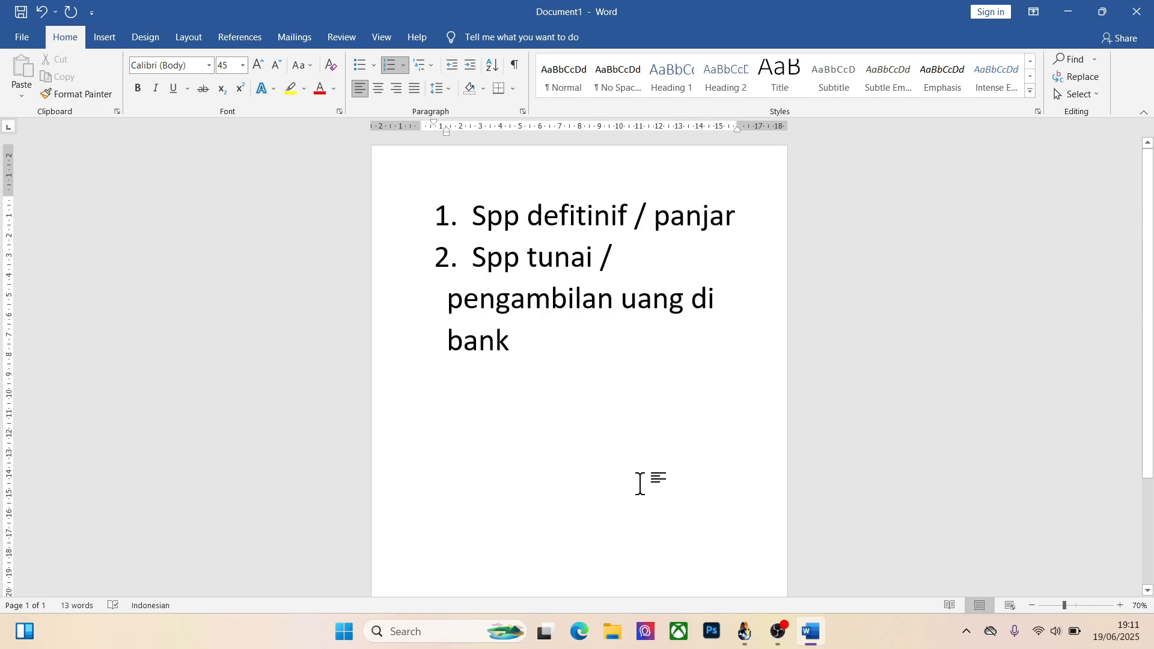
Switch to Siskeudes and open the SPP Kegiatan data entry of Penatausahaan
{"action": "left_click", "coordinate": [744, 631]}
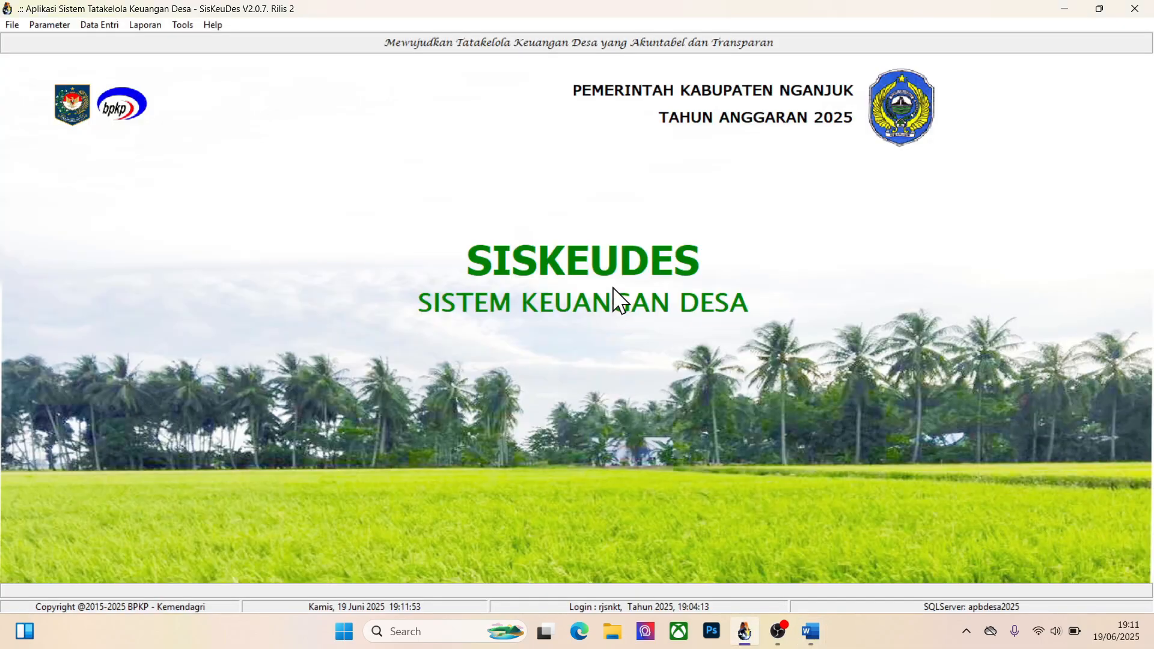
{"action": "left_click", "coordinate": [97, 26]}
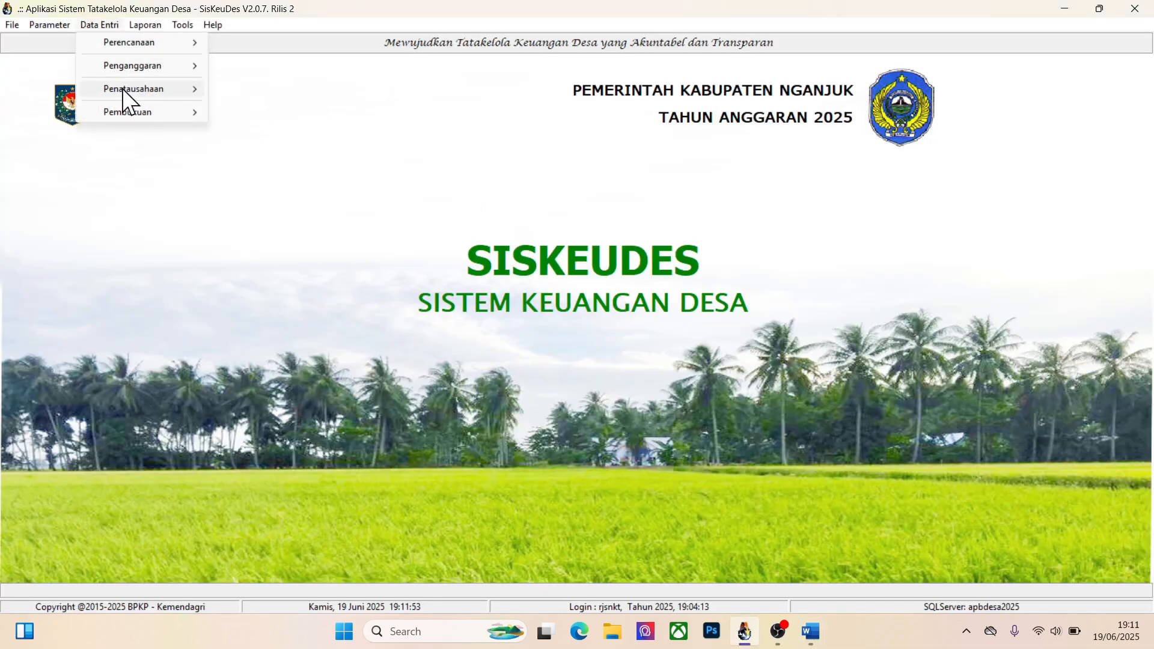
{"action": "mouse_move", "coordinate": [123, 88]}
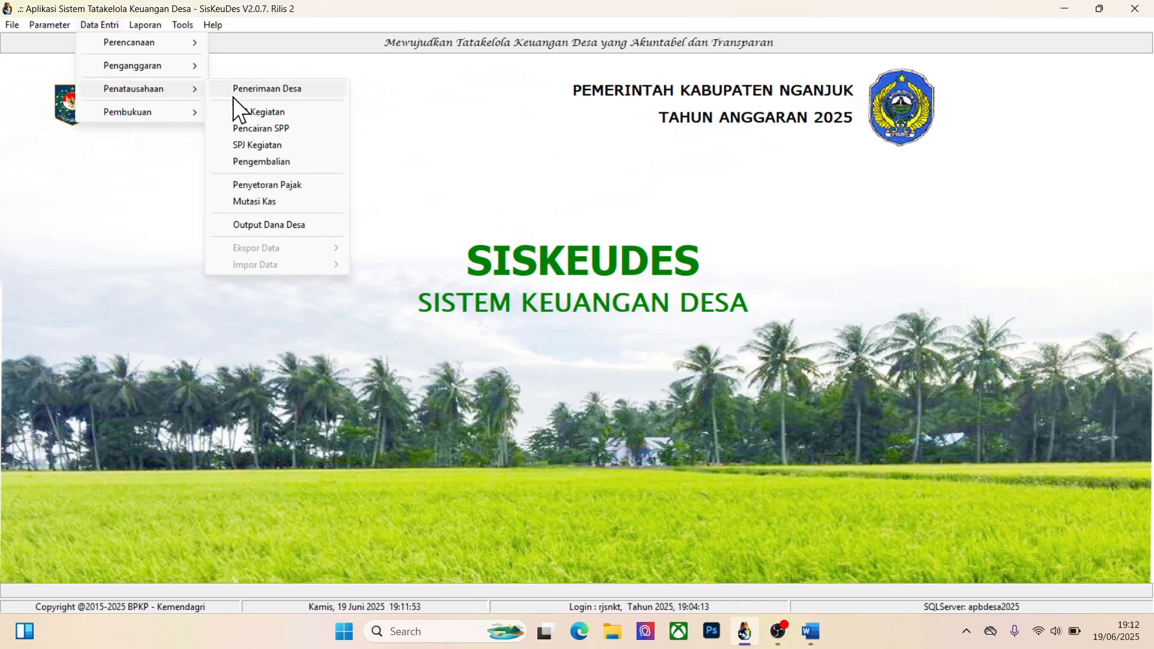
{"action": "left_click", "coordinate": [258, 112]}
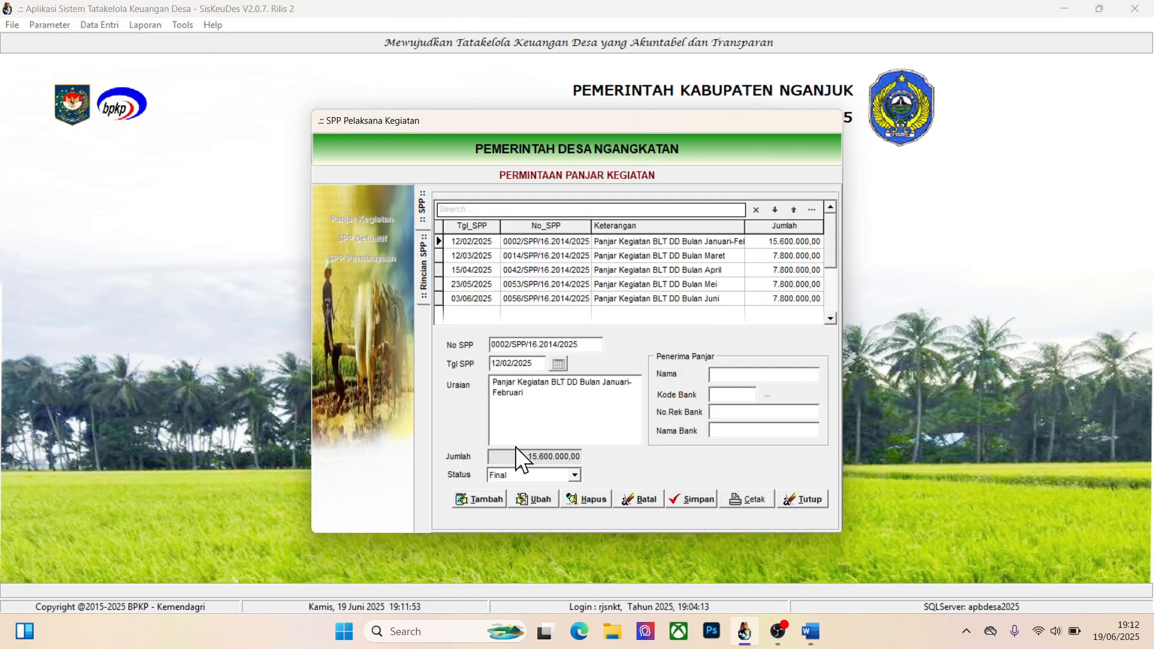
Add and save a Panjar Kegiatan SPP dated 19/06/2025 with the description "Uji Coba SPP Panjar Tunai"
{"action": "left_click", "coordinate": [483, 498]}
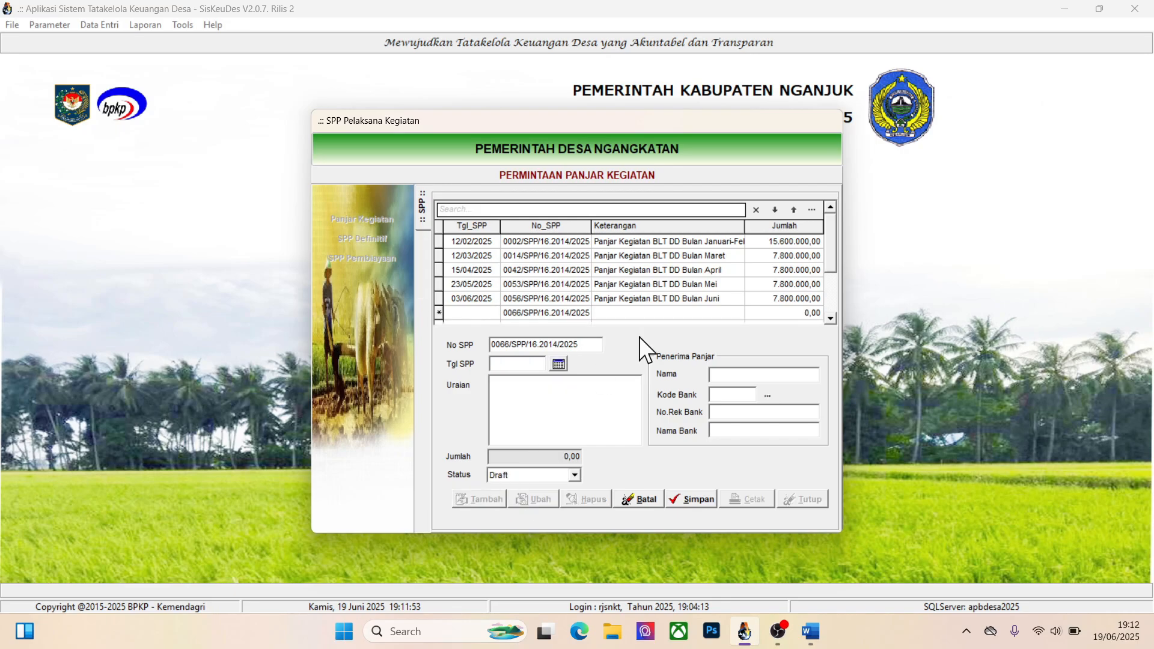
{"action": "left_click", "coordinate": [557, 367]}
{"action": "left_click", "coordinate": [623, 398]}
{"action": "type", "text": "Uji C"}
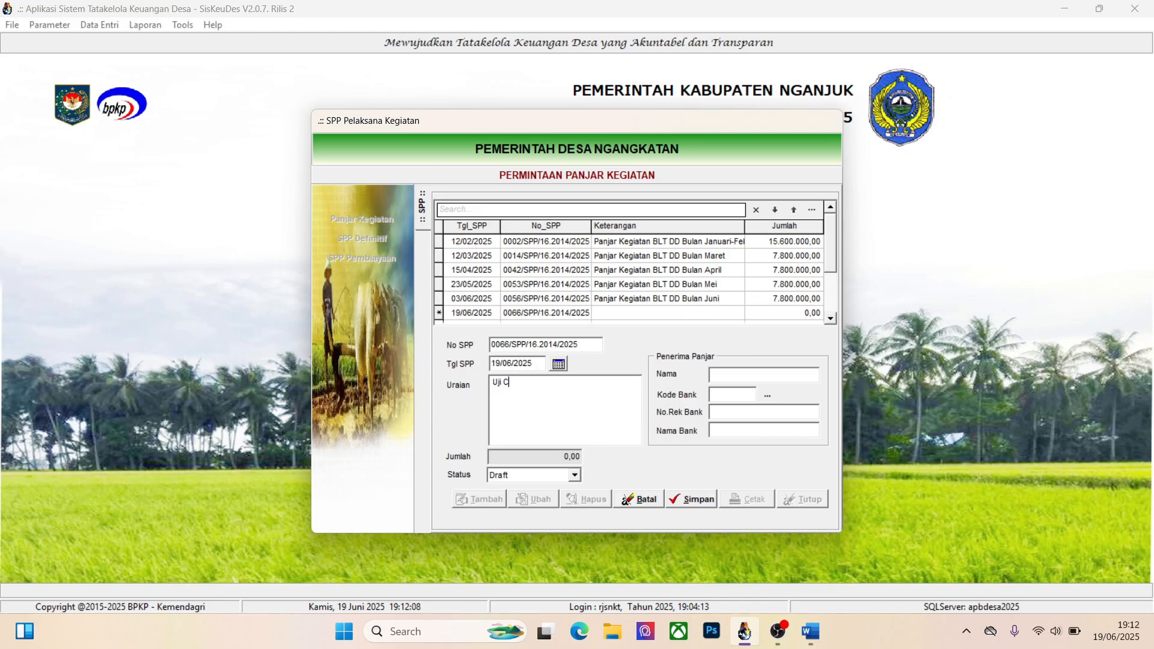
{"action": "type", "text": "oba SPP Panjar Tunai"}
{"action": "left_click", "coordinate": [691, 498]}
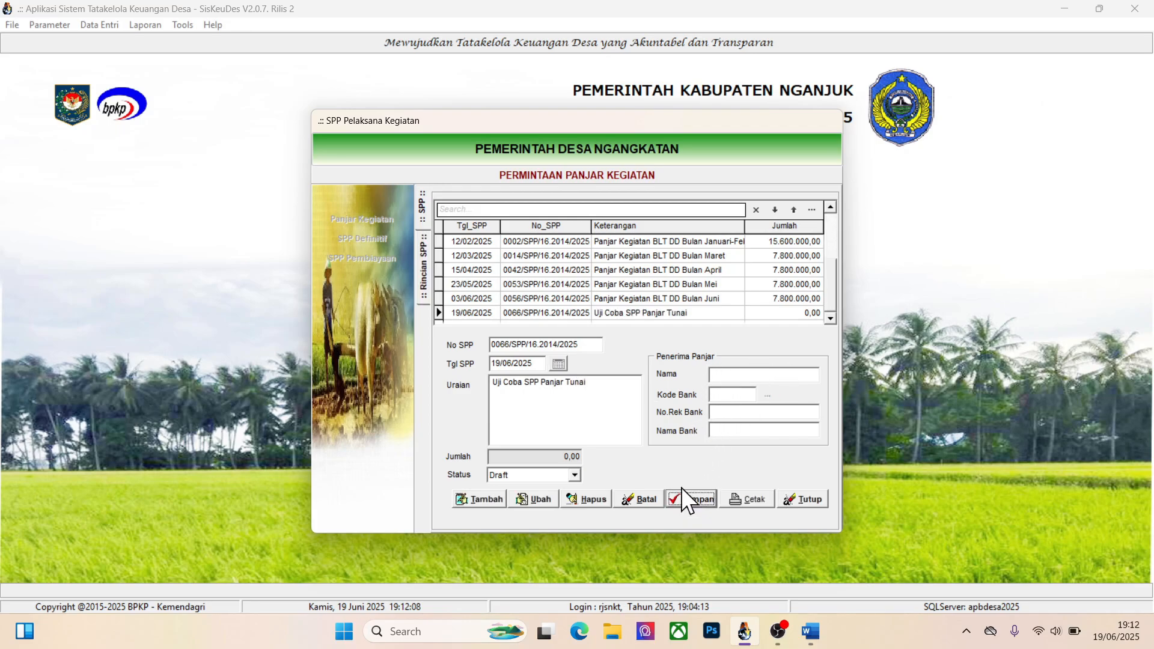
Start a new detail line for the Uji Coba SPP Panjar Tunai record and choose activity Pembangunan/Rehabilitasi/Peningkatan Sumber Air Bersih Milik Desa
{"action": "double_click", "coordinate": [650, 316]}
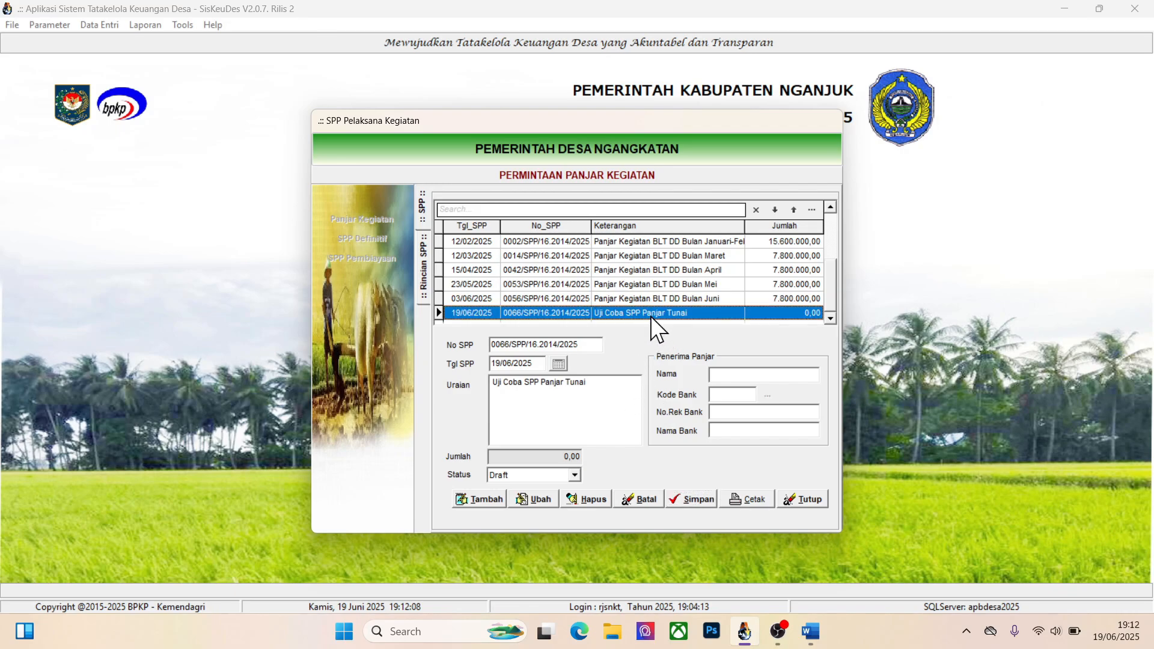
{"action": "left_click", "coordinate": [478, 499]}
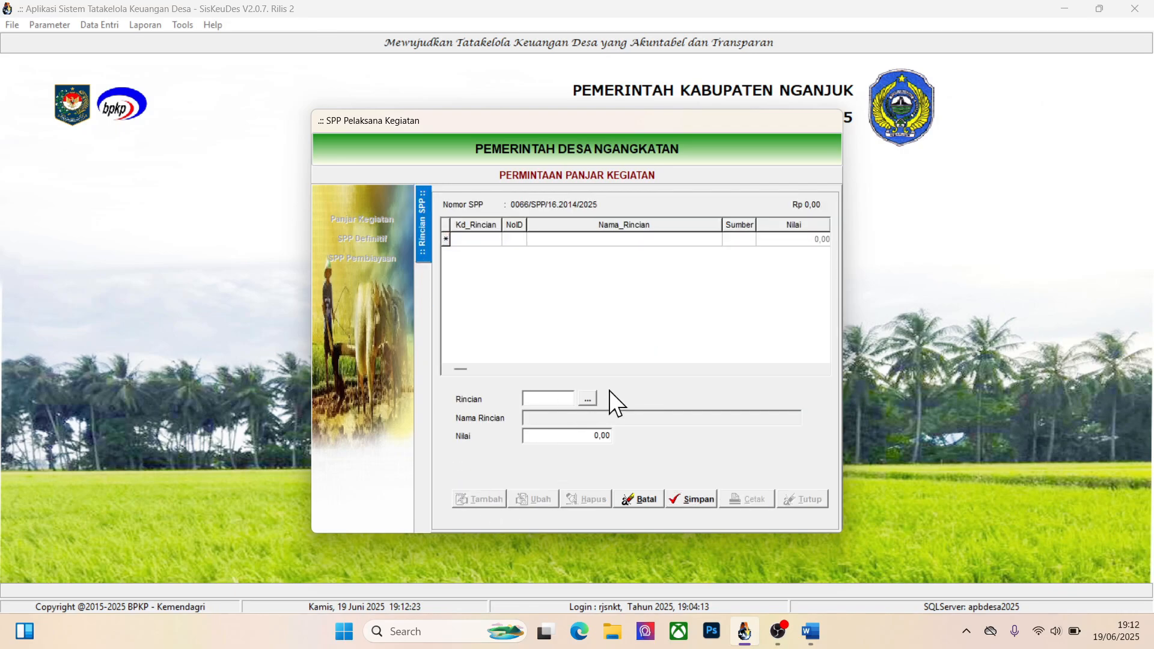
{"action": "left_click", "coordinate": [583, 399]}
{"action": "left_click", "coordinate": [603, 260]}
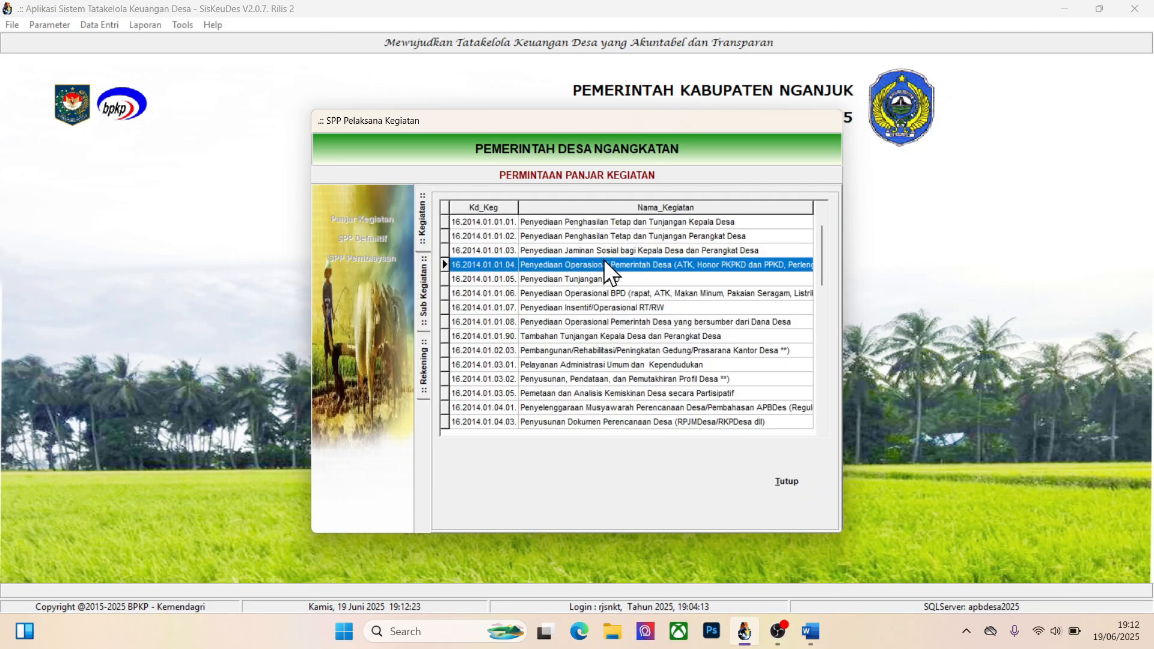
{"action": "scroll", "coordinate": [604, 260], "scroll_direction": "down", "scroll_amount": 1}
{"action": "scroll", "coordinate": [603, 259], "scroll_direction": "down", "scroll_amount": 5}
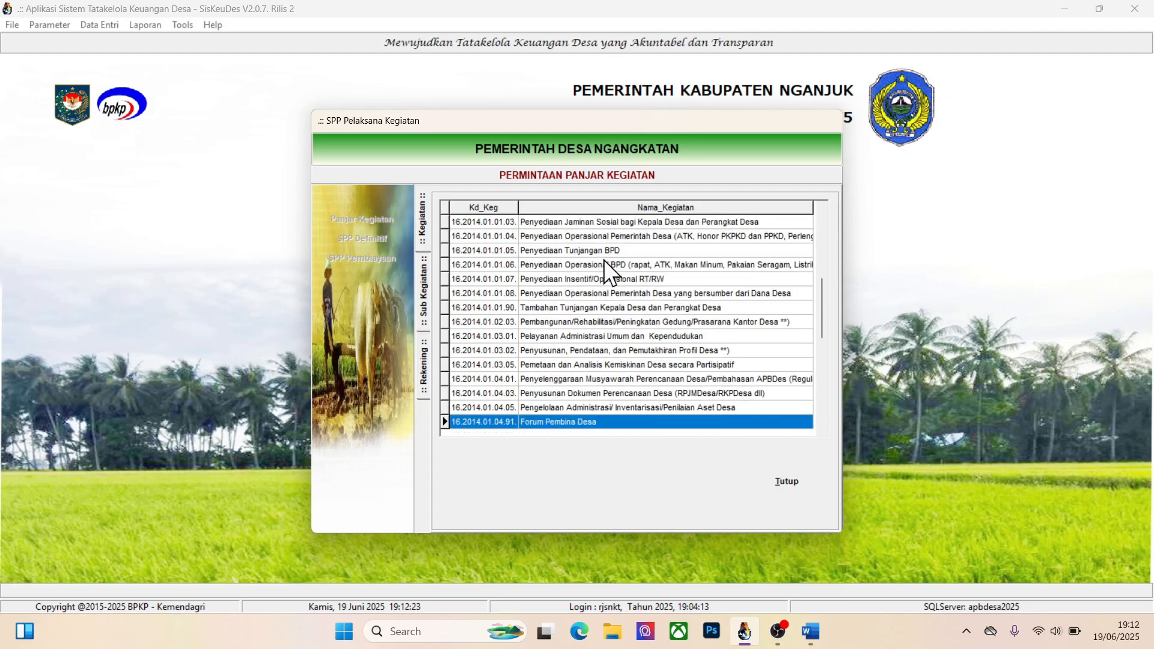
{"action": "scroll", "coordinate": [603, 260], "scroll_direction": "down", "scroll_amount": 7}
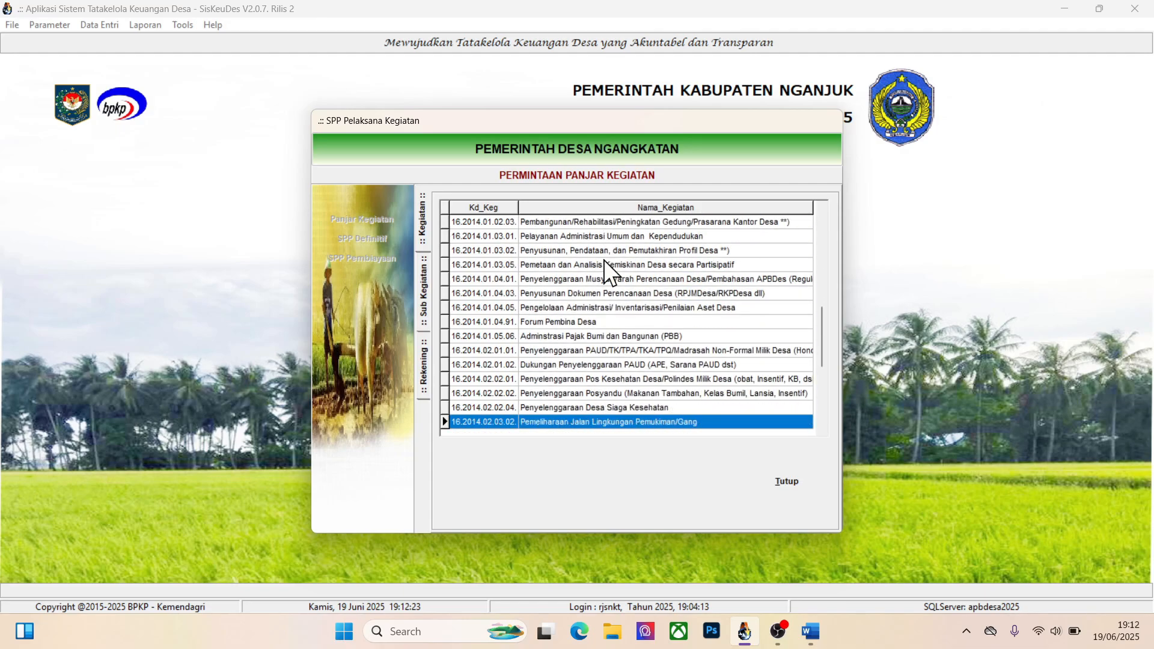
{"action": "scroll", "coordinate": [603, 260], "scroll_direction": "down", "scroll_amount": 3}
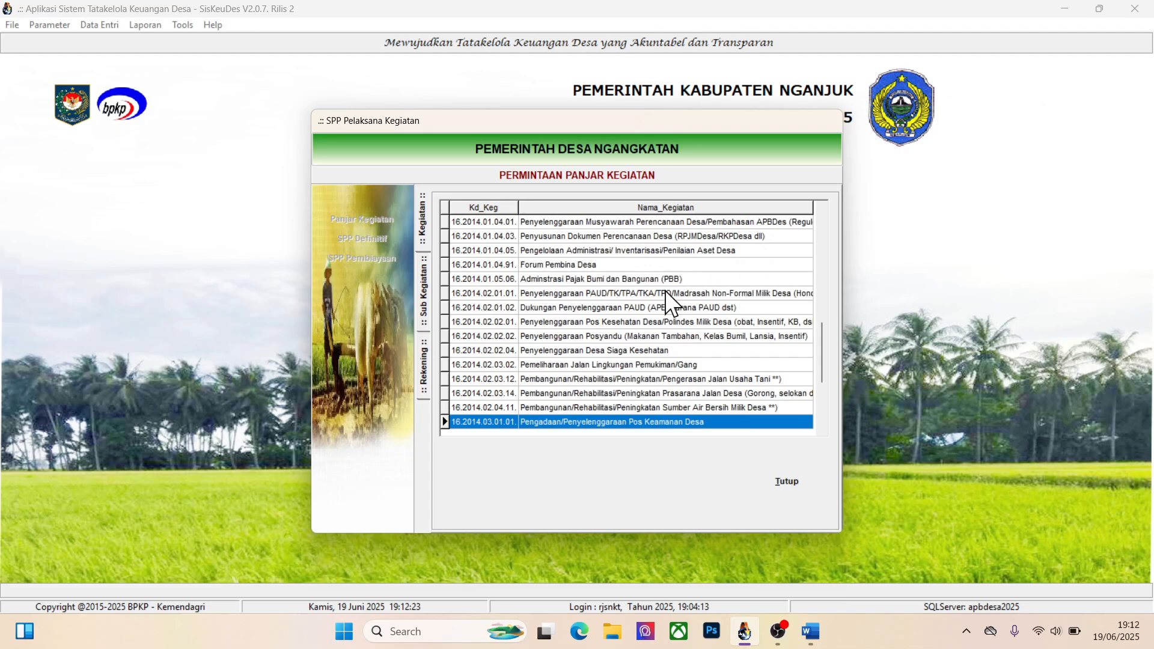
{"action": "left_click", "coordinate": [652, 394]}
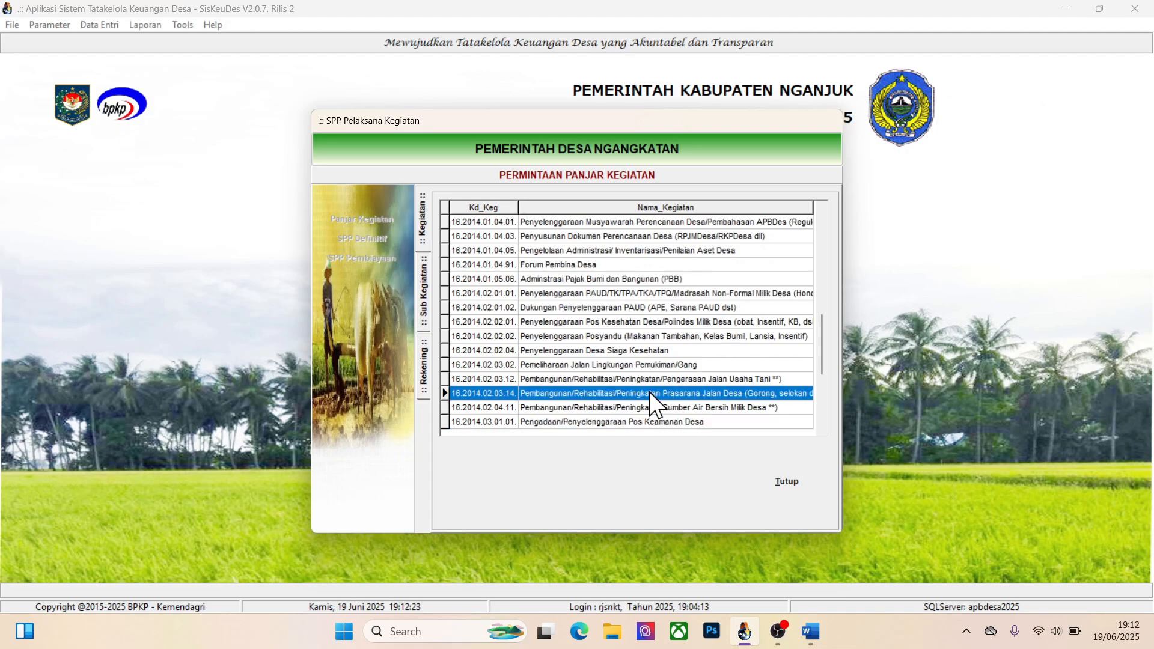
{"action": "left_click", "coordinate": [621, 406]}
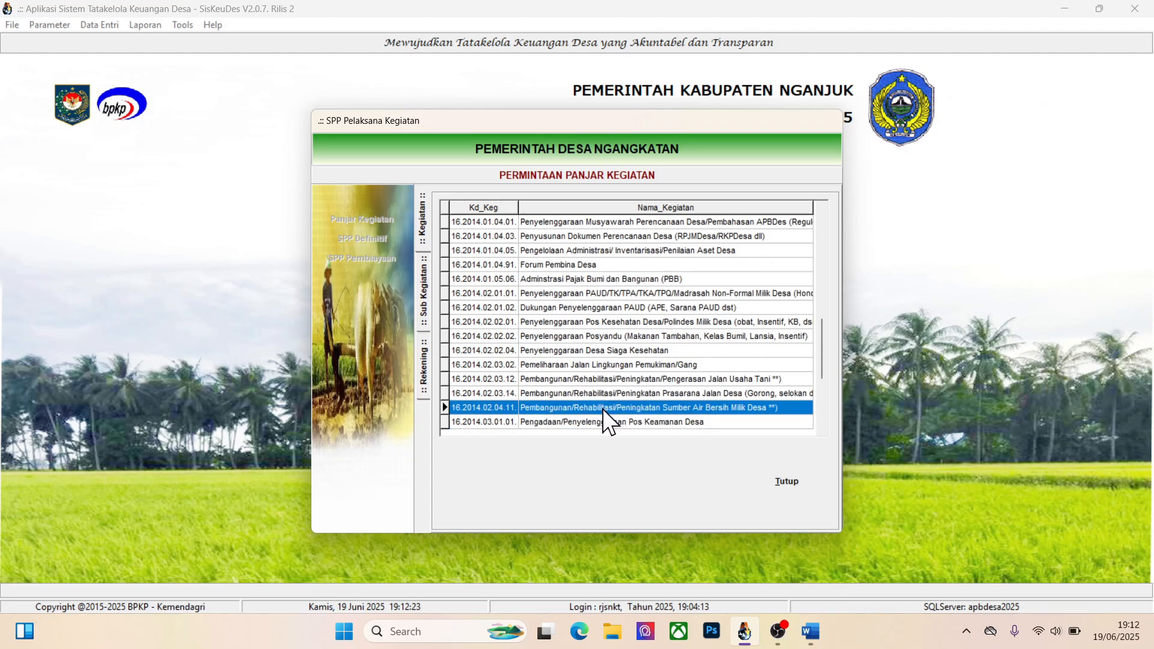
{"action": "double_click", "coordinate": [654, 406]}
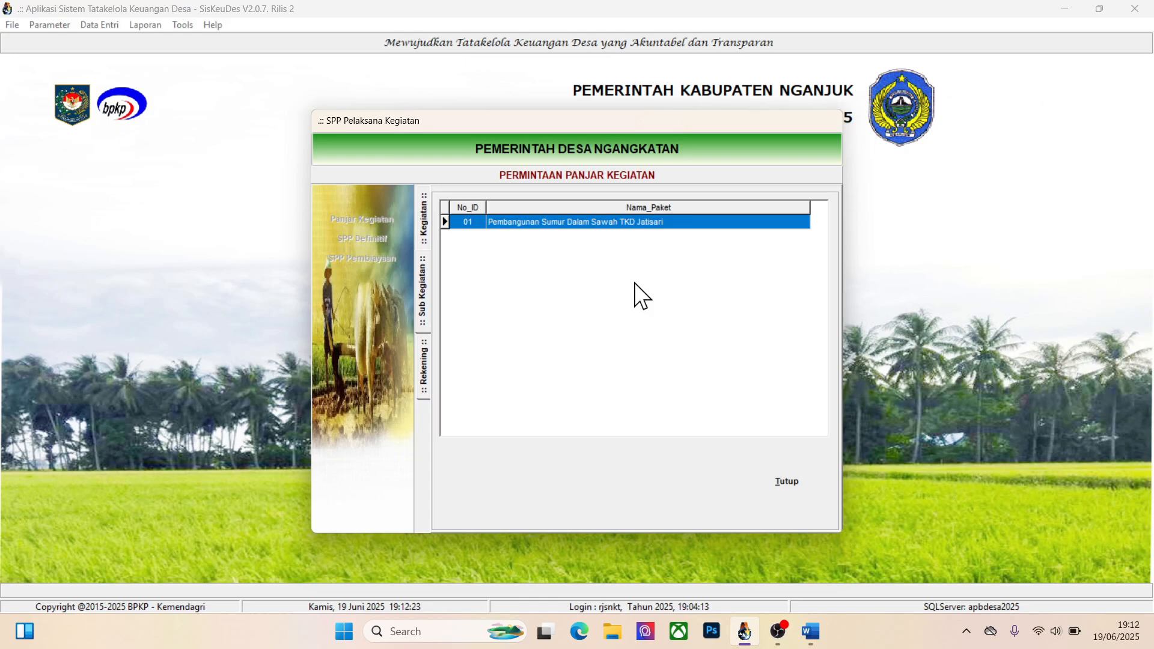
Choose the package Pembangunan Sumur Dalam Sawah TKD Jatisari and its account 5.3.8.03. Belanja Modal Jaringan/Instalasi - Bahan Baku/Material for the detail line
{"action": "double_click", "coordinate": [562, 226]}
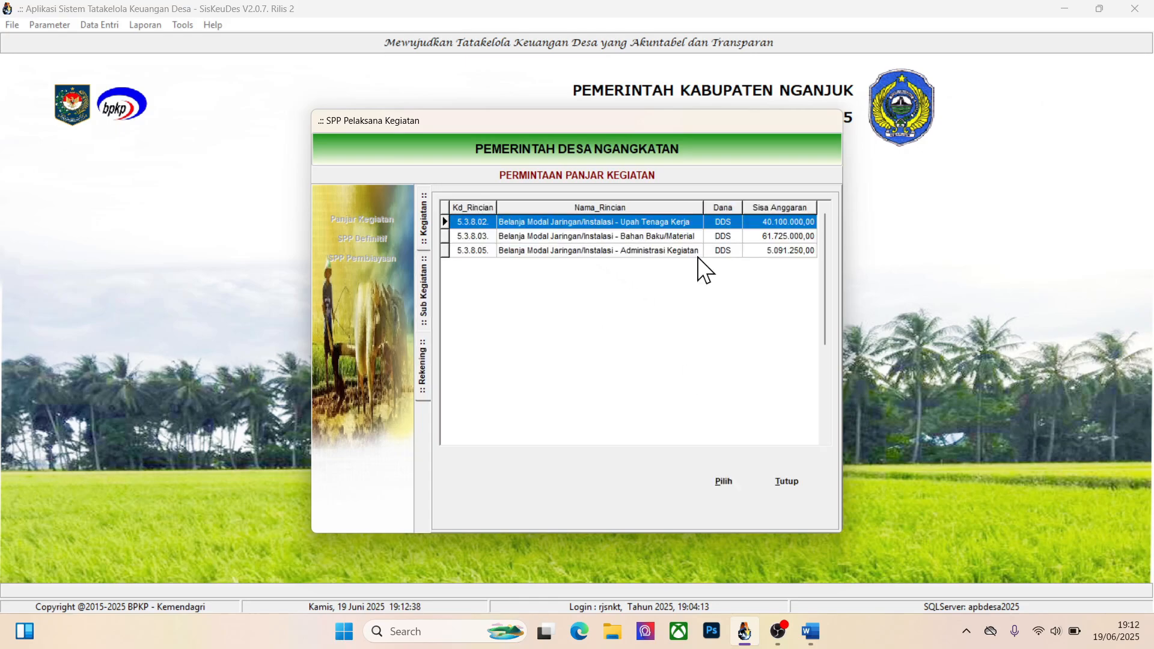
{"action": "left_click", "coordinate": [639, 236]}
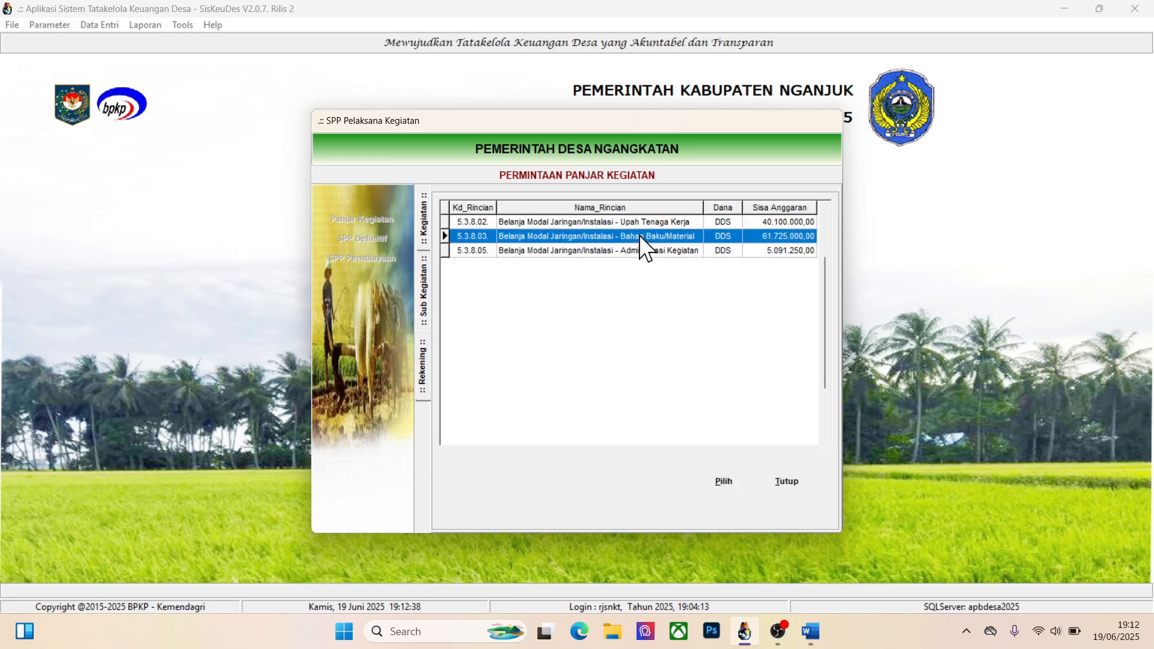
{"action": "left_click", "coordinate": [722, 477]}
{"action": "left_click", "coordinate": [591, 436]}
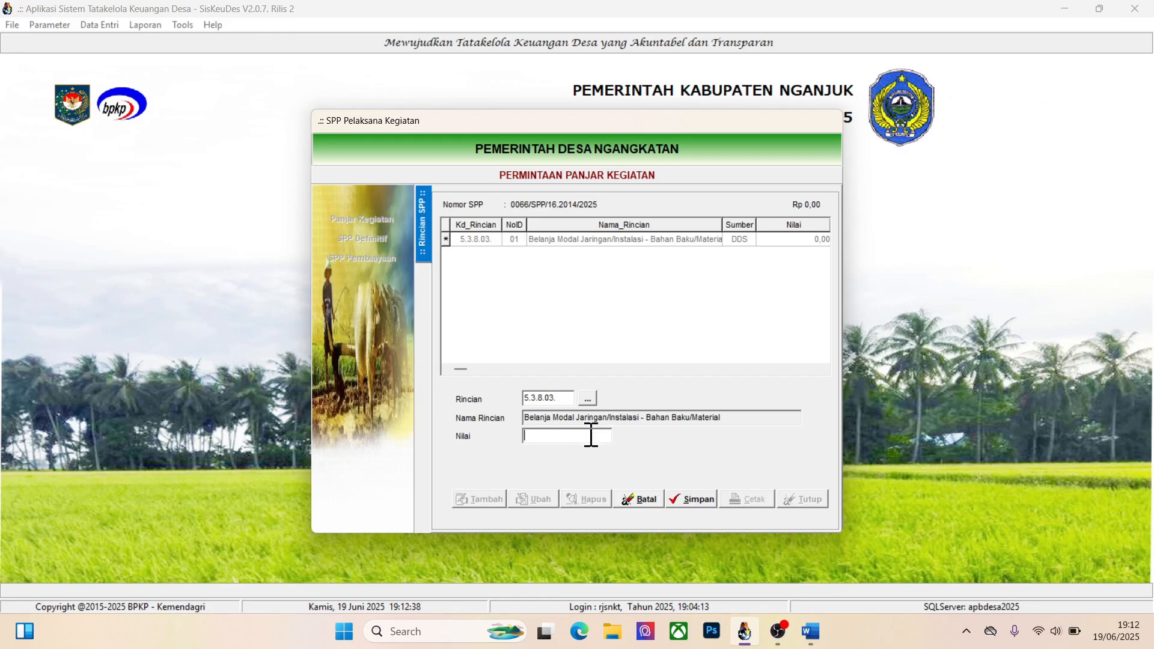
Launch Excel with a blank workbook
{"action": "left_click", "coordinate": [343, 632]}
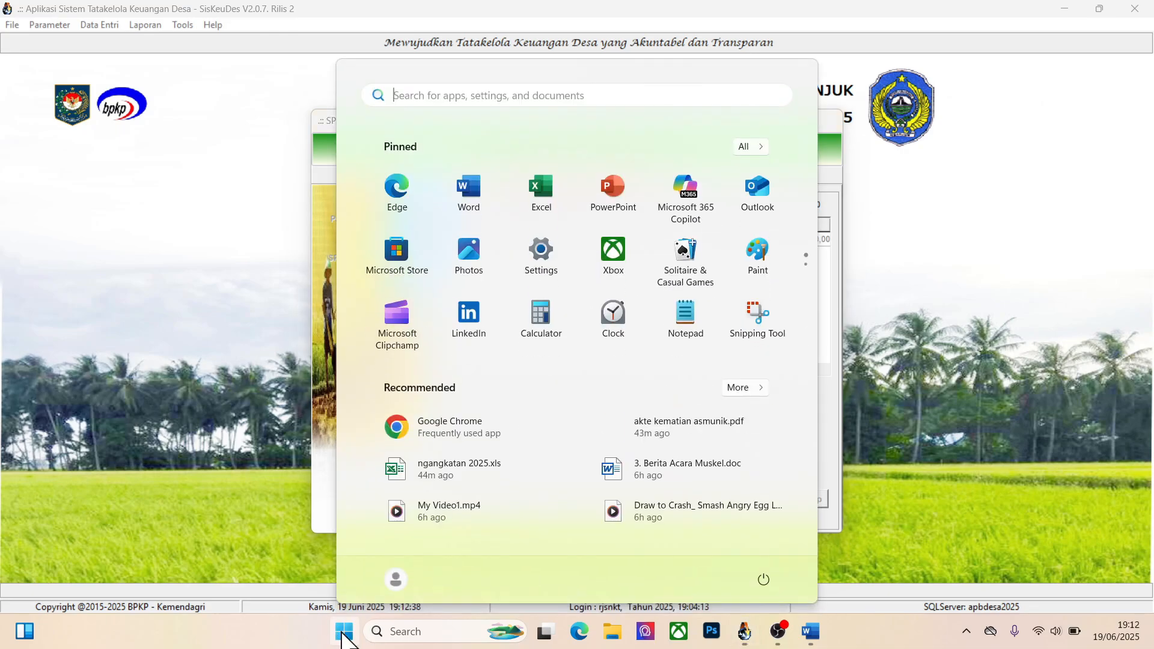
{"action": "left_click", "coordinate": [543, 196]}
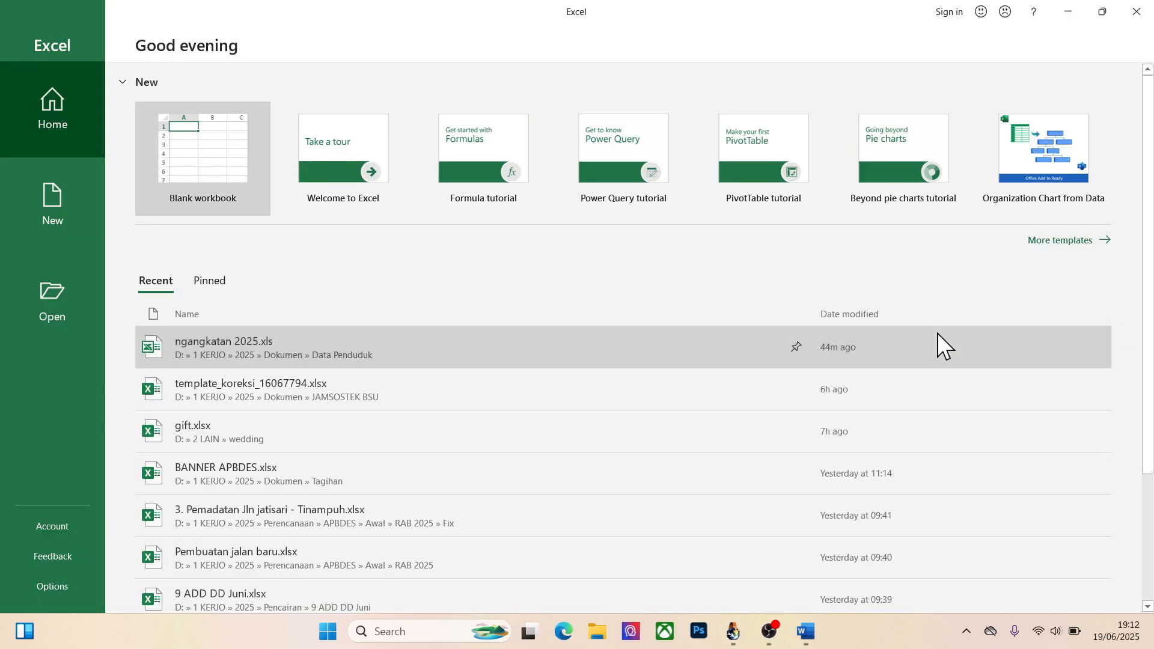
{"action": "left_click", "coordinate": [937, 334]}
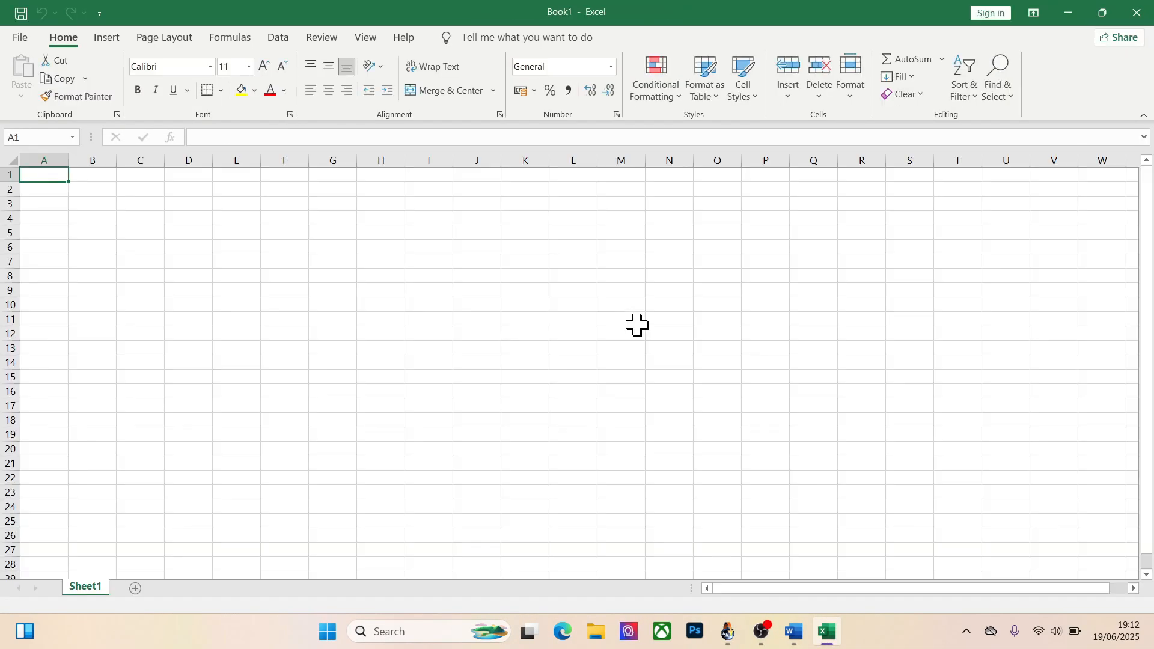
{"action": "key", "text": "alt+Tab"}
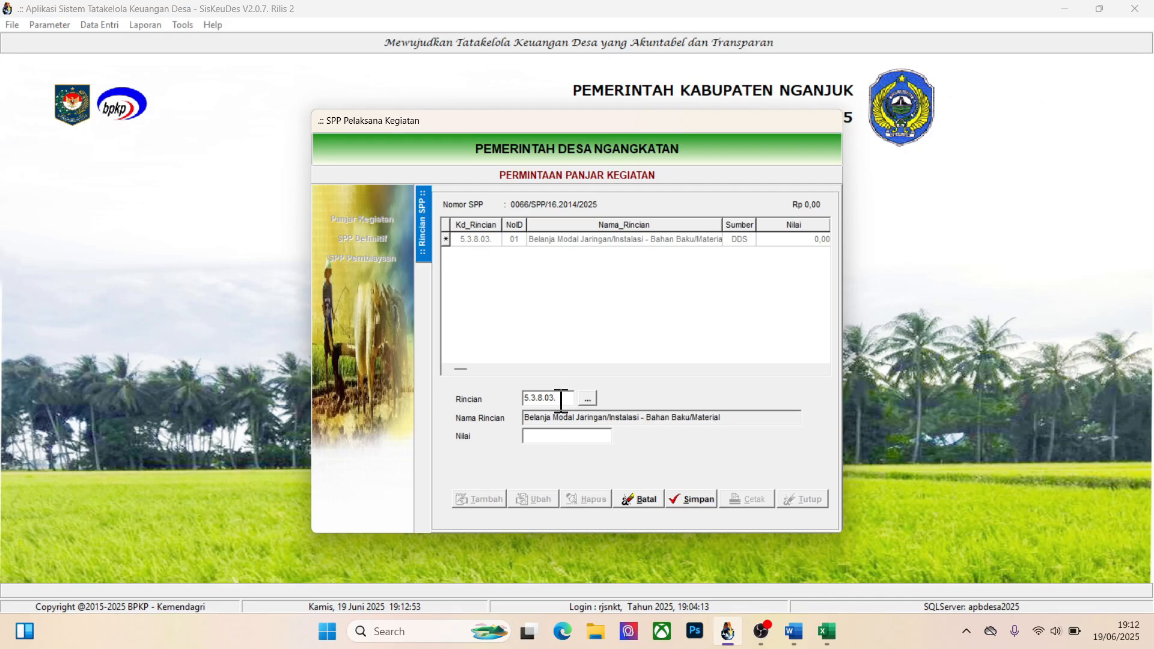
{"action": "key", "text": "alt+Tab"}
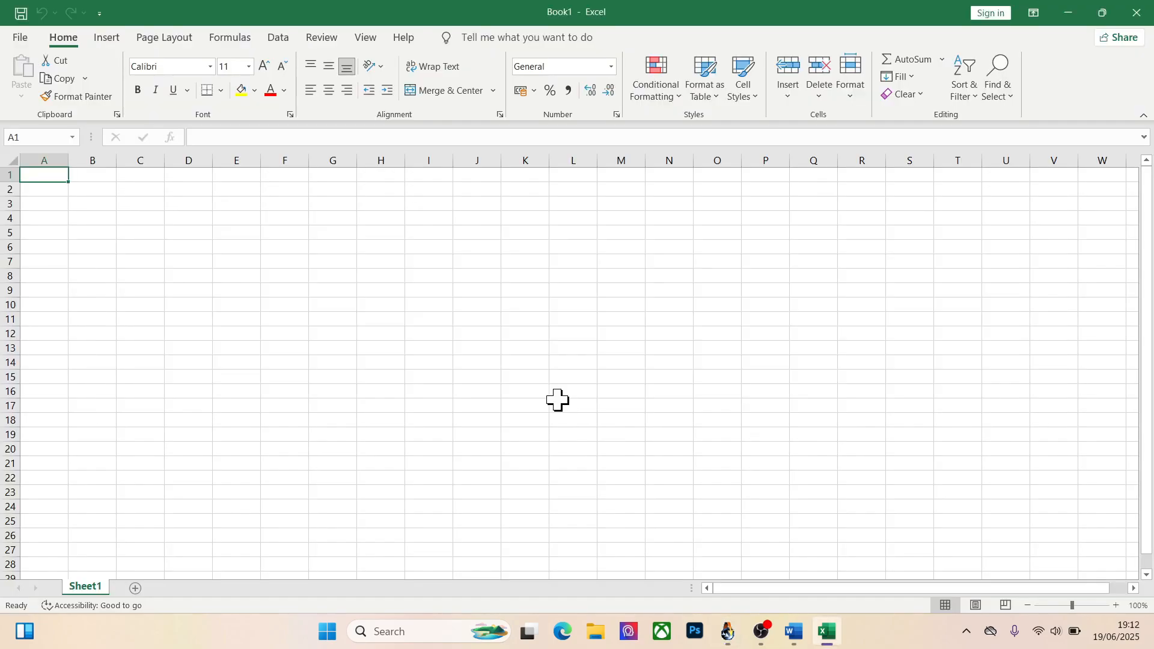
Enter "Belanja Sibel" in cell A1 and 10000000 in cell C1
{"action": "type", "text": "Belanja Sibel"}
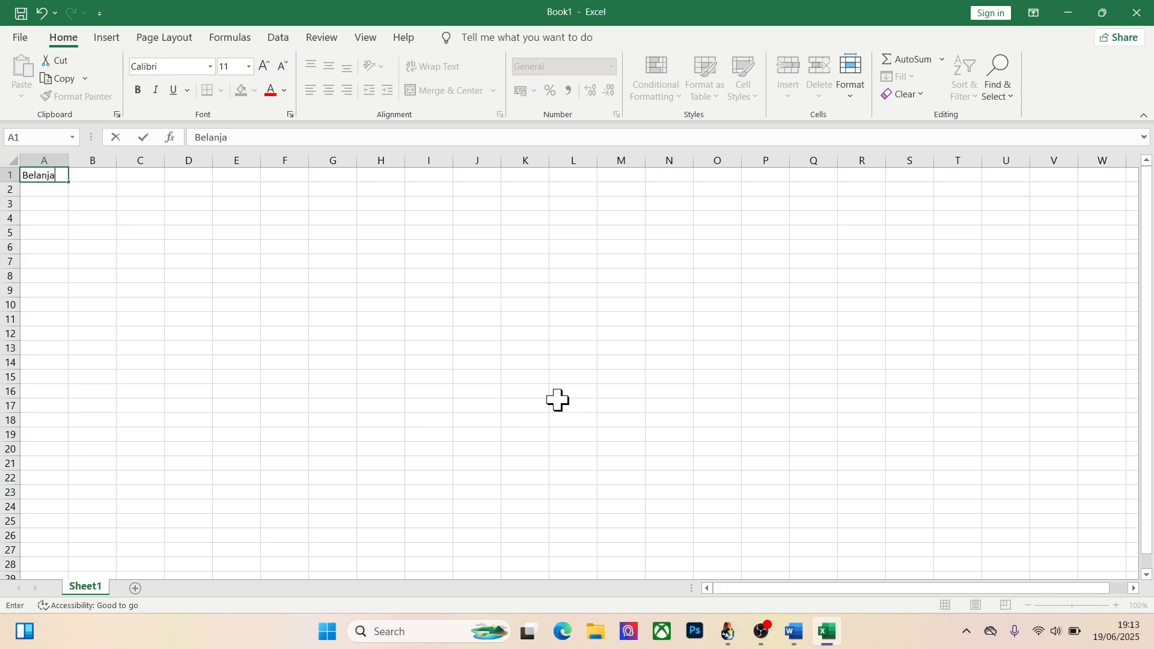
{"action": "key", "text": "ctrl+Return"}
{"action": "key", "text": "Right"}
{"action": "key", "text": "Right"}
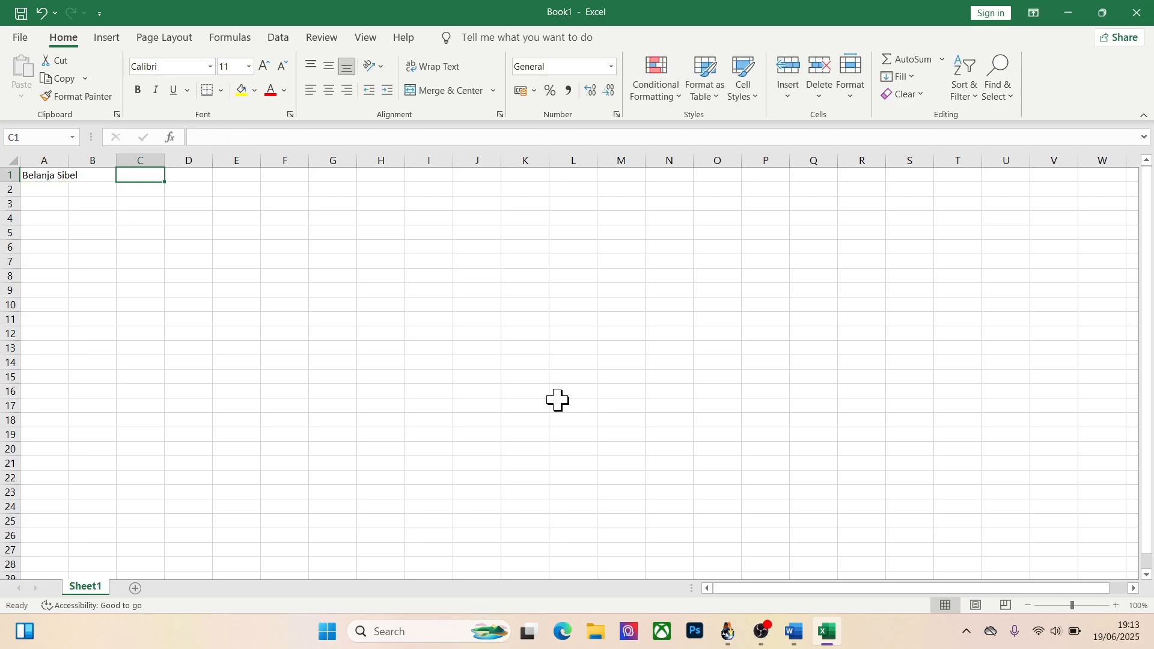
{"action": "type", "text": "100"}
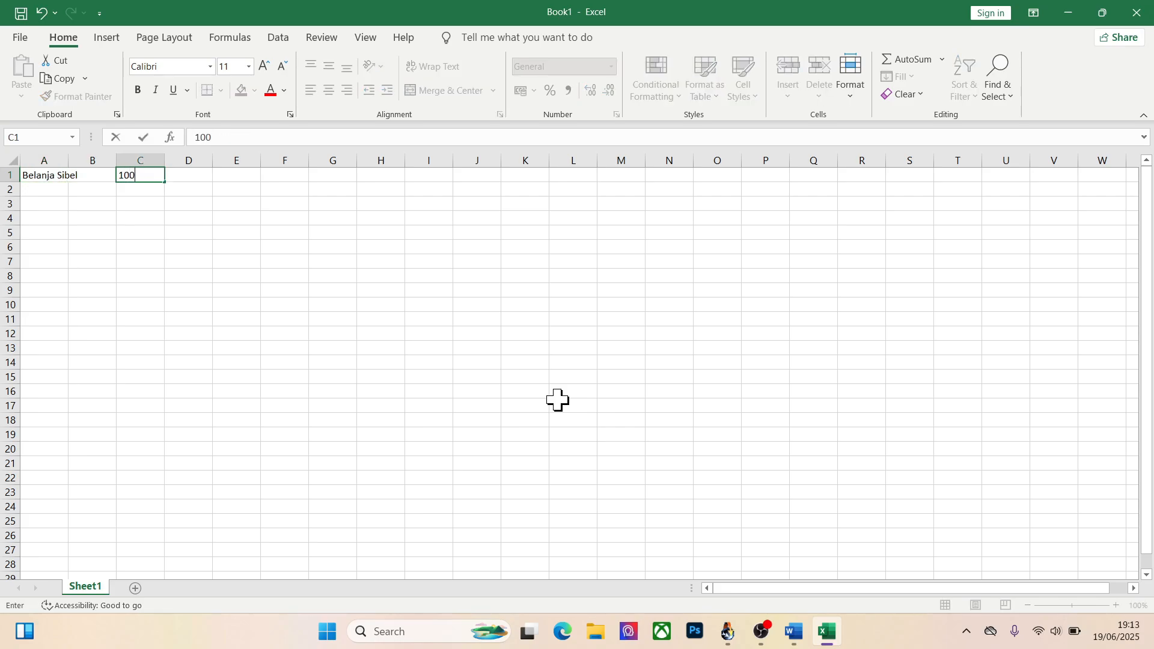
{"action": "type", "text": "00000"}
{"action": "key", "text": "Return"}
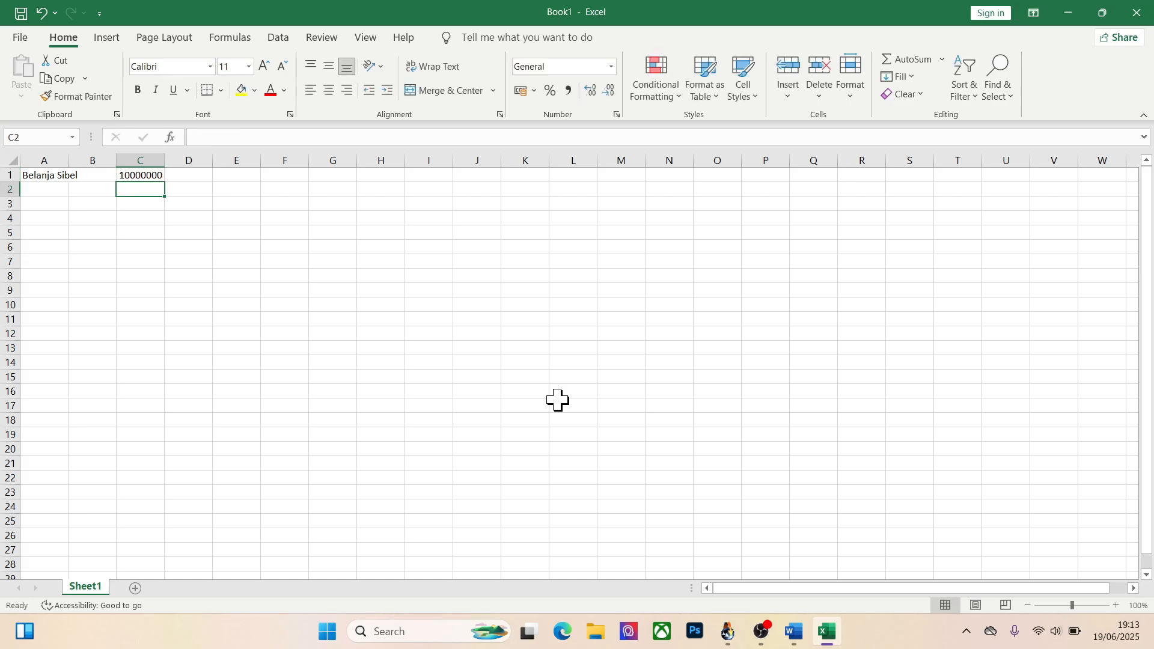
Apply the comma-separated Accounting format to column C and fit column A's width to its text
{"action": "left_click", "coordinate": [149, 161]}
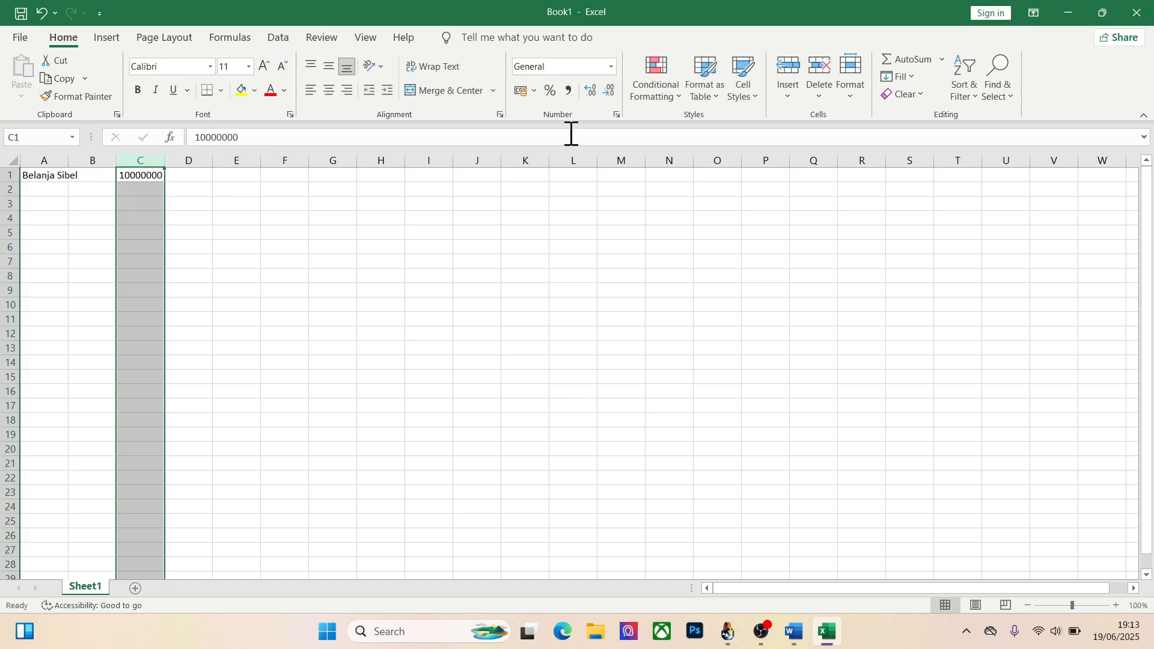
{"action": "left_click", "coordinate": [565, 91]}
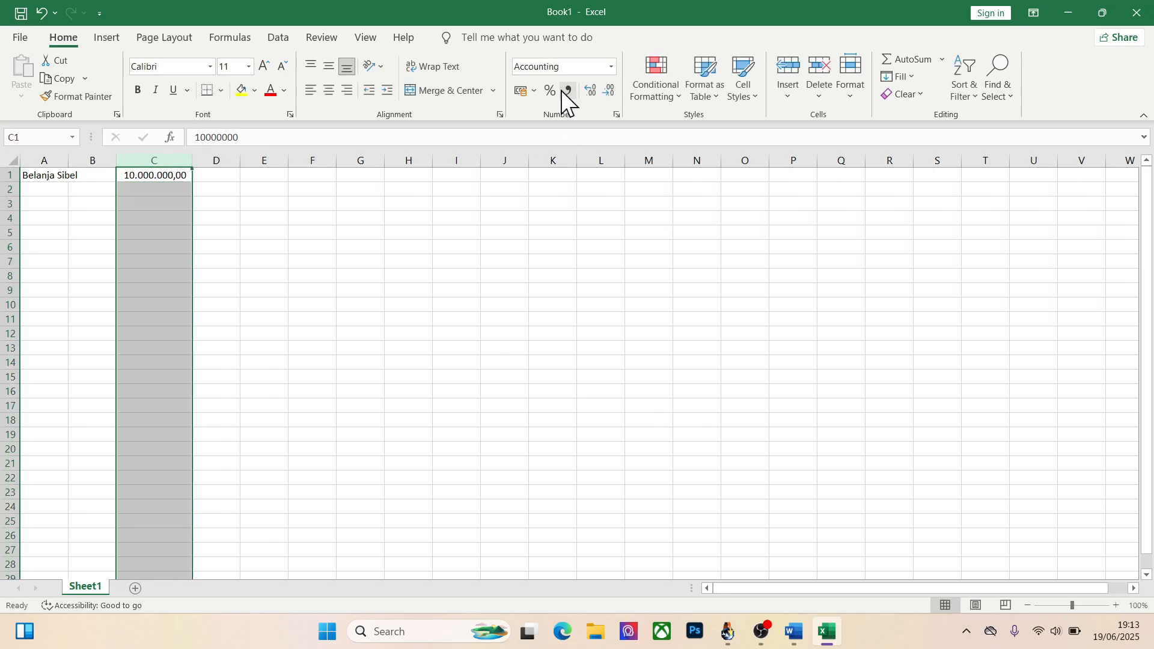
{"action": "left_click_drag", "start_coordinate": [72, 165], "coordinate": [72, 165]}
{"action": "double_click", "coordinate": [72, 165]}
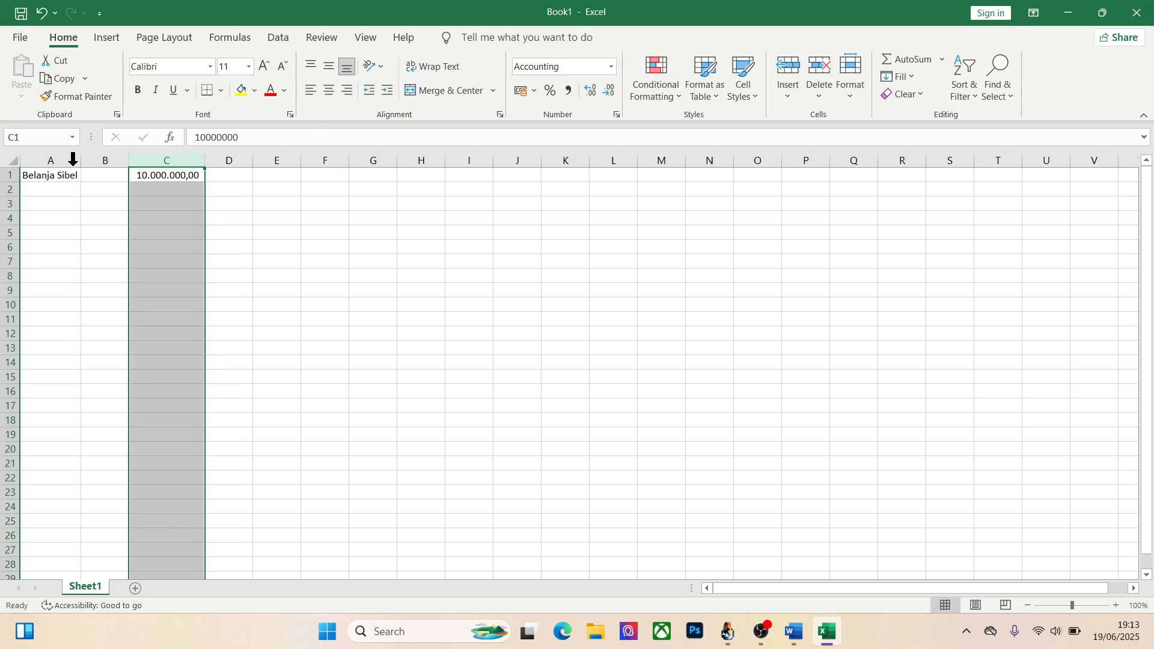
Insert a blank row above the Belanja Sibel row and enter the header "PPH" in D1
{"action": "left_click", "coordinate": [46, 189]}
{"action": "key", "text": "Up"}
{"action": "key", "text": "shift+space"}
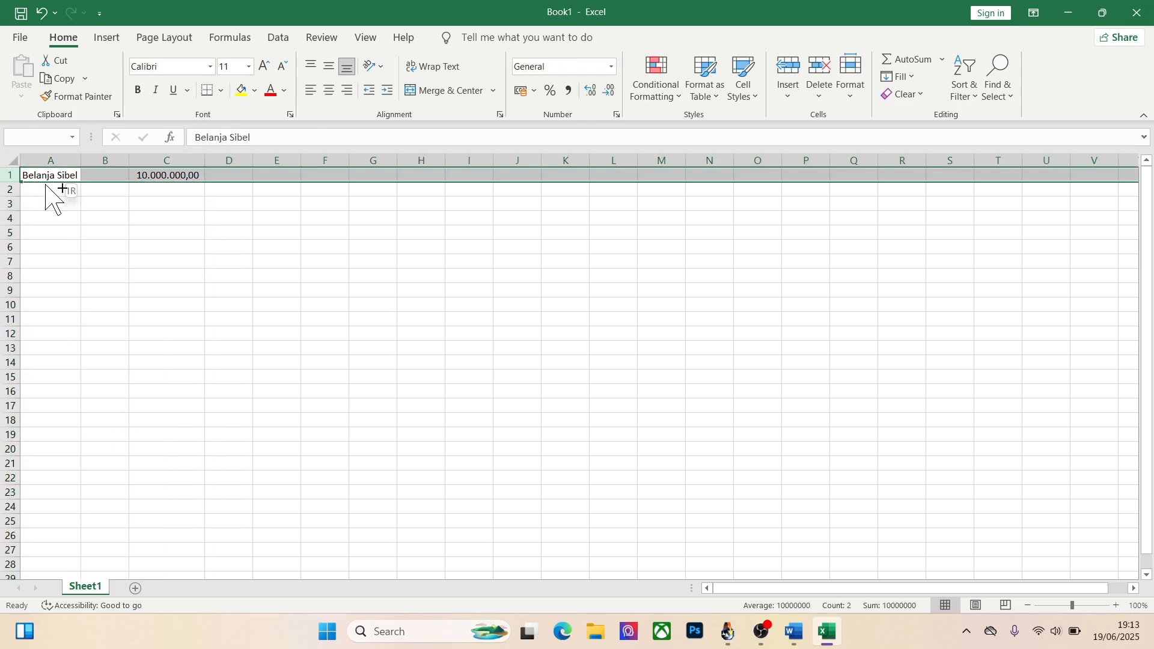
{"action": "key", "text": "ctrl+shift+plus"}
{"action": "key", "text": "Right"}
{"action": "key", "text": "Right"}
{"action": "key", "text": "Right"}
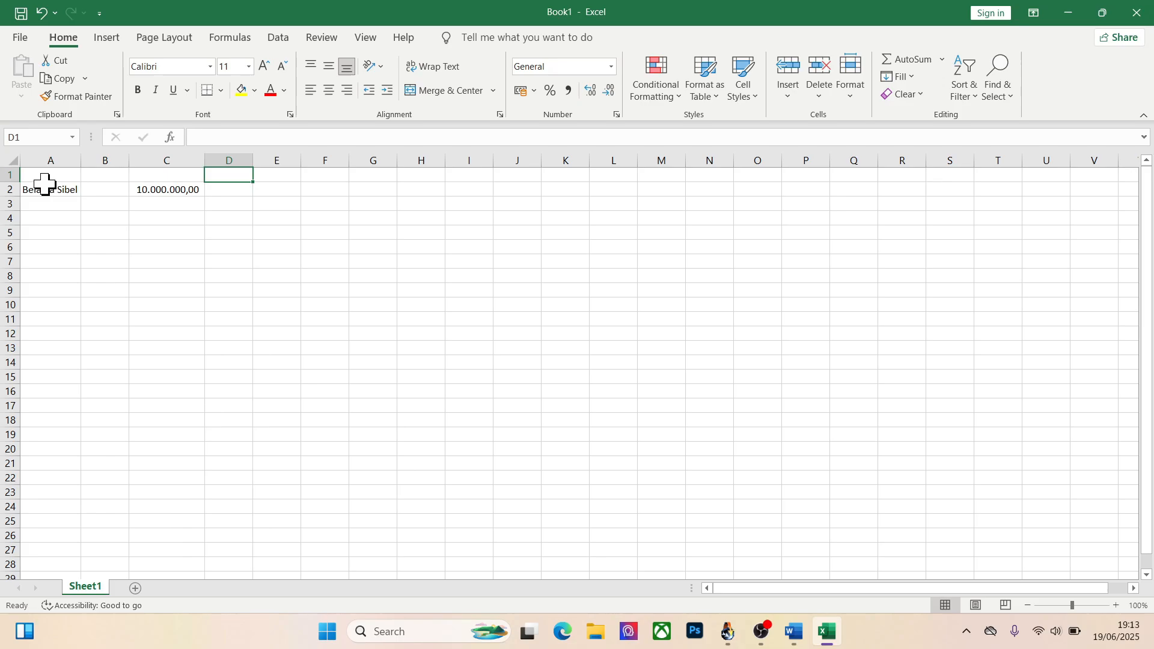
{"action": "type", "text": "PPH"}
{"action": "key", "text": "Return"}
Calculate the PPH in D2 with the formula =1,5/100*C2
{"action": "type", "text": "="}
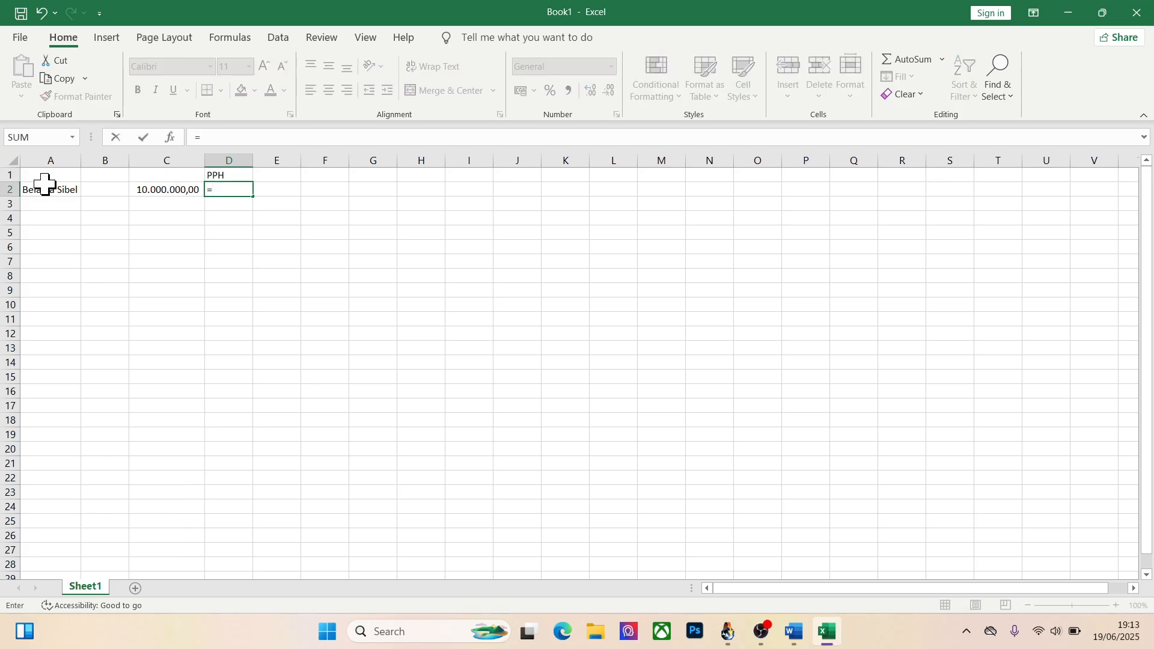
{"action": "type", "text": "1,5/100*"}
{"action": "key", "text": "Left"}
{"action": "key", "text": "Return"}
{"action": "key", "text": "Up"}
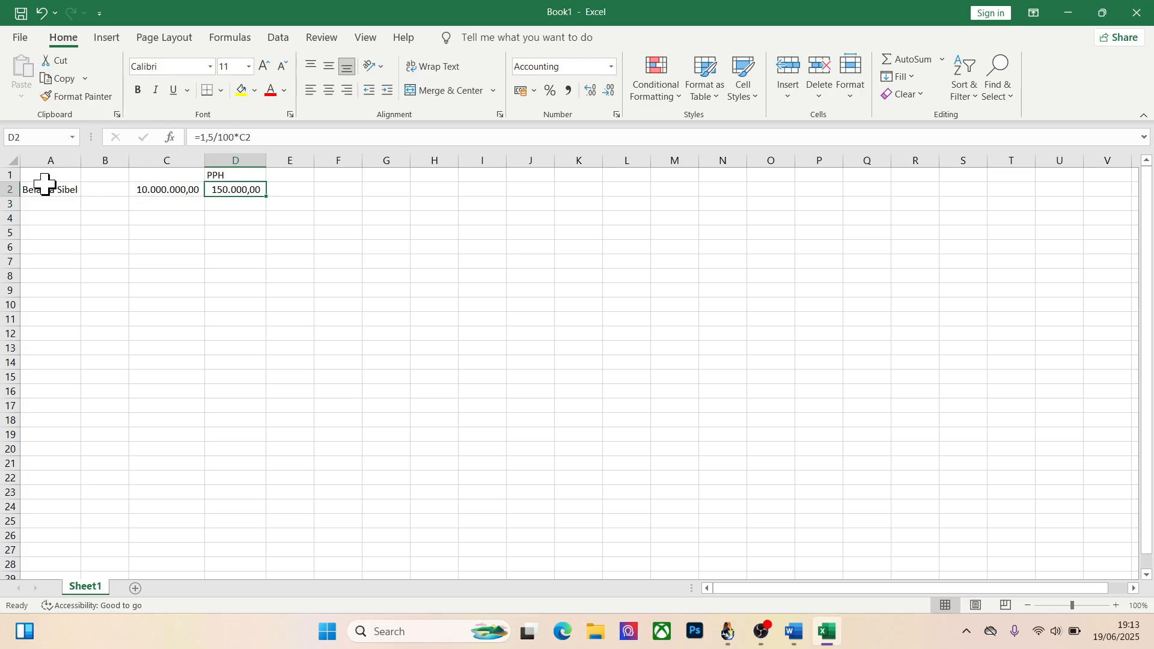
Add the header "PPN" in E1 and calculate the PPN in E2 with the formula =11/100*C2
{"action": "key", "text": "Up"}
{"action": "key", "text": "Right"}
{"action": "type", "text": "PPN"}
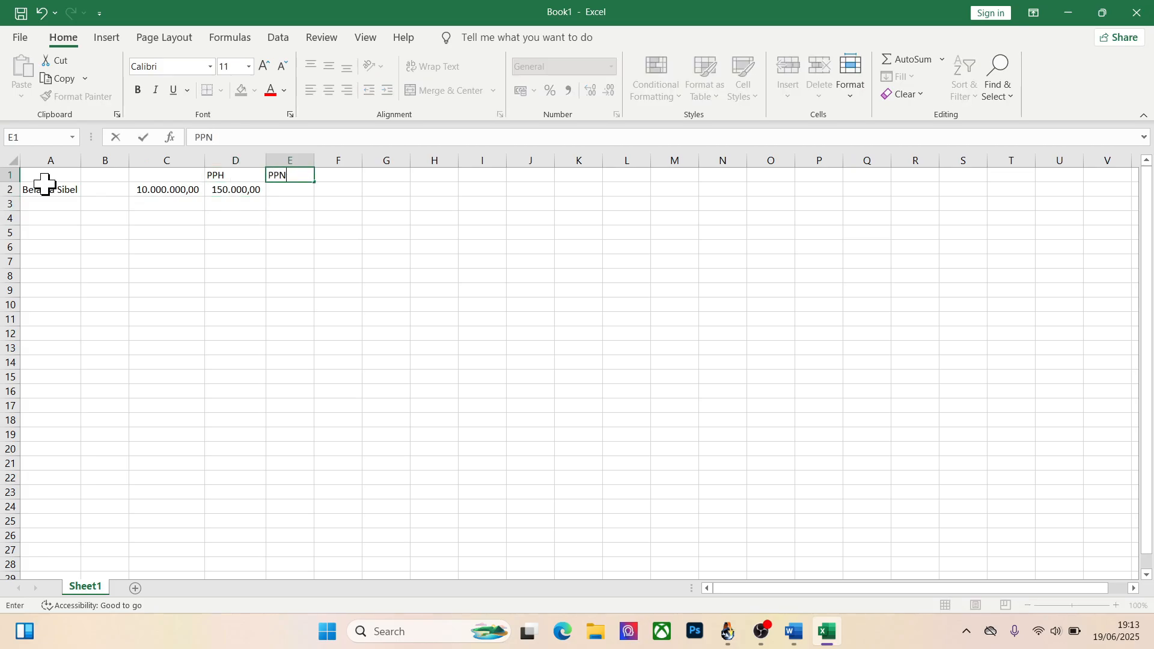
{"action": "key", "text": "Return"}
{"action": "type", "text": "="}
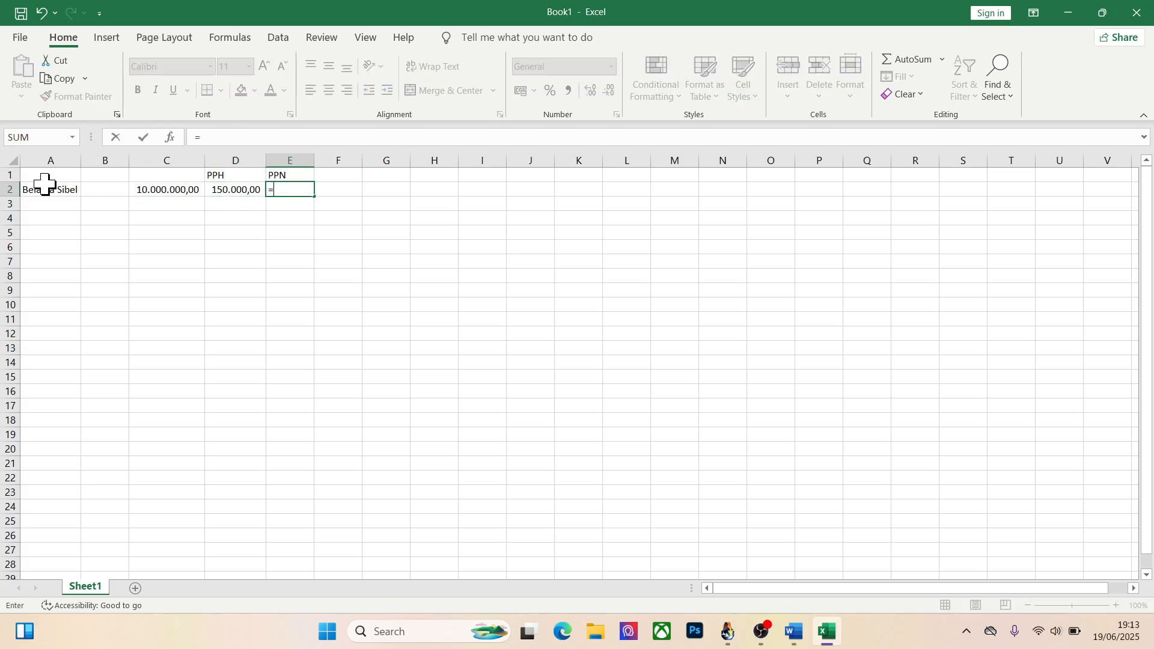
{"action": "type", "text": "11/100*"}
{"action": "key", "text": "Left"}
{"action": "key", "text": "Left"}
{"action": "key", "text": "Return"}
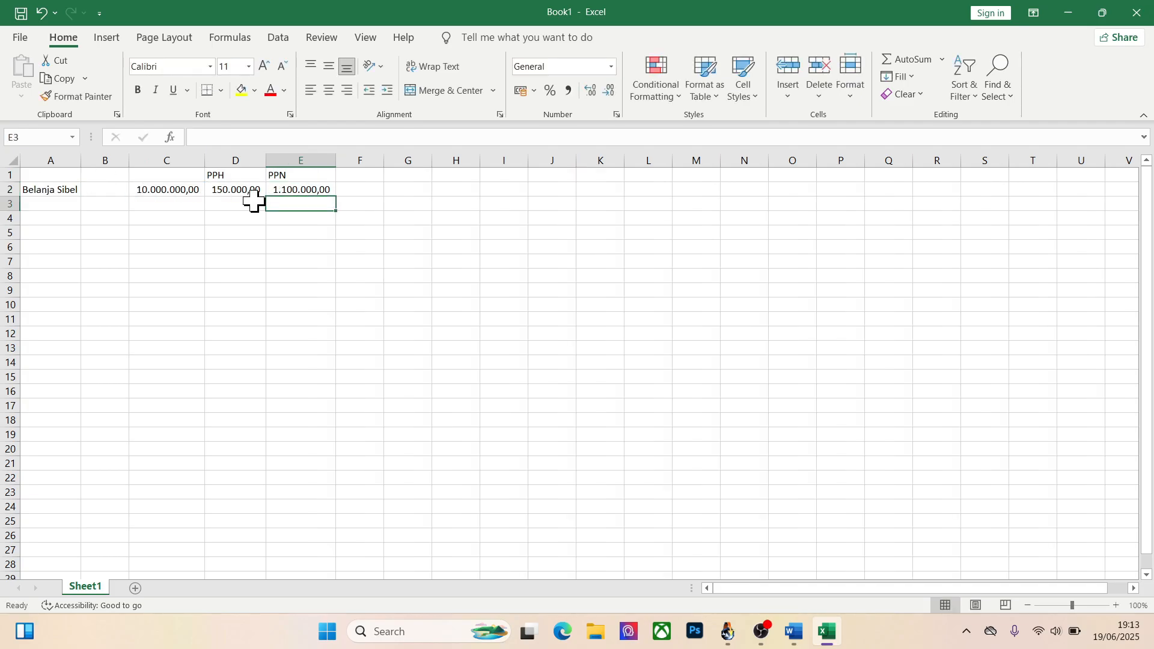
Enter the header "TOTAL" in F1
{"action": "left_click", "coordinate": [359, 187]}
{"action": "key", "text": "Up"}
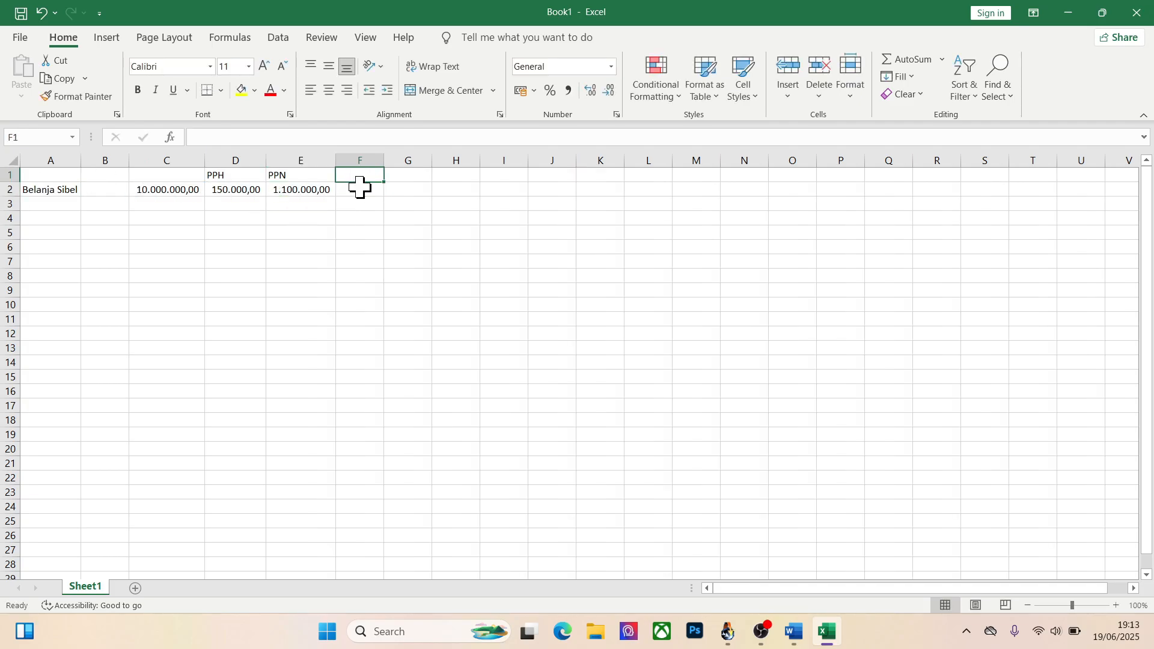
{"action": "type", "text": "TOTAL"}
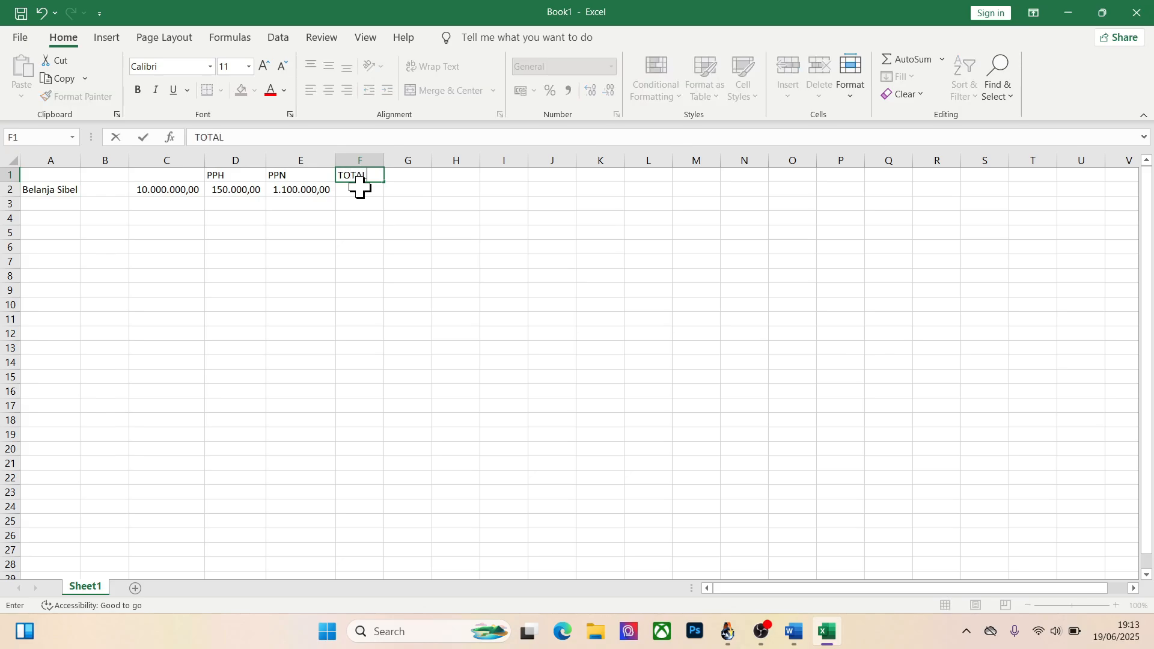
{"action": "key", "text": "Return"}
Sum the spending, PPH and PPN in F2 with the formula =C2+D2+E2
{"action": "type", "text": "="}
{"action": "key", "text": "Left"}
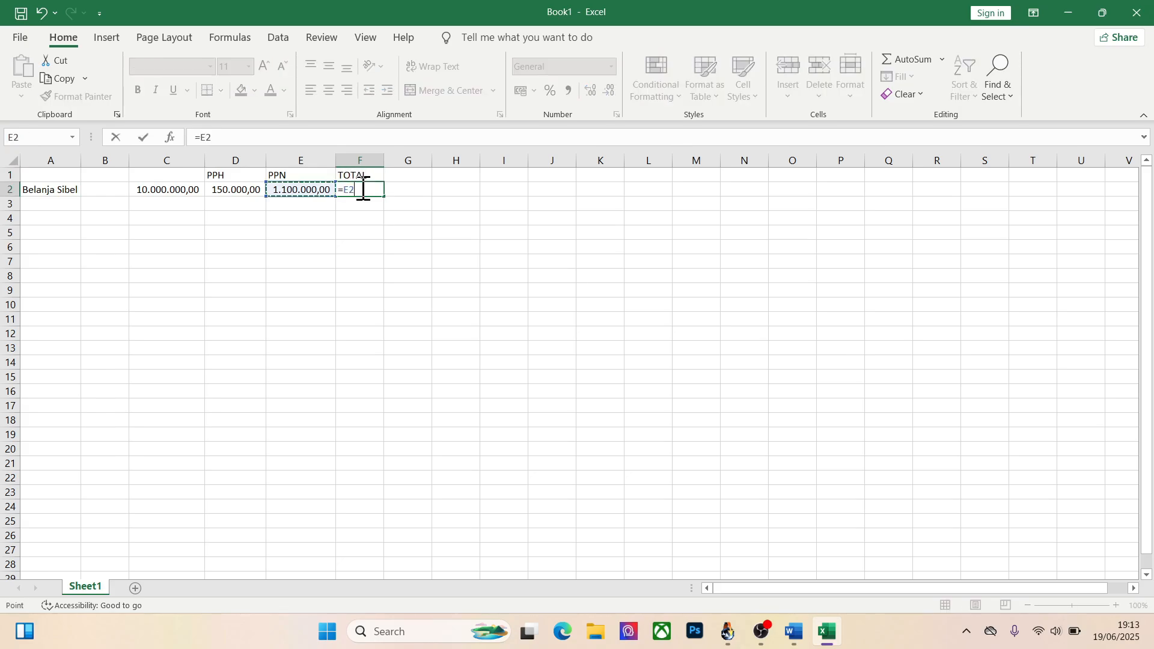
{"action": "key", "text": "Left"}
{"action": "key", "text": "Left"}
{"action": "type", "text": "+"}
{"action": "key", "text": "Left"}
{"action": "key", "text": "Left"}
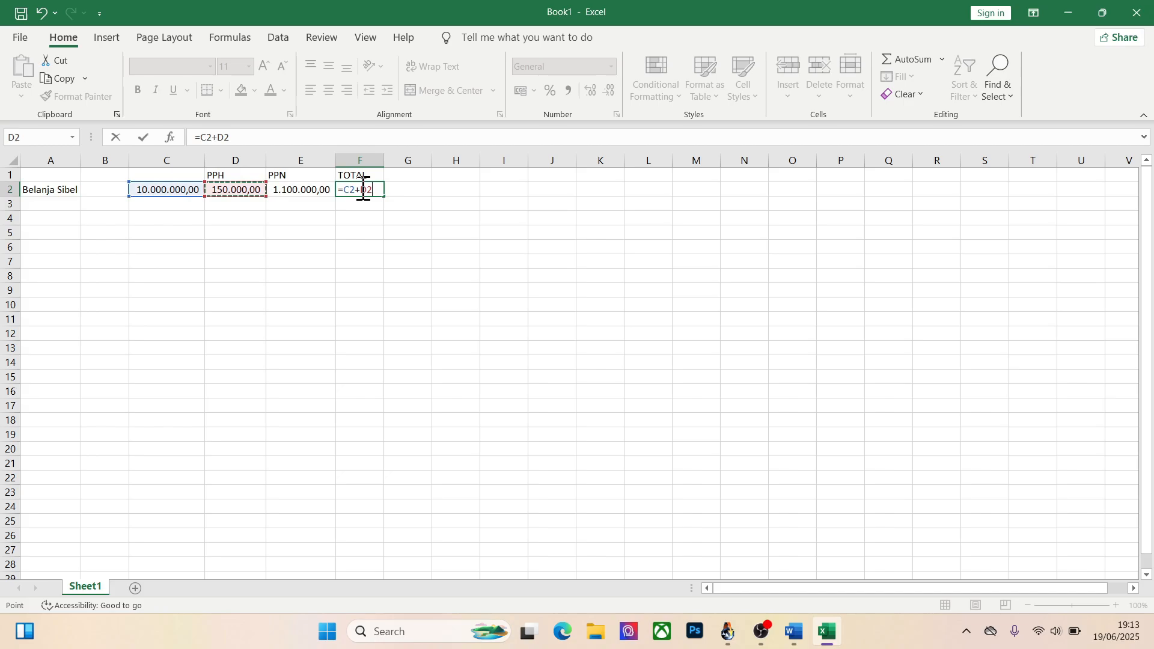
{"action": "type", "text": "+"}
{"action": "key", "text": "Left"}
{"action": "key", "text": "Return"}
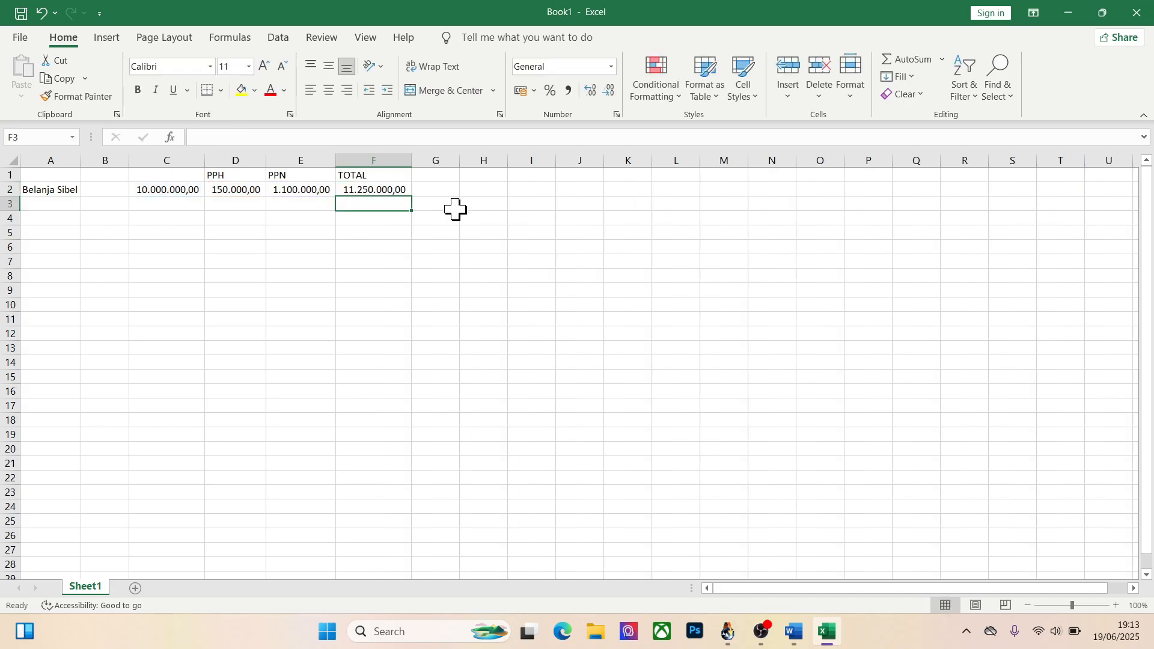
Switch to Siskeudes and save the Belanja Modal Jaringan/Instalasi detail of the SPP with a Nilai of 11250000
{"action": "key", "text": "alt+Tab"}
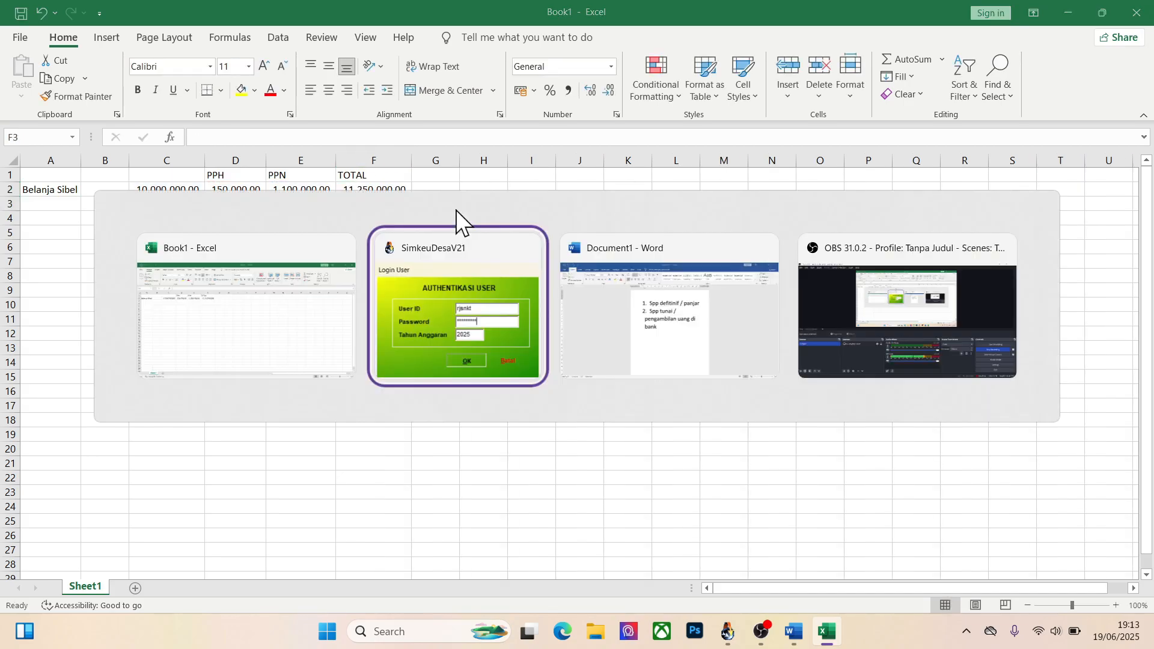
{"action": "type", "text": "11250000"}
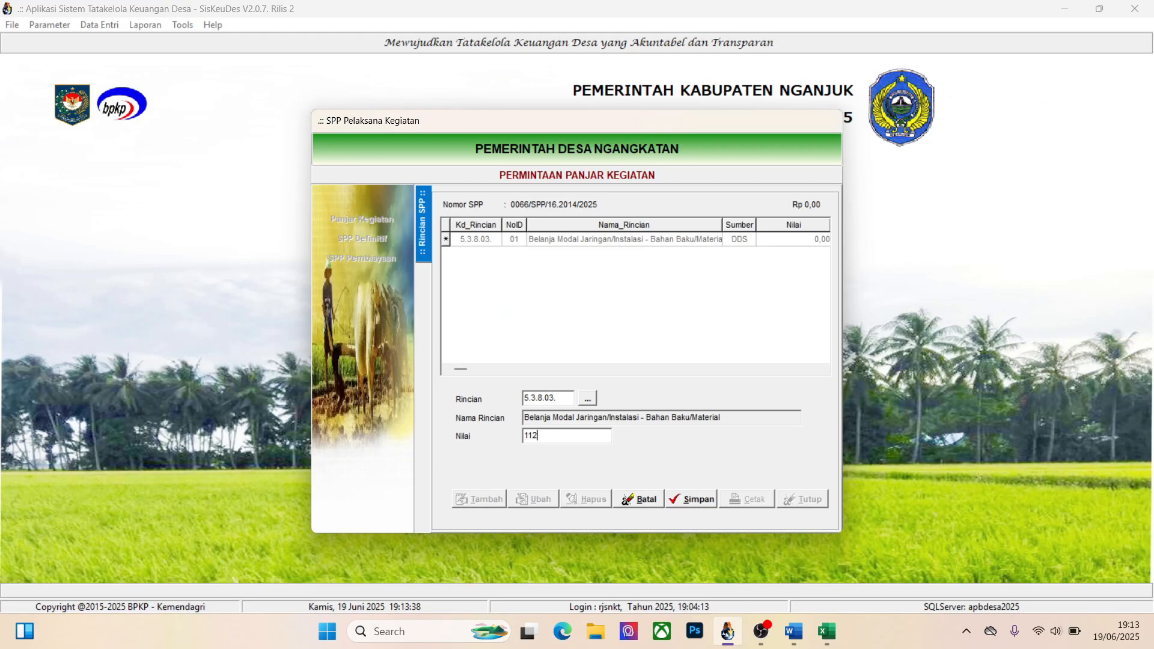
{"action": "left_click", "coordinate": [695, 496]}
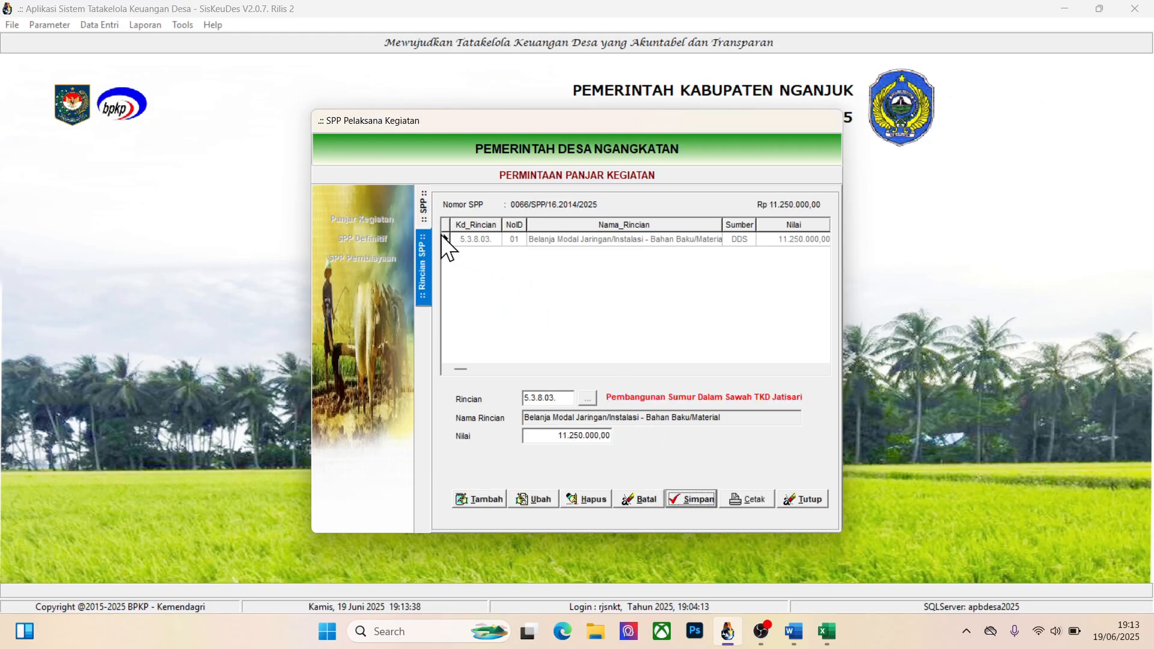
Set the status of the Uji Coba SPP Panjar Tunai request to Final, save it and exit the SPP window
{"action": "left_click", "coordinate": [423, 208]}
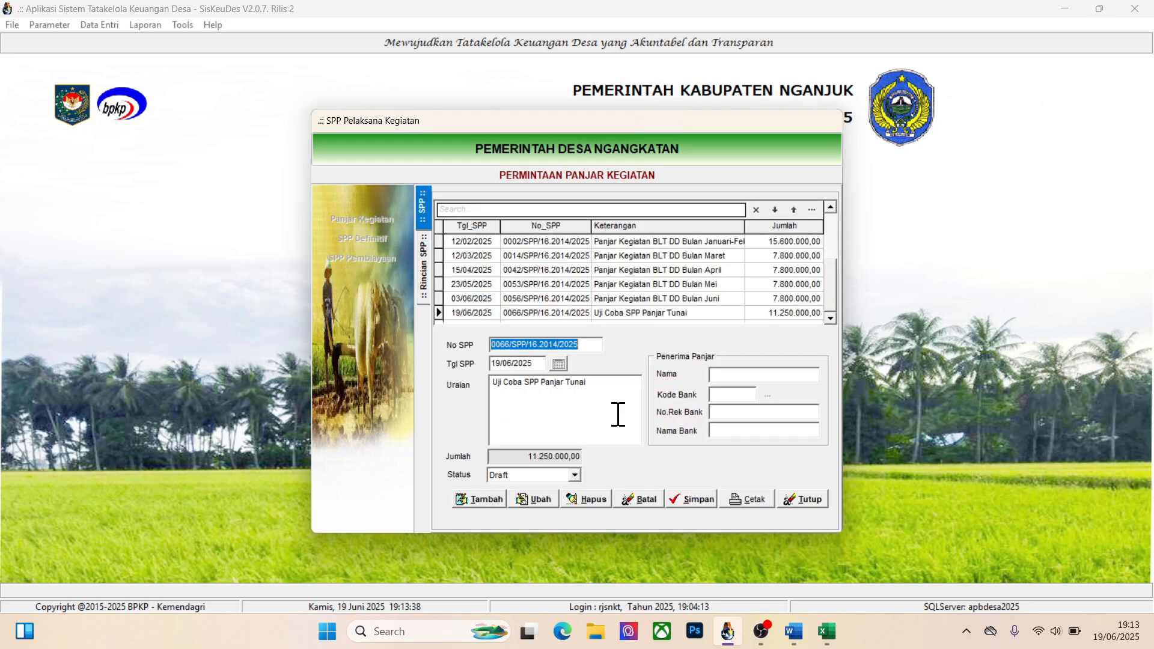
{"action": "left_click", "coordinate": [542, 494]}
{"action": "left_click", "coordinate": [558, 477]}
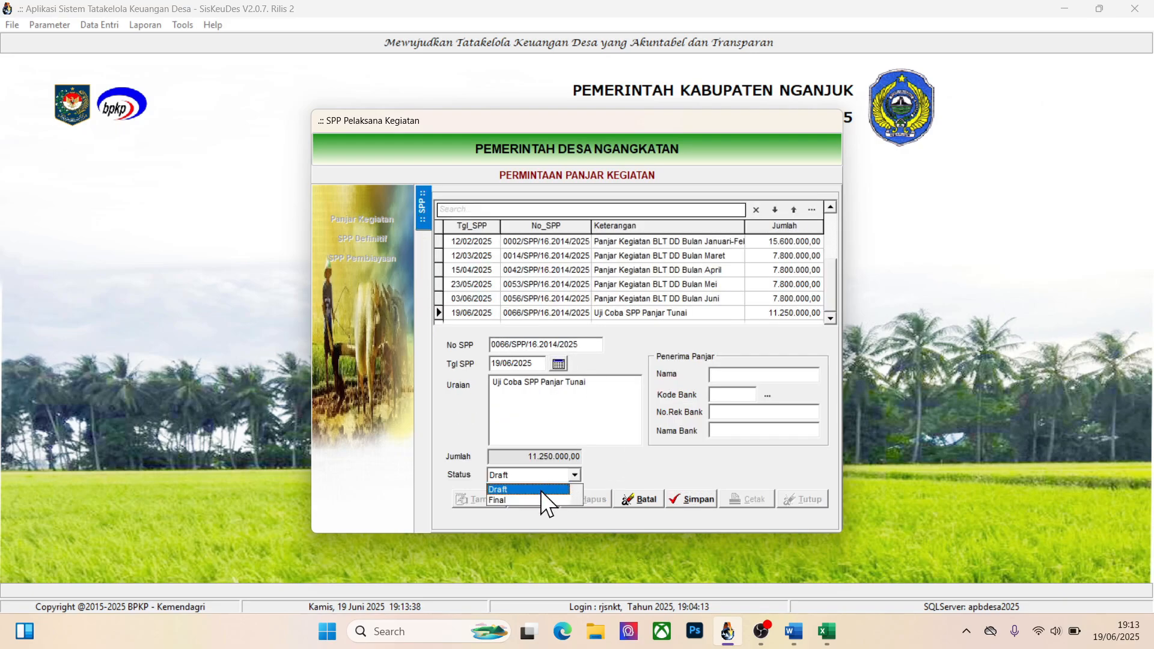
{"action": "left_click", "coordinate": [534, 499]}
{"action": "left_click", "coordinate": [696, 502]}
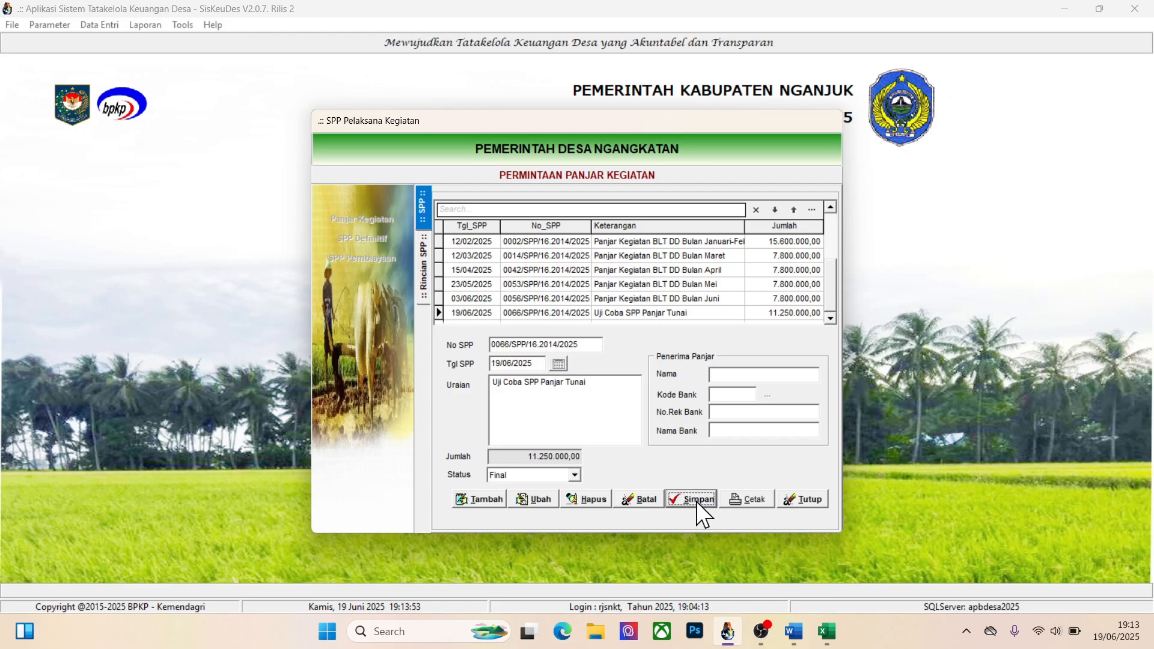
{"action": "left_click", "coordinate": [819, 499]}
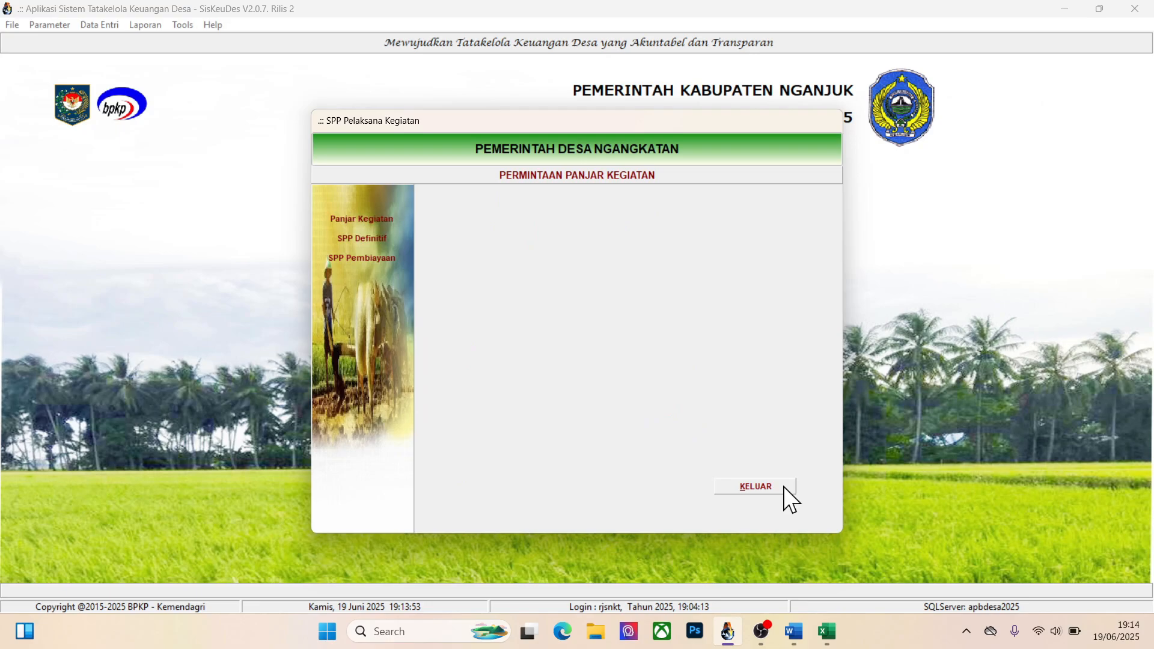
{"action": "left_click", "coordinate": [755, 488]}
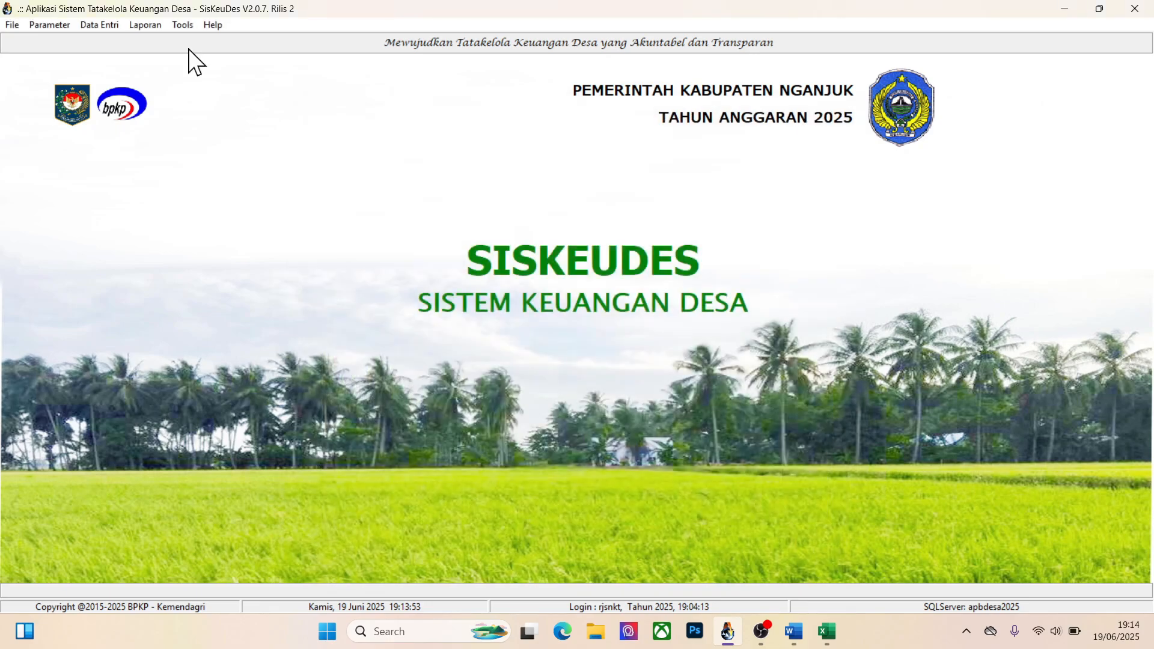
Open the bank withdrawals (Pengambilan) under Mutasi Kas and select the Njajal Sumur record
{"action": "left_click", "coordinate": [108, 27]}
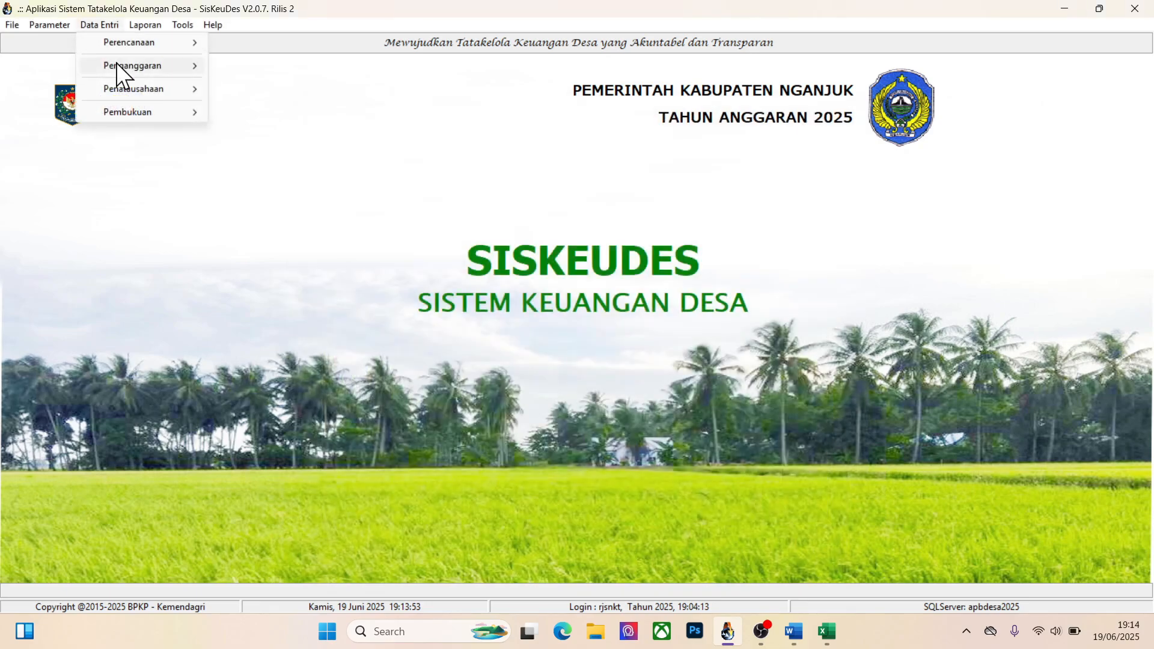
{"action": "mouse_move", "coordinate": [116, 95]}
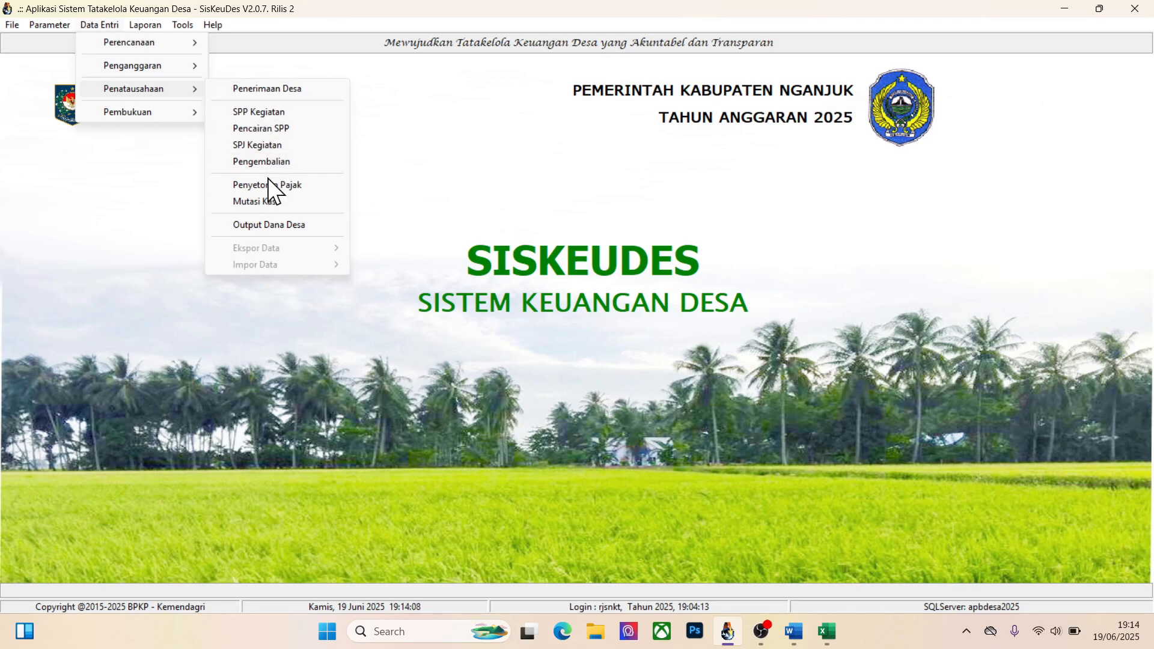
{"action": "left_click", "coordinate": [256, 198]}
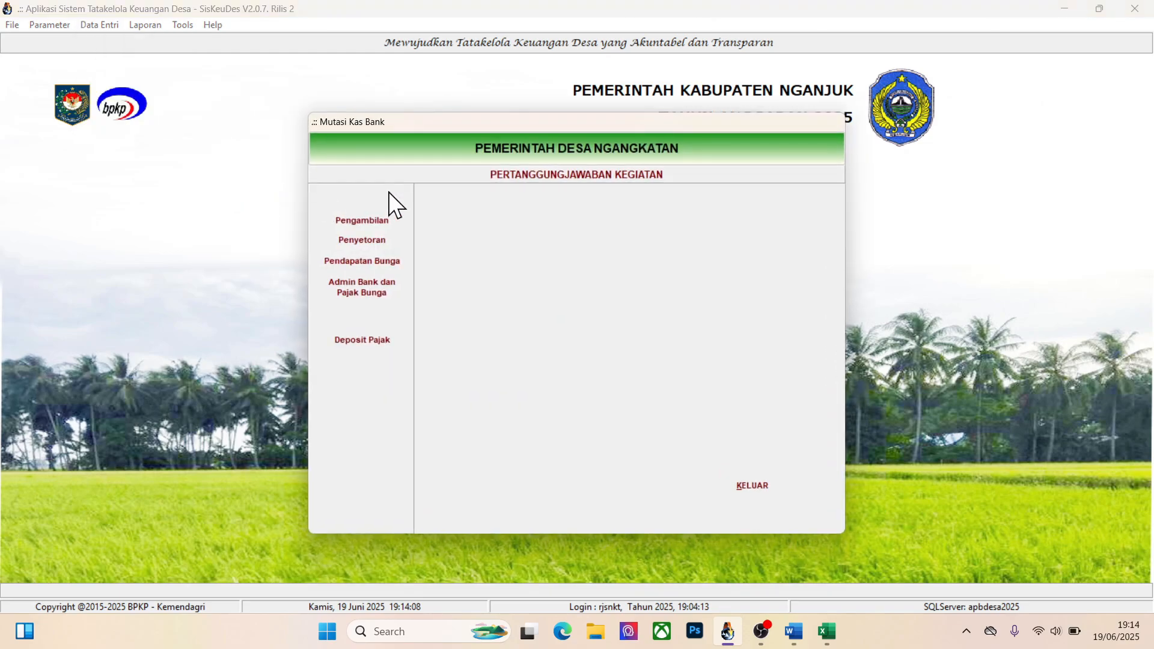
{"action": "left_click", "coordinate": [370, 220]}
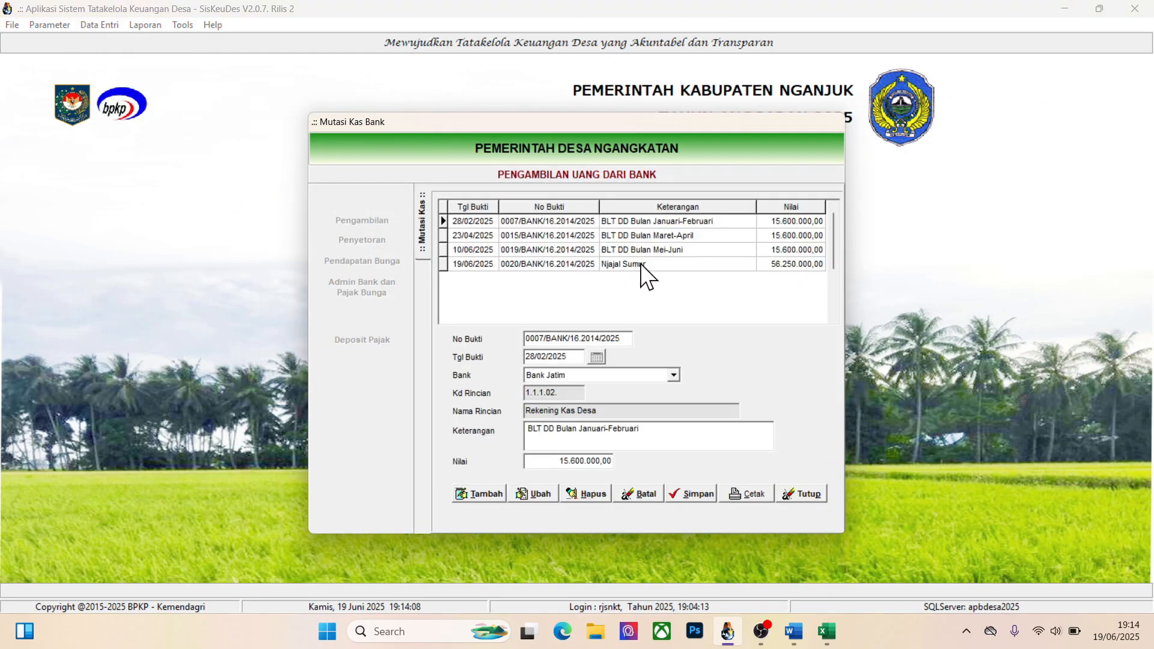
{"action": "left_click", "coordinate": [640, 264]}
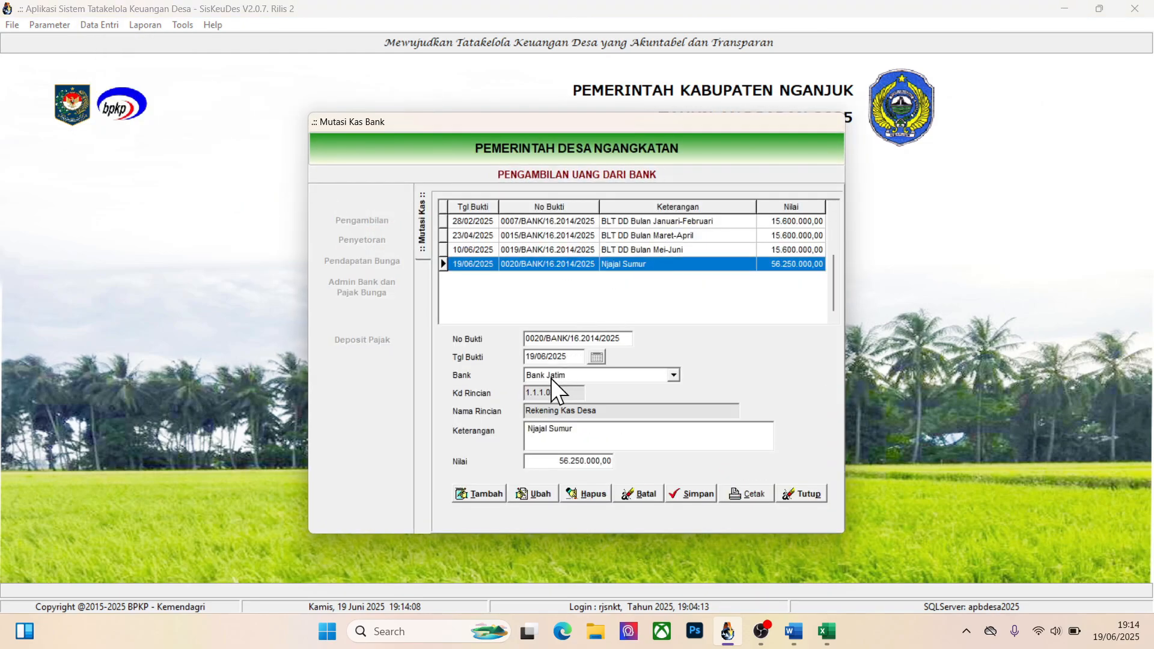
Check the TOTAL amount for Belanja Sibel in the Excel sheet and return to Siskeudes
{"action": "key", "text": "alt+Tab"}
{"action": "key", "text": "alt+Tab"}
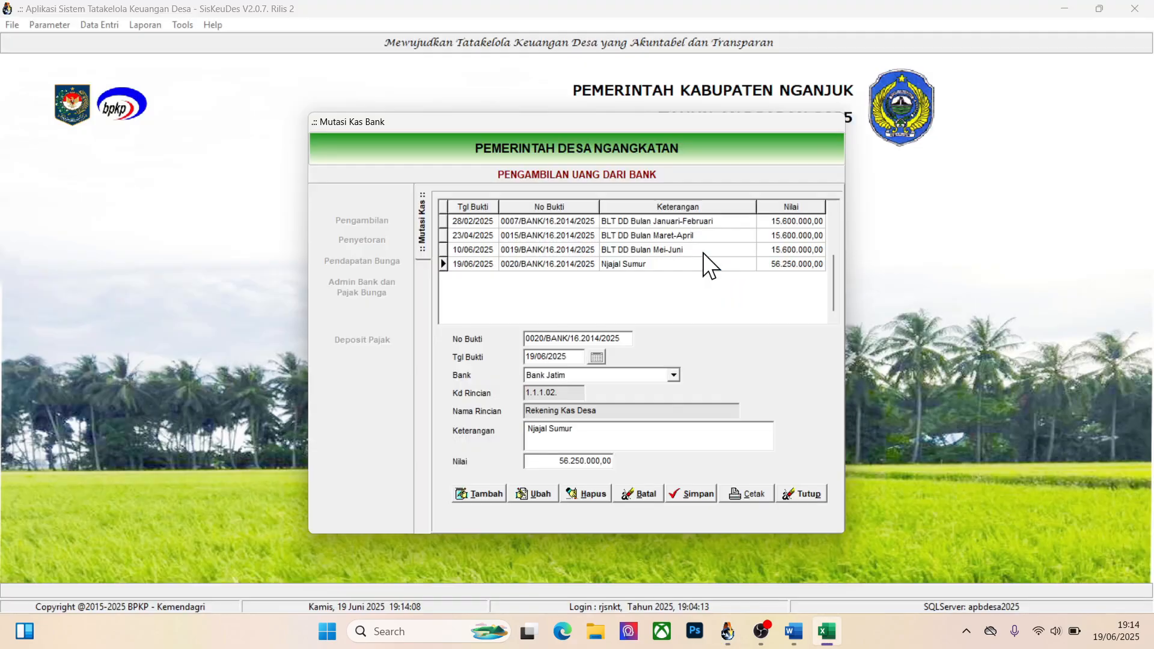
{"action": "key", "text": "alt+Tab"}
{"action": "left_click_drag", "start_coordinate": [360, 187], "coordinate": [515, 307]}
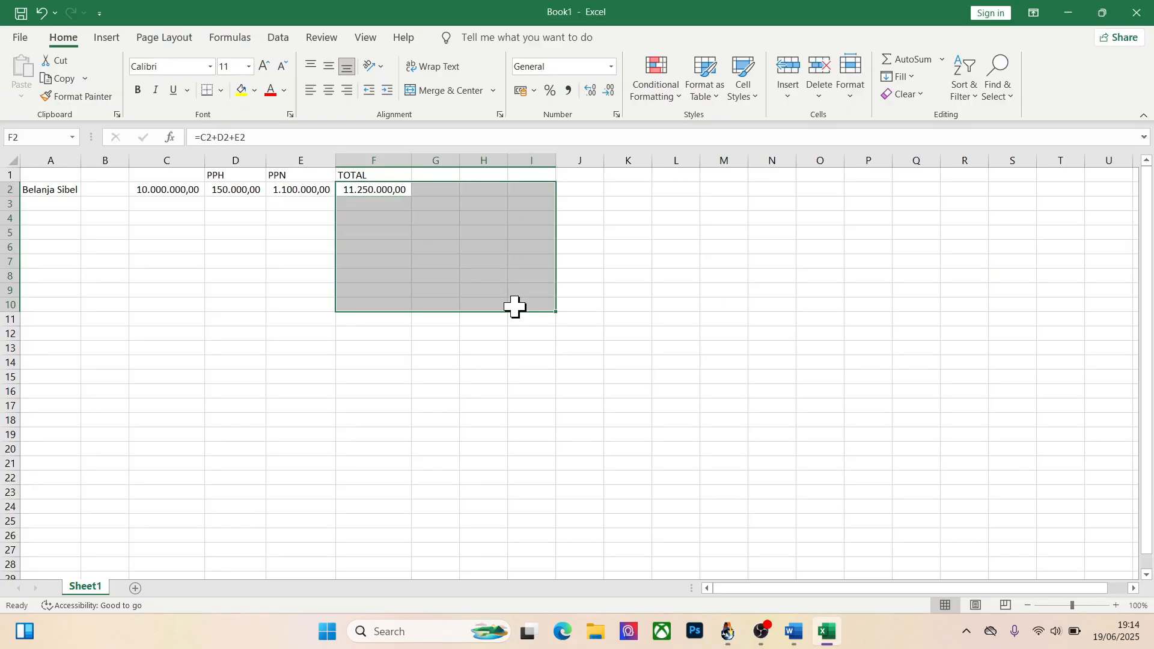
{"action": "left_click", "coordinate": [434, 418]}
{"action": "key", "text": "alt+Tab"}
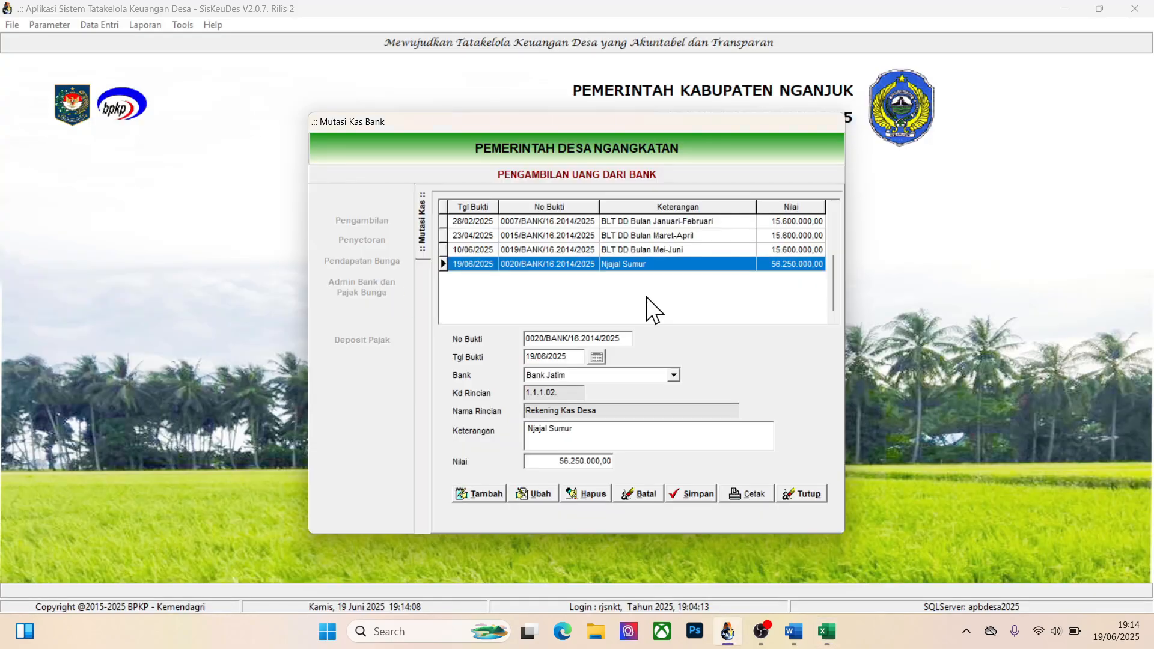
Set the Njajal Sumur withdrawal's Nilai to 11250000, save it and exit the Mutasi Kas window
{"action": "left_click", "coordinate": [539, 491]}
{"action": "left_click", "coordinate": [597, 460]}
{"action": "double_click", "coordinate": [598, 460]}
{"action": "type", "text": "112"}
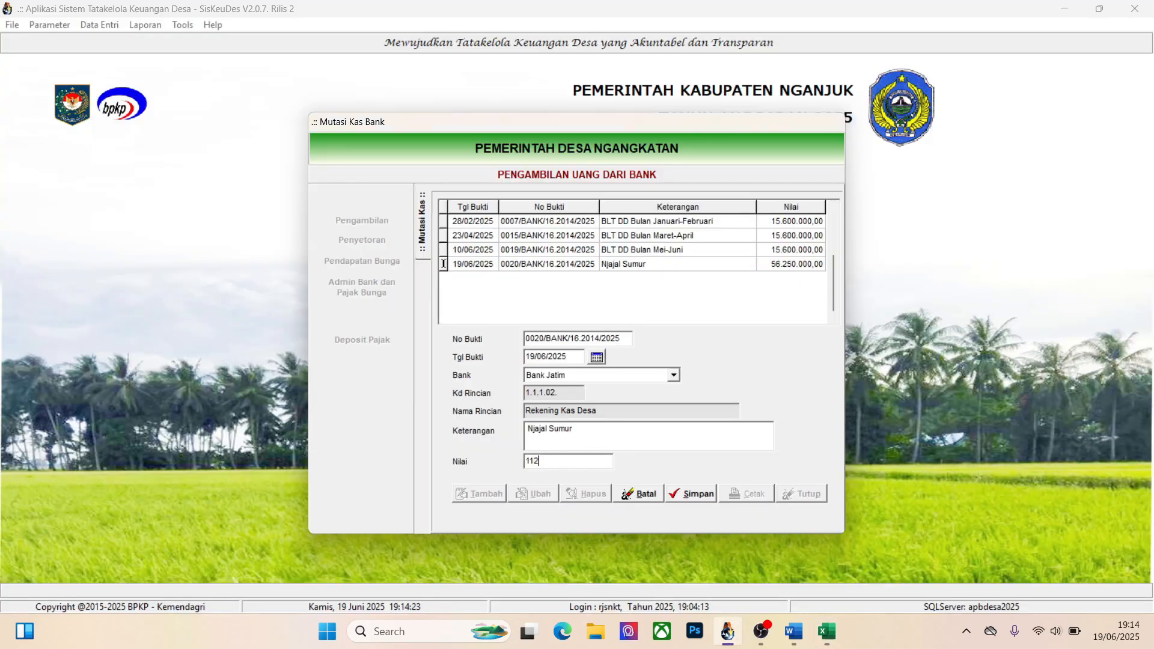
{"action": "type", "text": "50000"}
{"action": "left_click", "coordinate": [700, 492]}
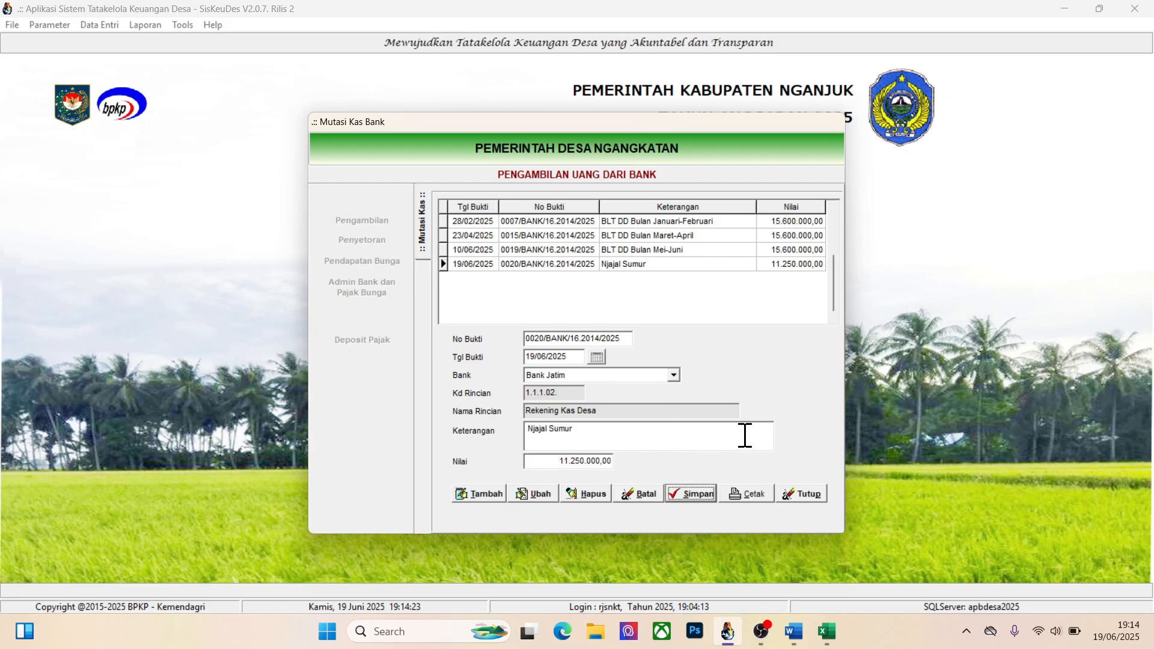
{"action": "left_click", "coordinate": [799, 494]}
{"action": "left_click", "coordinate": [747, 488]}
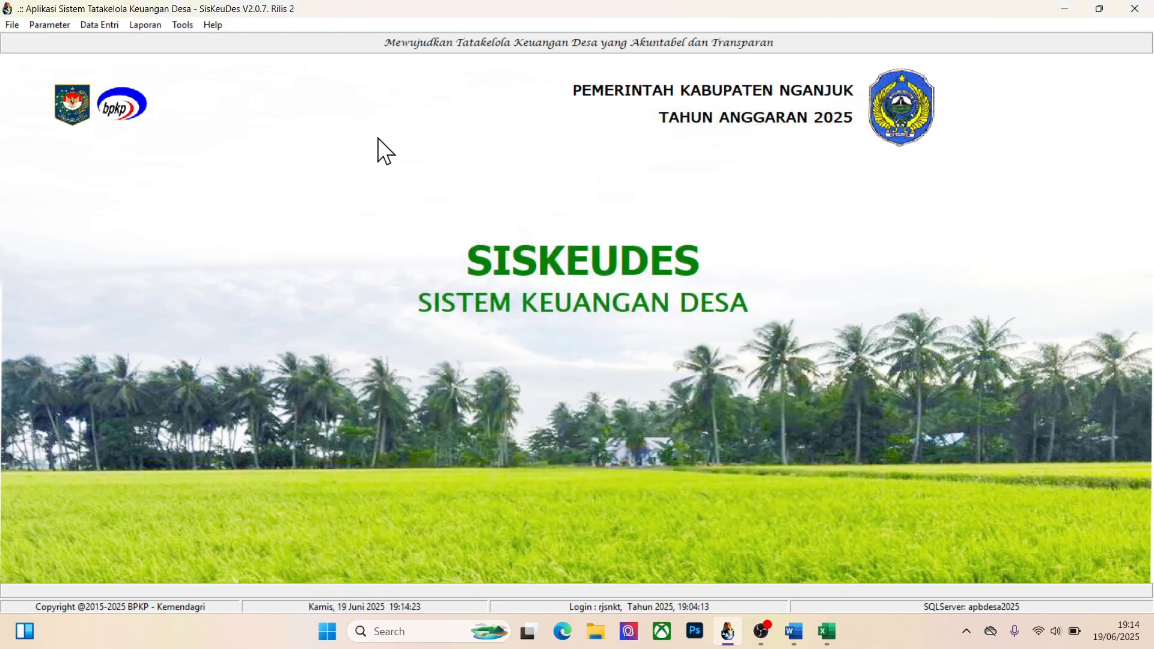
Open the undisbursed SPP list in Pencairan SPP and bring up the disbursement evidence for Uji Coba SPP Panjar Tunai
{"action": "left_click", "coordinate": [101, 29]}
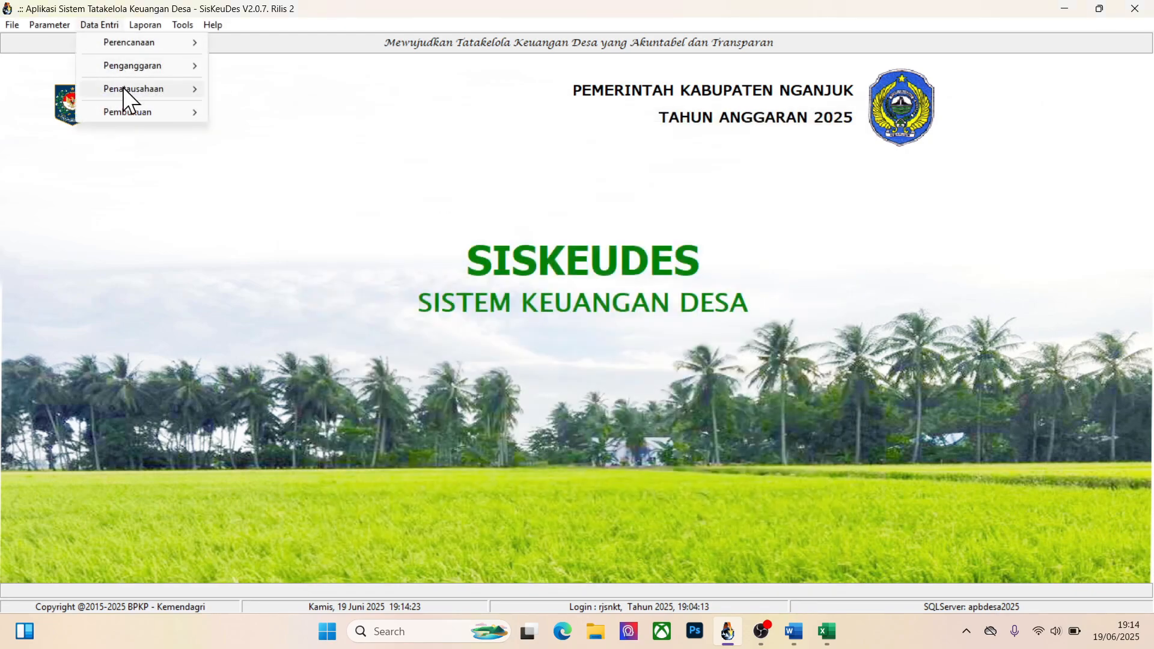
{"action": "mouse_move", "coordinate": [148, 86]}
{"action": "left_click", "coordinate": [260, 127]}
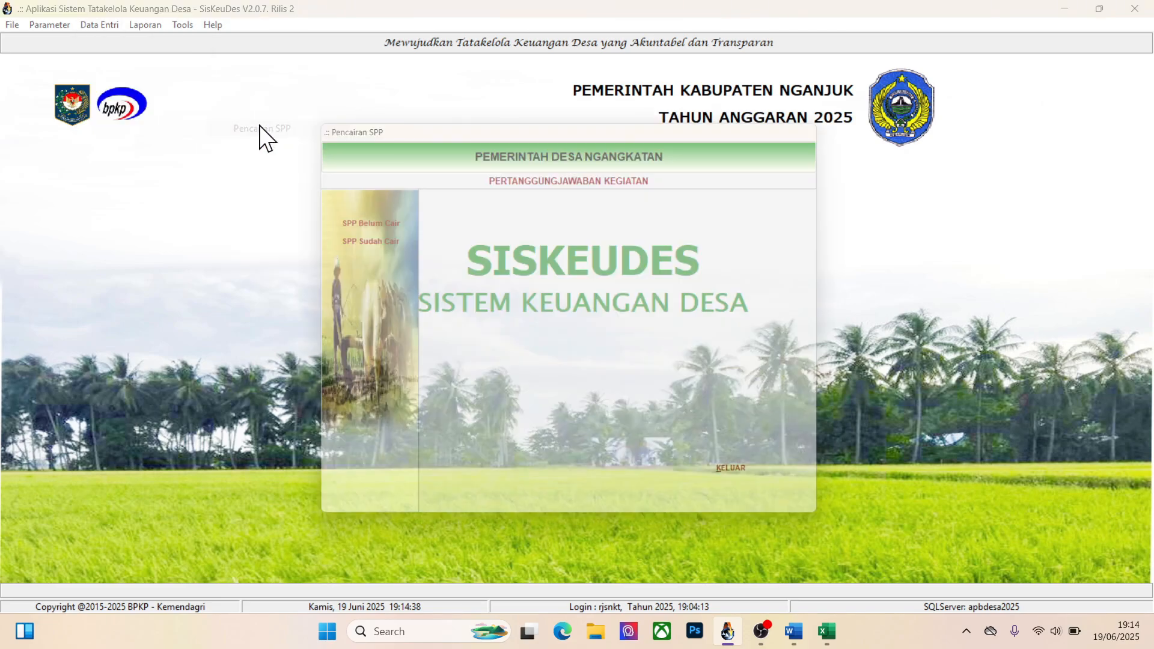
{"action": "left_click", "coordinate": [374, 220]}
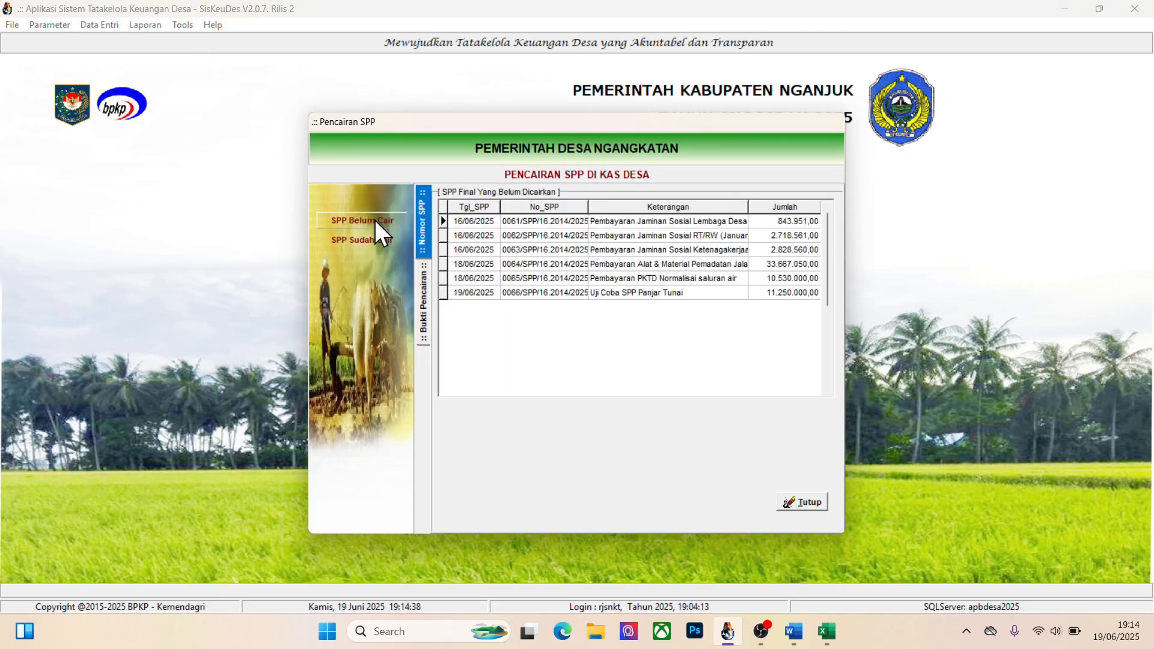
{"action": "left_click", "coordinate": [624, 292]}
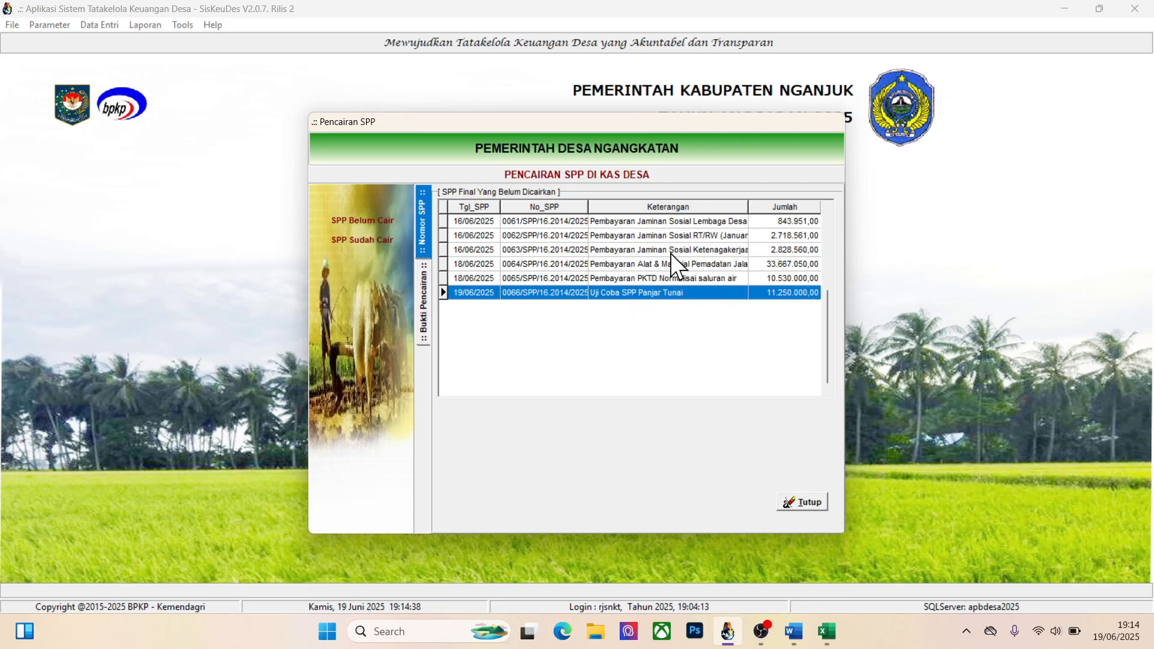
{"action": "double_click", "coordinate": [643, 297]}
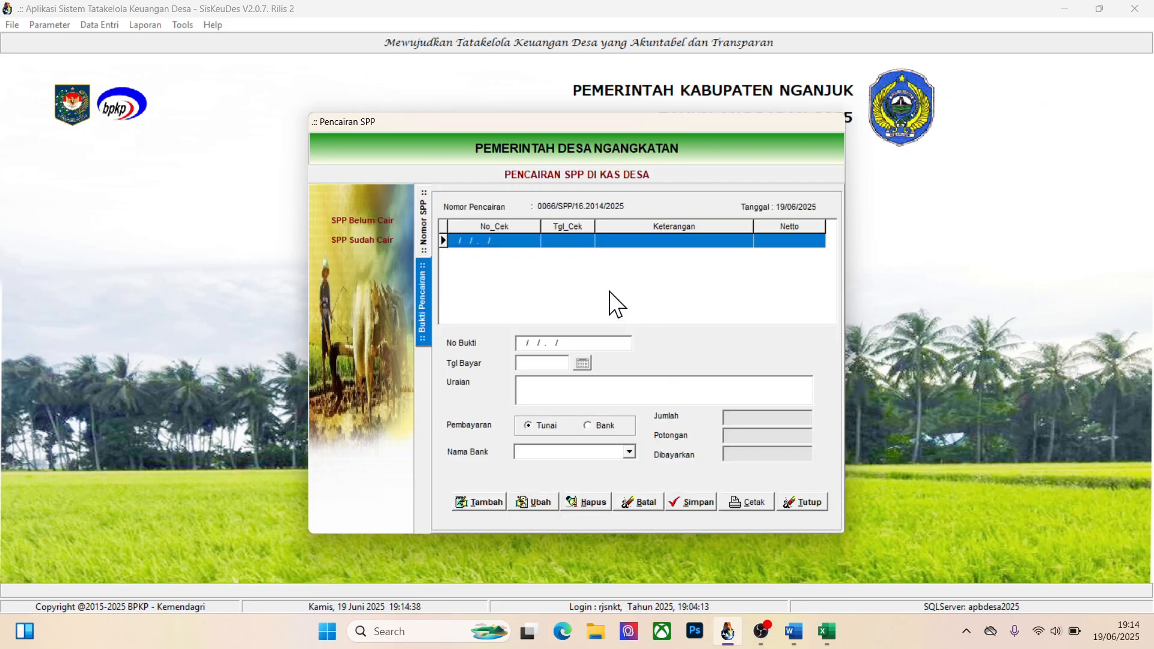
Add a cash (Tunai) disbursement record for this SPP with payment date 19/06/2025 and save it
{"action": "left_click", "coordinate": [476, 502]}
{"action": "left_click", "coordinate": [581, 364]}
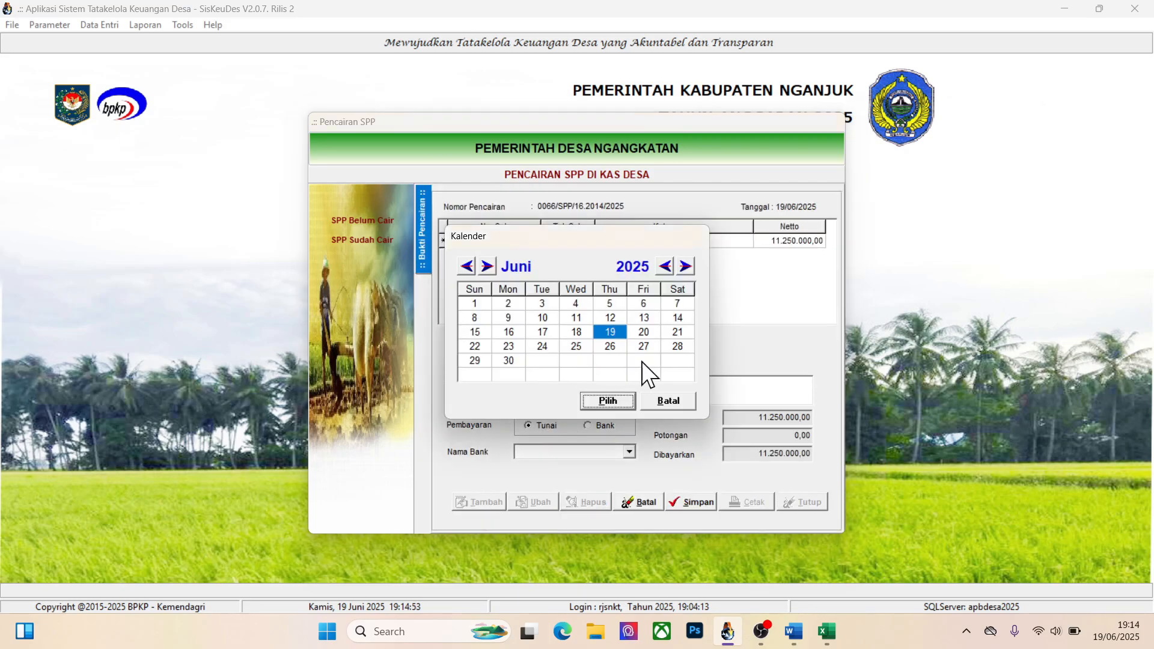
{"action": "left_click", "coordinate": [607, 402]}
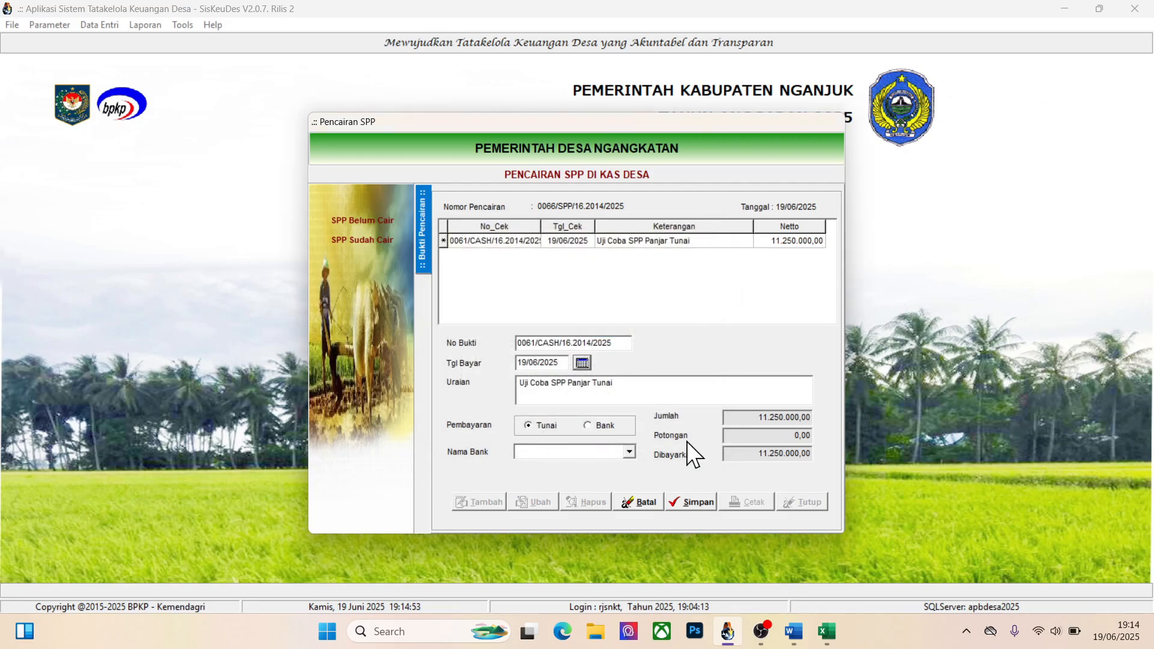
{"action": "left_click", "coordinate": [700, 500]}
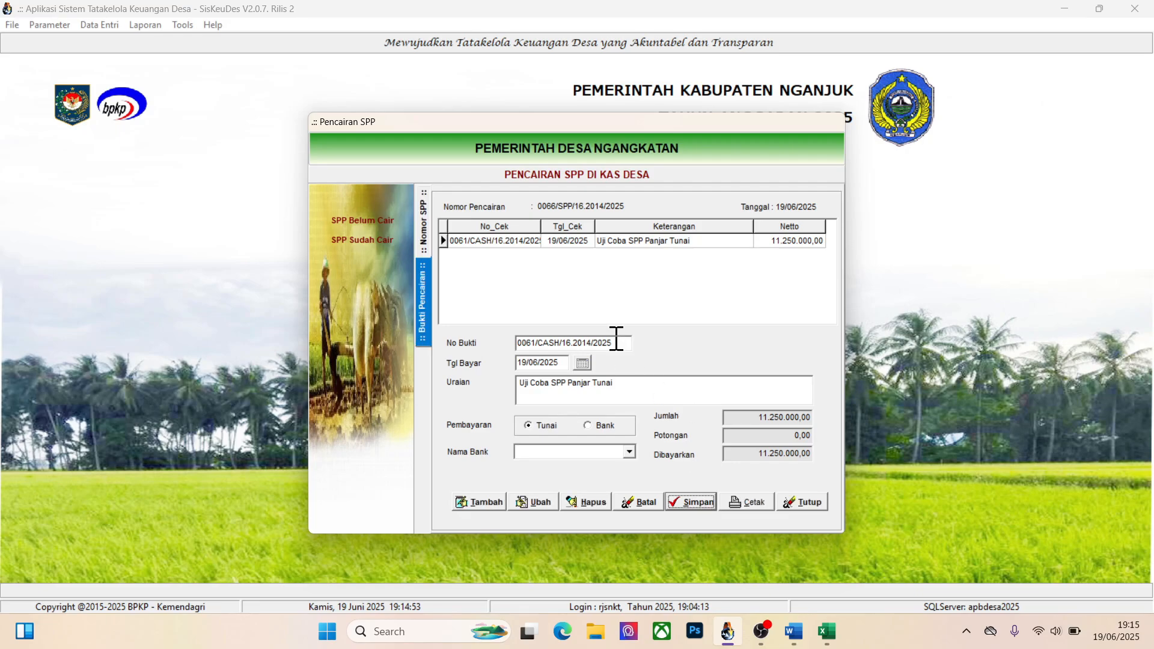
Close Pencairan SPP and open the Uji Coba SPP Panjar Tunai entry under SPJ Panjar Keg in SPJ Kegiatan
{"action": "left_click", "coordinate": [795, 499]}
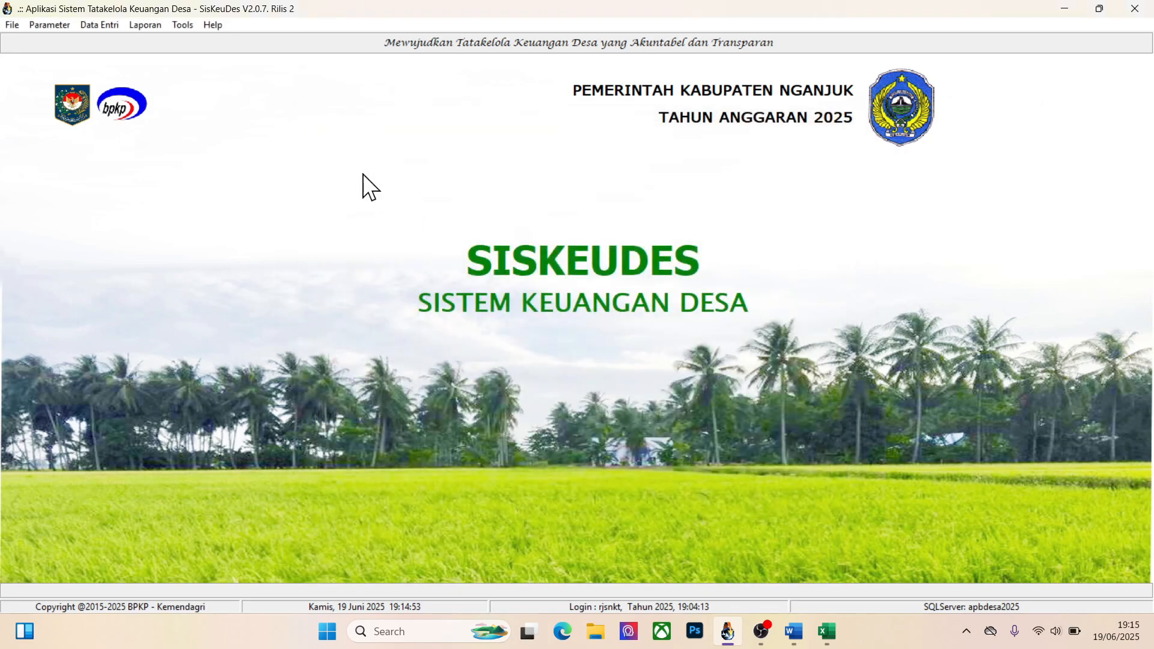
{"action": "left_click", "coordinate": [99, 24]}
{"action": "mouse_move", "coordinate": [116, 88]}
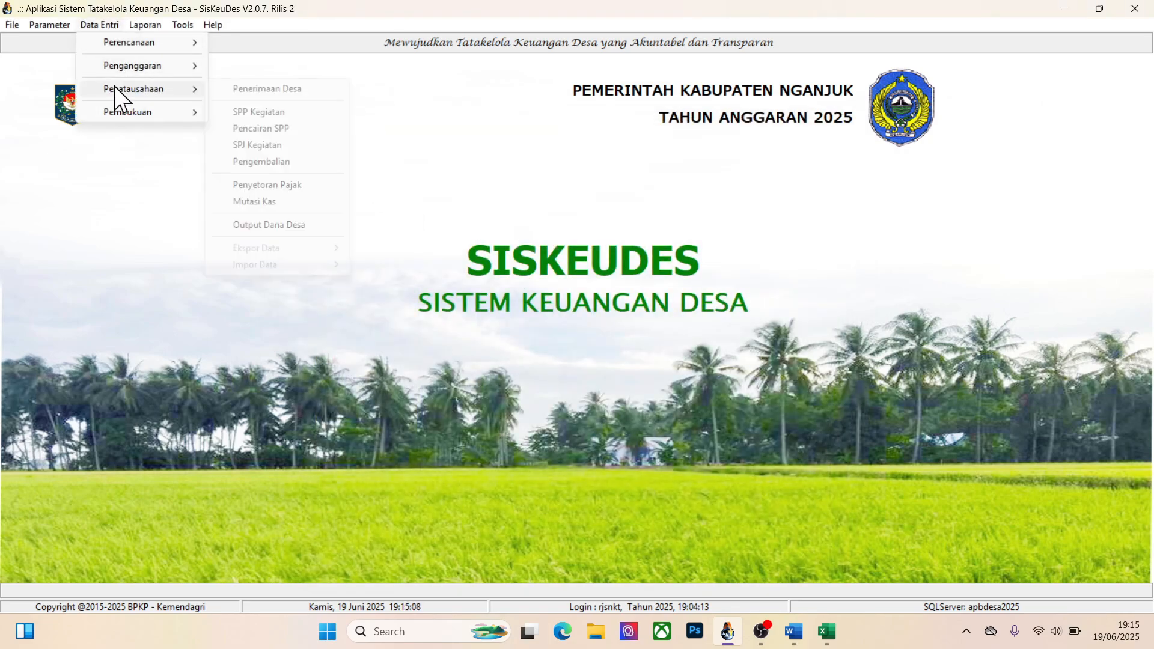
{"action": "left_click", "coordinate": [255, 148]}
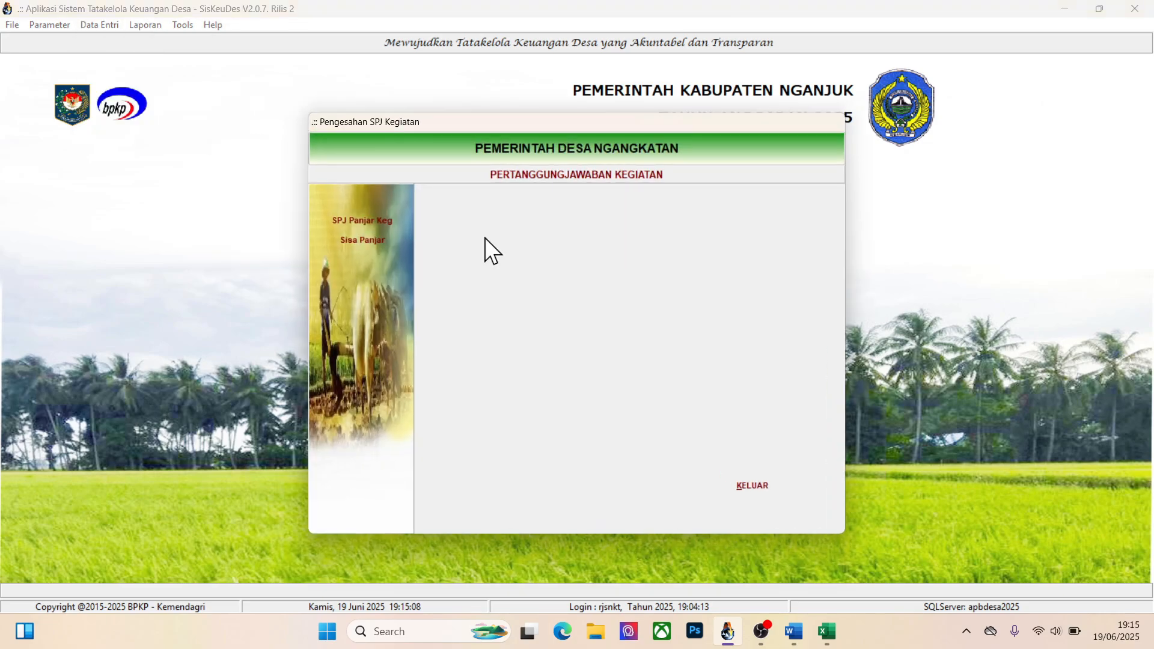
{"action": "left_click", "coordinate": [372, 223]}
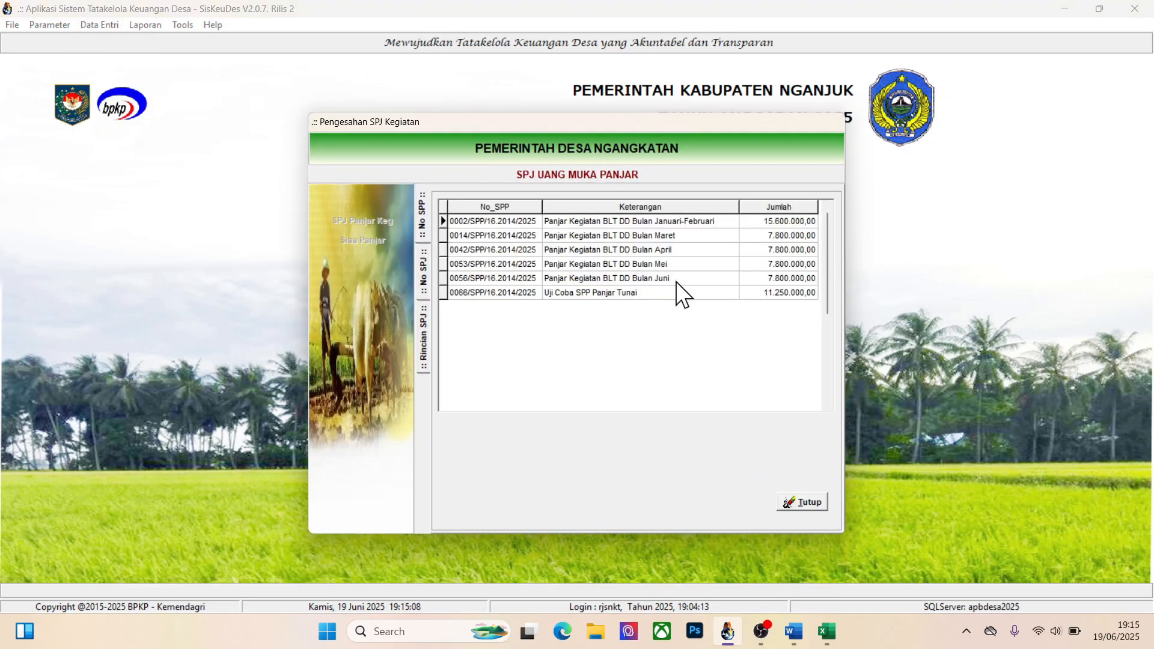
{"action": "double_click", "coordinate": [623, 292]}
Add an SPJ dated 19/06/2025 with the Uraian "SPJ Uji Coba SPP Tunai" and save it
{"action": "left_click", "coordinate": [466, 502]}
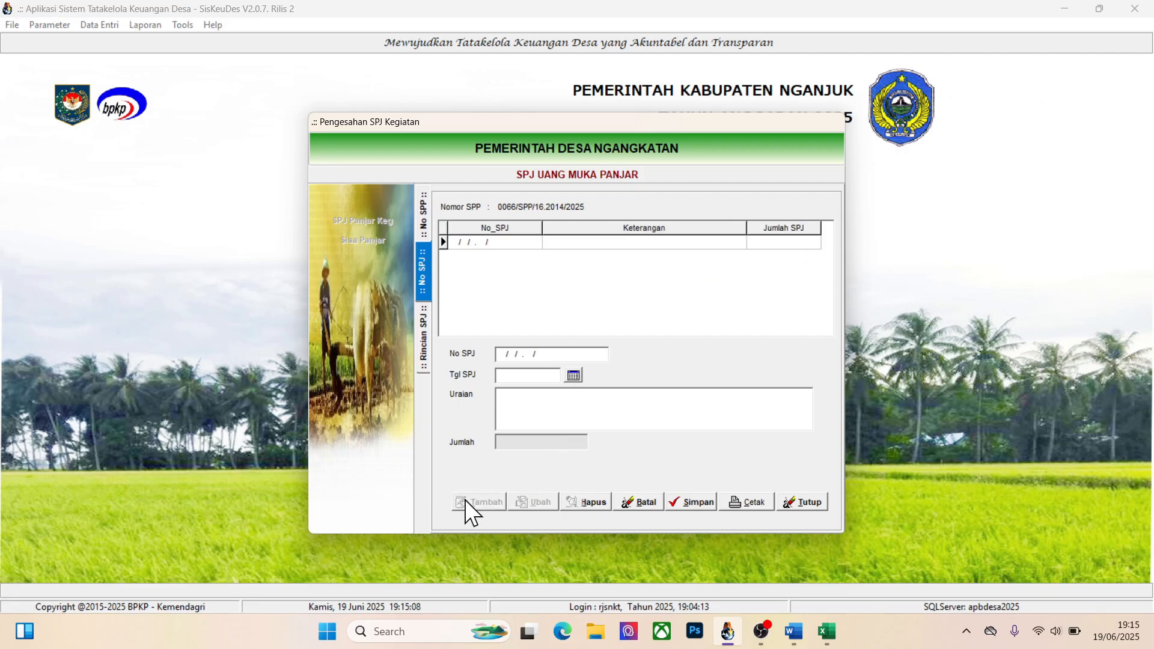
{"action": "left_click", "coordinate": [574, 376]}
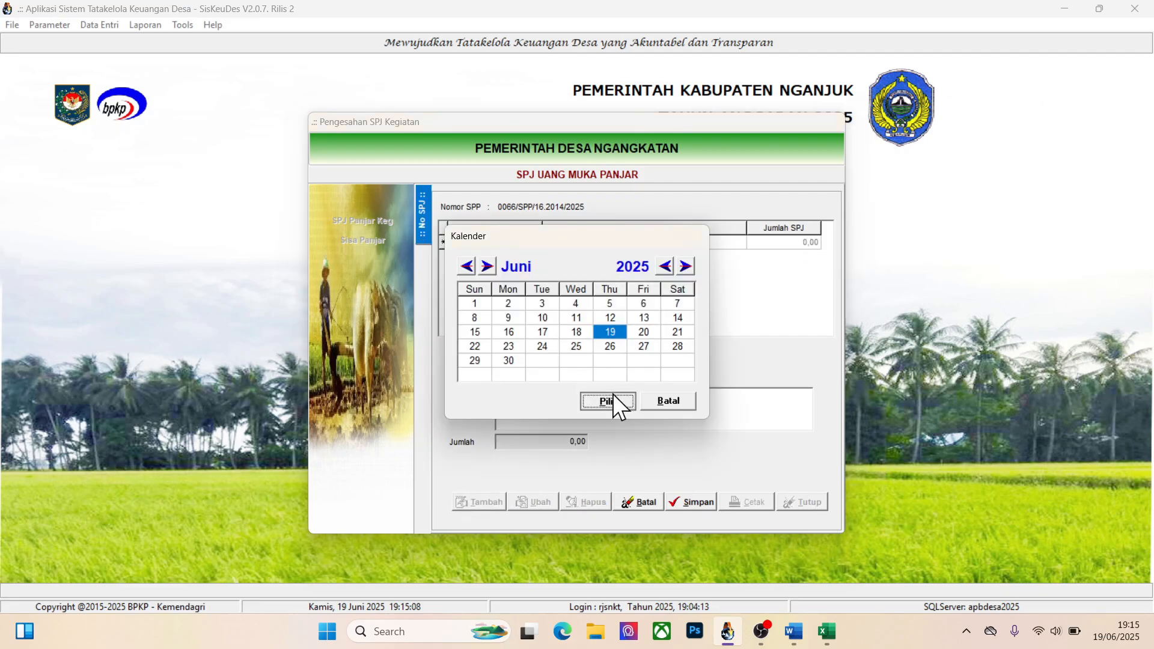
{"action": "left_click", "coordinate": [608, 400]}
{"action": "type", "text": "SPJ "}
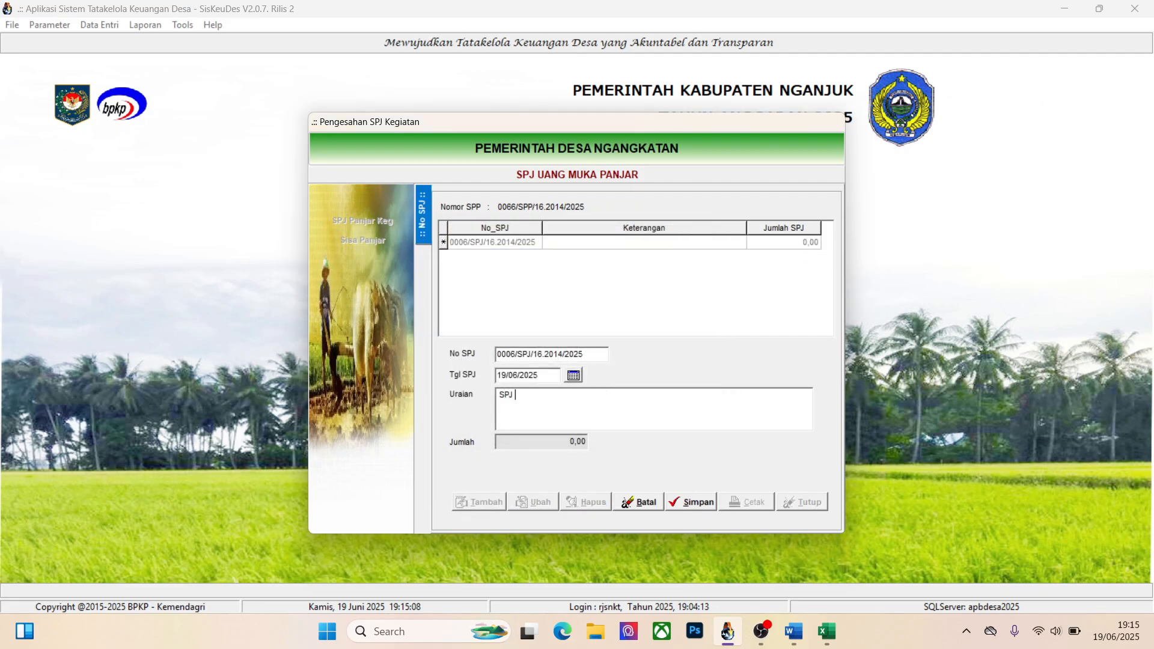
{"action": "type", "text": "Uji Coba SPP Tunai"}
{"action": "left_click", "coordinate": [698, 501]}
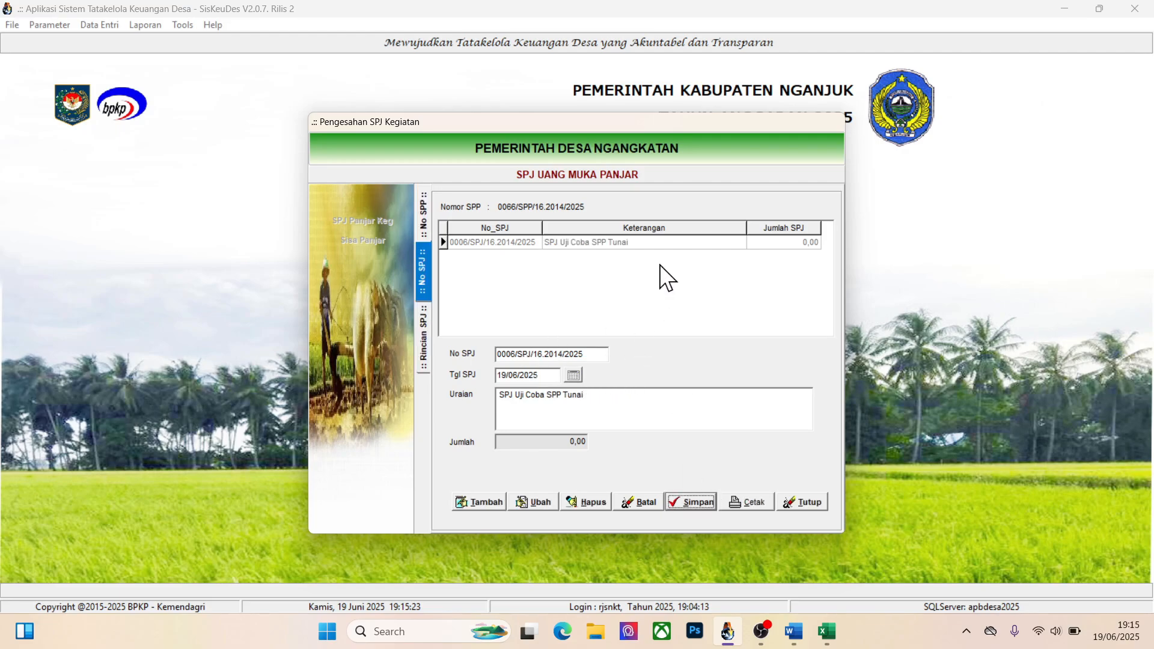
Add rincian 5.3.8.03. Belanja Modal Jaringan/Instalasi - Bahan Baku/Material to the new SPJ and save it
{"action": "double_click", "coordinate": [608, 243]}
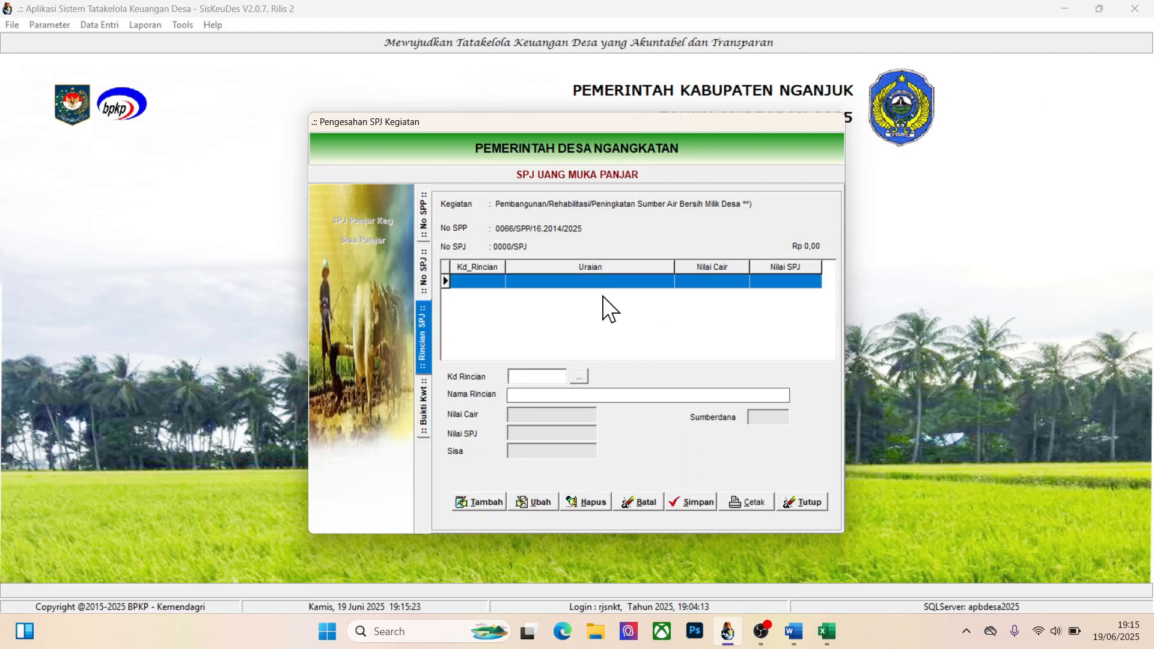
{"action": "left_click", "coordinate": [492, 496]}
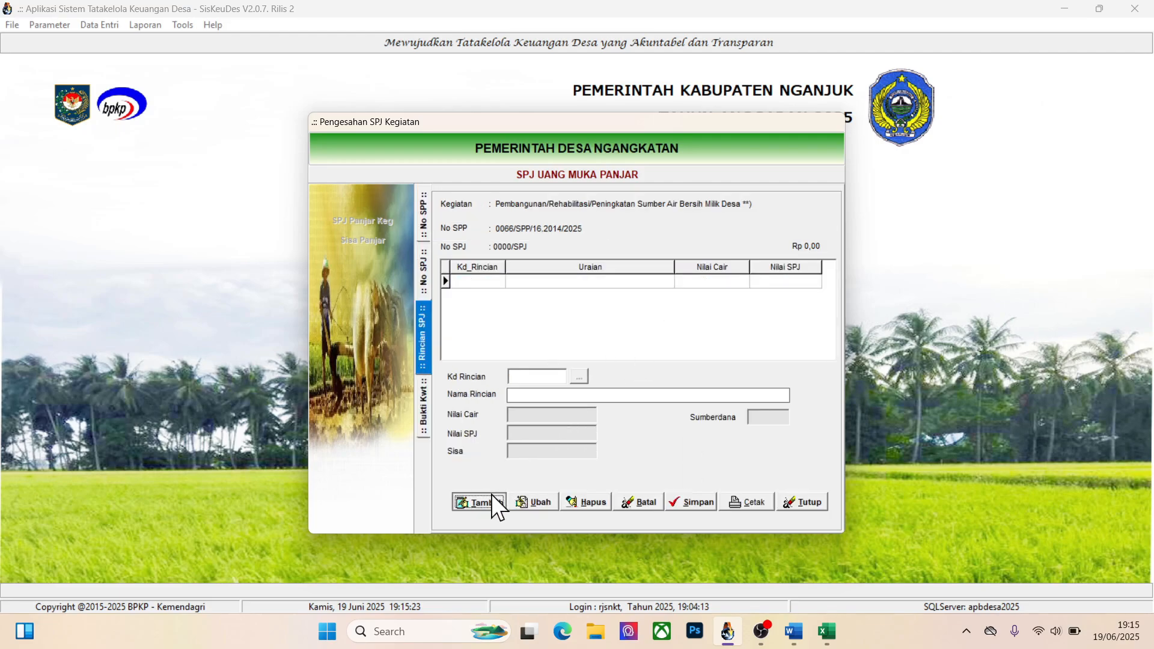
{"action": "left_click", "coordinate": [576, 376]}
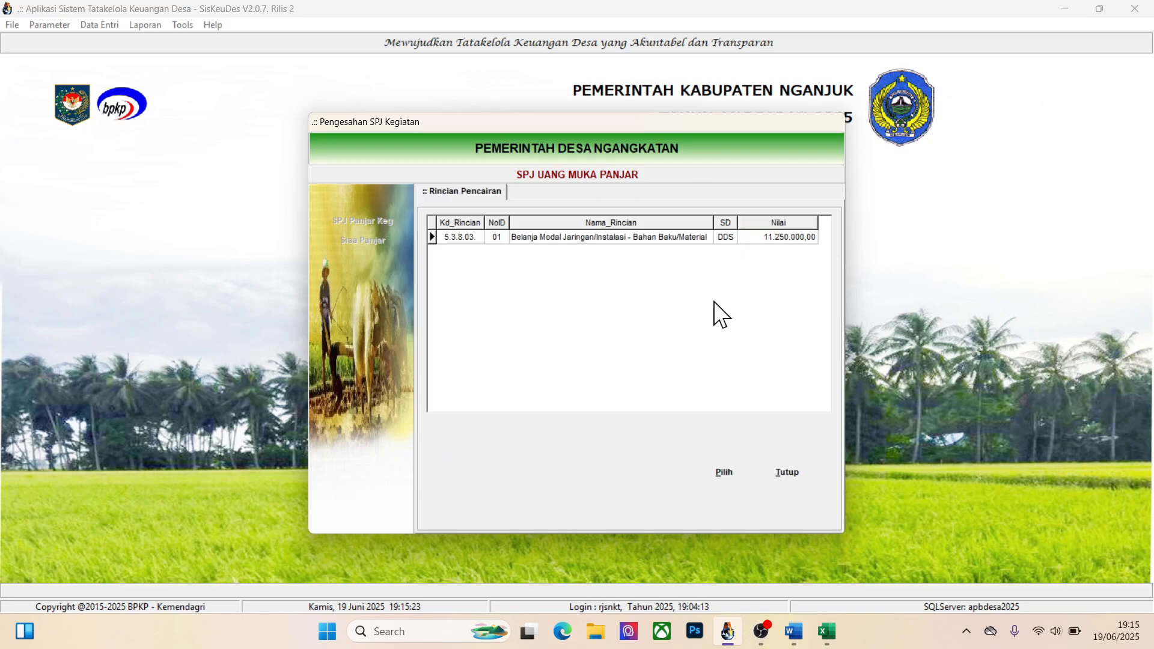
{"action": "left_click", "coordinate": [648, 238]}
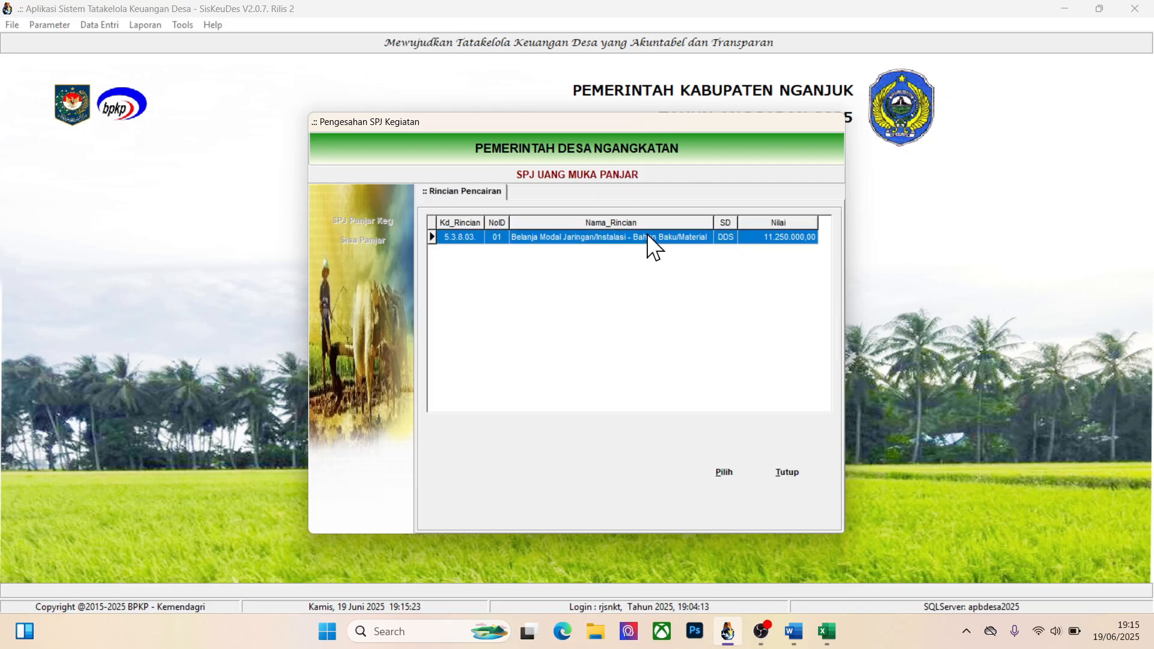
{"action": "left_click", "coordinate": [718, 472]}
{"action": "left_click", "coordinate": [696, 498]}
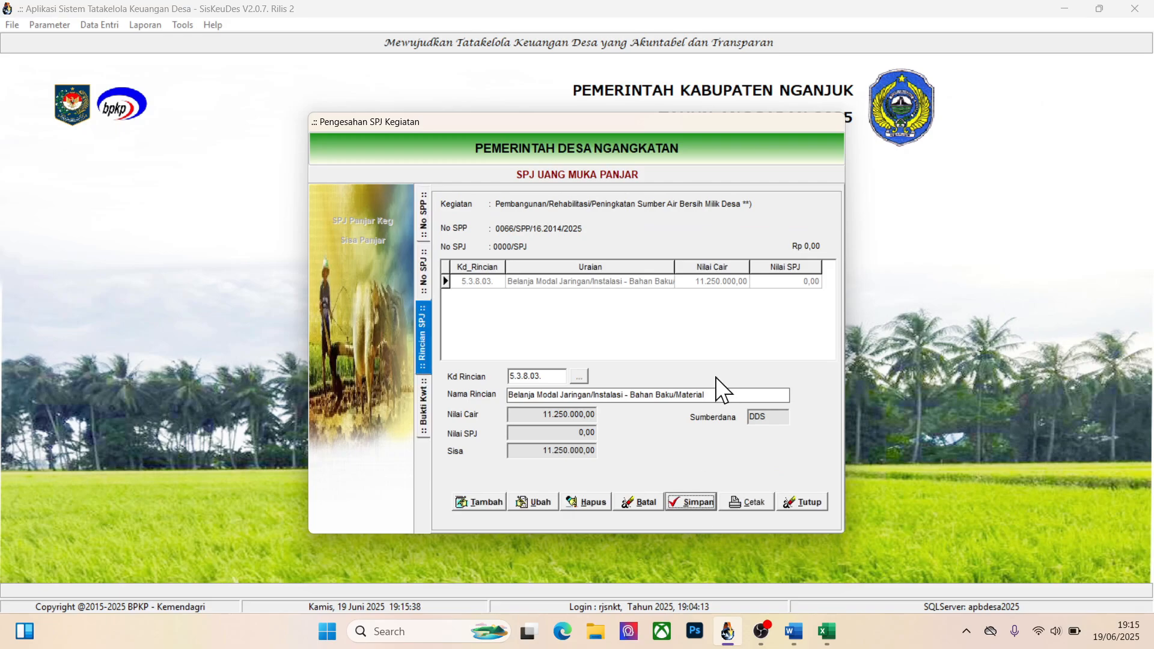
Start a Bukti Kwt receipt for this rincian, dated 19/06/2025 with the Uraian "Belanja Submersibel"
{"action": "double_click", "coordinate": [611, 285]}
{"action": "left_click", "coordinate": [482, 500]}
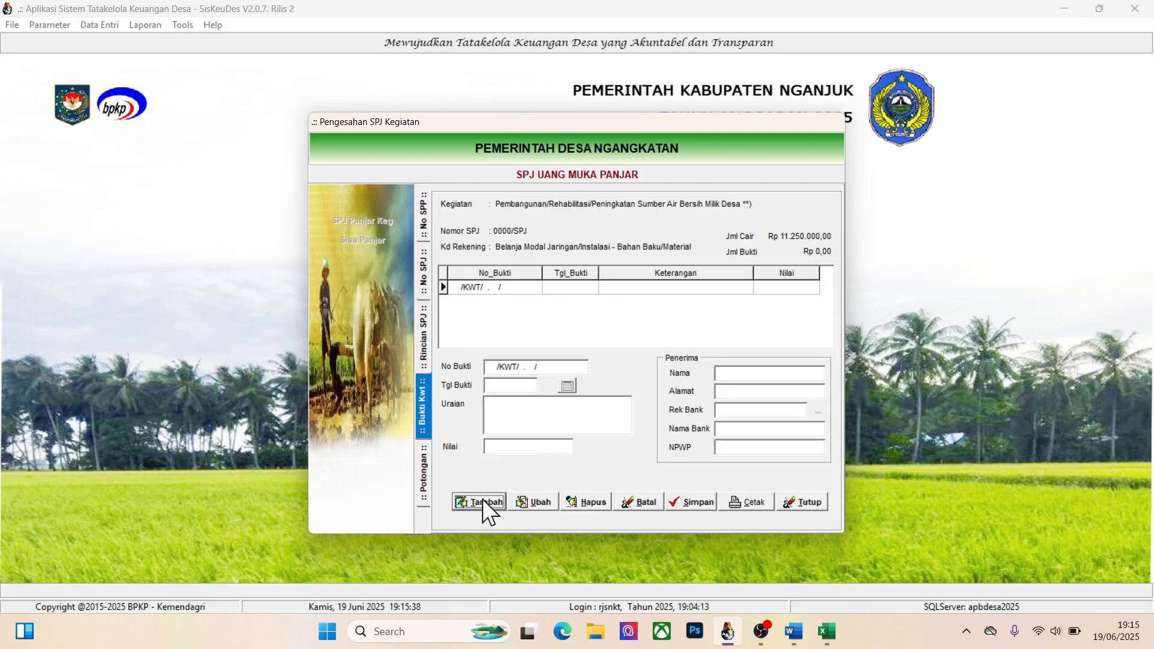
{"action": "left_click", "coordinate": [567, 387]}
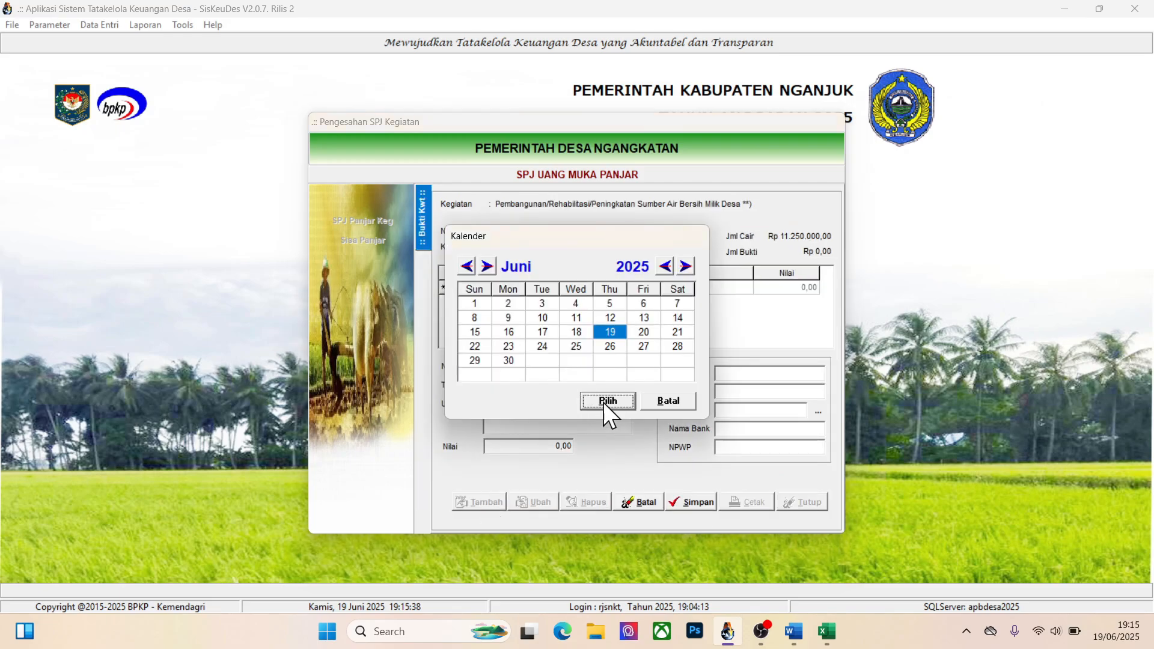
{"action": "left_click", "coordinate": [607, 401]}
{"action": "left_click", "coordinate": [553, 412]}
{"action": "type", "text": "Belanja "}
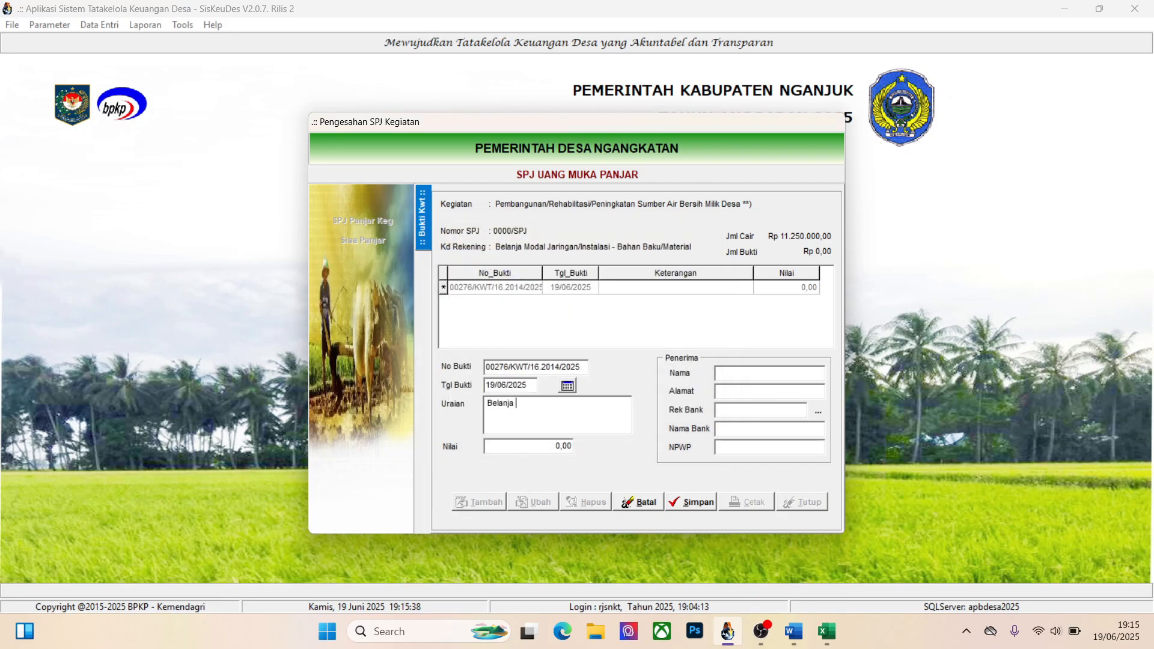
{"action": "type", "text": "Submersibe"}
{"action": "type", "text": "l"}
{"action": "key", "text": "Tab"}
Check the Belanja Sibel amounts in the Excel sheet, and set the receipt's Nilai to 11250000 in Siskeudes
{"action": "key", "text": "alt+Tab"}
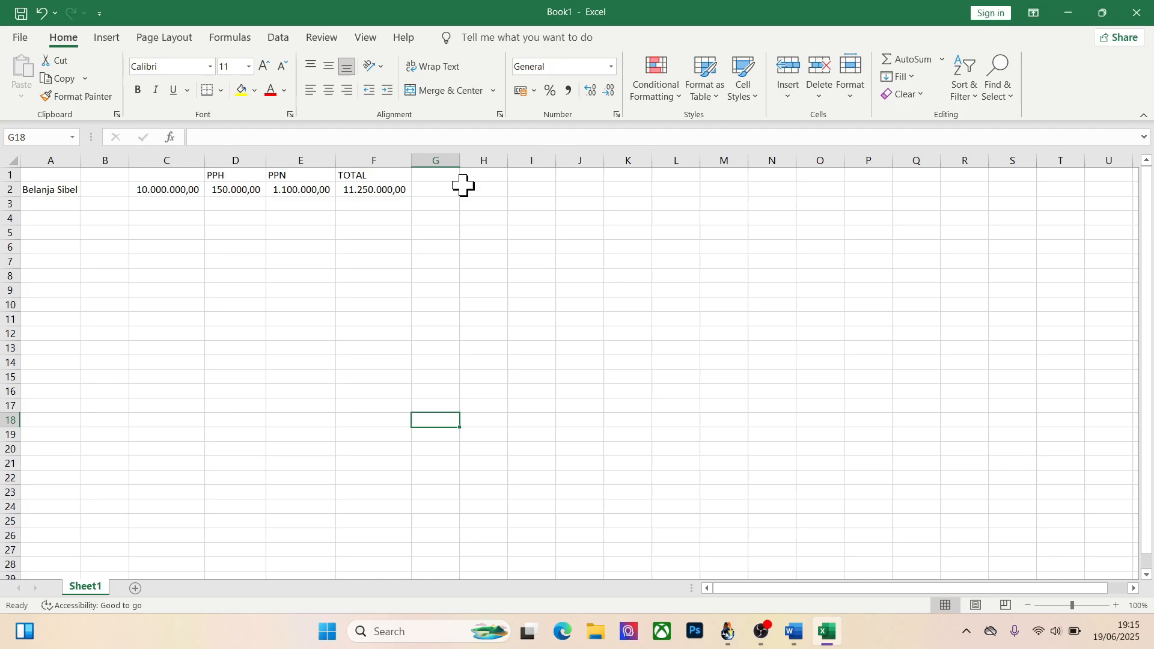
{"action": "left_click", "coordinate": [358, 190]}
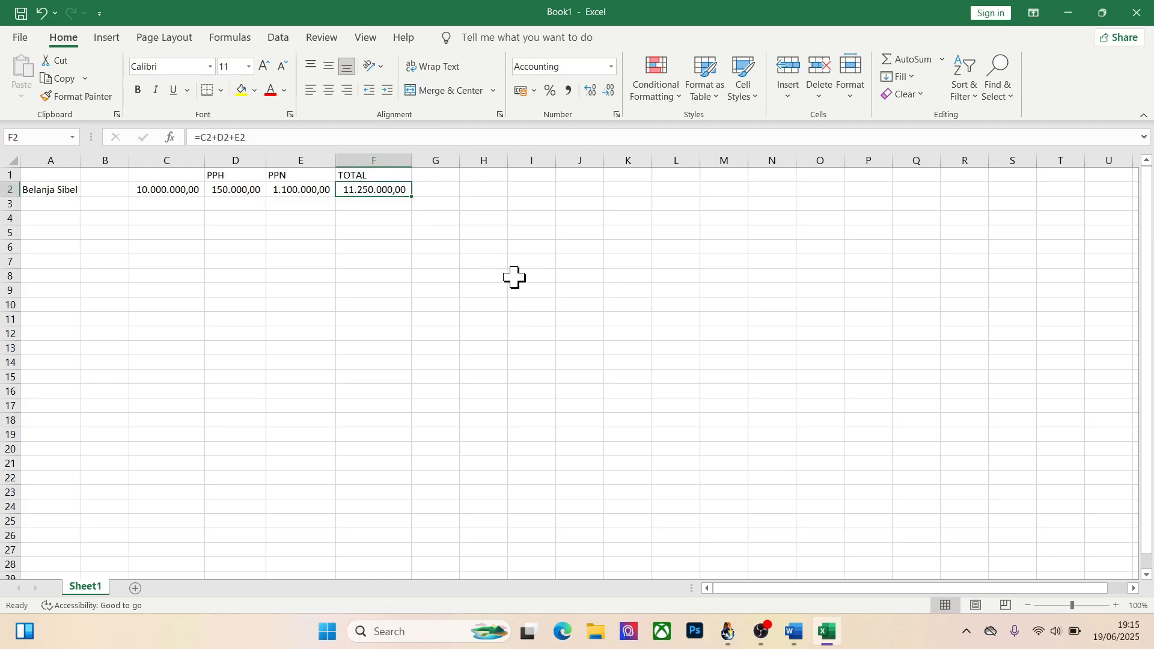
{"action": "left_click", "coordinate": [167, 190]}
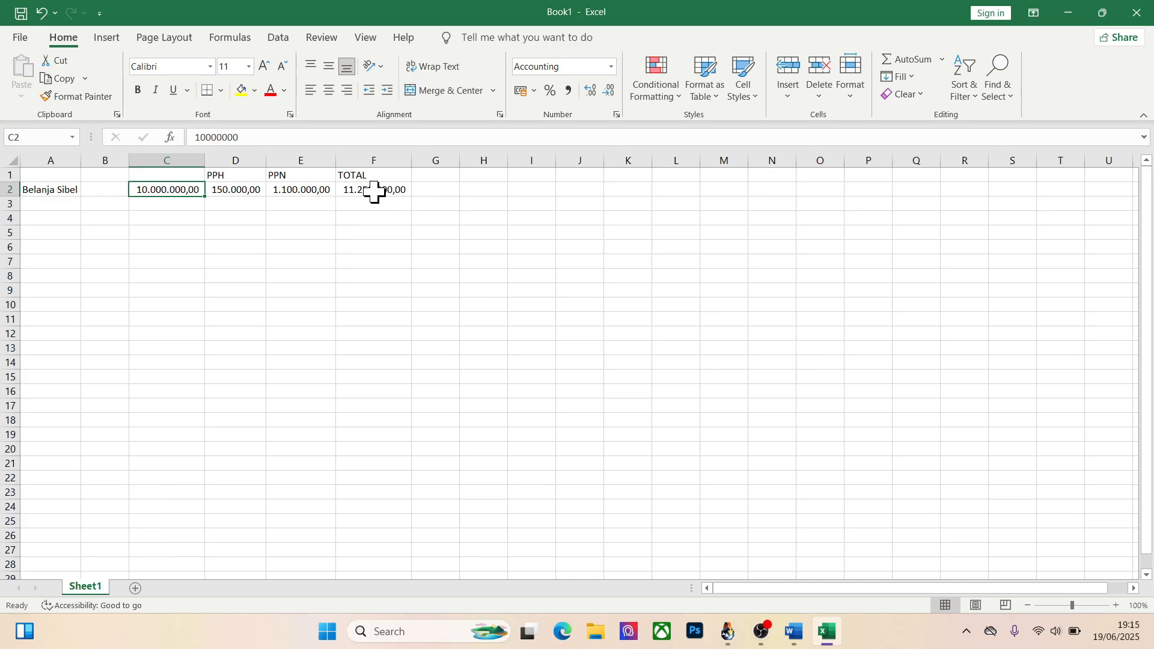
{"action": "key", "text": "alt+Tab"}
{"action": "type", "text": "1"}
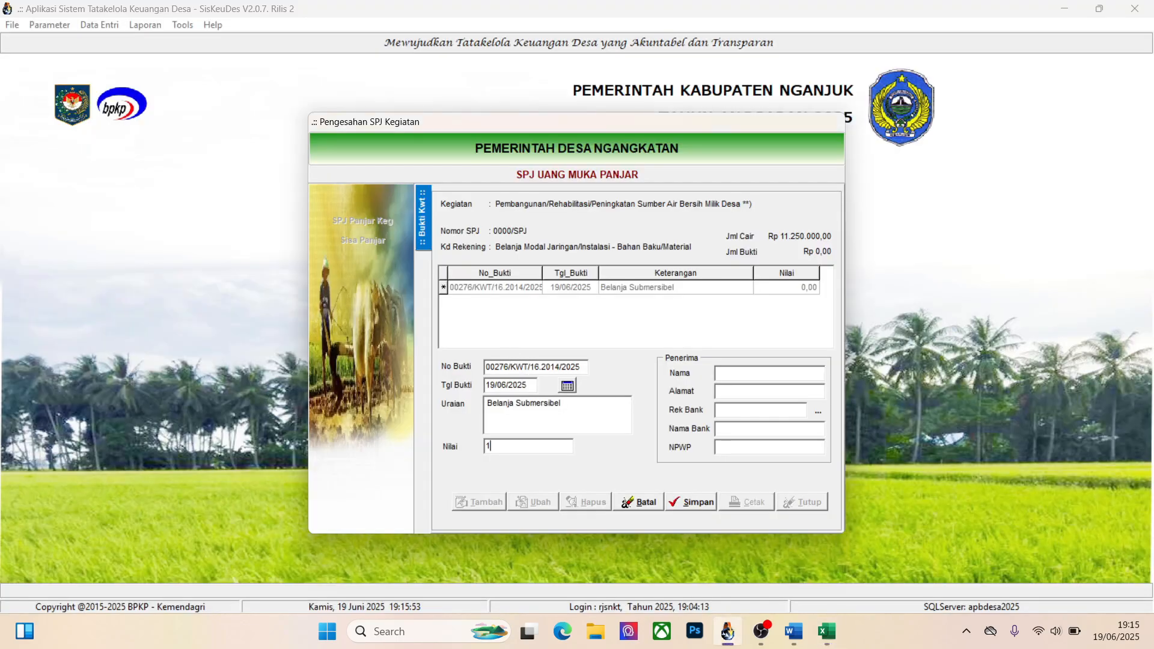
{"action": "type", "text": "1250000"}
Pick the second recipient in the bank account list, fill in the recipient's Alamat and save the receipt
{"action": "left_click", "coordinate": [817, 411]}
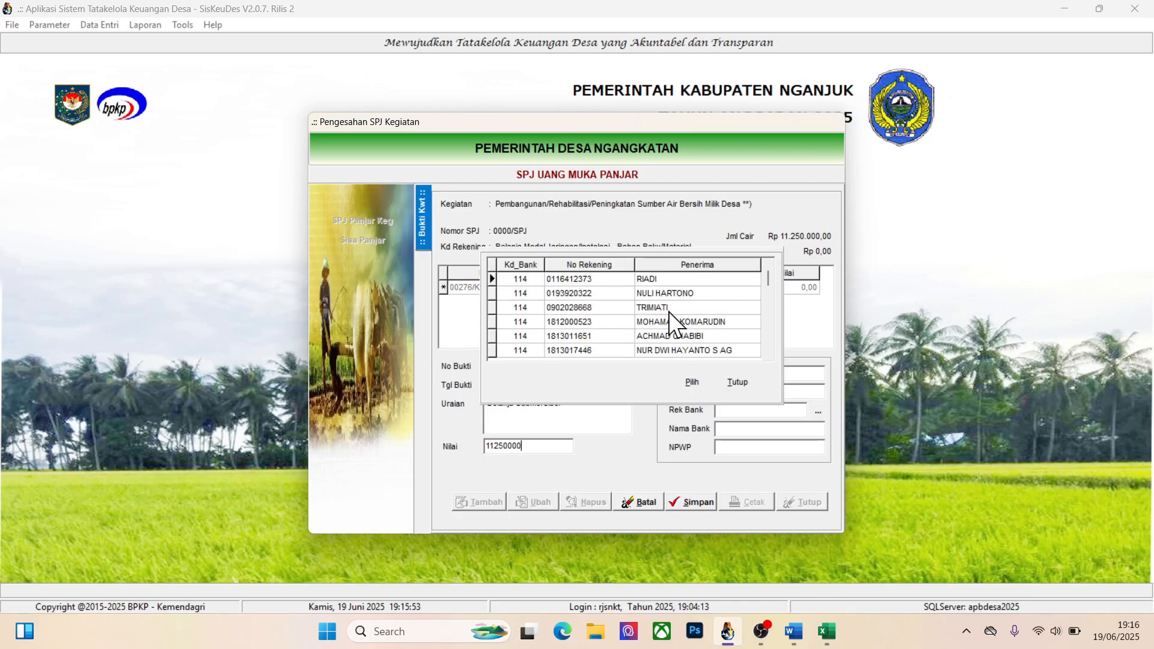
{"action": "left_click", "coordinate": [662, 290]}
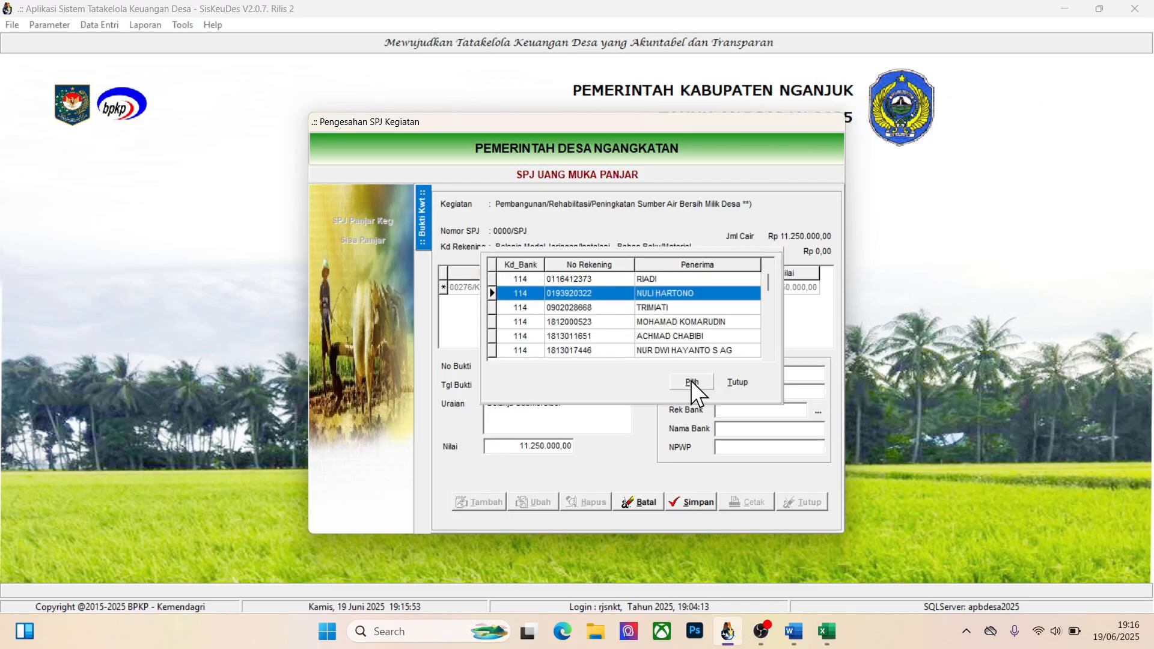
{"action": "left_click", "coordinate": [690, 380]}
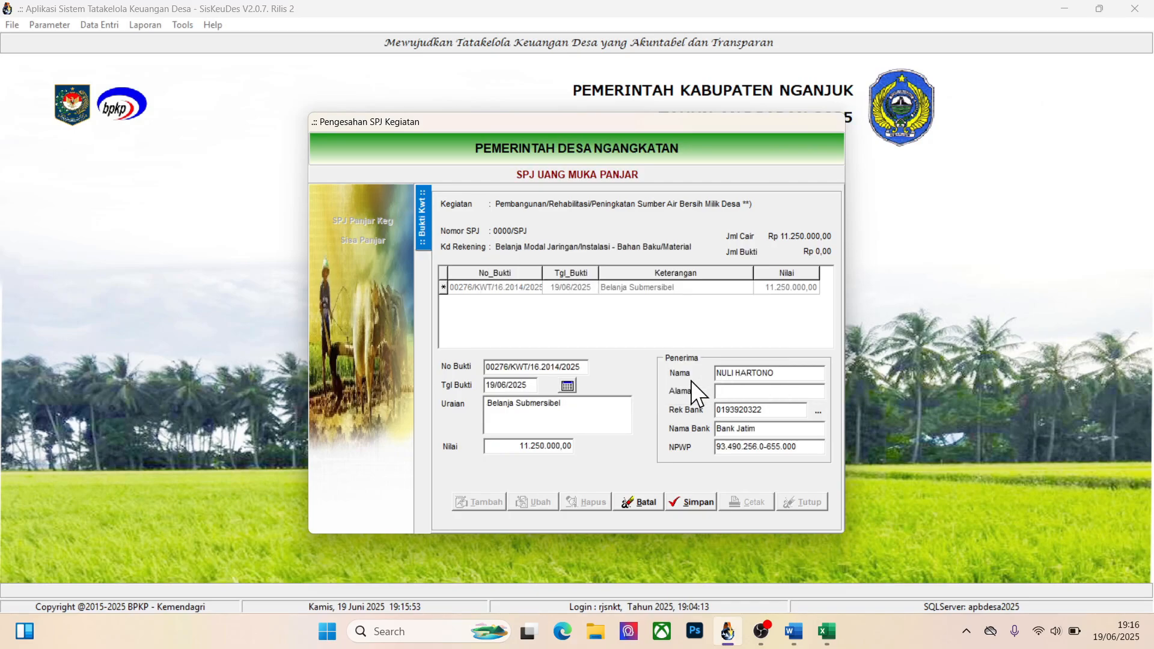
{"action": "left_click", "coordinate": [783, 394]}
{"action": "type", "text": "Nganjuk"}
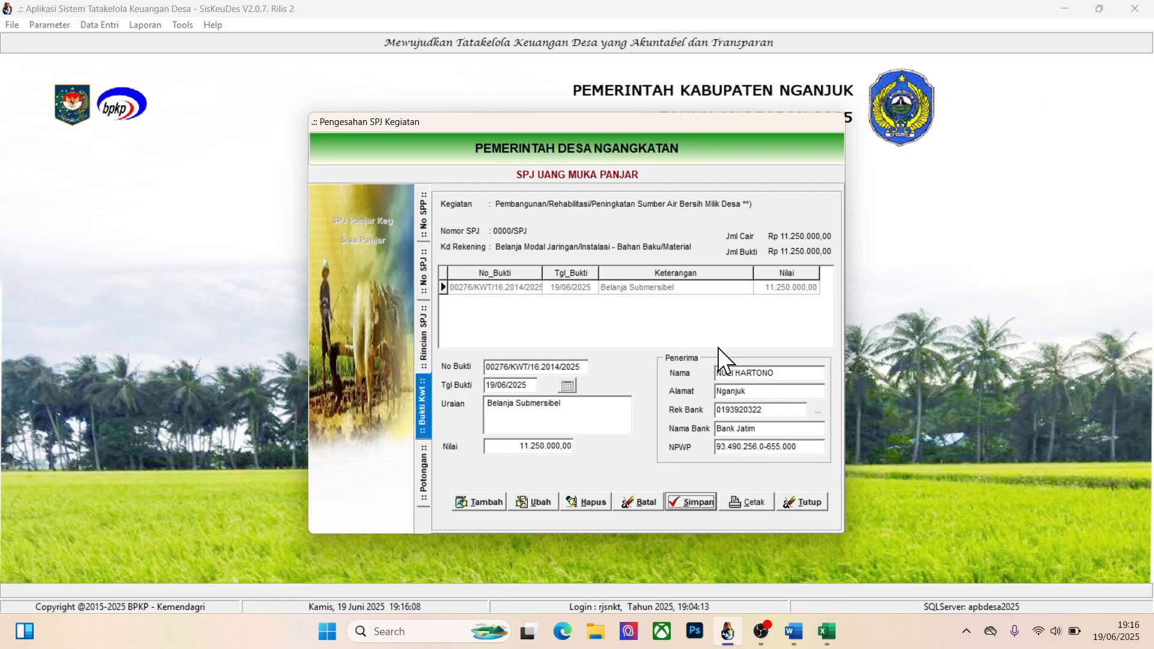
Add a Potongan Pajak PPN Pusat deduction of 1100000 to the receipt, checking the PPN amount in Excel, and save it
{"action": "double_click", "coordinate": [626, 287]}
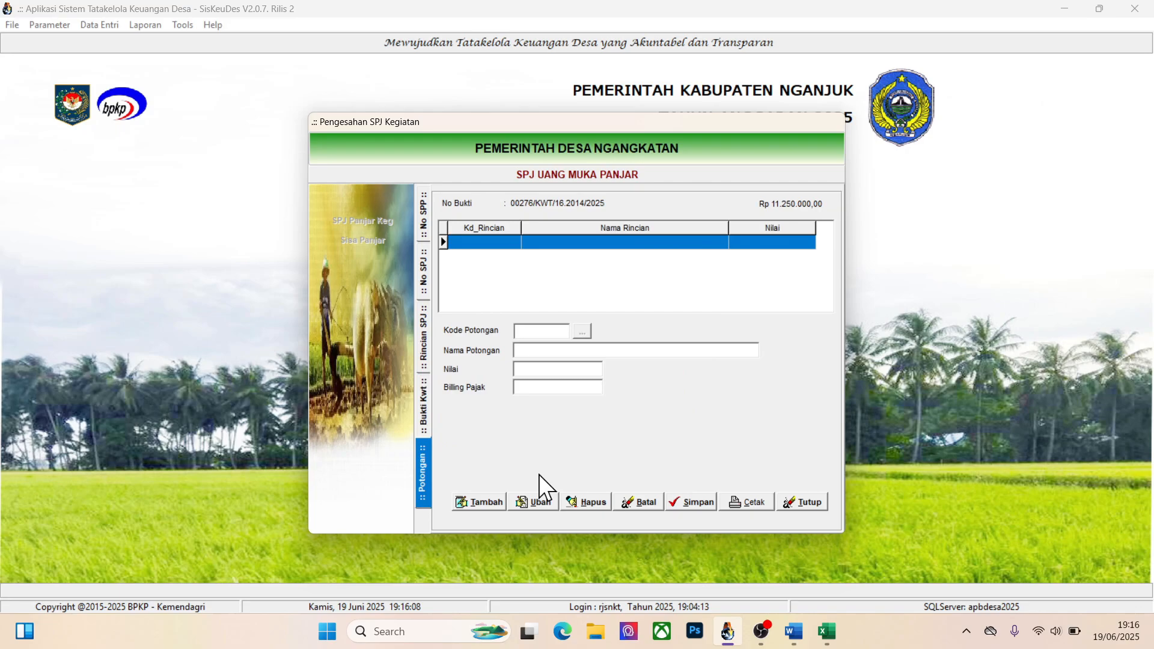
{"action": "left_click", "coordinate": [488, 503]}
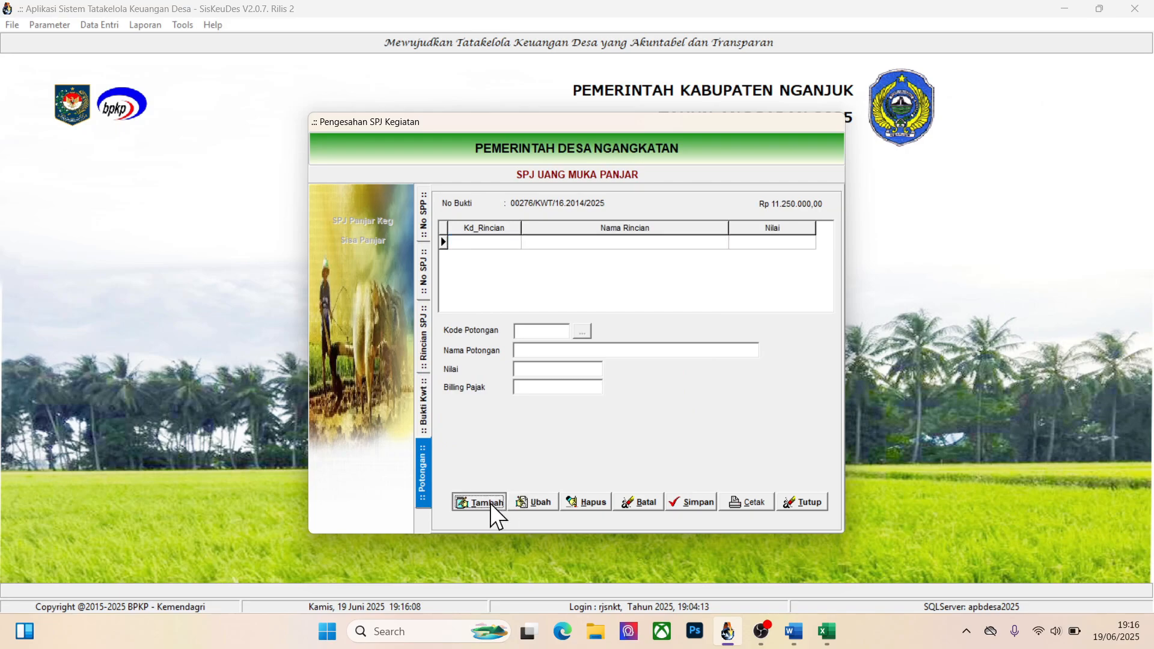
{"action": "left_click", "coordinate": [581, 333]}
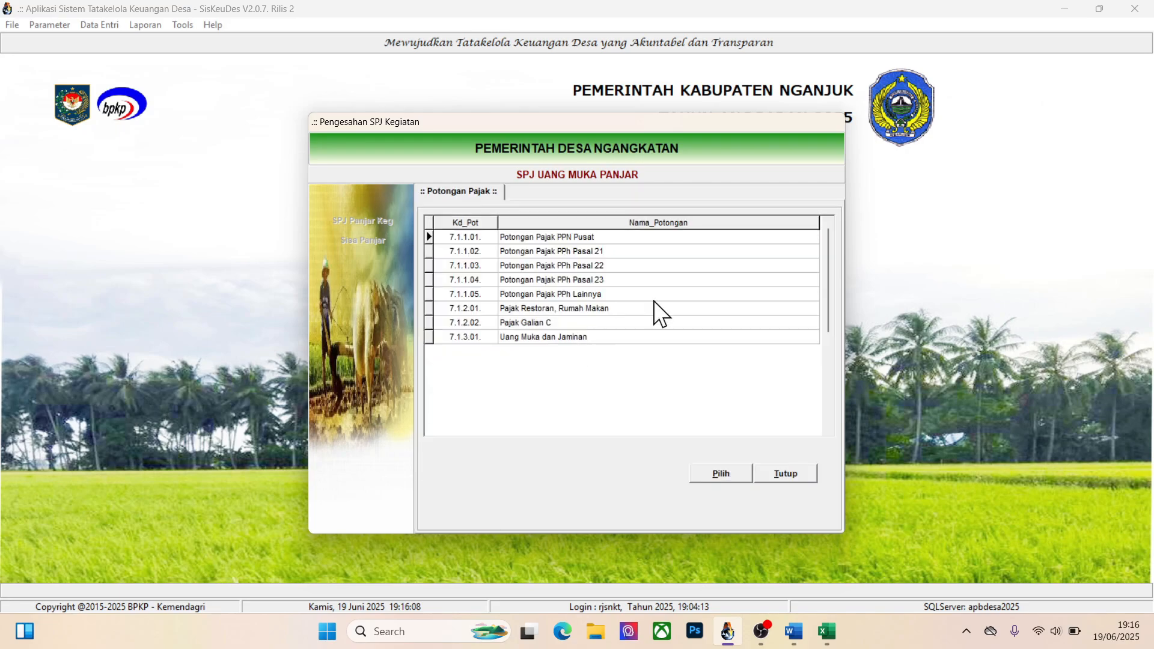
{"action": "left_click", "coordinate": [712, 475]}
{"action": "key", "text": "alt+Tab"}
{"action": "left_click_drag", "start_coordinate": [295, 190], "coordinate": [531, 358]}
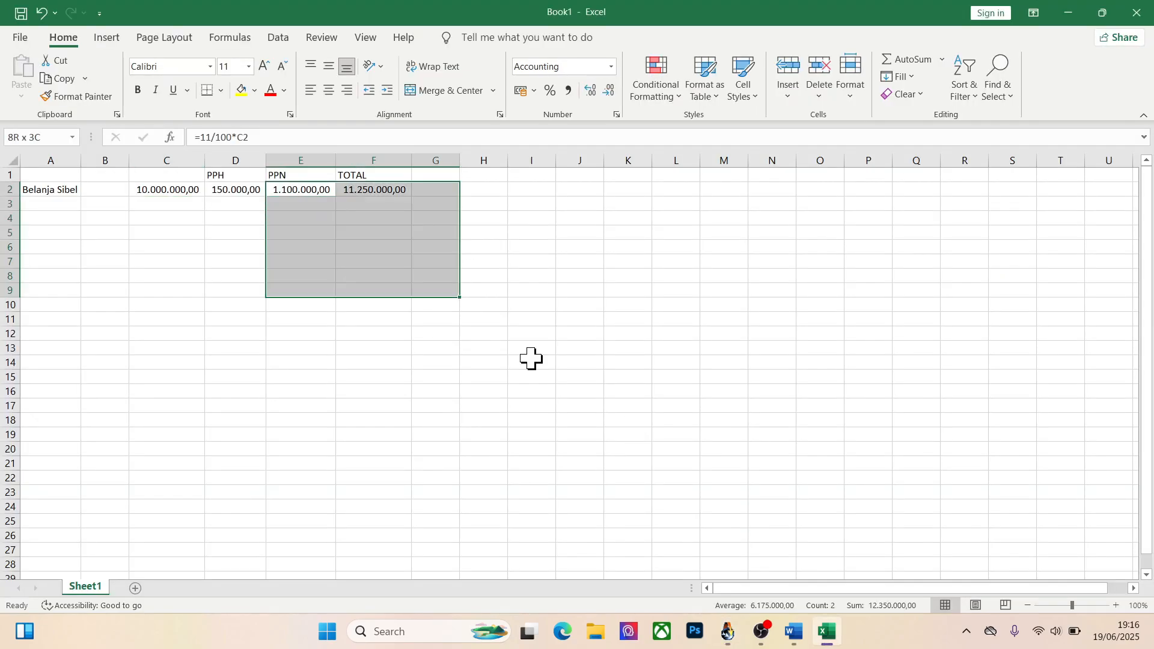
{"action": "key", "text": "alt+Tab"}
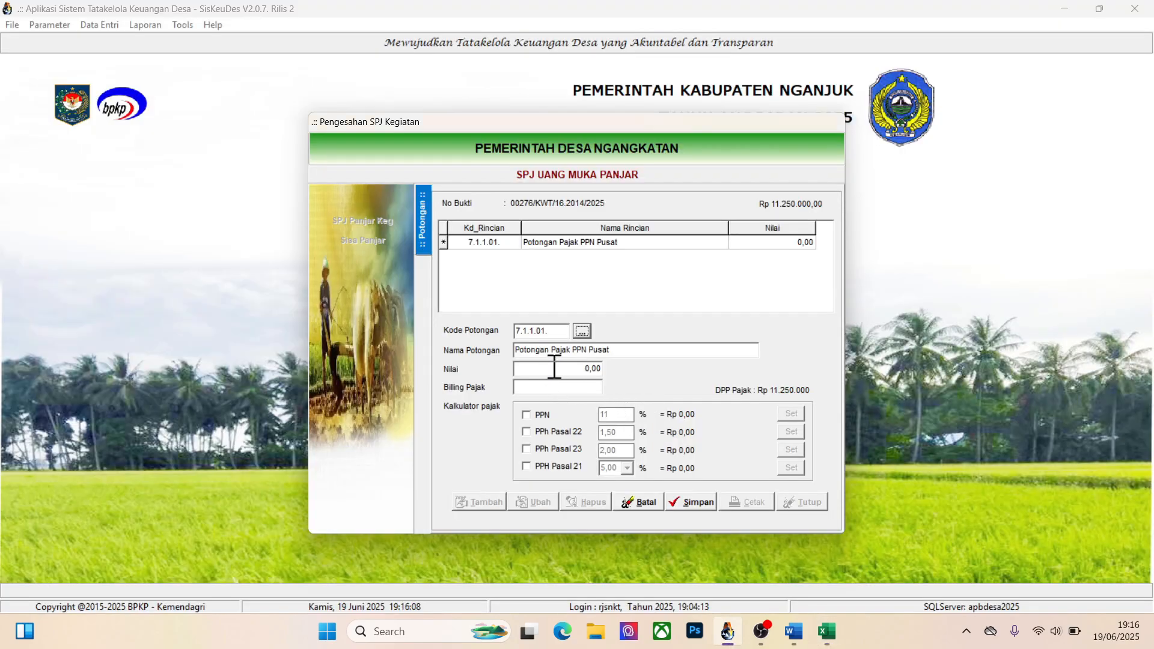
{"action": "left_click", "coordinate": [554, 368]}
{"action": "type", "text": "1100000"}
{"action": "left_click", "coordinate": [693, 499]}
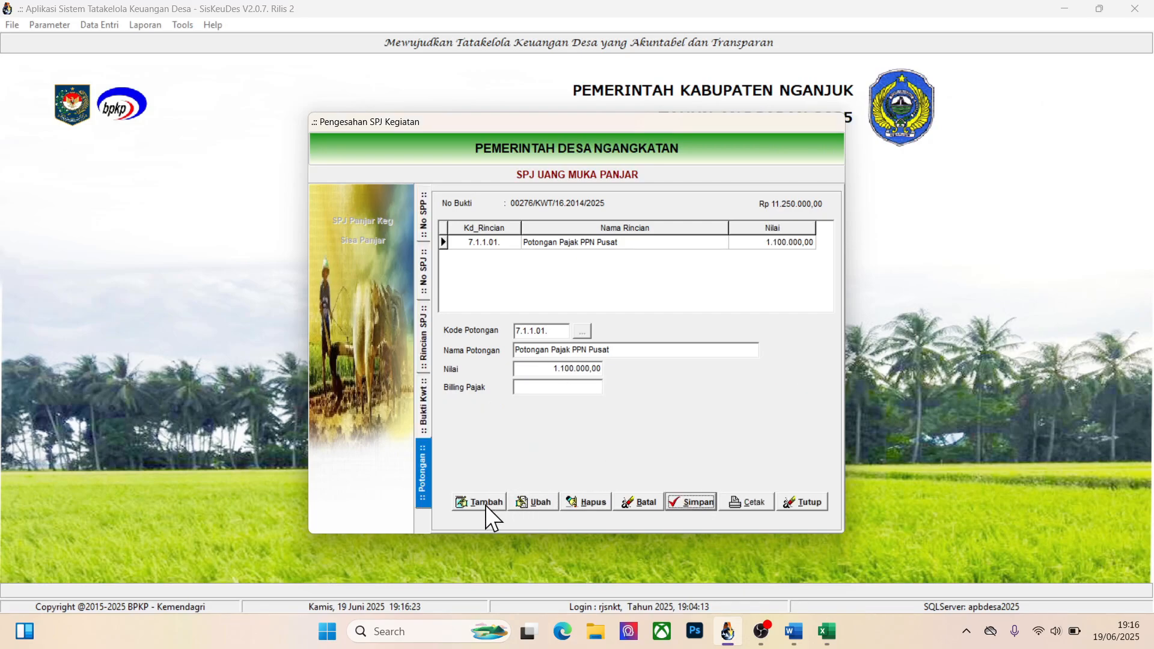
Add a Potongan Pajak PPh Pasal 22 deduction of 150000 to the receipt, checking the PPH amount in Excel, and save it
{"action": "left_click", "coordinate": [485, 503]}
{"action": "left_click", "coordinate": [581, 331]}
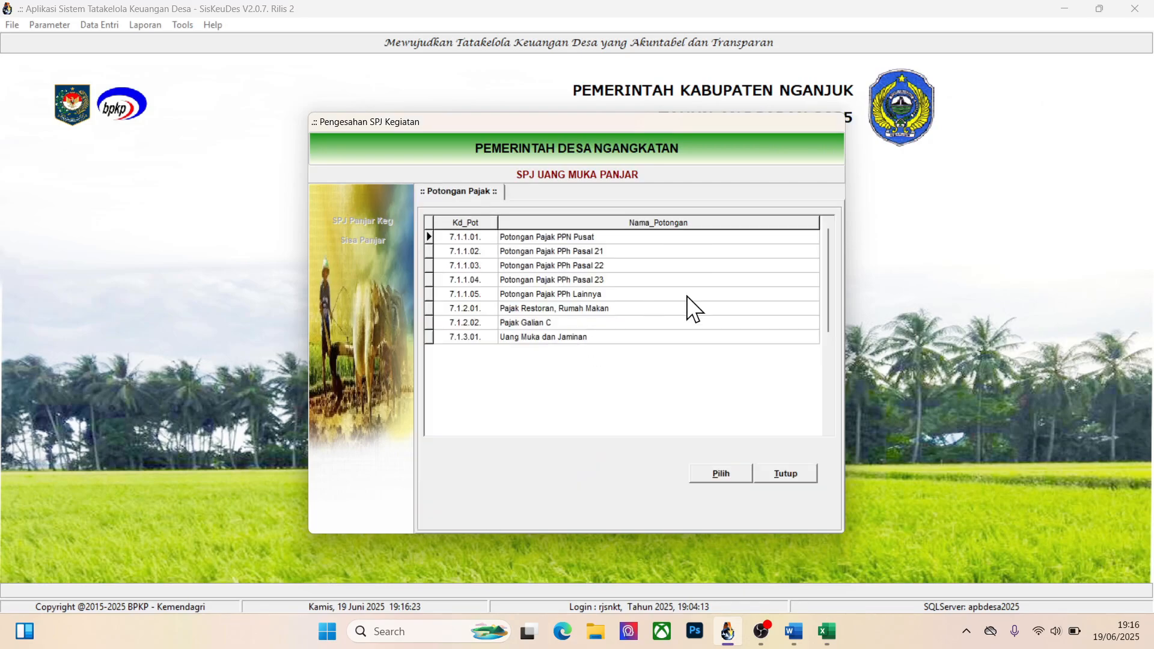
{"action": "left_click", "coordinate": [599, 266]}
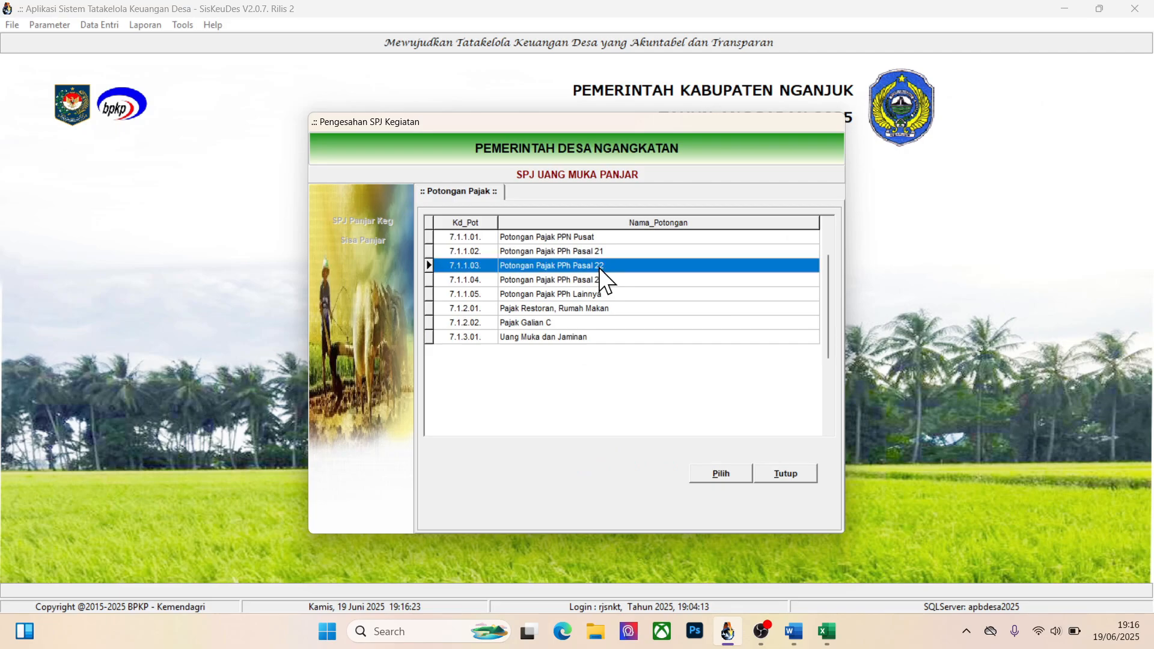
{"action": "left_click", "coordinate": [721, 473]}
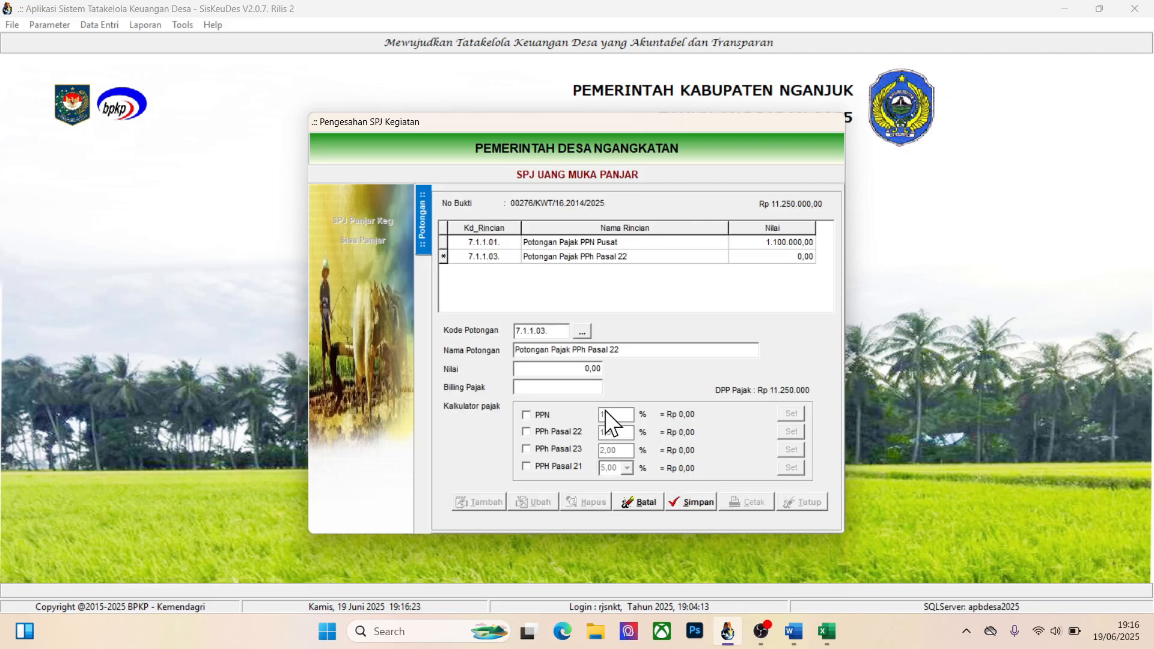
{"action": "key", "text": "alt+Tab"}
{"action": "key", "text": "alt+Tab"}
{"action": "left_click", "coordinate": [560, 371]}
{"action": "type", "text": "150000"}
{"action": "left_click", "coordinate": [691, 501]}
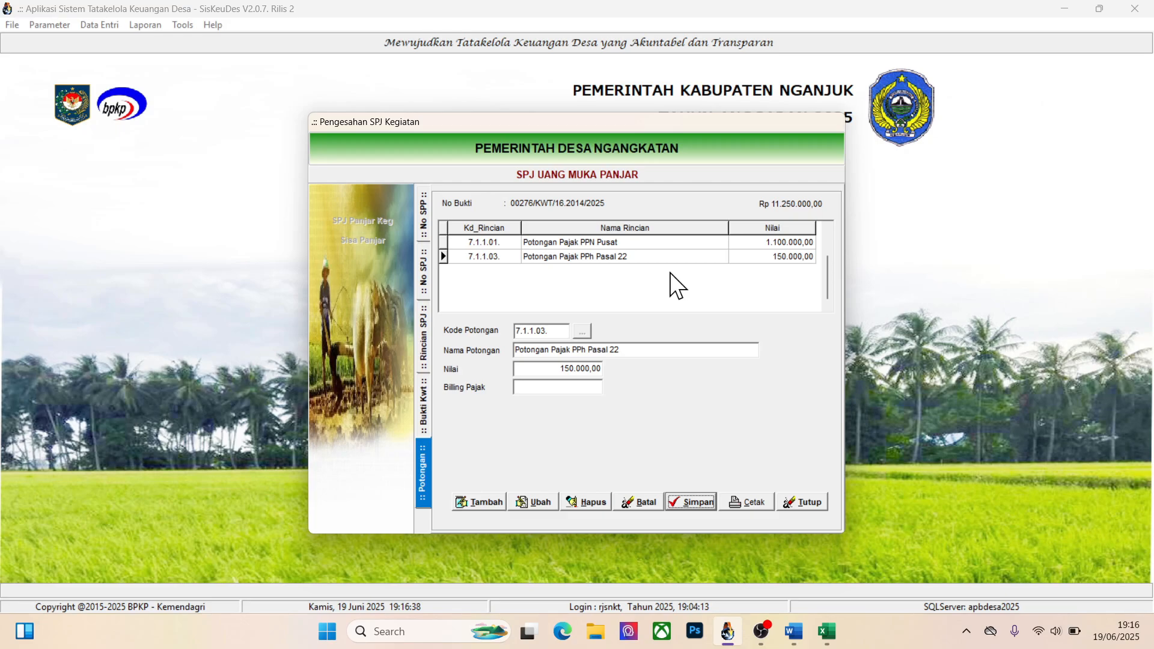
Close the SPJ form and open the Deposit Pajak payments in Mutasi Kas
{"action": "left_click", "coordinate": [800, 501]}
{"action": "left_click", "coordinate": [770, 491]}
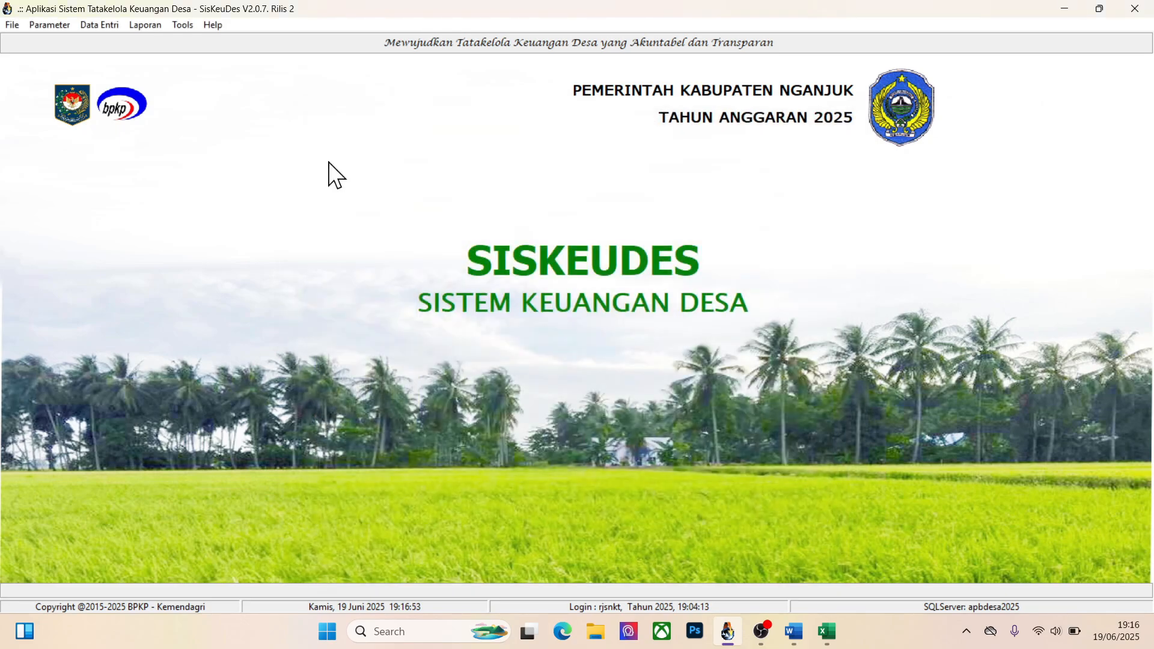
{"action": "left_click", "coordinate": [99, 27]}
{"action": "mouse_move", "coordinate": [120, 89]}
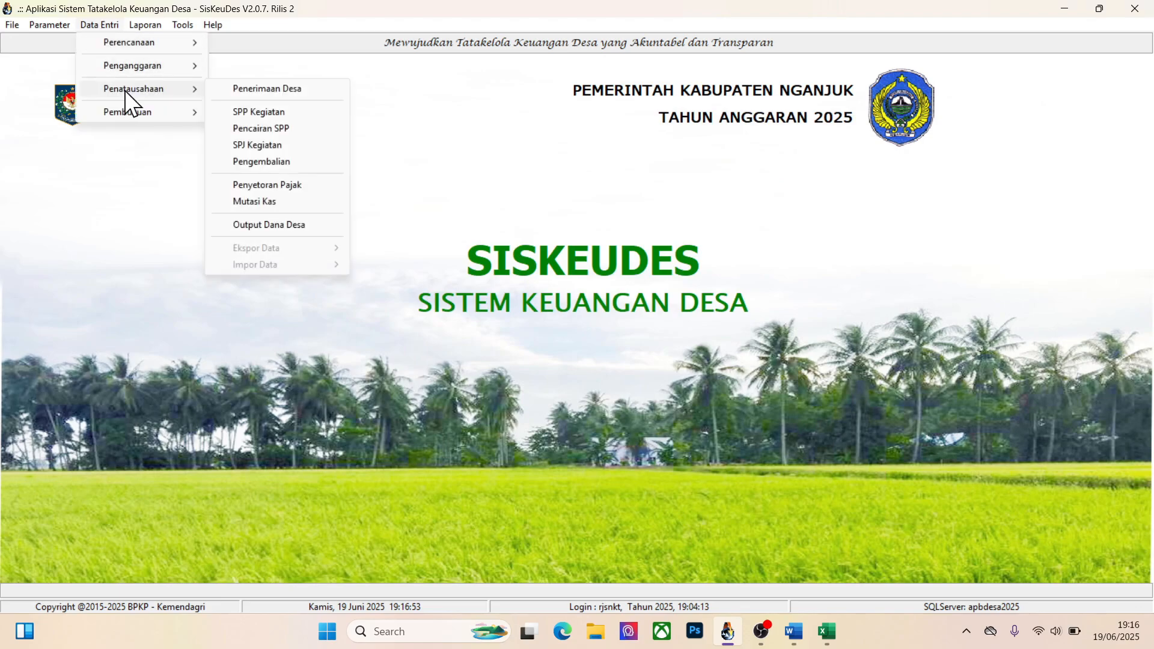
{"action": "left_click", "coordinate": [254, 201]}
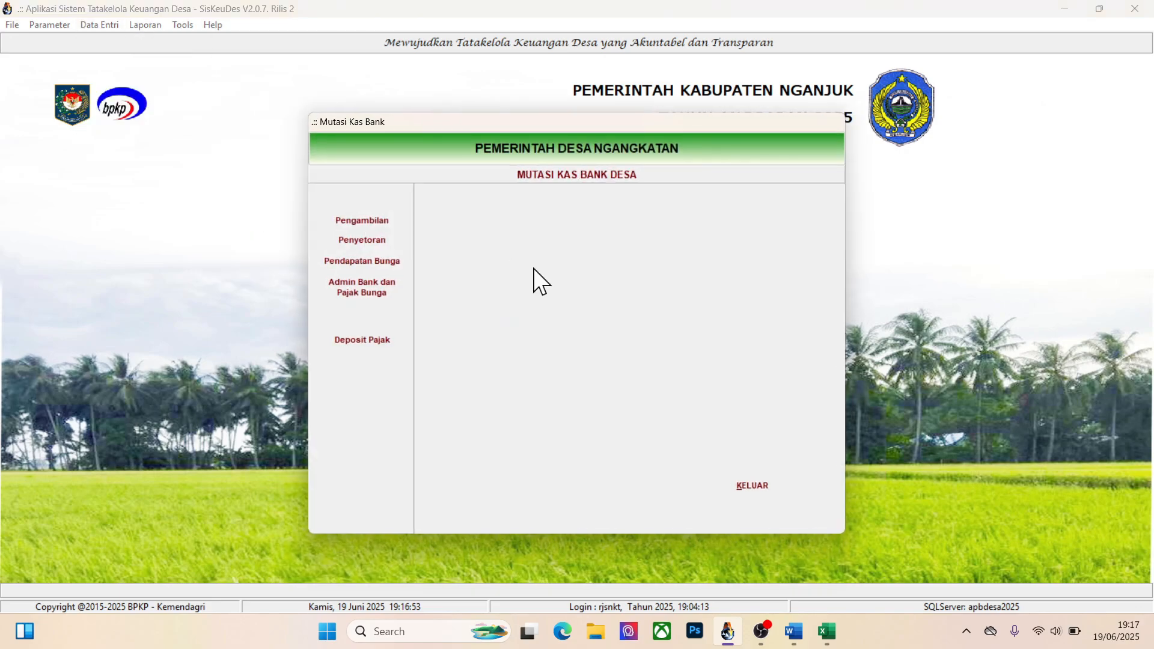
{"action": "left_click", "coordinate": [373, 340]}
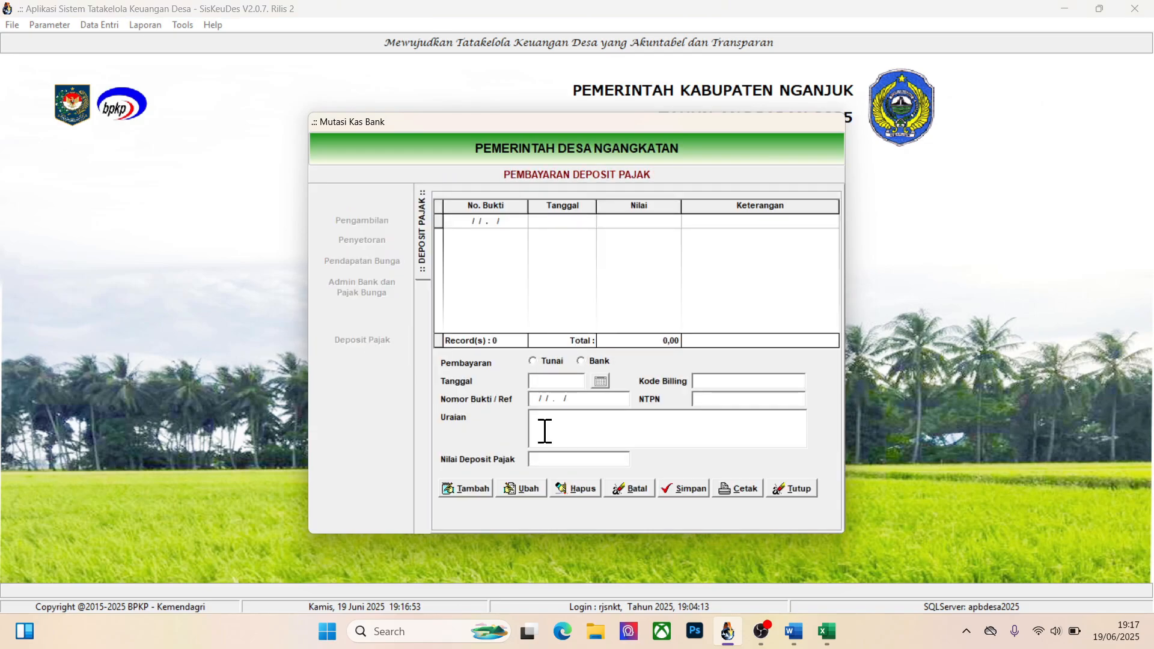
Add a tax deposit paid by Tunai, dated 19/06/2025, with the Uraian "PPN Sumur Submersibel"
{"action": "left_click", "coordinate": [481, 487]}
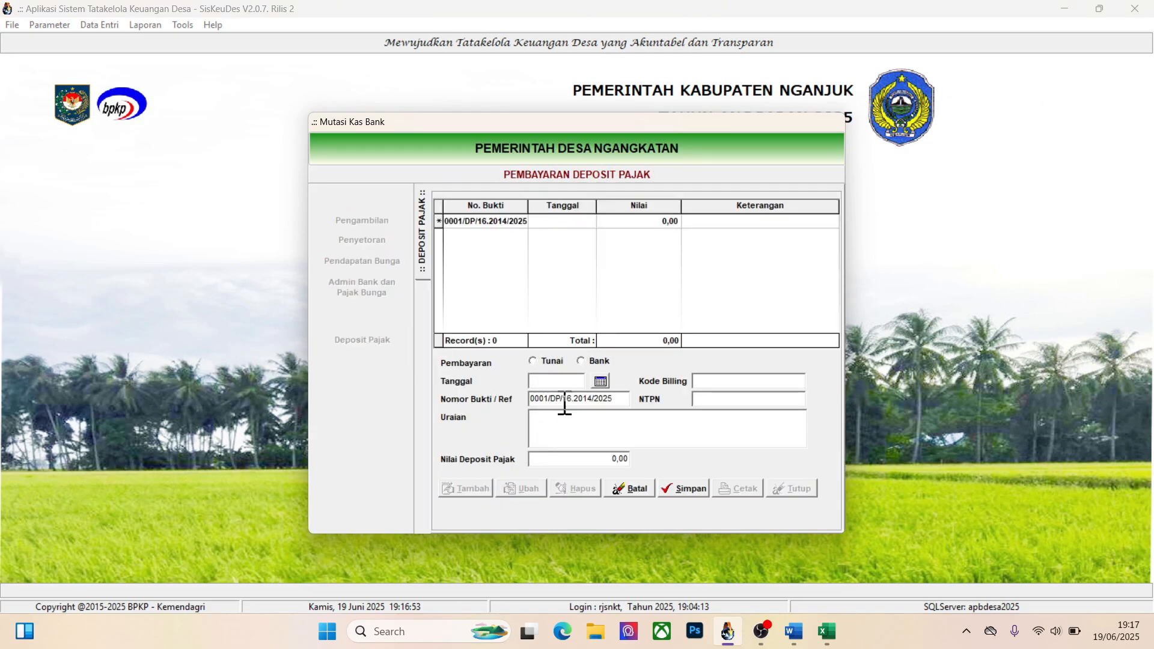
{"action": "left_click", "coordinate": [534, 360]}
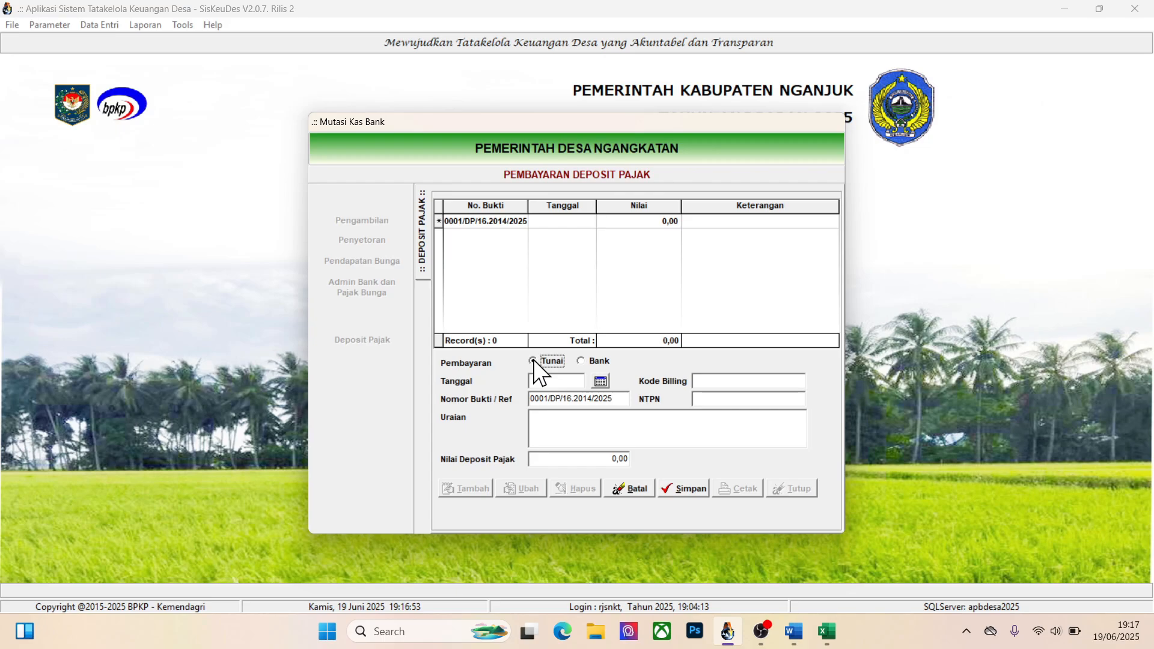
{"action": "left_click", "coordinate": [600, 386]}
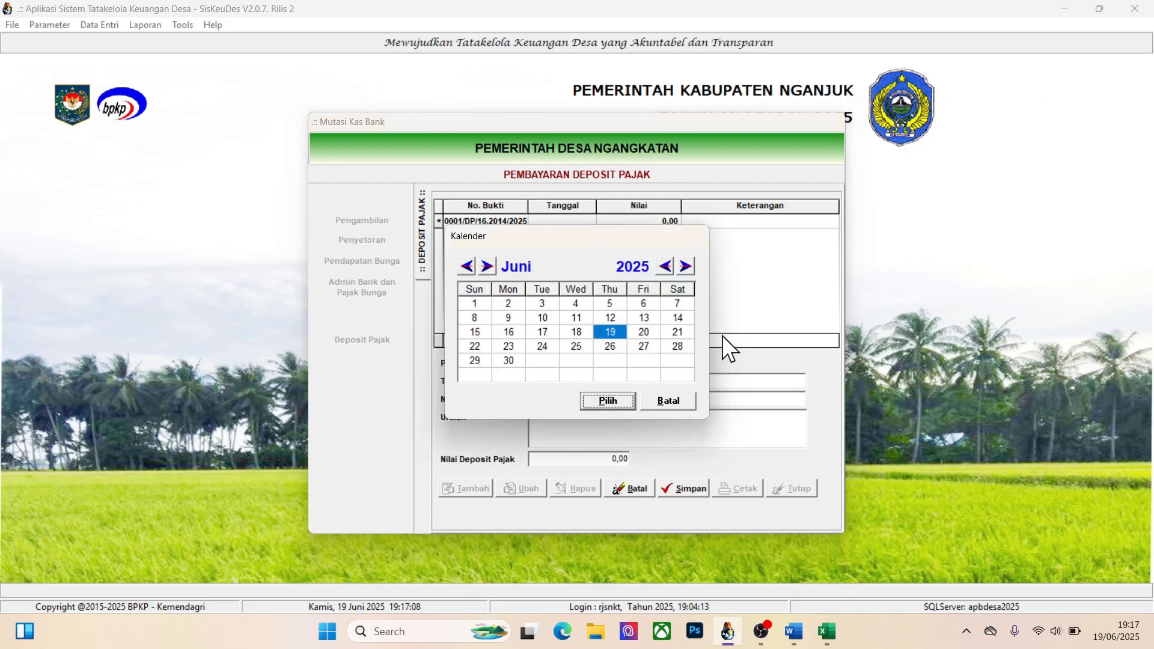
{"action": "left_click", "coordinate": [605, 400]}
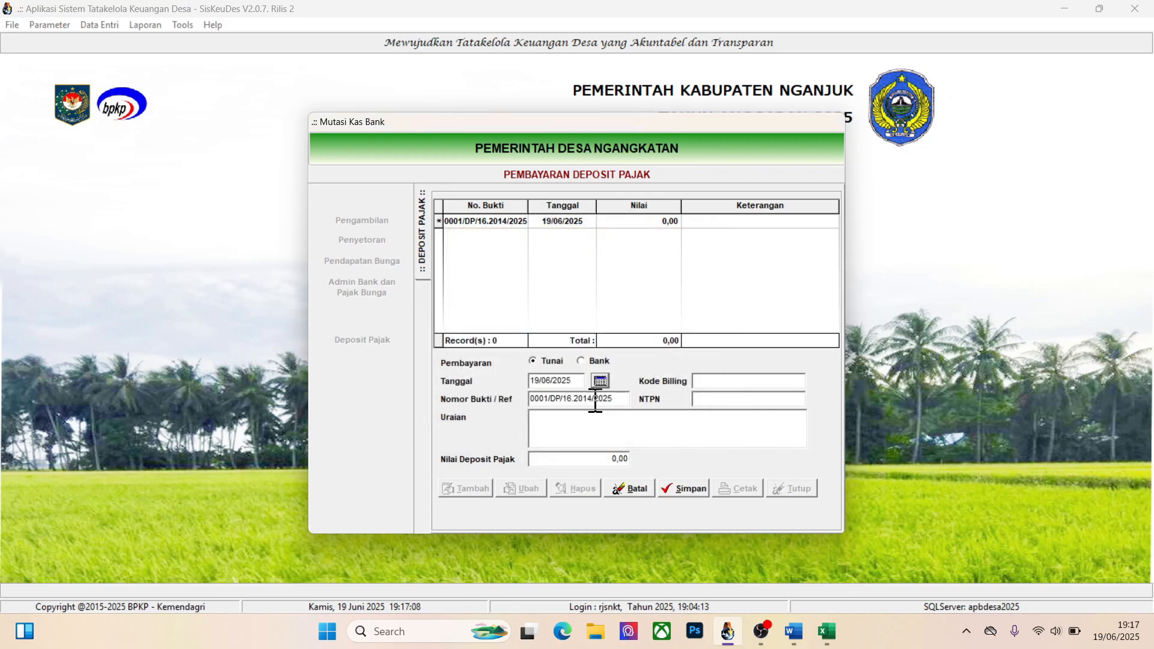
{"action": "left_click", "coordinate": [588, 432]}
{"action": "left_click", "coordinate": [745, 404]}
{"action": "key", "text": "alt+Tab"}
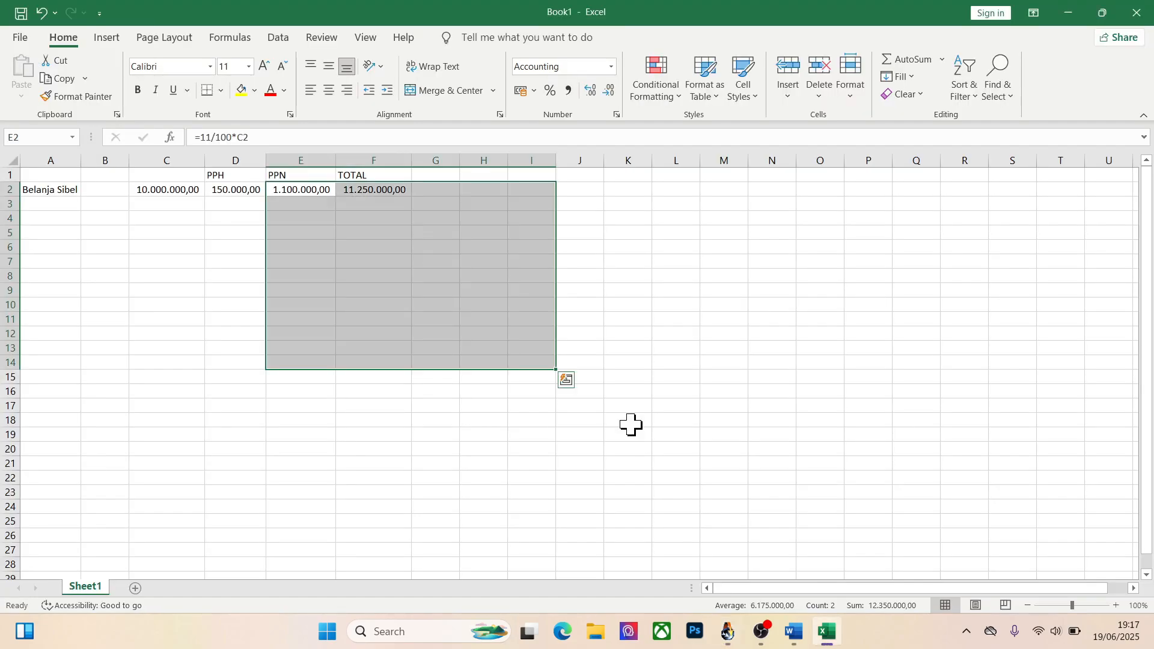
{"action": "key", "text": "alt+Tab"}
{"action": "type", "text": "PPN"}
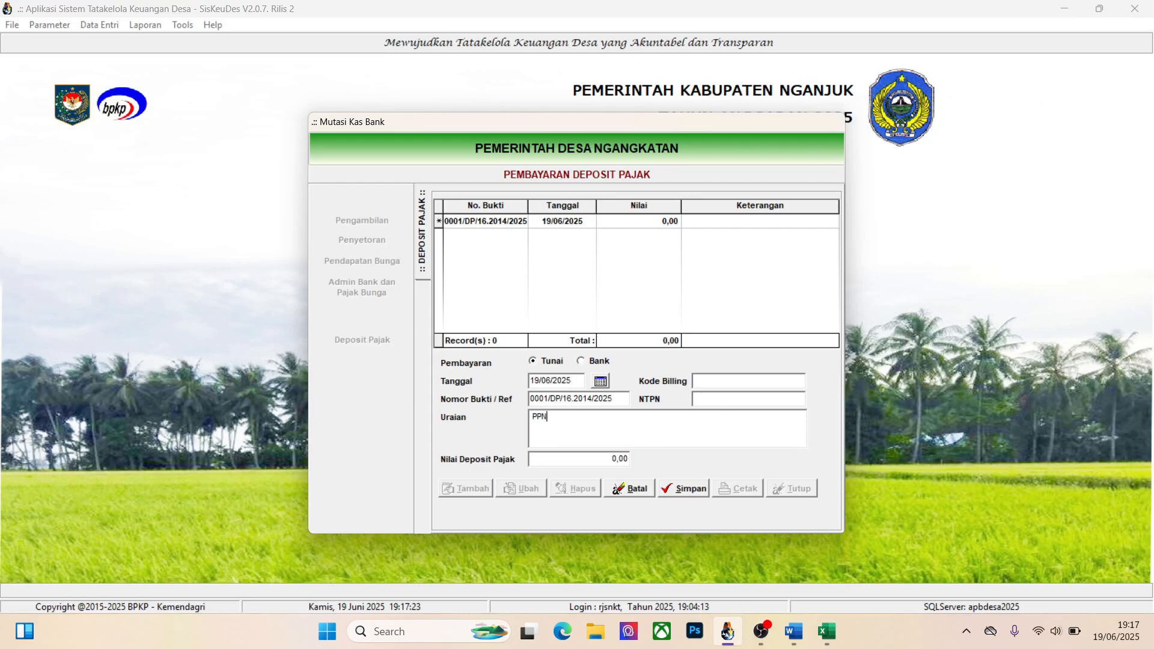
{"action": "type", "text": " Sumur Submersibel"}
Fill in the Kode Billing and NTPN of the PPN deposit
{"action": "left_click", "coordinate": [726, 381]}
{"action": "type", "text": "12124235346546"}
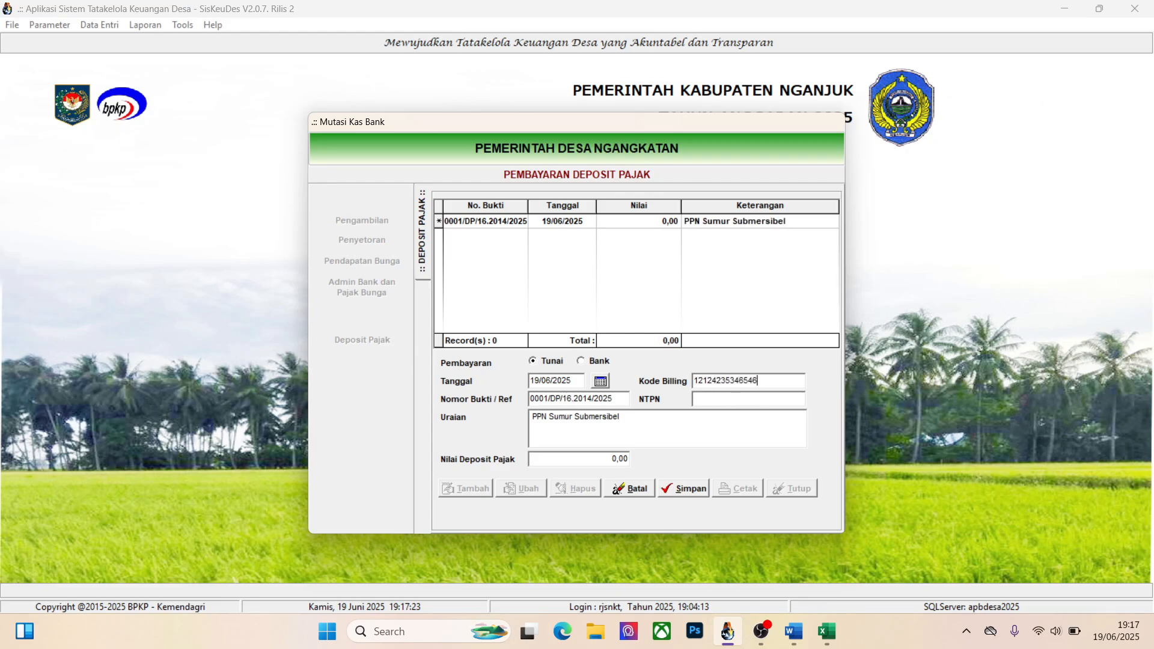
{"action": "key", "text": "Tab"}
{"action": "left_click", "coordinate": [718, 399]}
{"action": "type", "text": "JHHJNDFGKJ287"}
Check the PPN amount in the Excel sheet, set the Nilai Deposit Pajak to 1100000 in Siskeudes and save the deposit
{"action": "left_click", "coordinate": [596, 458]}
{"action": "key", "text": "alt+Tab"}
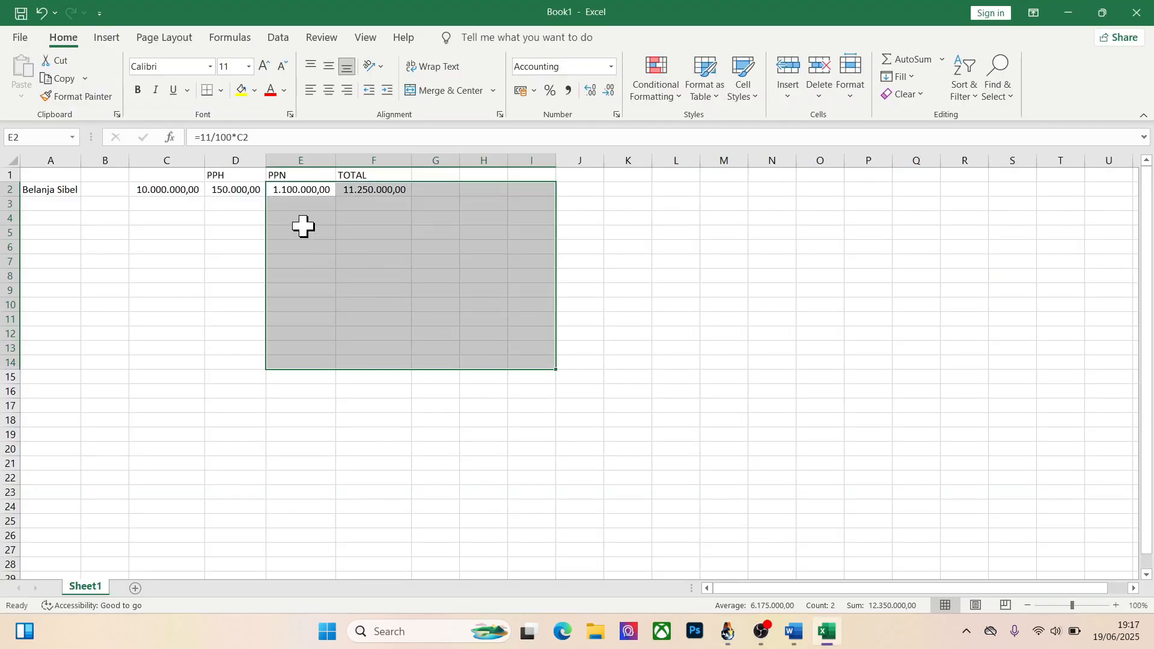
{"action": "left_click", "coordinate": [301, 228]}
{"action": "left_click", "coordinate": [289, 191]}
{"action": "key", "text": "alt+Tab"}
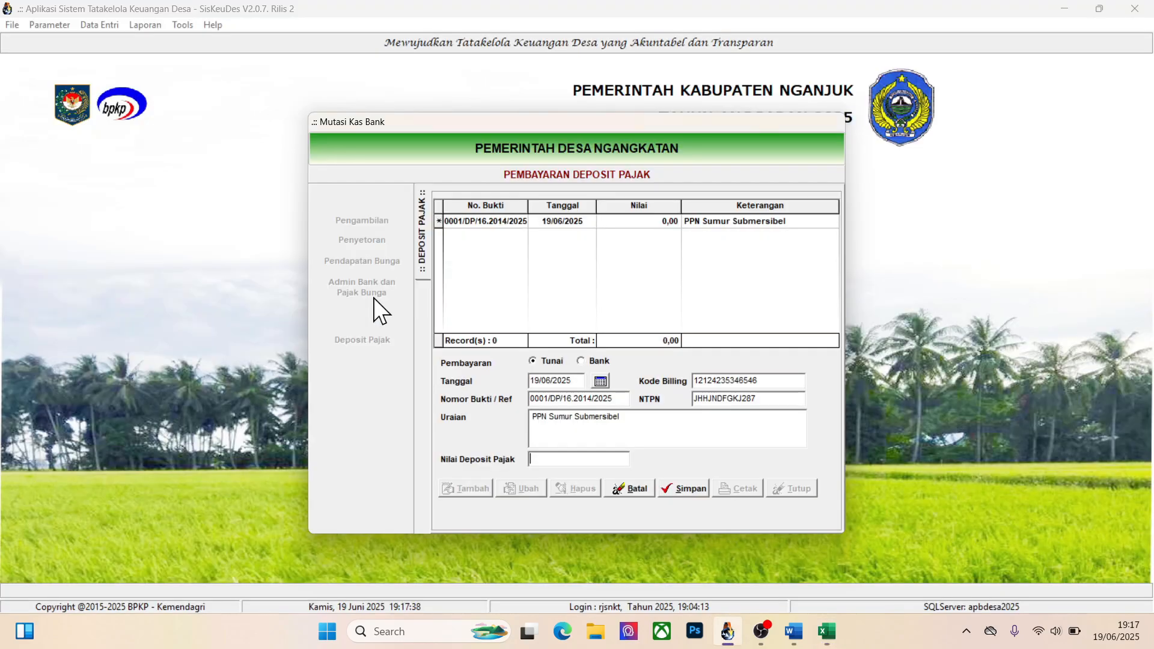
{"action": "type", "text": "1100000"}
{"action": "left_click", "coordinate": [685, 488]}
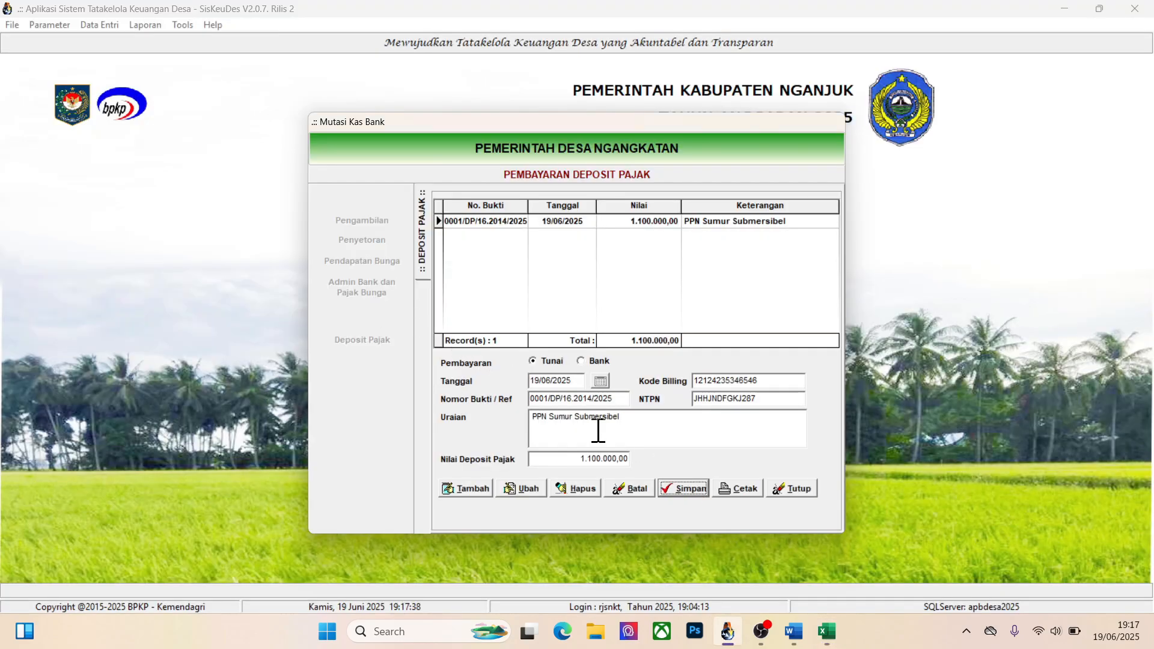
Add a second tax deposit dated 19/06/2025 with the Uraian "PPH Sumur Submersibel"
{"action": "left_click", "coordinate": [474, 489]}
{"action": "left_click", "coordinate": [600, 380]}
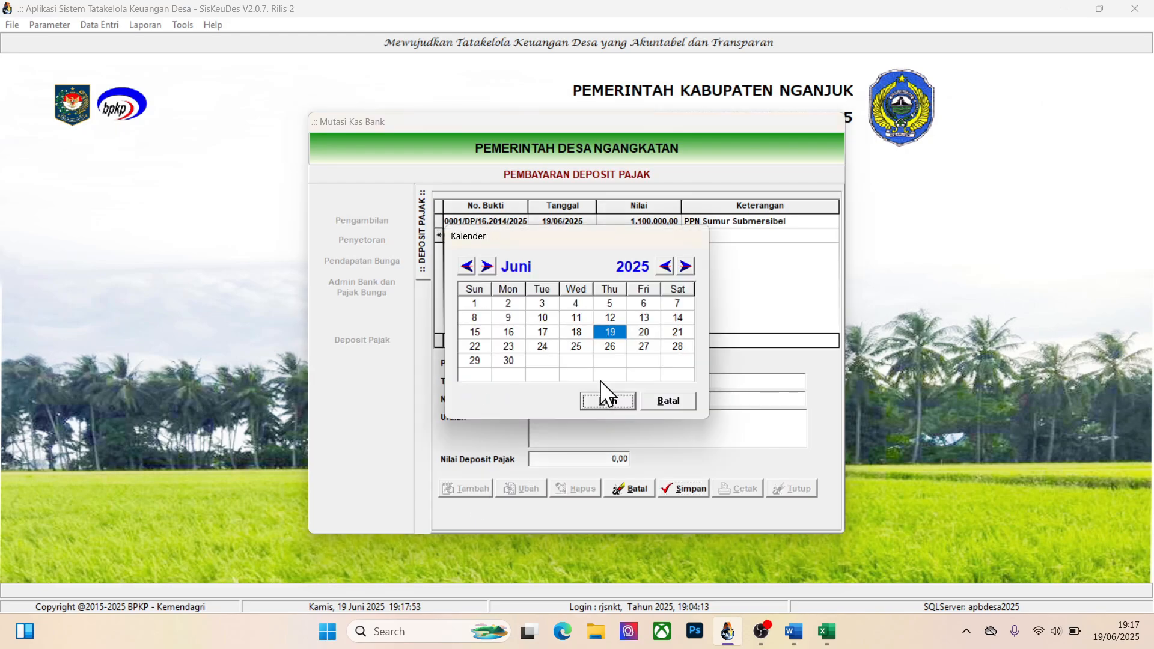
{"action": "left_click", "coordinate": [608, 400]}
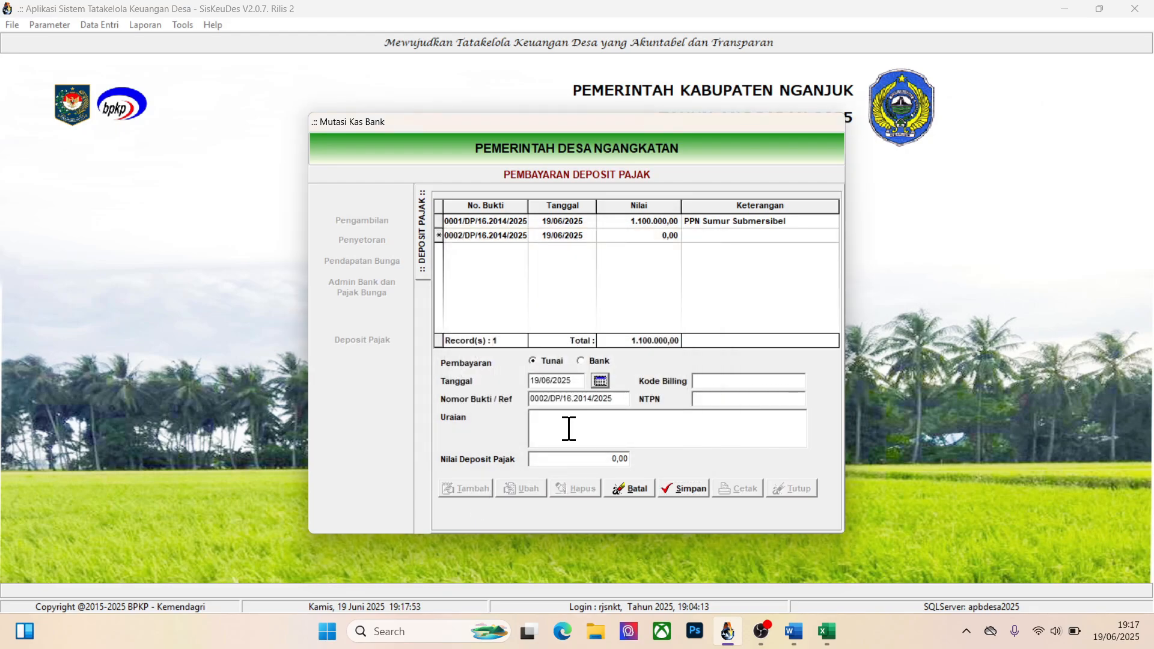
{"action": "left_click", "coordinate": [569, 428]}
{"action": "type", "text": "PPH Sumur Submersibel"}
Fill in the Kode Billing and NTPN of the PPH deposit
{"action": "left_click", "coordinate": [734, 380]}
{"action": "type", "text": "87237483876717"}
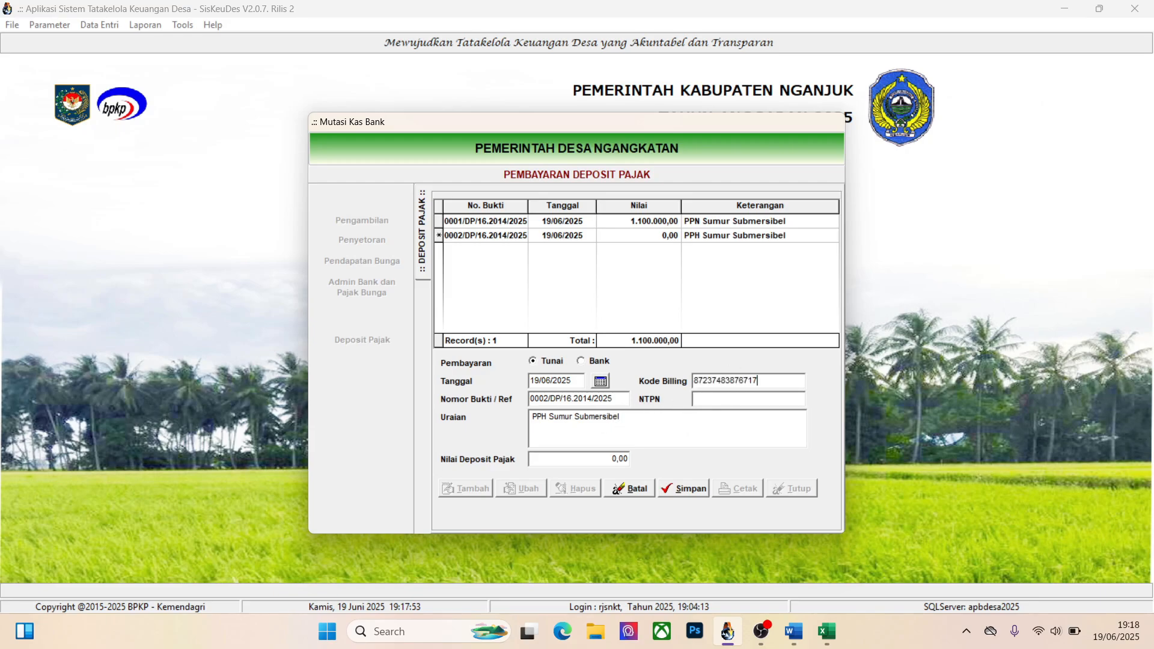
{"action": "key", "text": "Tab"}
{"action": "left_click", "coordinate": [735, 402]}
{"action": "type", "text": "JHDFGKJHSK23487"}
Set the PPH deposit's Nilai Deposit Pajak to 150000 after checking Excel, save it and close the Mutasi Kas form
{"action": "key", "text": "alt+Tab"}
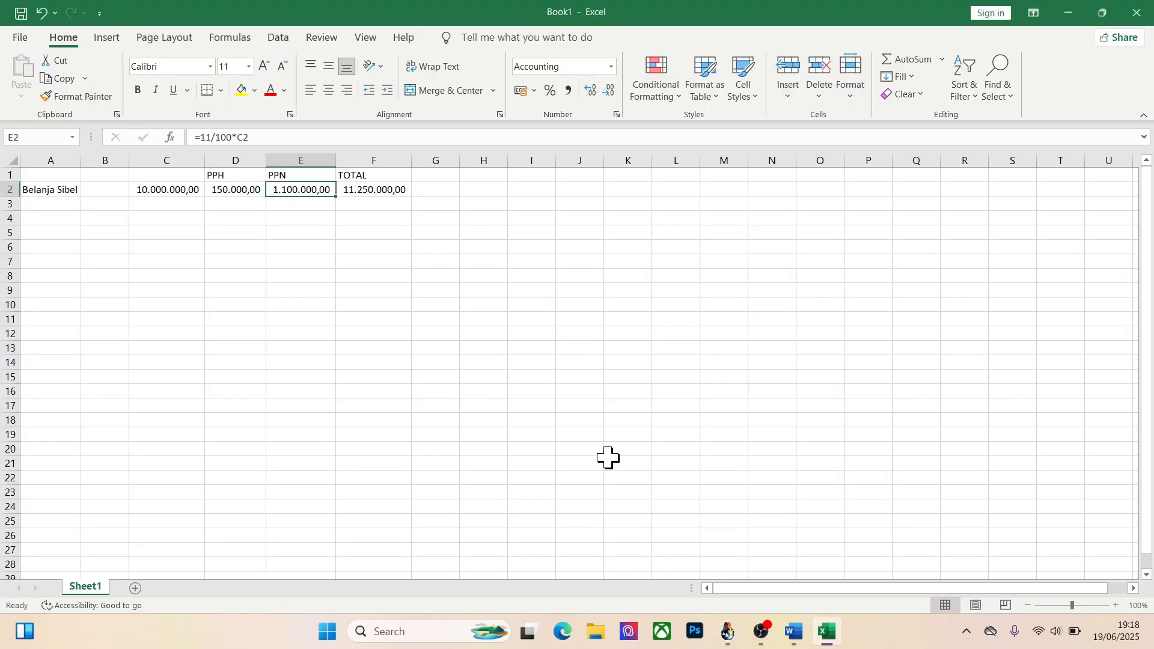
{"action": "key", "text": "alt+Tab"}
{"action": "left_click", "coordinate": [608, 458]}
{"action": "type", "text": "150.0"}
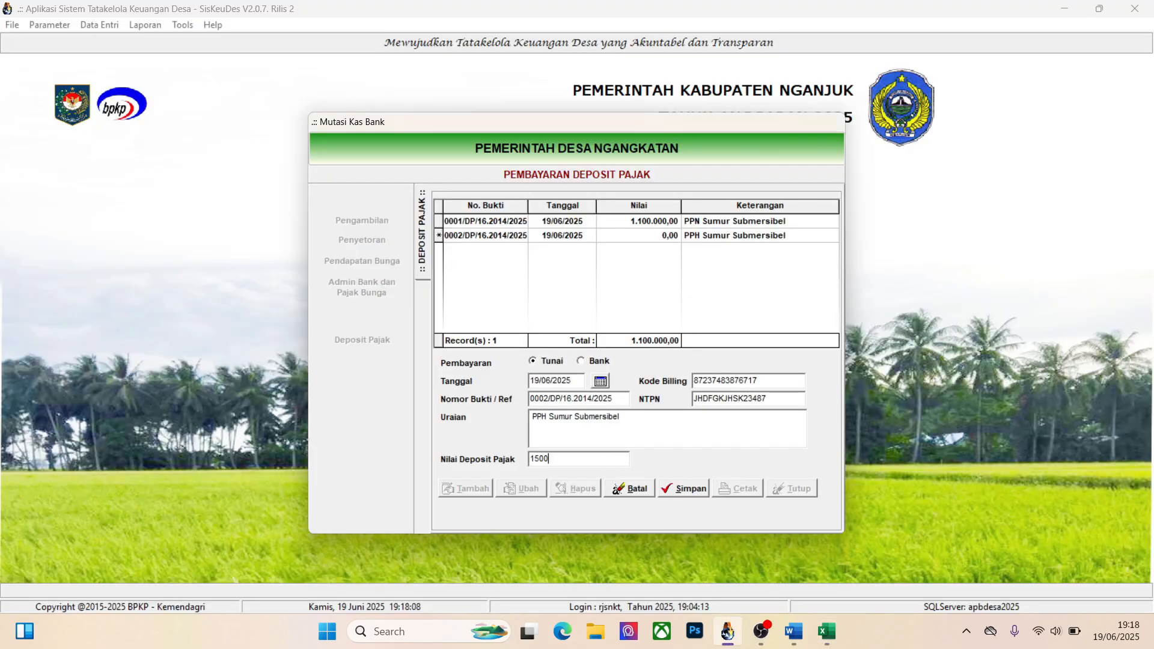
{"action": "type", "text": "00"}
{"action": "left_click", "coordinate": [687, 482]}
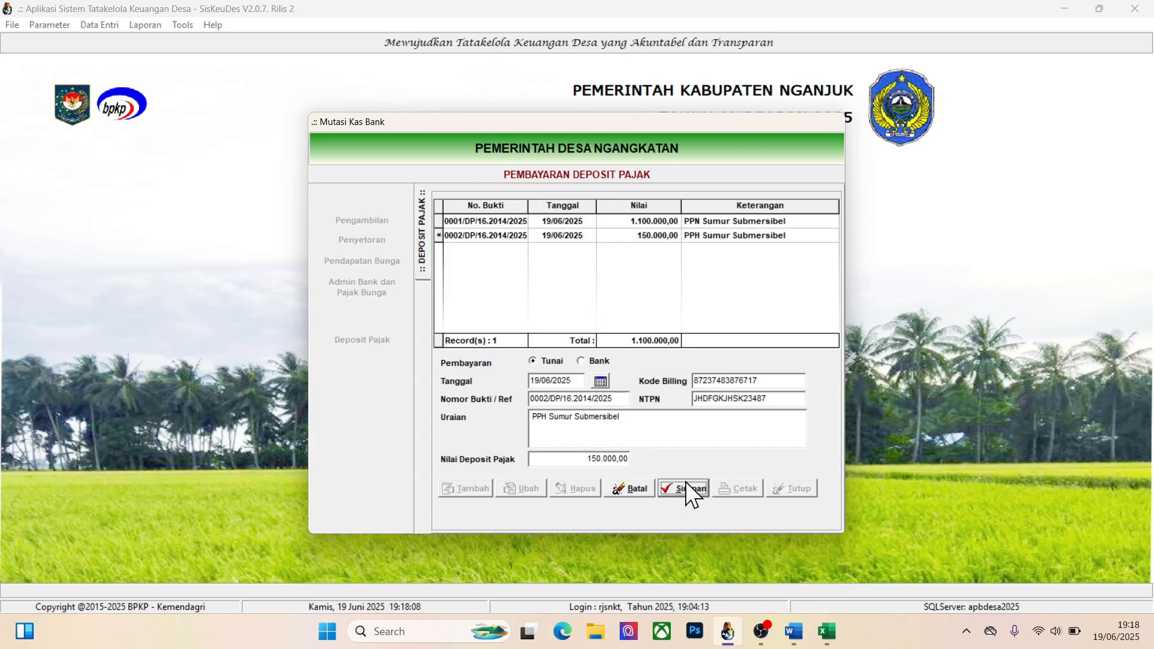
{"action": "left_click", "coordinate": [791, 488]}
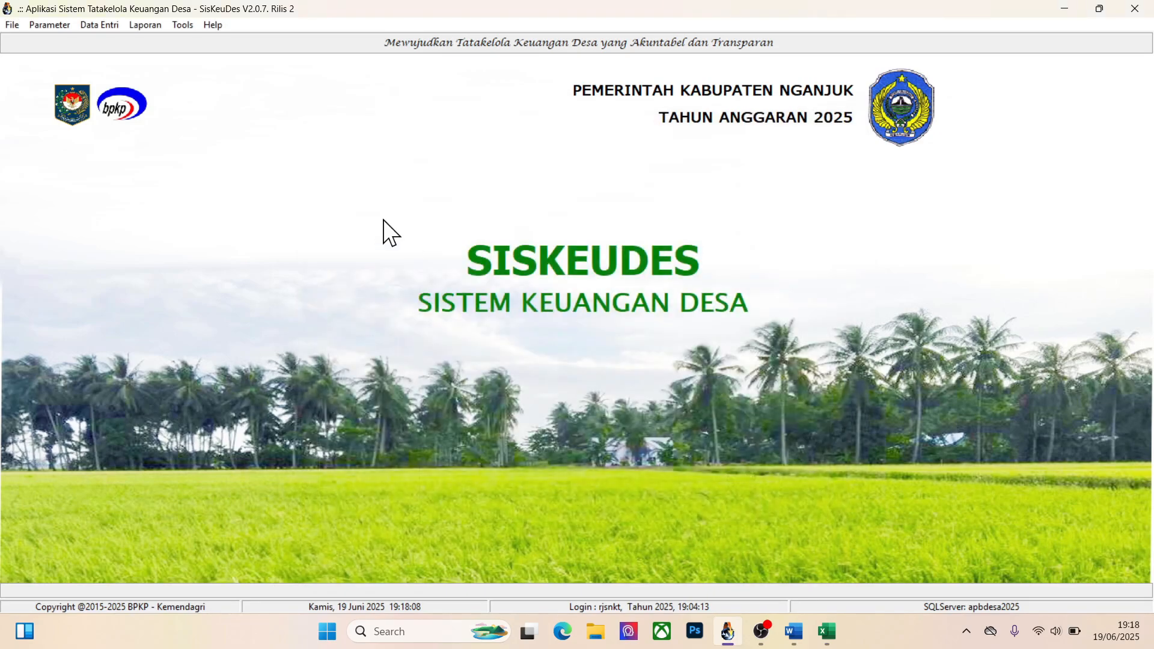
Open the Penyetoran Pajak data and go to the last recorded tax payment
{"action": "left_click", "coordinate": [101, 25]}
{"action": "mouse_move", "coordinate": [128, 91]}
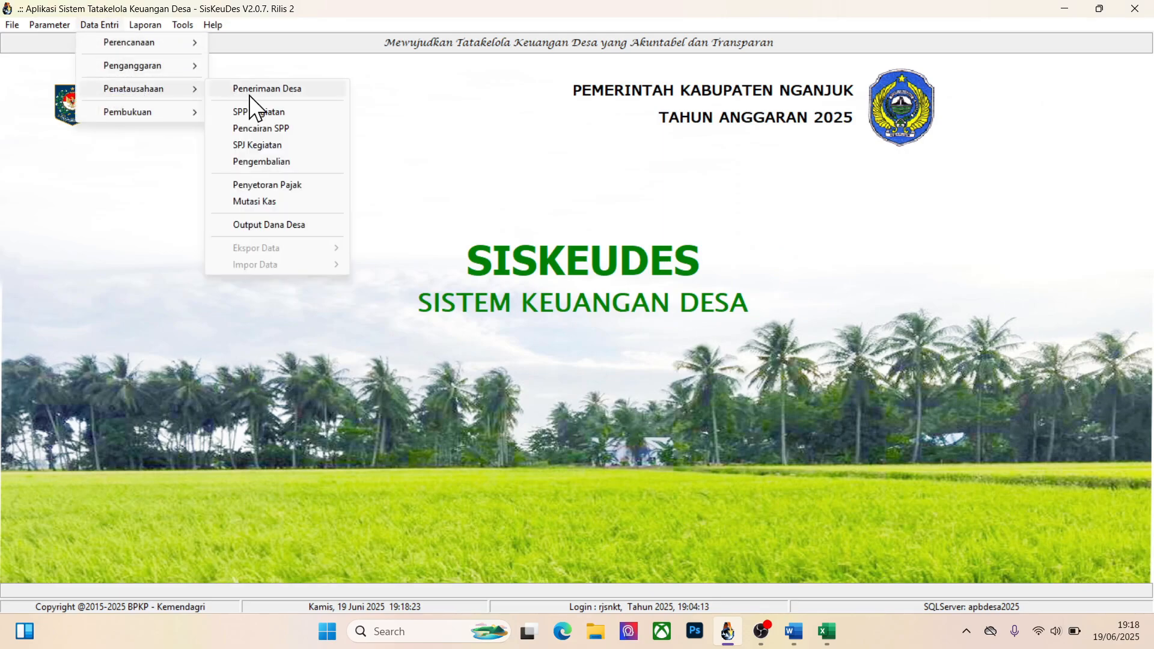
{"action": "left_click", "coordinate": [265, 185]}
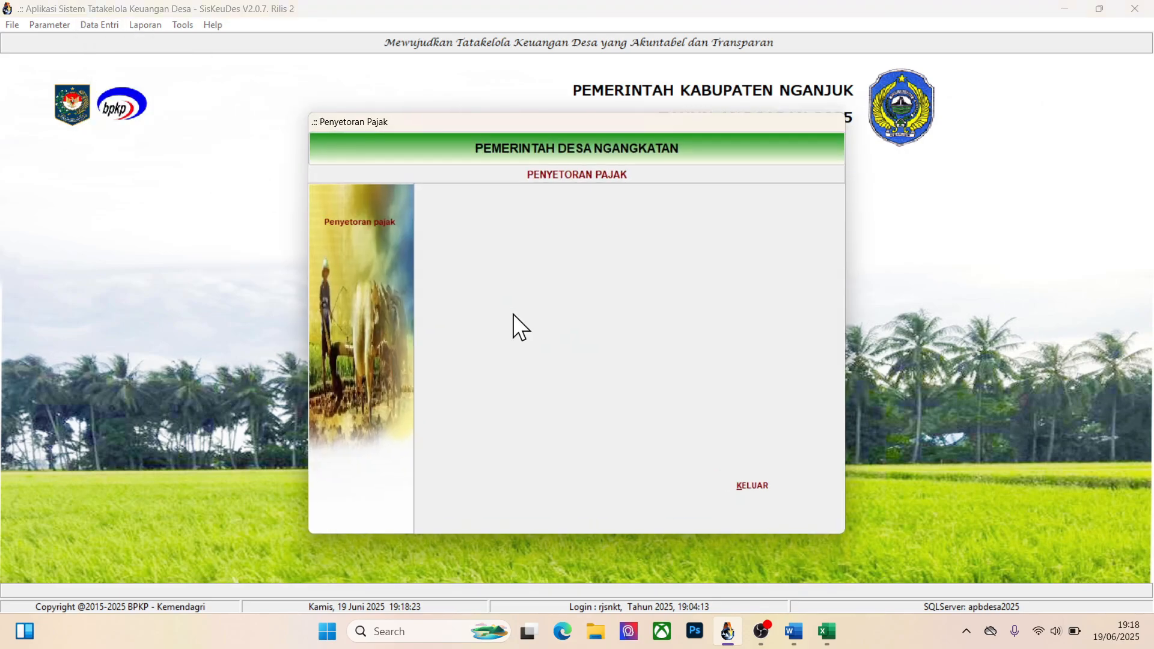
{"action": "left_click", "coordinate": [369, 223]}
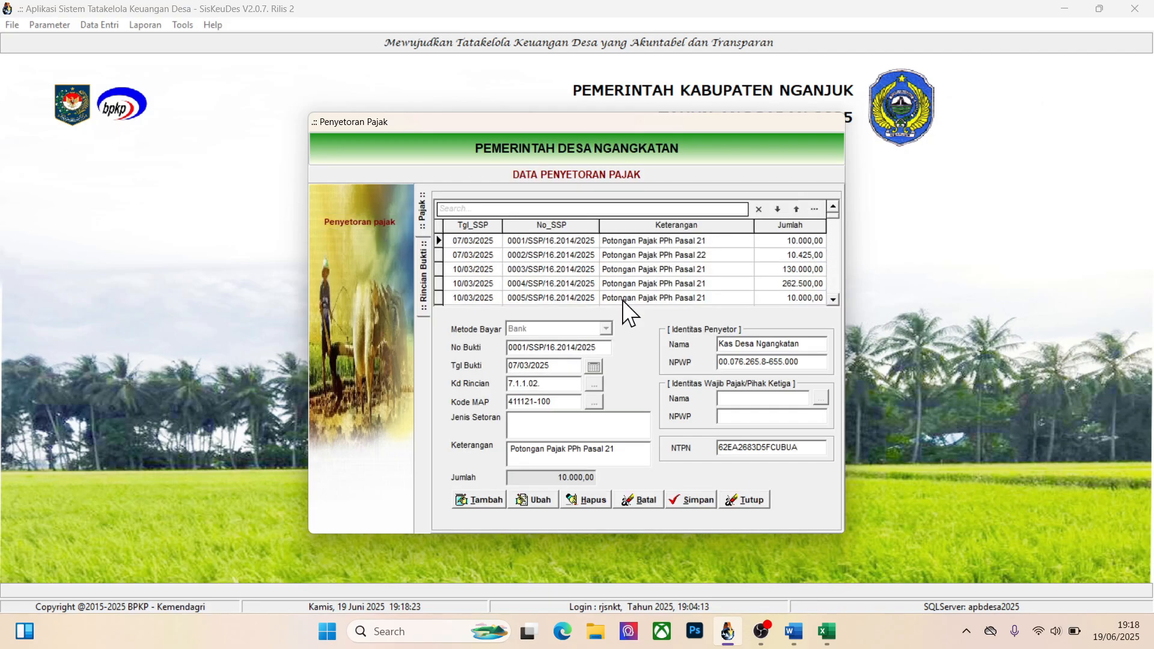
{"action": "left_click", "coordinate": [755, 286]}
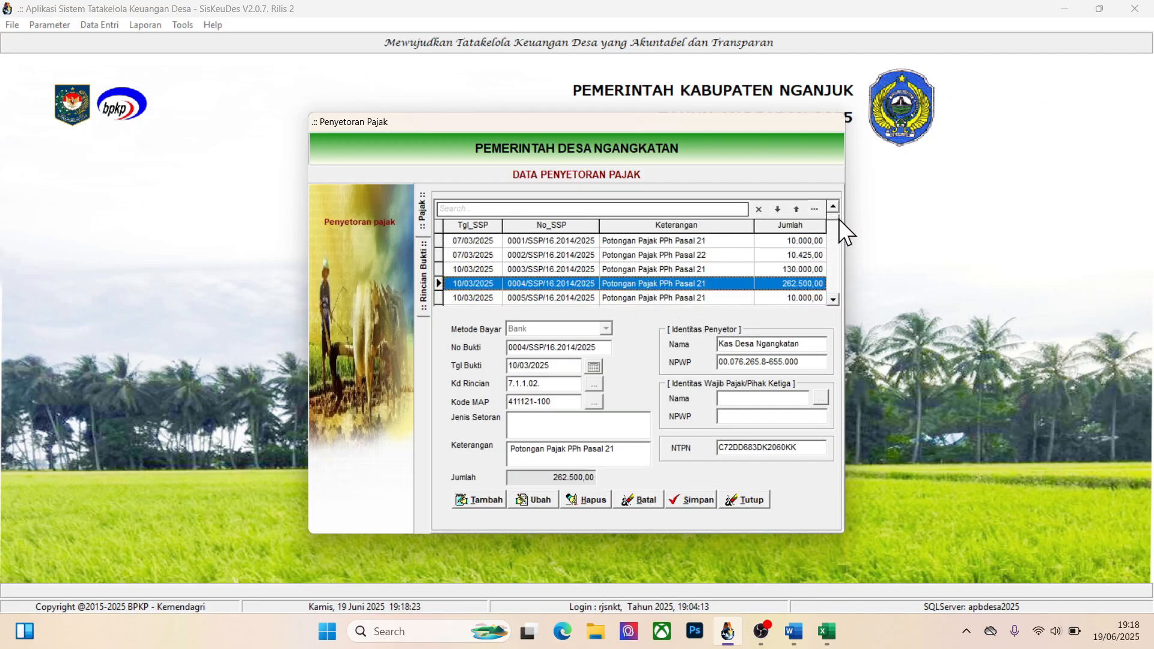
{"action": "left_click_drag", "start_coordinate": [834, 218], "coordinate": [830, 292]}
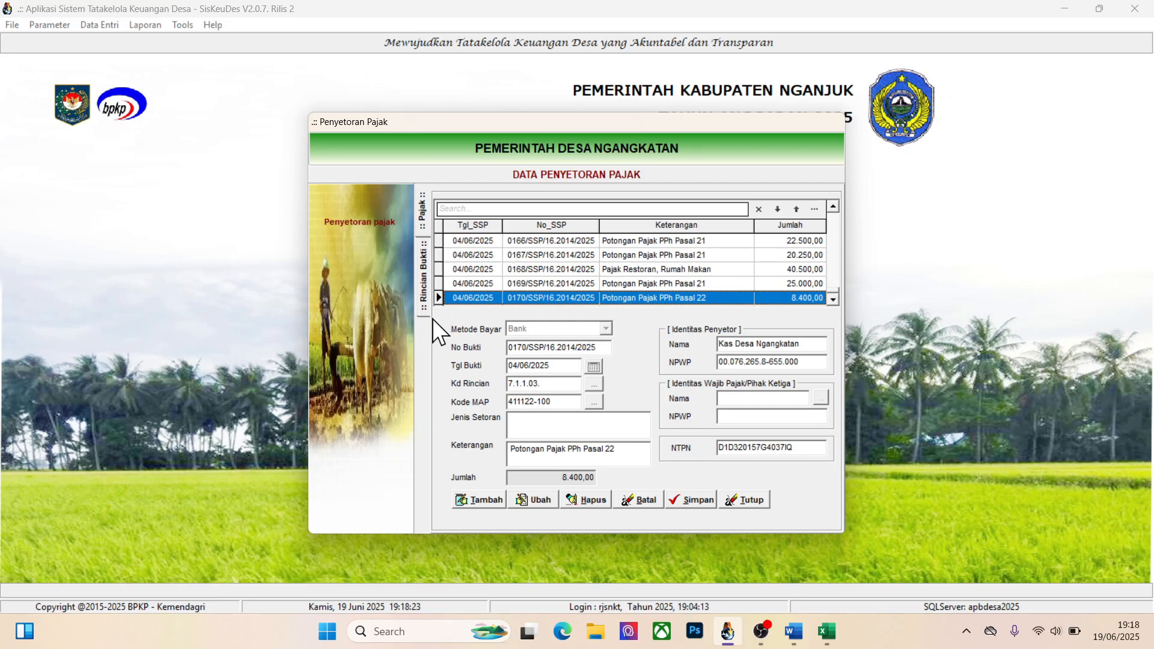
Add a new tax payment record with Metode Bayar Deposit and Tgl Bukti 19/06/2025
{"action": "left_click", "coordinate": [477, 494]}
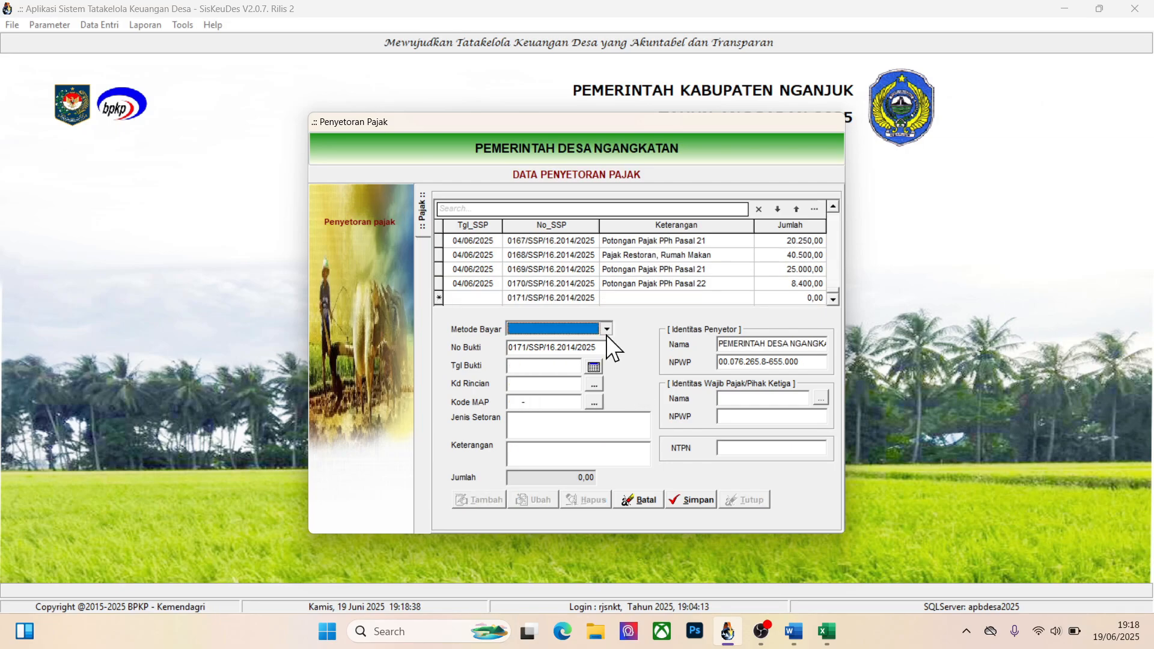
{"action": "left_click", "coordinate": [605, 332]}
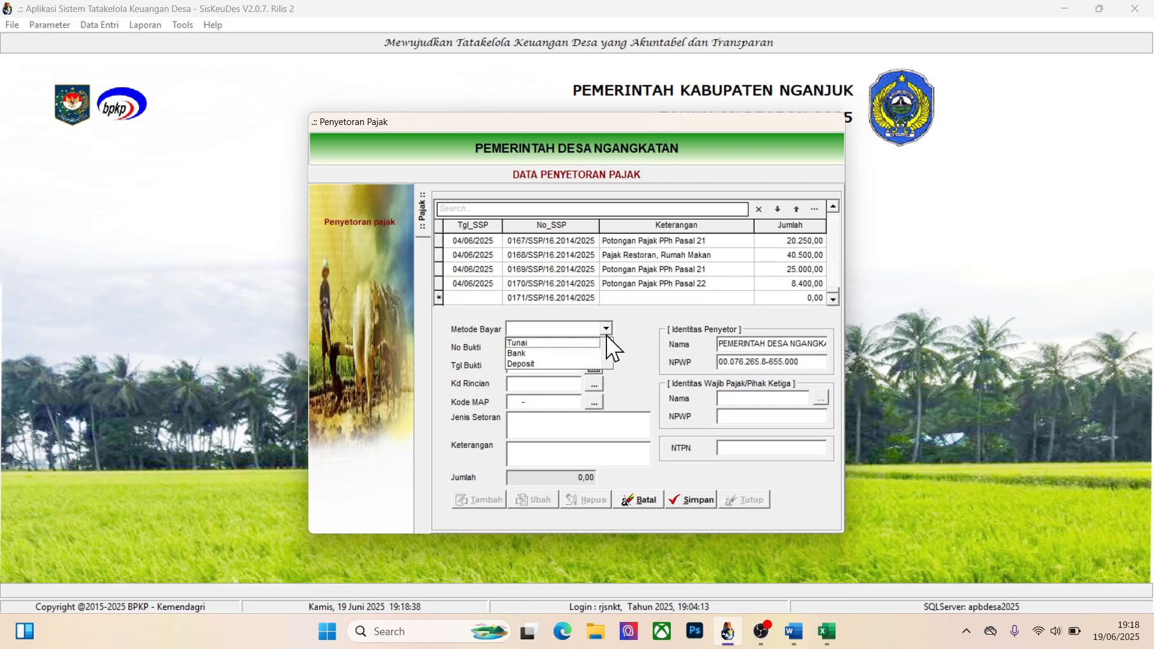
{"action": "left_click", "coordinate": [538, 363]}
{"action": "left_click", "coordinate": [593, 367]}
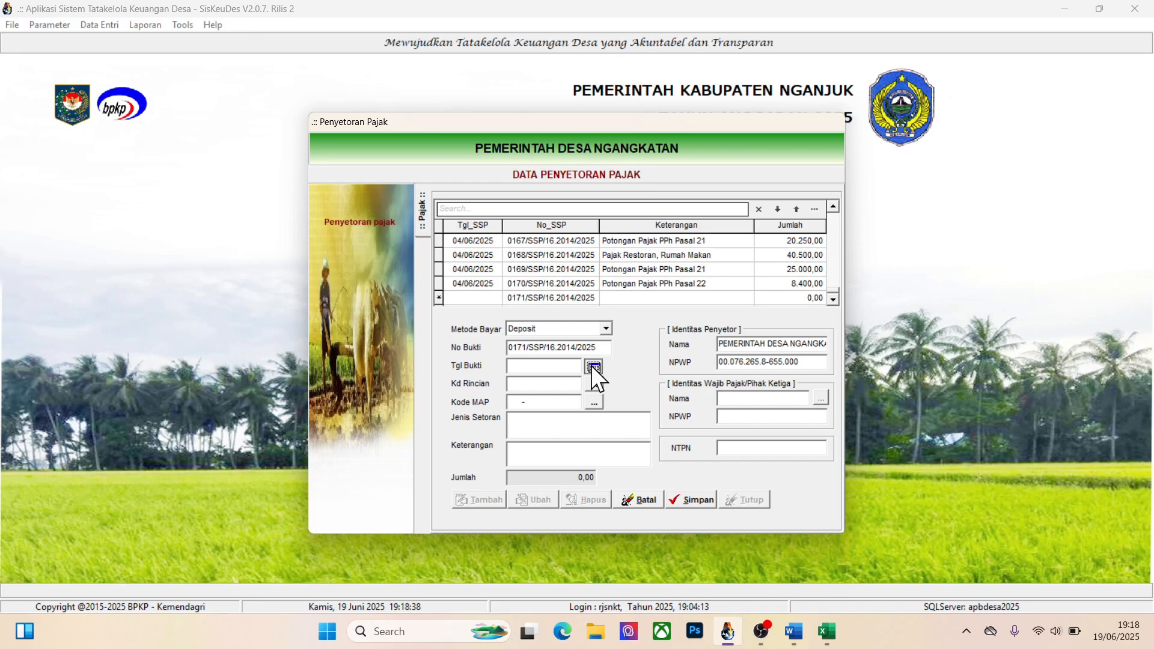
{"action": "left_click", "coordinate": [604, 402]}
Set Kd Rincian to 7.1.1.01 Potongan Pajak PPN Pusat and Kode MAP to 411211-100 PPN Dalam Negeri - Masa
{"action": "left_click", "coordinate": [598, 390]}
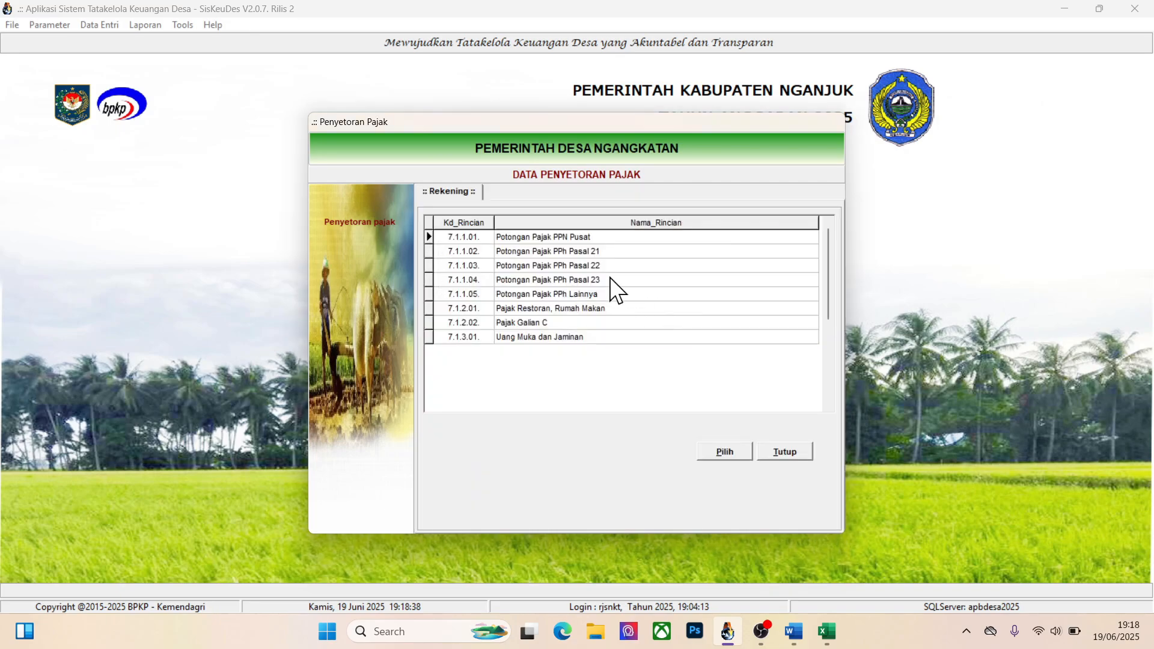
{"action": "left_click", "coordinate": [721, 451]}
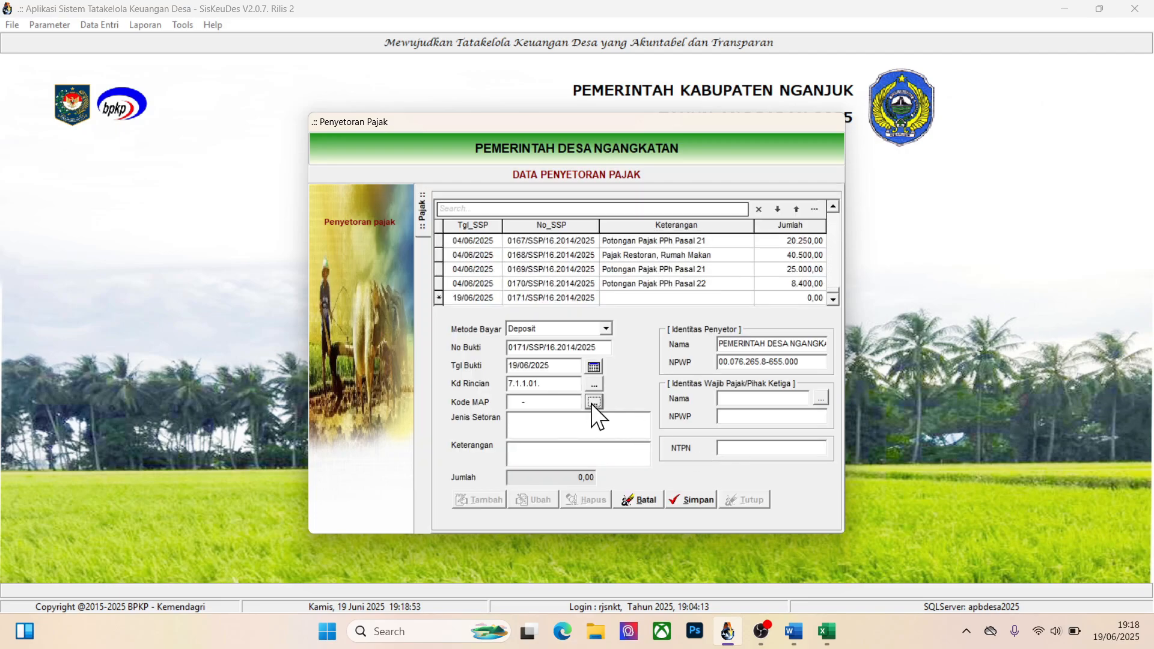
{"action": "left_click", "coordinate": [592, 402]}
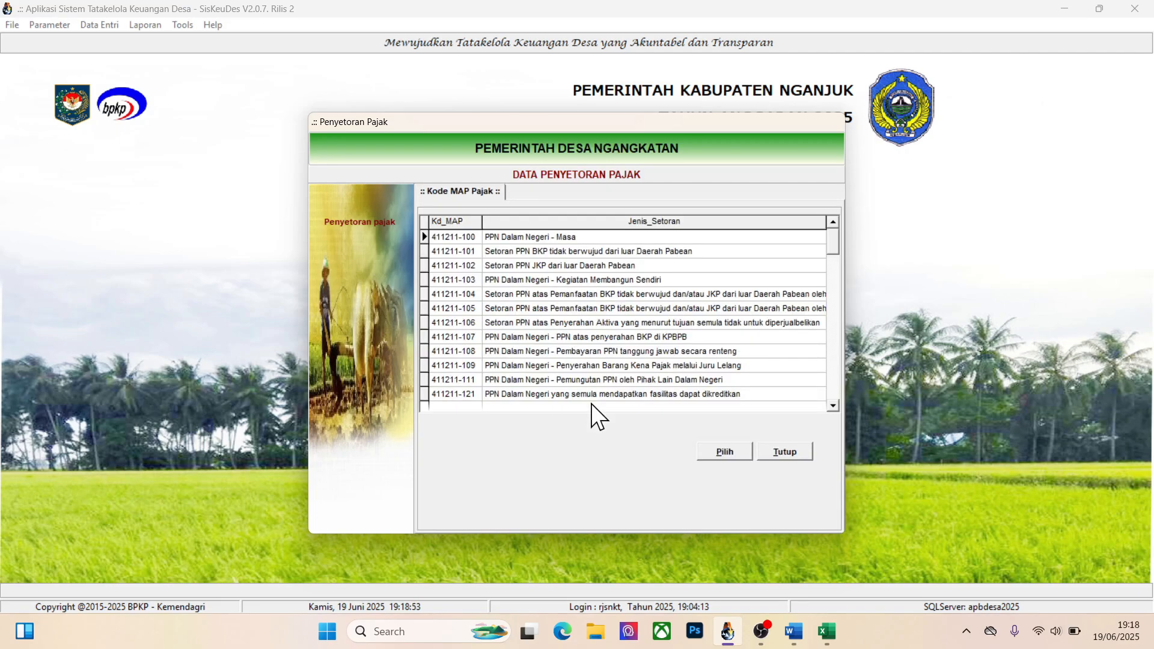
{"action": "left_click", "coordinate": [507, 237]}
{"action": "left_click", "coordinate": [722, 450]}
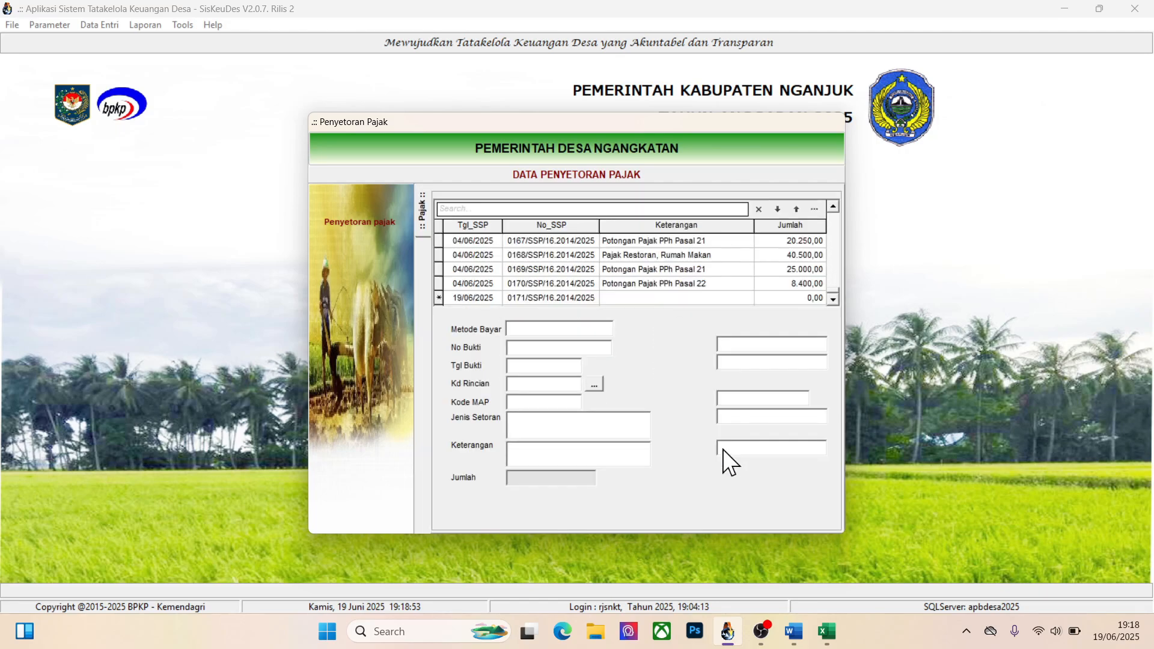
Enter PPN Submersibel as the Keterangan of the new PPN tax payment
{"action": "left_click", "coordinate": [547, 454]}
{"action": "type", "text": "PP"}
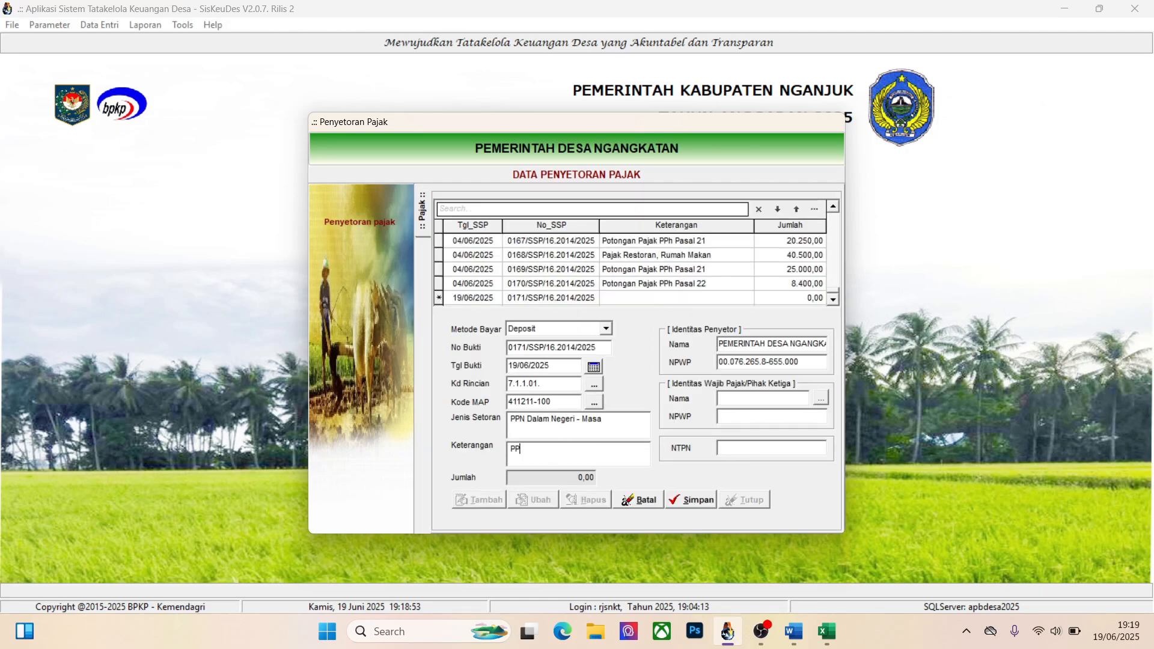
{"action": "type", "text": "N Submersibel"}
Search the payee list for the third-party taxpayer, assign that taxpayer to the PPN payment, and save the record
{"action": "left_click", "coordinate": [821, 398]}
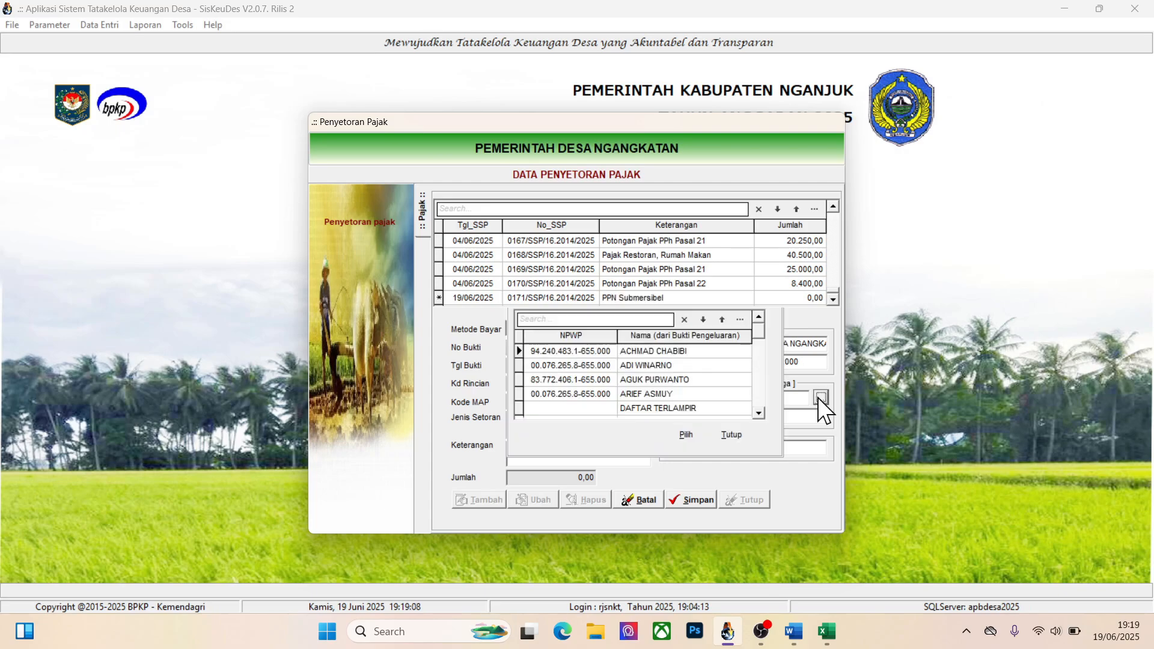
{"action": "left_click", "coordinate": [564, 320]}
{"action": "type", "text": "nuli"}
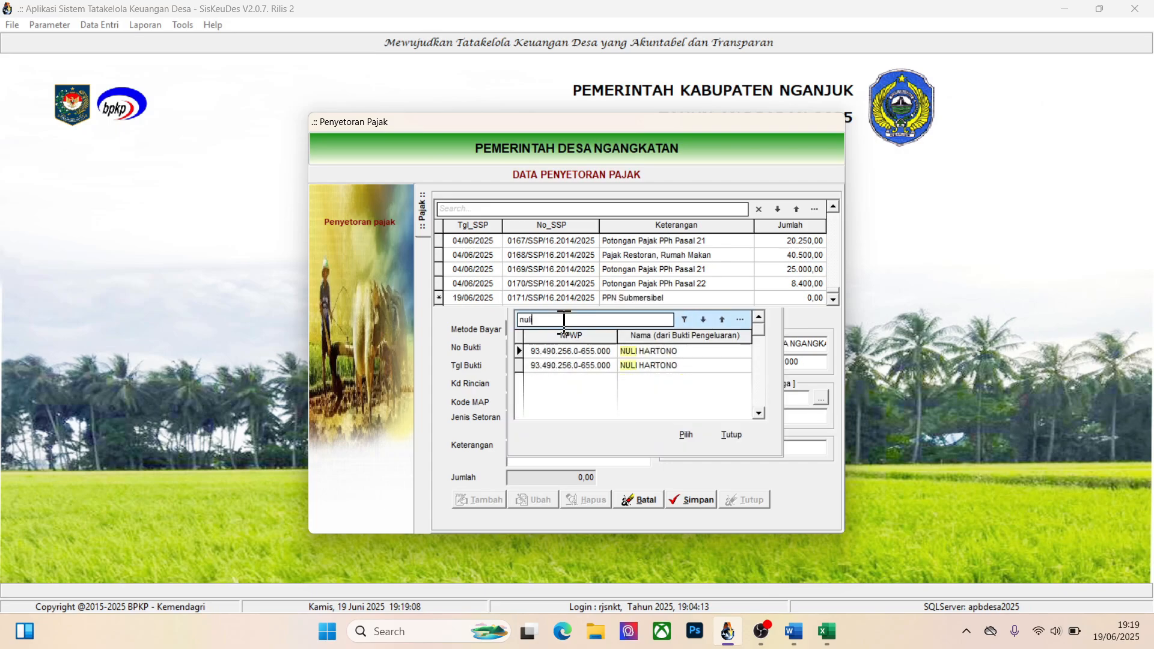
{"action": "left_click", "coordinate": [658, 365]}
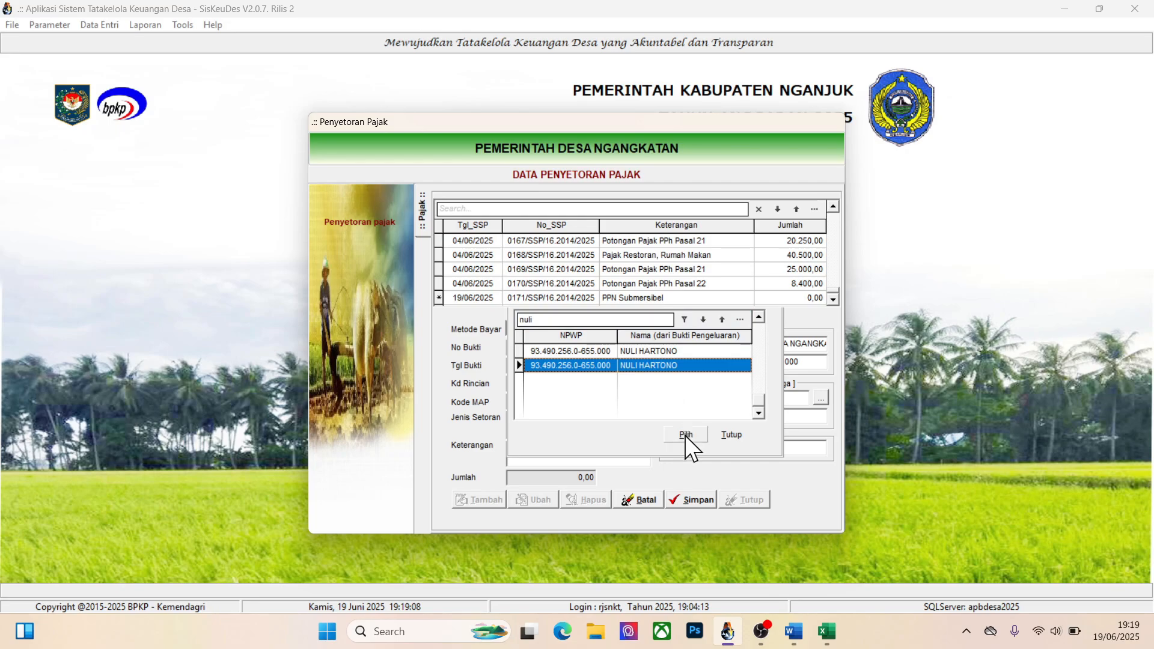
{"action": "left_click", "coordinate": [680, 434]}
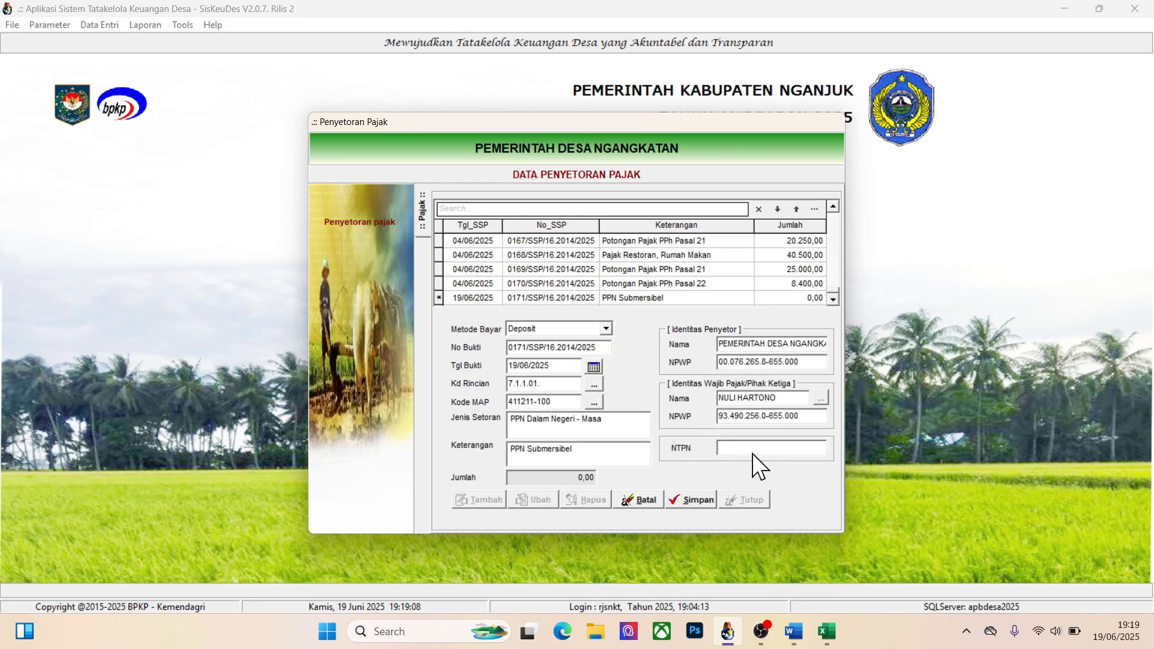
{"action": "left_click", "coordinate": [700, 500]}
Add the Potongan Pajak PPN Pusat withholding for Belanja Submersibel to the PPN payment's Rincian Bukti and save it
{"action": "double_click", "coordinate": [632, 297]}
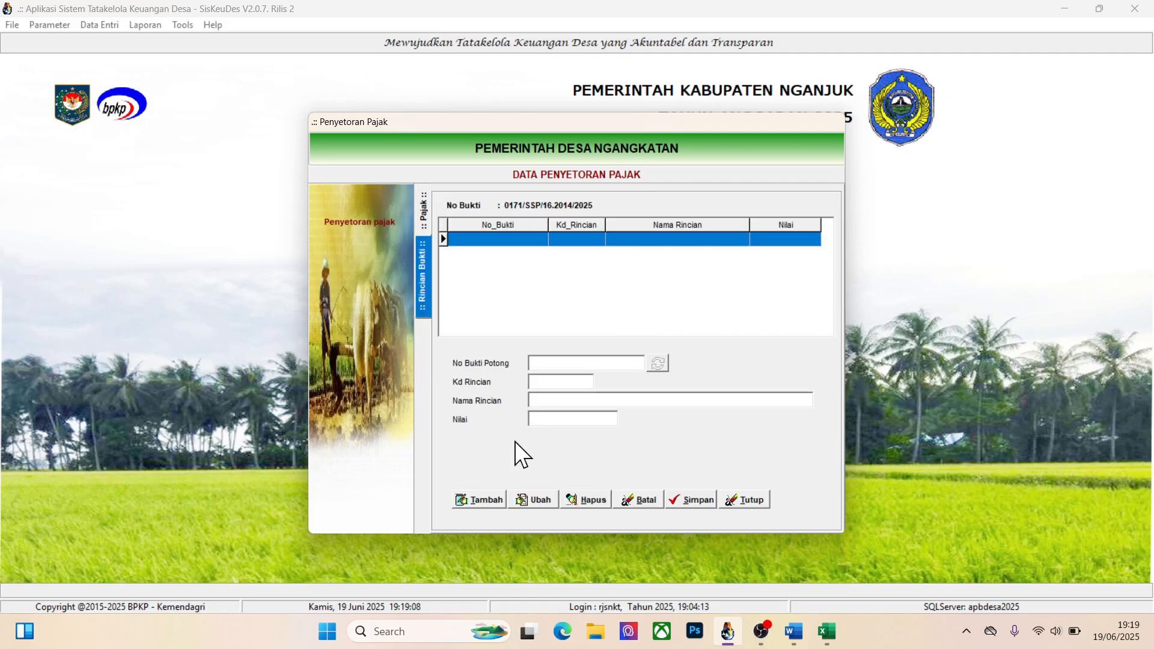
{"action": "left_click", "coordinate": [479, 494]}
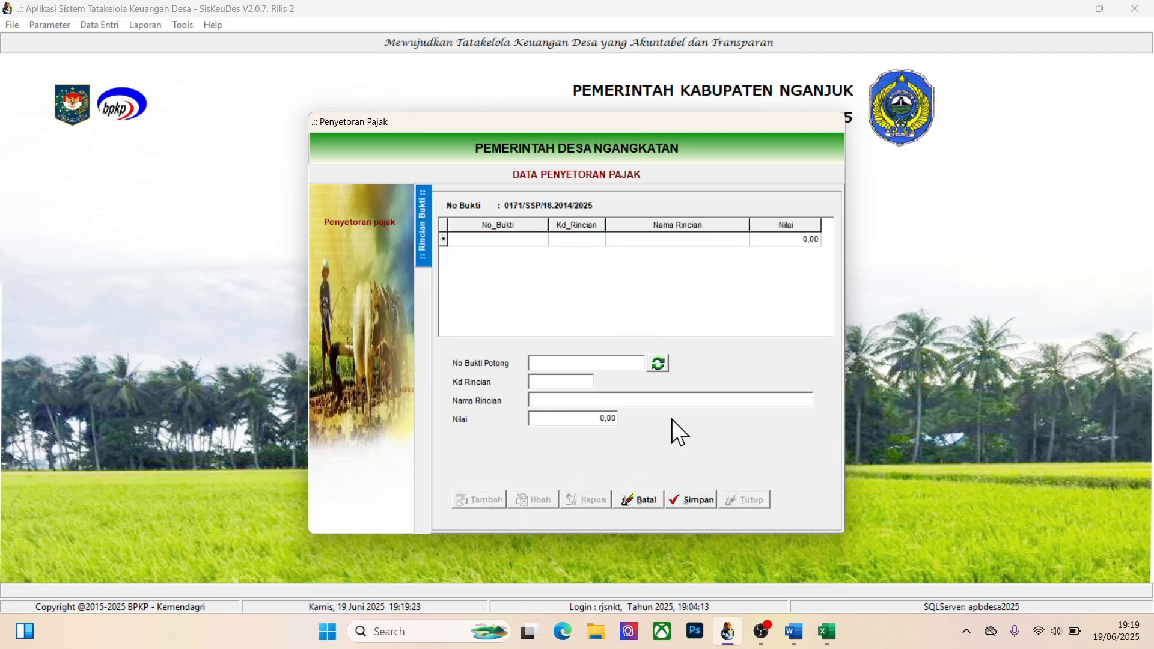
{"action": "left_click", "coordinate": [658, 366]}
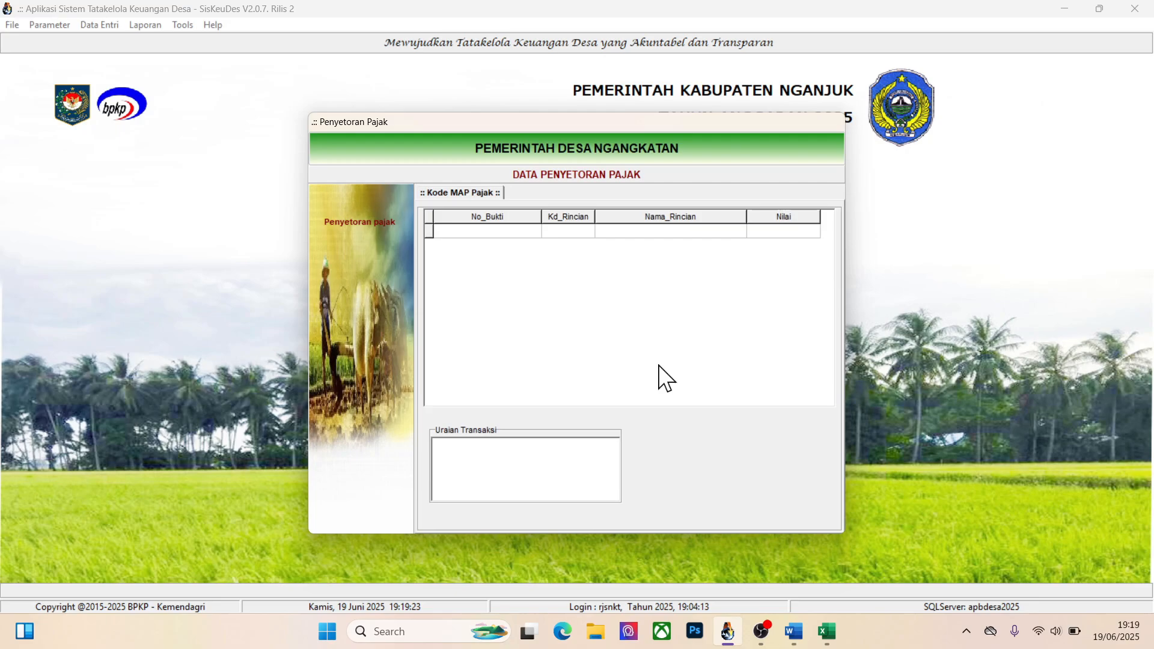
{"action": "left_click", "coordinate": [500, 230]}
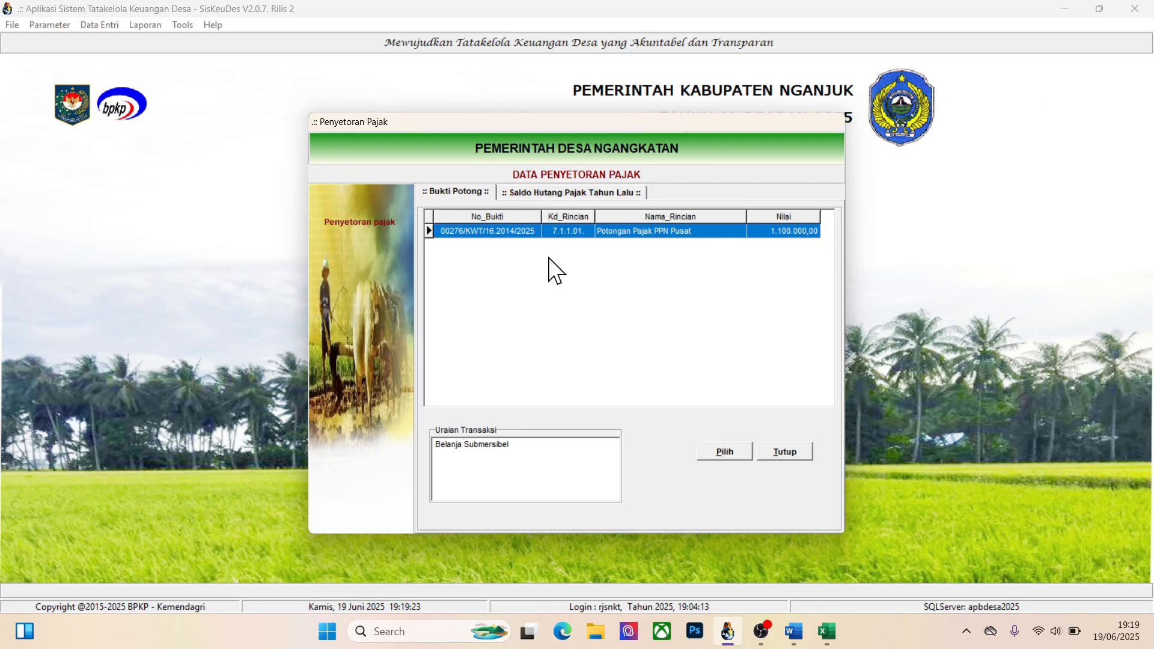
{"action": "key", "text": "alt+Tab"}
{"action": "key", "text": "alt+Tab"}
{"action": "key", "text": "alt+Tab"}
{"action": "key", "text": "alt+Tab"}
{"action": "left_click", "coordinate": [724, 454]}
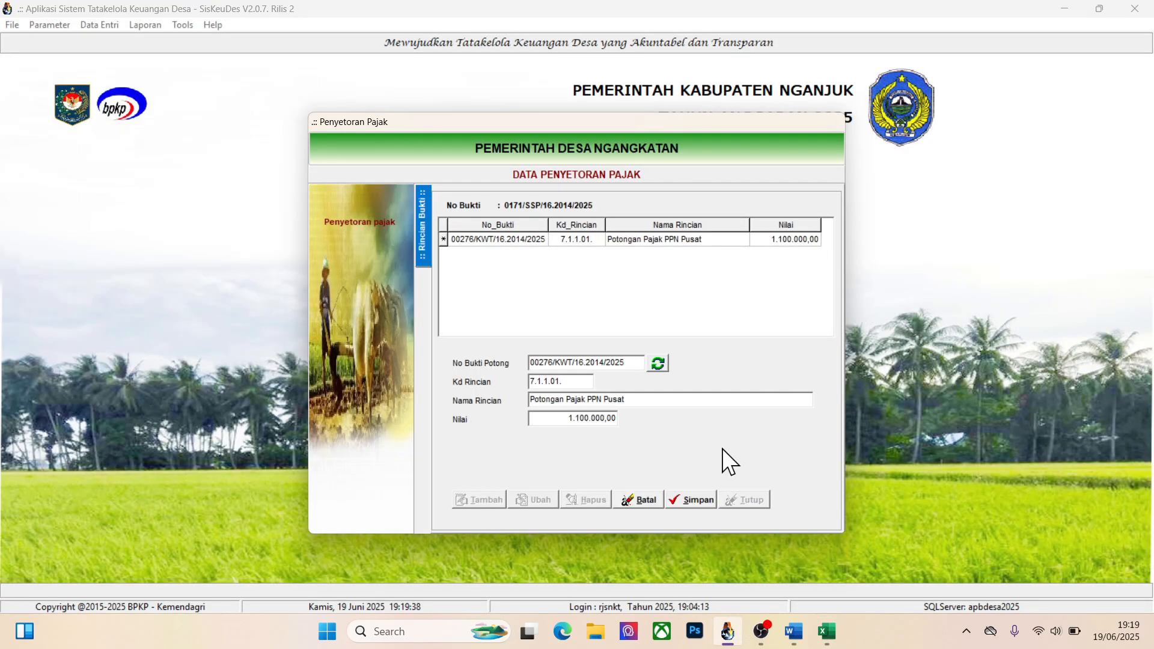
{"action": "left_click", "coordinate": [694, 503]}
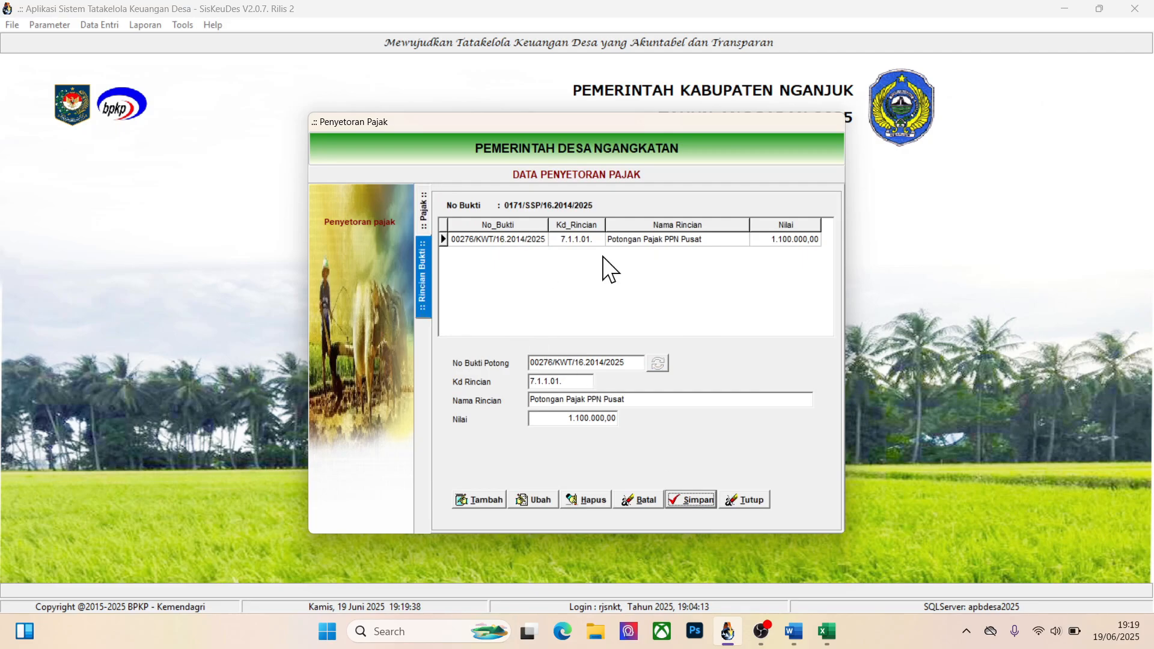
Add another tax payment record with Metode Bayar Deposit and Tgl Bukti 19/06/2025
{"action": "left_click", "coordinate": [425, 221]}
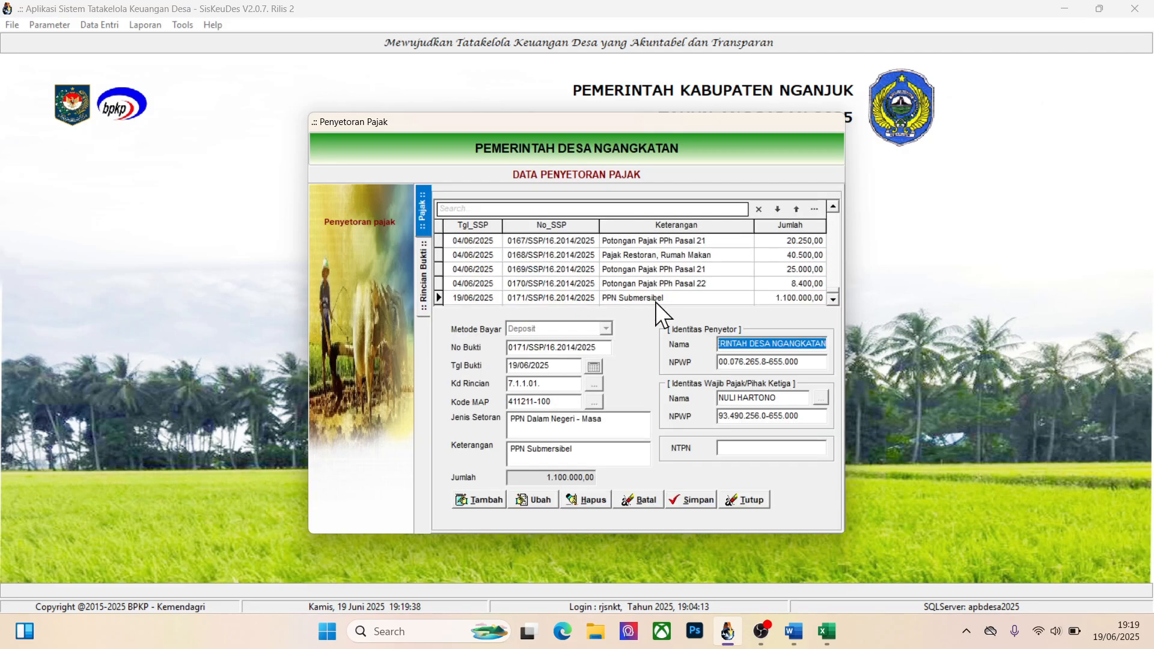
{"action": "left_click", "coordinate": [471, 499]}
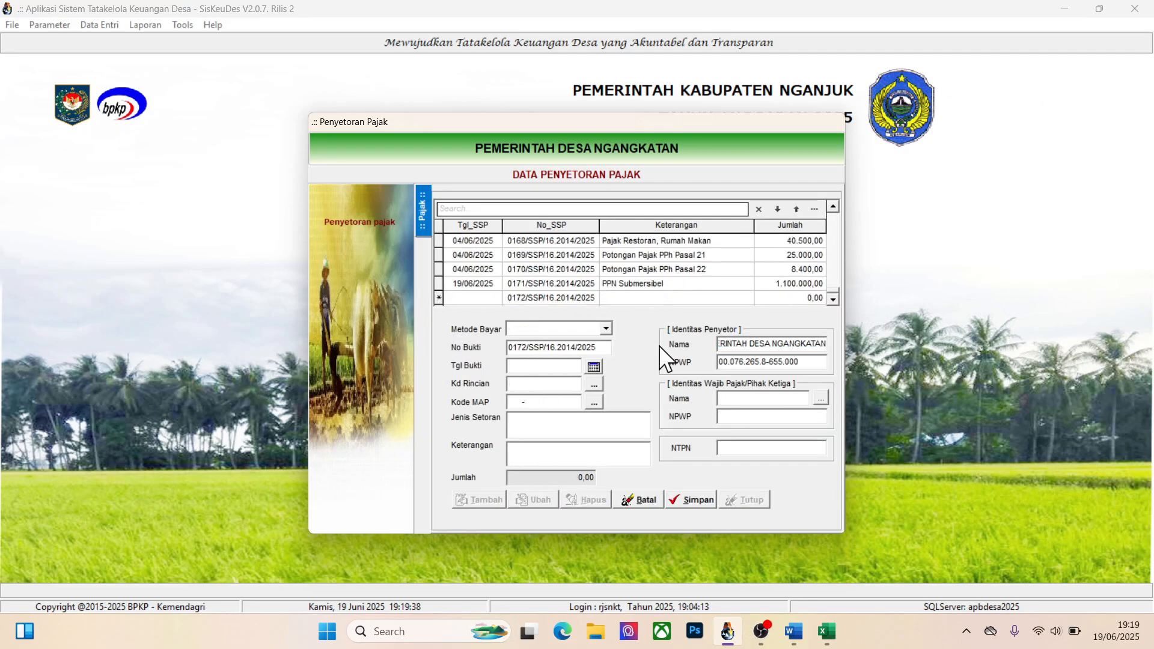
{"action": "left_click", "coordinate": [606, 330]}
{"action": "left_click", "coordinate": [552, 365]}
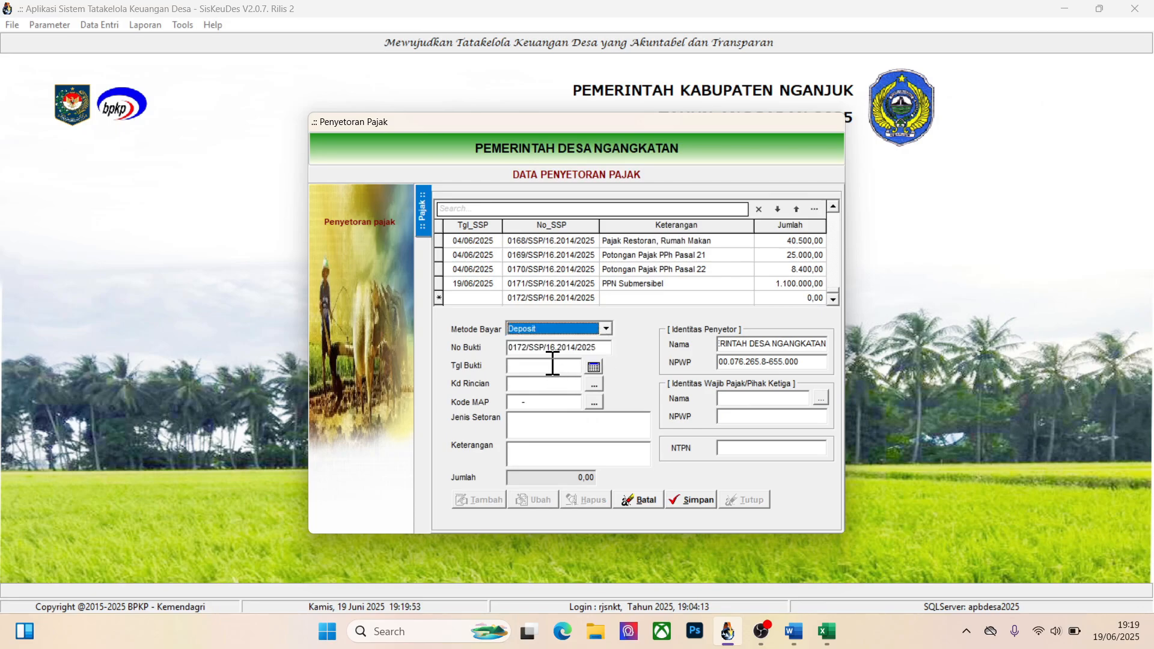
{"action": "left_click", "coordinate": [595, 366]}
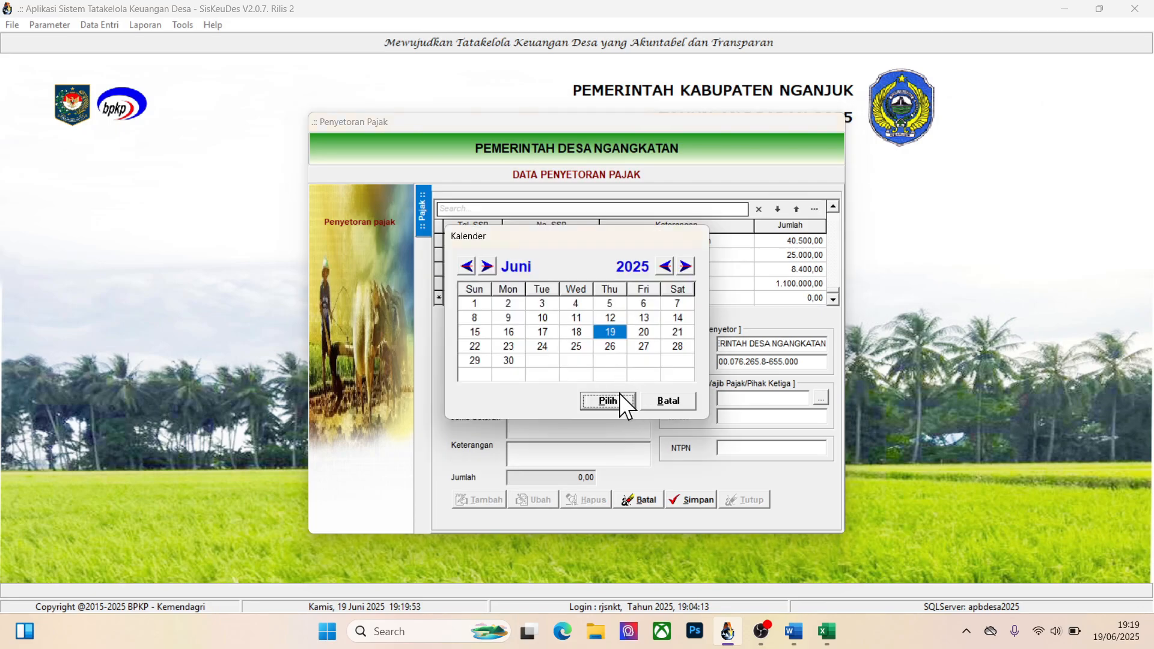
{"action": "left_click", "coordinate": [619, 398]}
Set Kd Rincian to 7.1.1.03 Potongan Pajak PPh Pasal 22 and Kode MAP to 411122-100 PPh Pasal 22 - Masa
{"action": "left_click", "coordinate": [591, 389]}
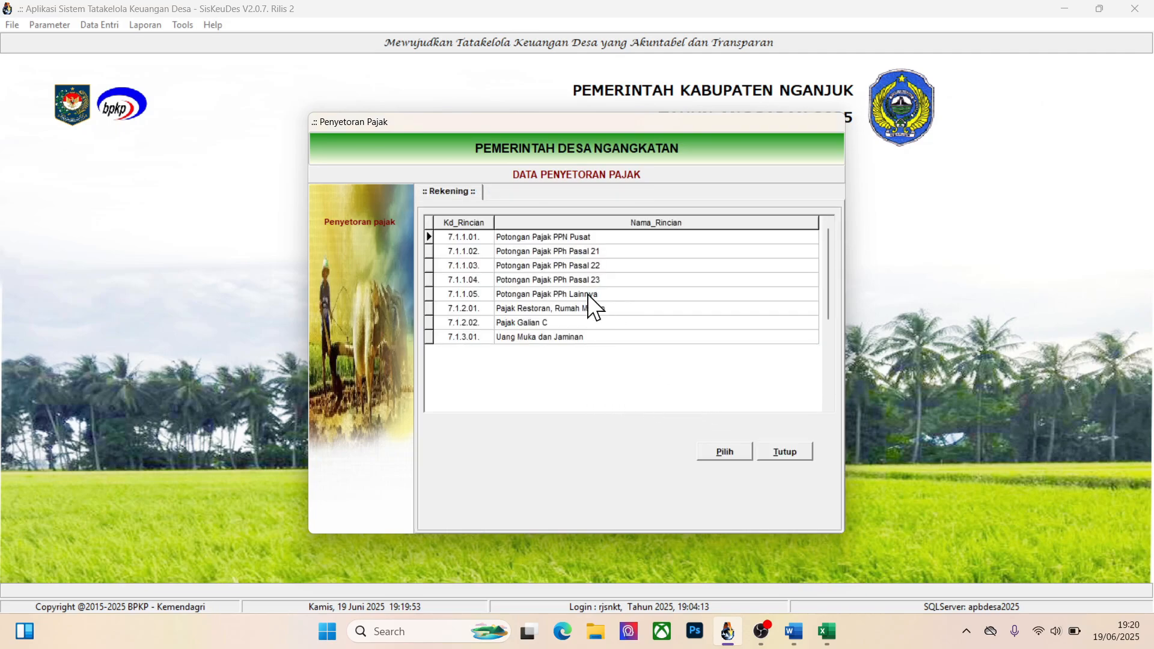
{"action": "left_click", "coordinate": [534, 270]}
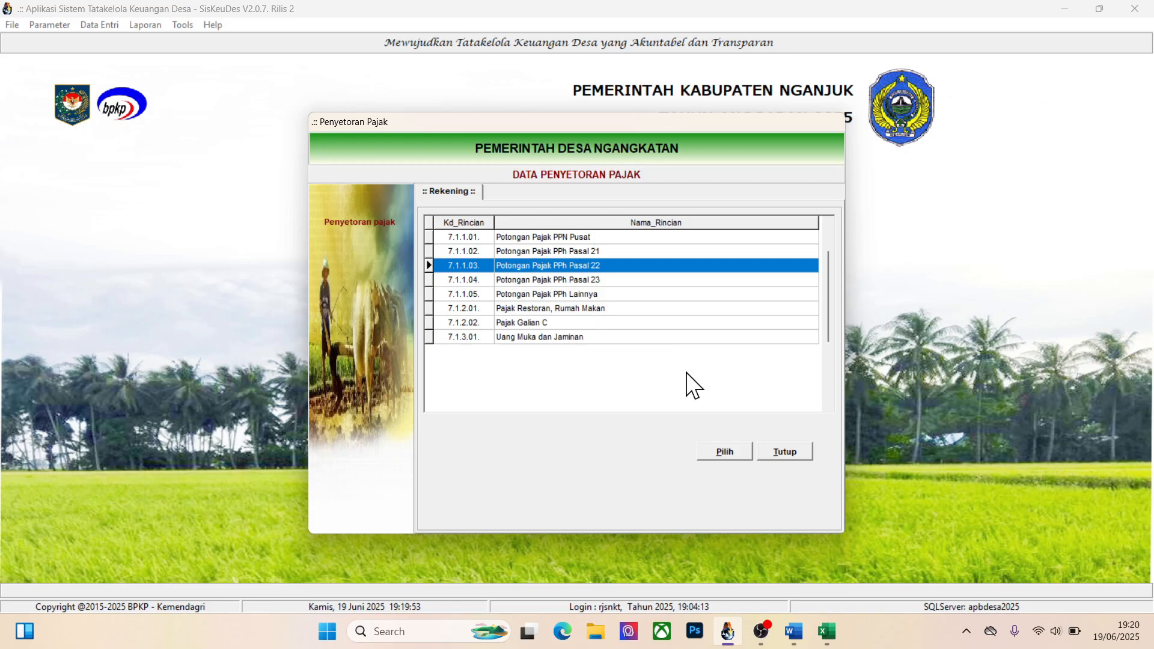
{"action": "left_click", "coordinate": [712, 451]}
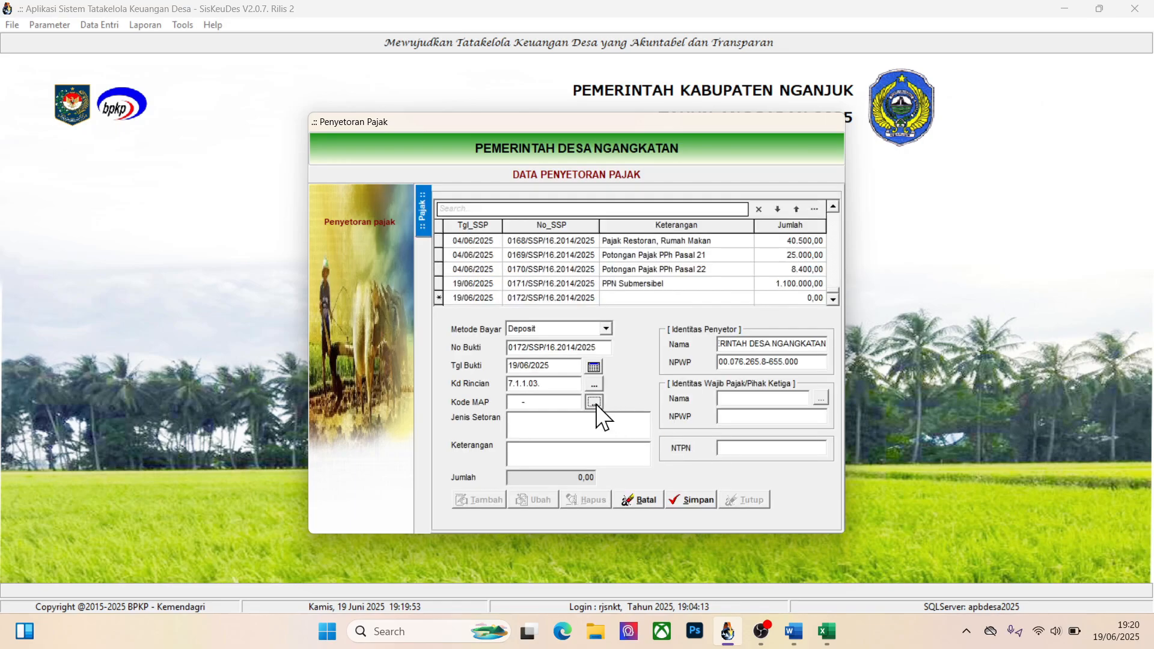
{"action": "left_click", "coordinate": [593, 401]}
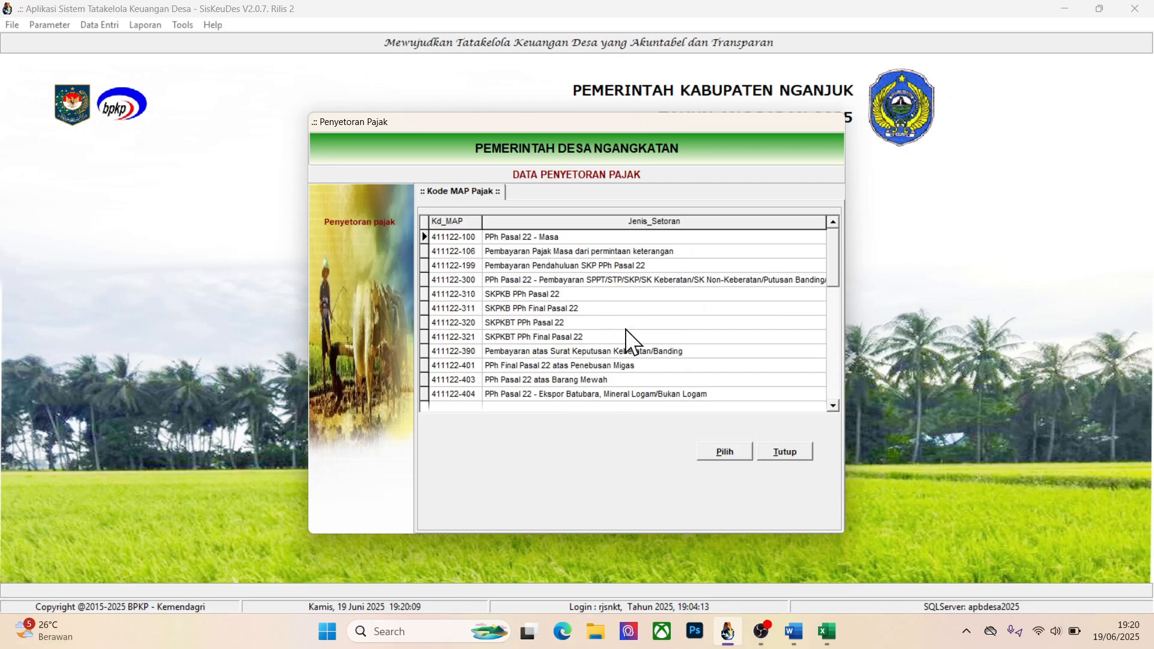
{"action": "left_click", "coordinate": [722, 452]}
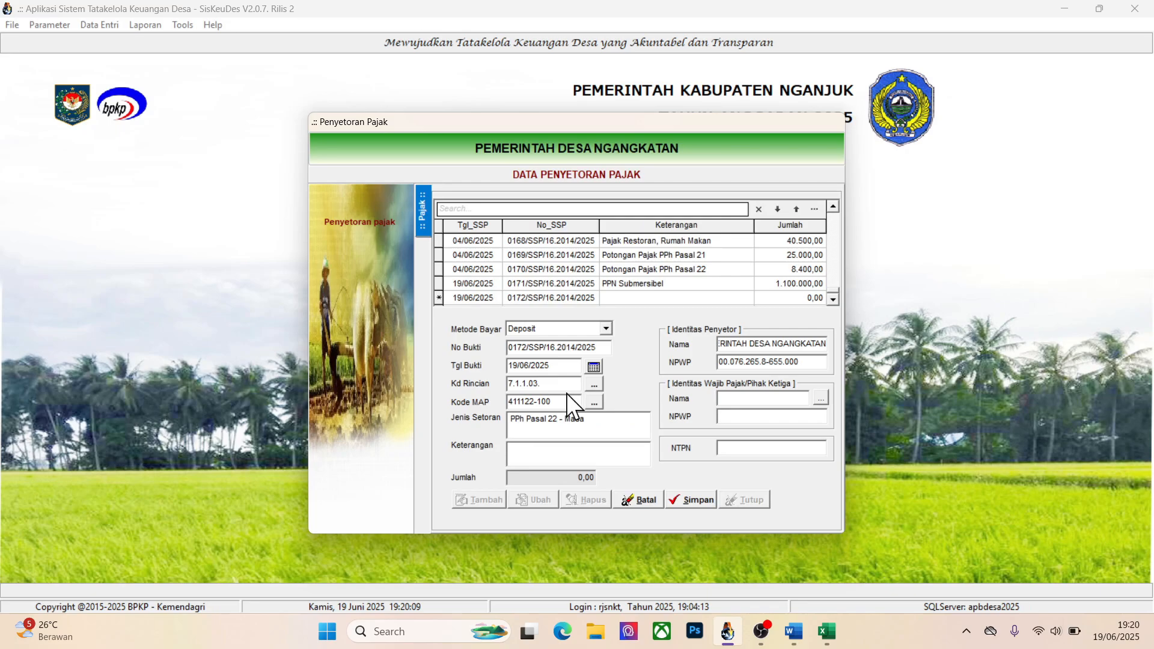
Enter PPH 22 Sumur Submersibel as the Keterangan of the new PPh 22 tax payment
{"action": "left_click", "coordinate": [592, 458]}
{"action": "type", "text": "PPH 22 Sumur Submersibel"}
Search the payee list for the same third-party taxpayer and assign that taxpayer to the PPh 22 payment
{"action": "left_click", "coordinate": [821, 397]}
{"action": "left_click", "coordinate": [586, 319]}
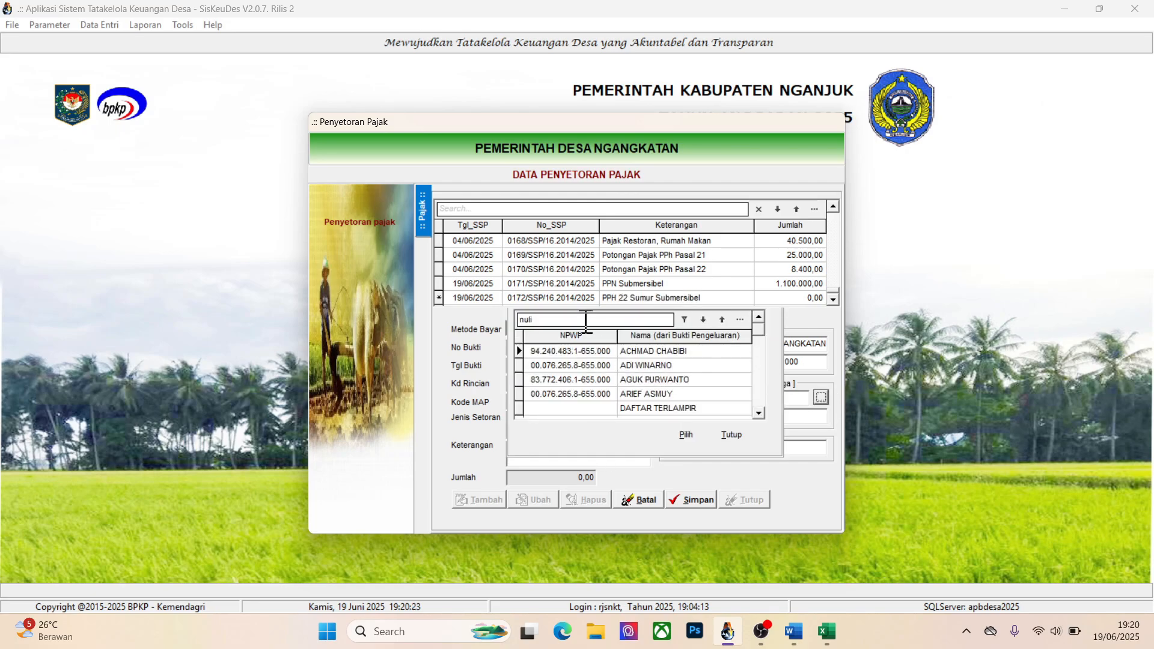
{"action": "type", "text": "nuli"}
{"action": "left_click", "coordinate": [649, 354]}
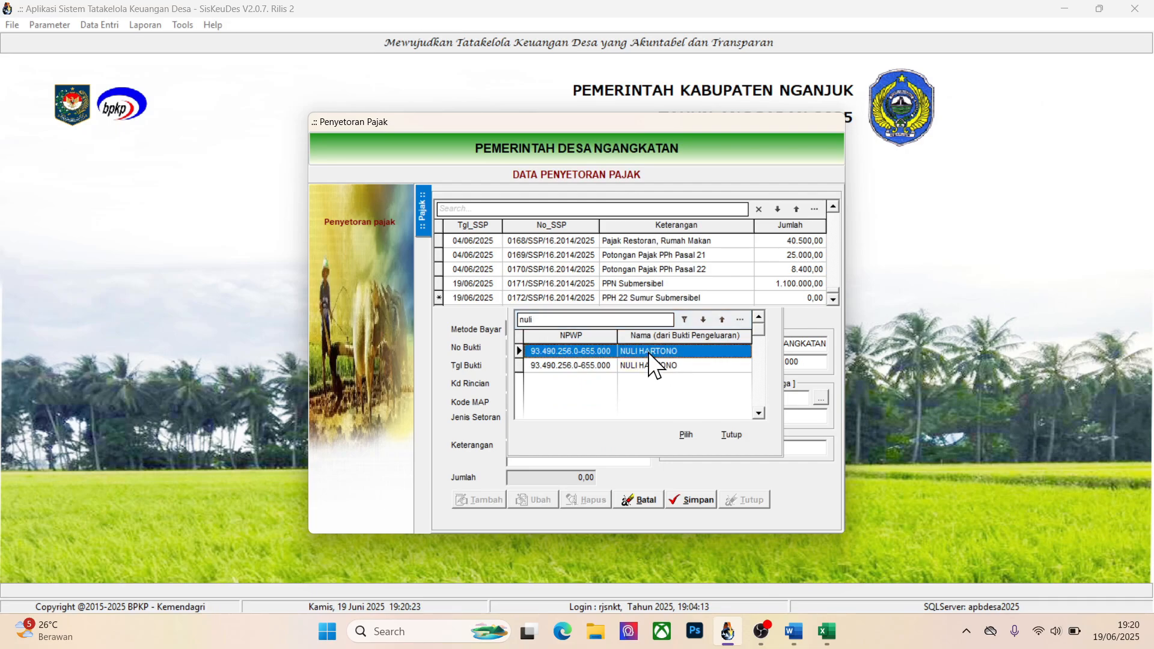
{"action": "left_click", "coordinate": [691, 440]}
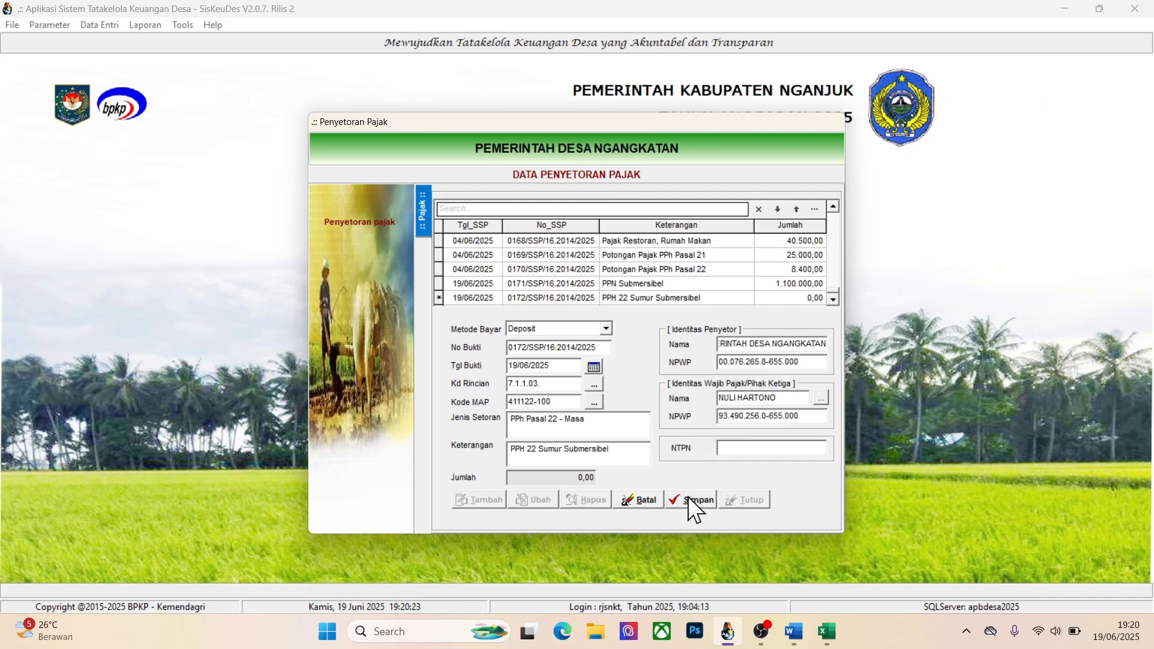
Add the Potongan Pajak PPh Pasal 22 withholding to the PPh 22 payment's Rincian Bukti, save it, and close the tax payment data
{"action": "double_click", "coordinate": [648, 298]}
{"action": "left_click", "coordinate": [477, 499]}
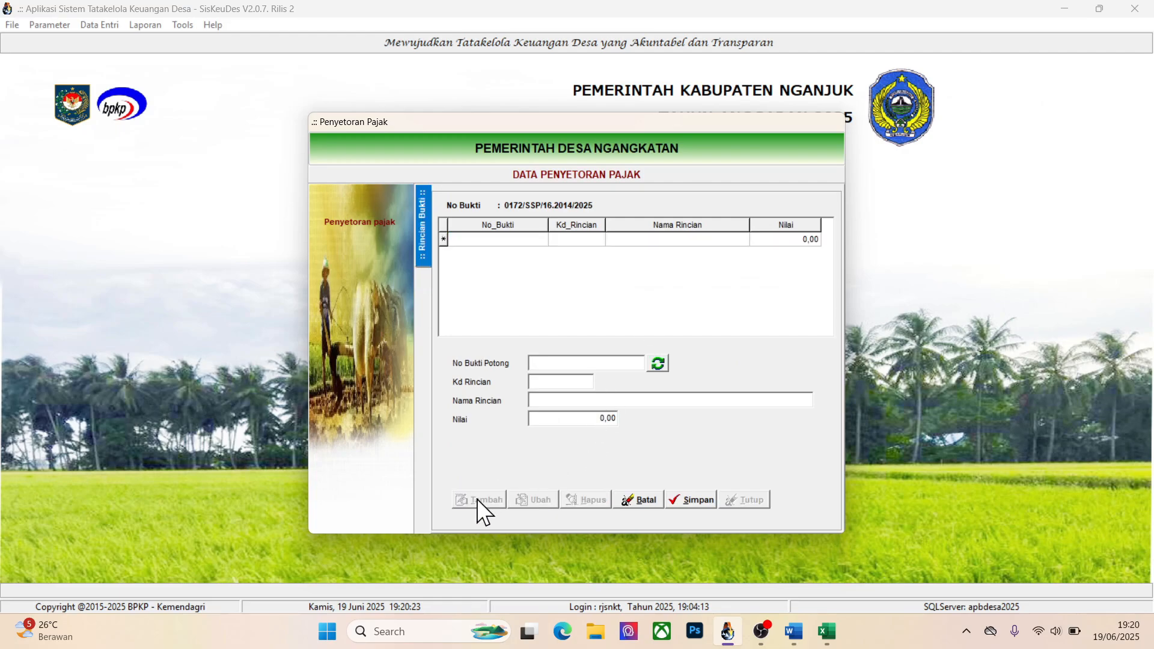
{"action": "left_click", "coordinate": [659, 363]}
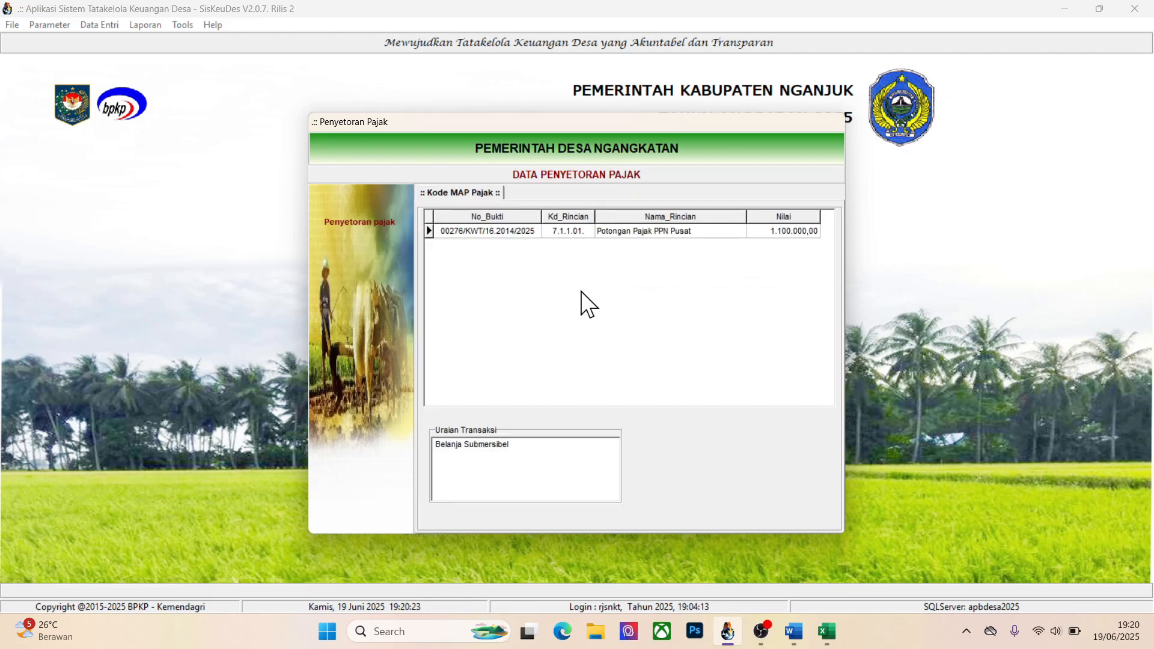
{"action": "left_click", "coordinate": [612, 231]}
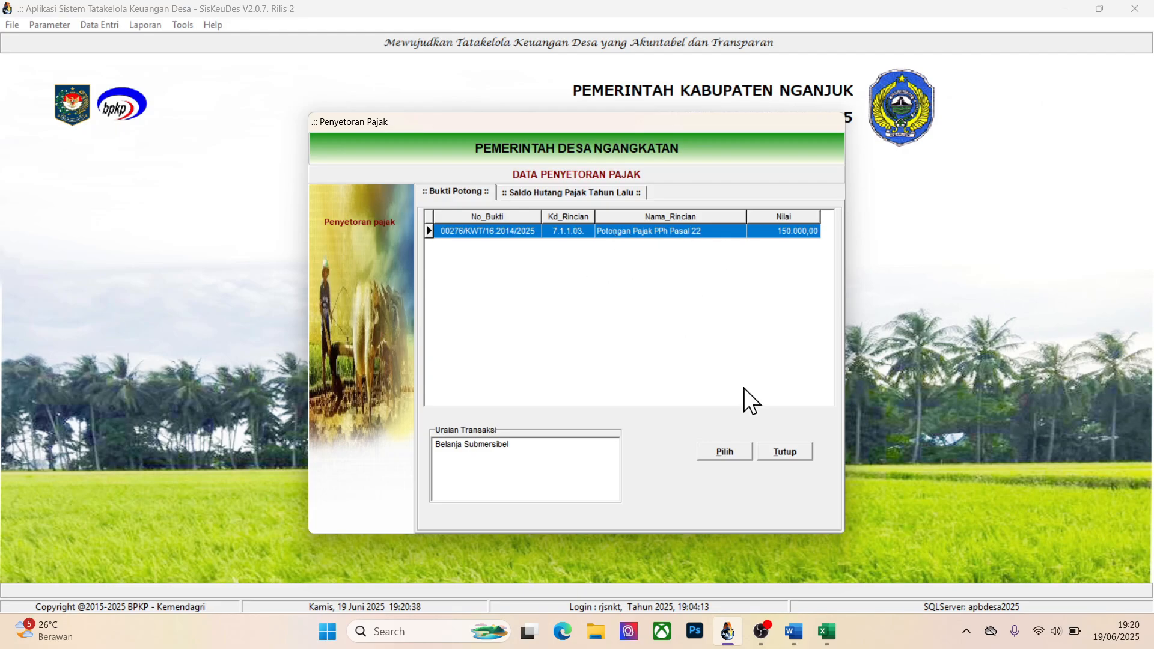
{"action": "left_click", "coordinate": [724, 453]}
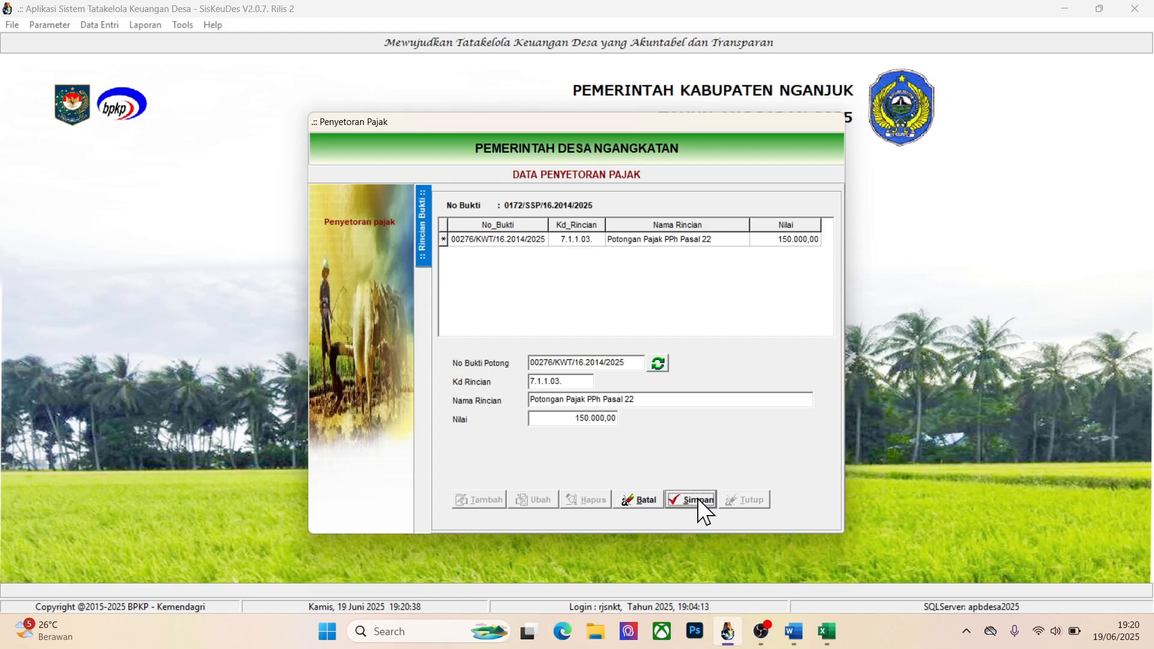
{"action": "left_click", "coordinate": [697, 499]}
{"action": "left_click", "coordinate": [426, 217]}
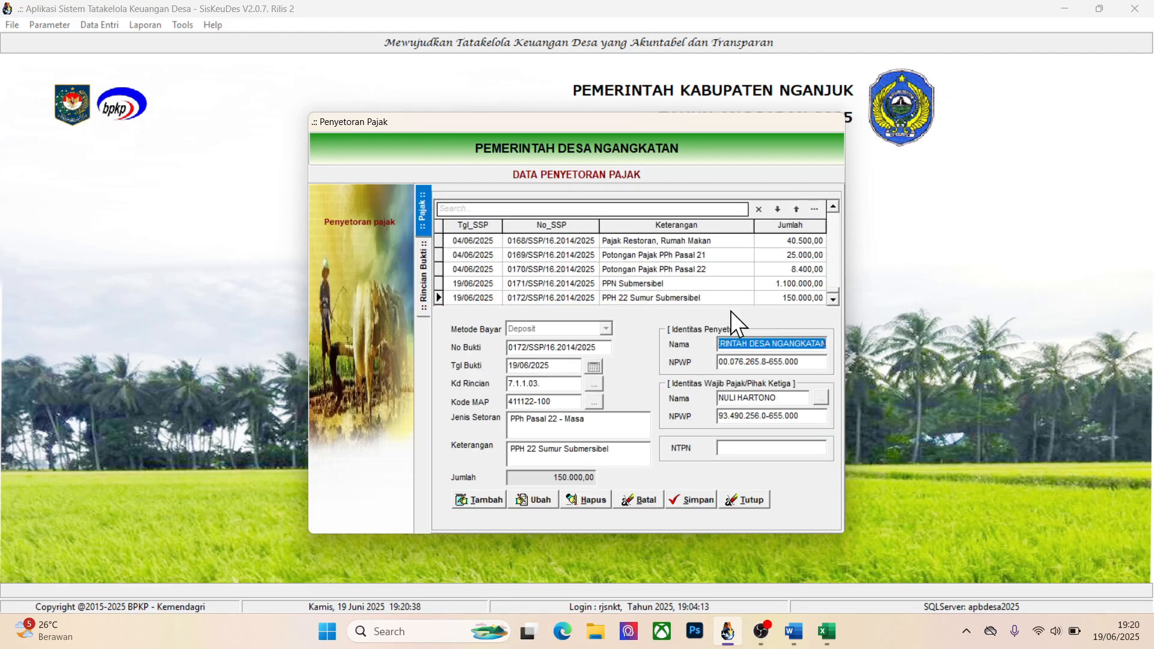
{"action": "left_click", "coordinate": [731, 500]}
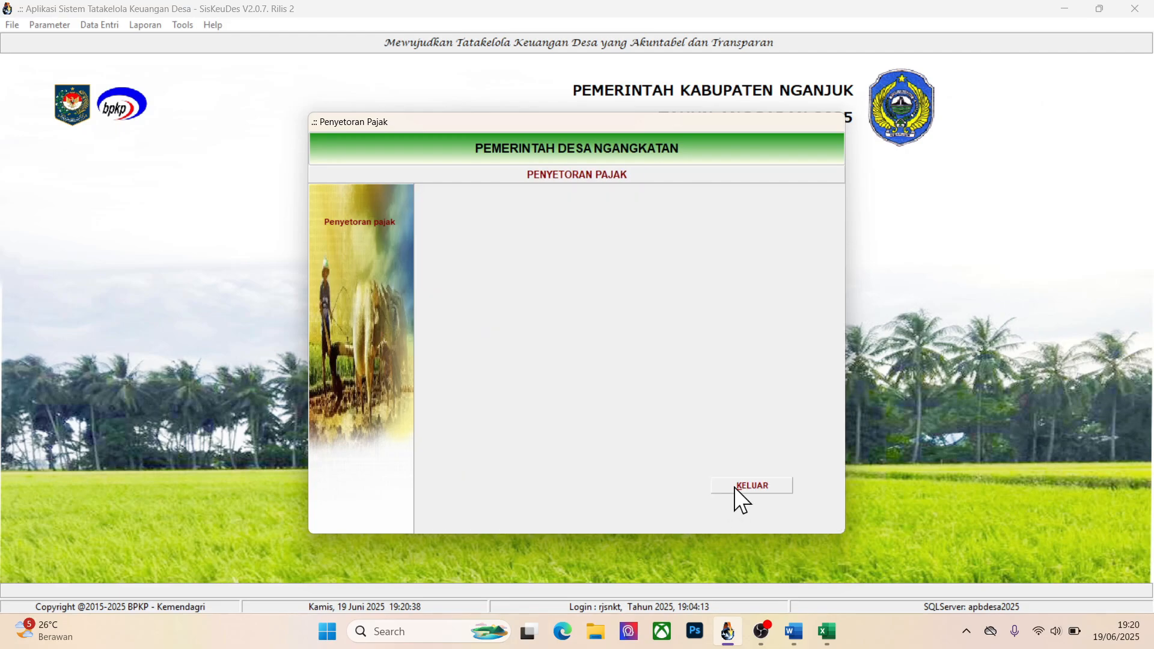
Generate the Buku Kas Pembantu Deposit Pajak report for Kecamatan Rejoso, Pemerintah Desa Ngangkatan
{"action": "left_click", "coordinate": [141, 28]}
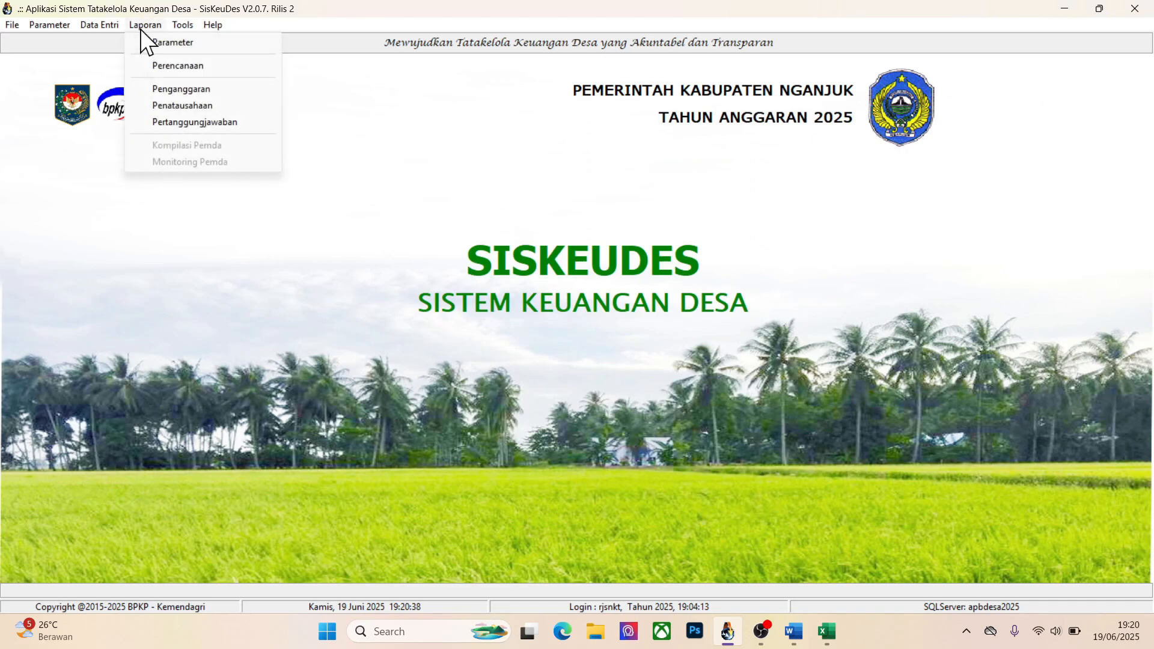
{"action": "left_click", "coordinate": [181, 106]}
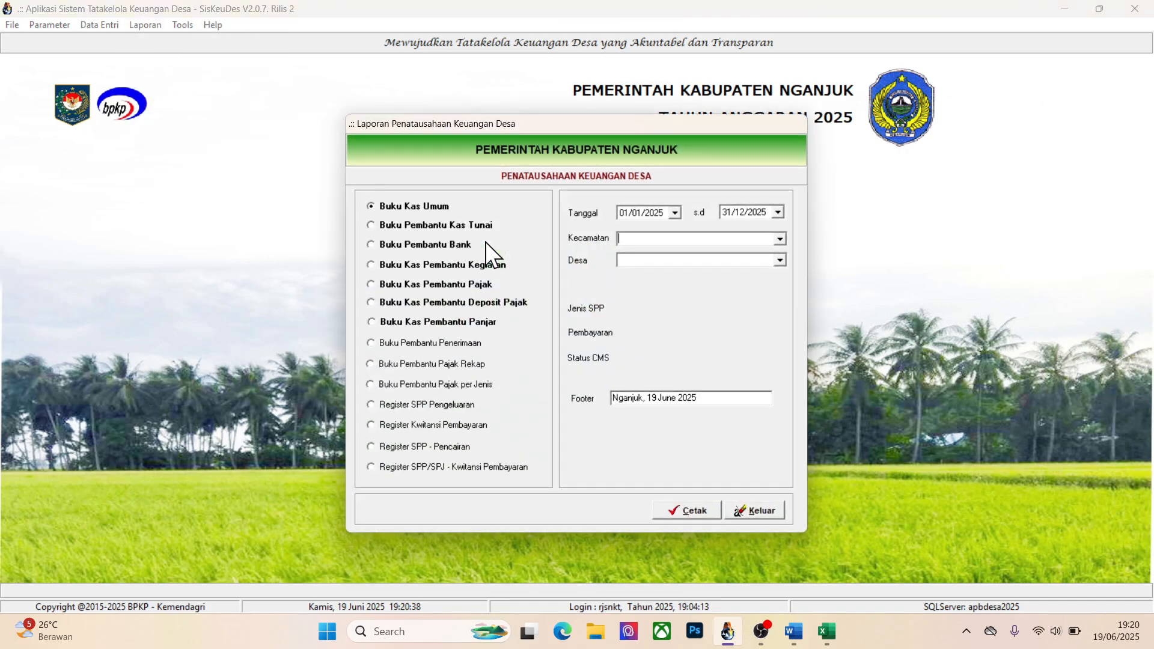
{"action": "left_click", "coordinate": [463, 301]}
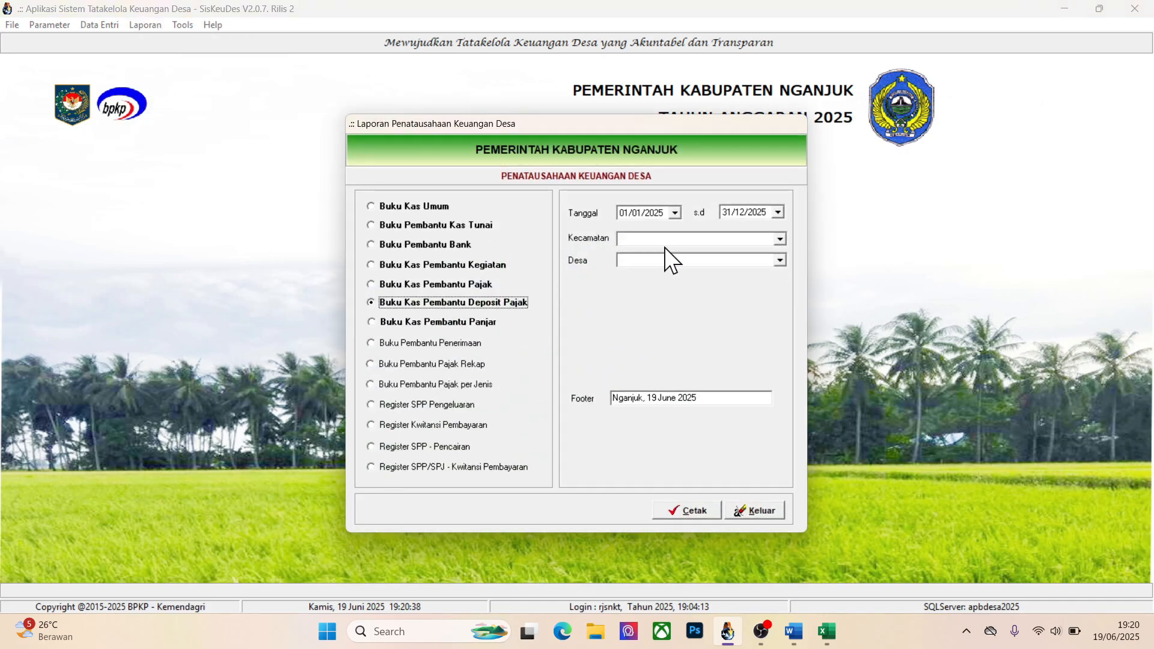
{"action": "left_click", "coordinate": [667, 240]}
{"action": "key", "text": "Down"}
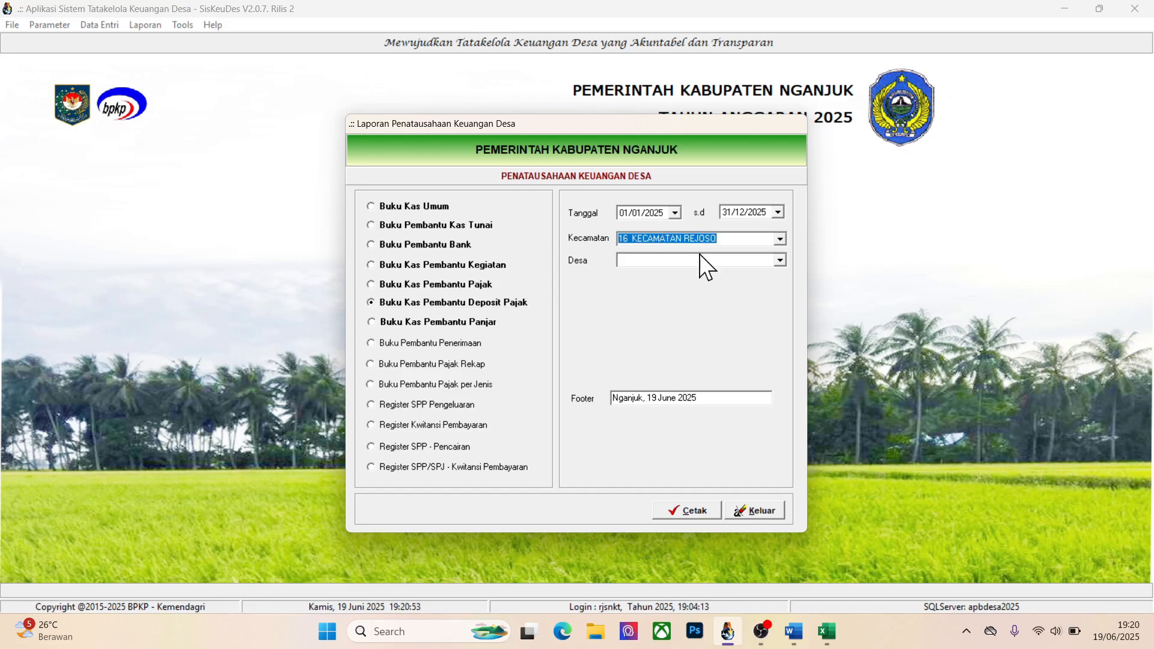
{"action": "left_click", "coordinate": [725, 260]}
{"action": "key", "text": "Down"}
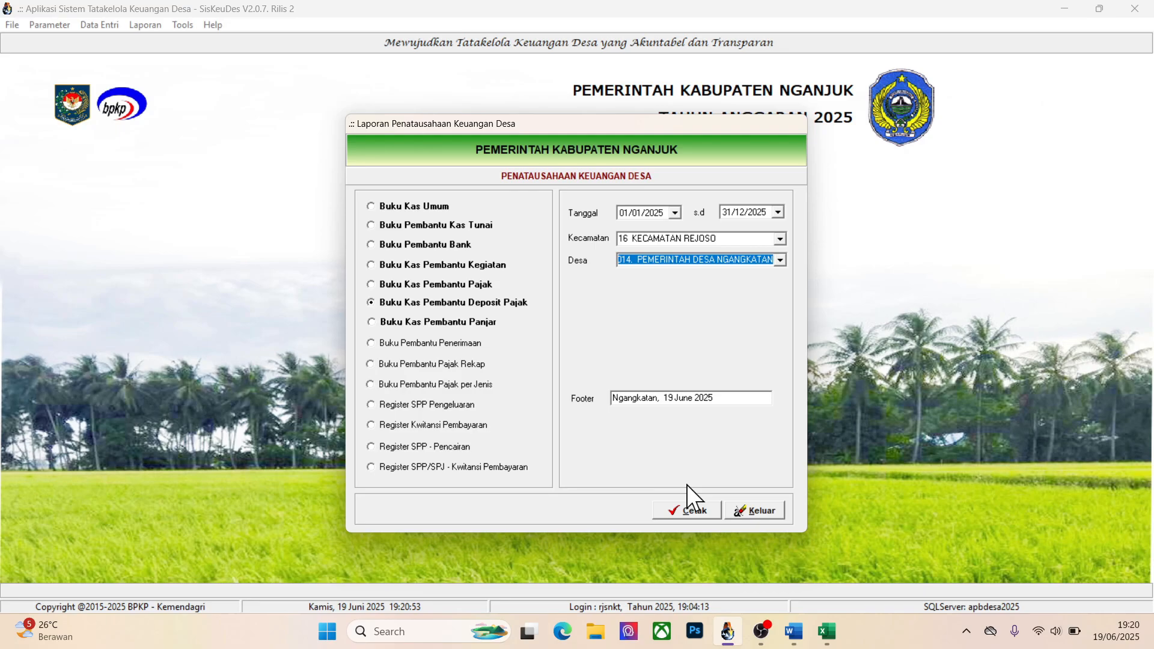
{"action": "left_click", "coordinate": [685, 508]}
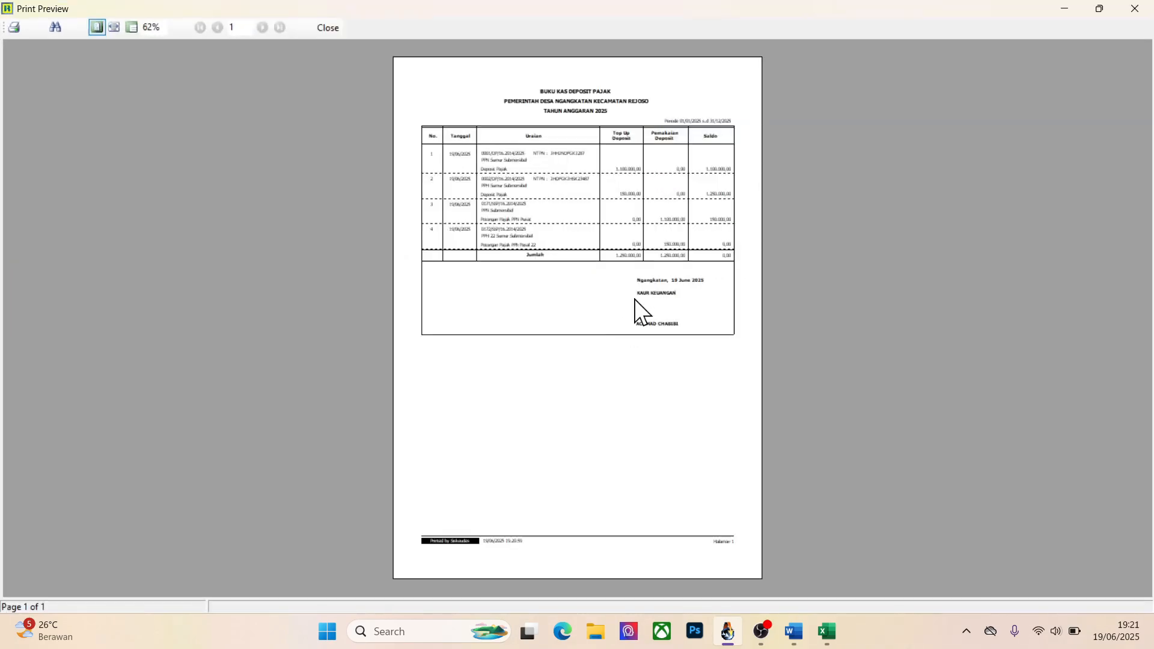
Enlarge the Buku Kas Deposit Pajak preview, examine its entries through the Jumlah row, and close the report
{"action": "left_click", "coordinate": [114, 27]}
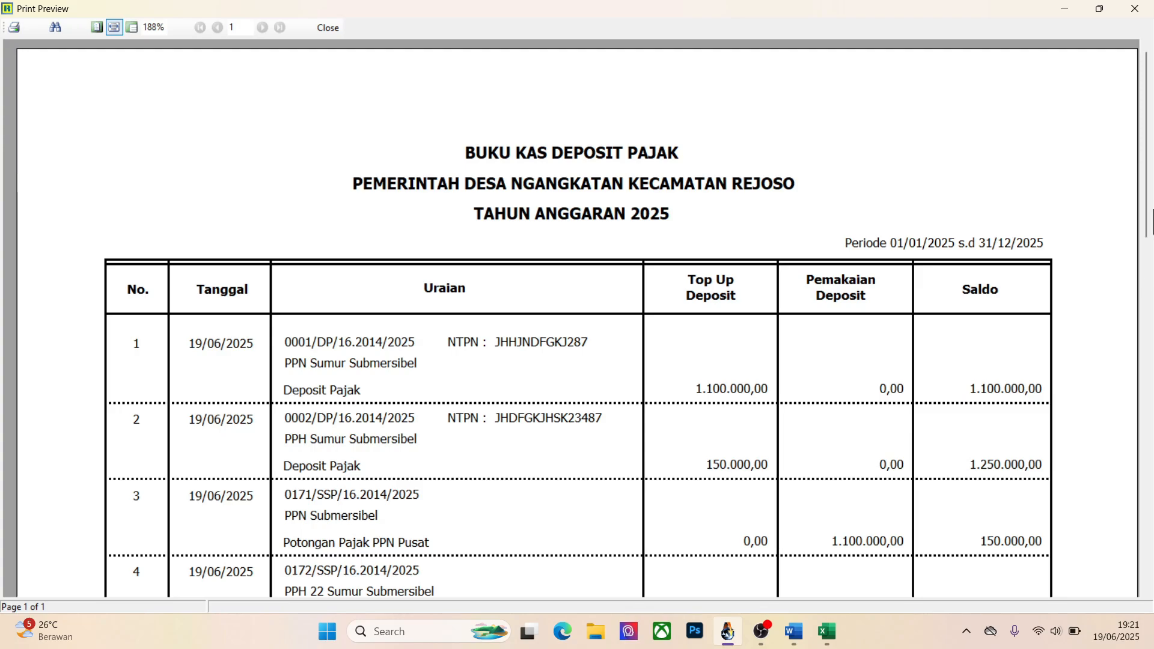
{"action": "left_click_drag", "start_coordinate": [1149, 243], "coordinate": [1149, 291]}
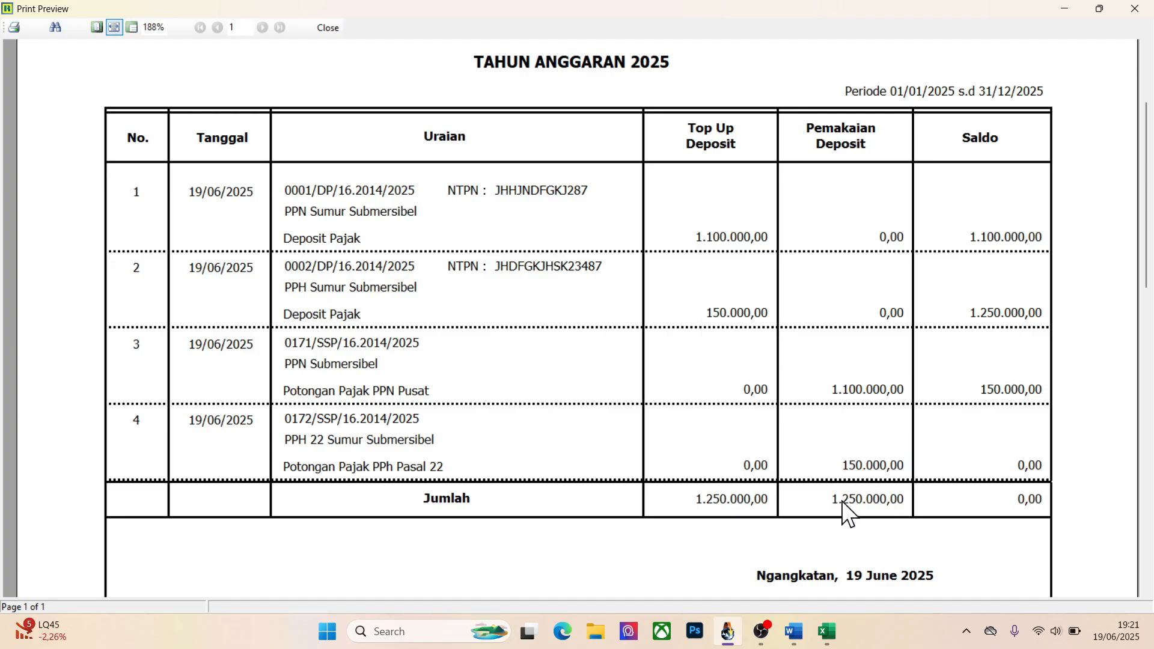
{"action": "left_click", "coordinate": [328, 30]}
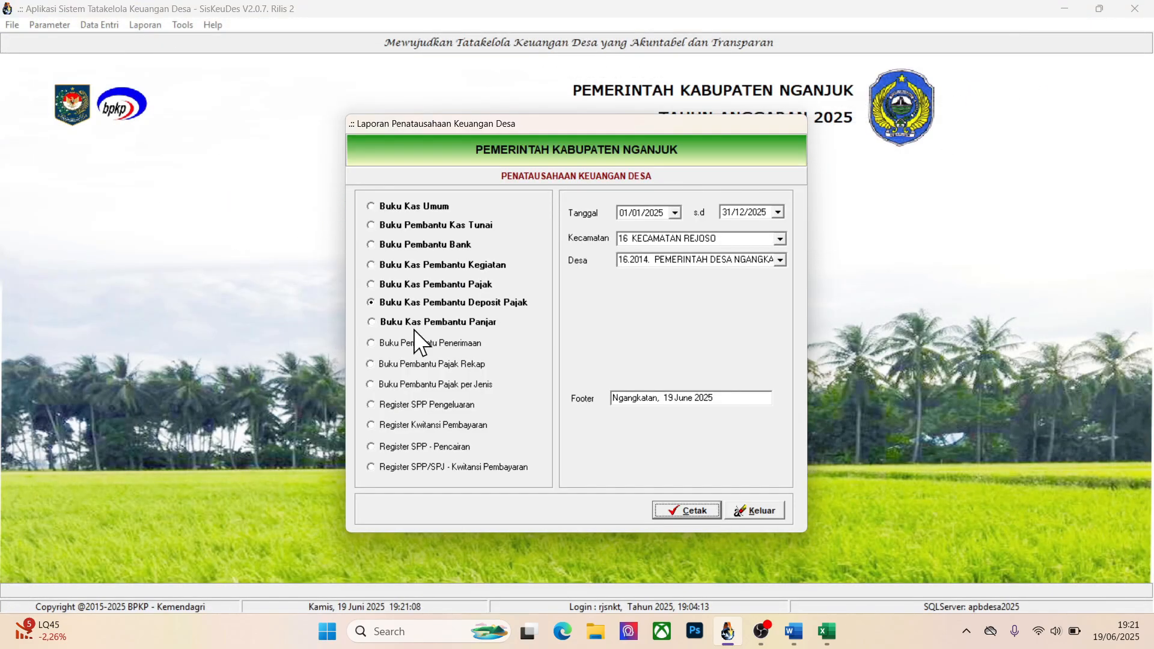
{"action": "left_click", "coordinate": [761, 510]}
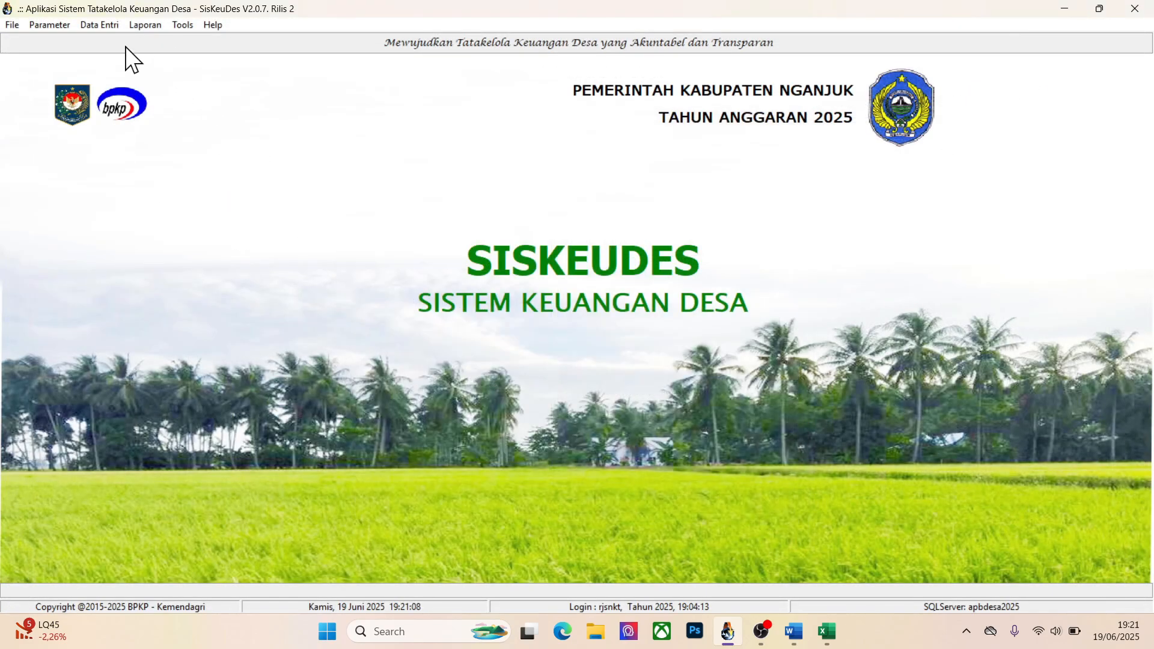
Add a new SPP Definitif in the SPP Kegiatan data entry and set its Tgl SPP to 19/06/2025
{"action": "left_click", "coordinate": [100, 27]}
{"action": "mouse_move", "coordinate": [115, 85]}
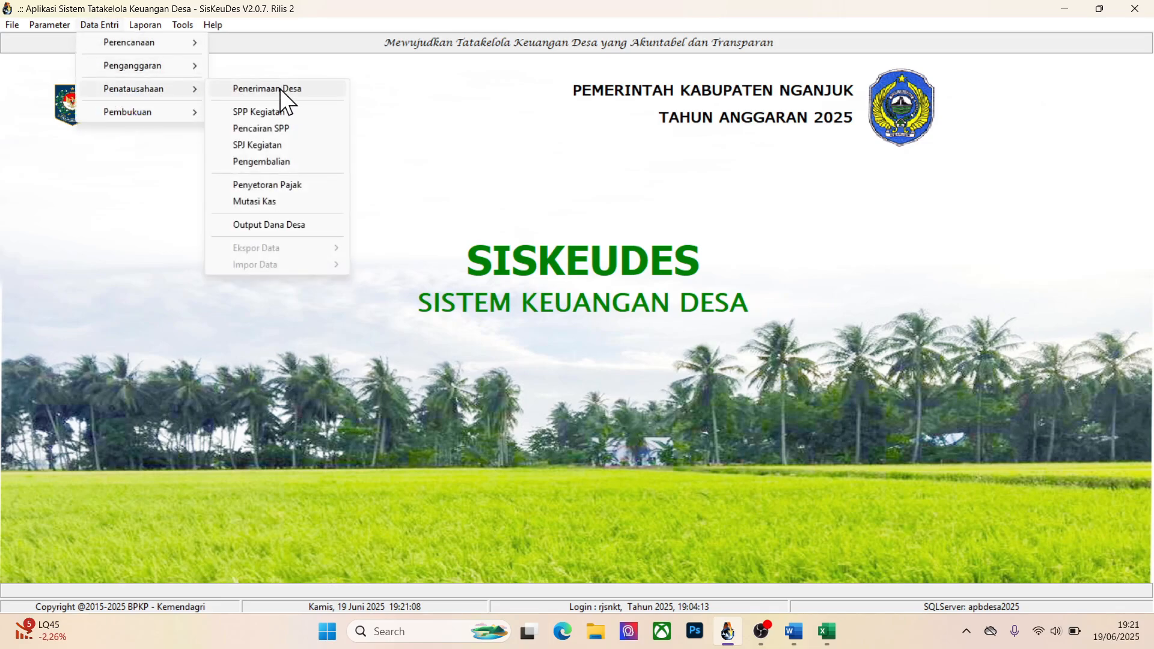
{"action": "left_click", "coordinate": [270, 112]}
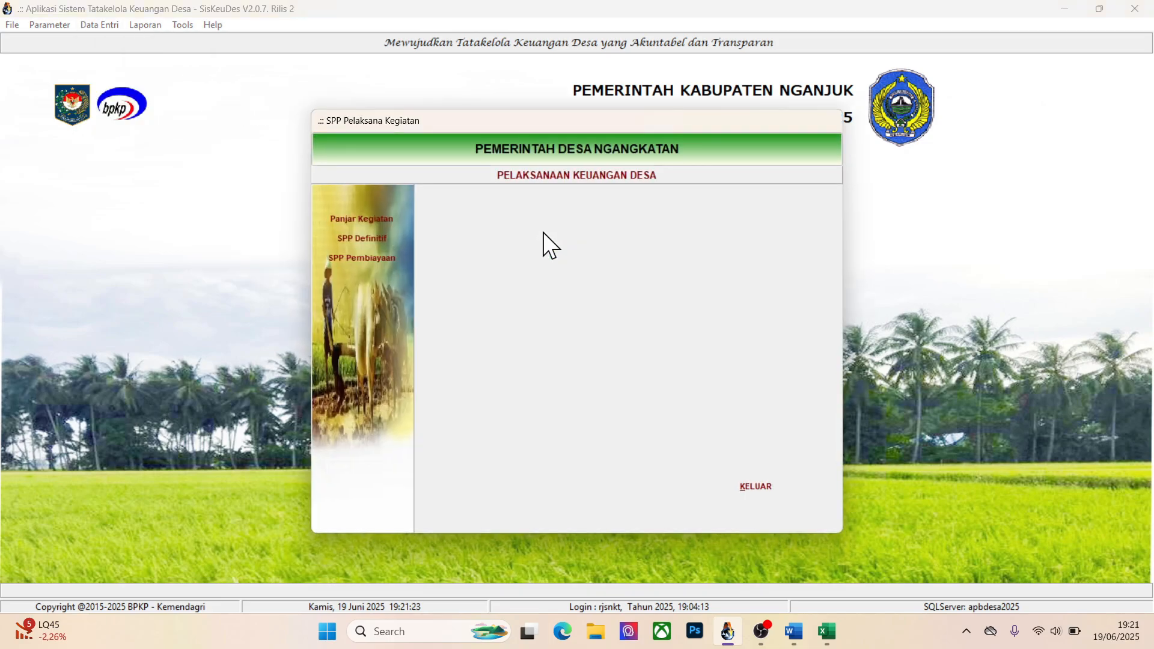
{"action": "left_click", "coordinate": [384, 233]}
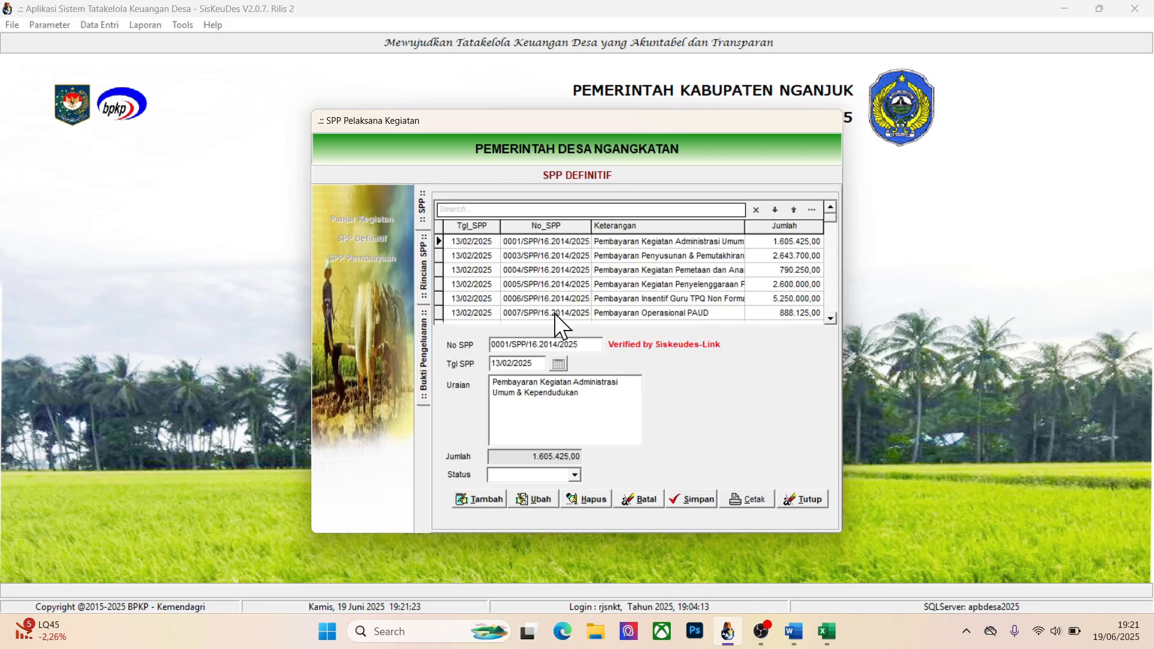
{"action": "left_click", "coordinate": [486, 499]}
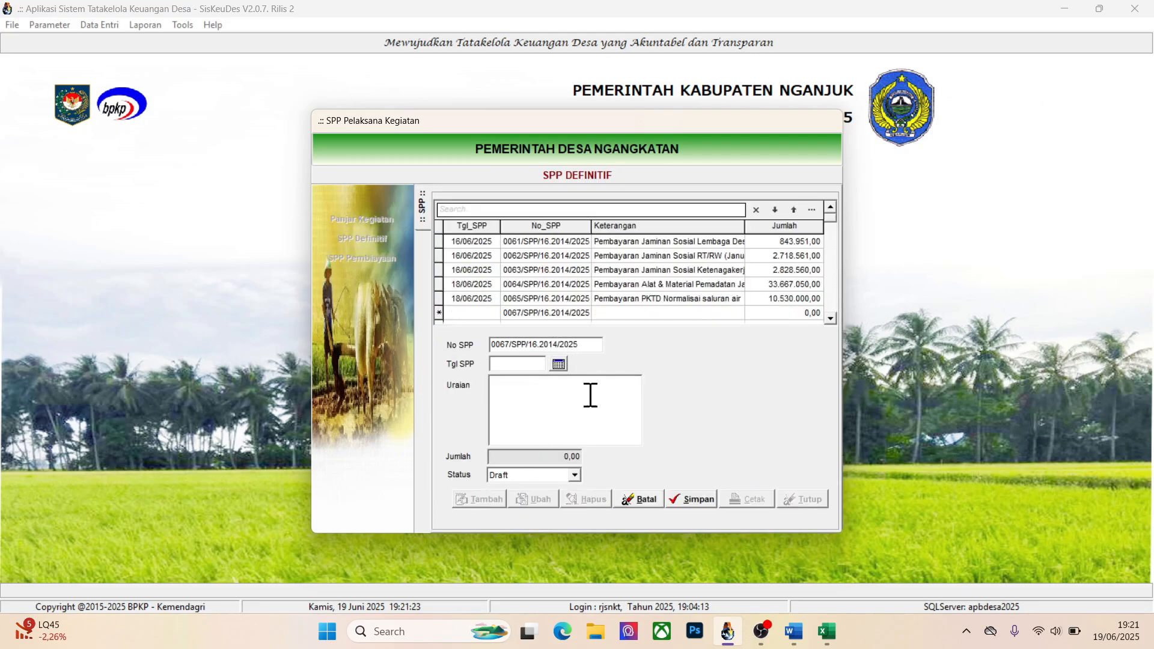
{"action": "left_click", "coordinate": [558, 363]}
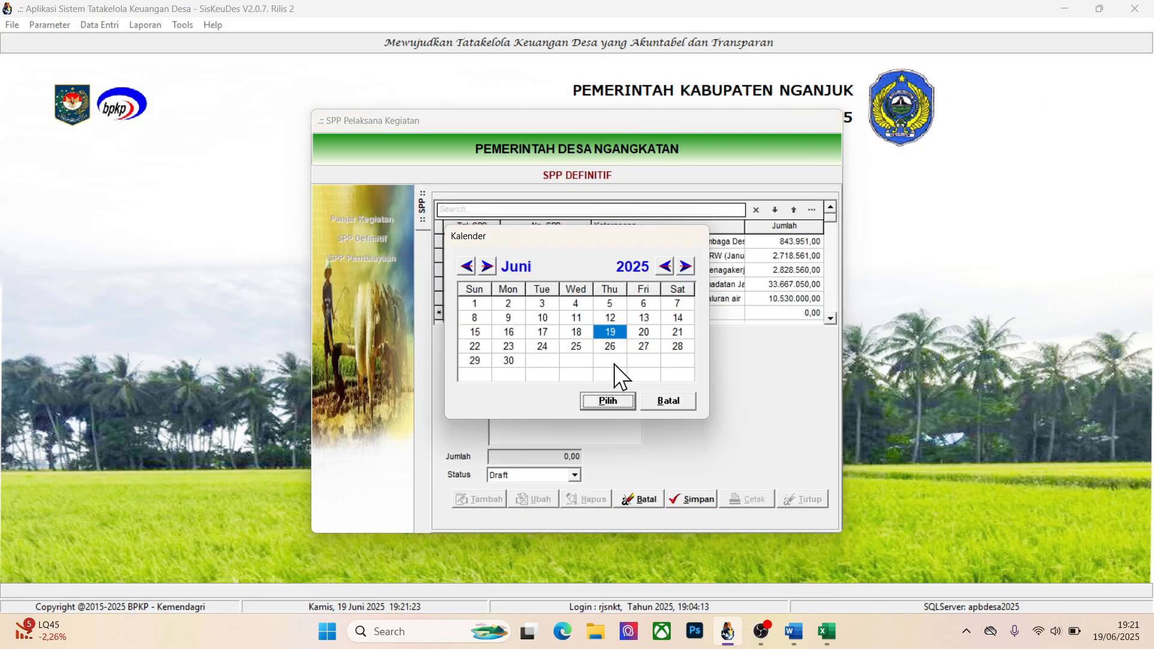
{"action": "left_click", "coordinate": [607, 401]}
Enter Tes SPP Definitif as the Uraian, keep the status as Draft, and save the SPP
{"action": "type", "text": "Tes"}
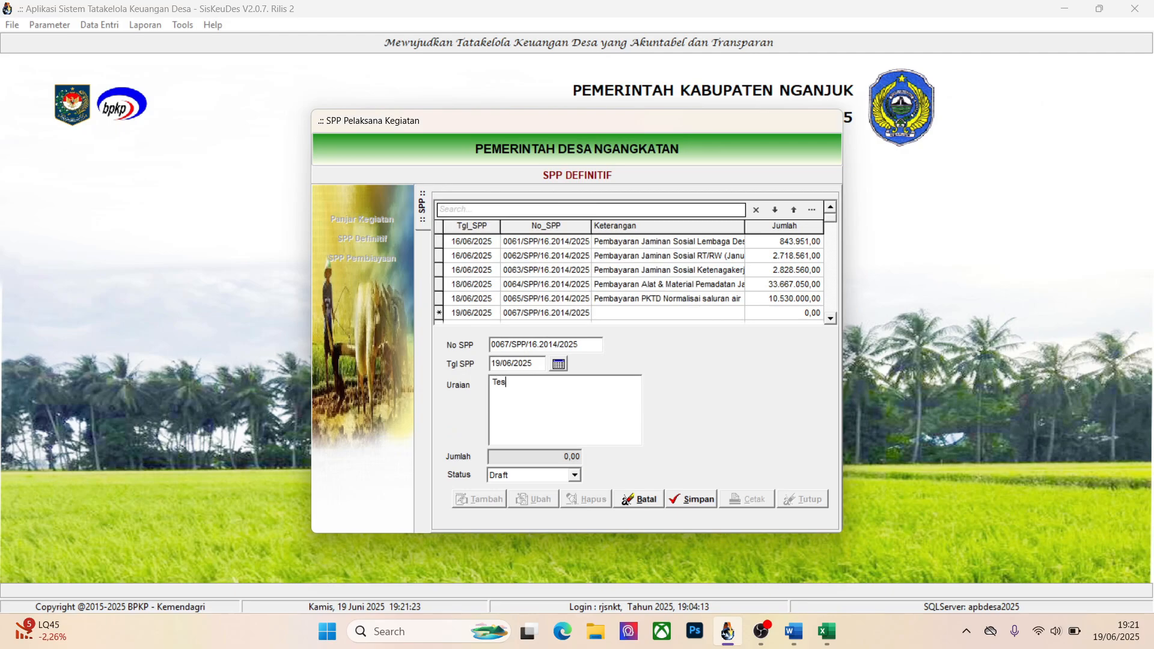
{"action": "type", "text": " SPP Definitif"}
{"action": "left_click", "coordinate": [575, 474]}
{"action": "left_click", "coordinate": [667, 454]}
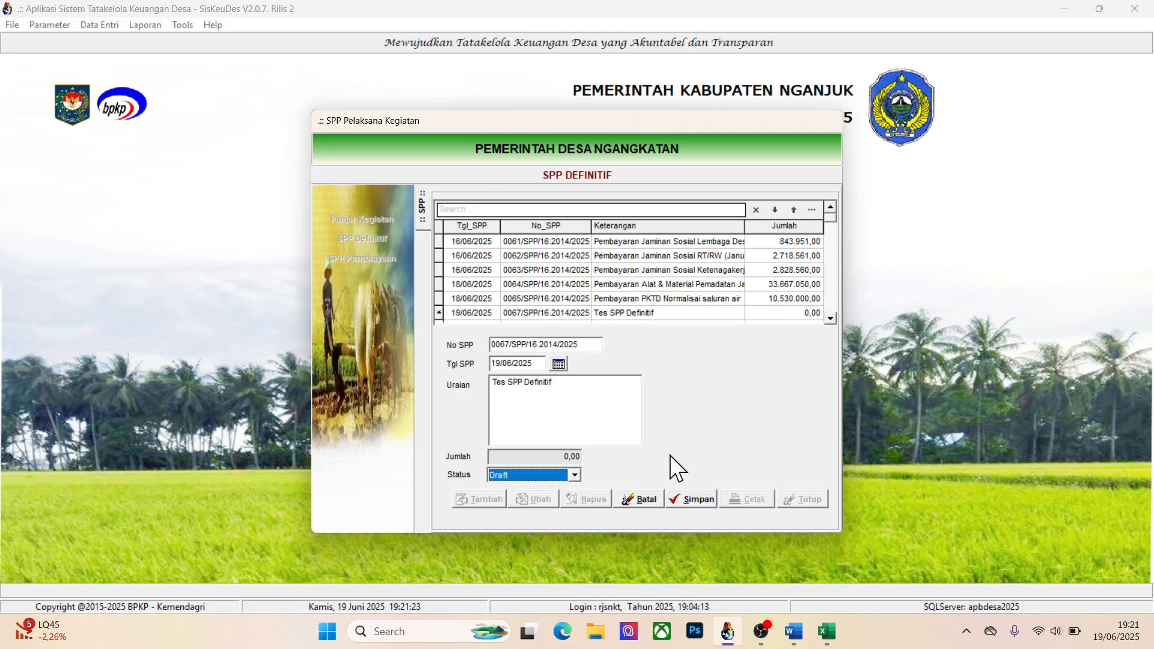
{"action": "left_click", "coordinate": [697, 494]}
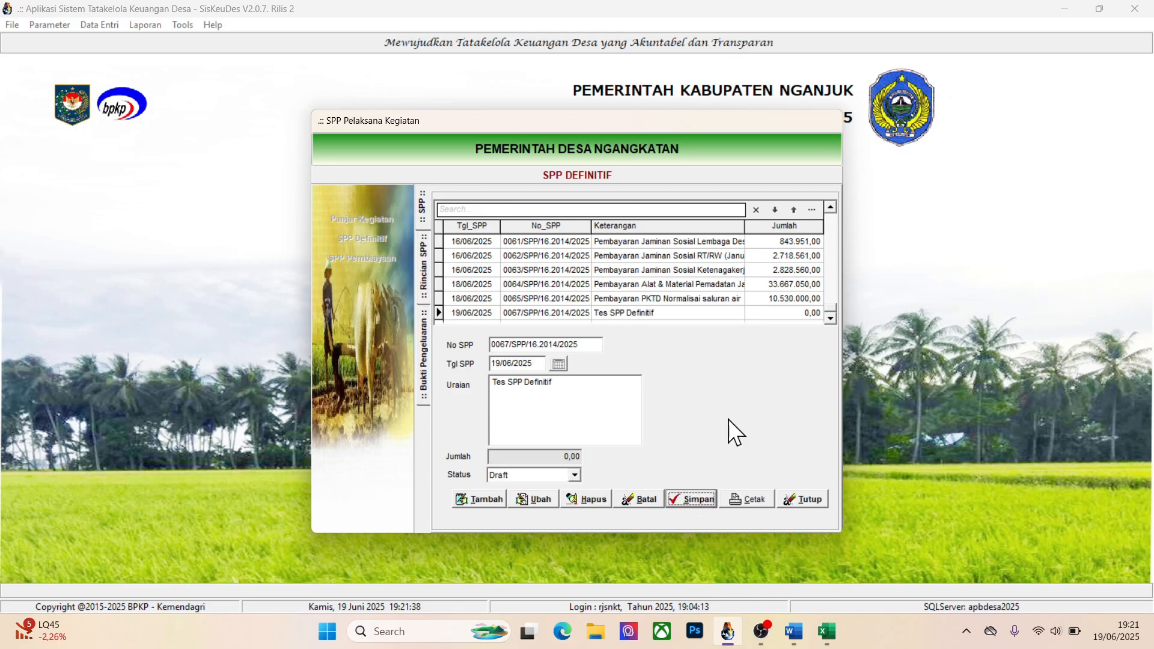
Start a Rincian for Tes SPP Definitif and select Bahan Baku/Material under activity 16.2014.02.04.11, package Pembangunan Sumur Dalam Sawah TKD Jatisari
{"action": "double_click", "coordinate": [642, 314]}
{"action": "left_click", "coordinate": [478, 500]}
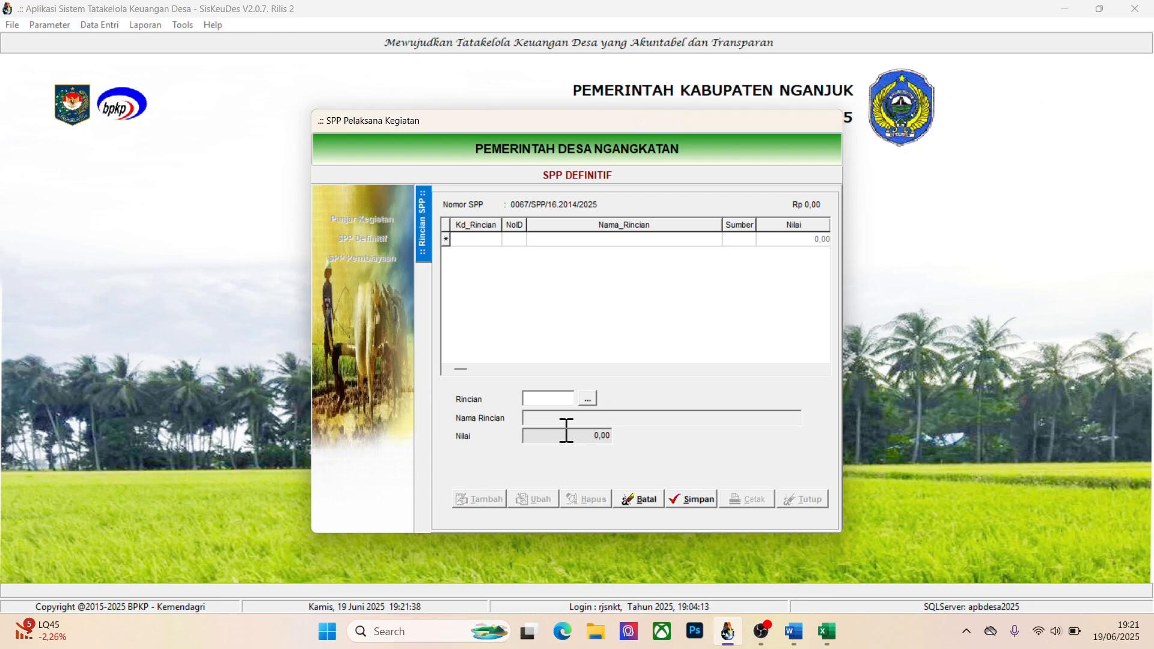
{"action": "left_click", "coordinate": [587, 397]}
{"action": "left_click", "coordinate": [604, 249]}
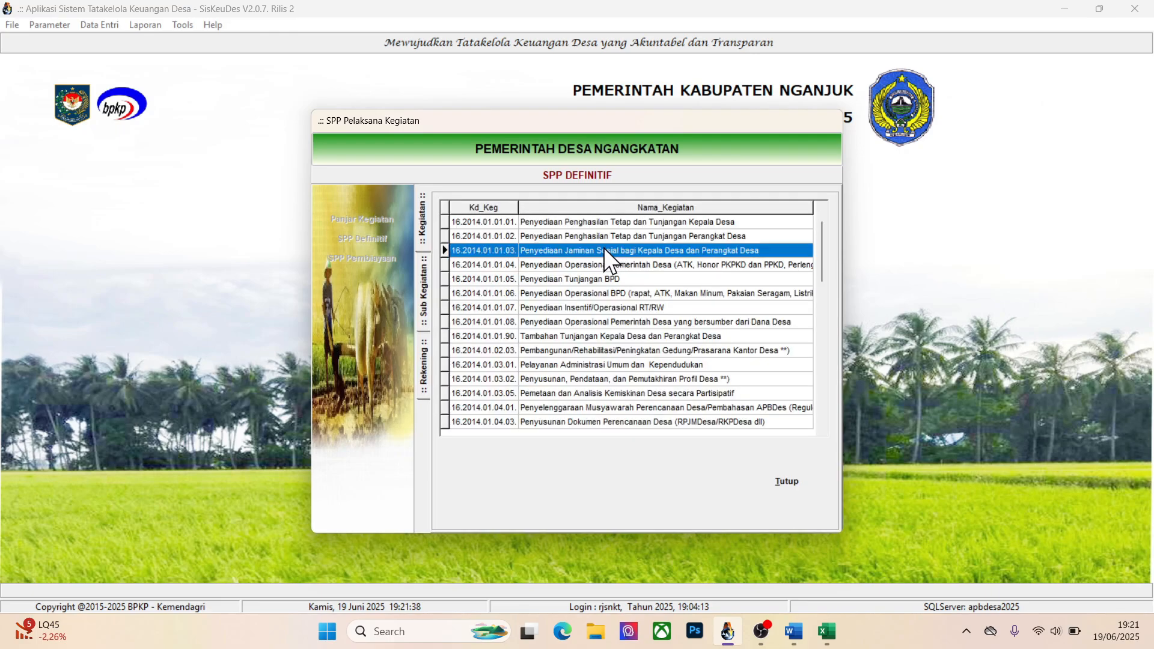
{"action": "key", "text": "Down"}
{"action": "key", "text": "Down"}
{"action": "key", "text": "Down"}
{"action": "key", "text": "Down"}
{"action": "key", "text": "Down"}
{"action": "key", "text": "Down"}
{"action": "key", "text": "Down"}
{"action": "key", "text": "Down"}
{"action": "key", "text": "Down"}
{"action": "key", "text": "Down"}
{"action": "key", "text": "Down"}
{"action": "key", "text": "Down"}
{"action": "key", "text": "Down"}
{"action": "key", "text": "Down"}
{"action": "key", "text": "Down"}
{"action": "key", "text": "Down"}
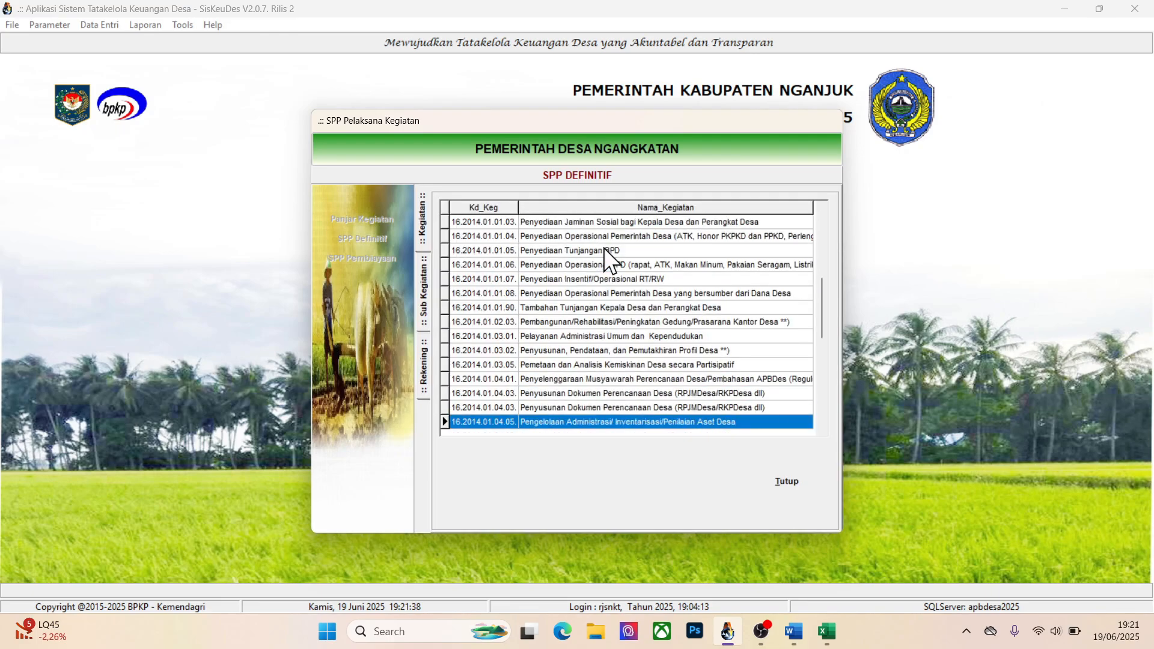
{"action": "key", "text": "Down"}
{"action": "key", "text": "Down"}
{"action": "key", "text": "Down"}
{"action": "key", "text": "Down"}
{"action": "key", "text": "Down"}
{"action": "key", "text": "Down"}
{"action": "key", "text": "Down"}
{"action": "key", "text": "Down"}
{"action": "key", "text": "Down"}
{"action": "key", "text": "Down"}
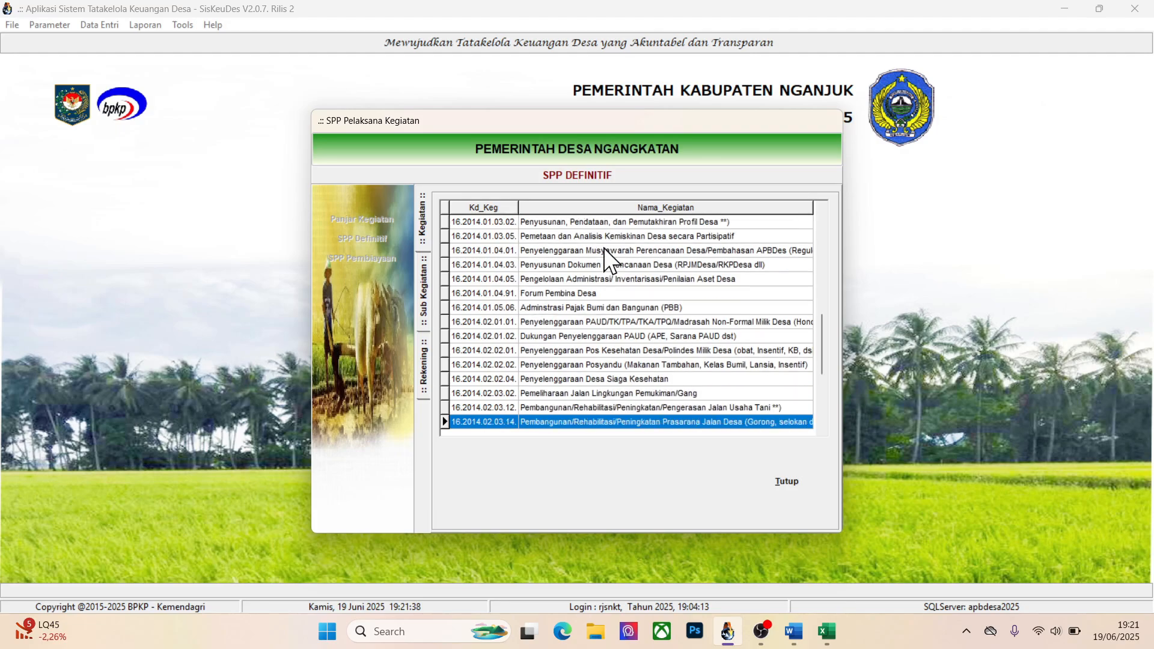
{"action": "key", "text": "Down"}
{"action": "key", "text": "Down"}
{"action": "key", "text": "Down"}
{"action": "key", "text": "Down"}
{"action": "key", "text": "Down"}
{"action": "key", "text": "Down"}
{"action": "key", "text": "Down"}
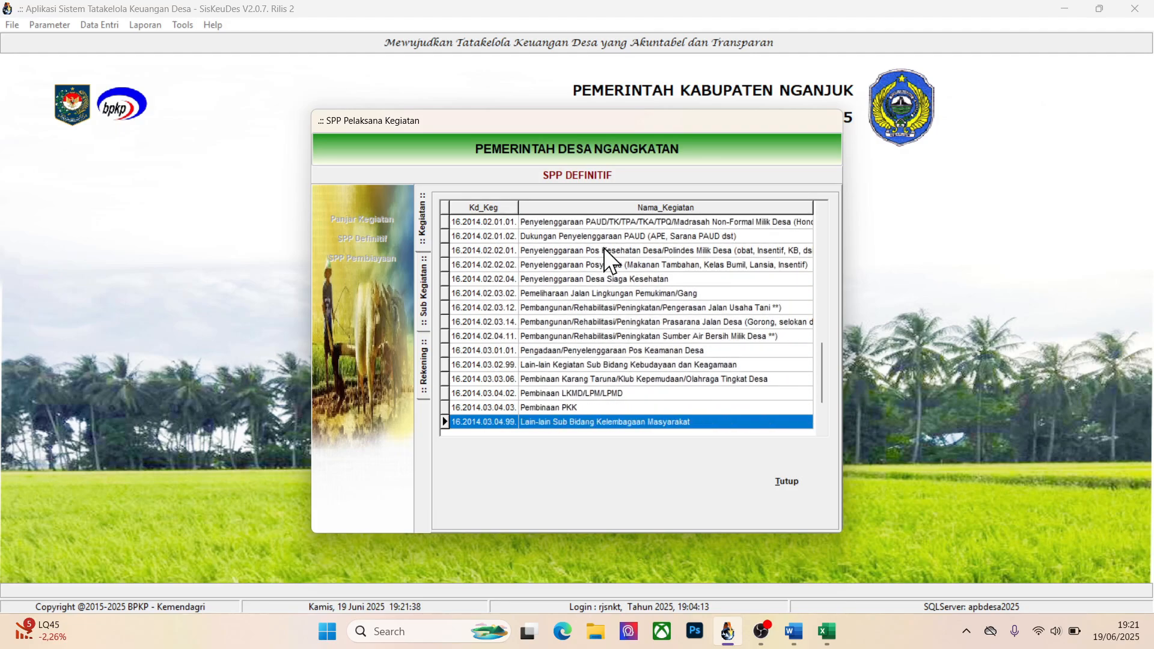
{"action": "key", "text": "Down"}
{"action": "key", "text": "Up"}
{"action": "key", "text": "Up"}
{"action": "key", "text": "Up"}
{"action": "key", "text": "Up"}
{"action": "key", "text": "Up"}
{"action": "key", "text": "Up"}
{"action": "key", "text": "Up"}
{"action": "key", "text": "Up"}
{"action": "key", "text": "Up"}
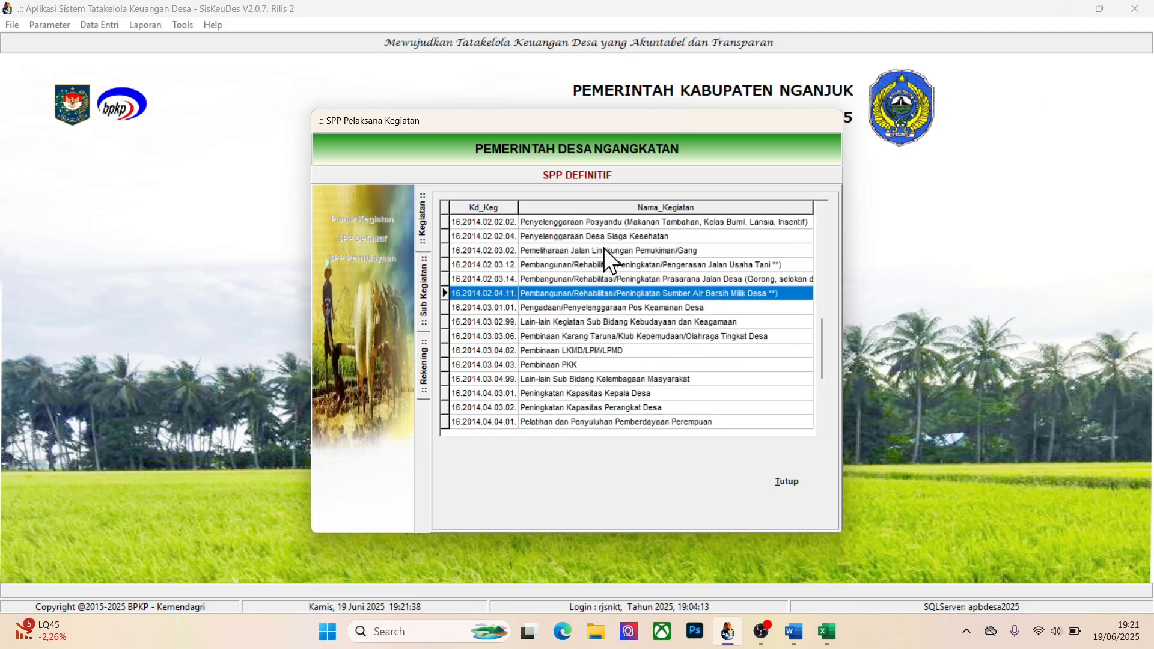
{"action": "double_click", "coordinate": [664, 293]}
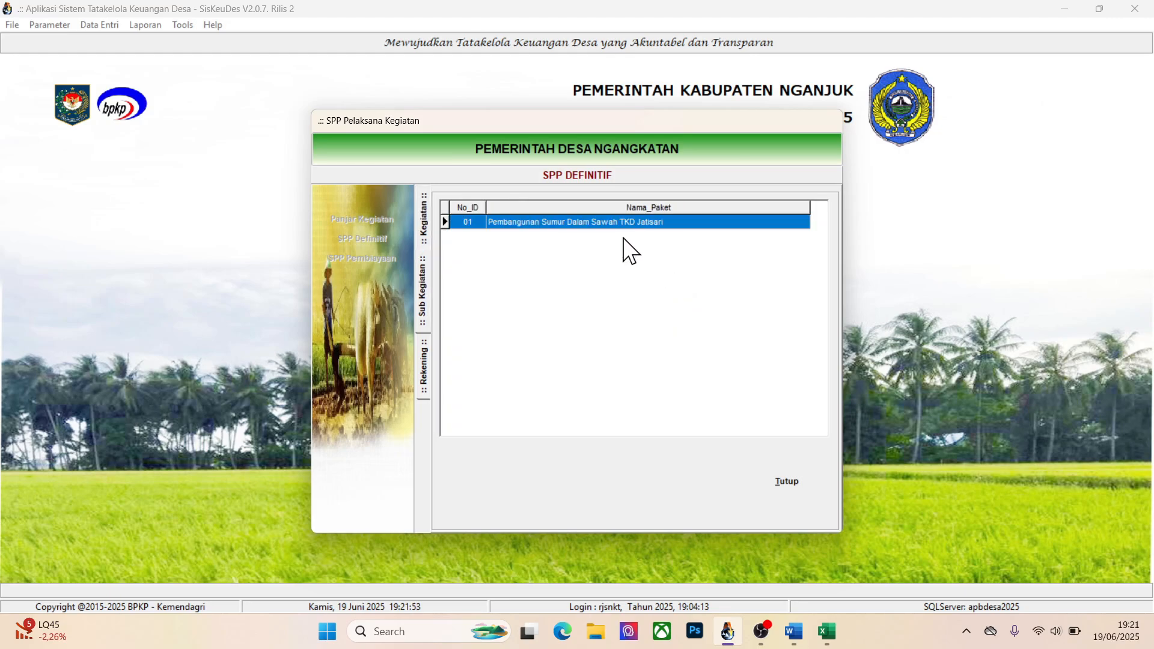
{"action": "double_click", "coordinate": [632, 222]}
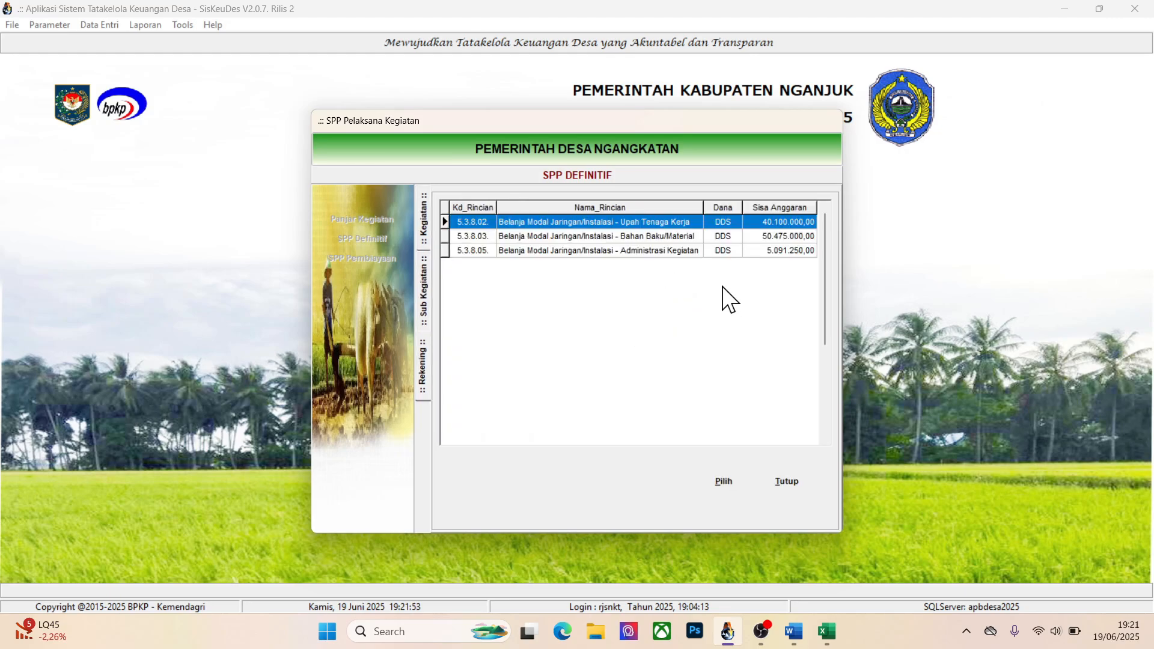
{"action": "left_click", "coordinate": [646, 236]}
Switch to the Excel workbook and label cell A3 Belaja travo, below the Belanja Sibel row
{"action": "key", "text": "alt+Tab"}
{"action": "key", "text": "Down"}
{"action": "key", "text": "Left"}
{"action": "key", "text": "Left"}
{"action": "key", "text": "Left"}
{"action": "key", "text": "Left"}
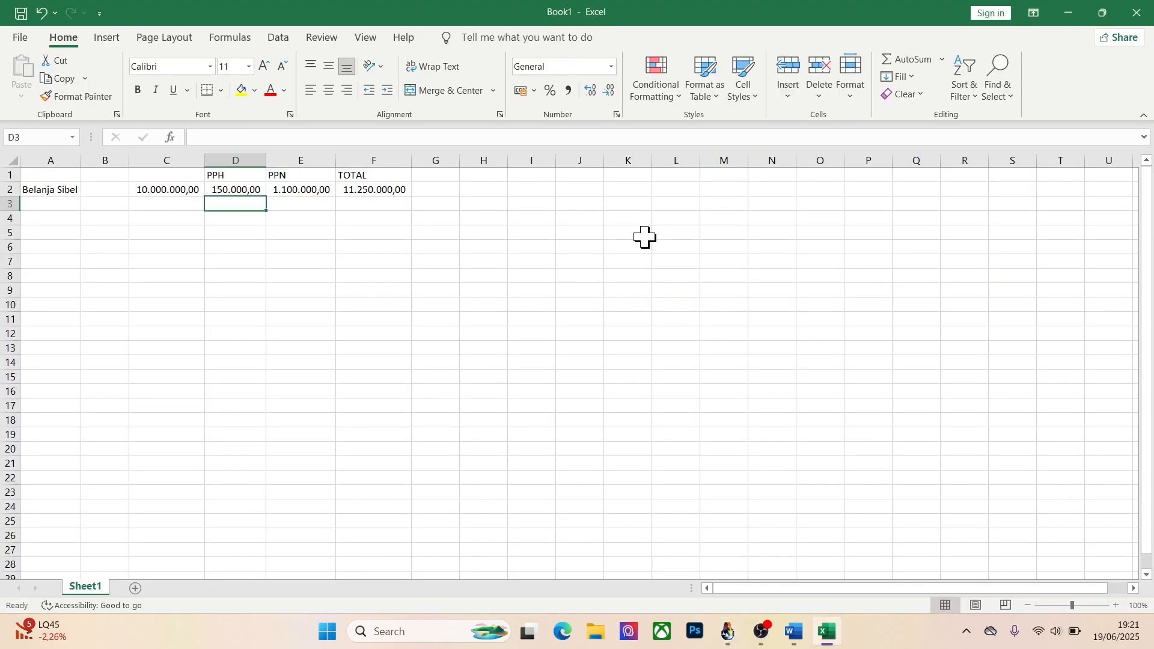
{"action": "type", "text": "Be;anja Sibel"}
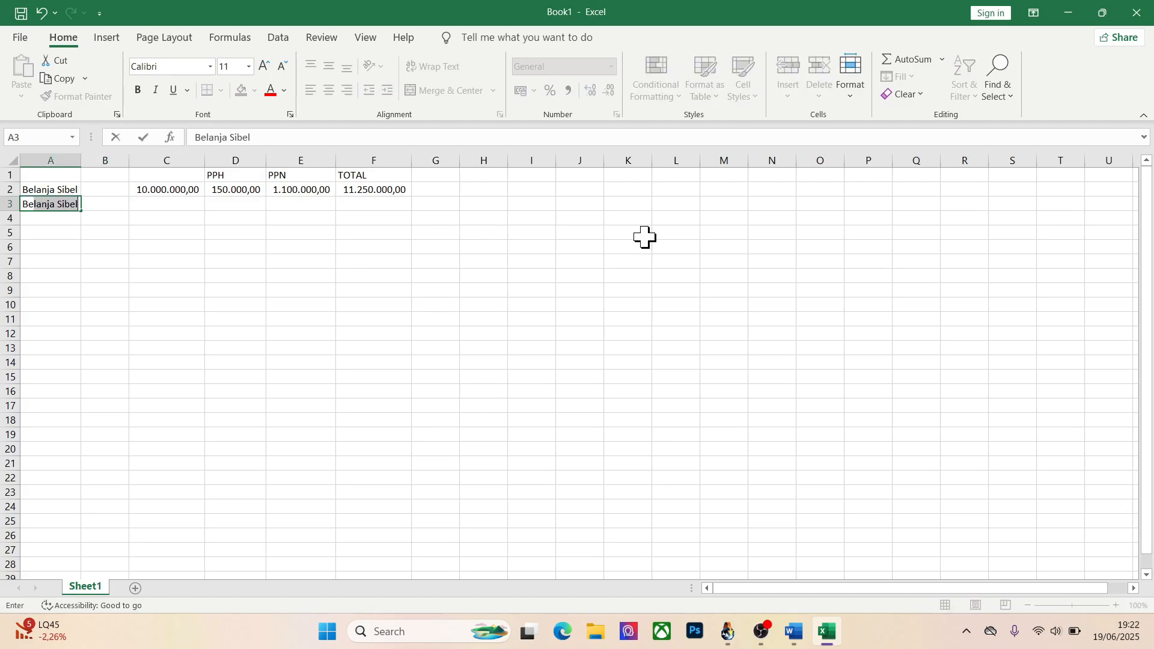
{"action": "key", "text": "BackSpace"}
{"action": "key", "text": "BackSpace"}
{"action": "key", "text": "BackSpace"}
{"action": "key", "text": "BackSpace"}
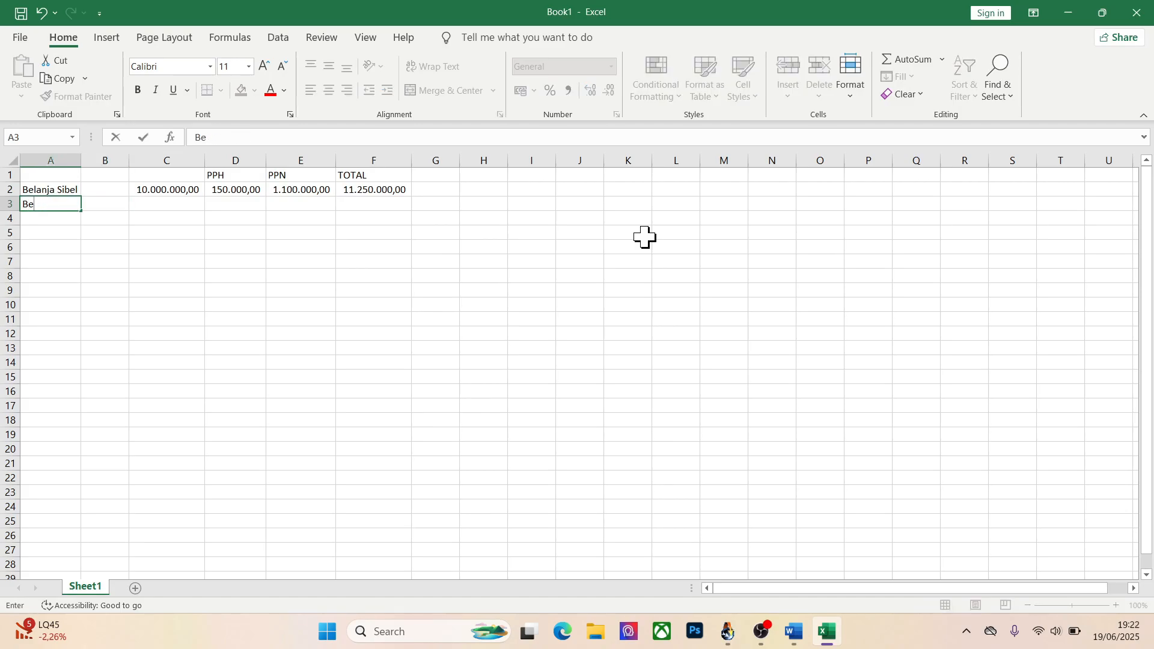
{"action": "key", "text": "BackSpace"}
{"action": "type", "text": "laja tra"}
Enter 5.000.000 in cell C3 as the Belaja travo amount
{"action": "key", "text": "Tab"}
{"action": "key", "text": "Tab"}
{"action": "type", "text": "5.0"}
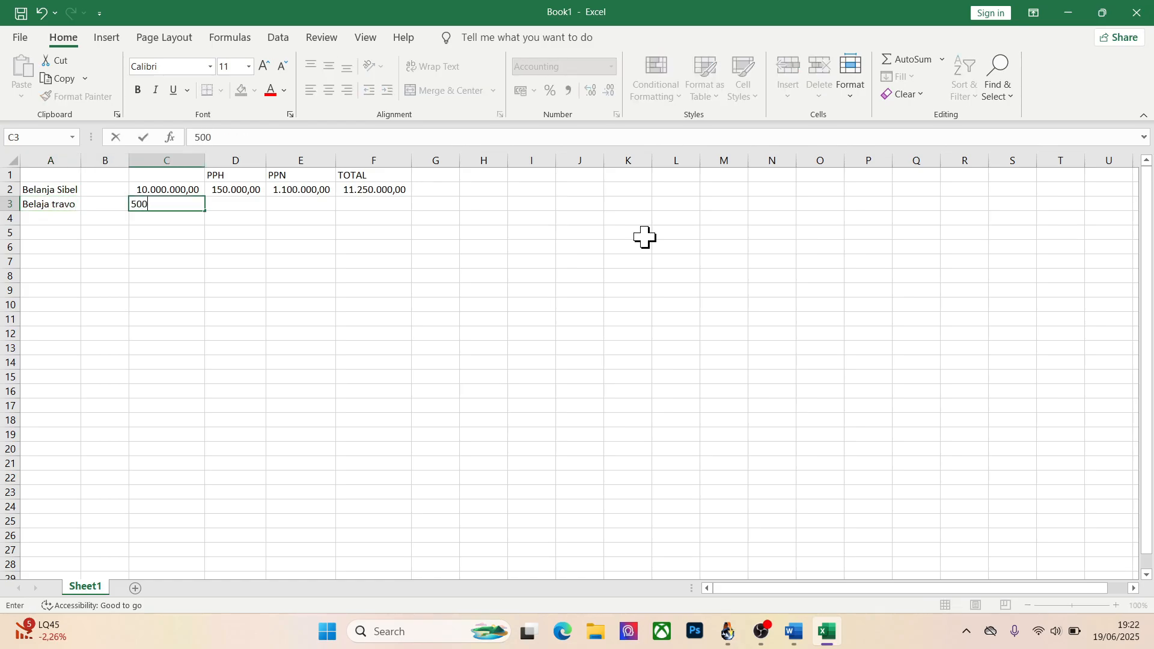
{"action": "type", "text": "00.000"}
{"action": "key", "text": "Tab"}
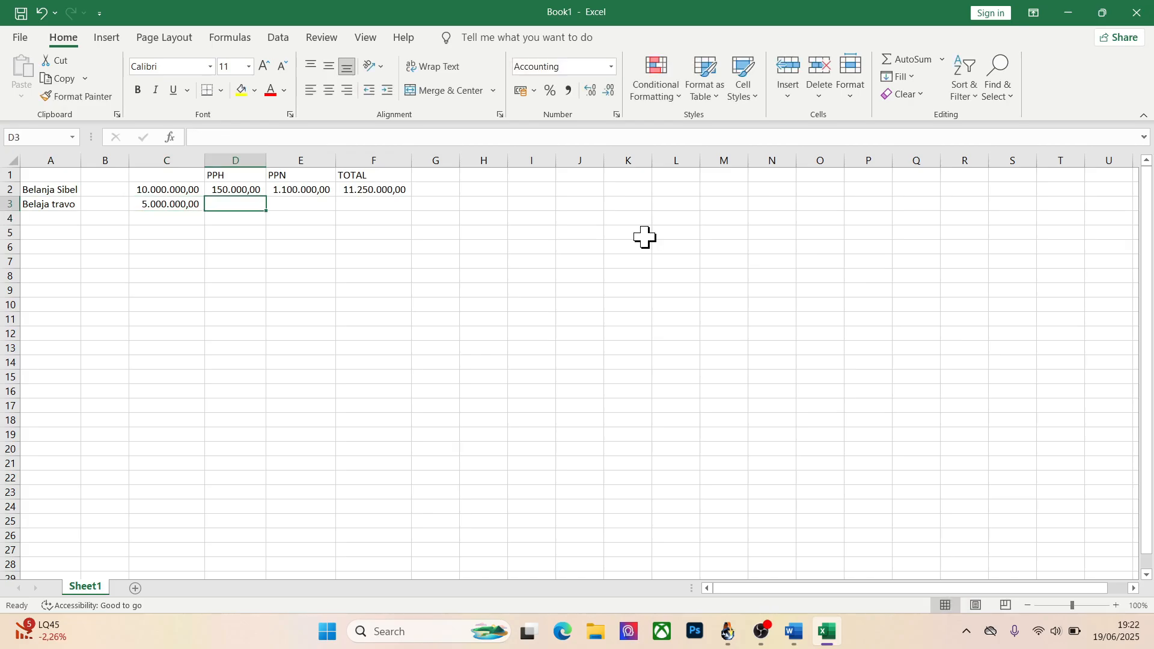
Calculate the Belaja travo PPH in cell D3 with the formula =1,5/100*C3
{"action": "type", "text": "=1,"}
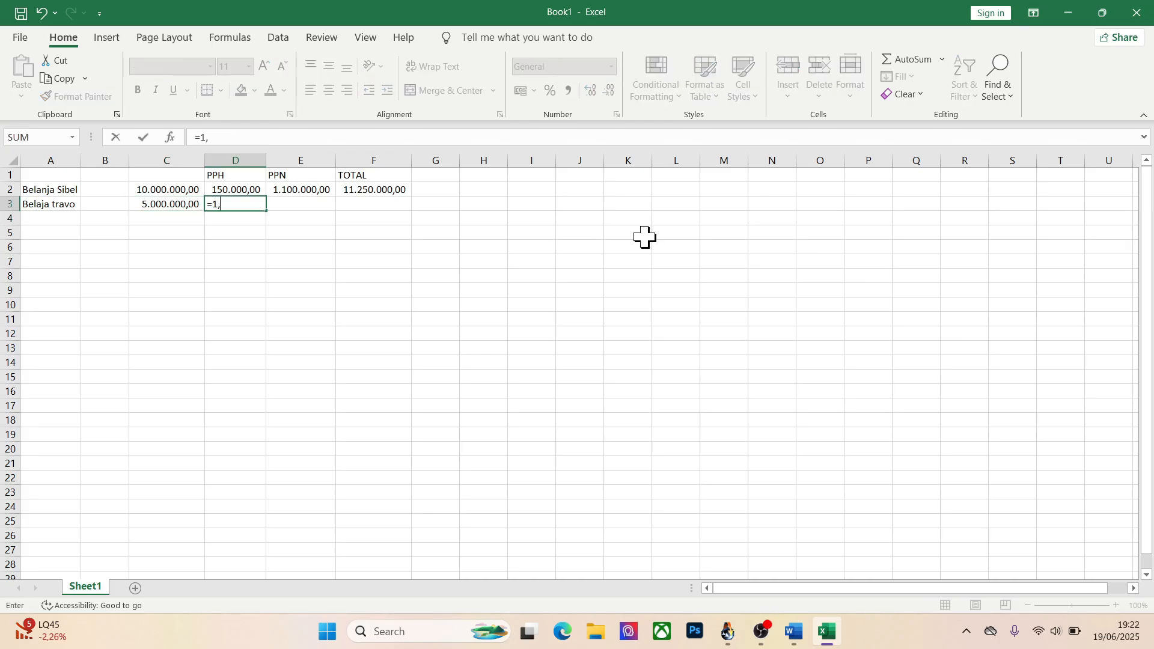
{"action": "type", "text": "5/100*"}
{"action": "key", "text": "Left"}
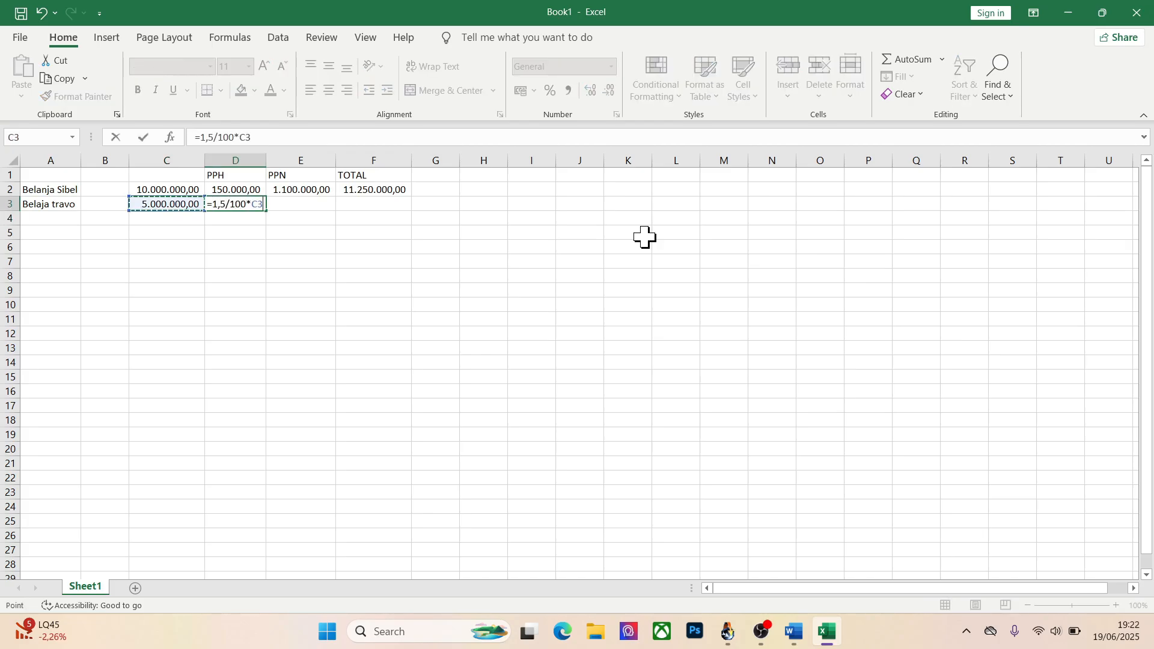
{"action": "key", "text": "Return"}
Calculate the Belaja travo PPN in cell E3 with the formula =11/100*C3
{"action": "key", "text": "Up"}
{"action": "key", "text": "Left"}
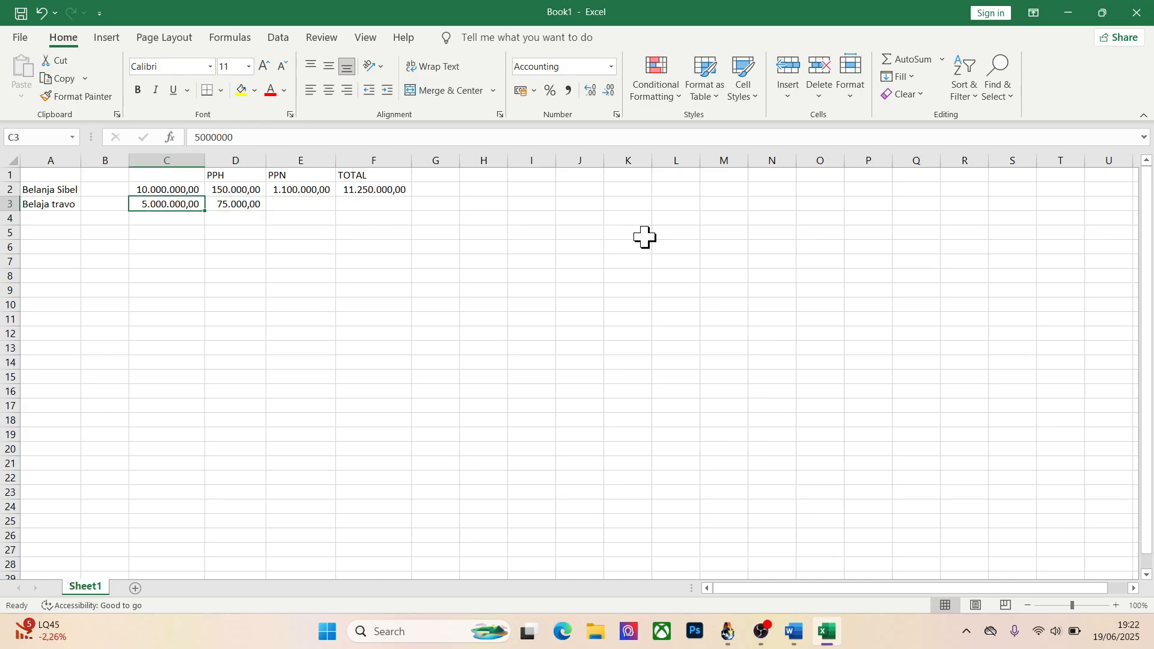
{"action": "key", "text": "Right"}
{"action": "key", "text": "Right"}
{"action": "type", "text": "="}
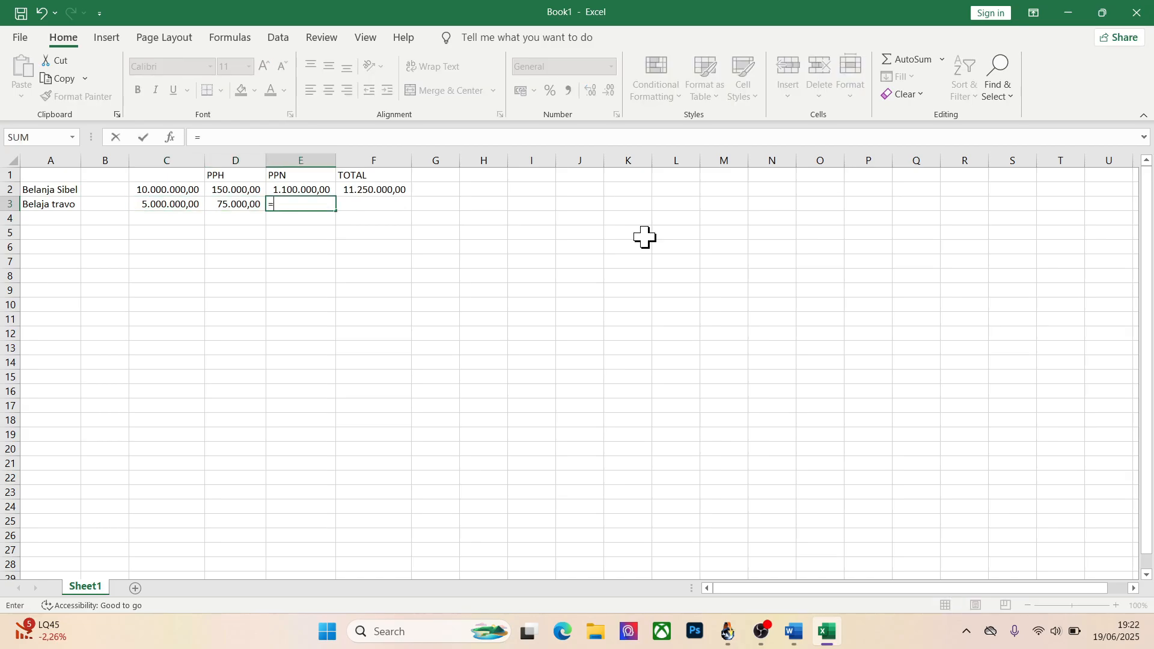
{"action": "type", "text": "11/100*"}
{"action": "key", "text": "Left"}
{"action": "key", "text": "Left"}
{"action": "key", "text": "Return"}
Total the Belaja travo row in cell F3 with the formula =C3+D3+E3, and switch back to Siskeudes
{"action": "key", "text": "Up"}
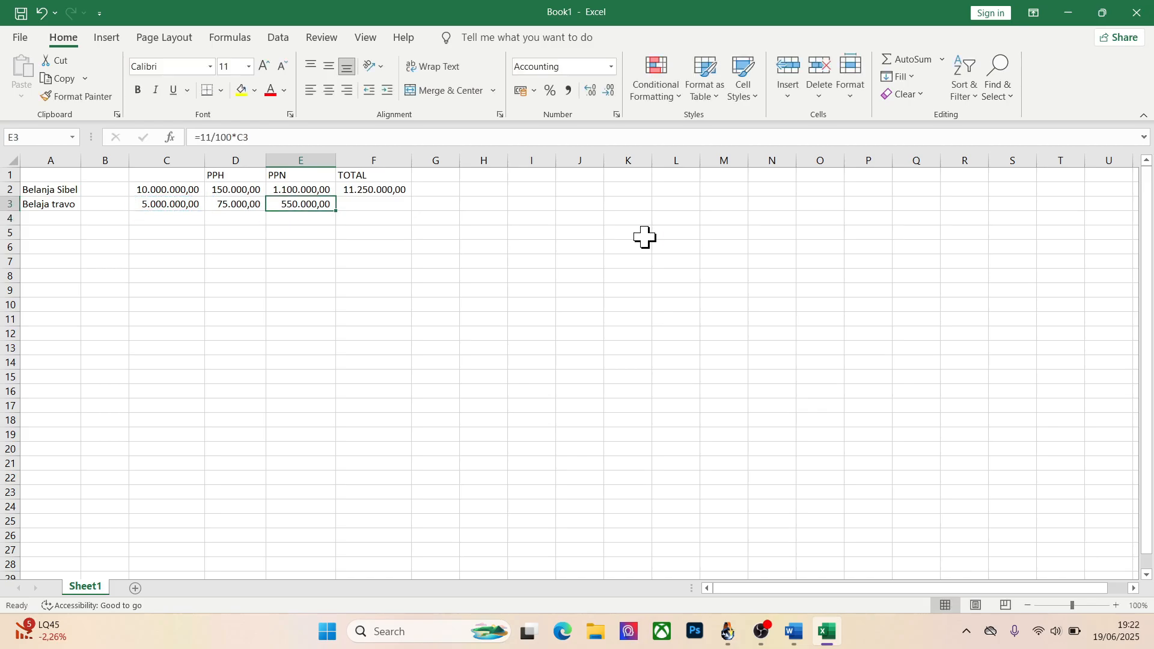
{"action": "key", "text": "Right"}
{"action": "type", "text": "="}
{"action": "key", "text": "Left"}
{"action": "key", "text": "Left"}
{"action": "key", "text": "Left"}
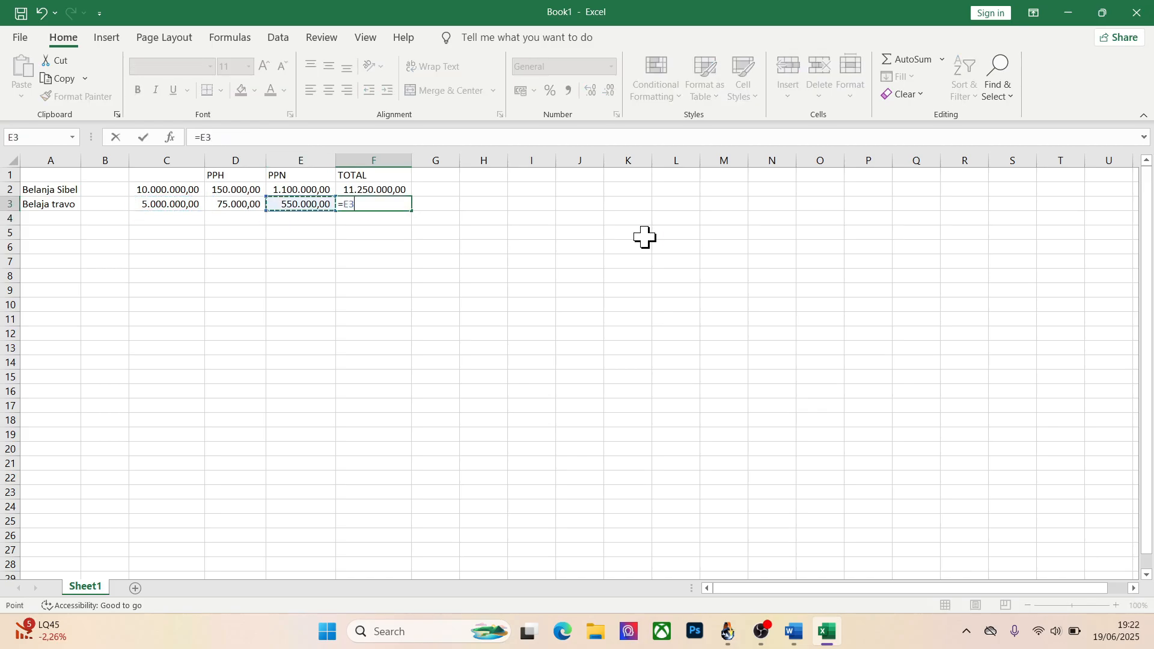
{"action": "type", "text": "+"}
{"action": "key", "text": "Left"}
{"action": "key", "text": "Left"}
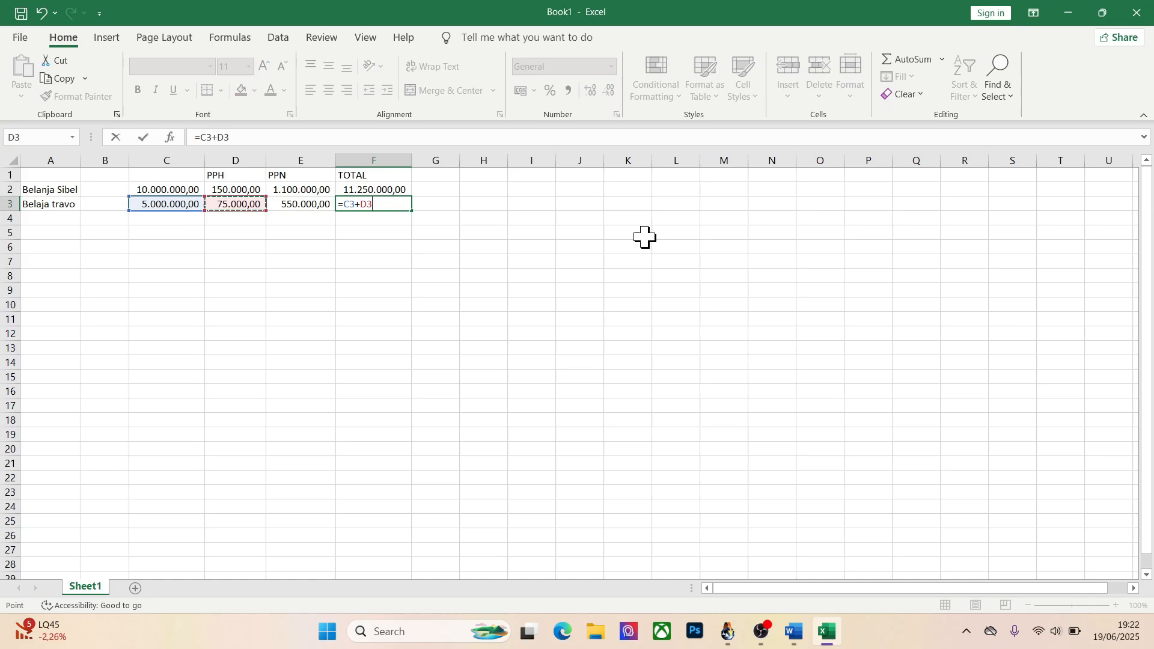
{"action": "type", "text": "+"}
{"action": "key", "text": "Left"}
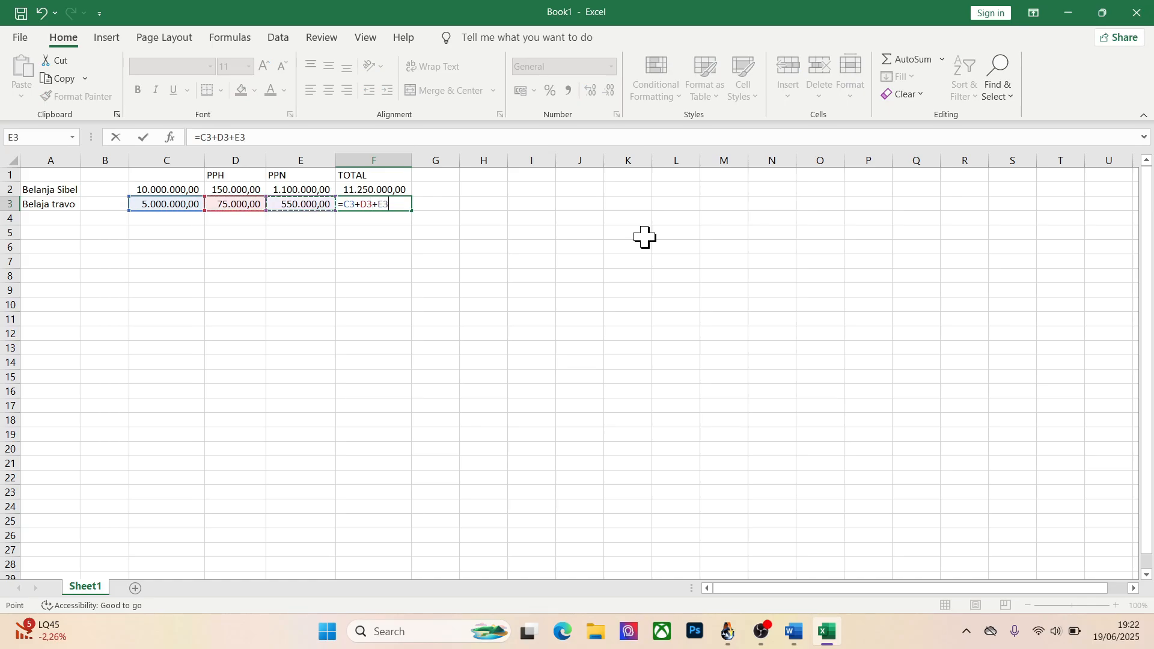
{"action": "type", "text": "+"}
{"action": "key", "text": "Return"}
{"action": "key", "text": "Return"}
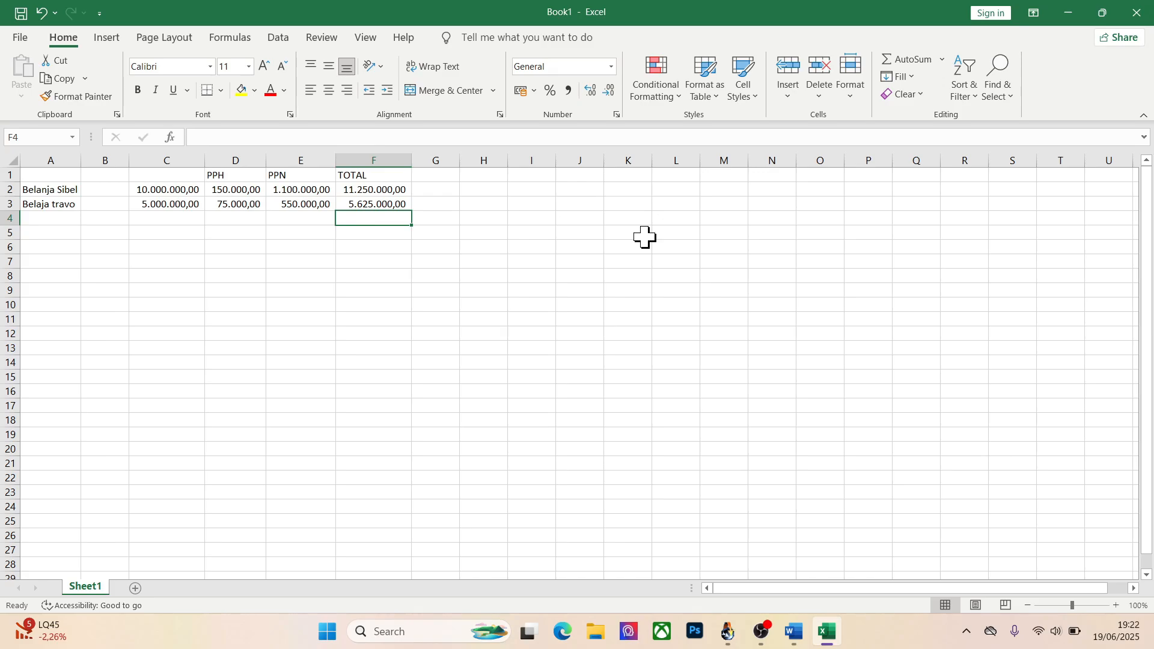
{"action": "key", "text": "alt+Tab"}
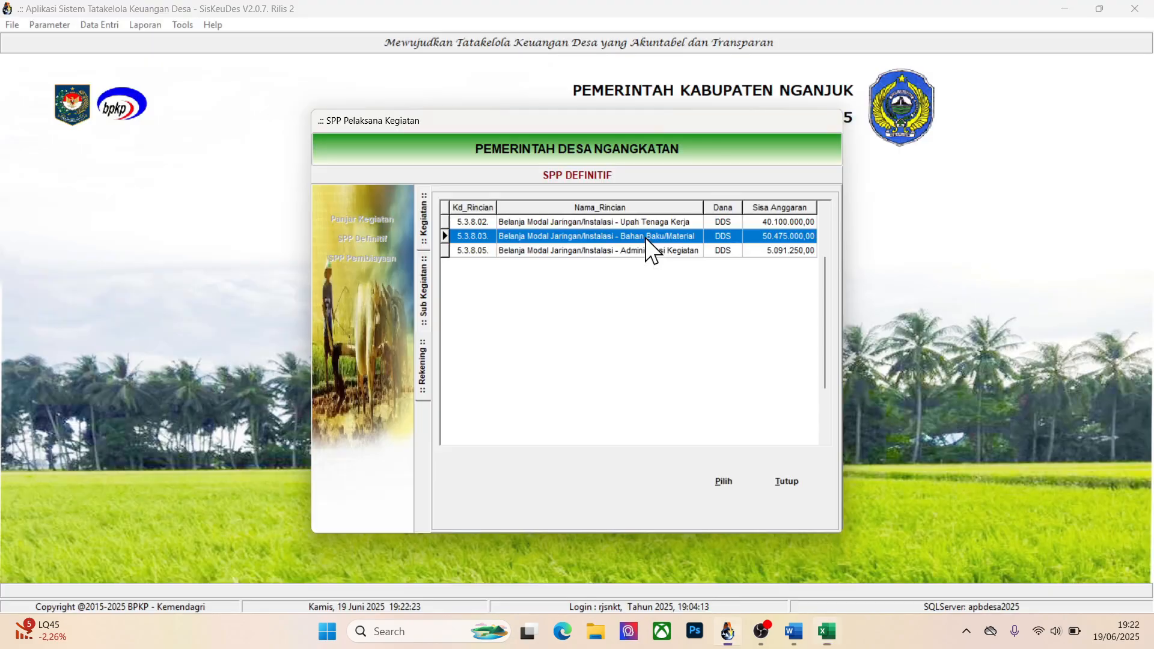
Choose Belanja Modal Jaringan/Instalasi - Bahan Baku/Material (5.3.8.03.) as the SPP Definitif detail and save it
{"action": "left_click", "coordinate": [723, 482]}
{"action": "left_click", "coordinate": [682, 500]}
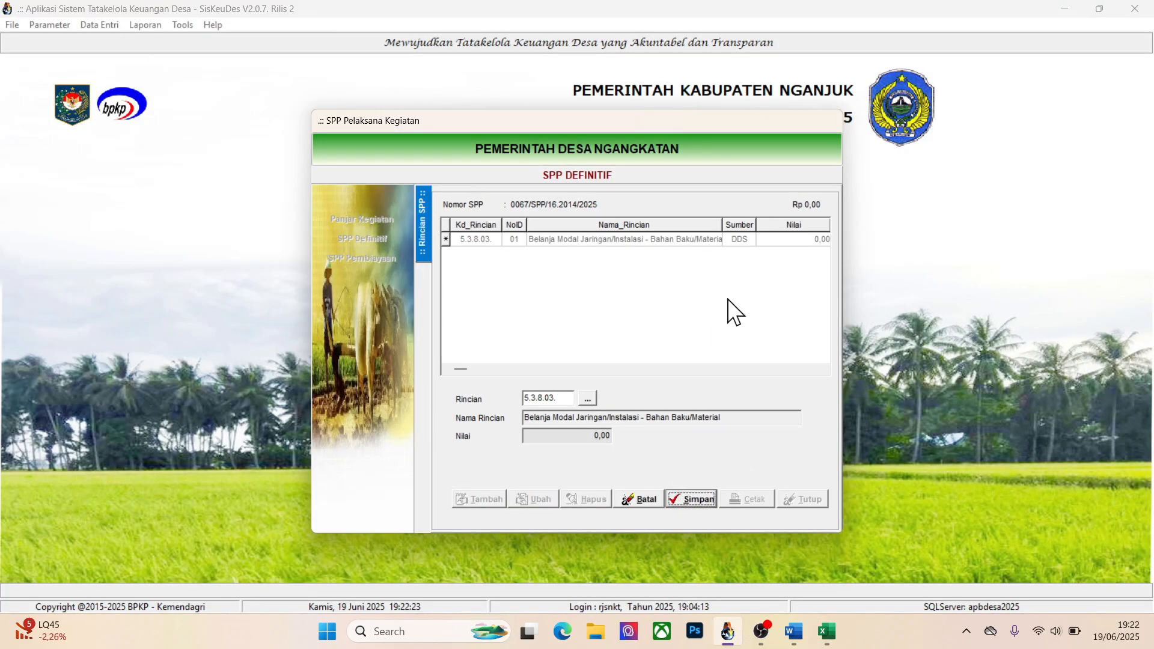
Add an expenditure receipt under this detail, dated 19/06/2025, with the description Belanja Travo
{"action": "left_click", "coordinate": [488, 501]}
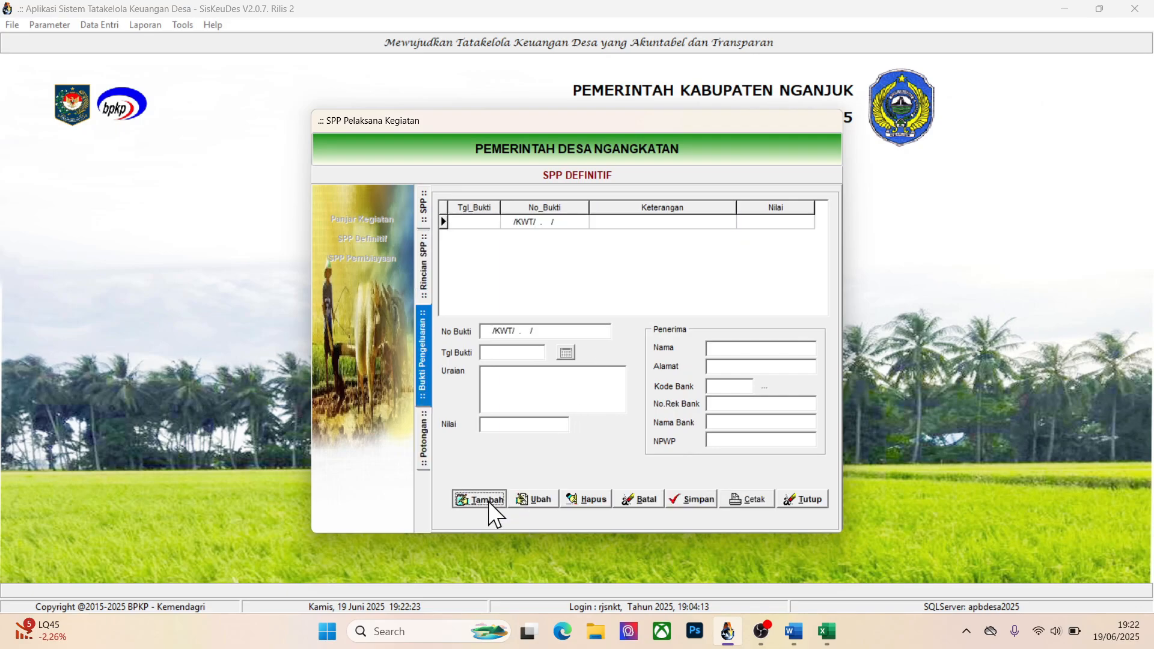
{"action": "left_click", "coordinate": [566, 354]}
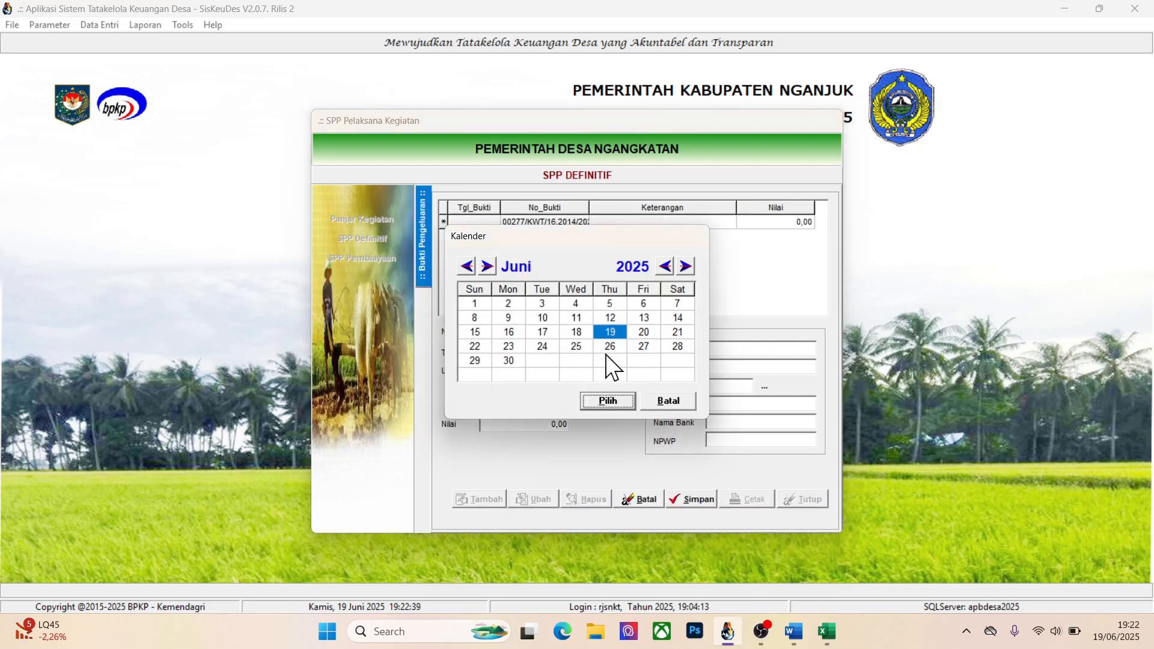
{"action": "left_click", "coordinate": [607, 400]}
{"action": "left_click", "coordinate": [538, 394]}
{"action": "type", "text": "Bela"}
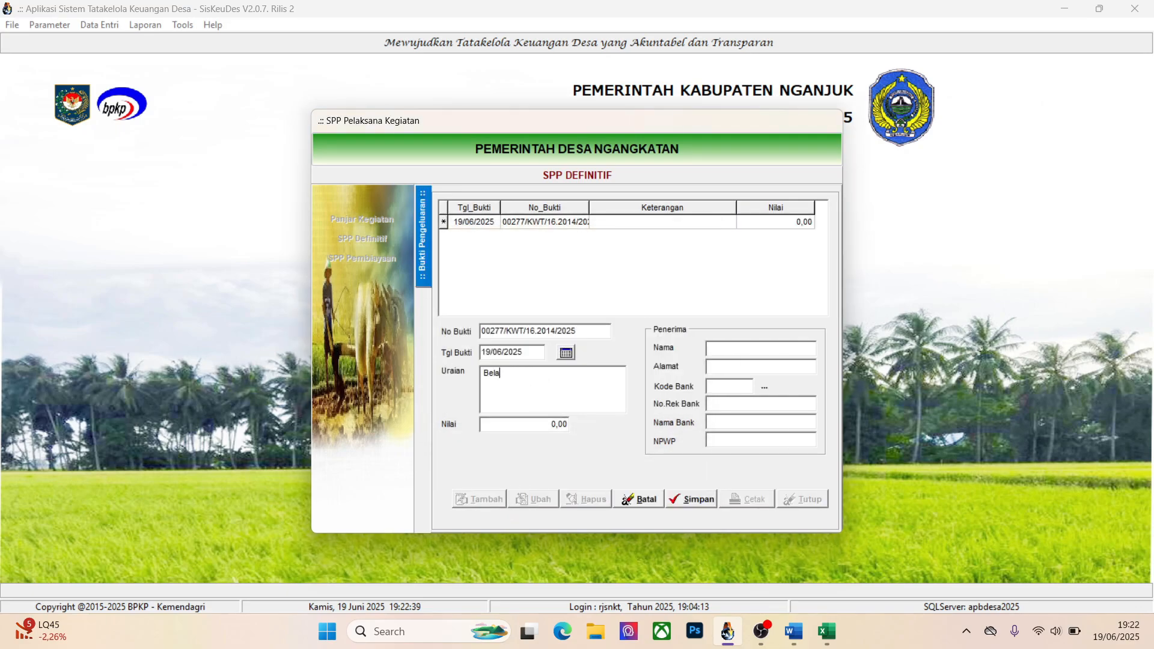
{"action": "type", "text": "nja Tra"}
{"action": "key", "text": "BackSpace"}
{"action": "key", "text": "BackSpace"}
Look up the Belaja travo total in the Excel sheet and set the receipt's Nilai to 5625000
{"action": "key", "text": "alt+Tab"}
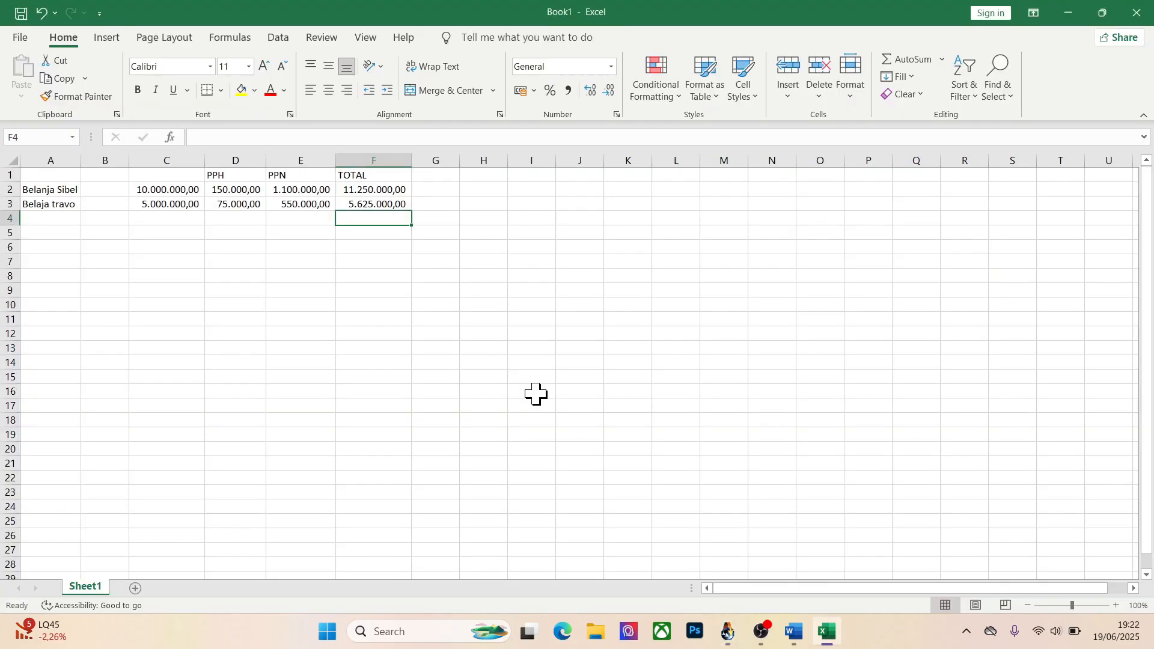
{"action": "key", "text": "alt+Tab"}
{"action": "type", "text": "5632"}
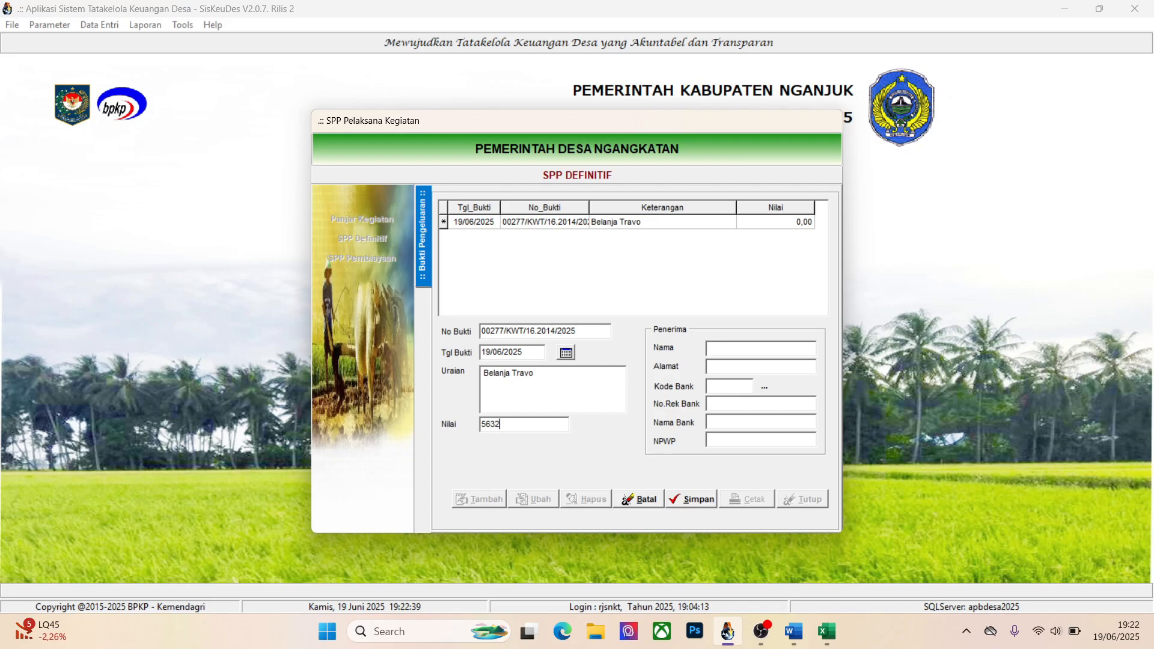
{"action": "type", "text": "5000"}
Choose the second recipient in the bank account list for the receipt, enter the recipient's address, and save
{"action": "left_click", "coordinate": [766, 384]}
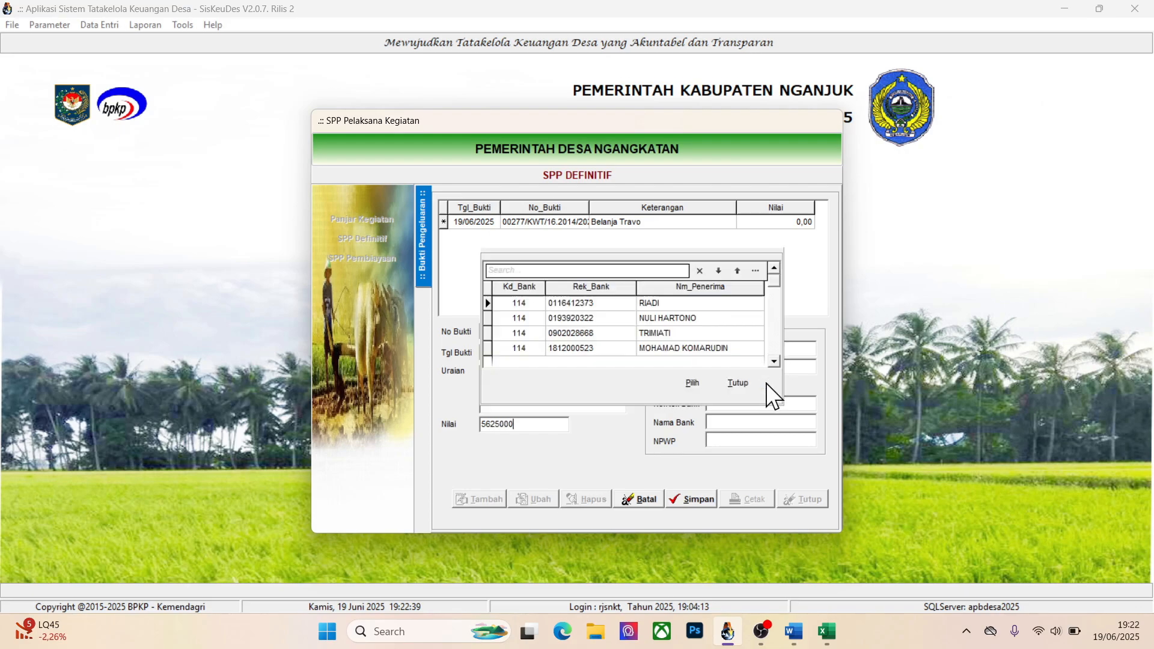
{"action": "left_click", "coordinate": [659, 324]}
{"action": "left_click", "coordinate": [697, 385]}
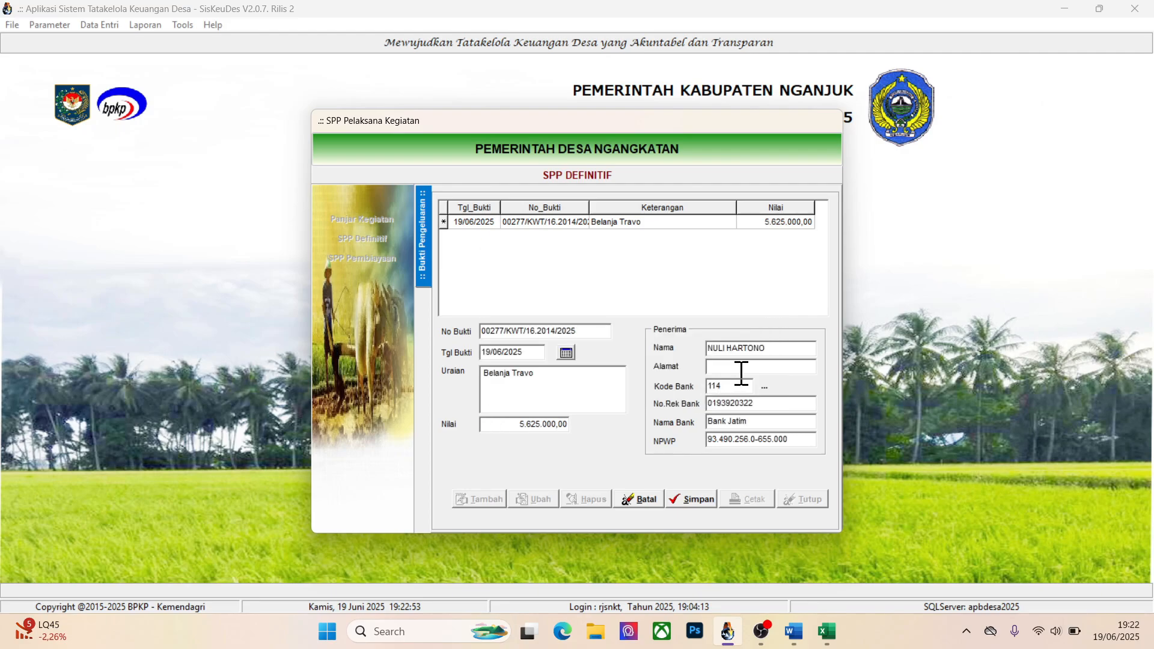
{"action": "type", "text": "Nganjuk"}
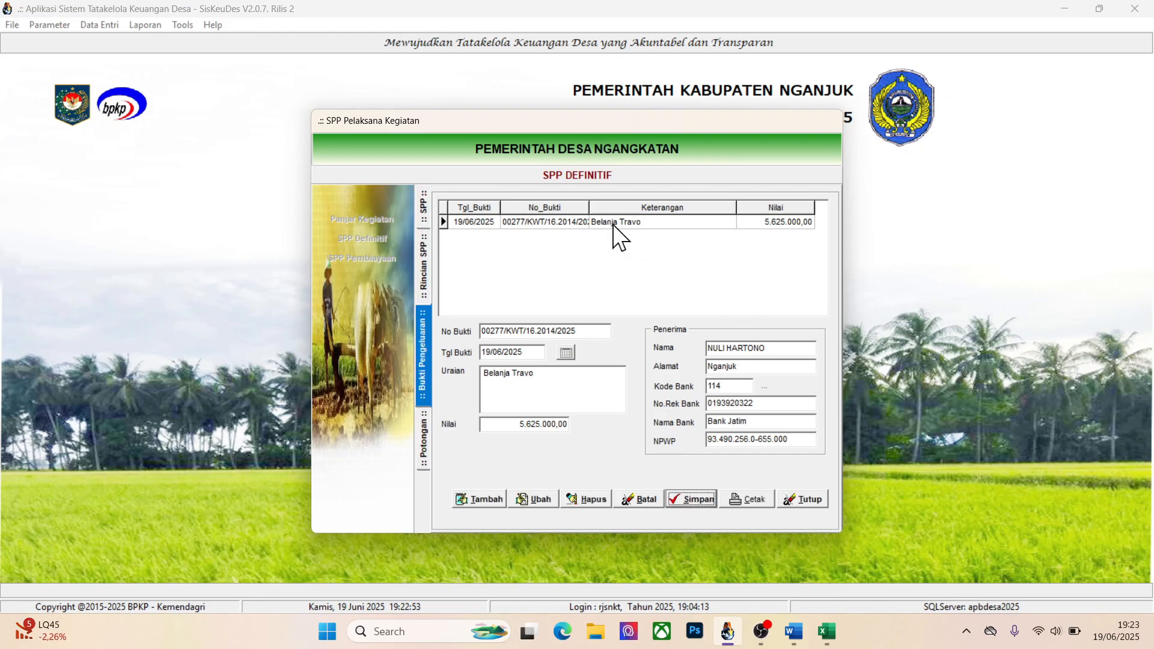
Start a tax deduction for the Belanja Travo receipt using Potongan Pajak PPN Pusat (7.1.1.01.)
{"action": "left_click", "coordinate": [482, 500]}
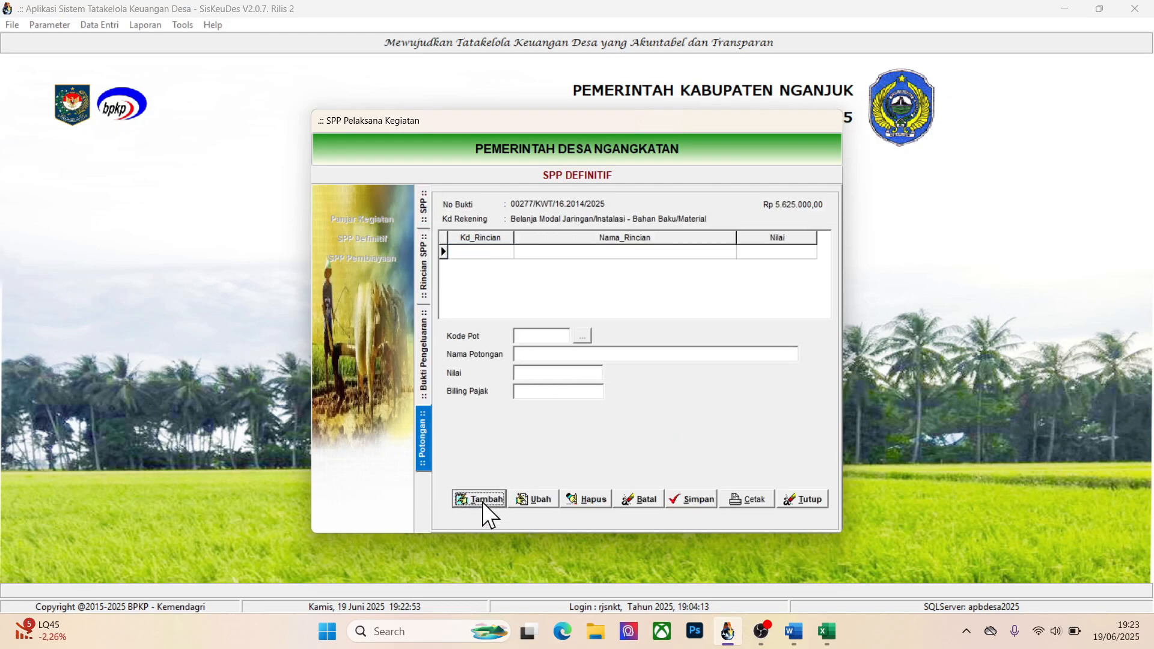
{"action": "left_click", "coordinate": [582, 338]}
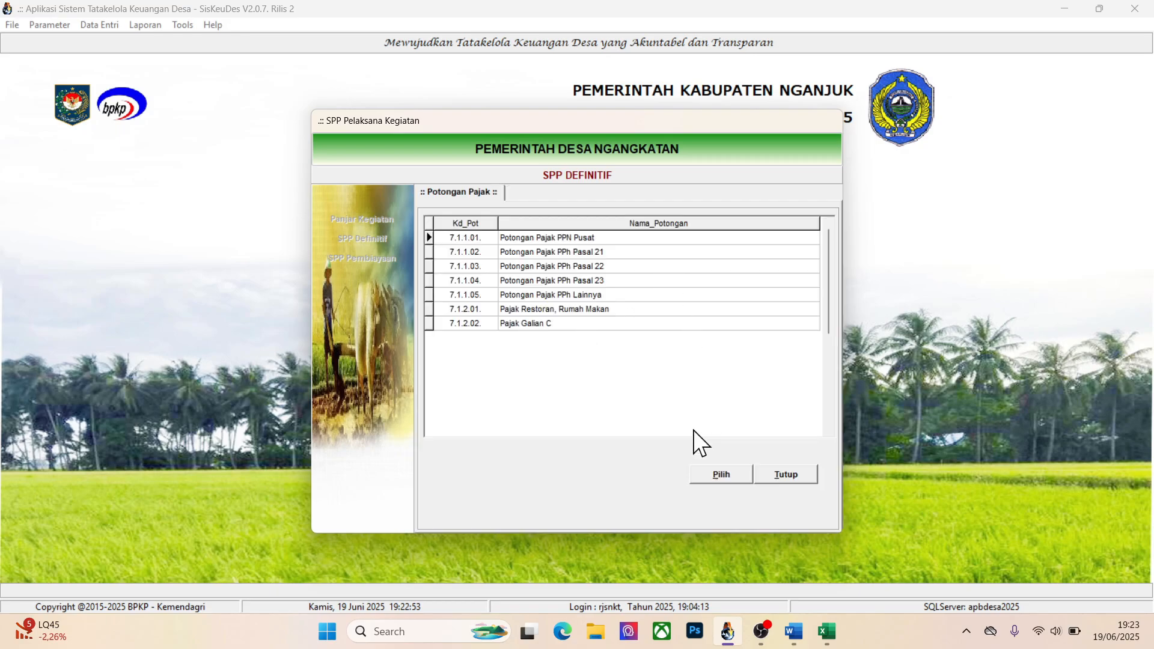
{"action": "left_click", "coordinate": [715, 474]}
{"action": "left_click", "coordinate": [569, 373]}
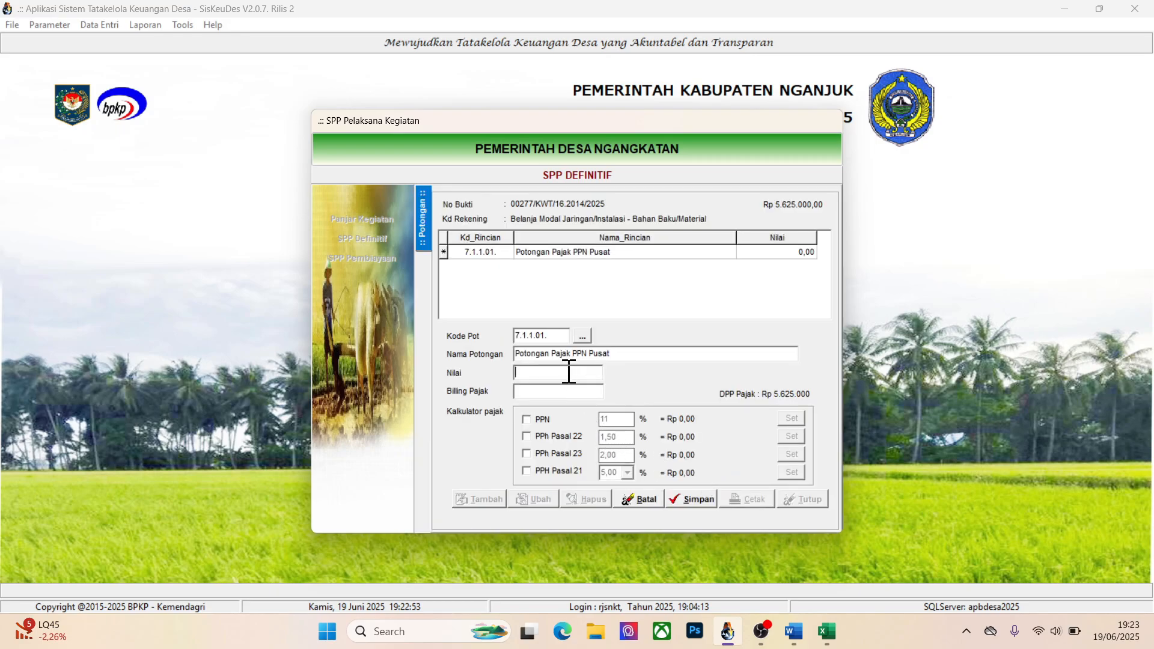
Check the PPN in the Excel sheet, enable PPN in the tax calculator, set the deduction to 550000, and save
{"action": "key", "text": "alt+Tab"}
{"action": "key", "text": "Up"}
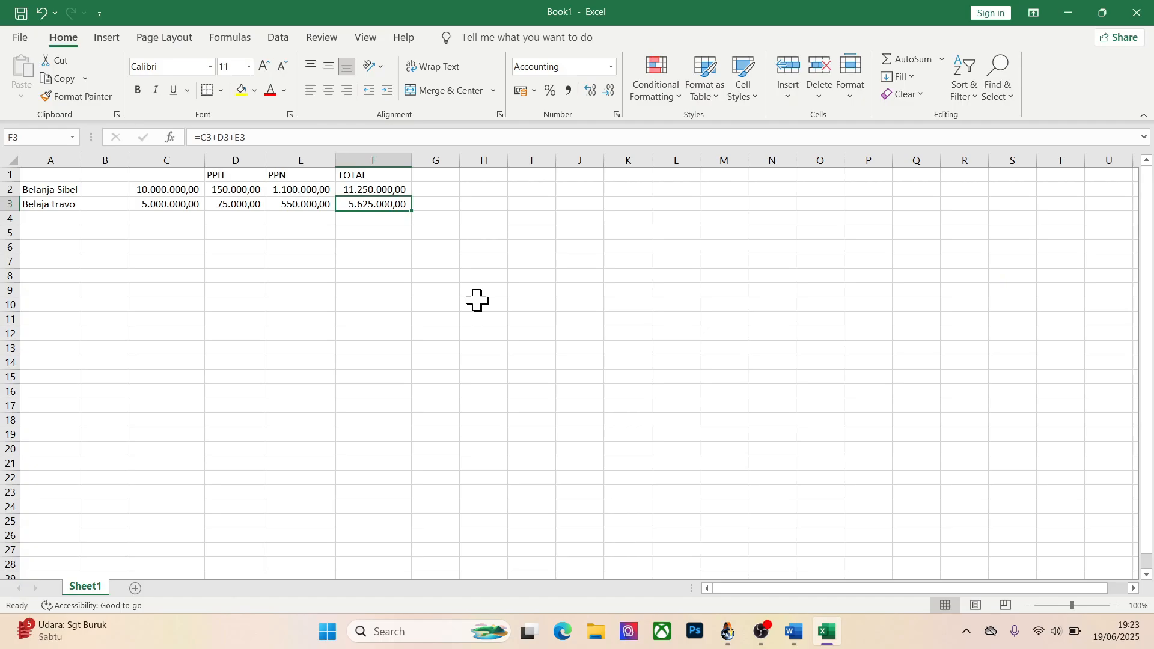
{"action": "key", "text": "alt+Tab"}
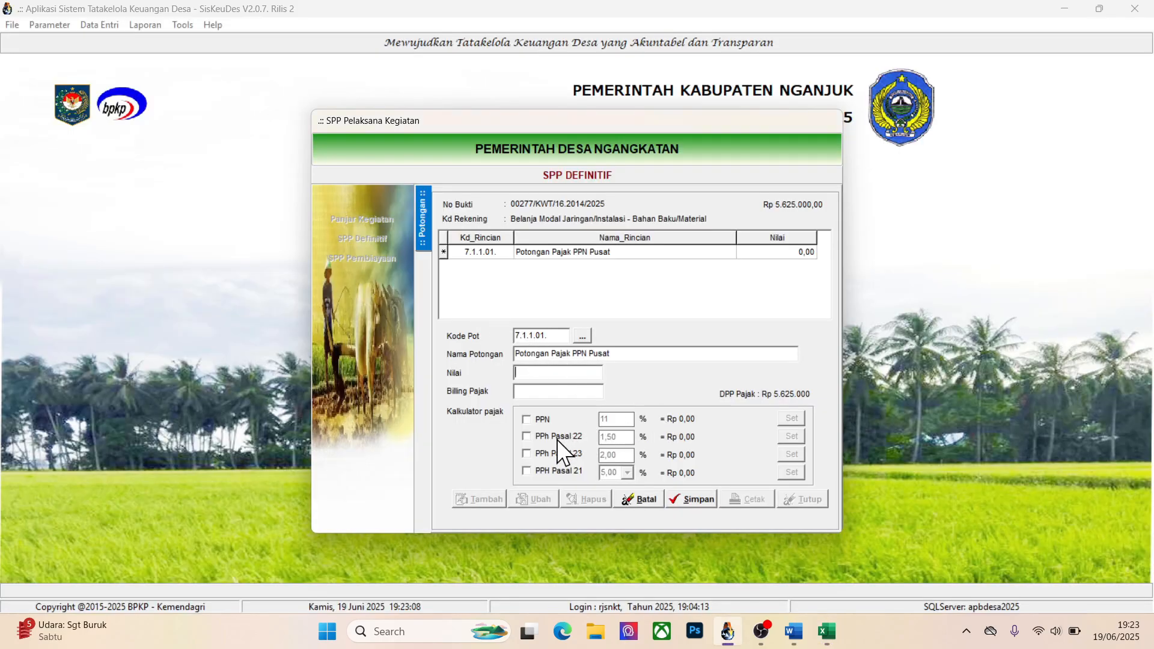
{"action": "left_click", "coordinate": [544, 421]}
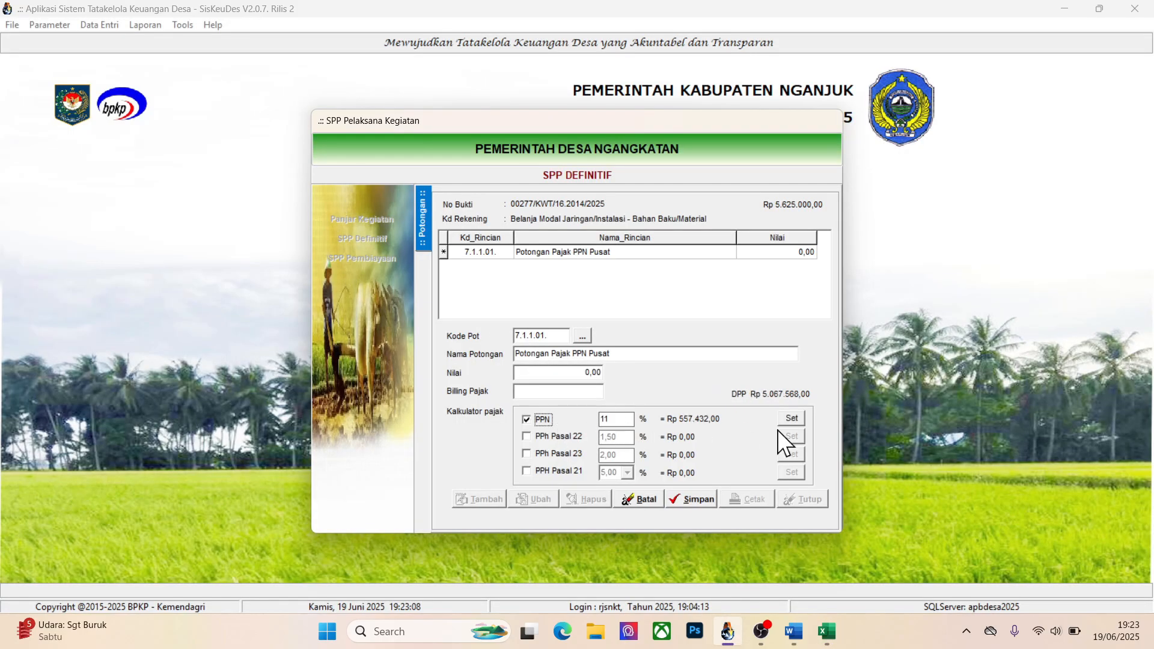
{"action": "left_click", "coordinate": [577, 371]}
{"action": "key", "text": "alt+Tab"}
{"action": "key", "text": "alt+Tab"}
{"action": "type", "text": "550000"}
{"action": "left_click", "coordinate": [686, 501]}
Add a Potongan Pajak PPh Pasal 22 deduction of 75000, matching the Excel PPH figure, and save it
{"action": "left_click", "coordinate": [492, 499]}
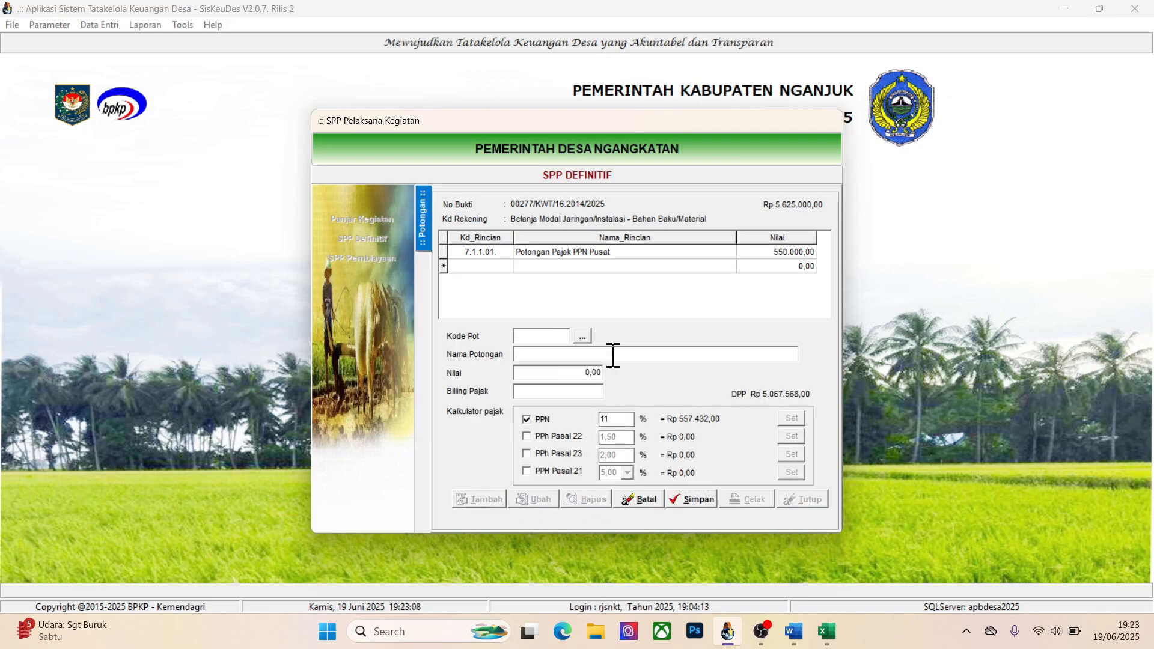
{"action": "left_click", "coordinate": [585, 339]}
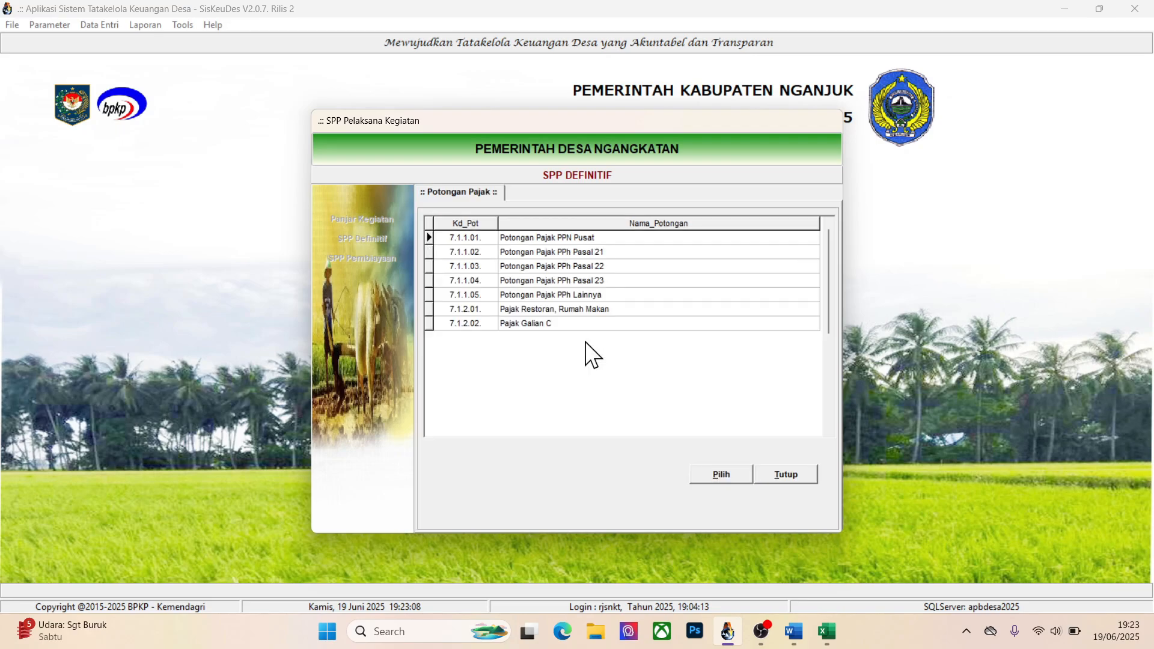
{"action": "double_click", "coordinate": [596, 267]}
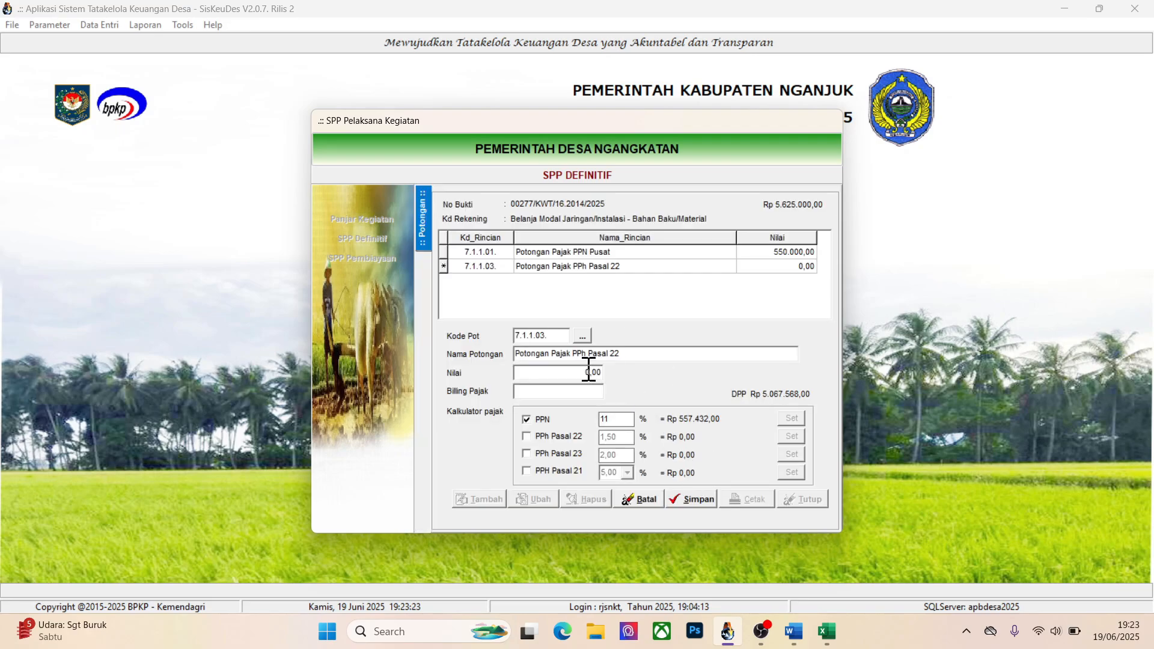
{"action": "key", "text": "alt+Tab"}
{"action": "key", "text": "alt+Tab"}
{"action": "type", "text": "75000"}
{"action": "left_click", "coordinate": [691, 499]}
Close the SPP form, open the Pengambilan list in Mutasi Kas, and select the Njajal Sumur withdrawal
{"action": "left_click", "coordinate": [803, 498]}
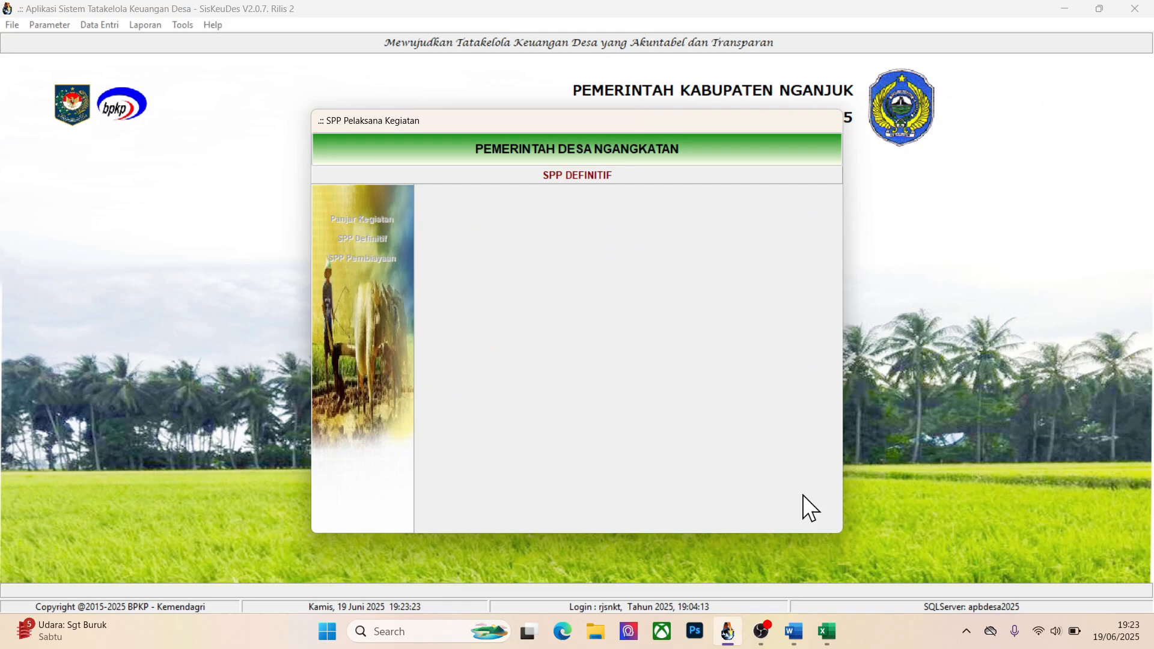
{"action": "left_click", "coordinate": [758, 491]}
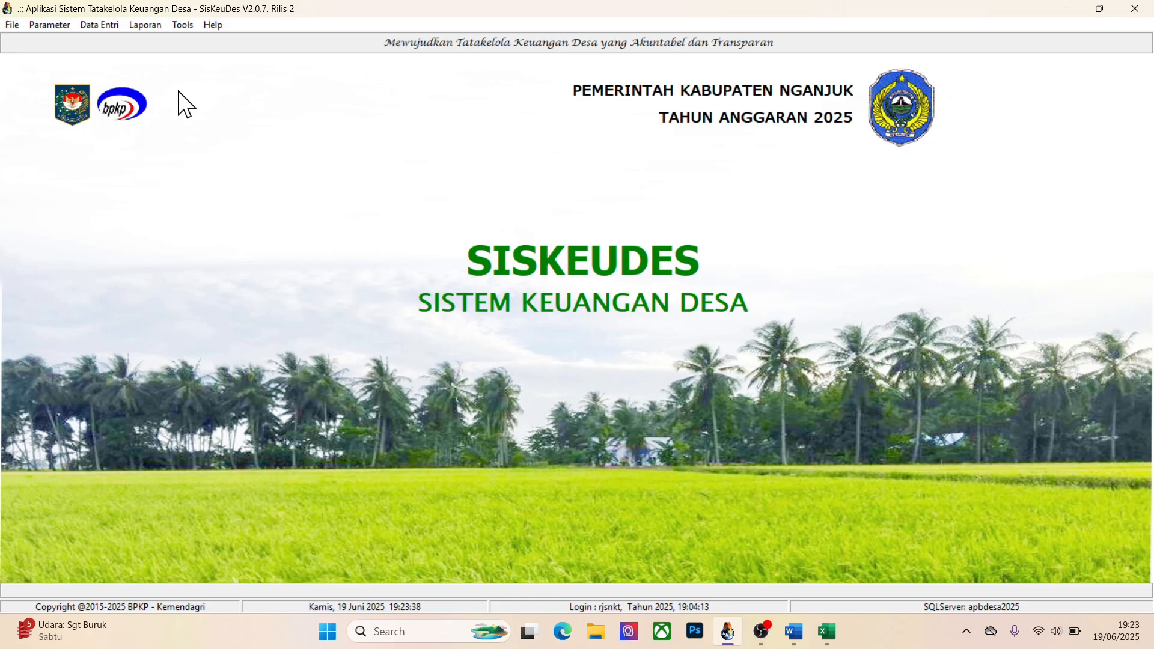
{"action": "left_click", "coordinate": [107, 27]}
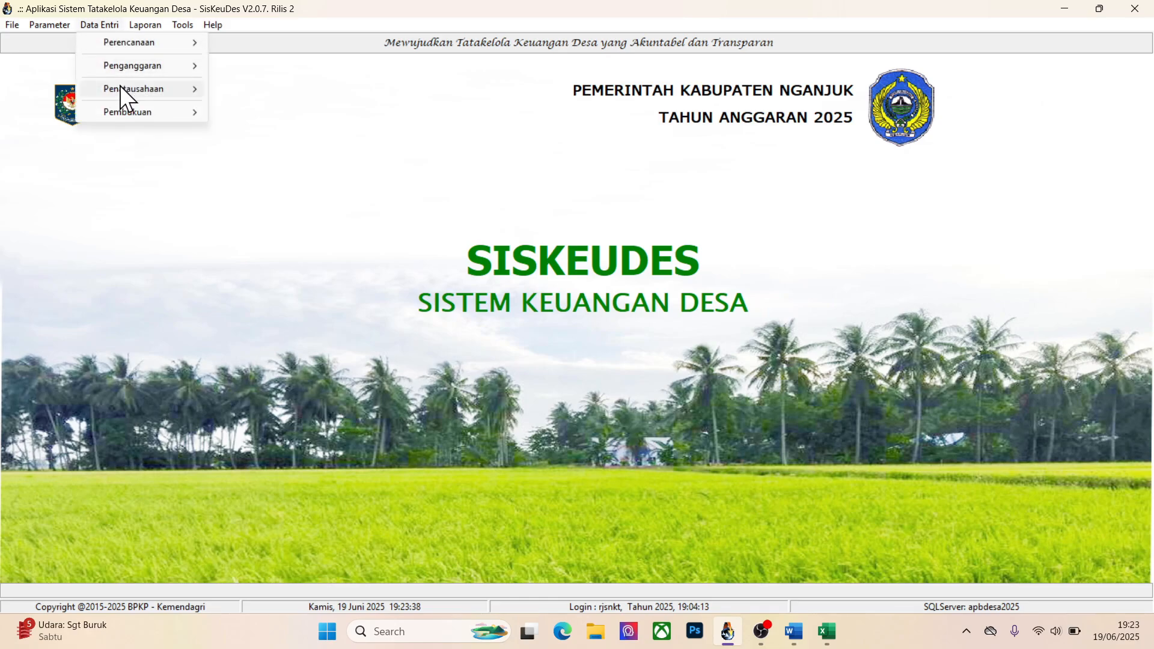
{"action": "mouse_move", "coordinate": [121, 88]}
{"action": "left_click", "coordinate": [250, 200]}
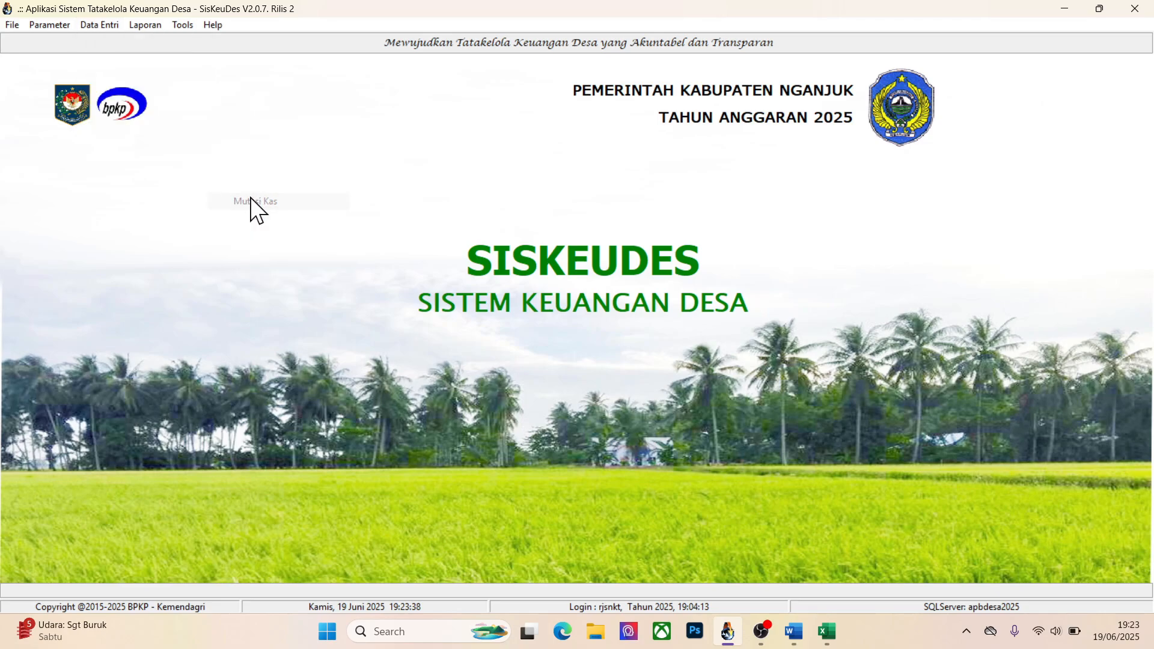
{"action": "left_click", "coordinate": [368, 220]}
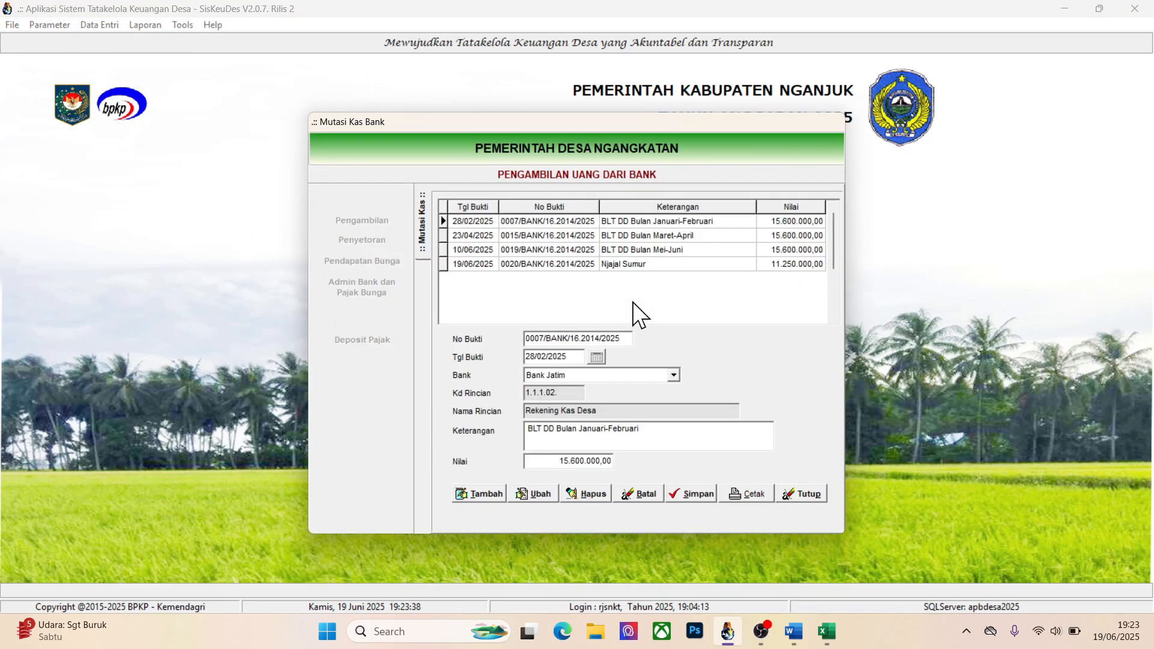
{"action": "left_click", "coordinate": [620, 266]}
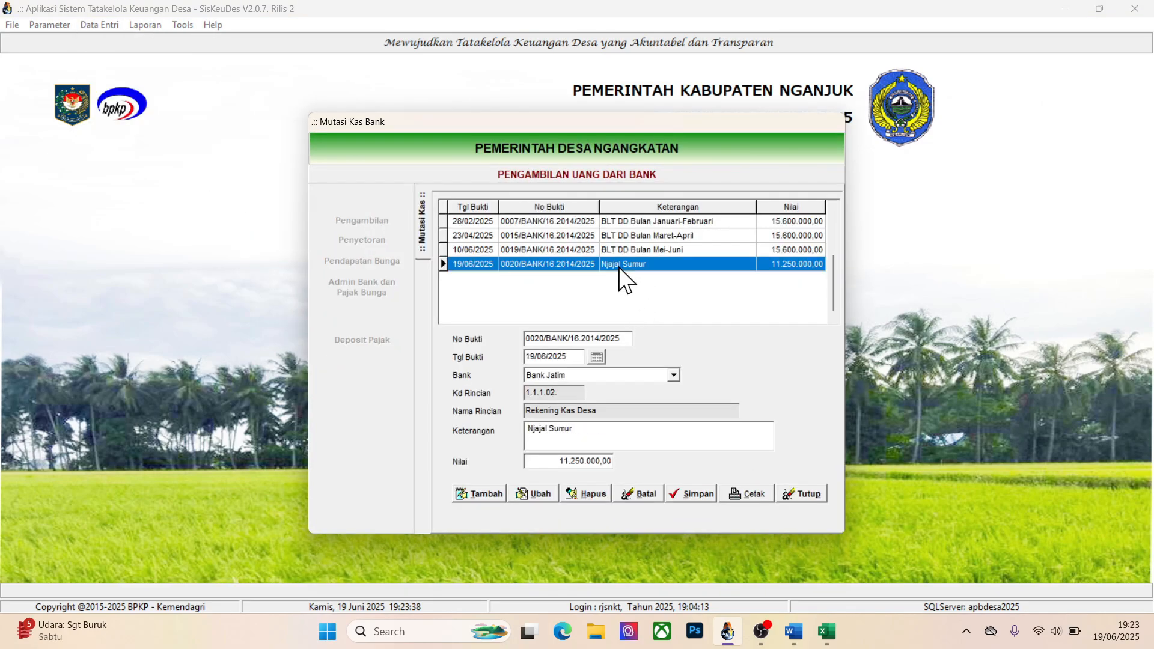
Switch to Excel, add both totals in cell F5 with the formula =F3+F2, and return to Siskeudes
{"action": "key", "text": "alt+Tab"}
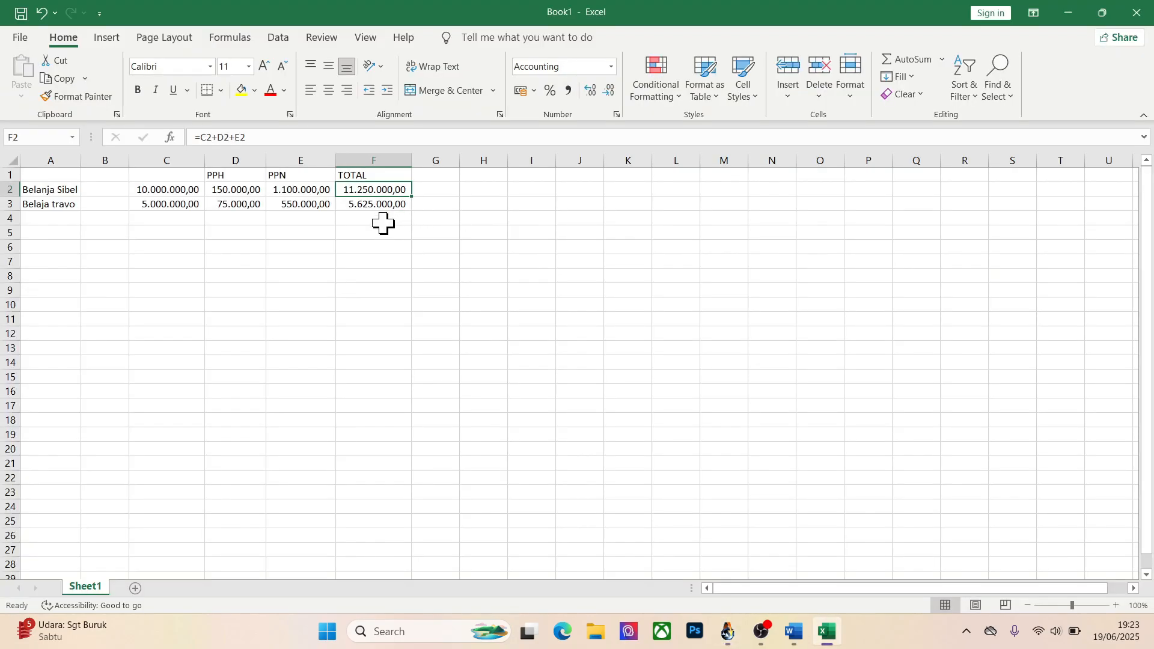
{"action": "left_click", "coordinate": [374, 232]}
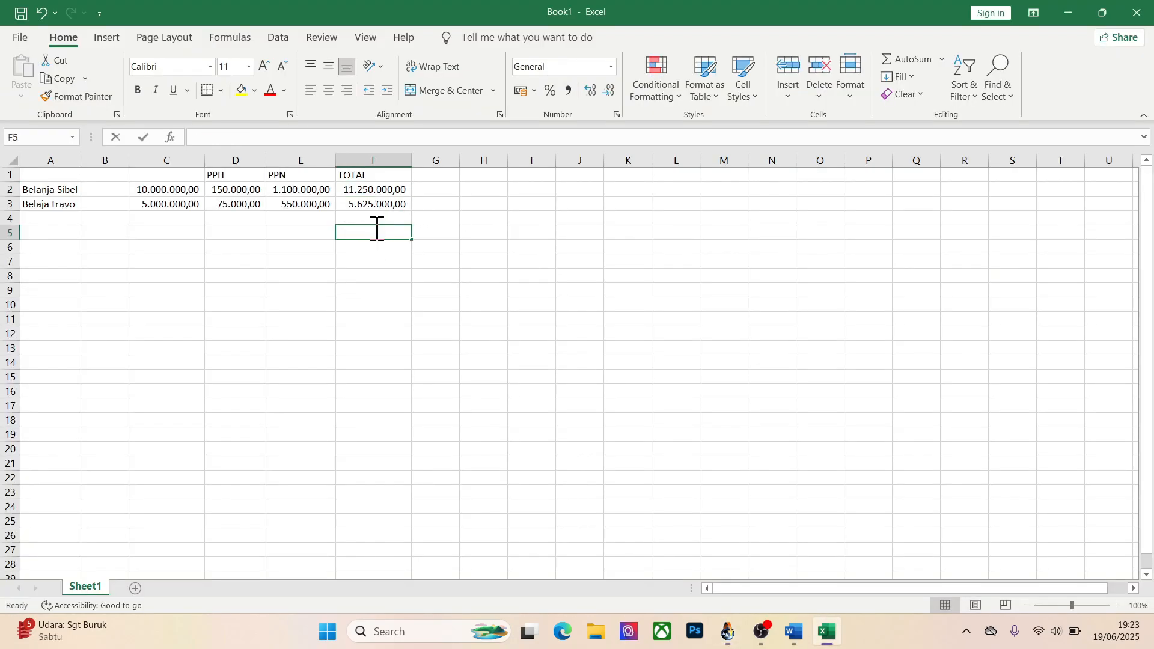
{"action": "type", "text": "="}
{"action": "key", "text": "Up"}
{"action": "key", "text": "Up"}
{"action": "type", "text": "+"}
{"action": "key", "text": "Up"}
{"action": "key", "text": "Up"}
{"action": "key", "text": "Up"}
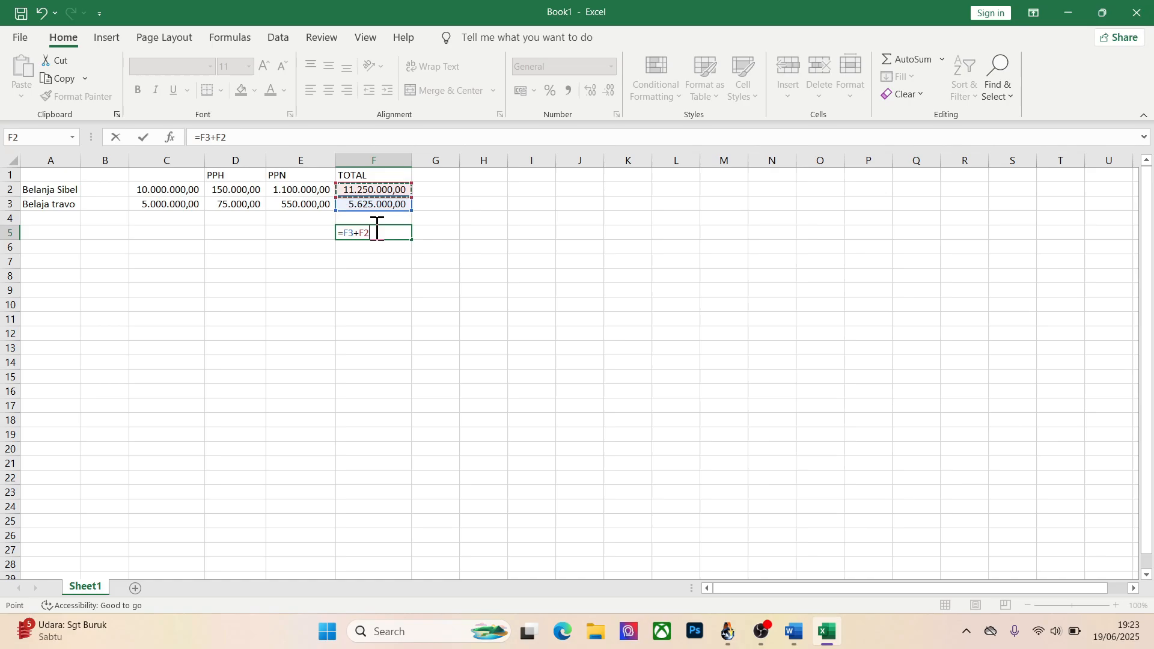
{"action": "key", "text": "Return"}
{"action": "key", "text": "alt+Tab"}
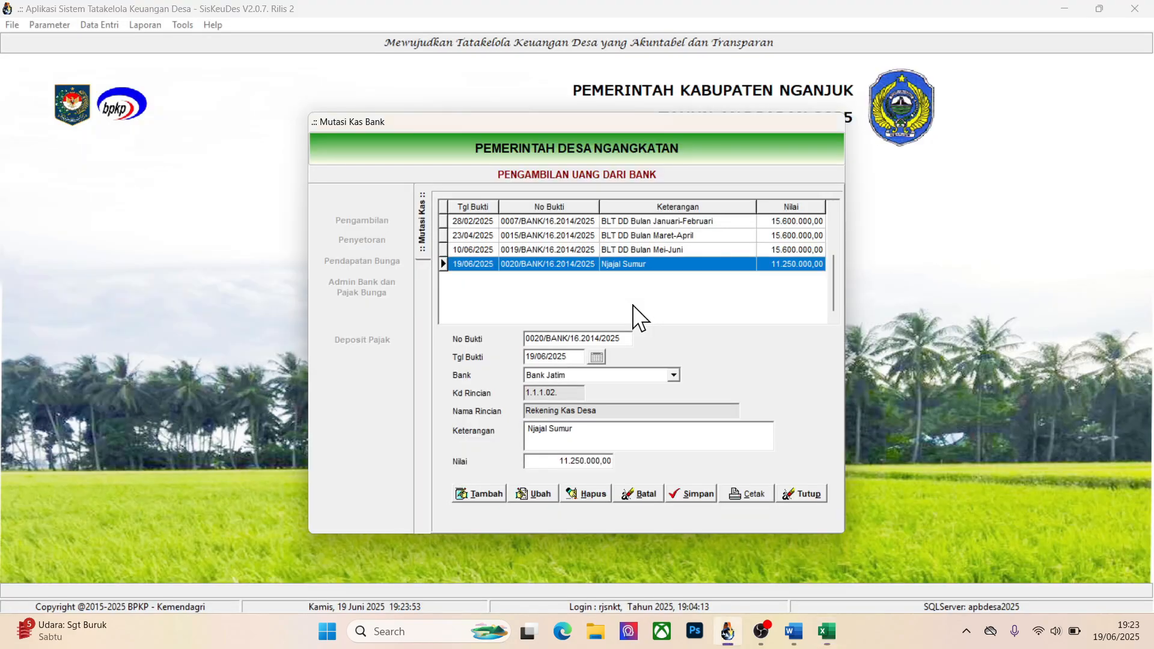
Add a new bank cash withdrawal dated 19/06/2025
{"action": "left_click", "coordinate": [484, 494]}
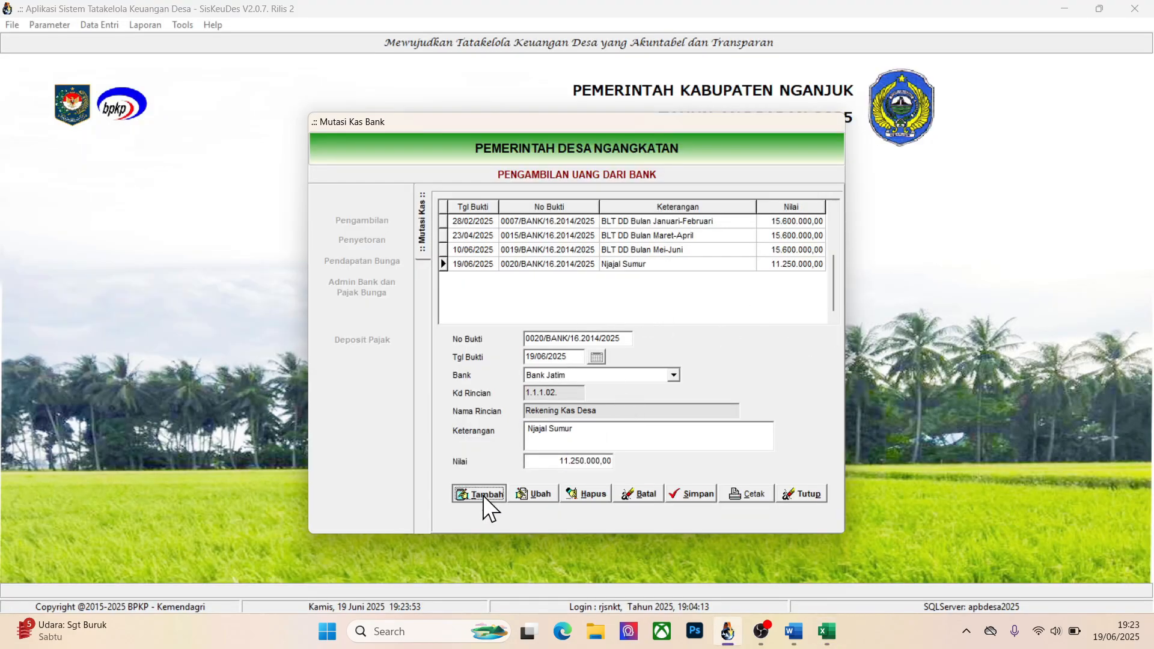
{"action": "left_click", "coordinate": [597, 357]}
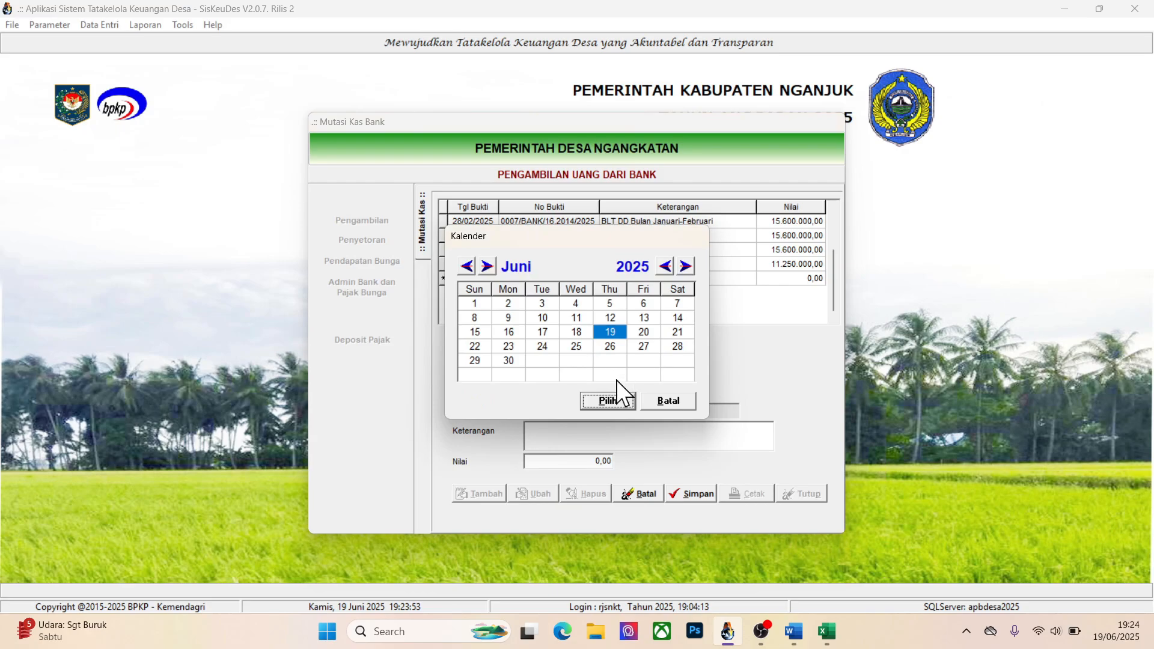
{"action": "left_click", "coordinate": [606, 401]}
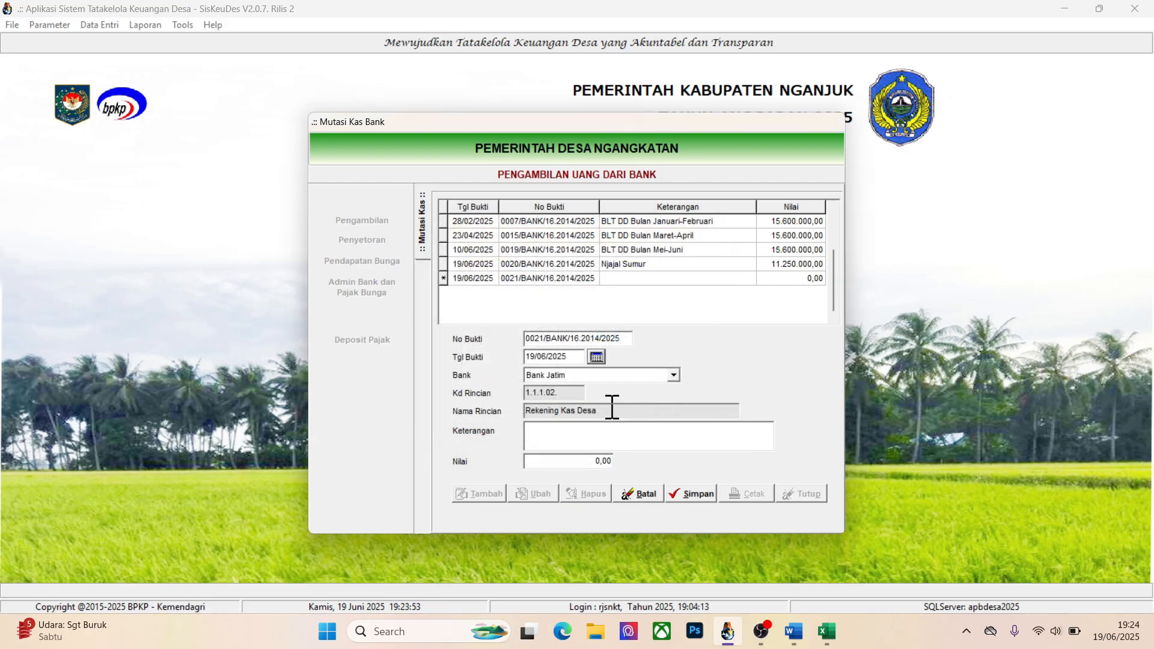
Set the new withdrawal's Keterangan to Dana DD Tahap I
{"action": "left_click", "coordinate": [581, 438]}
{"action": "type", "text": "Tes lagi"}
{"action": "key", "text": "ctrl+shift+Left"}
{"action": "key", "text": "ctrl+shift+Left"}
{"action": "type", "text": "Dana DD TAhap"}
{"action": "key", "text": "BackSpace"}
{"action": "key", "text": "BackSpace"}
{"action": "key", "text": "BackSpace"}
{"action": "key", "text": "BackSpace"}
{"action": "type", "text": "ahap I"}
{"action": "key", "text": "Tab"}
Set the withdrawal's Nilai to 5625000 from the Belaja travo total in Excel, save it, and close the list
{"action": "key", "text": "alt+Tab"}
{"action": "left_click", "coordinate": [362, 199]}
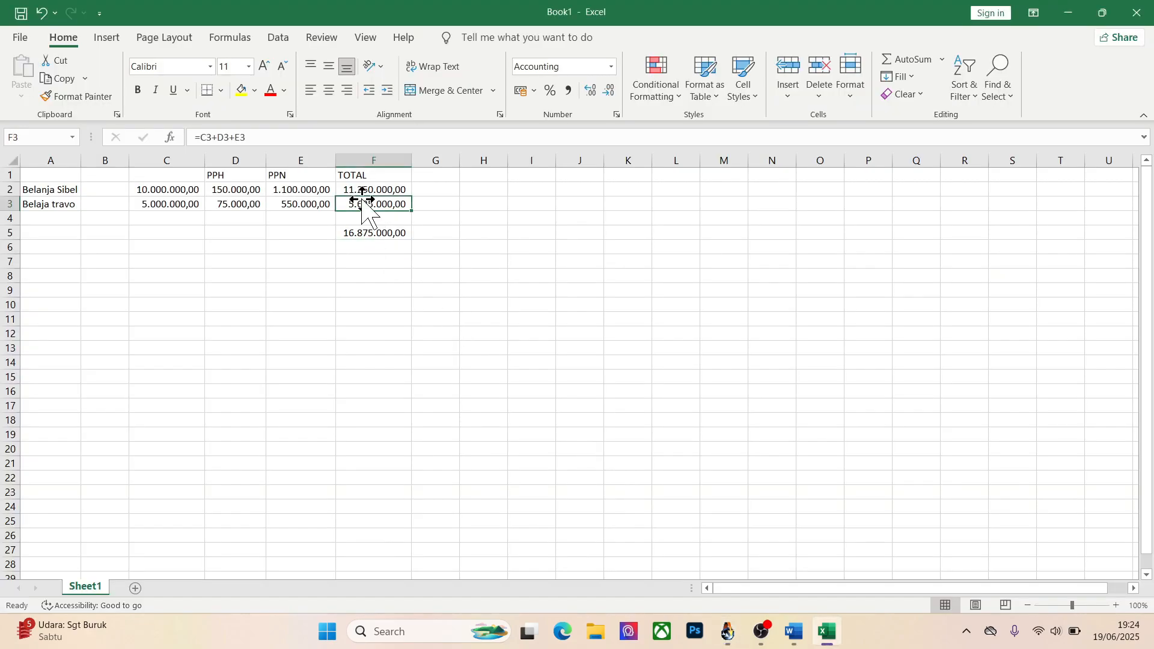
{"action": "key", "text": "alt+Tab"}
{"action": "type", "text": "5625"}
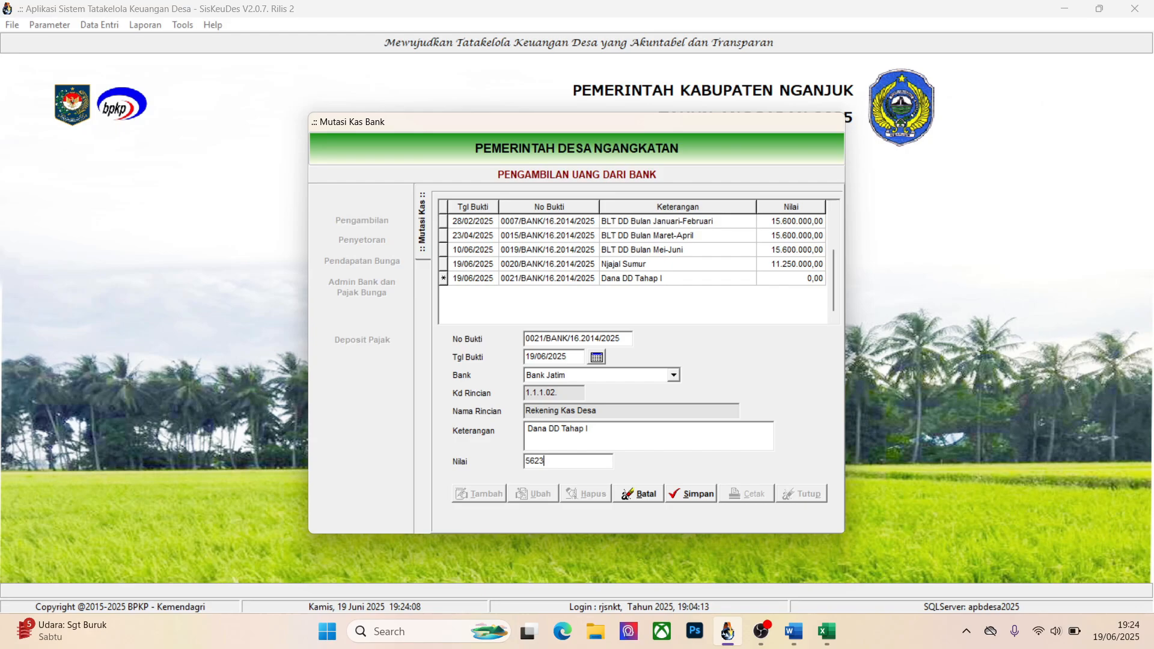
{"action": "type", "text": "000"}
{"action": "left_click", "coordinate": [699, 496]}
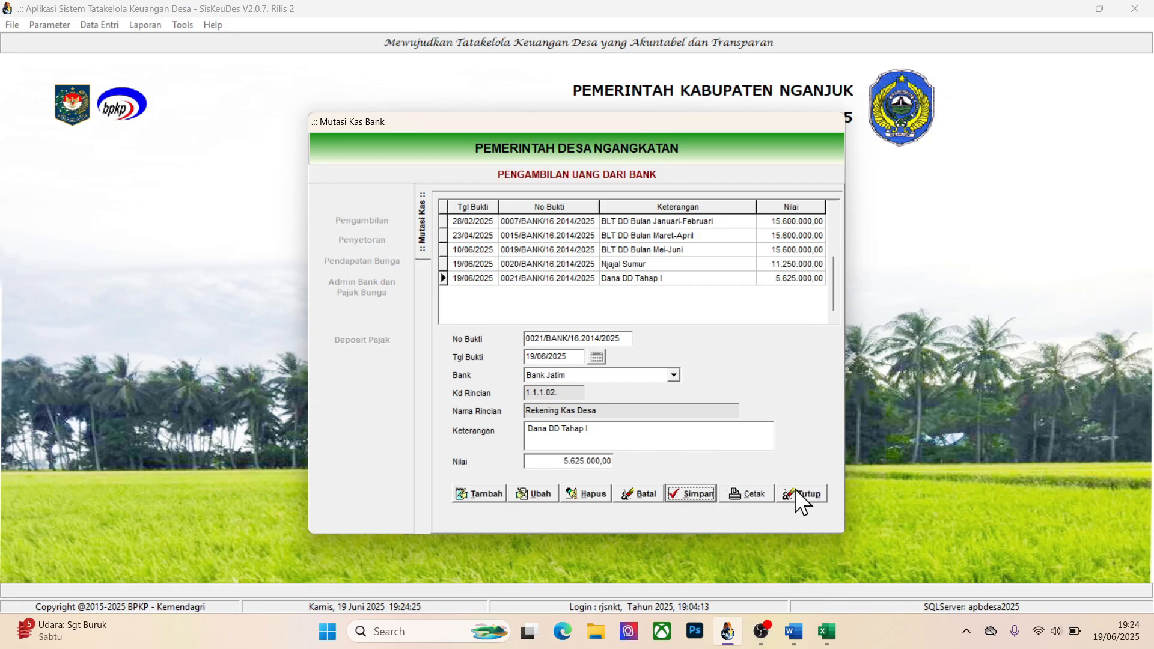
{"action": "left_click", "coordinate": [797, 493]}
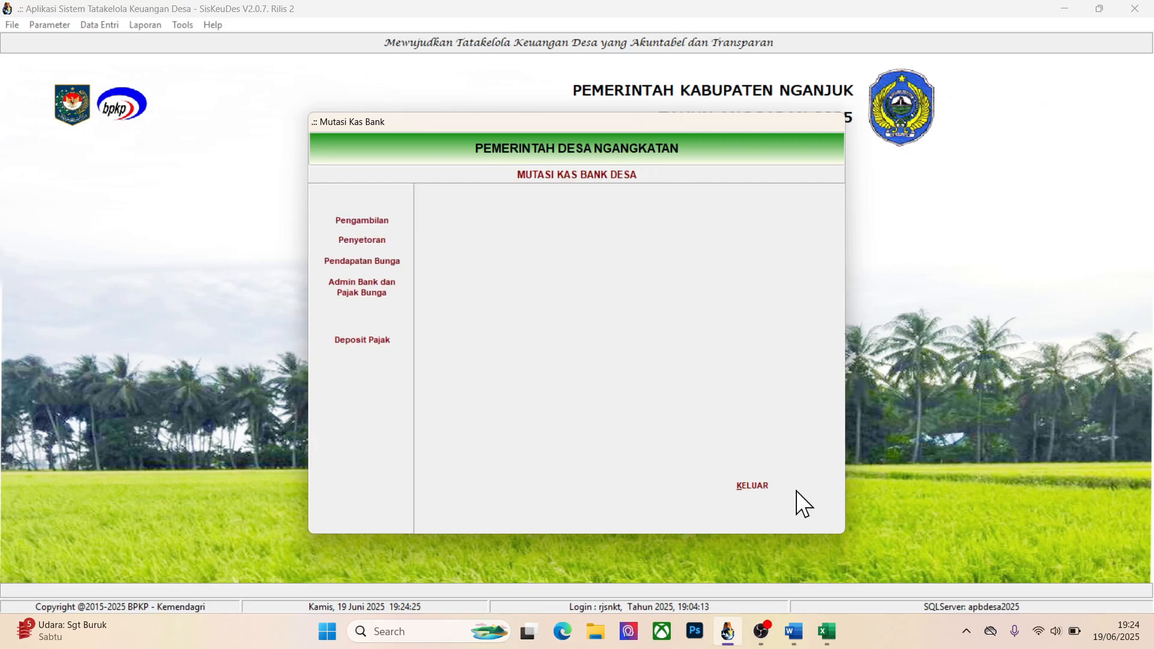
Leave Mutasi Kas, check the SPP Belum Cair list for the Tes SPP Definitif entry, and close Pencairan SPP
{"action": "left_click", "coordinate": [754, 483]}
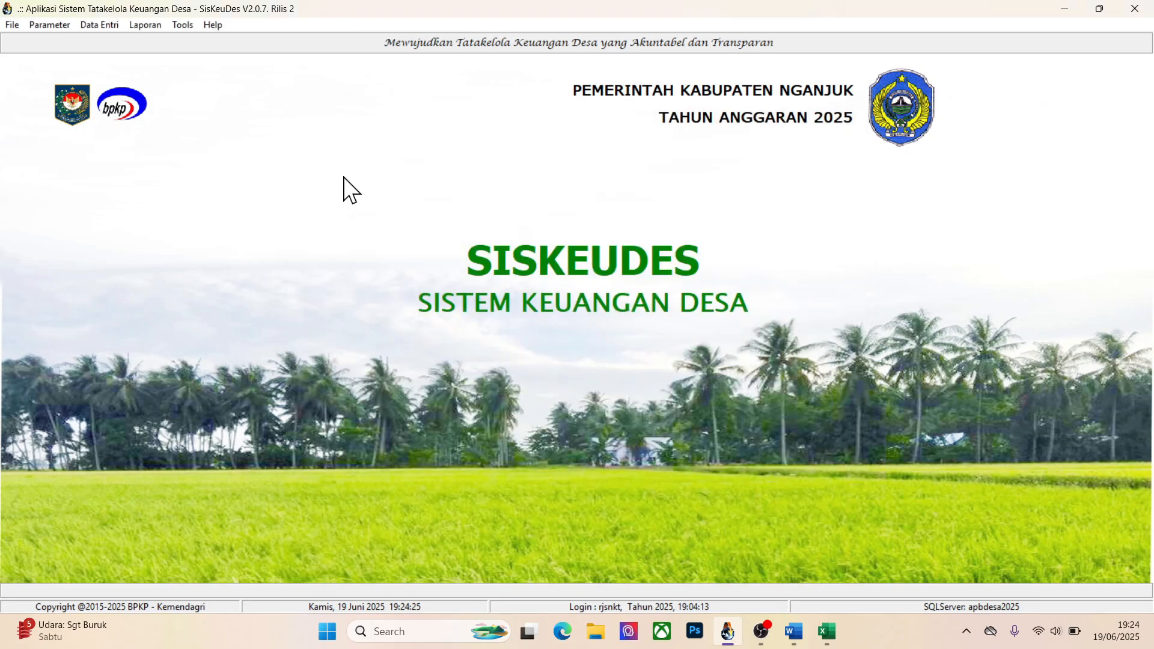
{"action": "left_click", "coordinate": [98, 27]}
{"action": "mouse_move", "coordinate": [125, 91]}
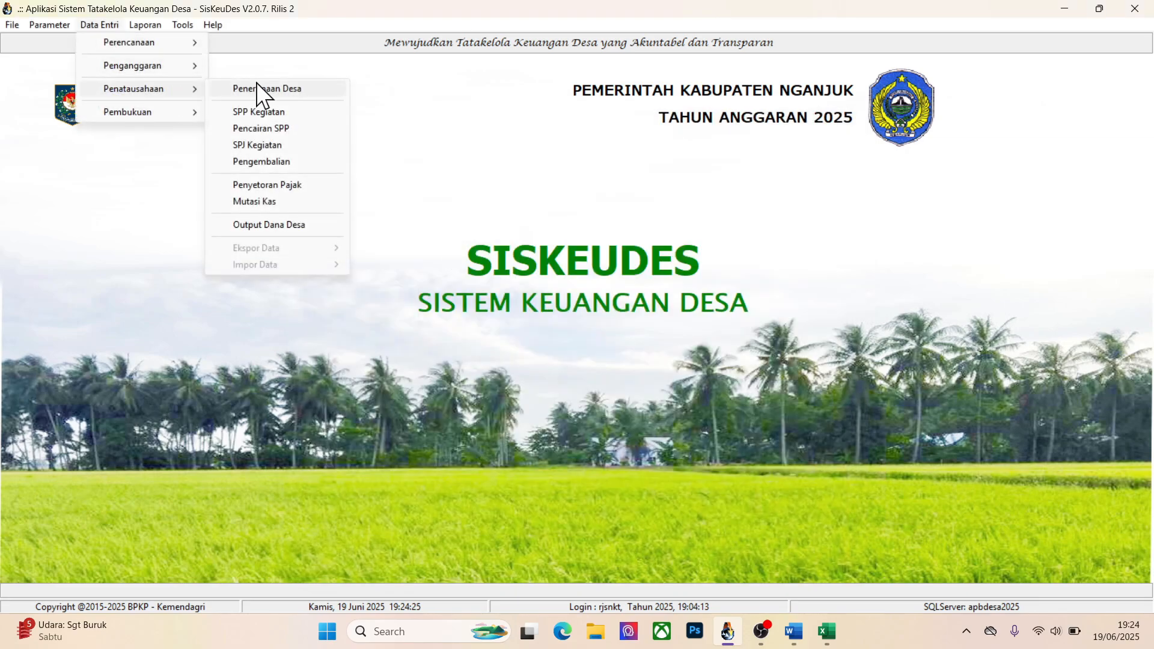
{"action": "left_click", "coordinate": [262, 124]}
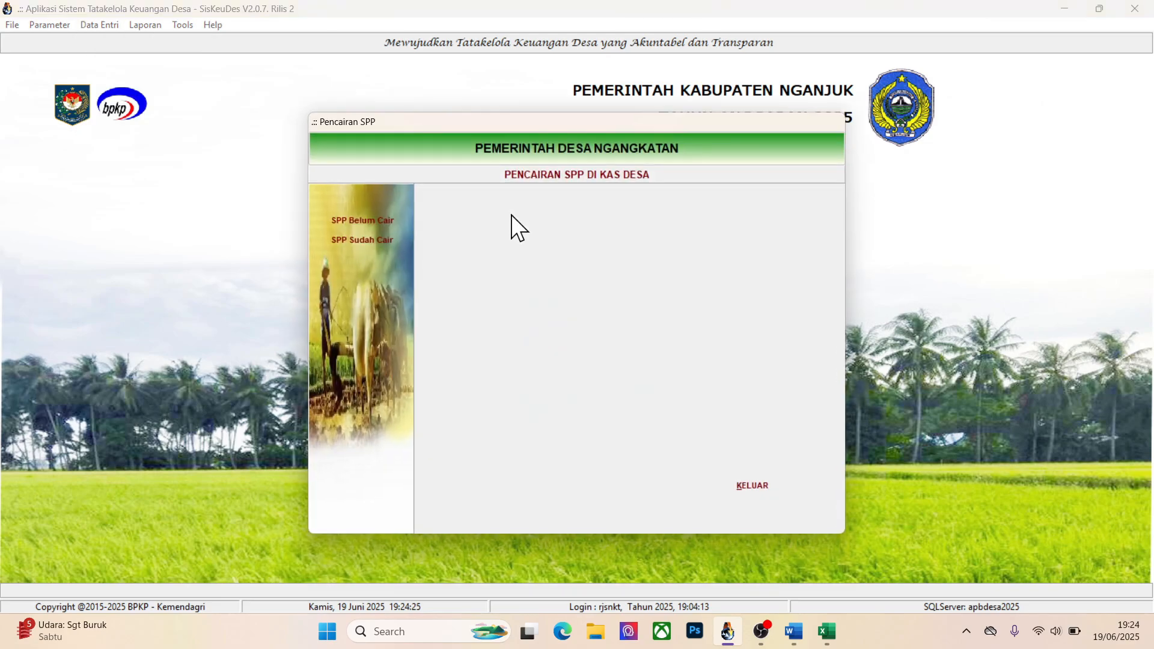
{"action": "left_click", "coordinate": [387, 222]}
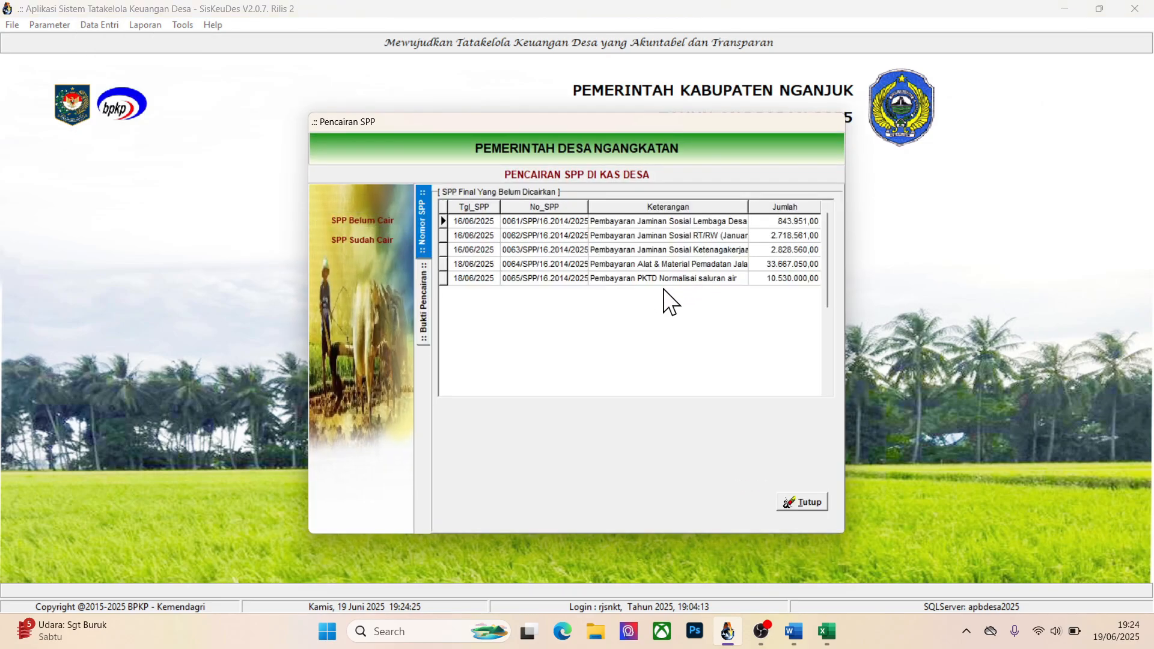
{"action": "left_click", "coordinate": [805, 502]}
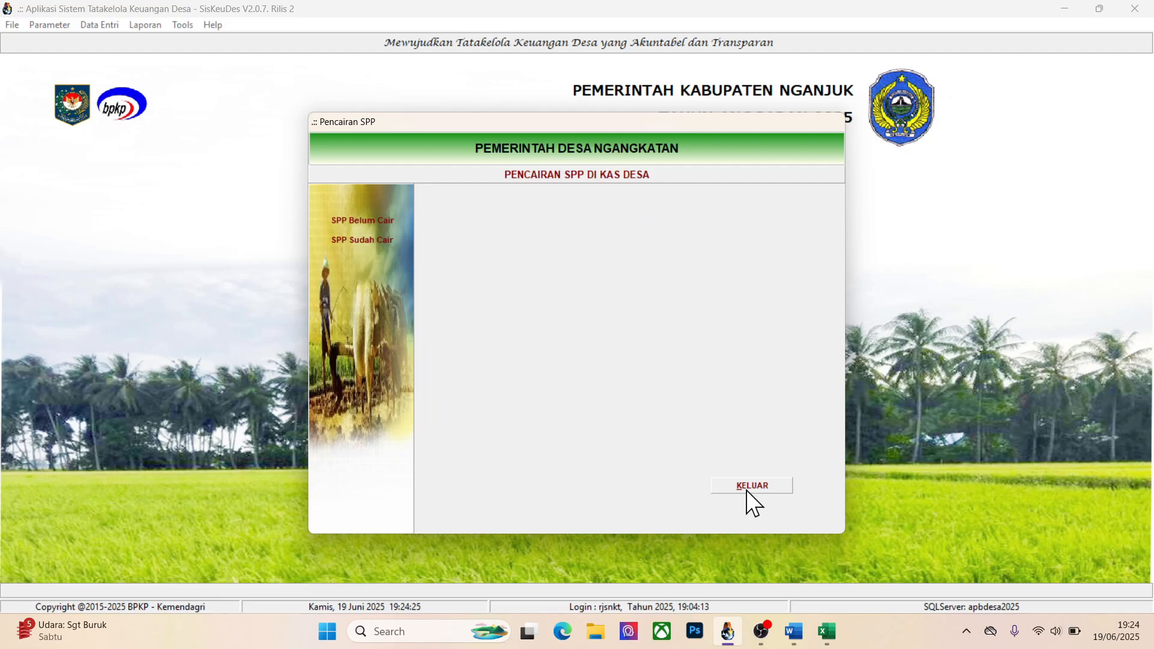
{"action": "left_click", "coordinate": [746, 490]}
Open the SPP Definitif list in SPP Kegiatan and select the Tes SPP Definitif record dated 19/06/2025
{"action": "left_click", "coordinate": [107, 26]}
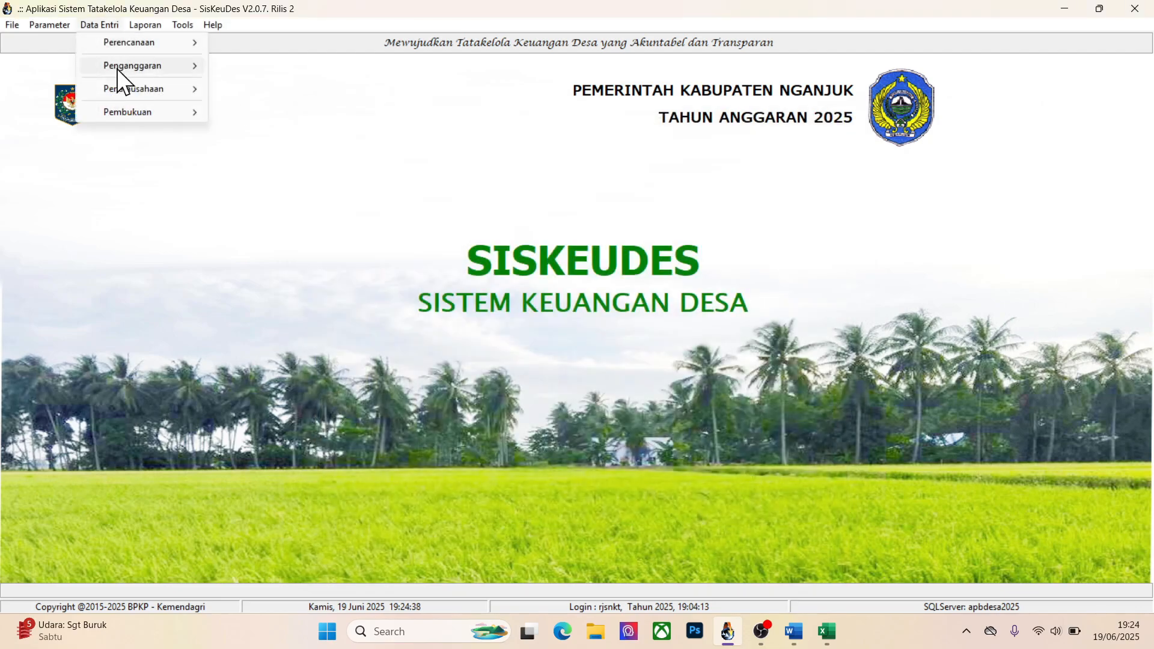
{"action": "mouse_move", "coordinate": [117, 87]}
{"action": "left_click", "coordinate": [268, 112]}
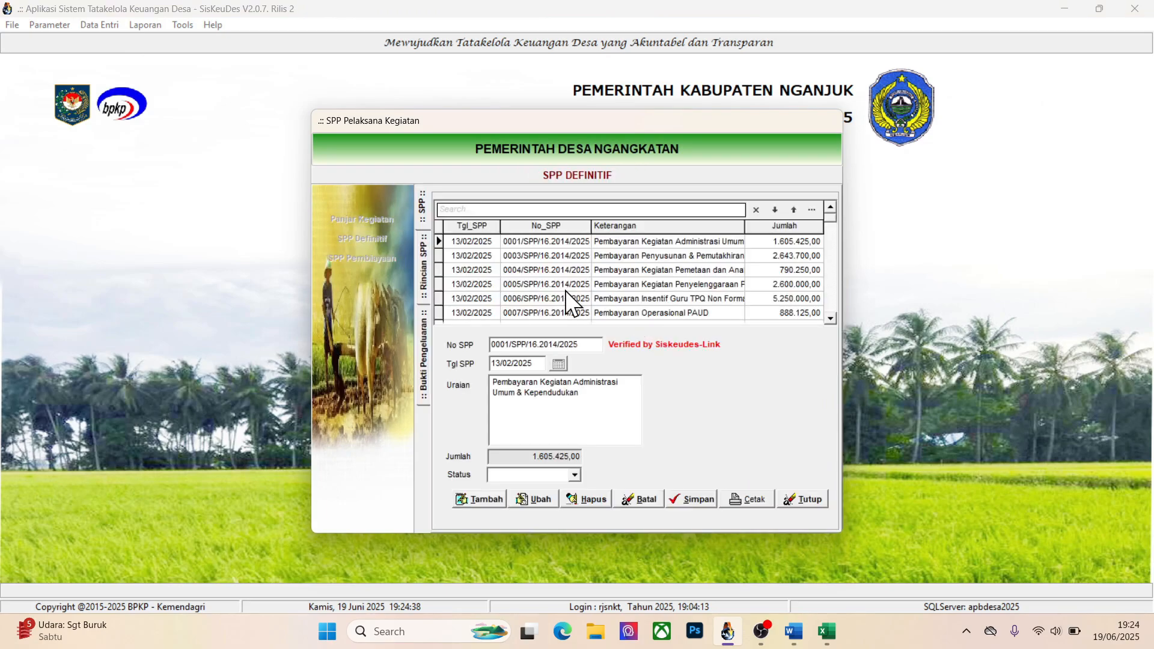
{"action": "left_click", "coordinate": [640, 302]}
{"action": "scroll", "coordinate": [639, 302], "scroll_direction": "down", "scroll_amount": 1}
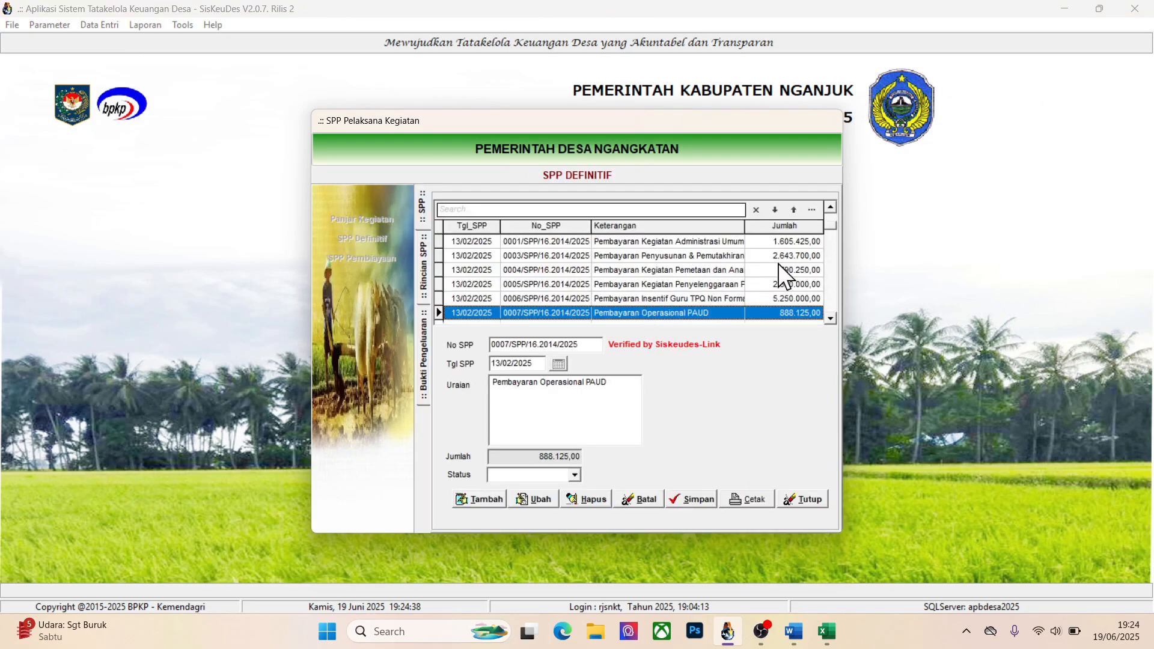
{"action": "left_click_drag", "start_coordinate": [828, 226], "coordinate": [828, 312]}
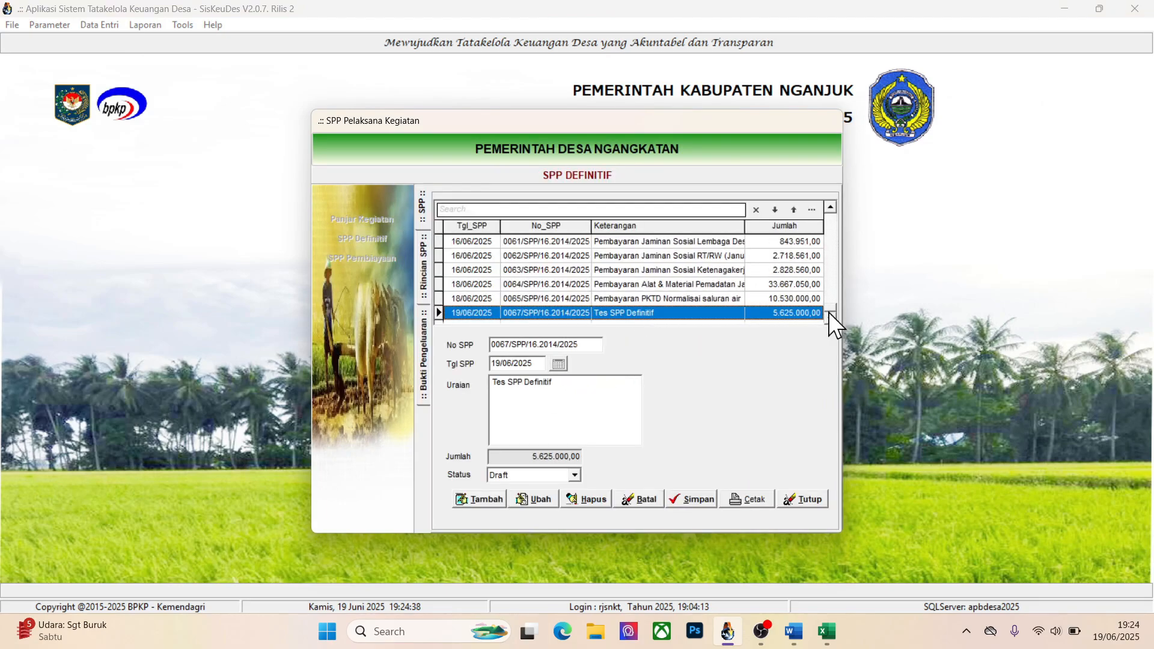
Preview the printable Surat Pengantar of the Tes SPP Definitif record and close the preview
{"action": "left_click", "coordinate": [537, 500]}
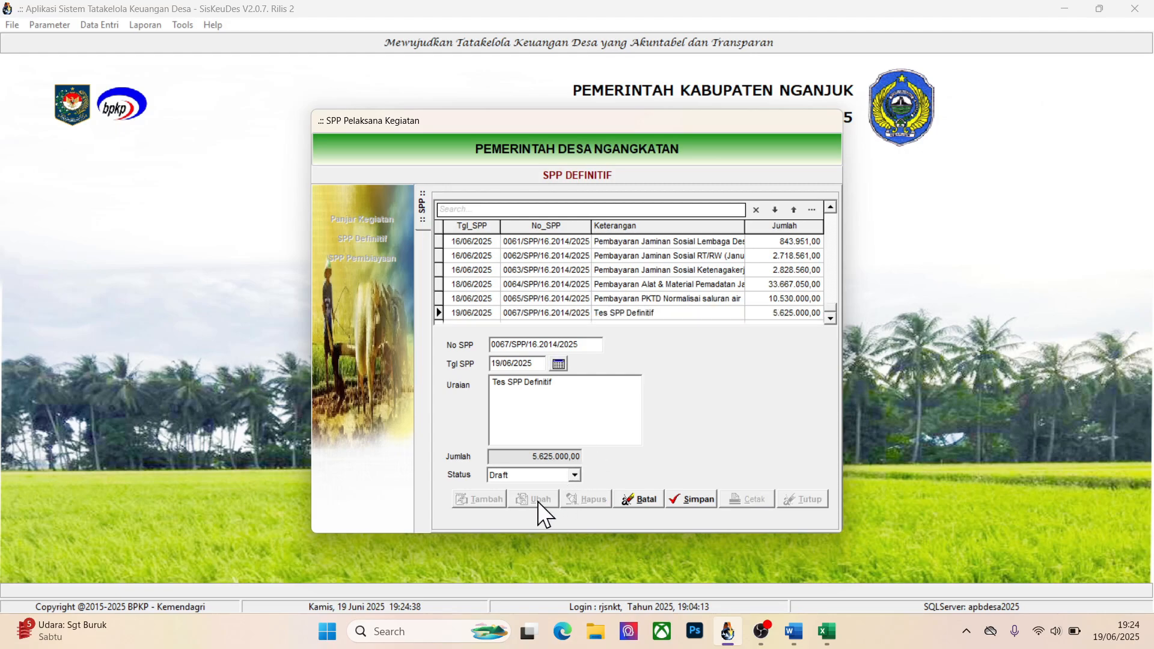
{"action": "left_click", "coordinate": [630, 497]}
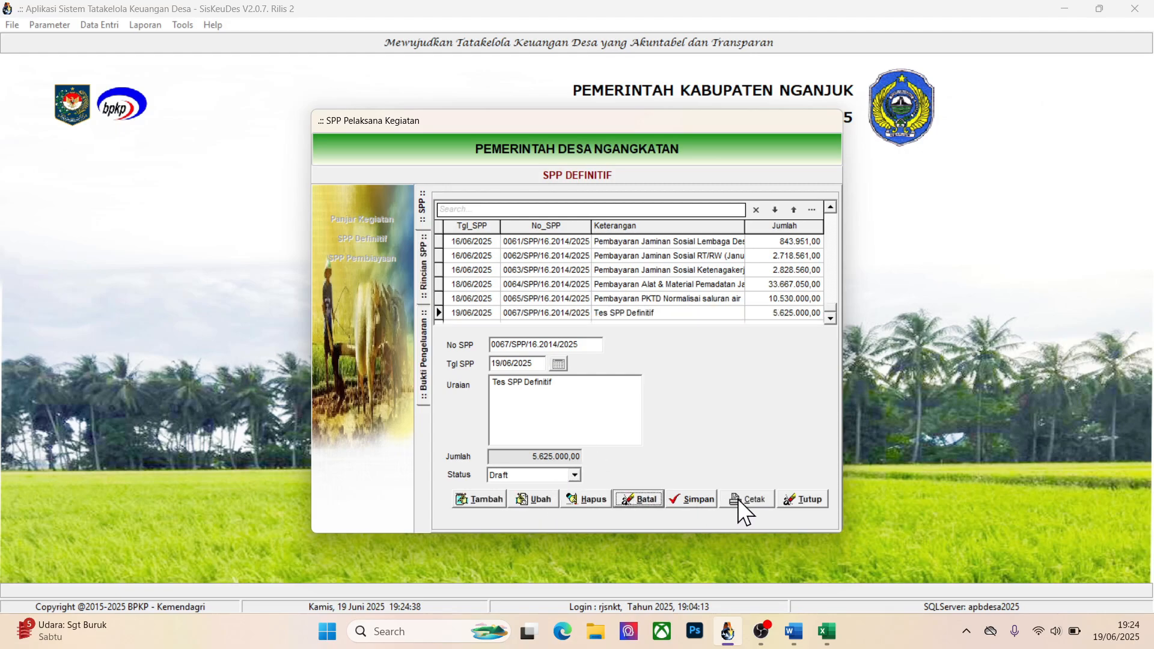
{"action": "left_click", "coordinate": [745, 499]}
{"action": "left_click", "coordinate": [705, 432]}
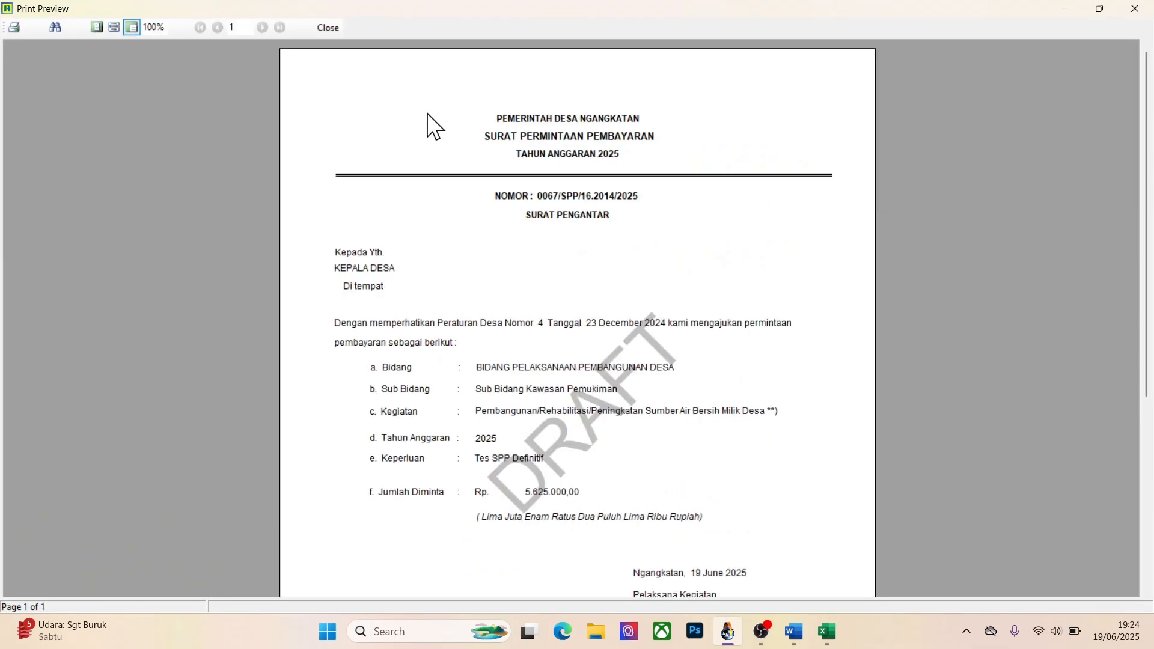
{"action": "left_click", "coordinate": [328, 27]}
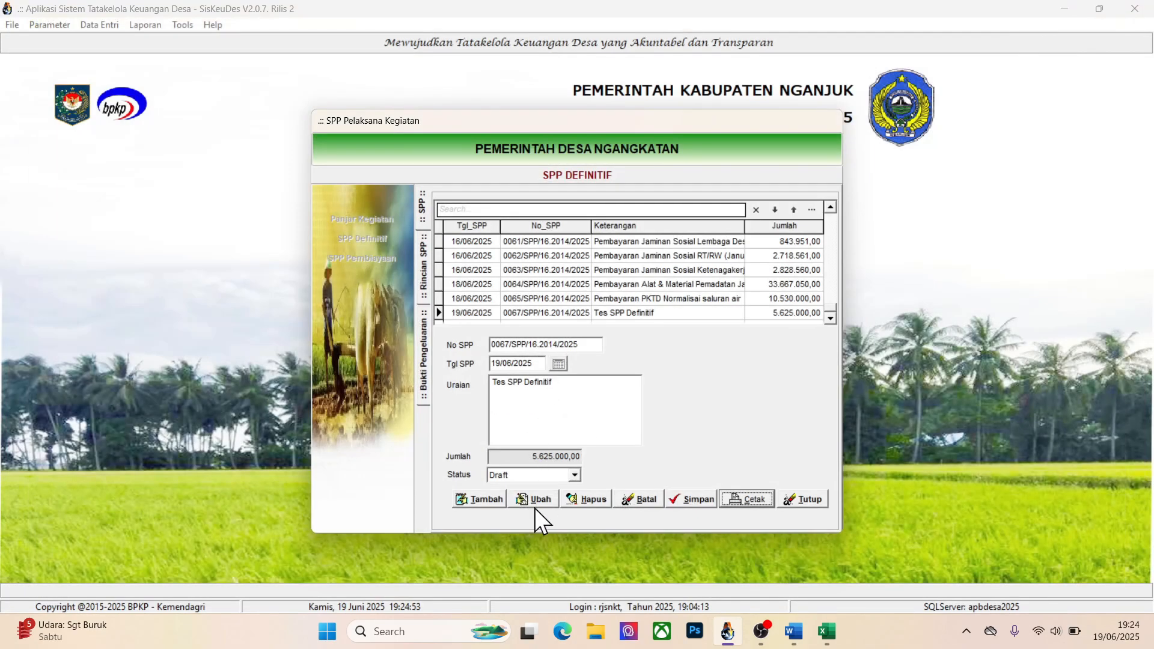
Change the Tes SPP Definitif record's Status to Final, save it, and close SPP Kegiatan
{"action": "left_click", "coordinate": [535, 495]}
{"action": "left_click", "coordinate": [560, 475]}
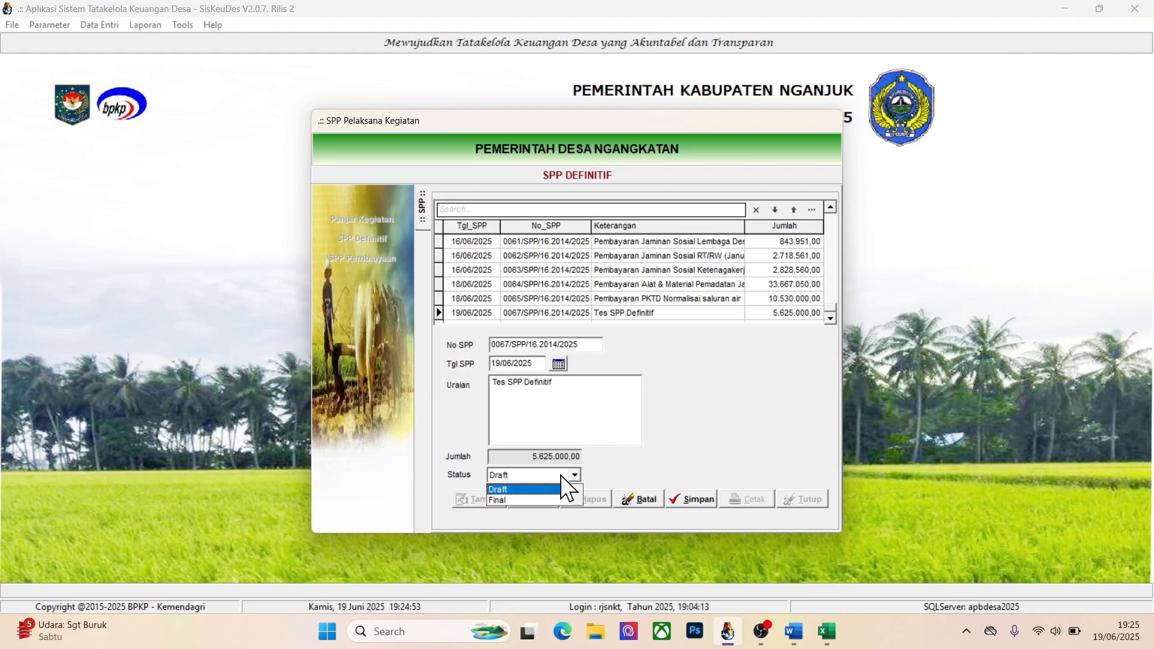
{"action": "left_click", "coordinate": [533, 500]}
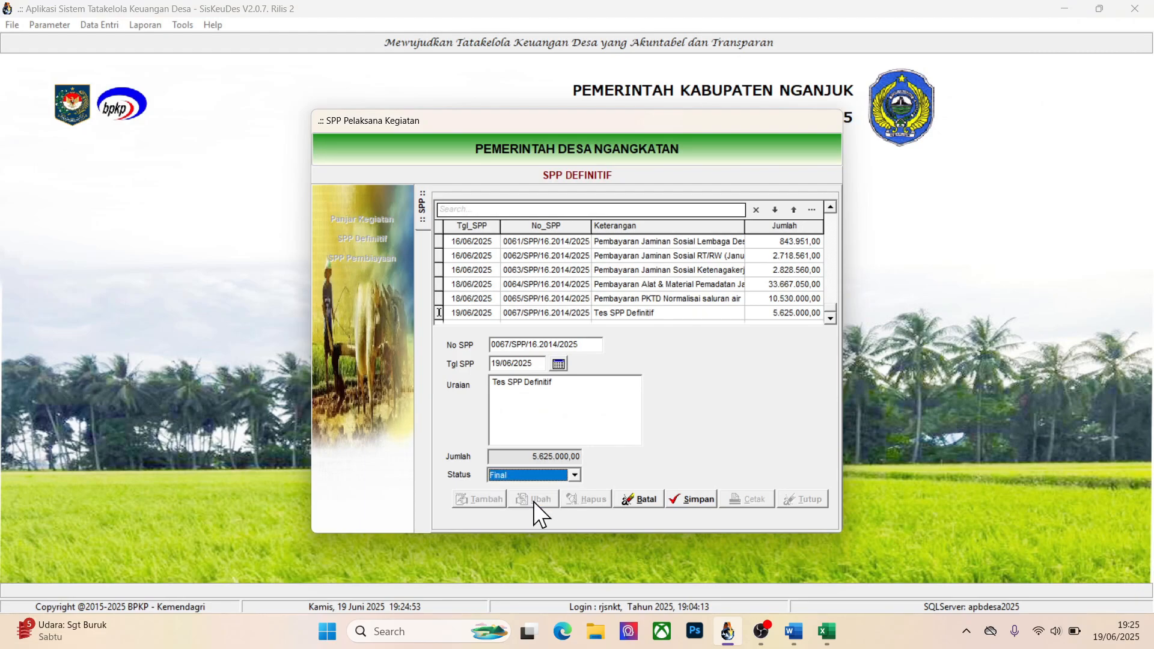
{"action": "left_click", "coordinate": [695, 504]}
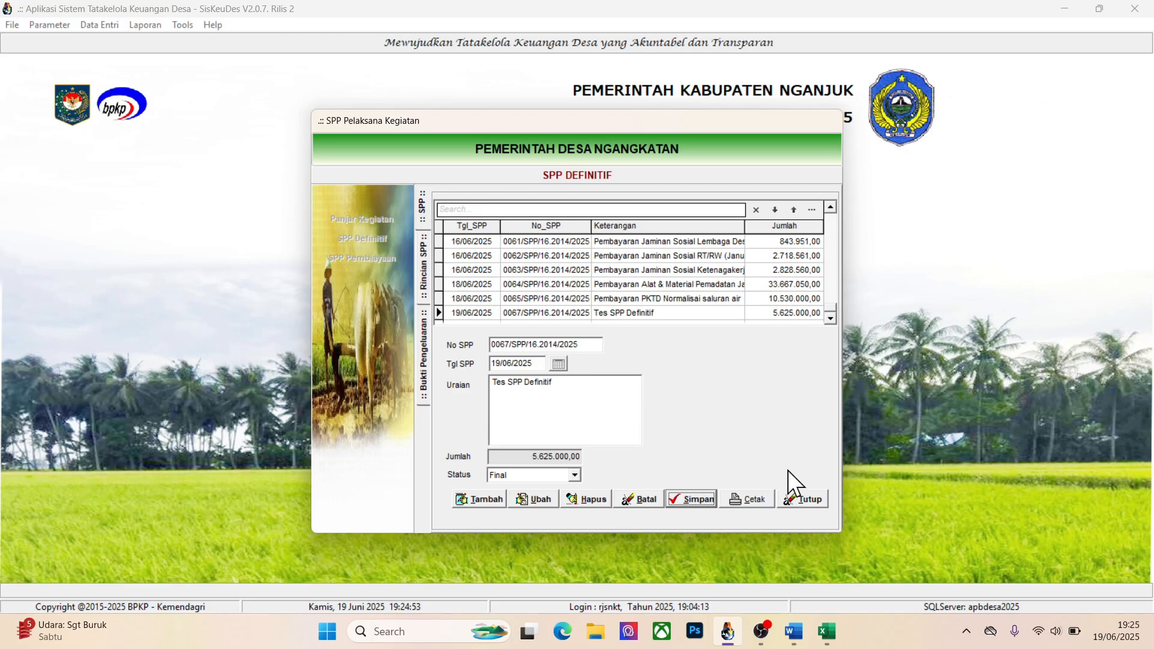
{"action": "left_click", "coordinate": [791, 494]}
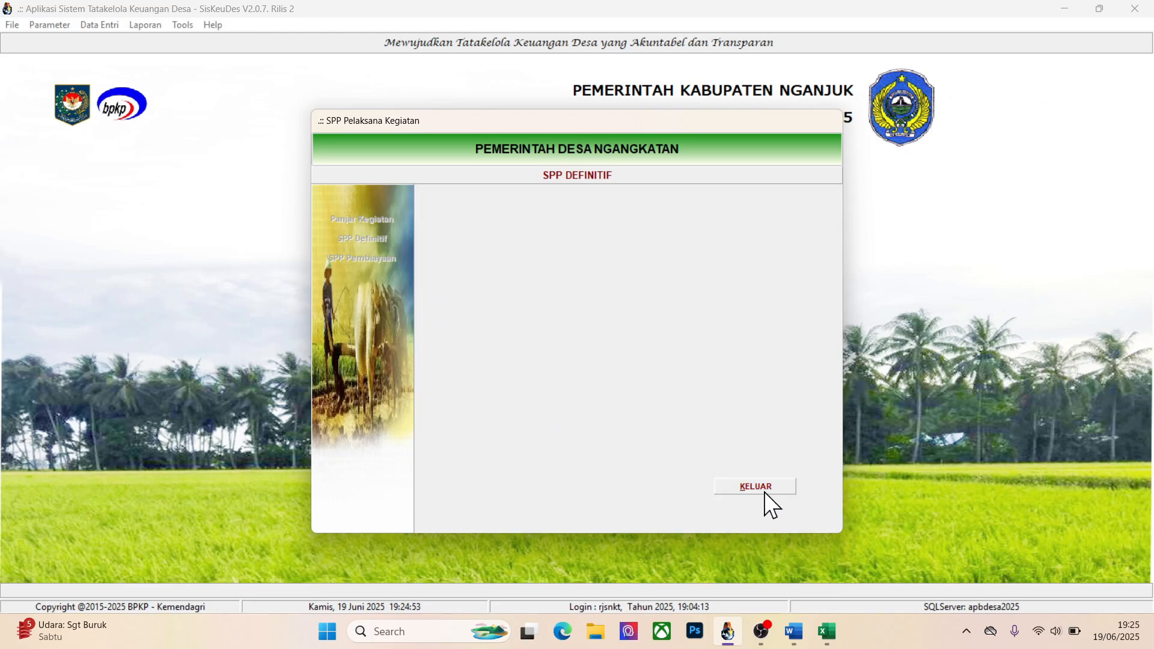
{"action": "left_click", "coordinate": [764, 491]}
Open Tes SPP Definitif from the SPP Belum Cair list in Pencairan SPP and add a new disbursement record
{"action": "left_click", "coordinate": [101, 28]}
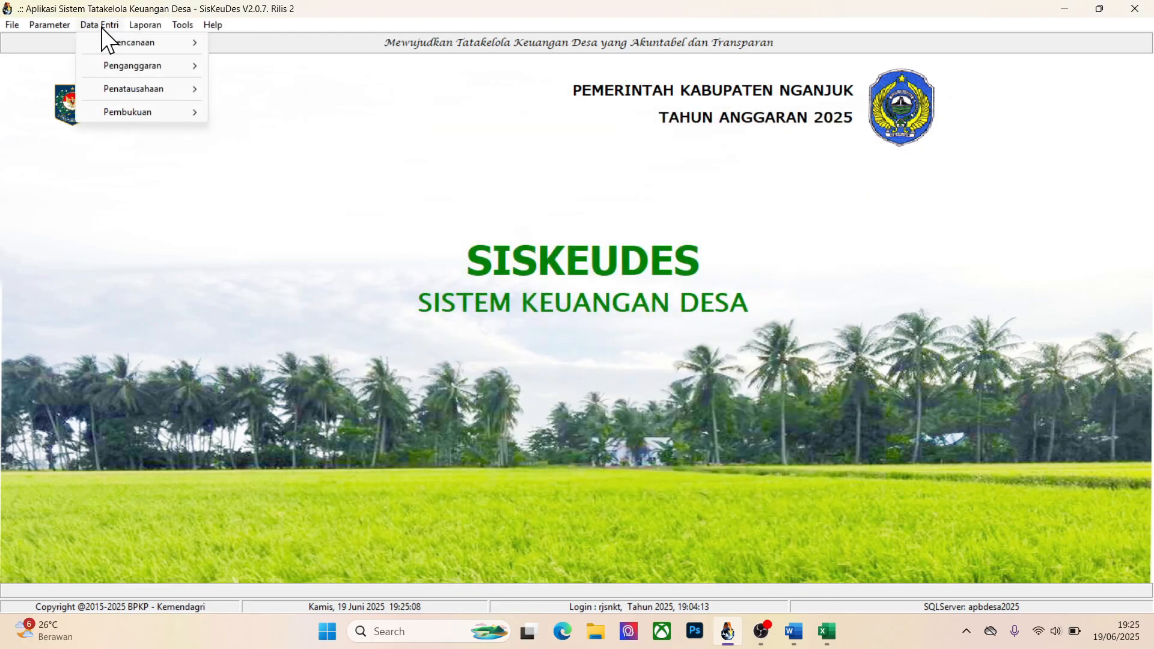
{"action": "mouse_move", "coordinate": [114, 85]}
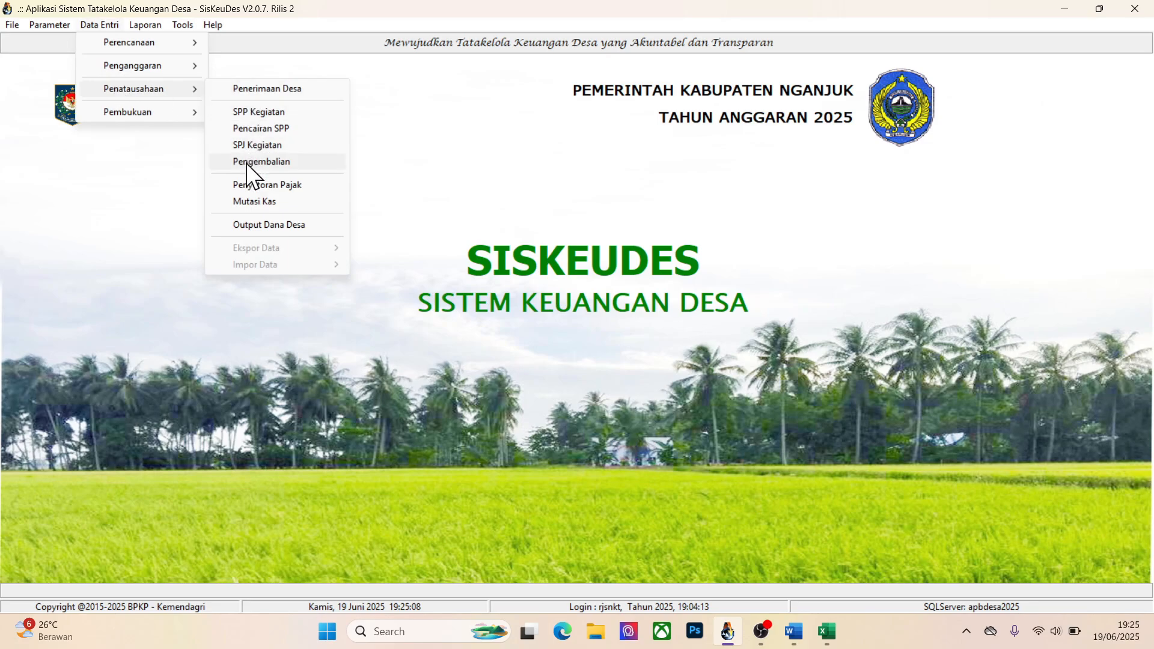
{"action": "left_click", "coordinate": [262, 128]}
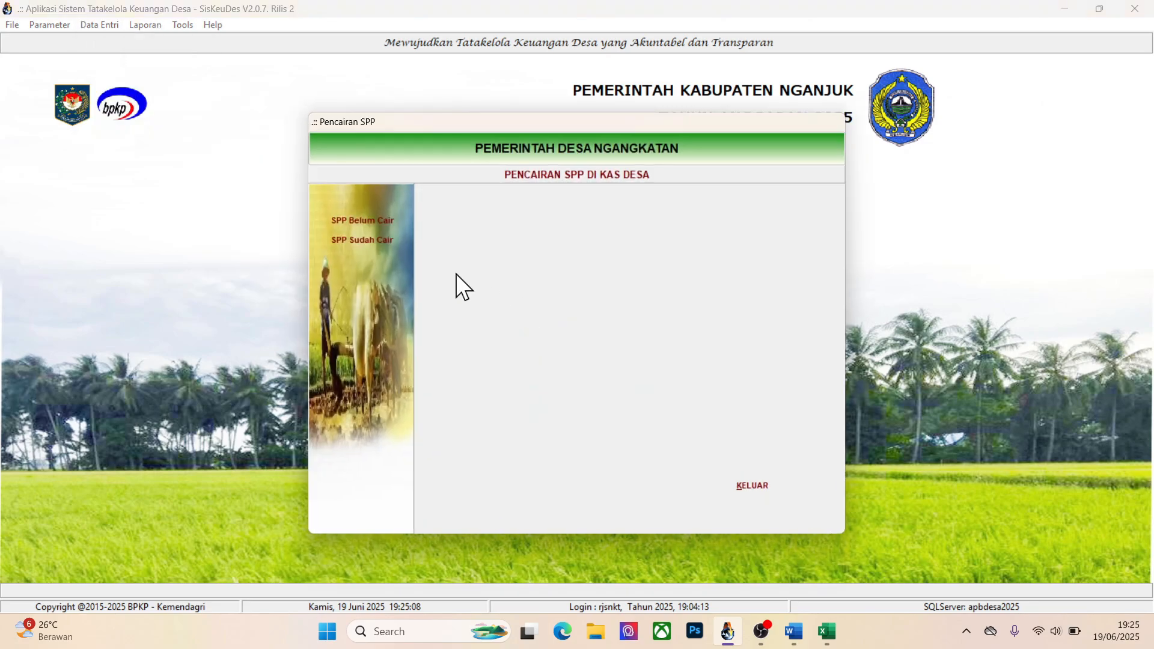
{"action": "left_click", "coordinate": [369, 220]}
{"action": "left_click", "coordinate": [639, 294]}
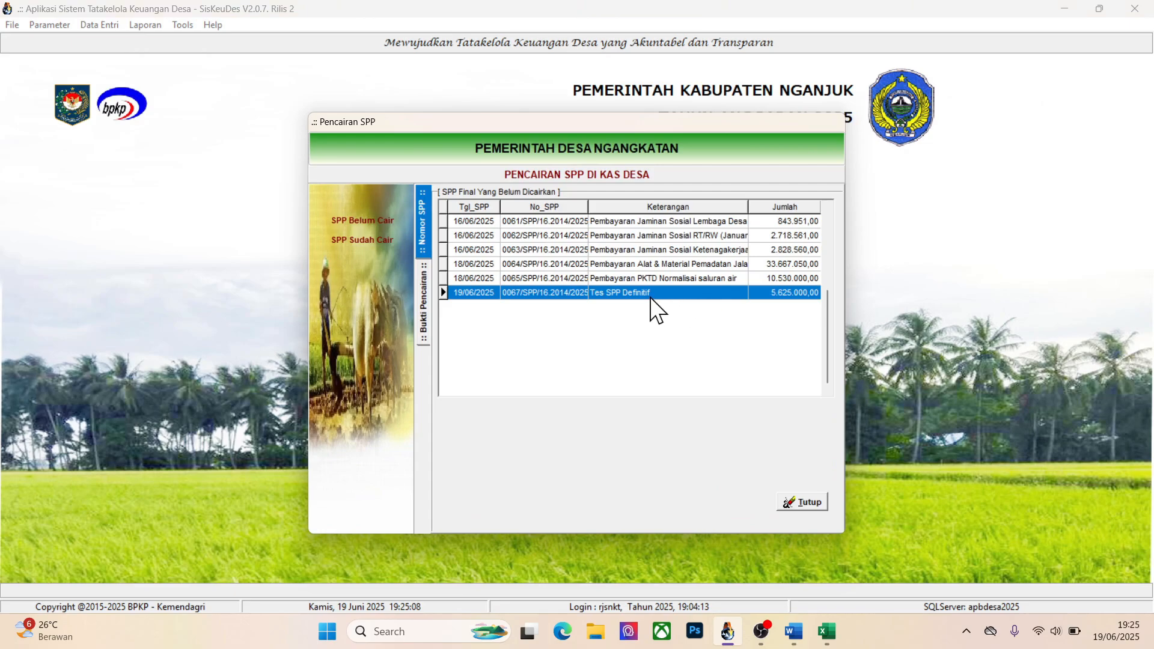
{"action": "double_click", "coordinate": [651, 296]}
{"action": "left_click", "coordinate": [479, 501]}
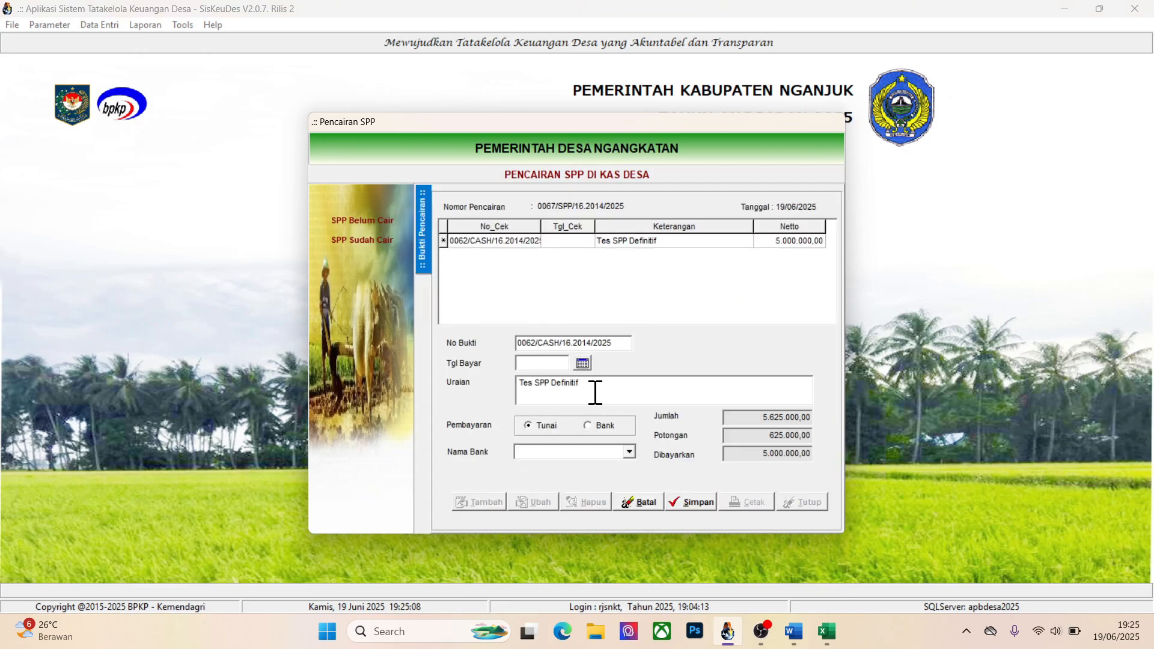
Set the disbursement's Tgl Bayar to 19/06/2025, save it as a Tunai payment, and close Pencairan SPP
{"action": "left_click", "coordinate": [582, 363]}
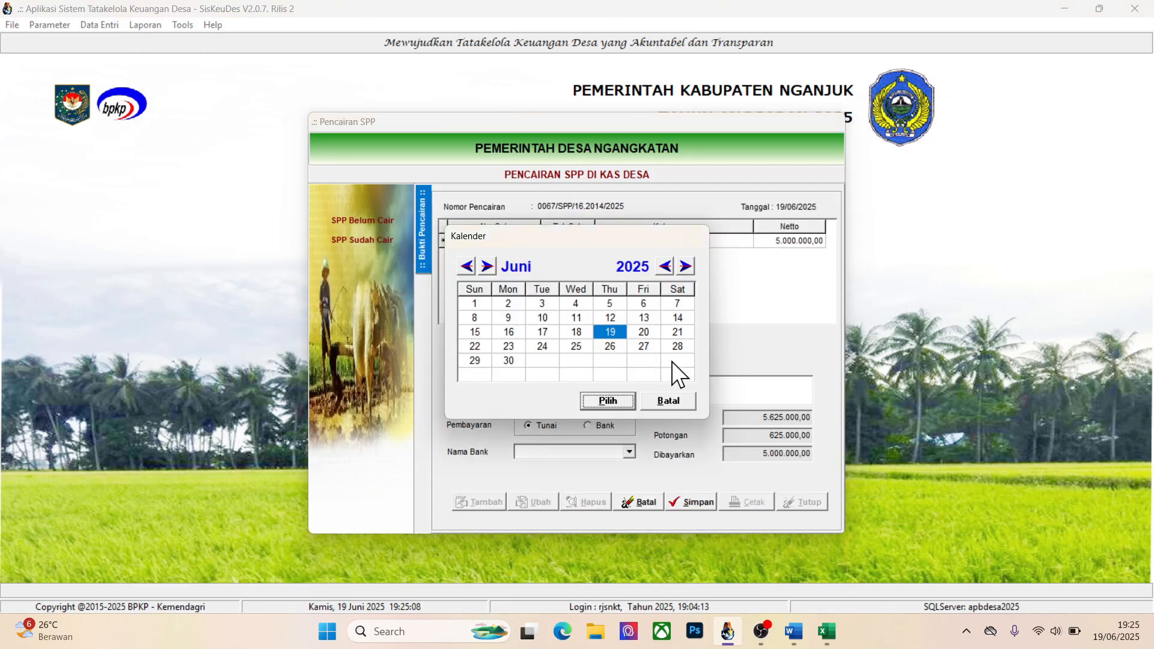
{"action": "left_click", "coordinate": [607, 401]}
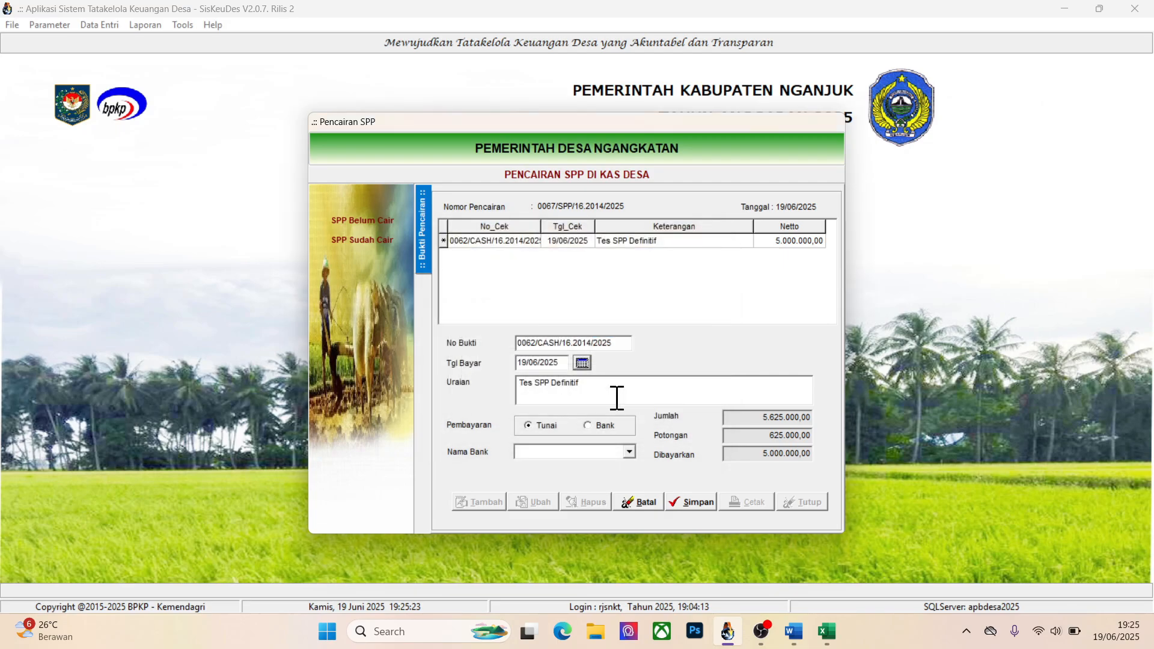
{"action": "left_click", "coordinate": [691, 503]}
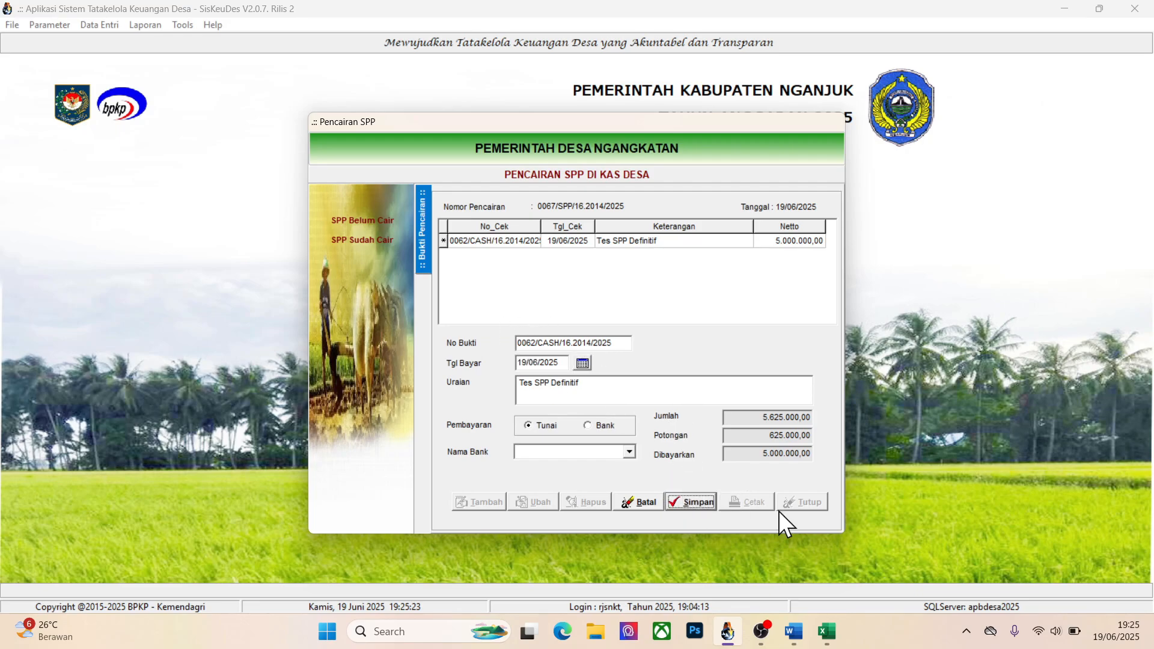
{"action": "left_click", "coordinate": [670, 499]}
{"action": "left_click", "coordinate": [793, 505]}
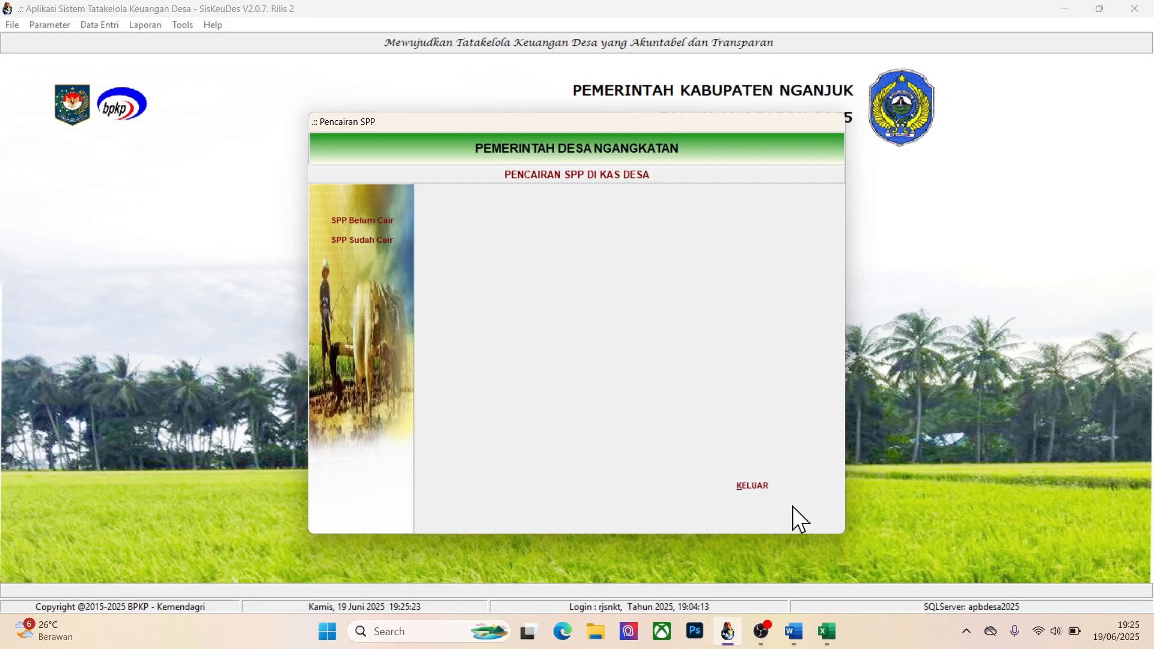
{"action": "left_click", "coordinate": [751, 486]}
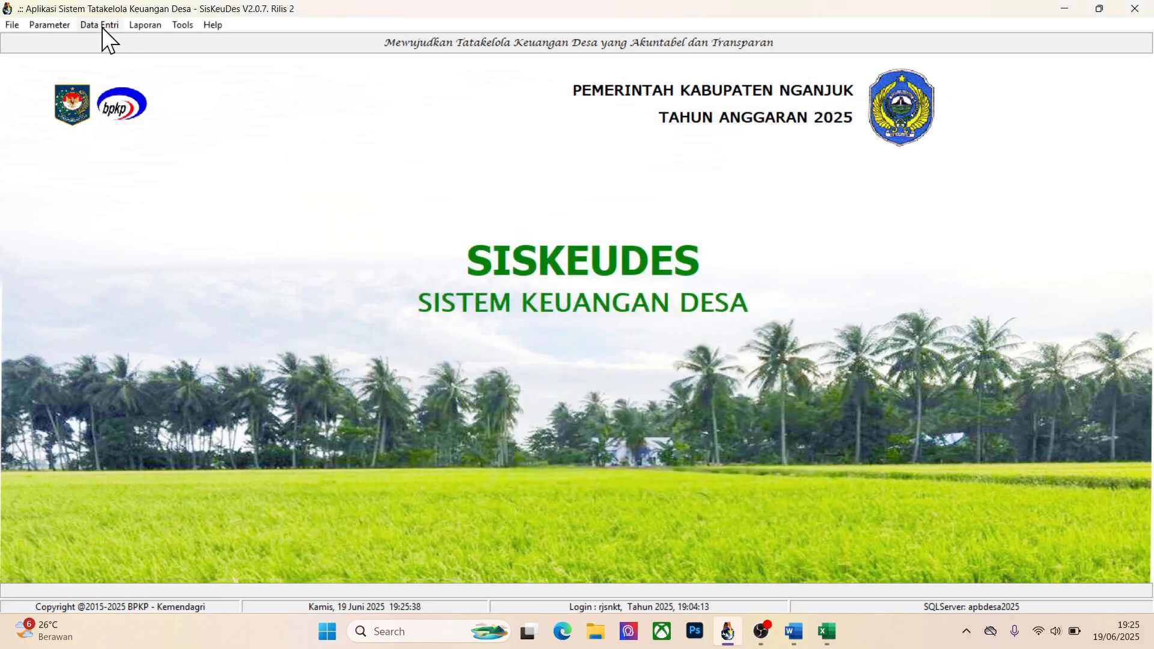
Open Deposit Pajak in Mutasi Kas and add a new Tunai tax deposit dated 19/06/2025
{"action": "left_click", "coordinate": [101, 25]}
{"action": "mouse_move", "coordinate": [110, 84]}
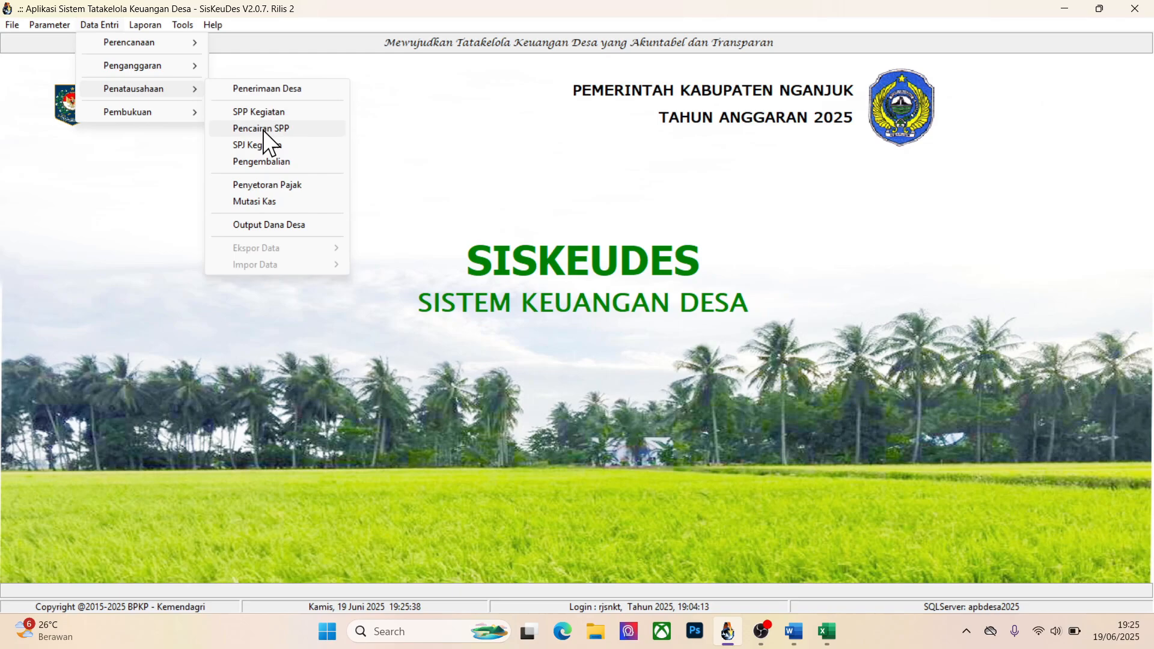
{"action": "left_click", "coordinate": [254, 202]}
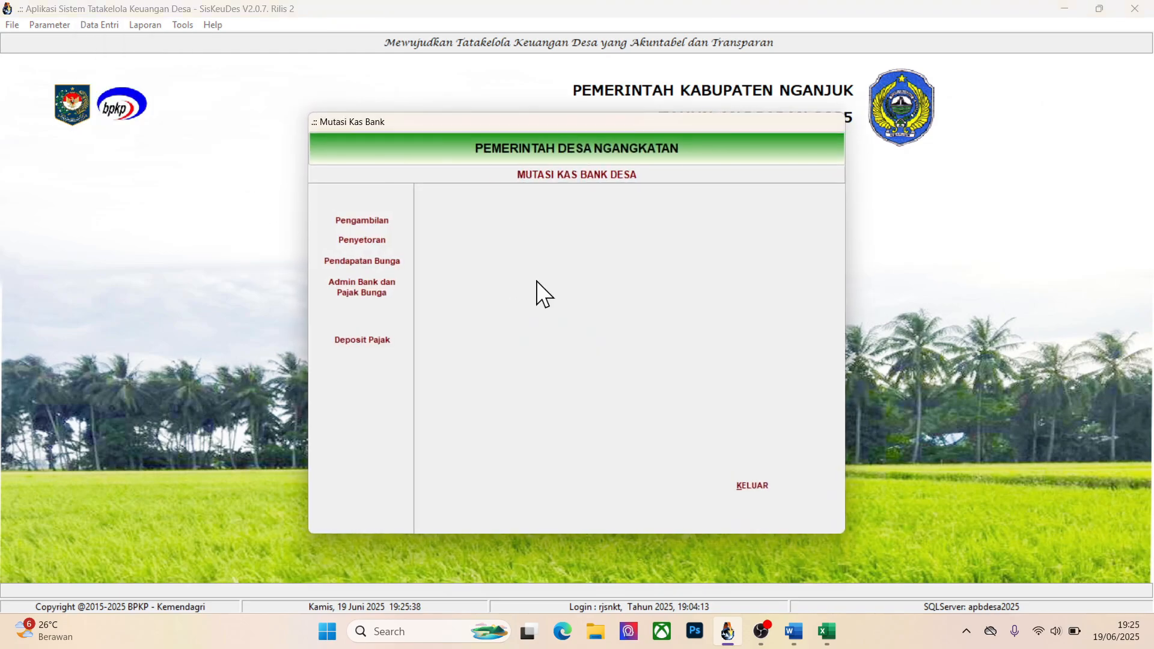
{"action": "left_click", "coordinate": [373, 341]}
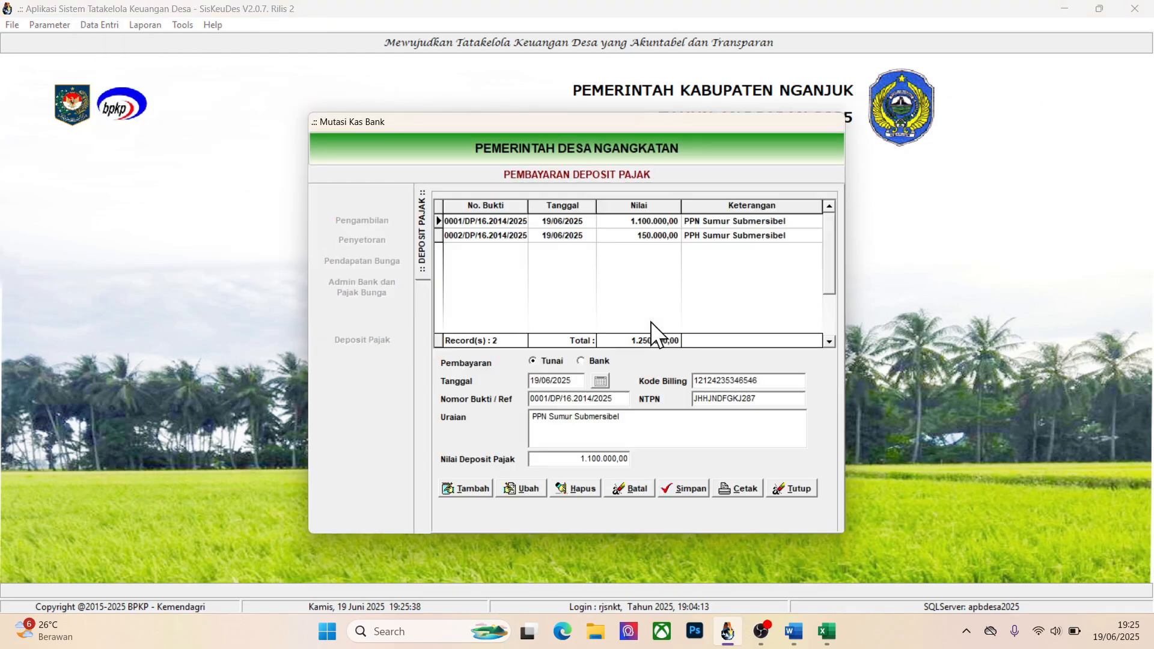
{"action": "left_click", "coordinate": [466, 493]}
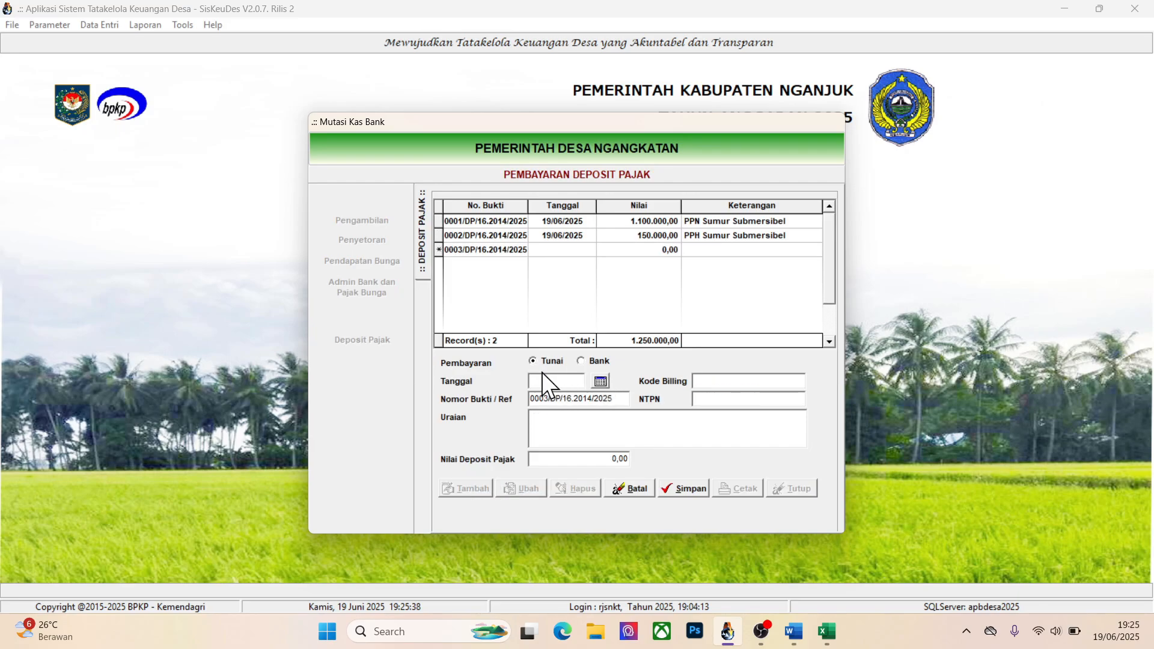
{"action": "left_click", "coordinate": [594, 383]}
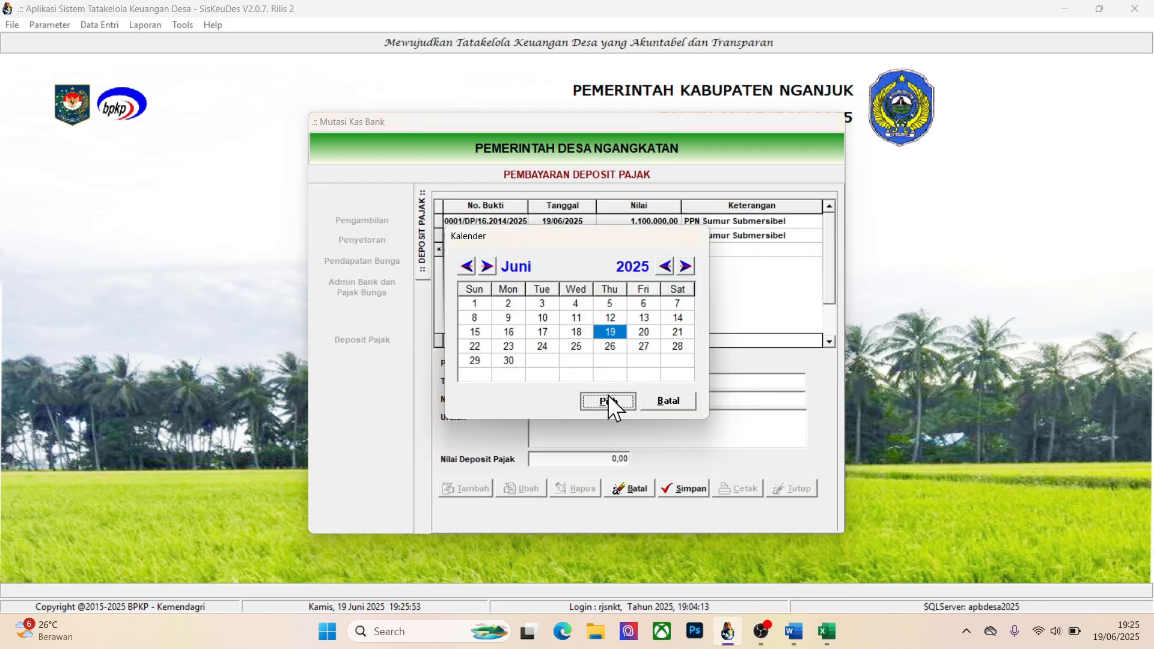
{"action": "left_click", "coordinate": [608, 396]}
Set the tax deposit's Uraian to PPN Travo and its Nilai Deposit Pajak to 550000, the Belaja travo PPN in Excel
{"action": "left_click", "coordinate": [582, 416]}
{"action": "type", "text": "PPN "}
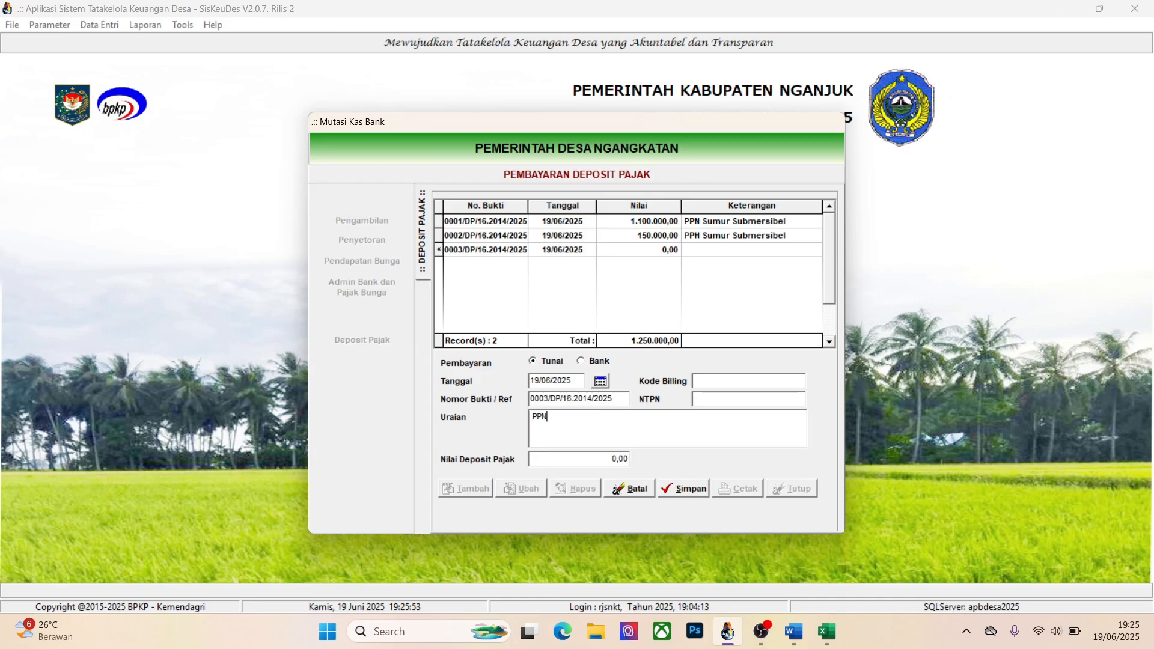
{"action": "type", "text": "Travo"}
{"action": "key", "text": "Tab"}
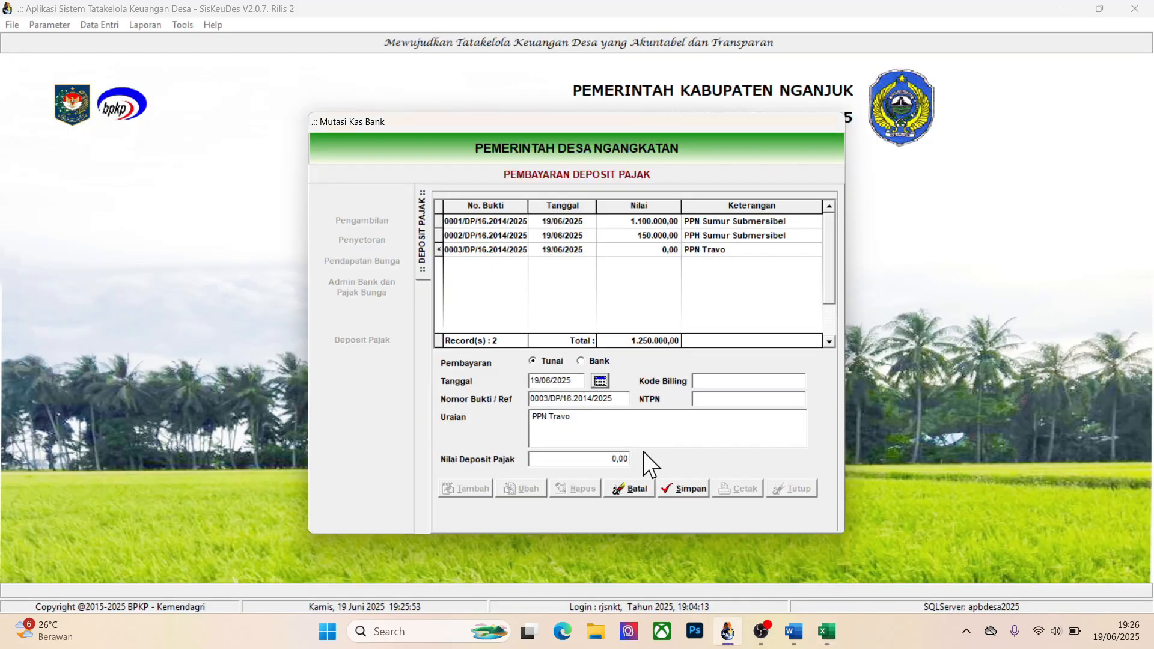
{"action": "left_click", "coordinate": [604, 460]}
{"action": "type", "text": "550000"}
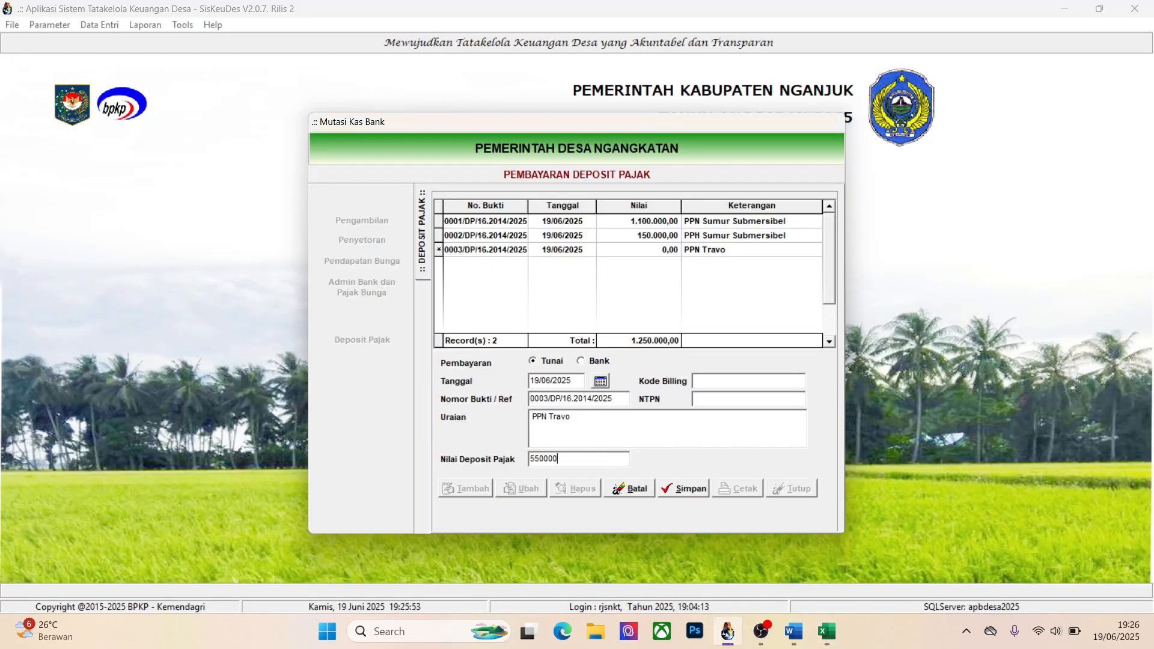
Fill in the Kode Billing and NTPN of the PPN Travo tax deposit and save the record
{"action": "left_click", "coordinate": [734, 381]}
{"action": "type", "text": "18762374673"}
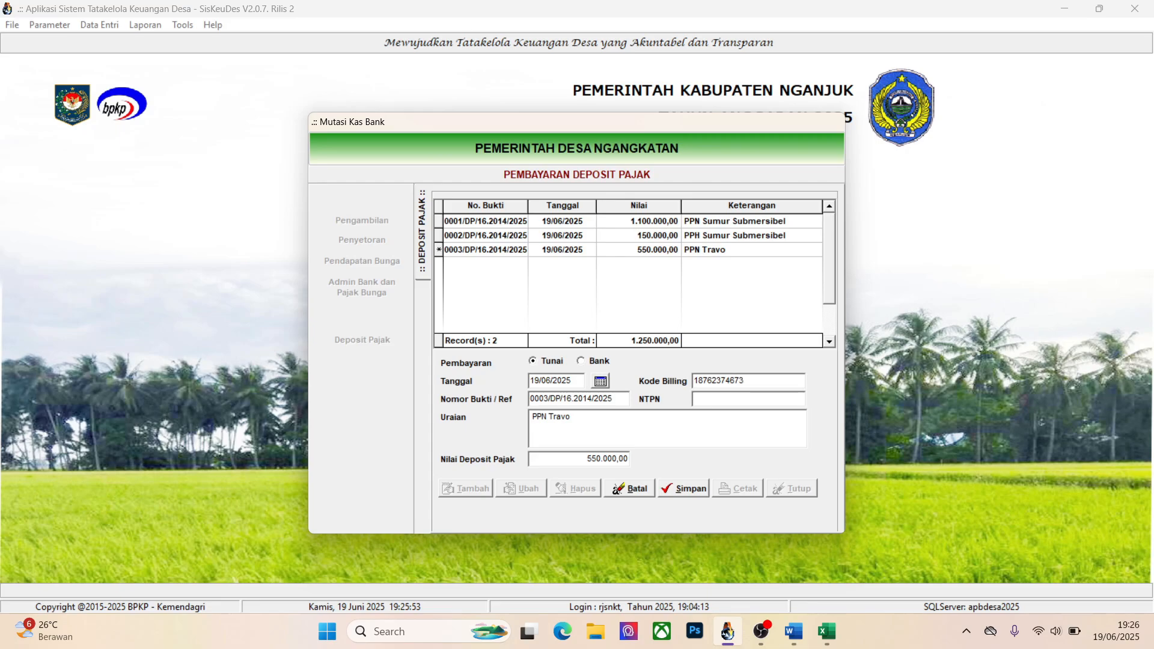
{"action": "left_click", "coordinate": [726, 399]}
{"action": "type", "text": "DFKJHSDKJH3787"}
{"action": "left_click", "coordinate": [683, 486]}
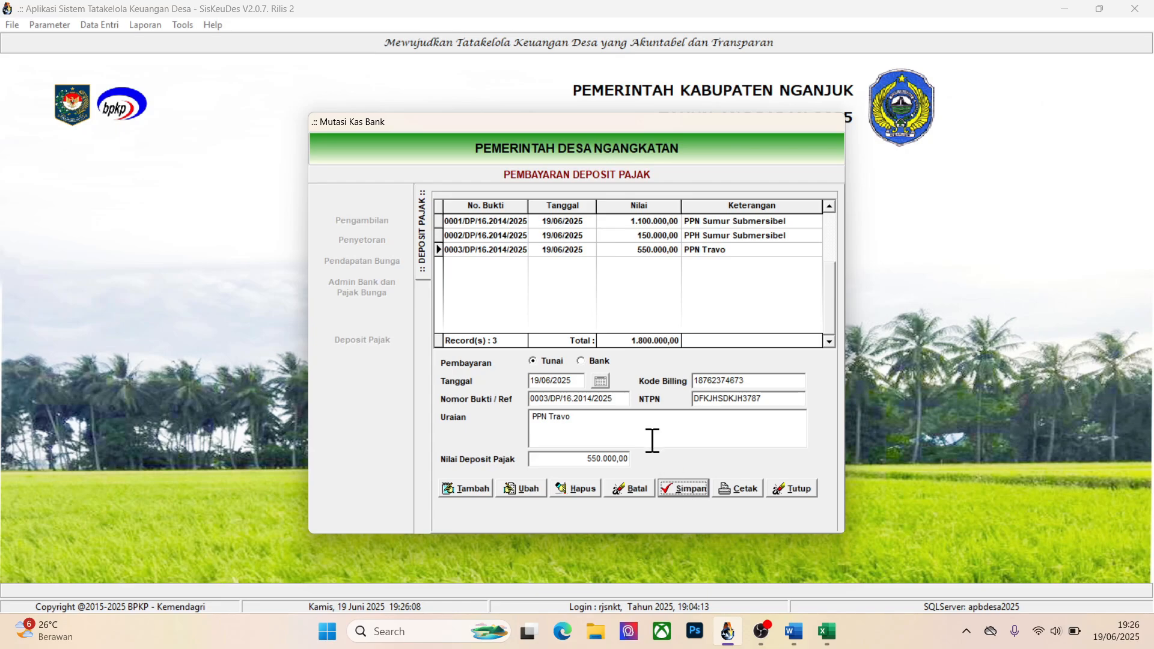
Add a Tunai tax deposit dated 19/06/2025 with Uraian PPH Travo and Nilai Deposit Pajak 75000, the Belaja travo PPH in Excel
{"action": "left_click", "coordinate": [475, 488]}
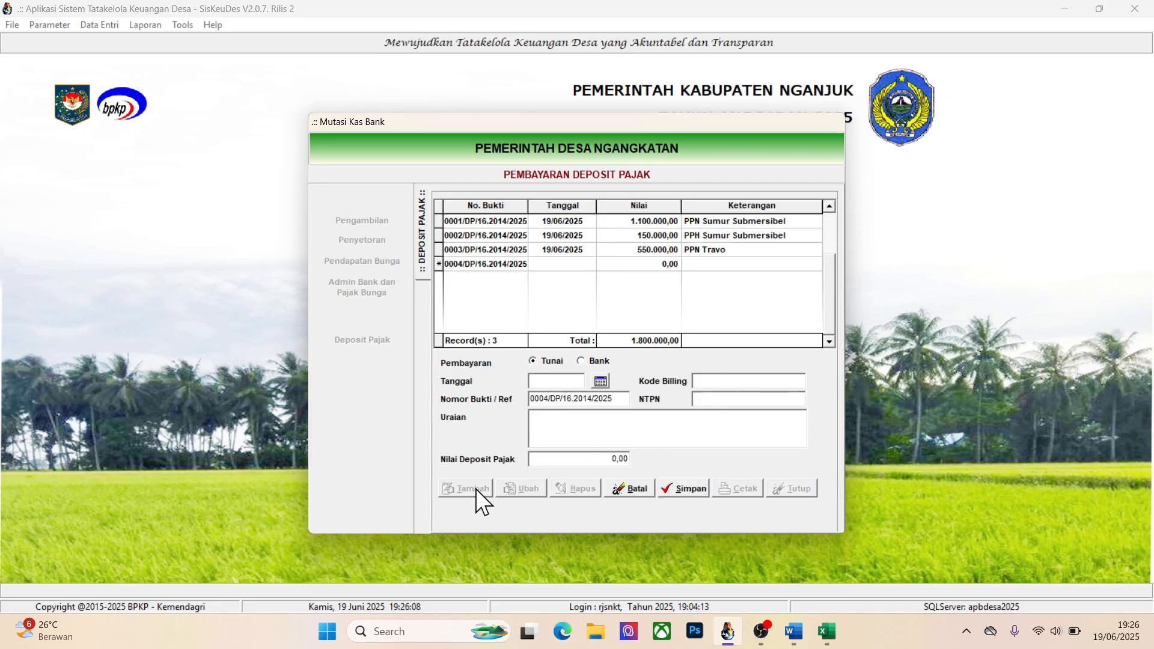
{"action": "left_click", "coordinate": [598, 381]}
{"action": "left_click", "coordinate": [607, 401]}
{"action": "type", "text": "PPH T"}
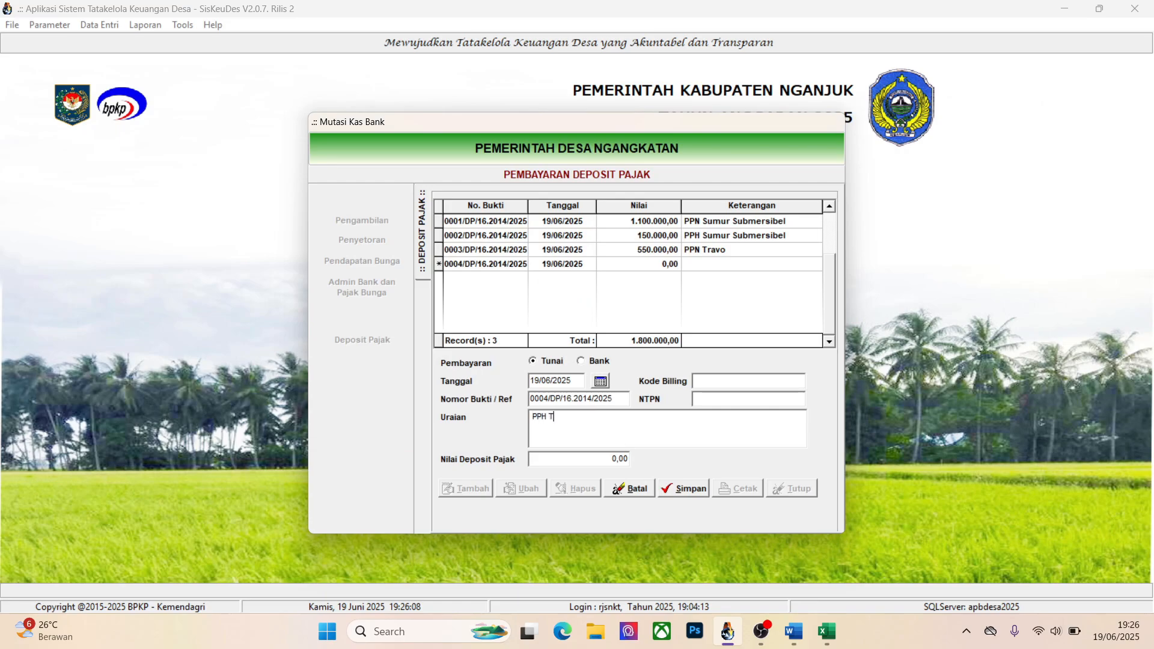
{"action": "type", "text": "ravo"}
{"action": "key", "text": "alt+Tab"}
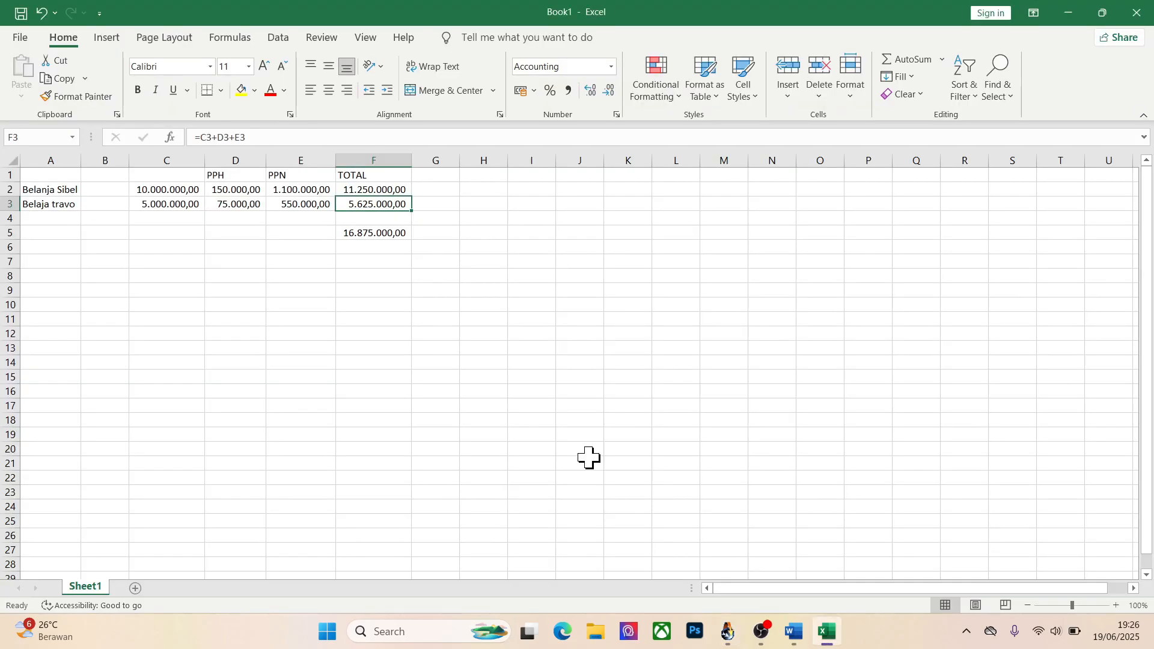
{"action": "key", "text": "alt+Tab"}
{"action": "type", "text": "75000"}
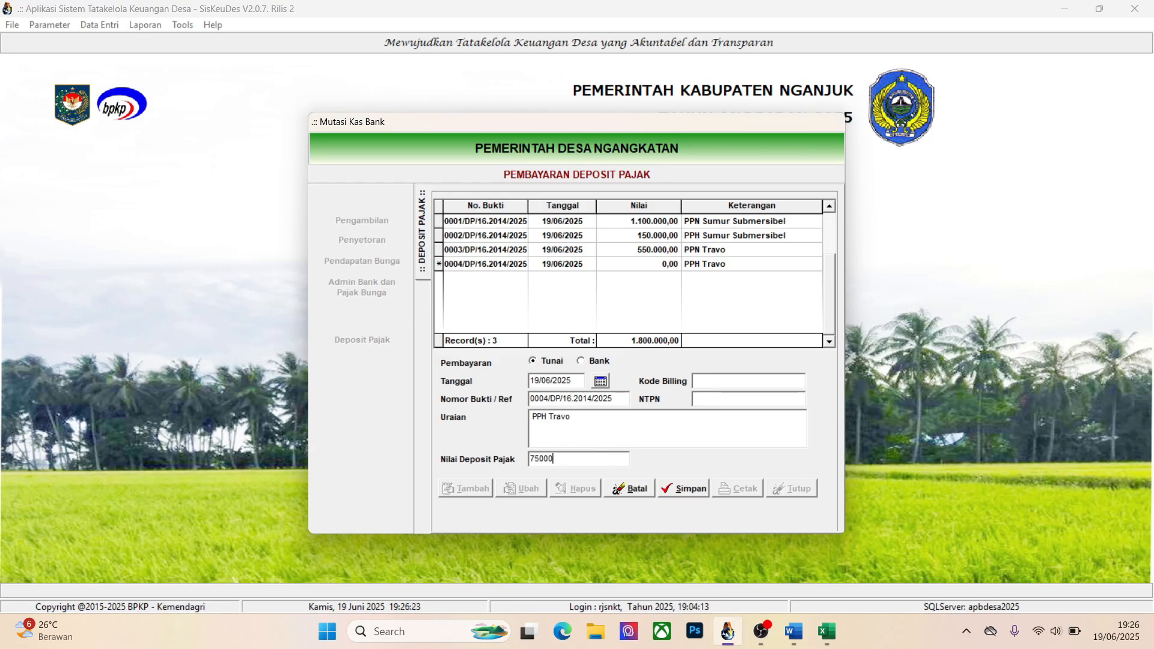
Fill in the PPH Travo deposit's Kode Billing and NTPN, save it, and close Mutasi Kas
{"action": "left_click", "coordinate": [706, 382]}
{"action": "type", "text": "23478623564378"}
{"action": "key", "text": "Tab"}
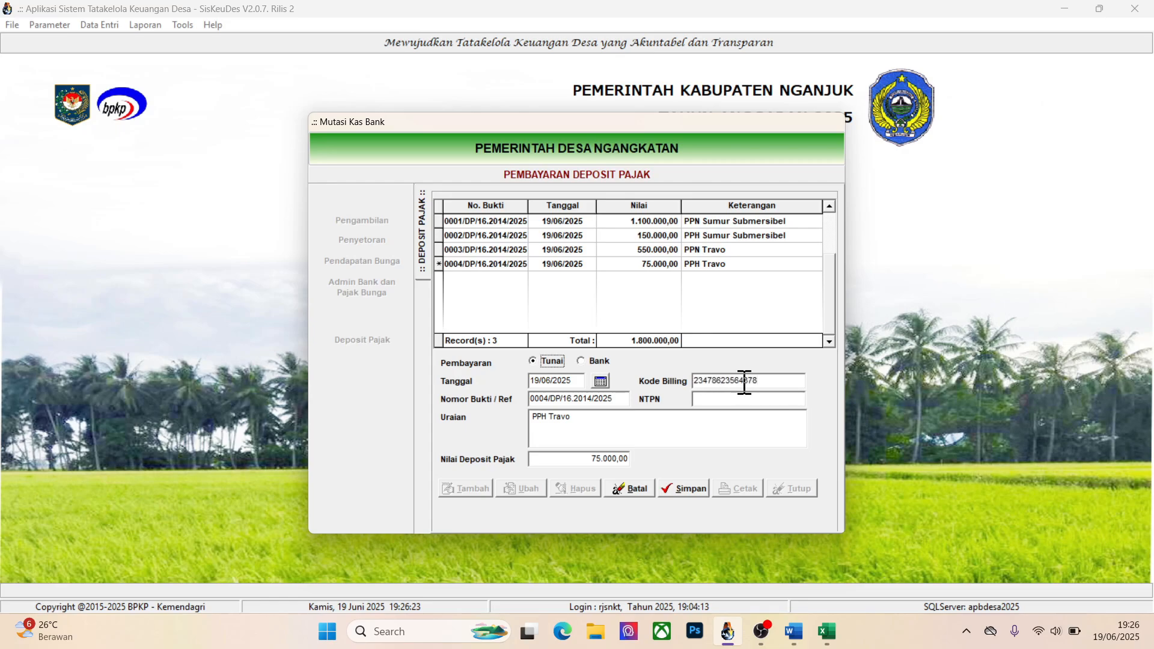
{"action": "left_click", "coordinate": [764, 399]}
{"action": "type", "text": "DFGKJDFKJGH8477"}
{"action": "left_click", "coordinate": [685, 488]}
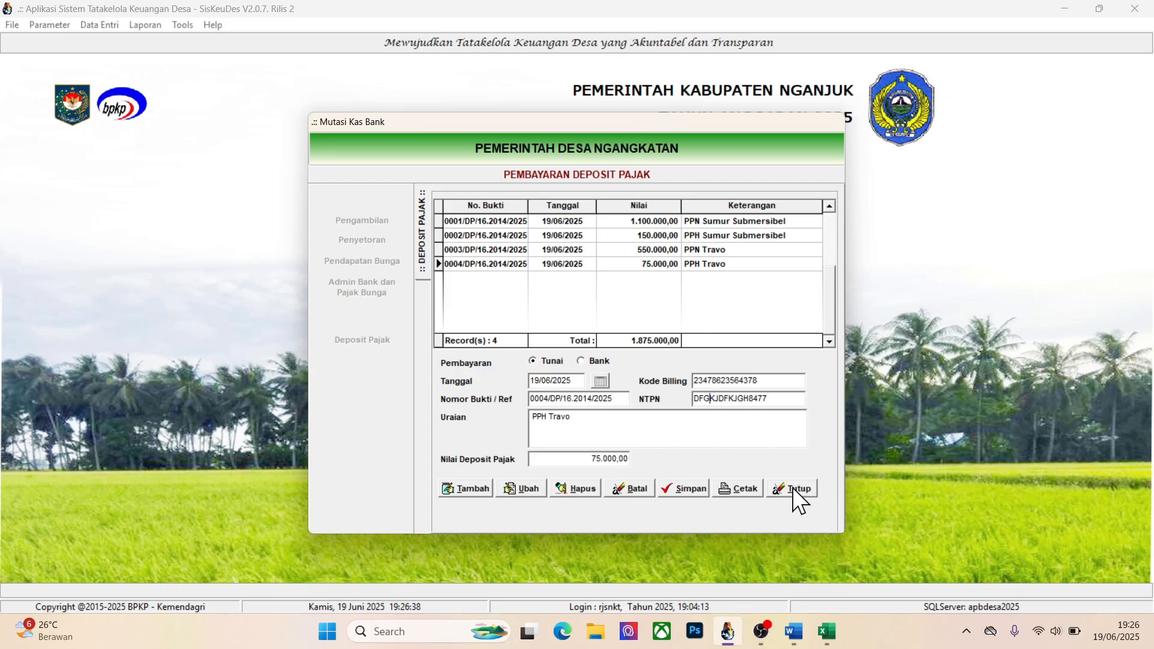
{"action": "left_click", "coordinate": [792, 488]}
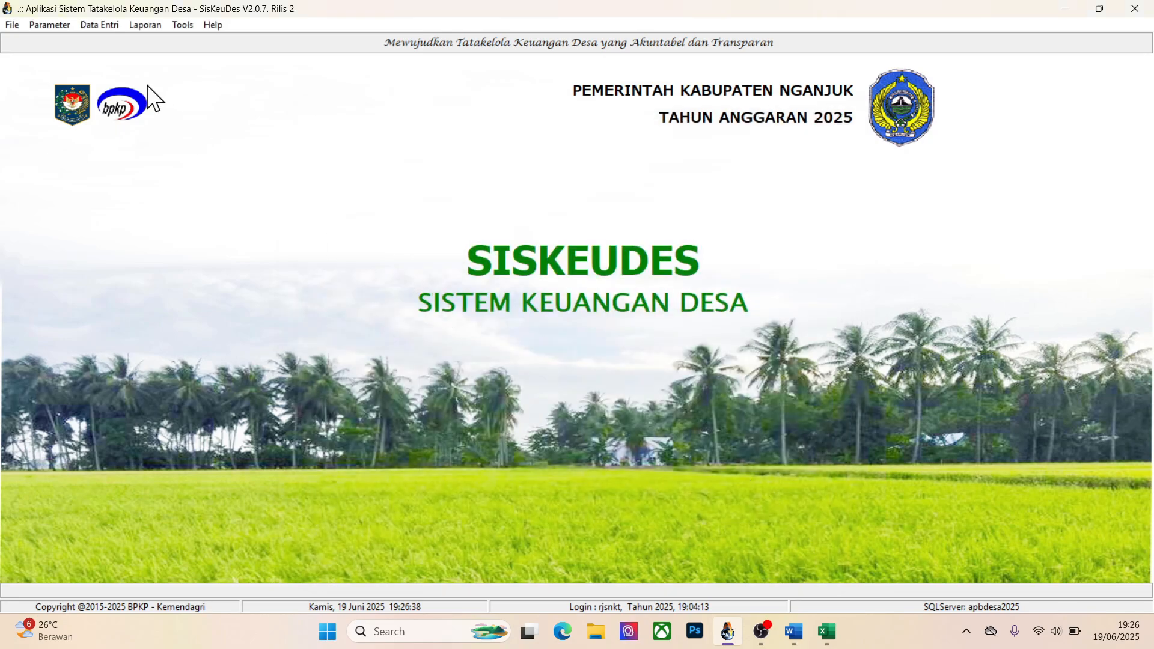
Open Penyetoran Pajak and view the existing PPN Submersibel and PPH 22 Sumur Submersibel payments
{"action": "left_click", "coordinate": [100, 23]}
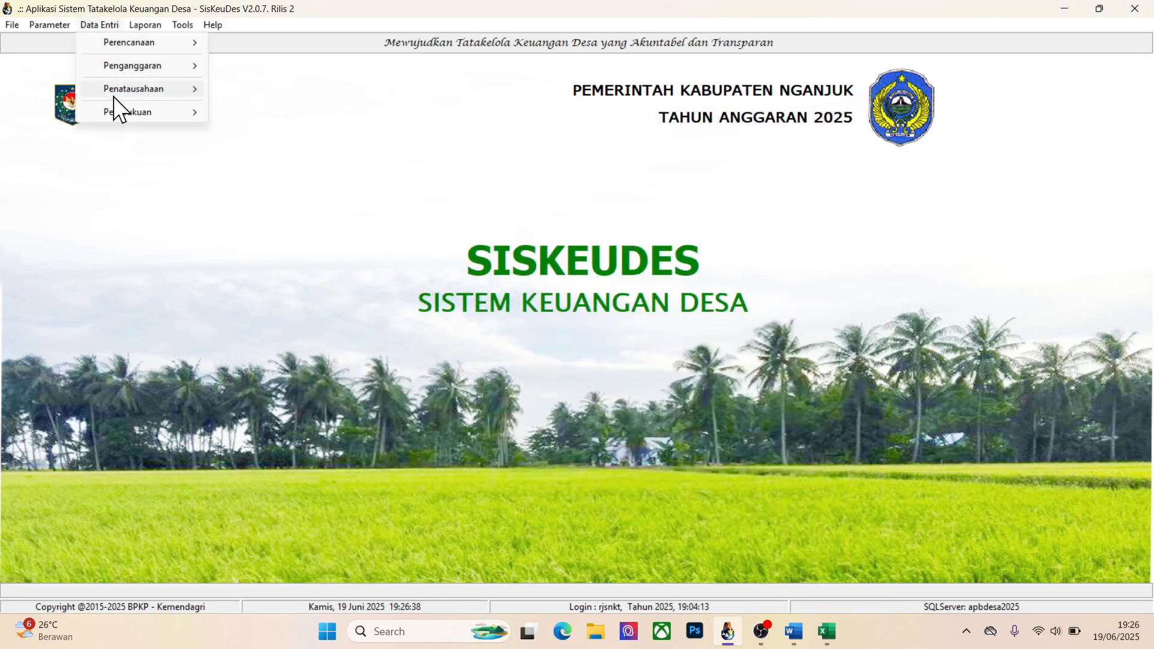
{"action": "mouse_move", "coordinate": [113, 93]}
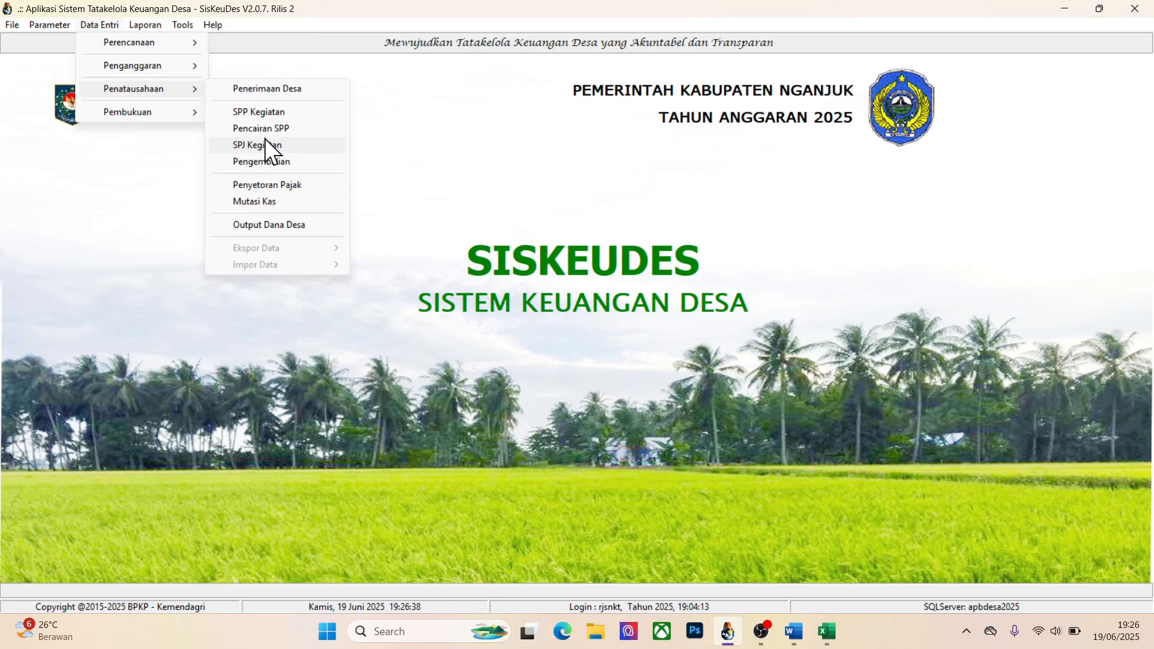
{"action": "left_click", "coordinate": [259, 184]}
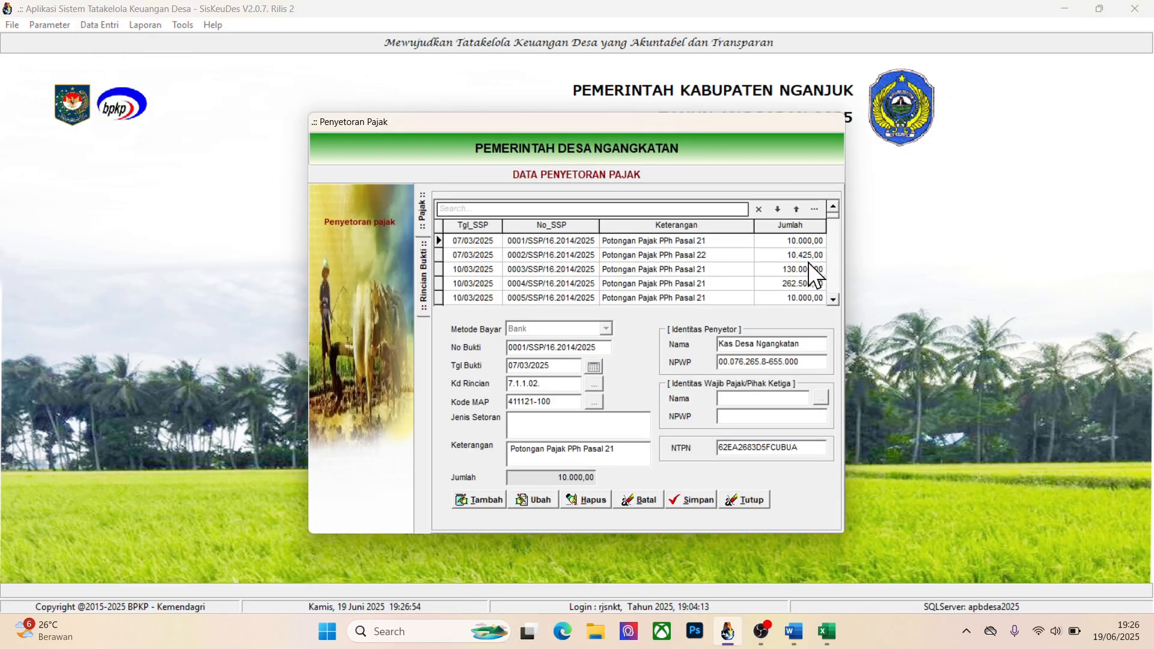
{"action": "left_click_drag", "start_coordinate": [832, 214], "coordinate": [830, 298]}
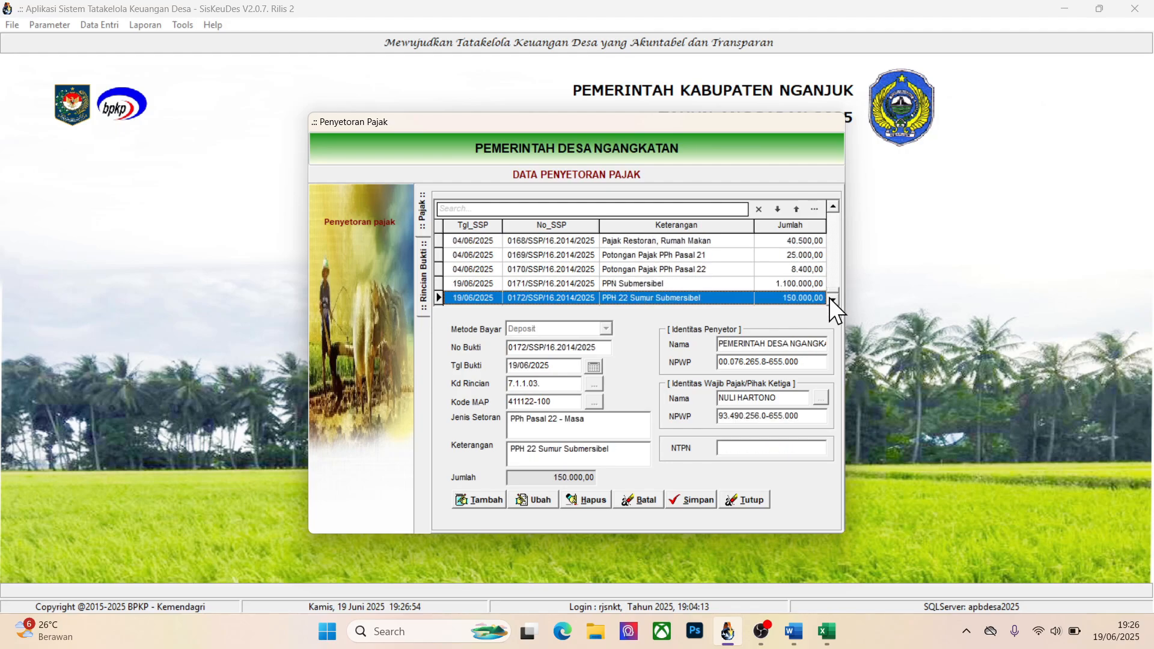
{"action": "left_click", "coordinate": [655, 288]}
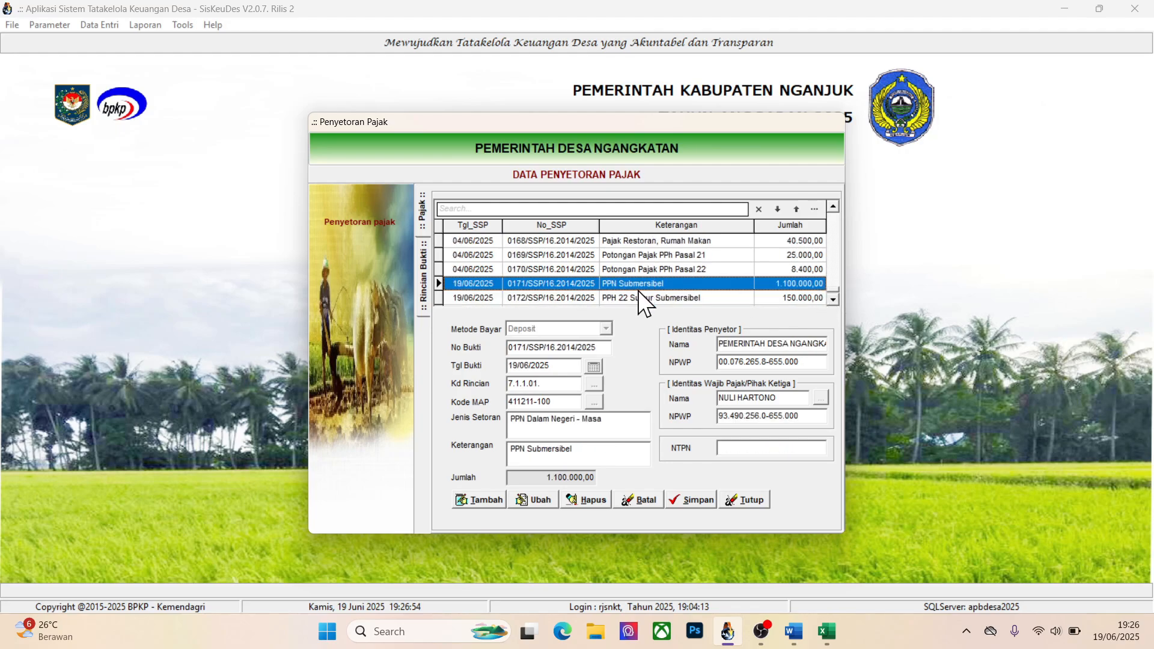
{"action": "left_click", "coordinate": [631, 292]}
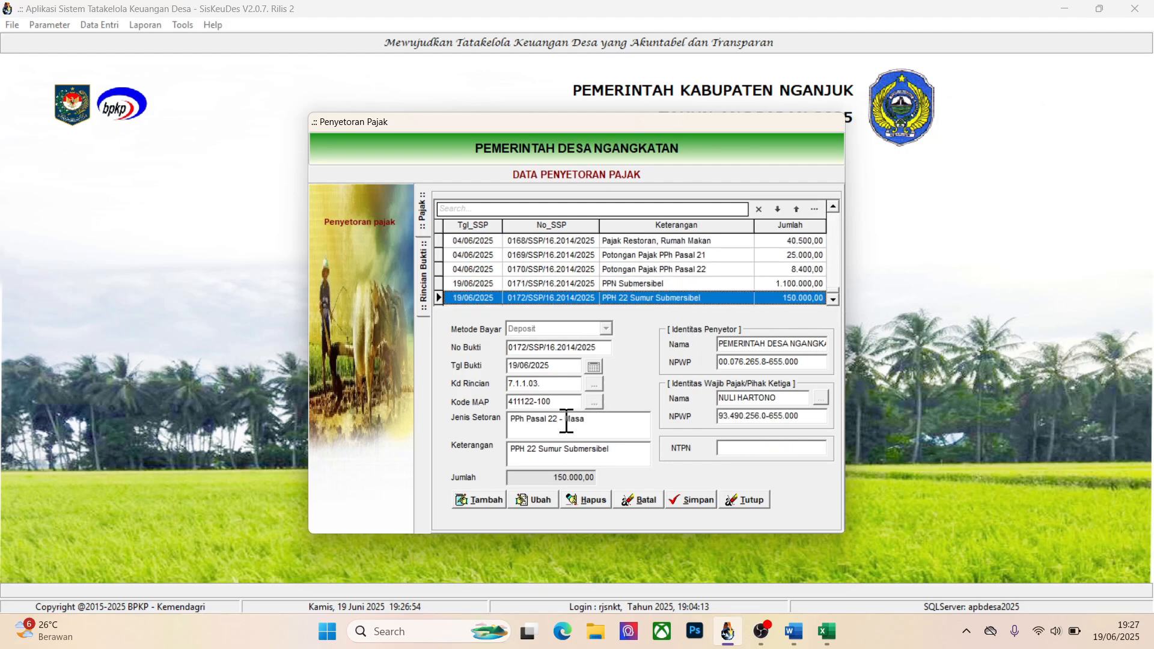
Add a new tax payment with Metode Bayar set to Deposit and Tgl Bukti 19/06/2025
{"action": "left_click", "coordinate": [479, 500]}
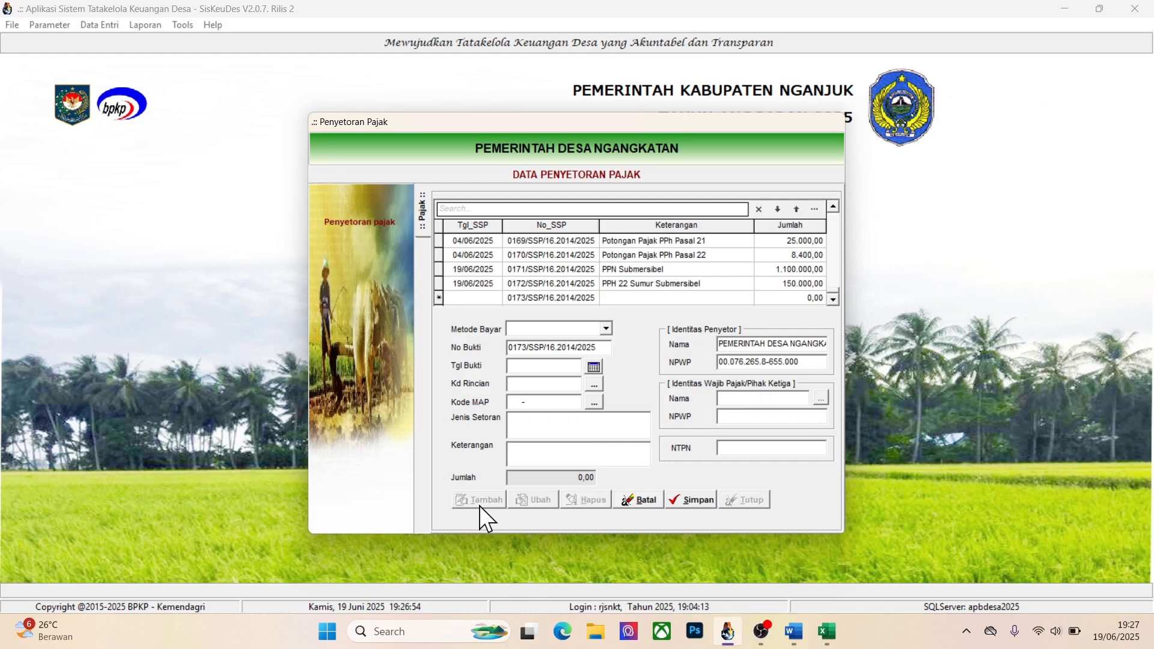
{"action": "left_click", "coordinate": [603, 329]}
{"action": "left_click", "coordinate": [556, 358]}
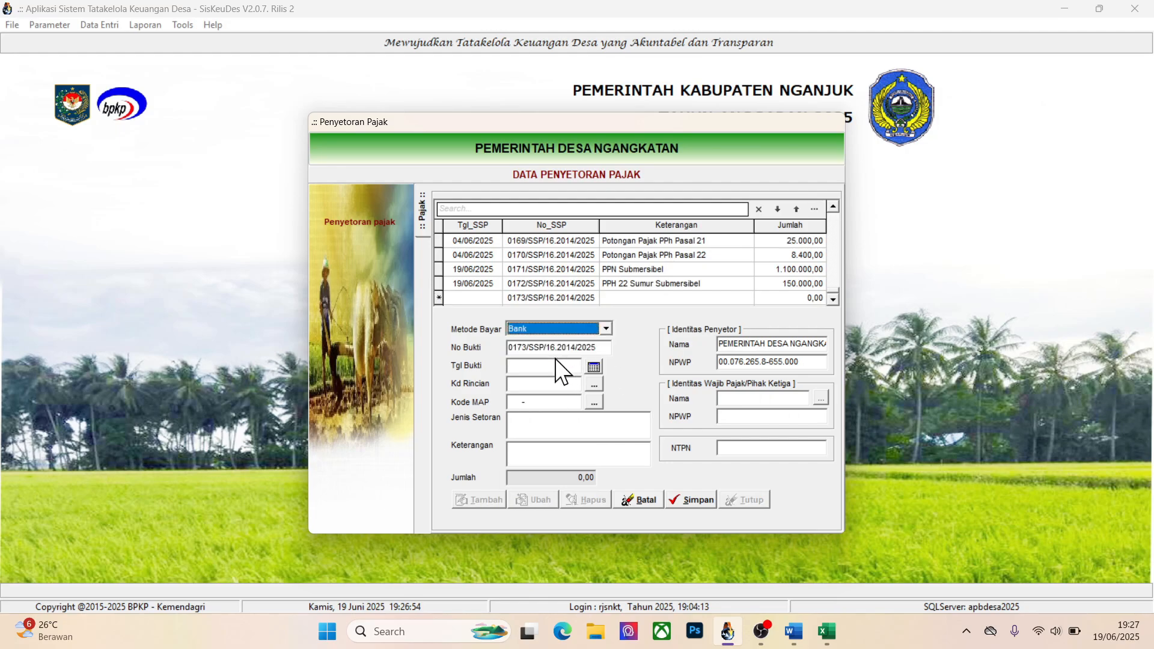
{"action": "key", "text": "Down"}
{"action": "left_click", "coordinate": [590, 363]}
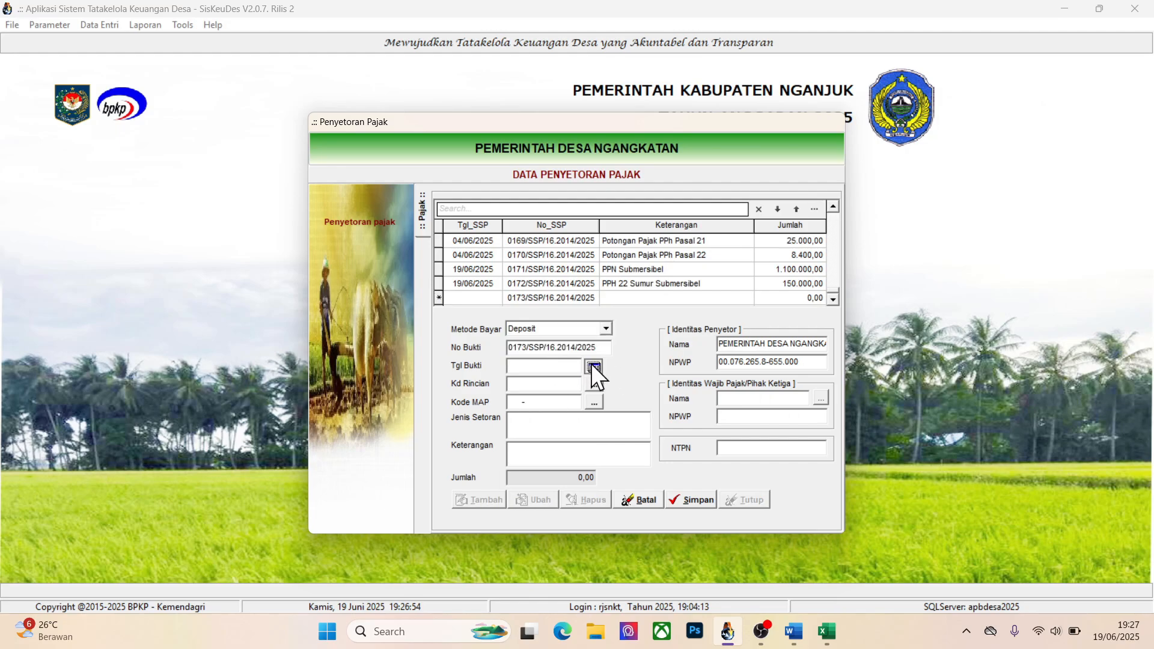
{"action": "left_click", "coordinate": [604, 404]}
Set the payment's Kd Rincian to 7.1.1.01. Potongan Pajak PPN Pusat, Kode MAP to 411211-100, and Keterangan to PPN travo
{"action": "left_click", "coordinate": [594, 385]}
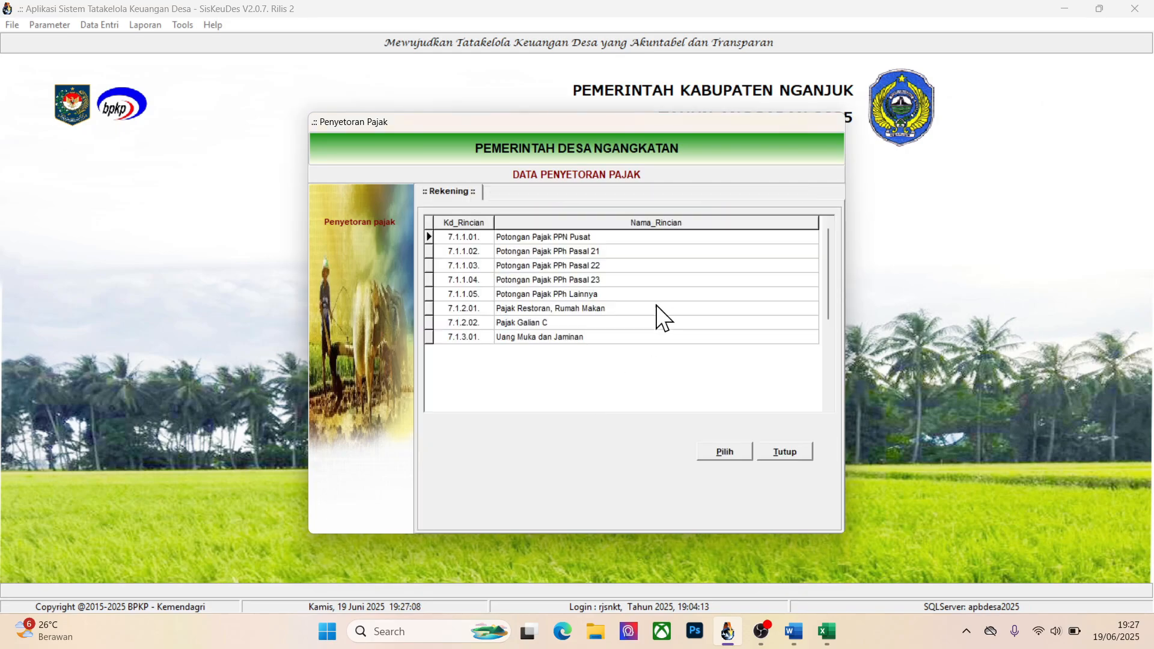
{"action": "left_click", "coordinate": [710, 449]}
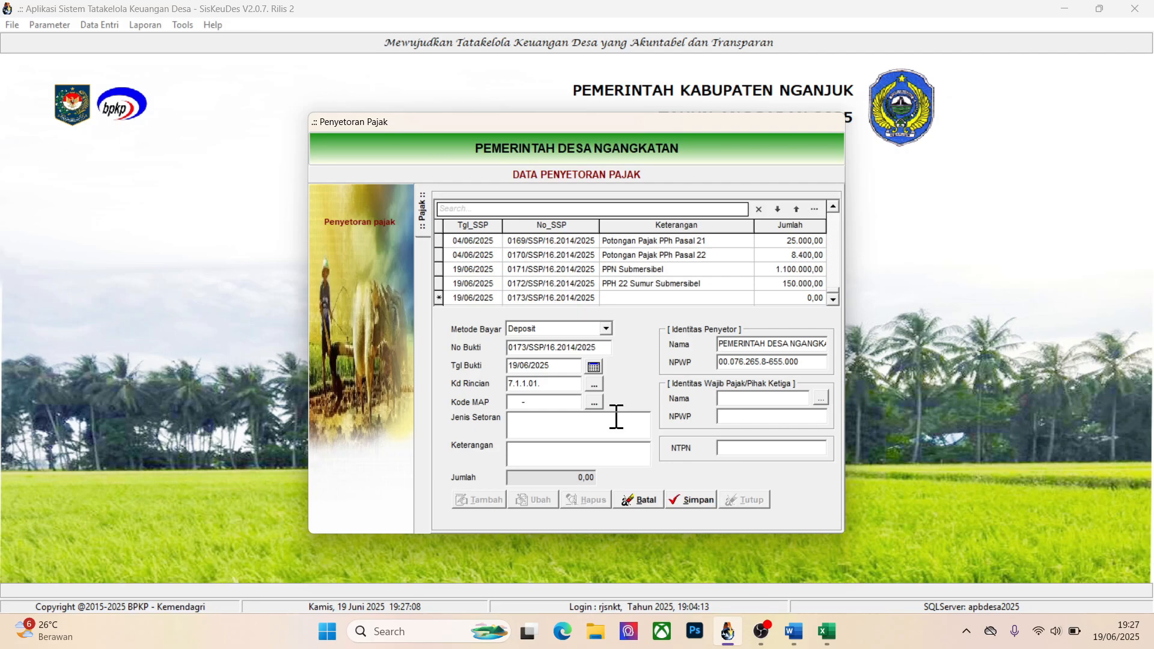
{"action": "left_click", "coordinate": [593, 401]}
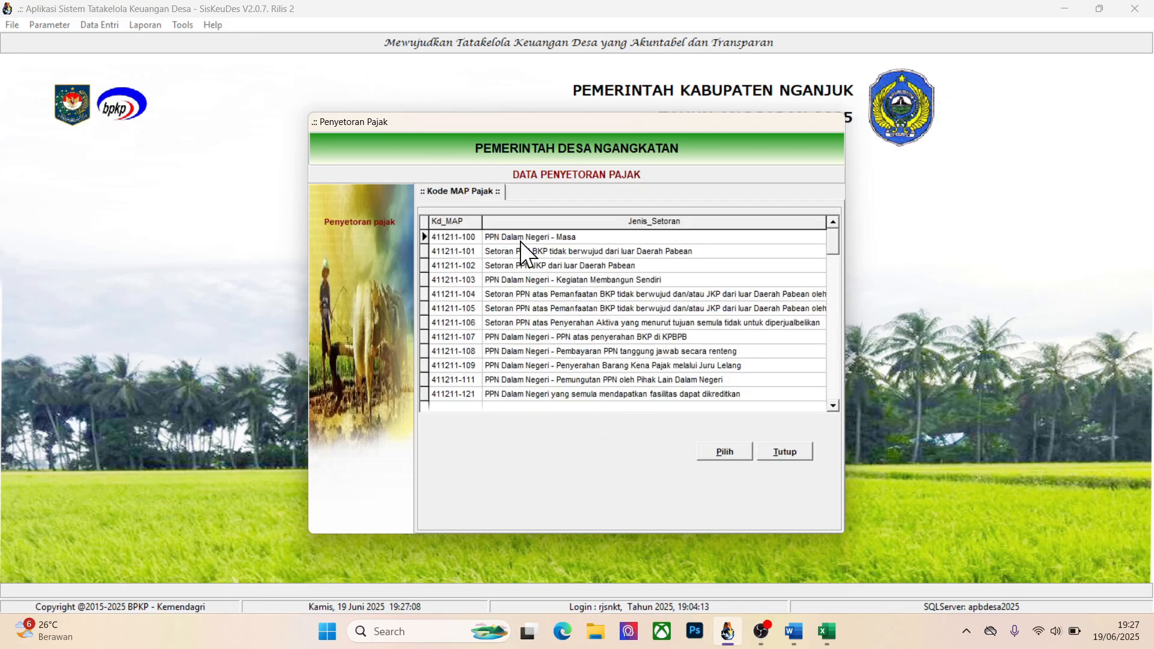
{"action": "left_click", "coordinate": [733, 449]}
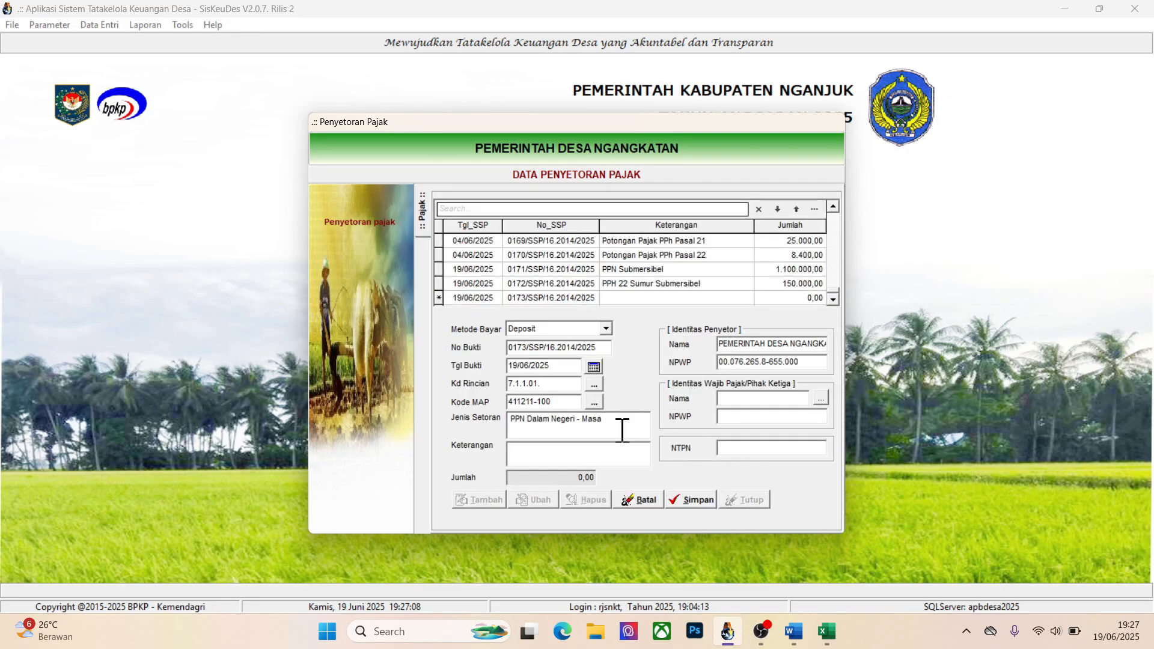
{"action": "type", "text": "PPN travo"}
Find the third-party taxpayer by name, assign their identity to the PPN travo payment, and save it
{"action": "left_click", "coordinate": [817, 397]}
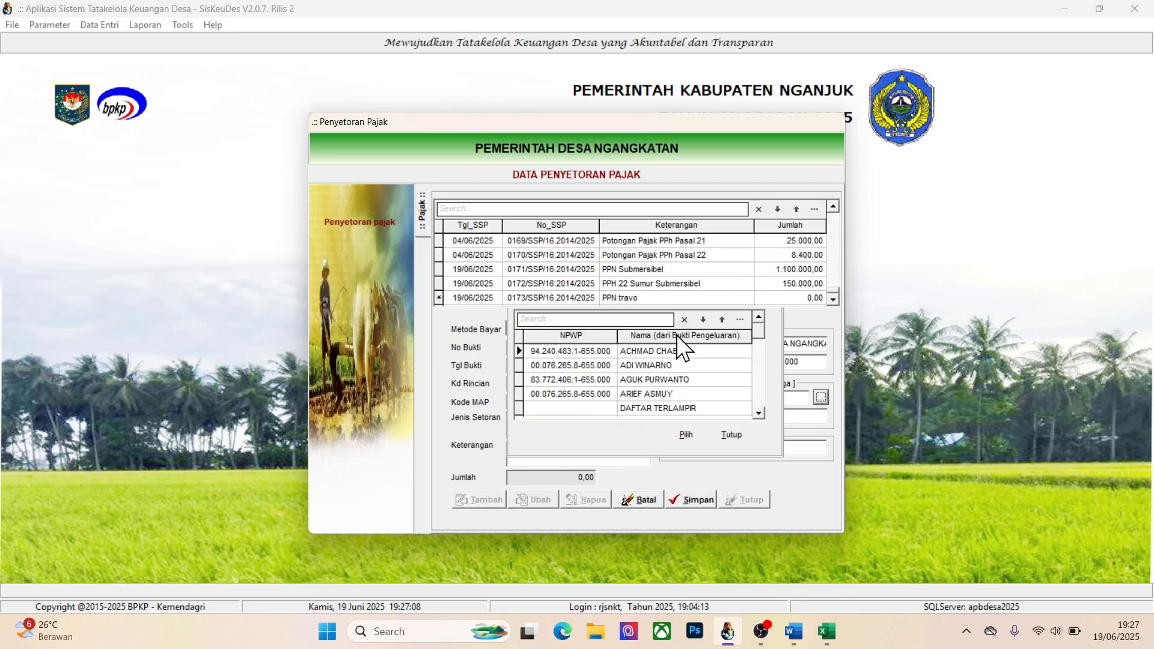
{"action": "left_click", "coordinate": [596, 320]}
{"action": "type", "text": "nuli"}
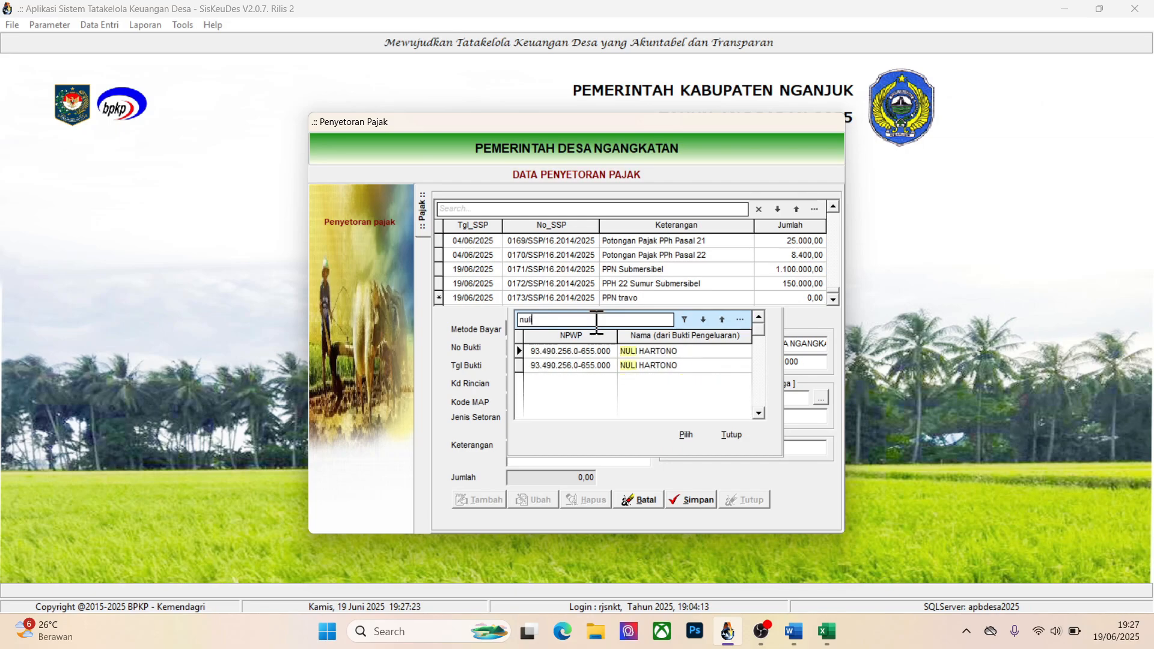
{"action": "left_click", "coordinate": [651, 353]}
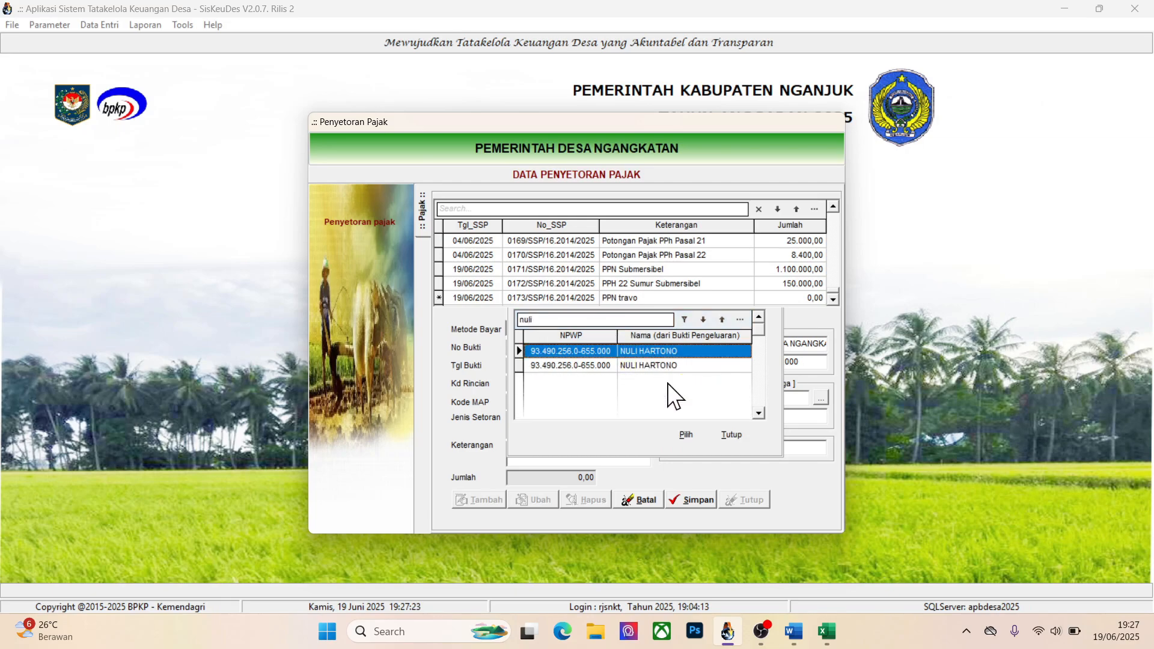
{"action": "left_click", "coordinate": [684, 434]}
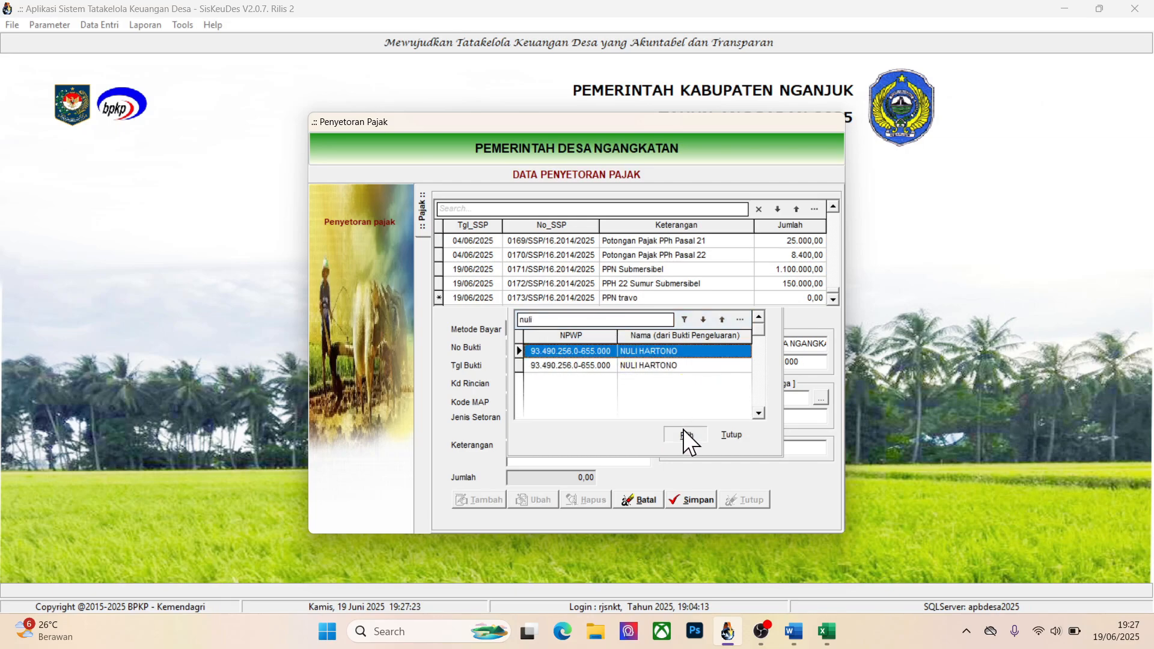
{"action": "left_click", "coordinate": [698, 499]}
Add the Belanja Travo deduction Potongan Pajak PPN Pusat of 550.000,00 to the PPN travo payment's Rincian Bukti and save it
{"action": "double_click", "coordinate": [621, 300]}
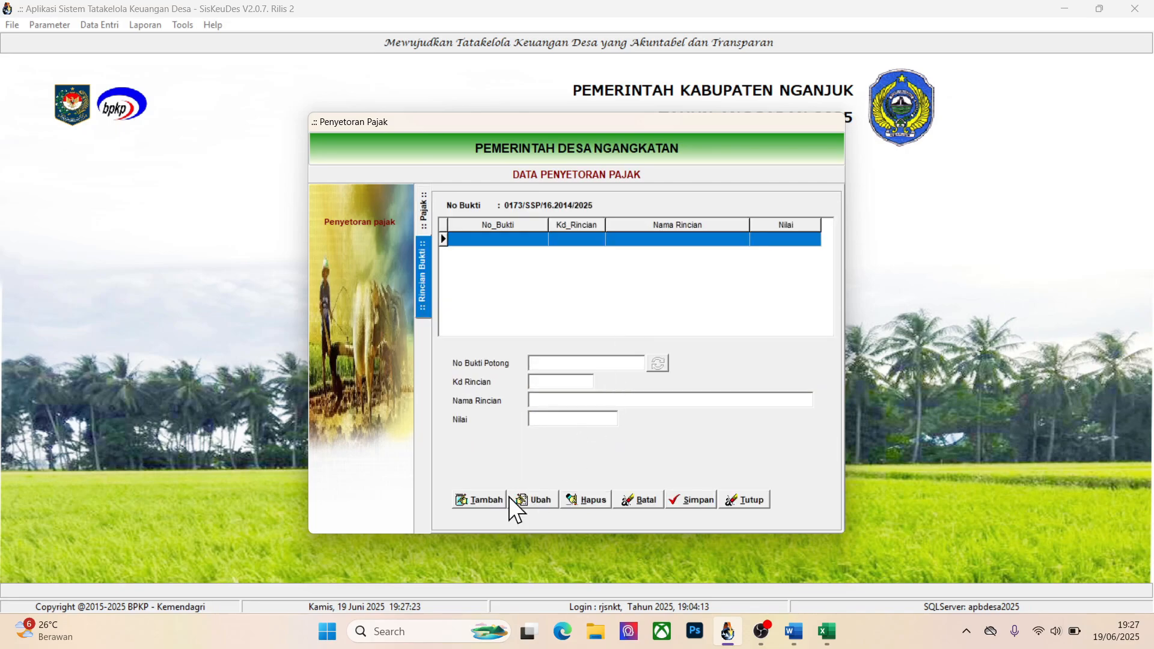
{"action": "left_click", "coordinate": [485, 499]}
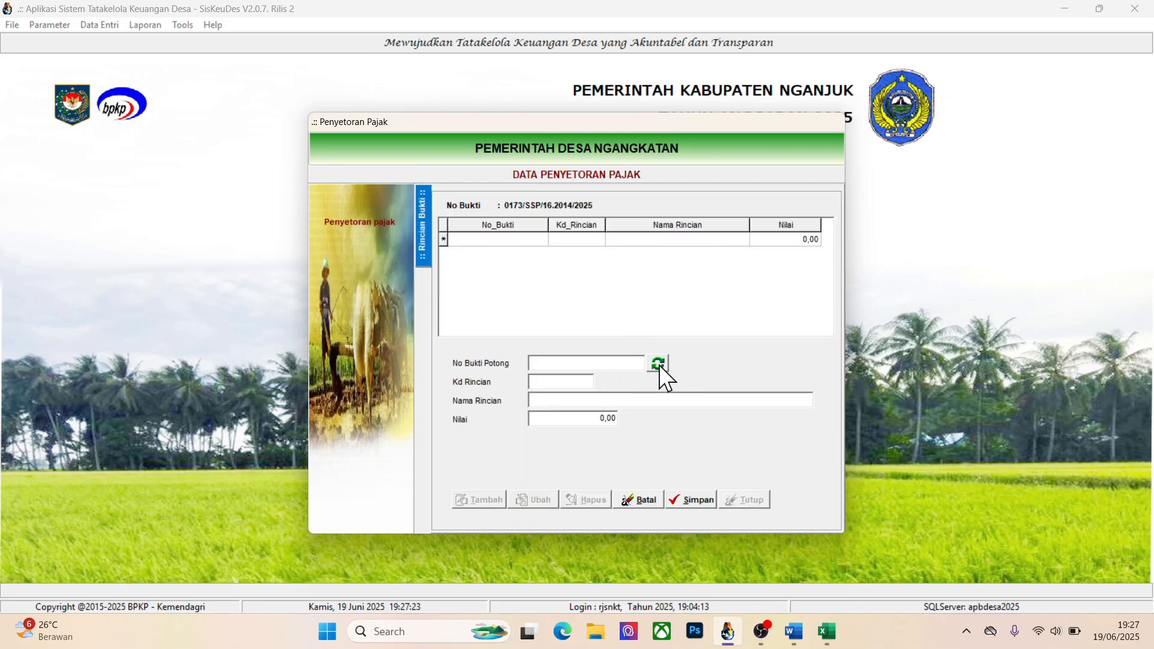
{"action": "left_click", "coordinate": [659, 364]}
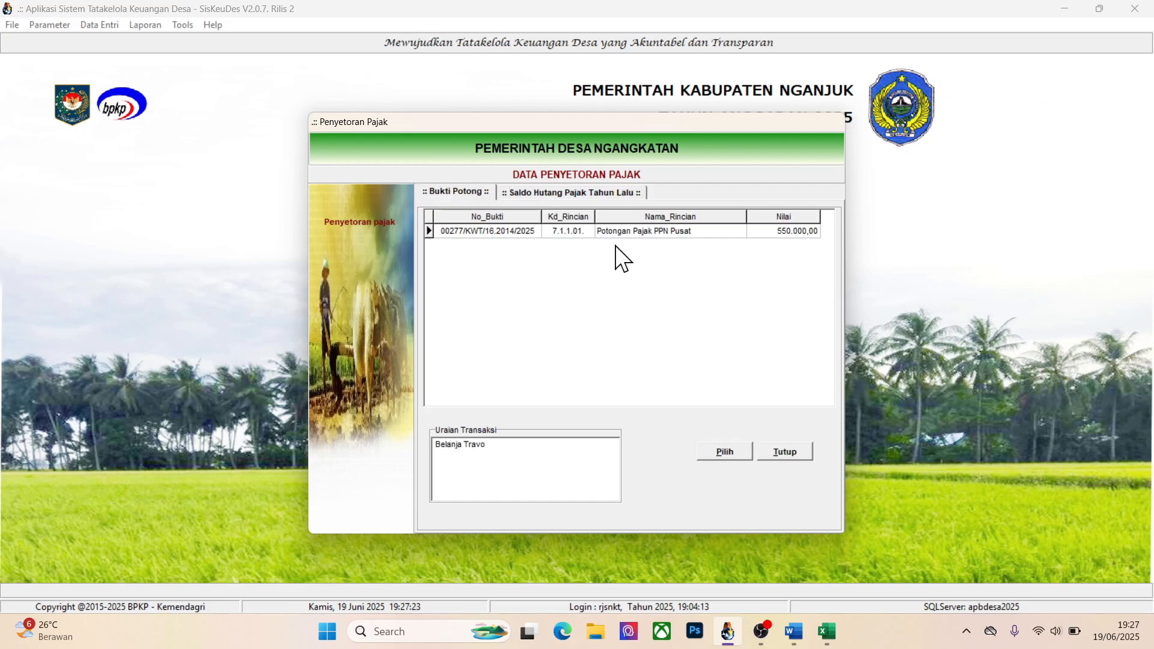
{"action": "left_click", "coordinate": [586, 236]}
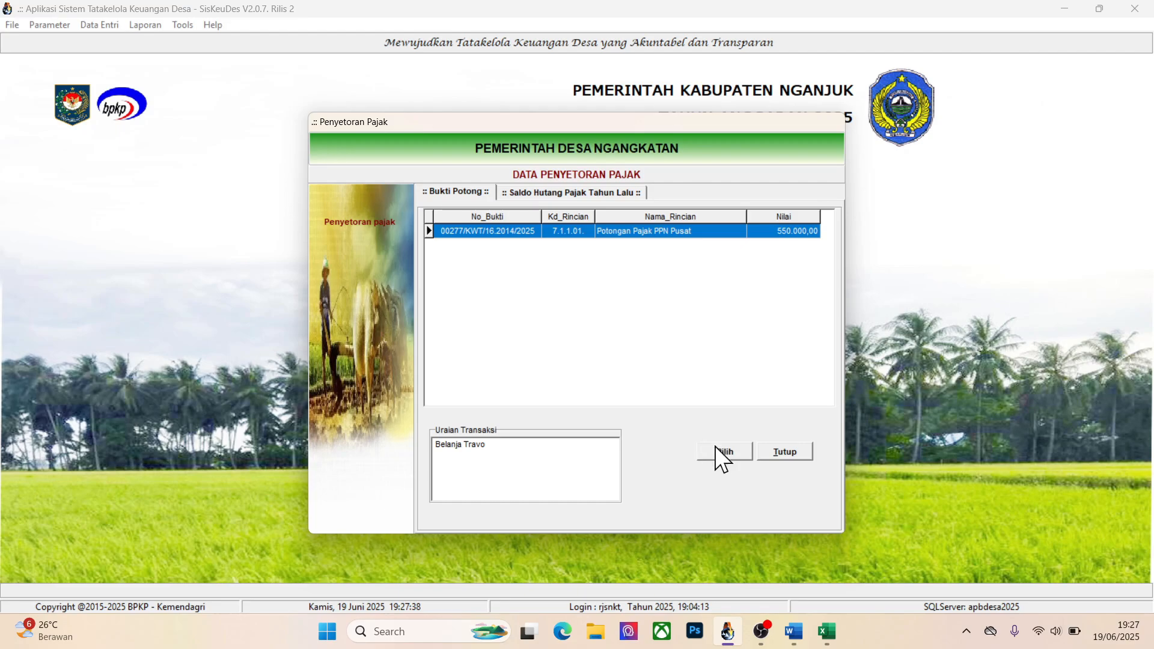
{"action": "left_click", "coordinate": [727, 456]}
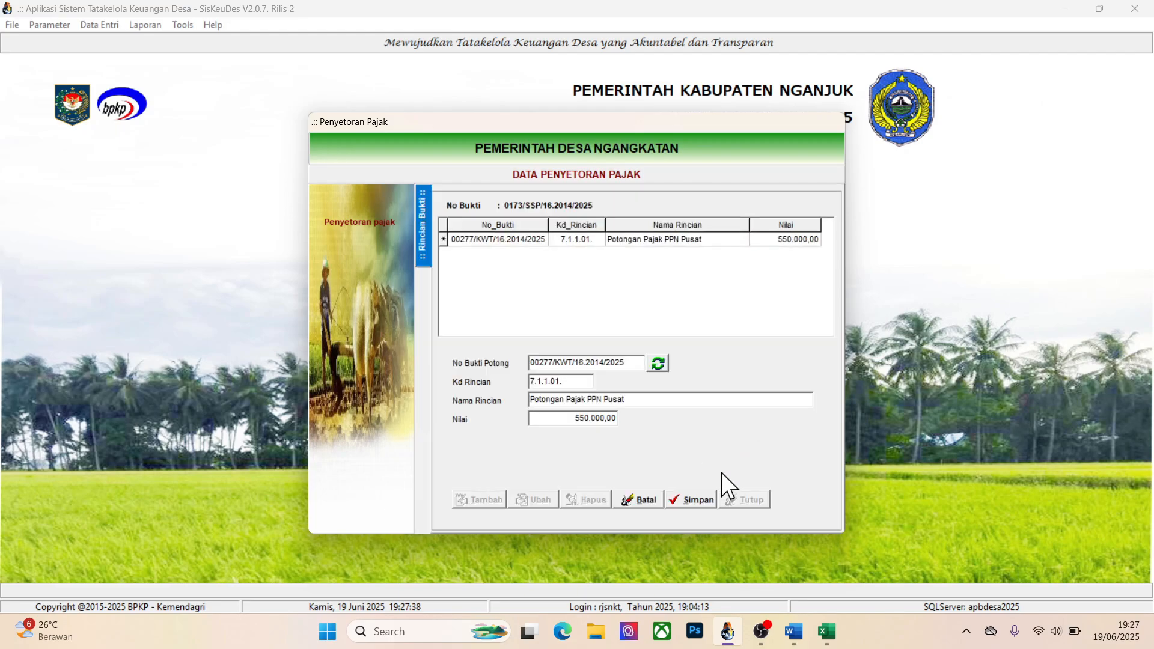
{"action": "left_click", "coordinate": [695, 496]}
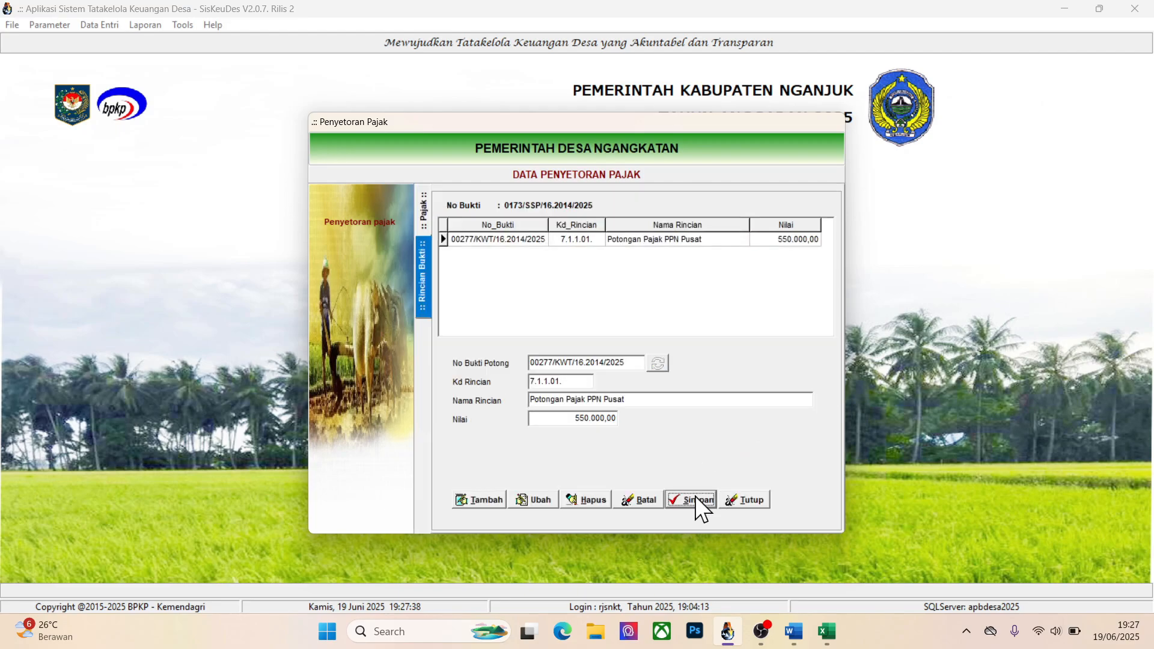
Add another tax payment after the PPN travo entry, with Metode Bayar set to Deposit and Tgl Bukti 19/06/2025
{"action": "left_click", "coordinate": [423, 221]}
{"action": "left_click", "coordinate": [477, 499]}
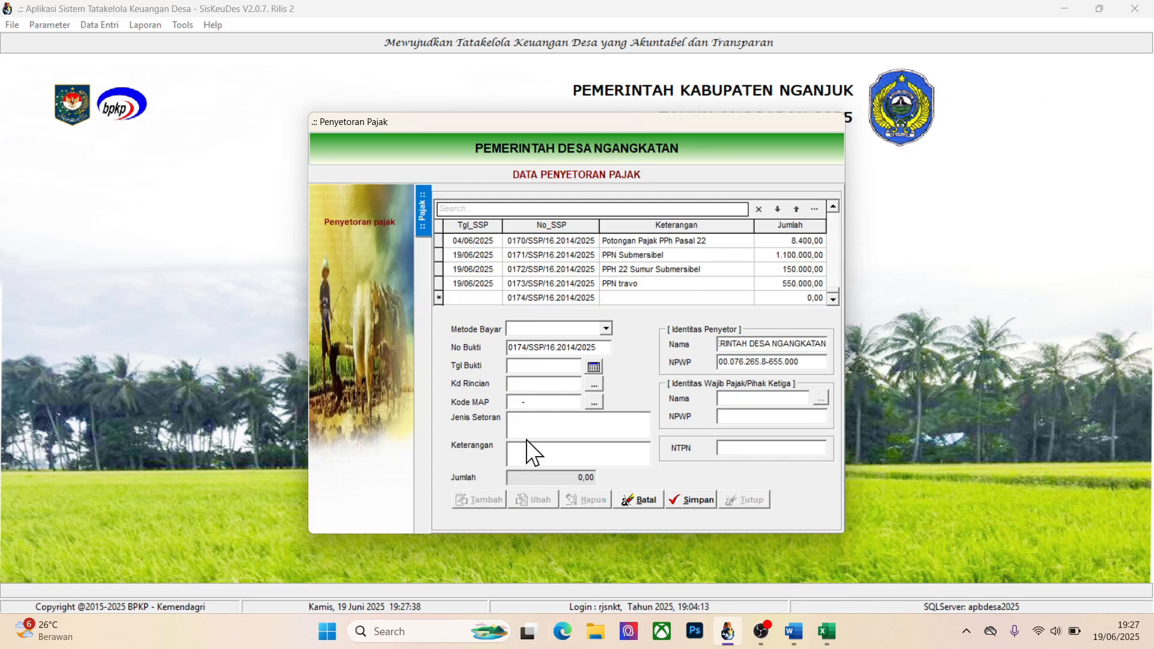
{"action": "left_click", "coordinate": [603, 330]}
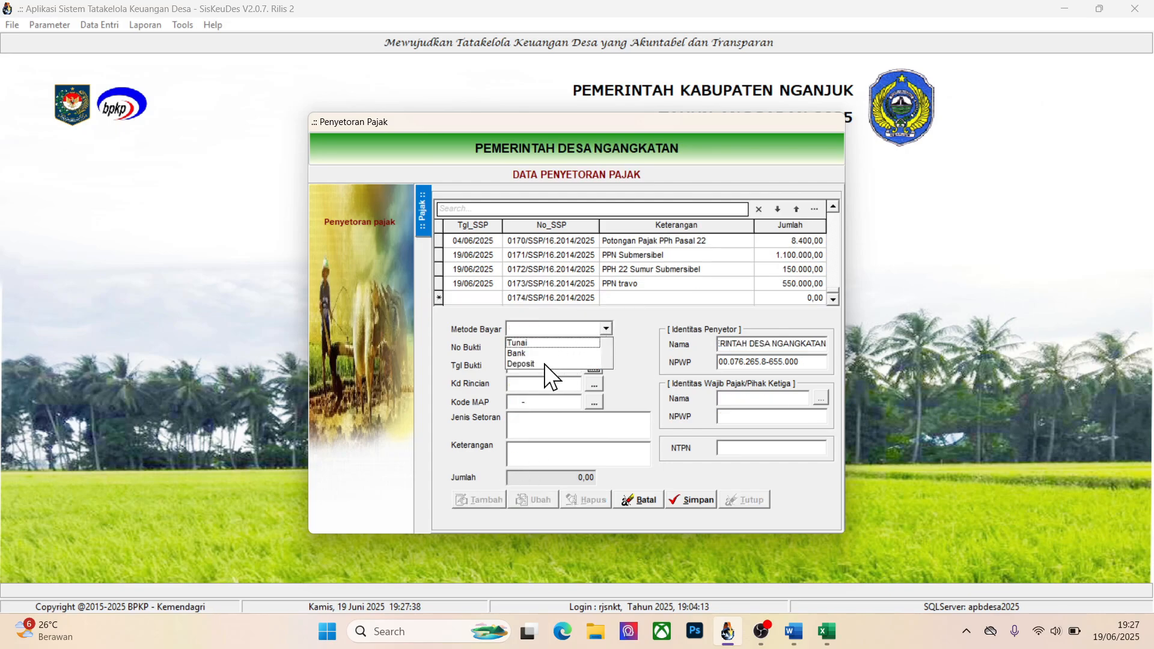
{"action": "left_click", "coordinate": [560, 362]}
{"action": "left_click", "coordinate": [593, 368]}
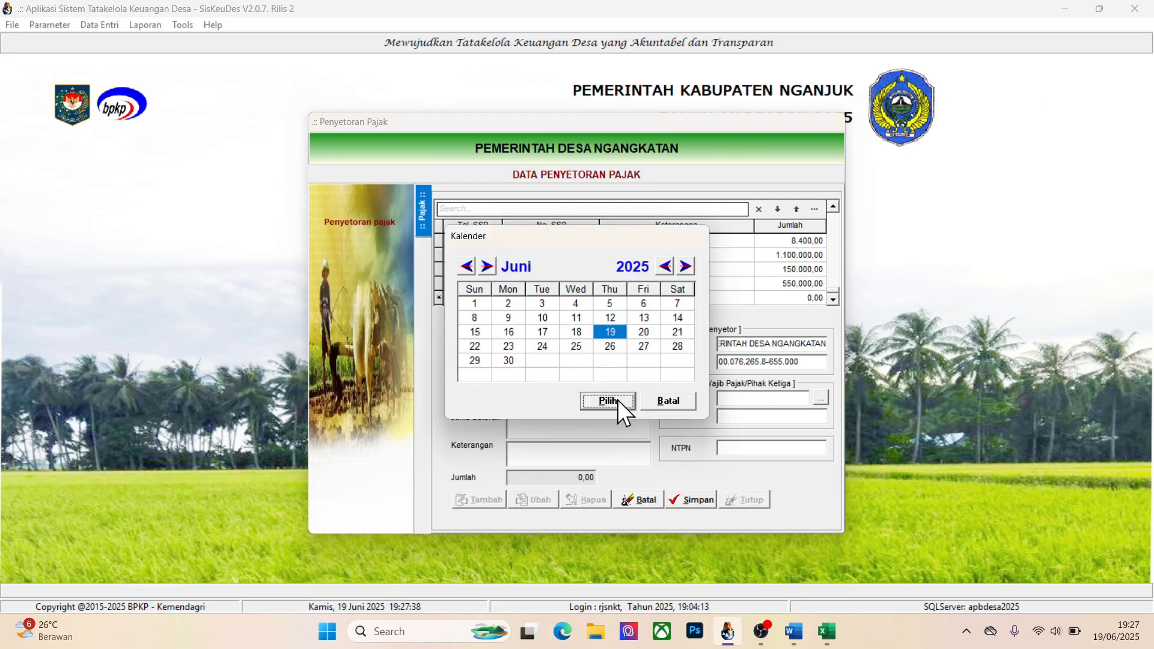
{"action": "left_click", "coordinate": [617, 399]}
Set the new payment's Kd Rincian to 7.1.1.03. Potongan Pajak PPh Pasal 22, Kode MAP to 411122-100, and Keterangan to PPH 22 Travo
{"action": "left_click", "coordinate": [590, 384]}
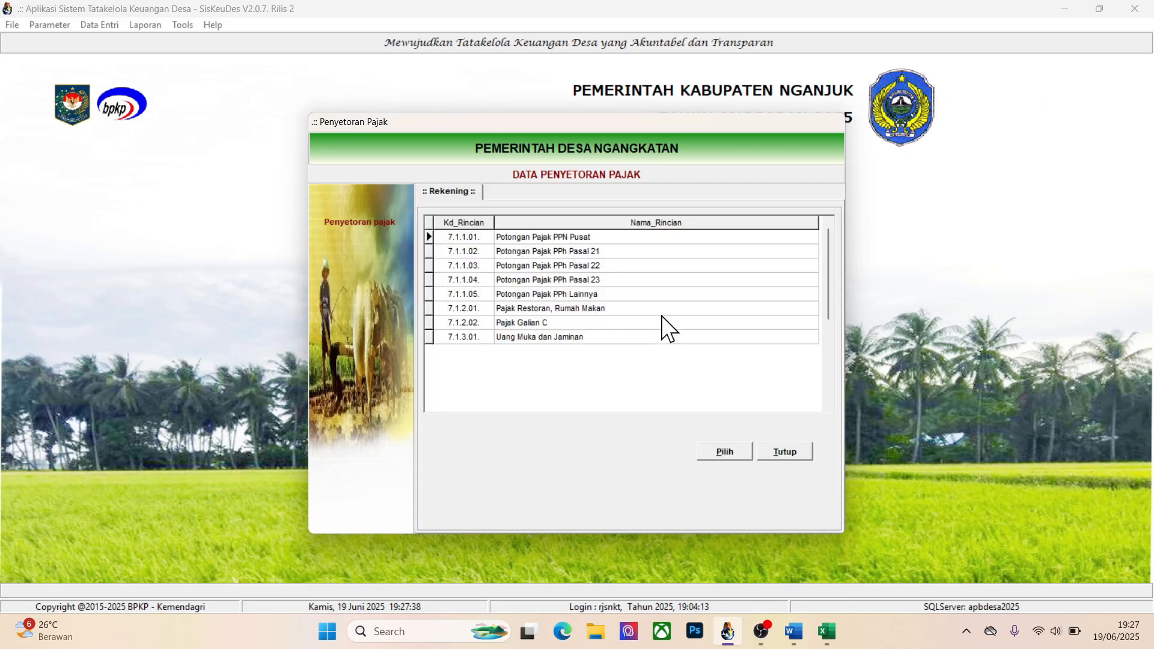
{"action": "left_click", "coordinate": [582, 266]}
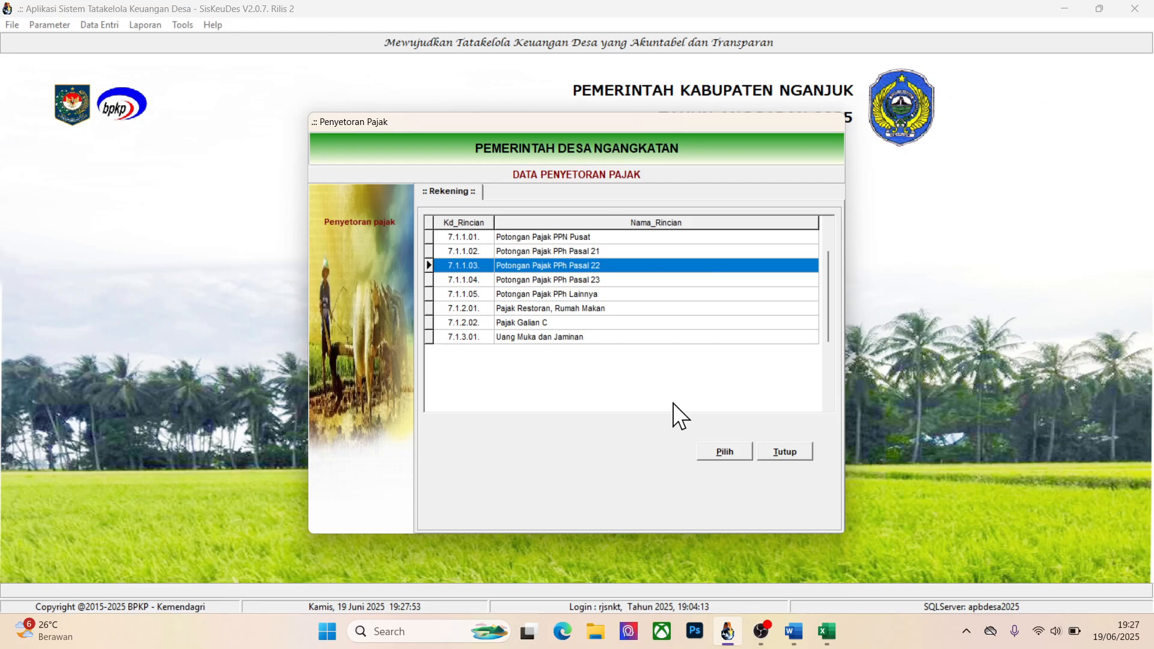
{"action": "left_click", "coordinate": [710, 451]}
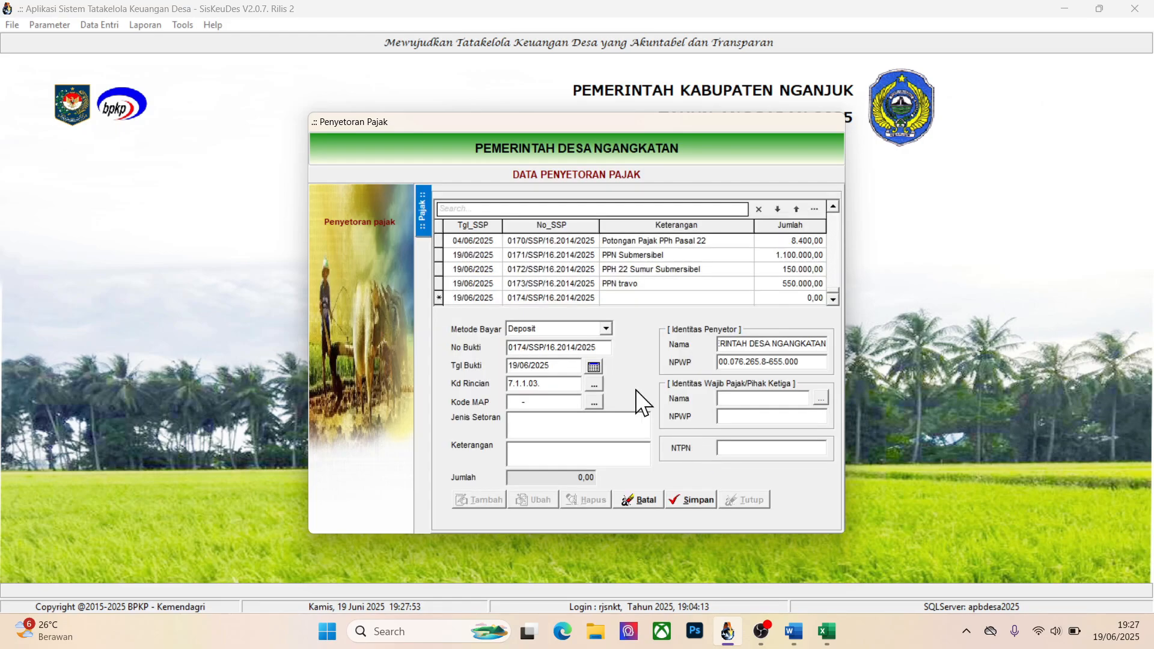
{"action": "left_click", "coordinate": [596, 399]}
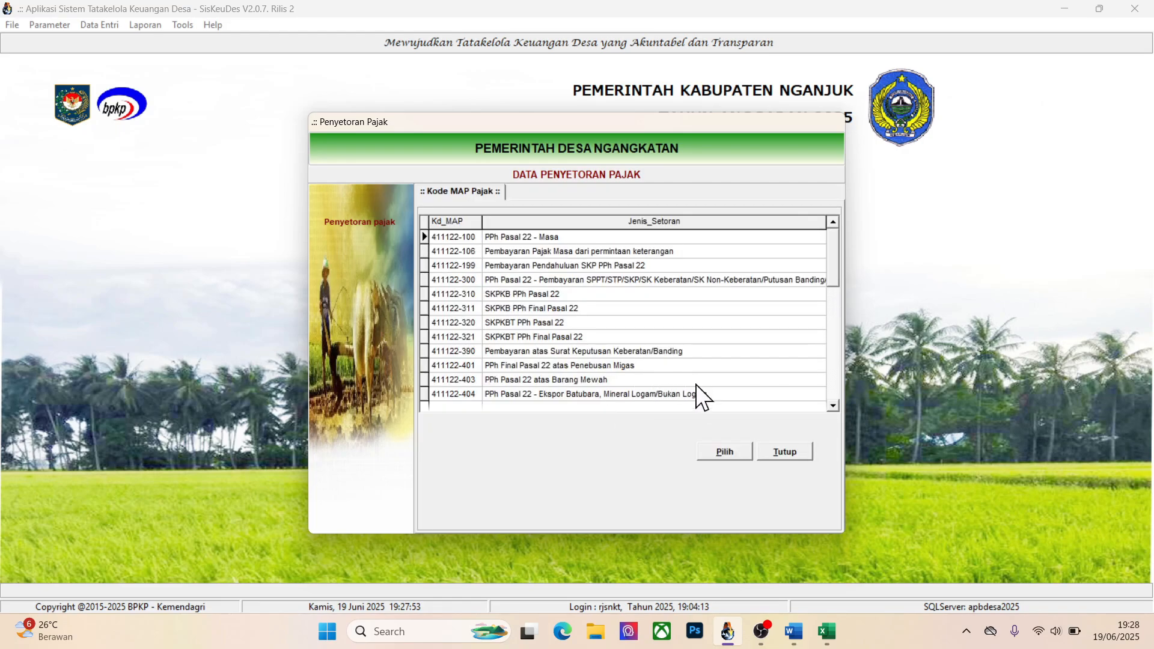
{"action": "left_click", "coordinate": [718, 449]}
{"action": "left_click", "coordinate": [557, 449]}
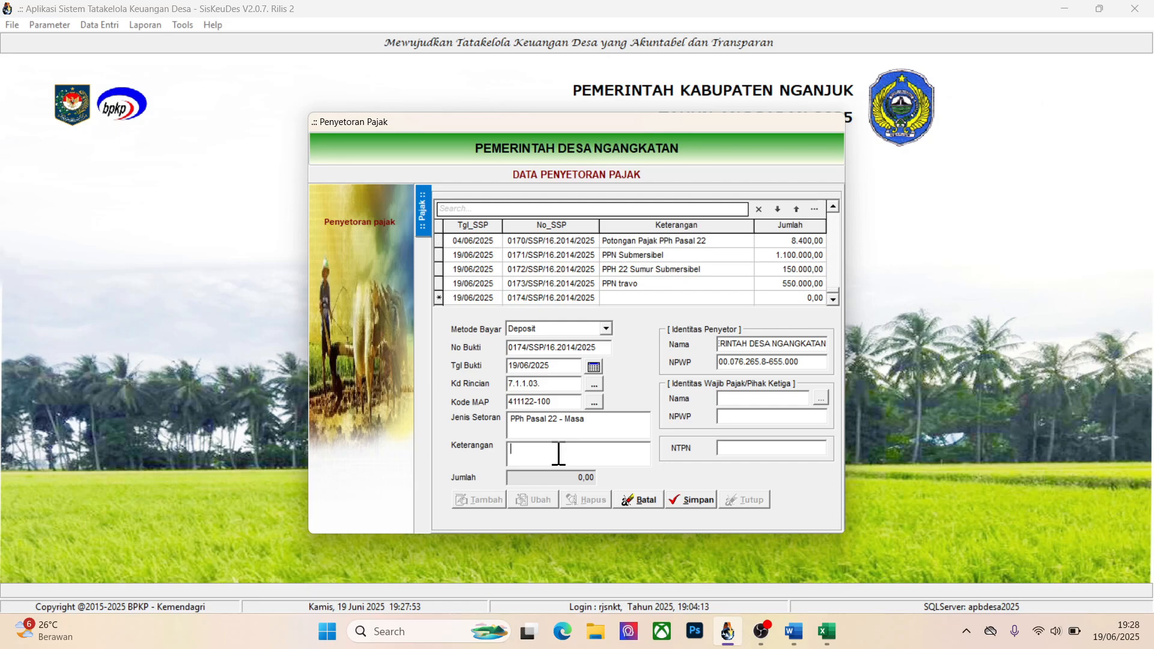
{"action": "type", "text": "PPH 22 Traco"}
{"action": "key", "text": "BackSpace"}
{"action": "key", "text": "BackSpace"}
{"action": "type", "text": "vo"}
Find the third-party taxpayer by name, assign their identity to the PPH 22 Travo payment, and save it
{"action": "left_click", "coordinate": [821, 398]}
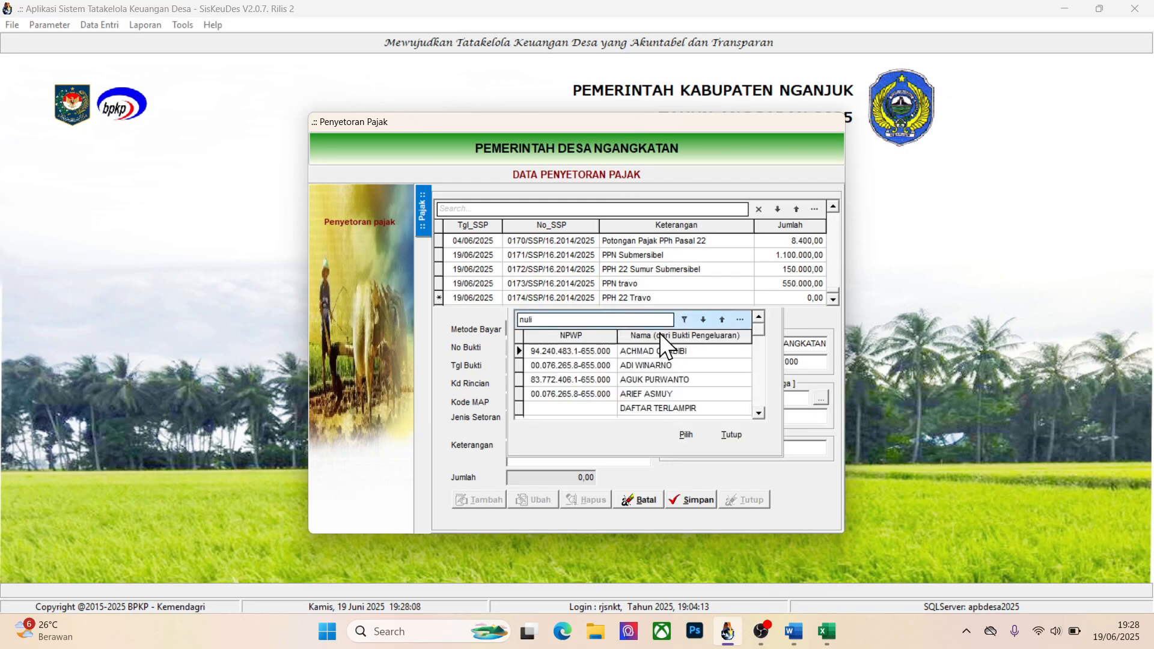
{"action": "left_click", "coordinate": [654, 351]}
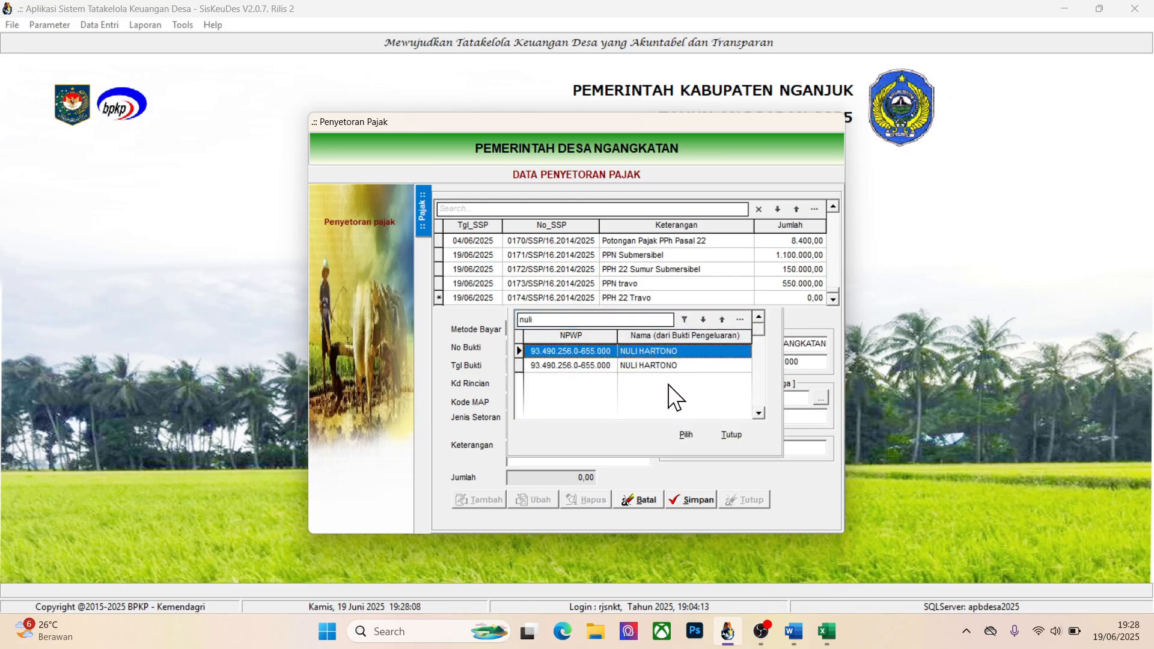
{"action": "left_click", "coordinate": [675, 428]}
{"action": "left_click", "coordinate": [690, 499]}
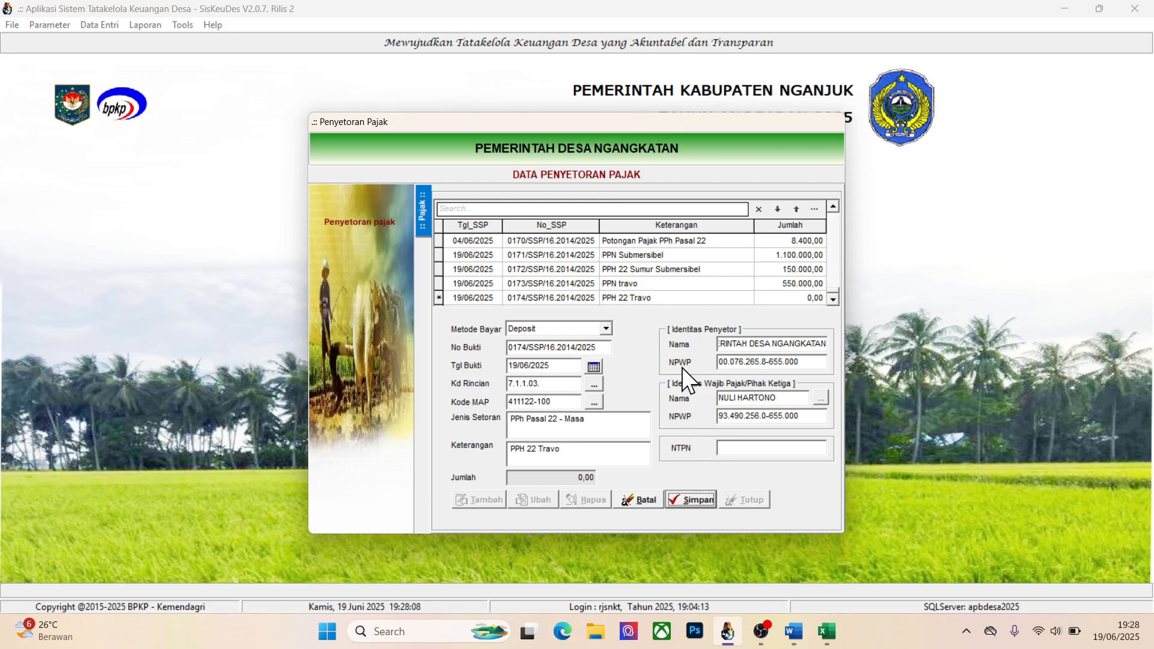
Add the Belanja Travo deduction Potongan Pajak PPh Pasal 22 of 75.000,00 to the PPH 22 Travo payment's Rincian Bukti, save it, and close Penyetoran Pajak
{"action": "left_click", "coordinate": [589, 298]}
{"action": "double_click", "coordinate": [589, 301]}
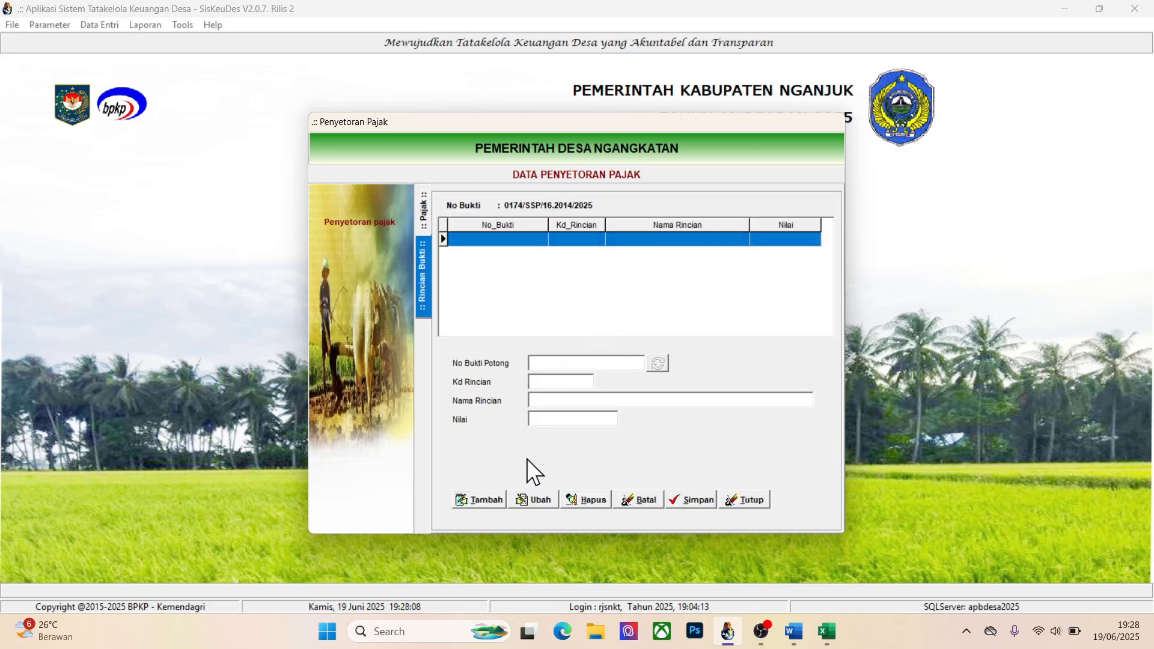
{"action": "left_click", "coordinate": [486, 494]}
{"action": "left_click", "coordinate": [656, 361]}
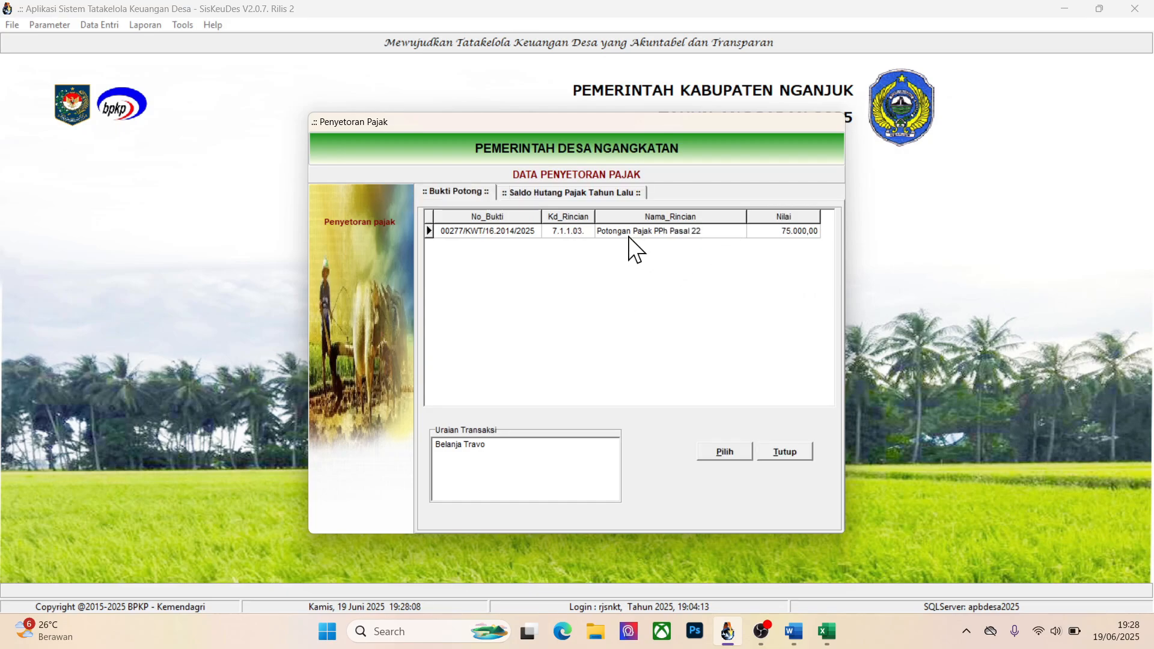
{"action": "left_click", "coordinate": [615, 232]}
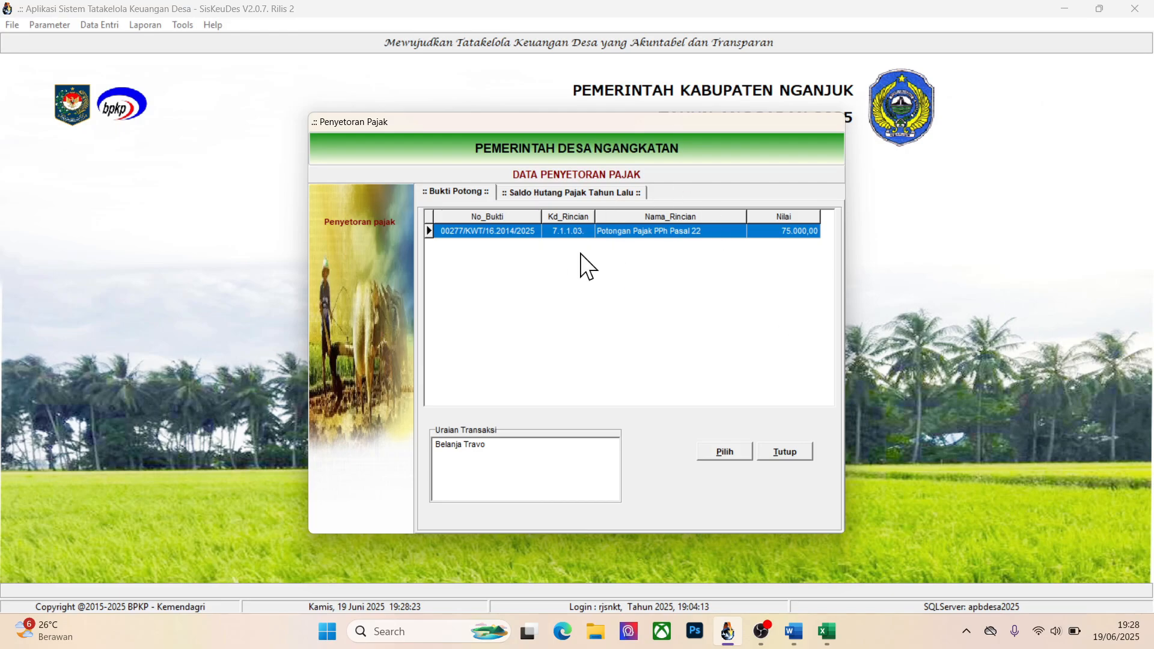
{"action": "left_click", "coordinate": [734, 450]}
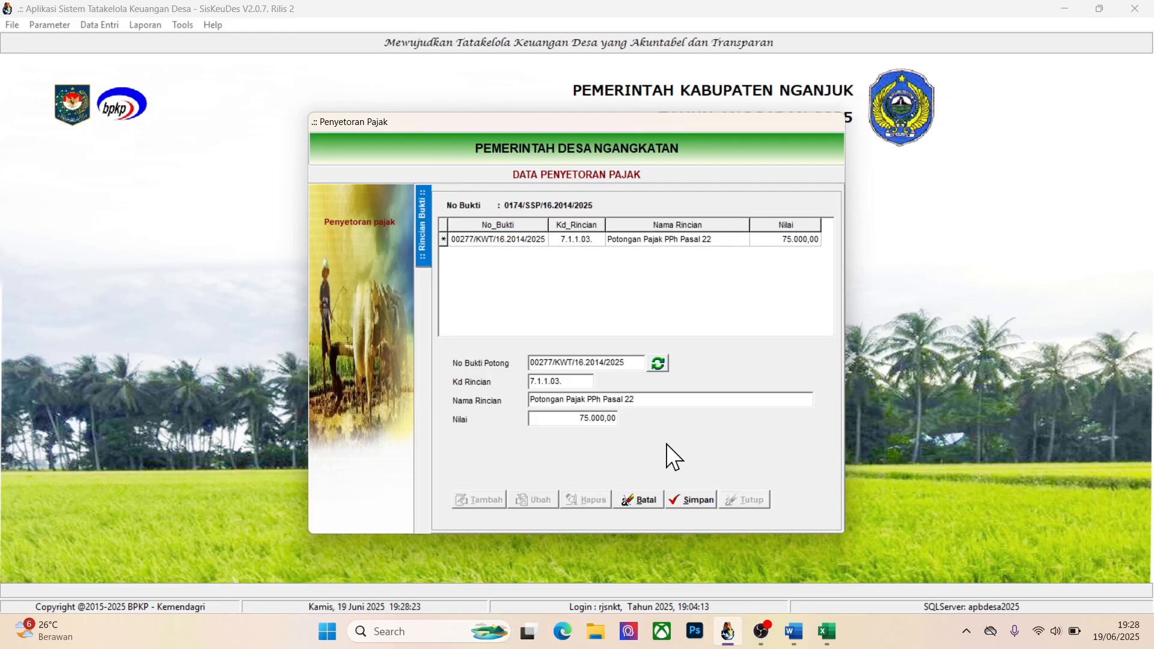
{"action": "left_click", "coordinate": [694, 496]}
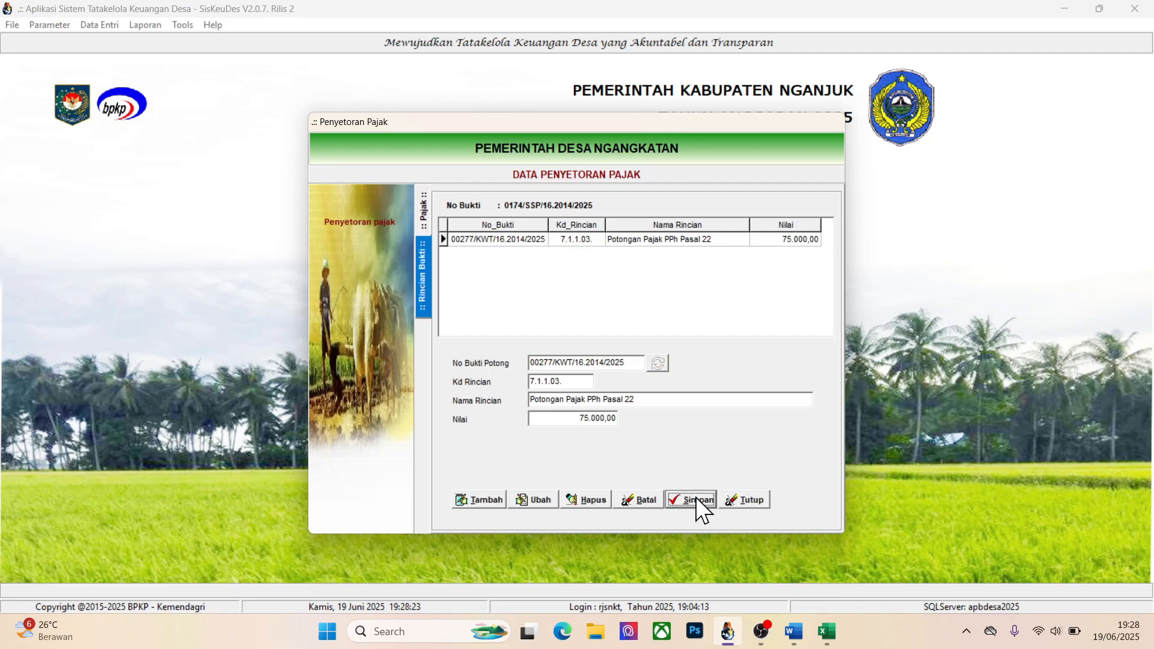
{"action": "left_click", "coordinate": [741, 499]}
{"action": "left_click", "coordinate": [758, 486]}
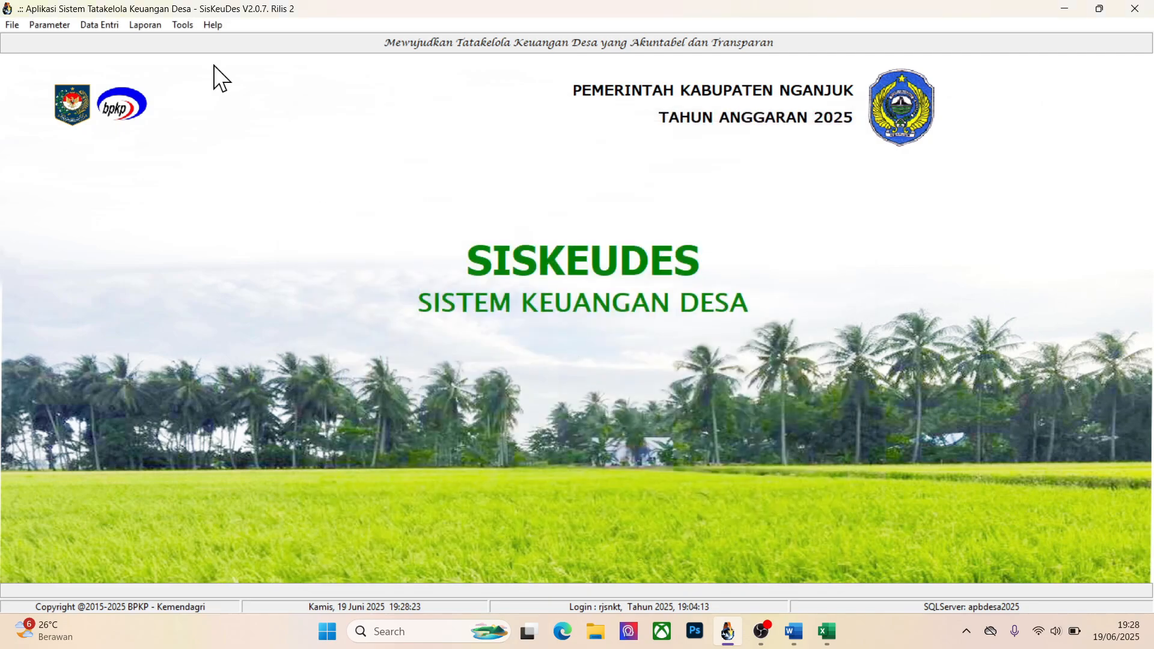
Generate the Buku Kas Pembantu Deposit Pajak report for 16 KECAMATAN REJOSO, village 16.2014. PEMERINTAH DESA NGANGKATAN
{"action": "left_click", "coordinate": [146, 24]}
{"action": "left_click", "coordinate": [176, 106]}
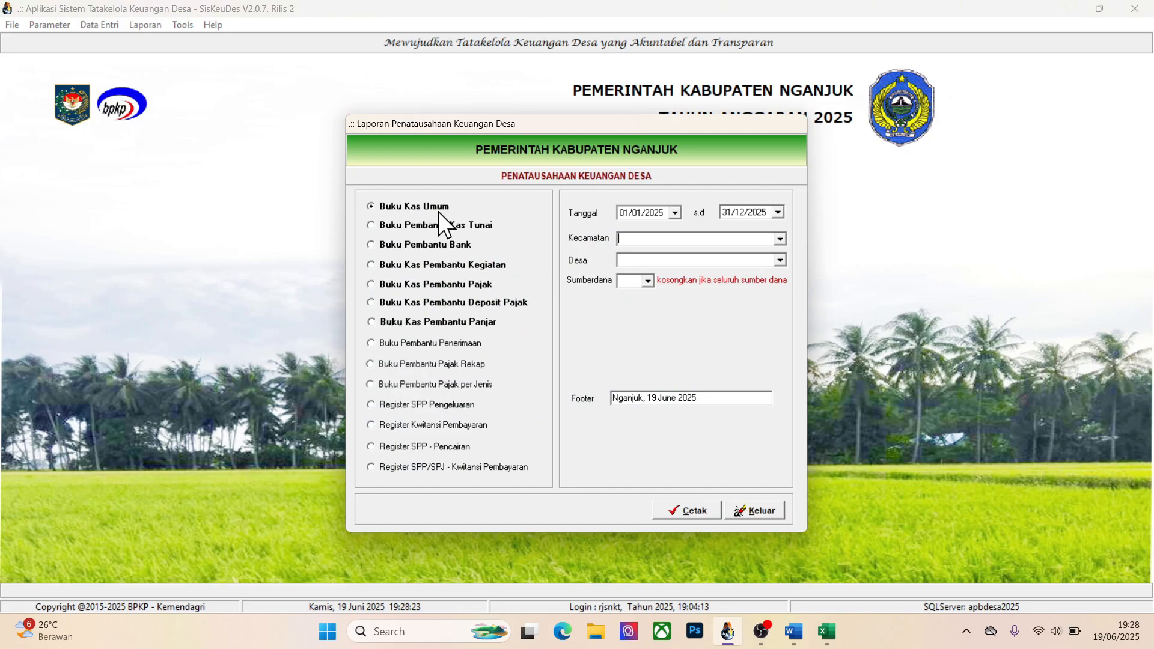
{"action": "left_click", "coordinate": [446, 301]}
{"action": "left_click", "coordinate": [676, 242]}
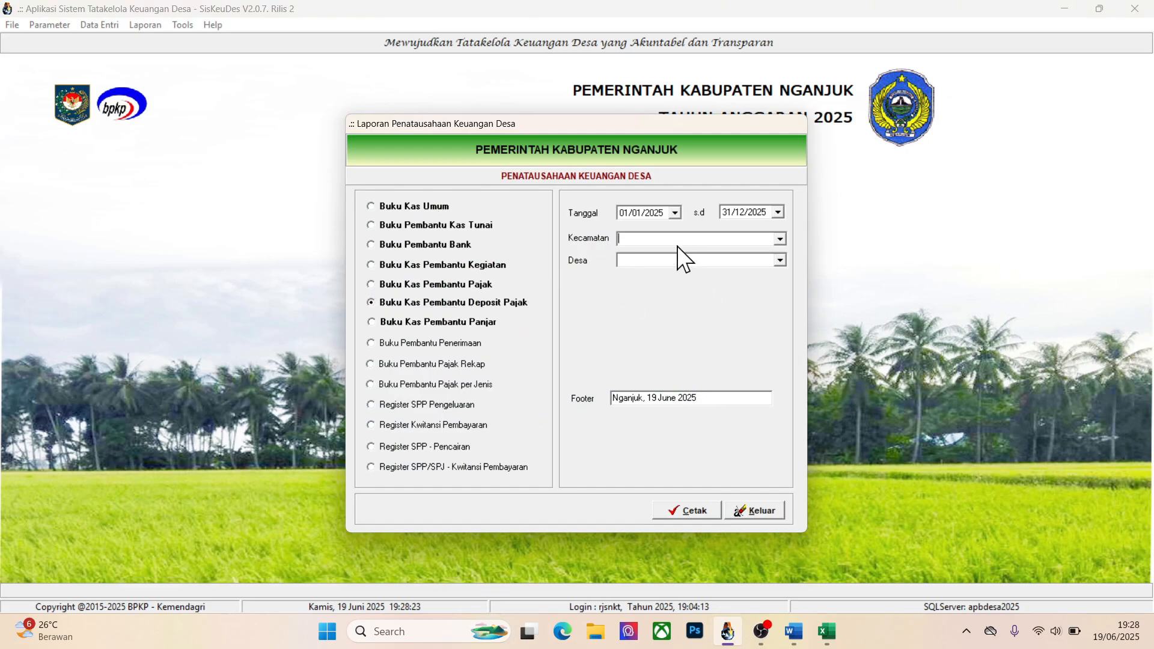
{"action": "key", "text": "Tab"}
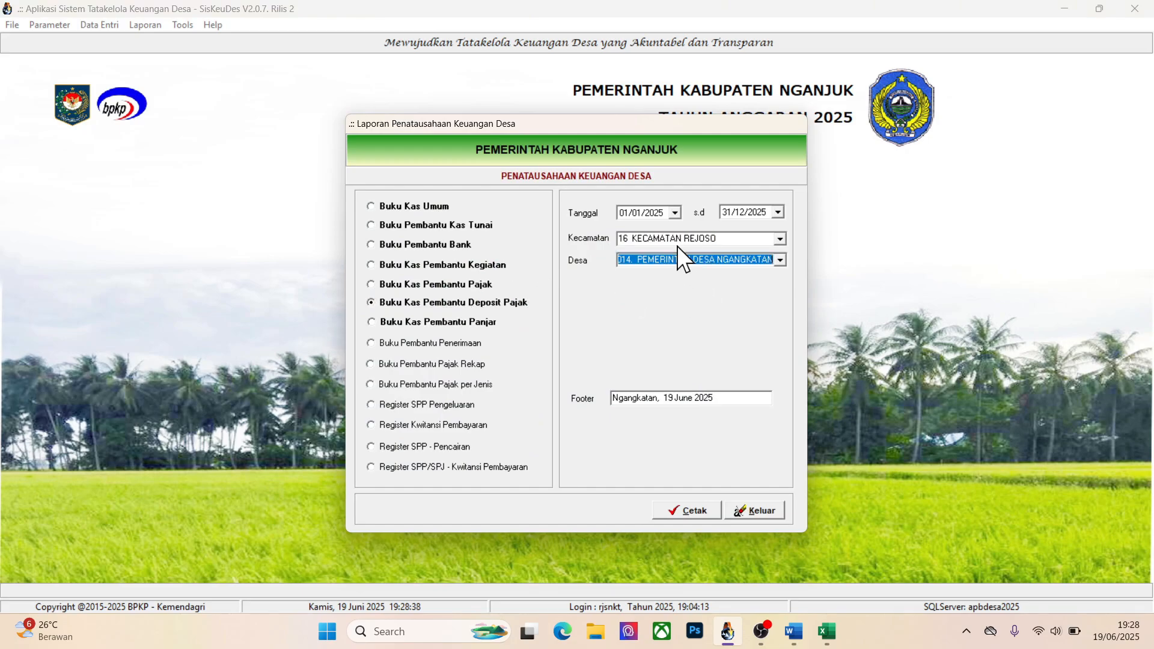
{"action": "left_click", "coordinate": [690, 503]}
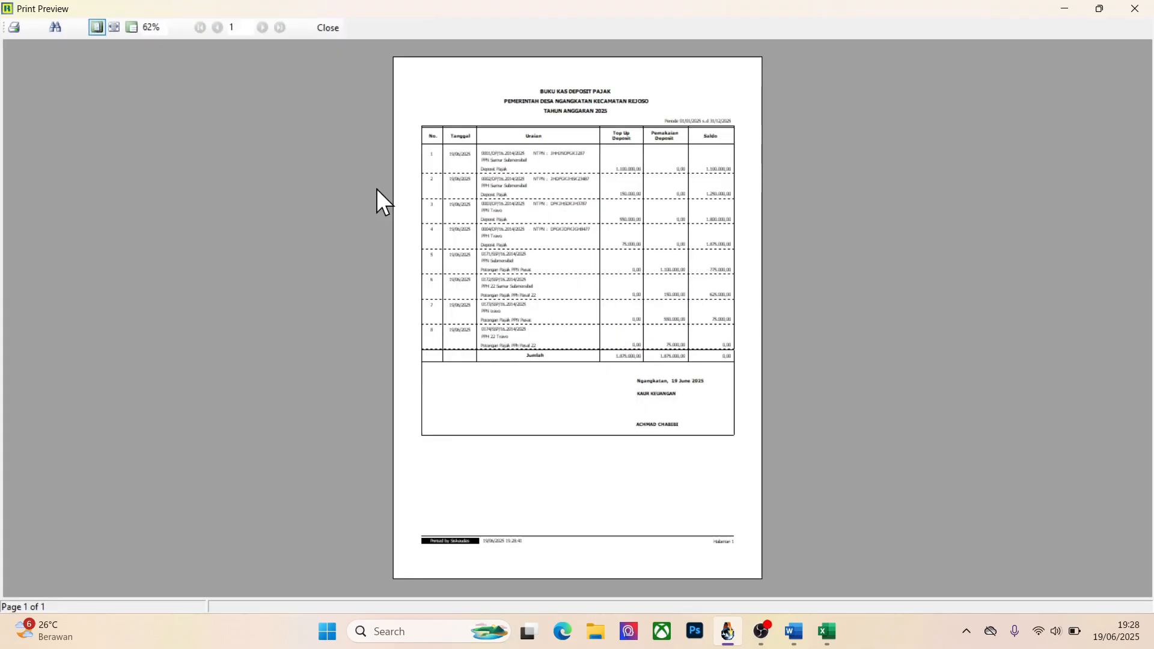
Review the deposit top-ups, deposit usage and balances through the Jumlah row of the Buku Kas Deposit Pajak, and close the report
{"action": "left_click", "coordinate": [117, 33]}
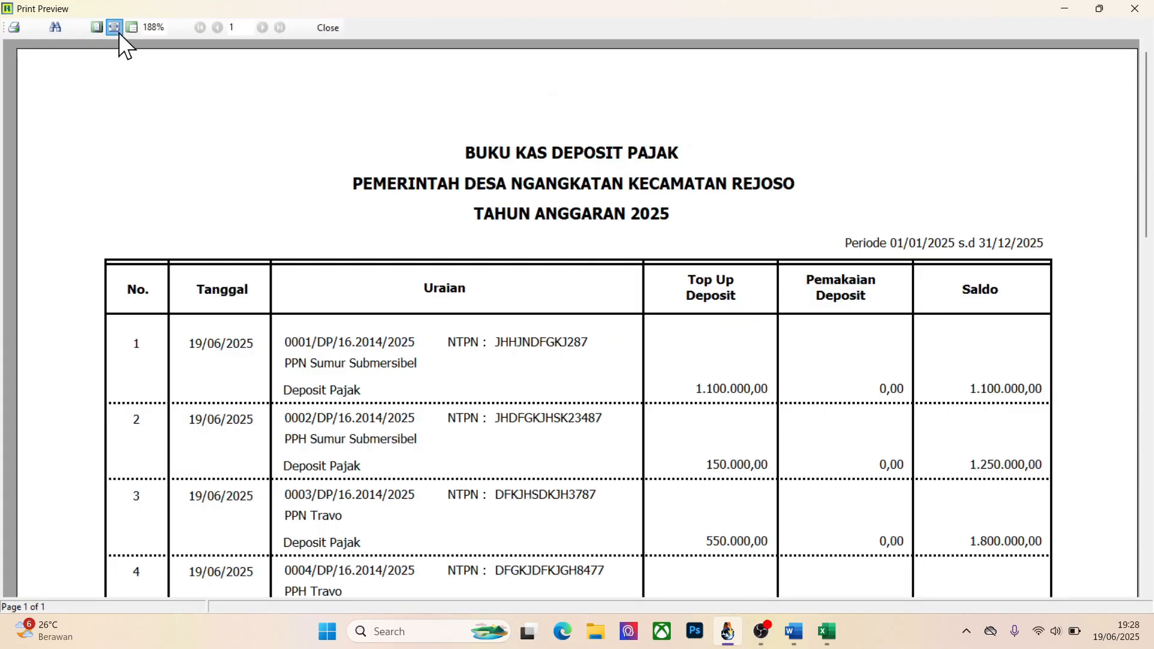
{"action": "mouse_move", "coordinate": [1147, 191]}
{"action": "left_mouse_down"}
{"action": "mouse_move", "coordinate": [1148, 342]}
{"action": "mouse_move", "coordinate": [1147, 272]}
{"action": "left_mouse_up"}
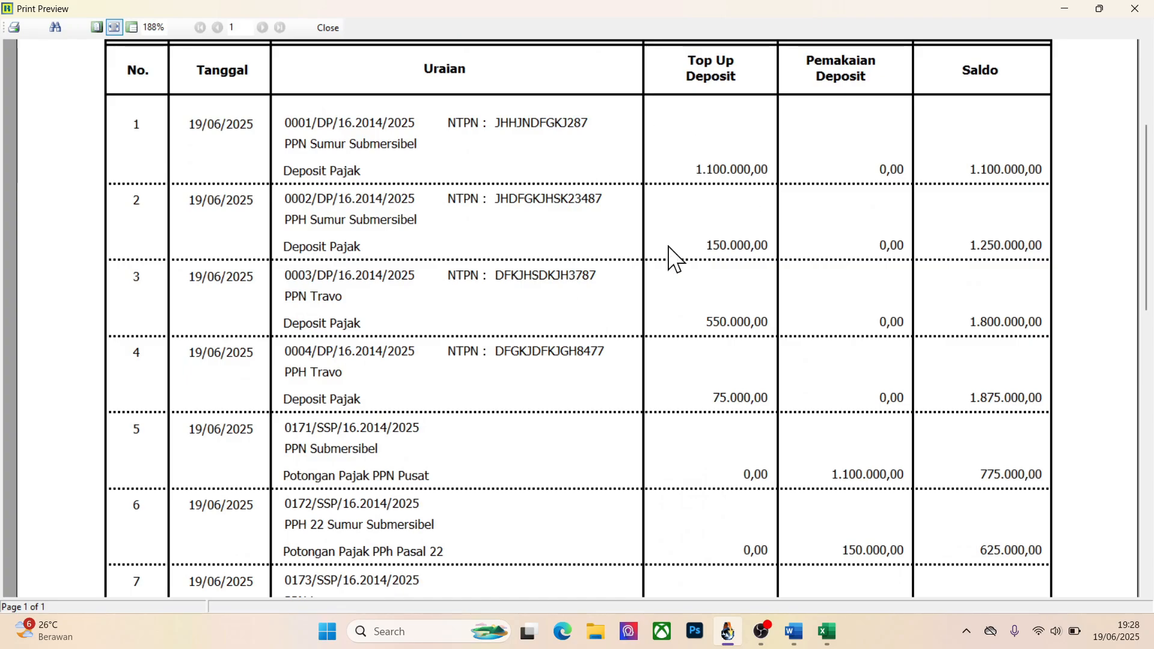
{"action": "mouse_move", "coordinate": [1149, 258]}
{"action": "left_mouse_down"}
{"action": "mouse_move", "coordinate": [1149, 340]}
{"action": "mouse_move", "coordinate": [1149, 326]}
{"action": "left_mouse_up"}
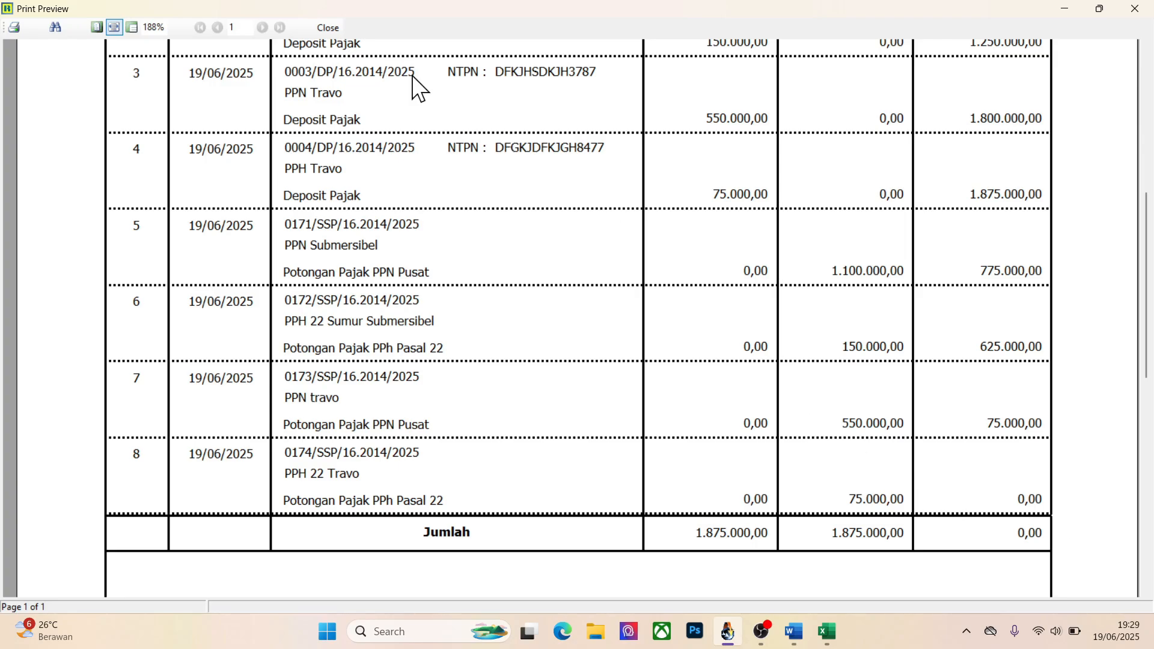
{"action": "left_click", "coordinate": [328, 28]}
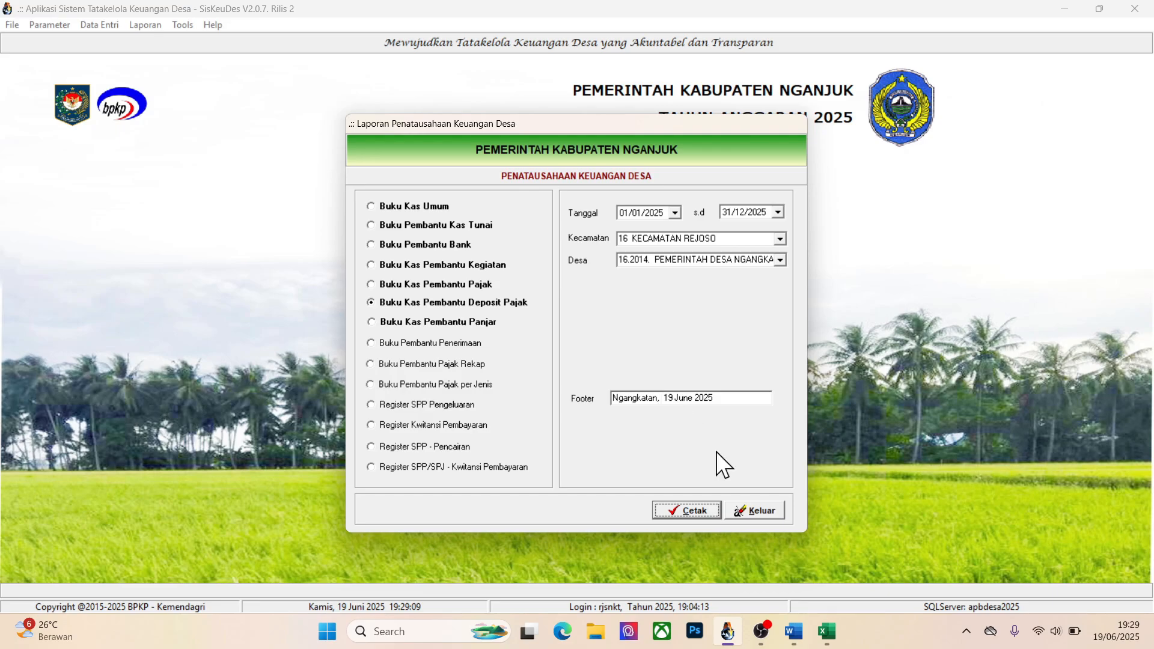
{"action": "left_click", "coordinate": [757, 510]}
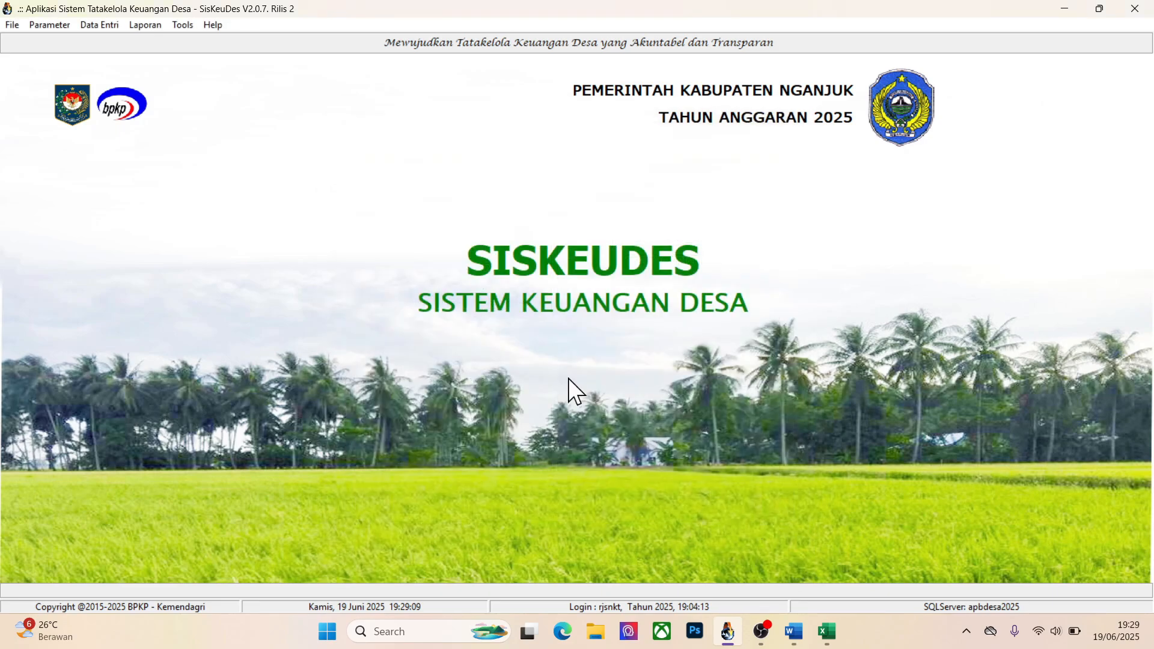
Log out the active user and exit the application
{"action": "left_click", "coordinate": [12, 25]}
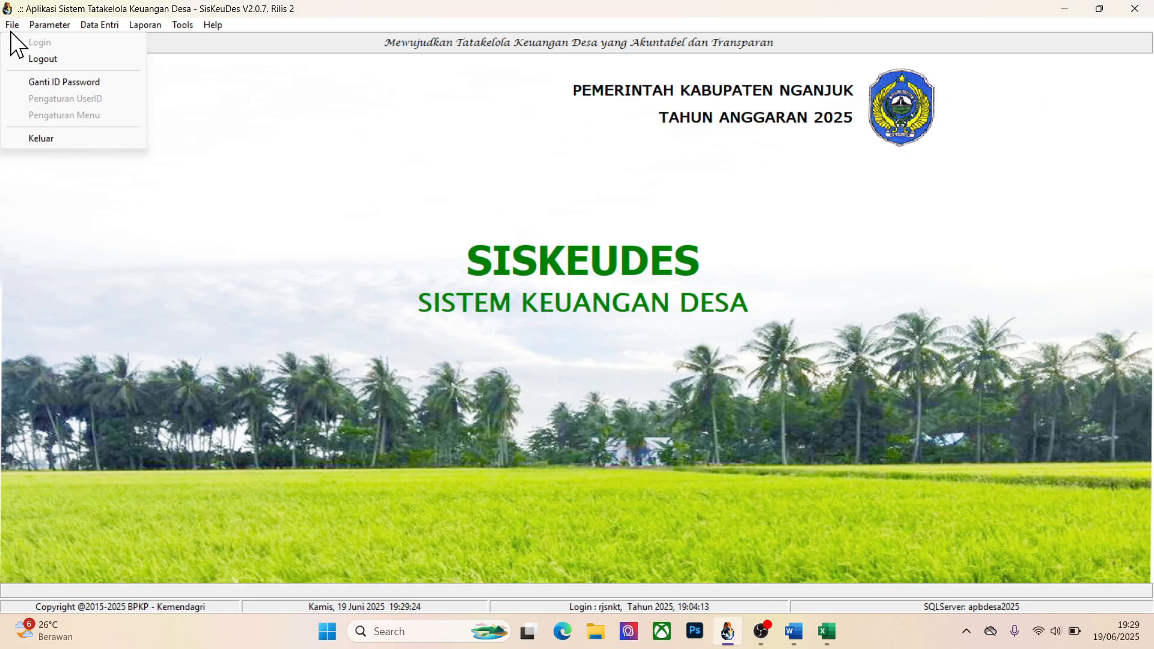
{"action": "left_click", "coordinate": [36, 59]}
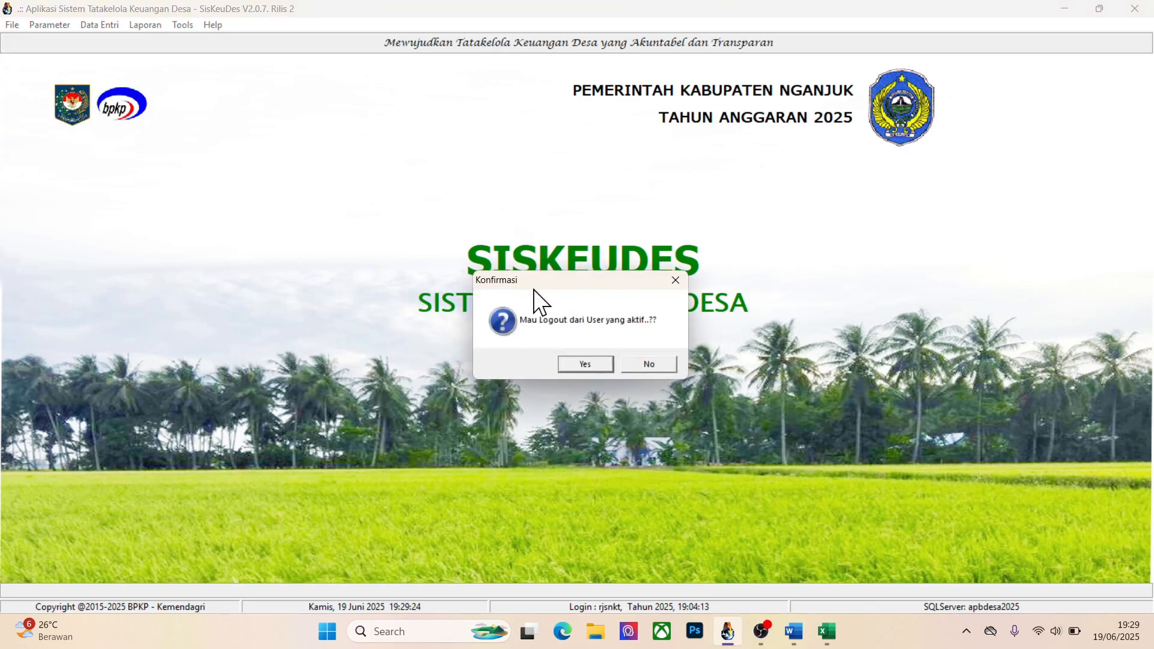
{"action": "left_click", "coordinate": [585, 364]}
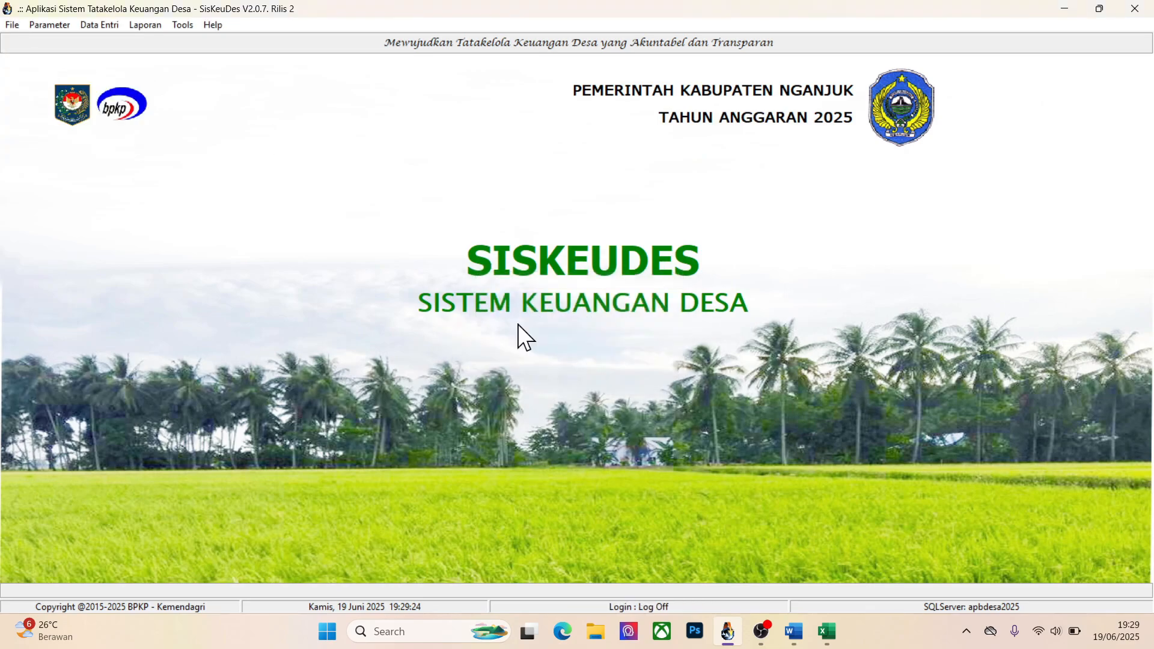
{"action": "left_click", "coordinate": [12, 25]}
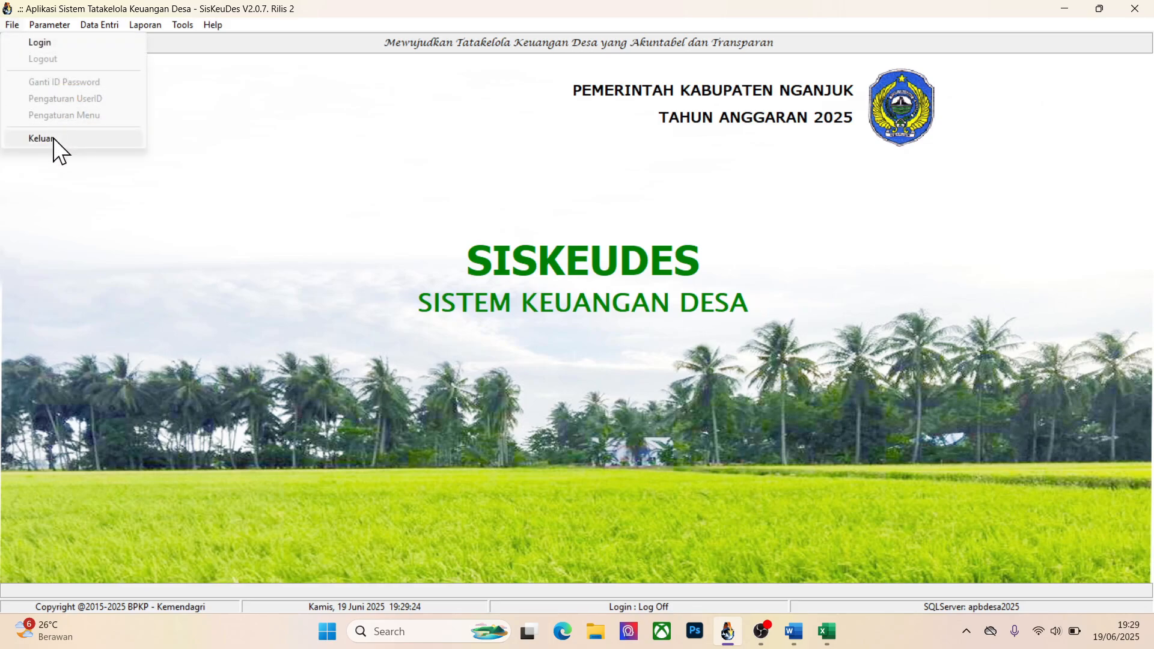
{"action": "left_click", "coordinate": [53, 138]}
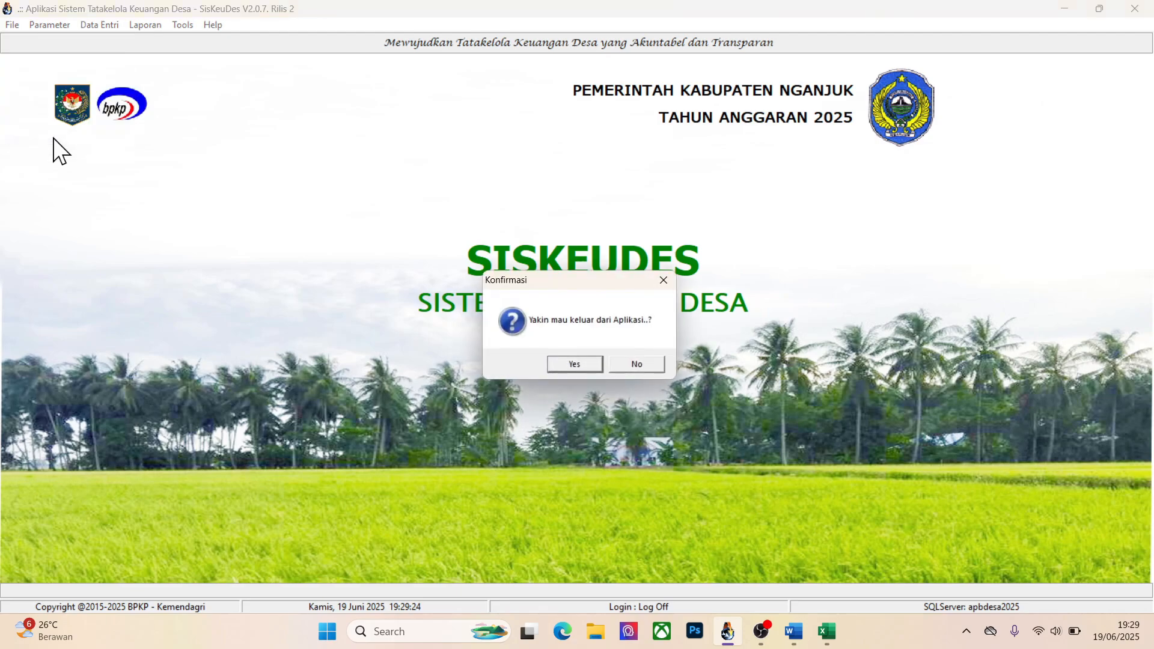